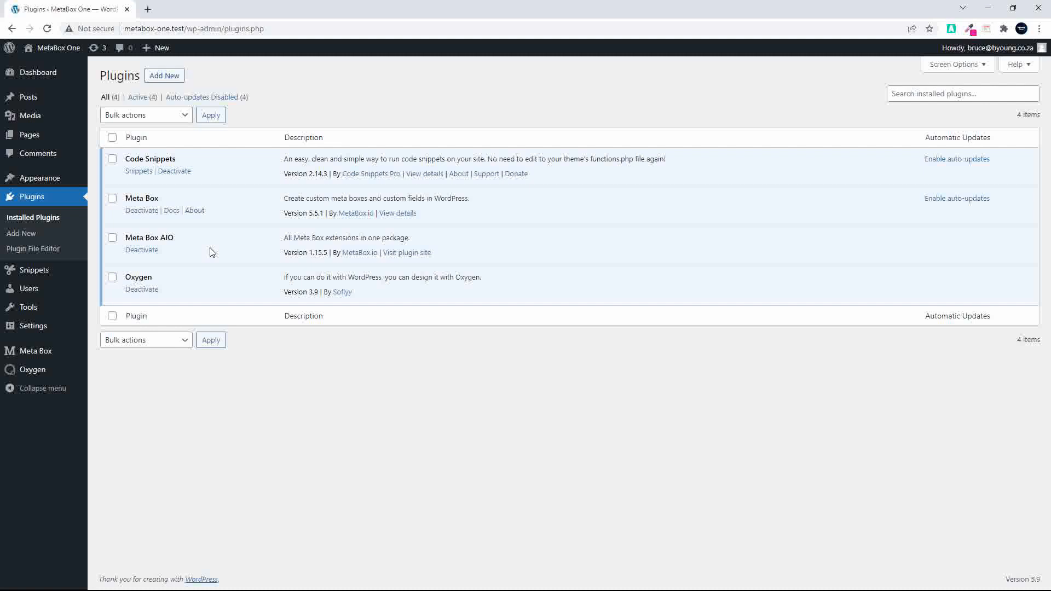
Start adding a new custom post type in Meta Box
click(52, 355)
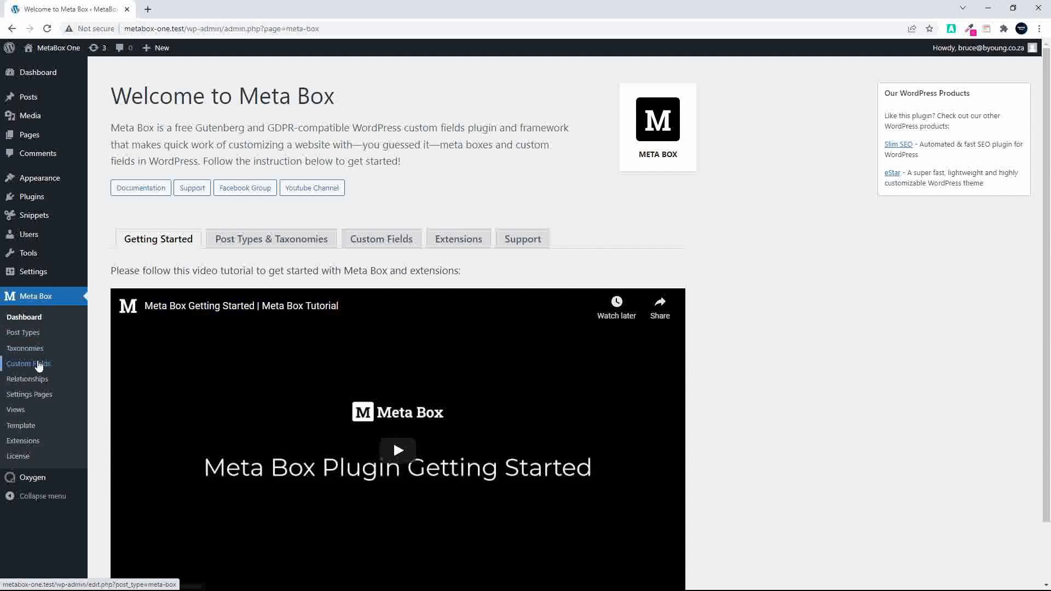
mouse_move(30, 487)
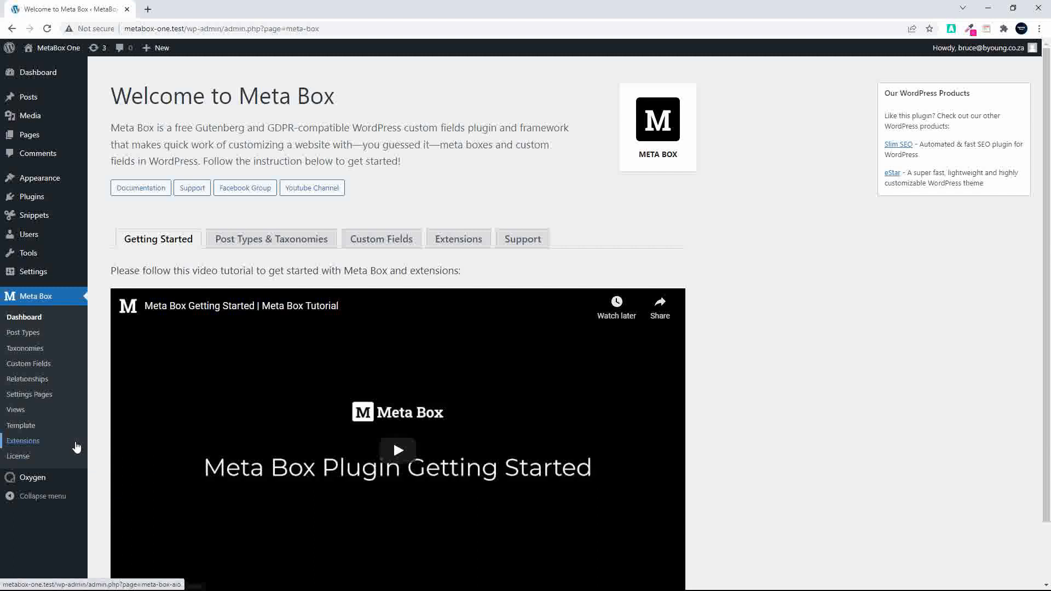
click(24, 334)
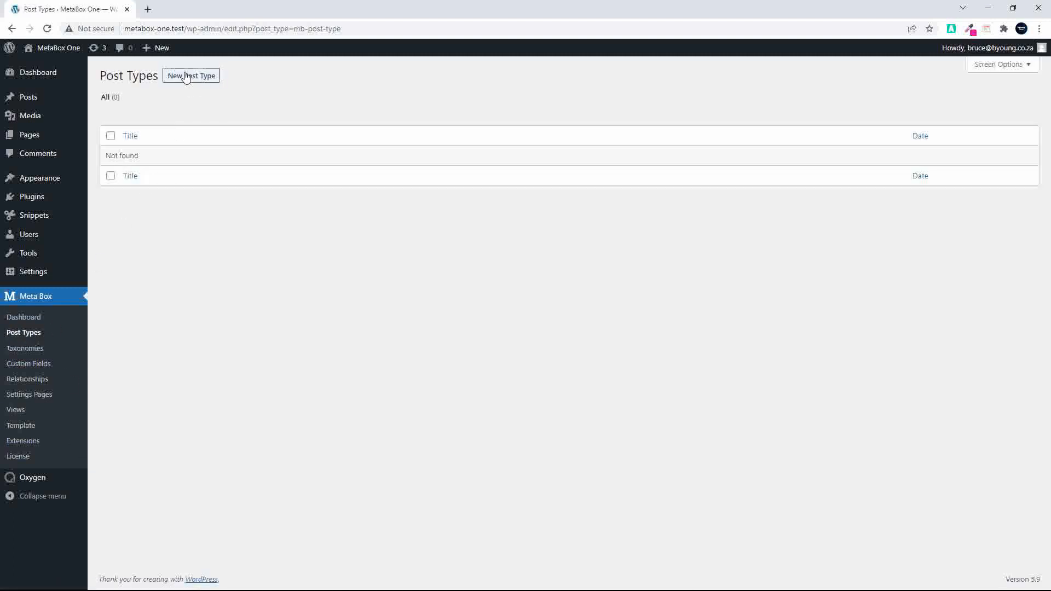
click(186, 76)
Set the post type's plural name to Custom News and singular name to News, and publish it
click(319, 142)
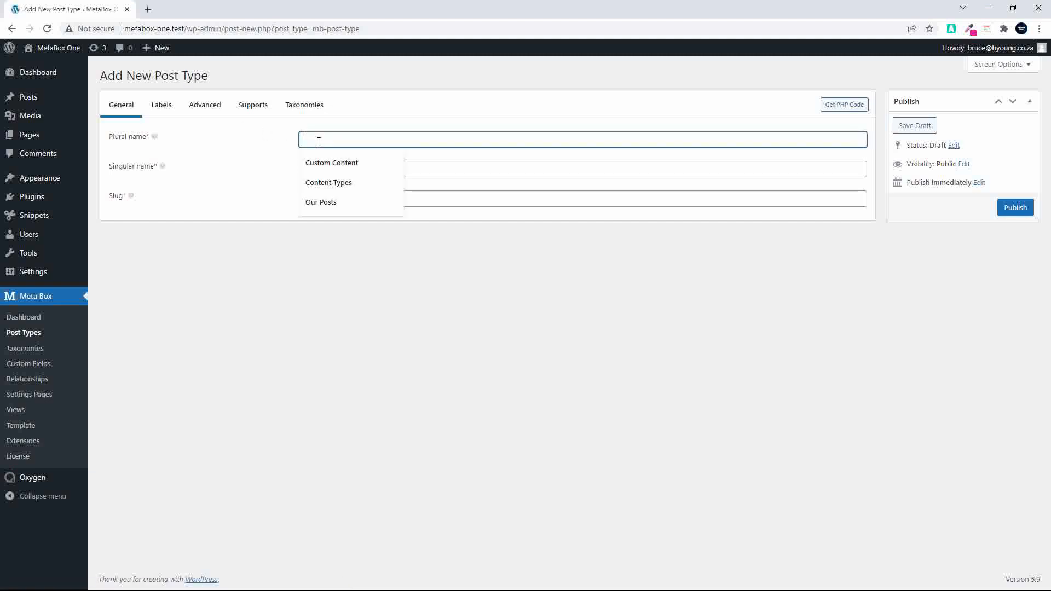
text(Customt)
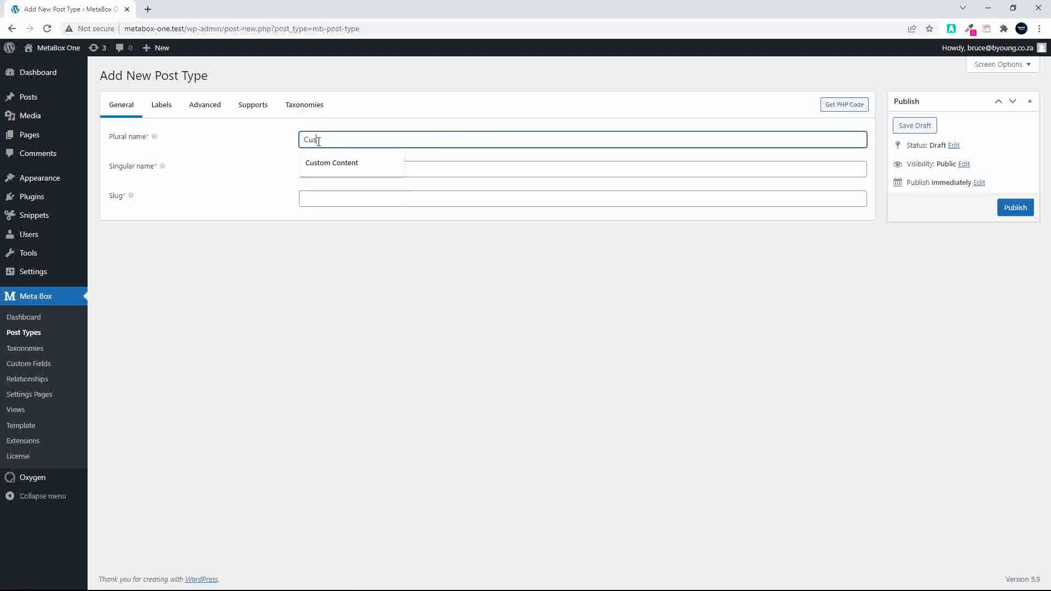
key(BackSpace)
key(BackSpace)
text(tome news)
key(BackSpace)
key(BackSpace)
key(BackSpace)
key(BackSpace)
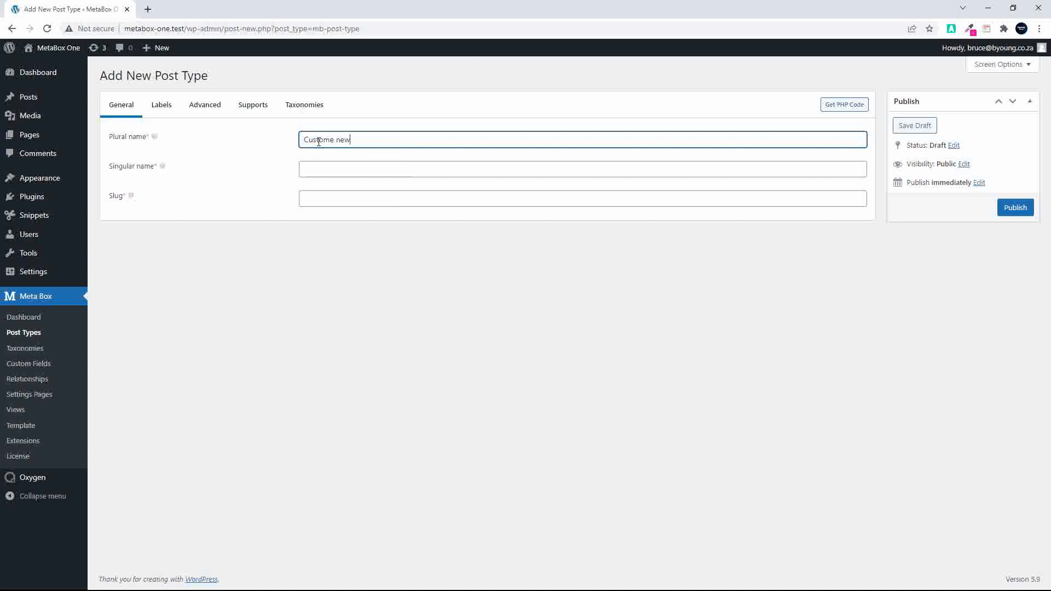
text(news)
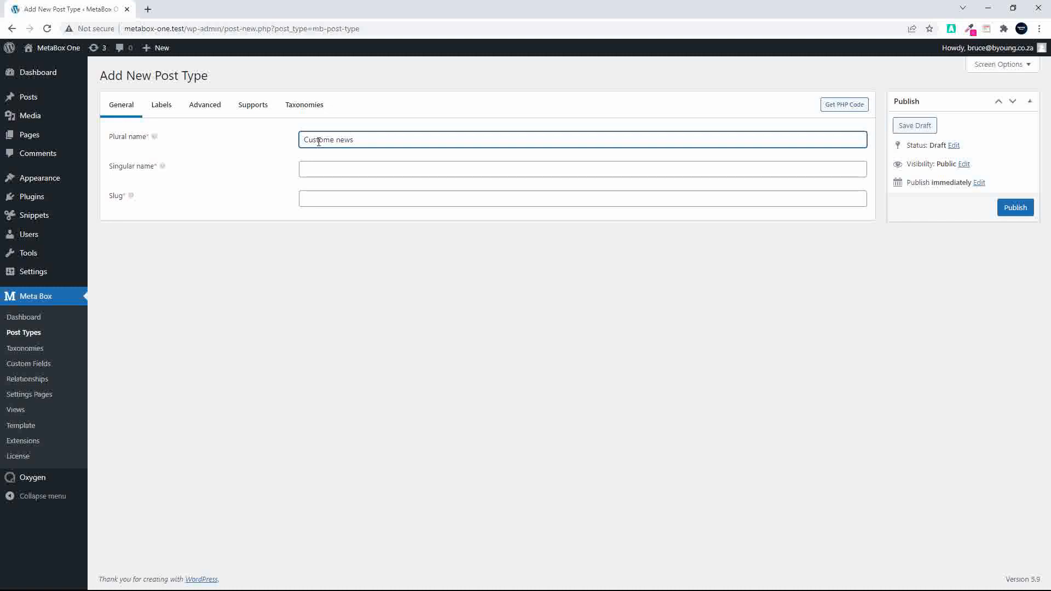
key(BackSpace)
text(N)
click(323, 169)
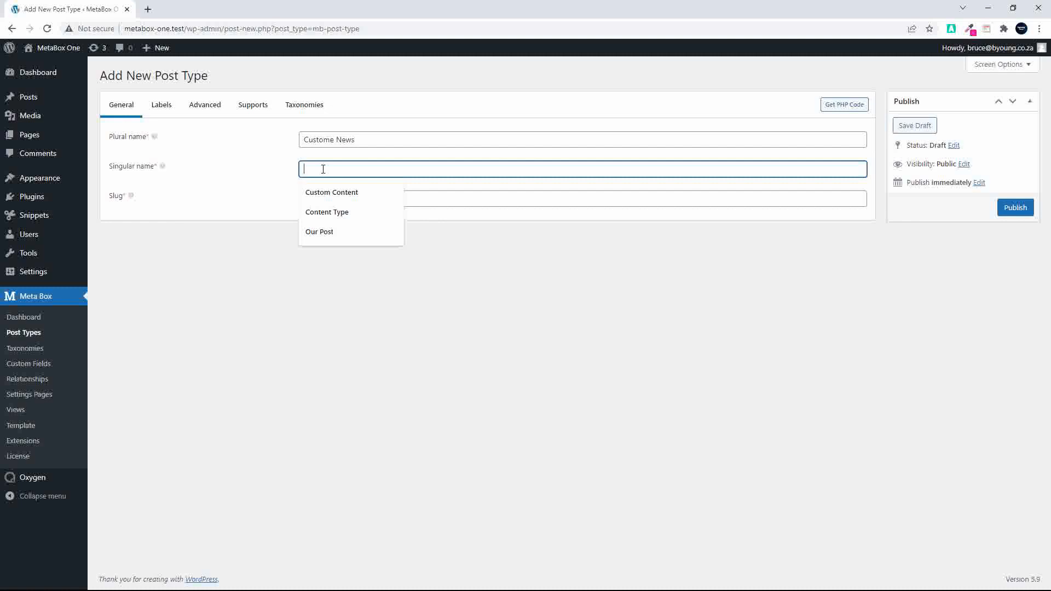
text(News)
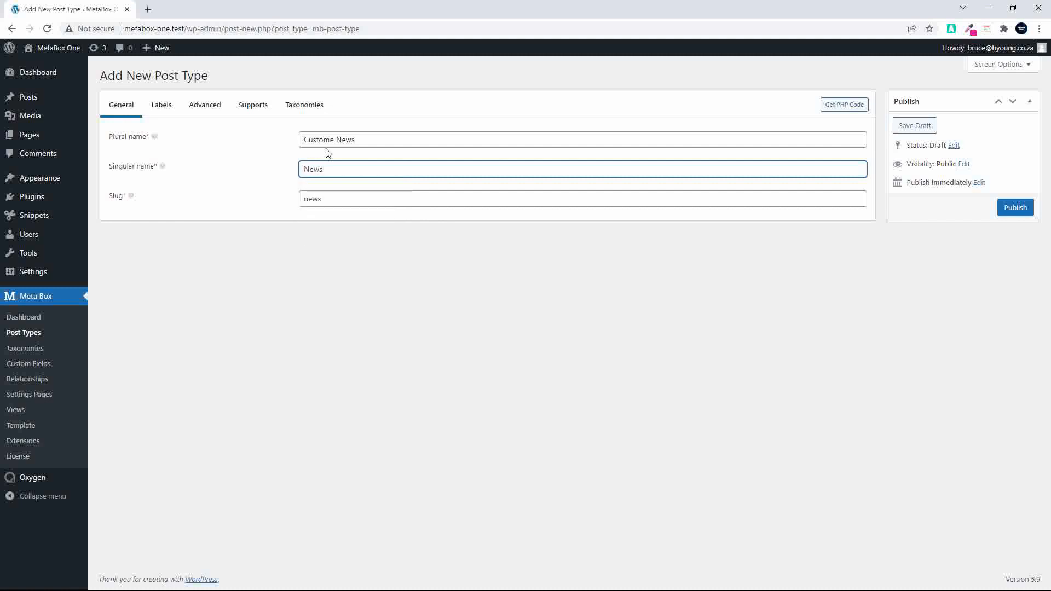
click(333, 141)
key(BackSpace)
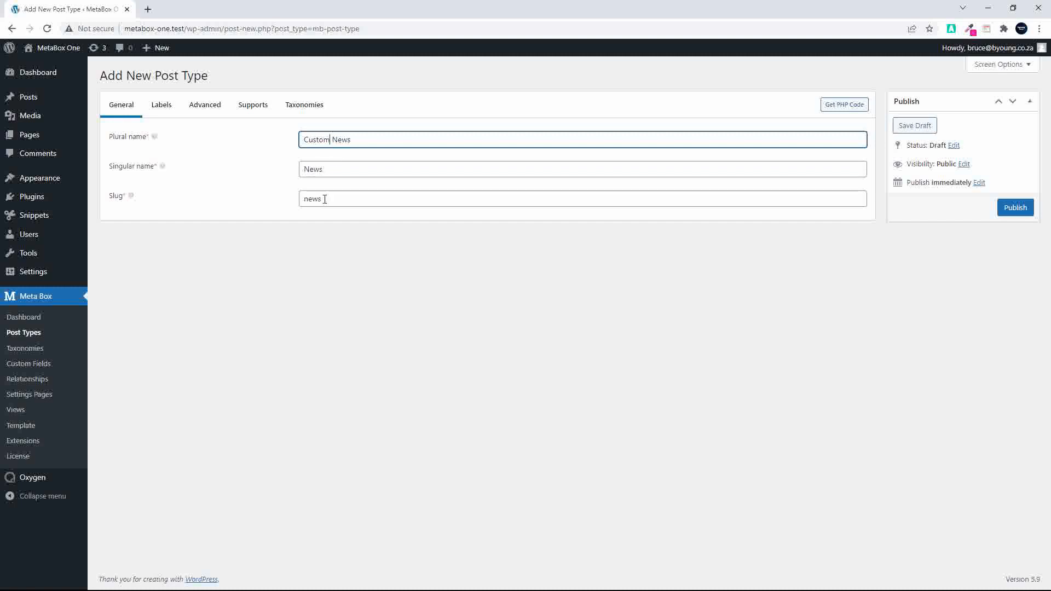
click(1015, 211)
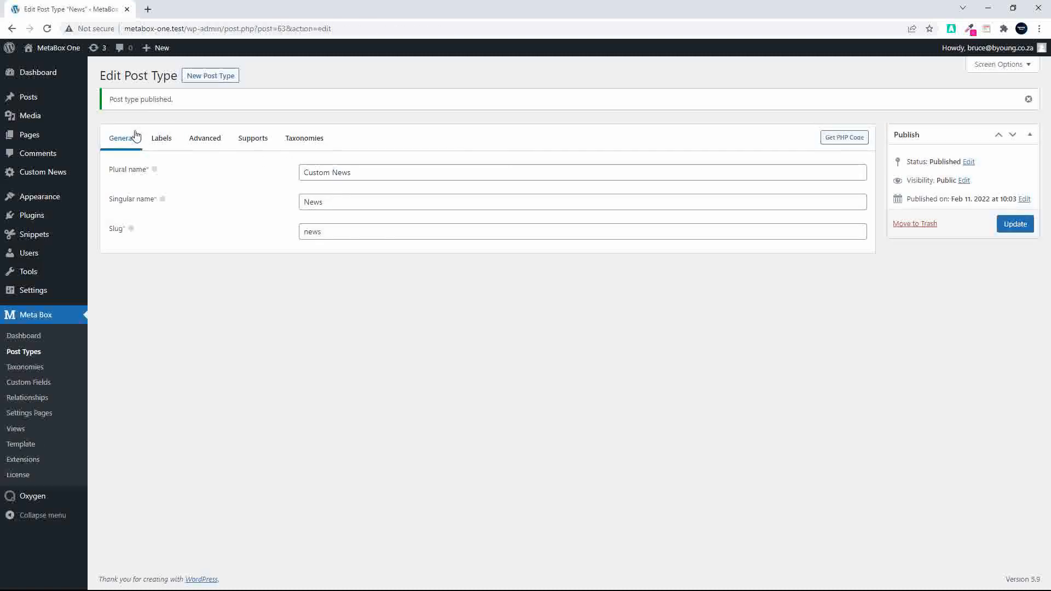
Review the published post type's labels and general settings, and look at the Custom News entries in the admin menu
click(159, 139)
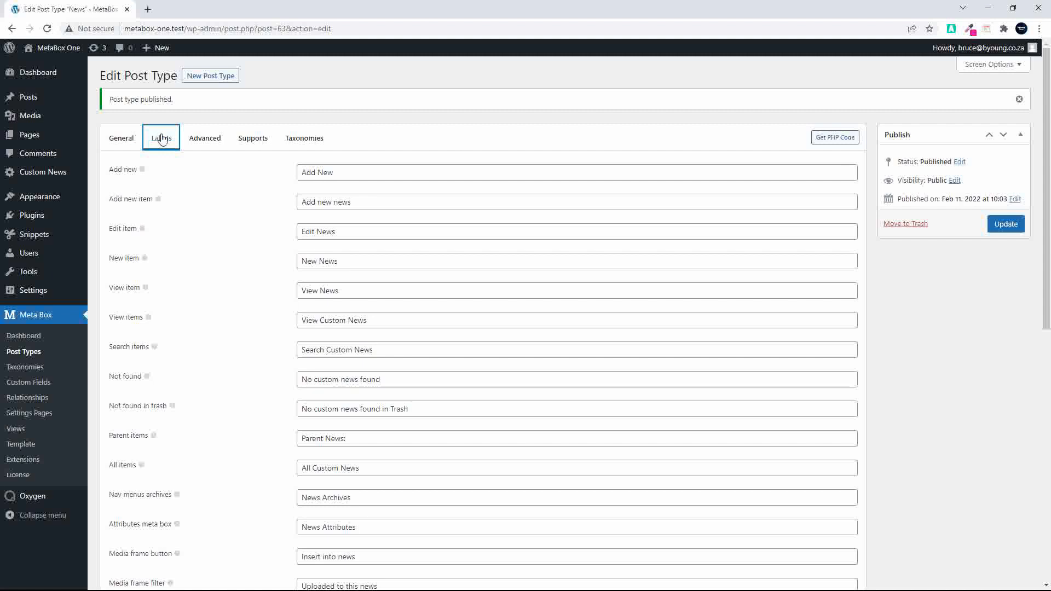
click(124, 140)
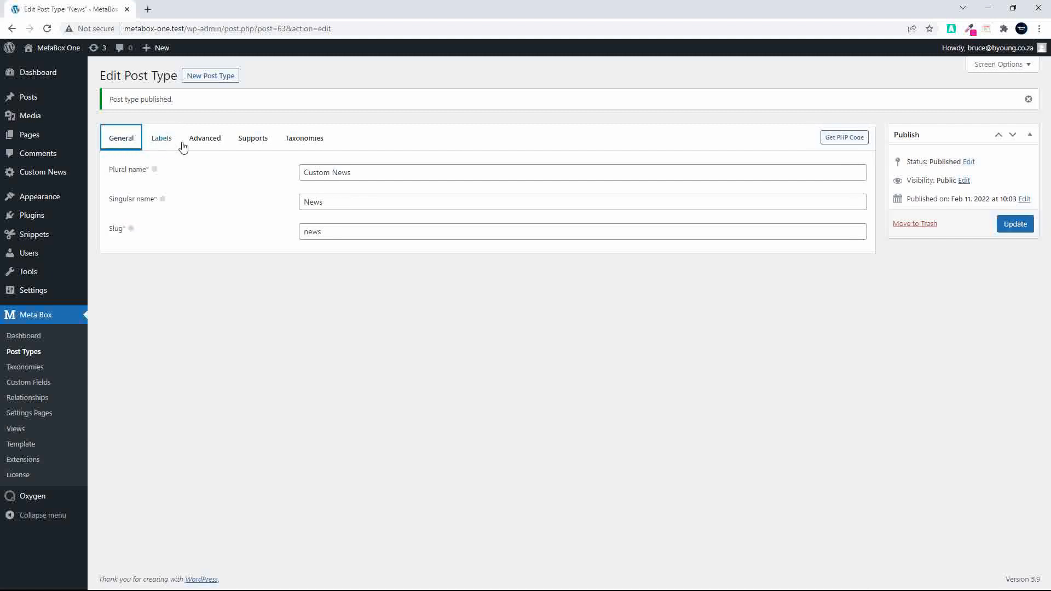
mouse_move(45, 180)
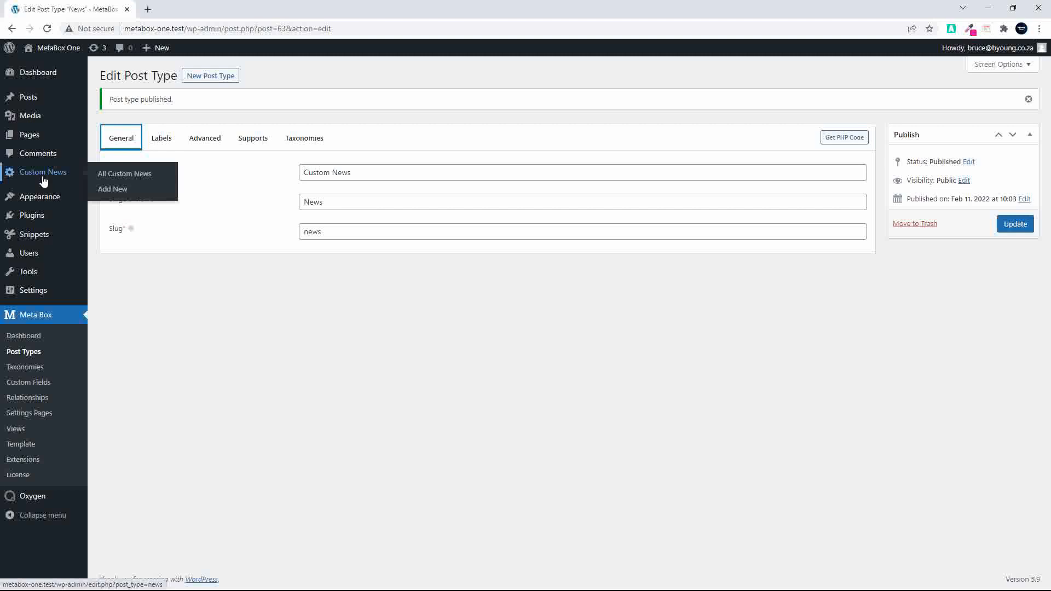
Change the post type's "Add new" label to Add New News, update it, and check the Custom News admin menu
click(161, 140)
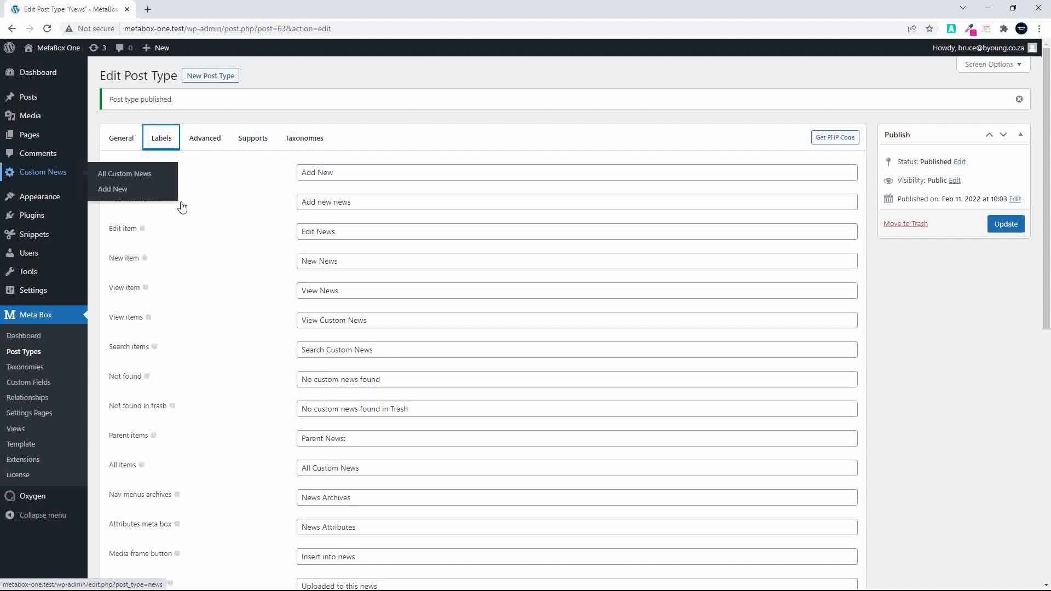
click(363, 171)
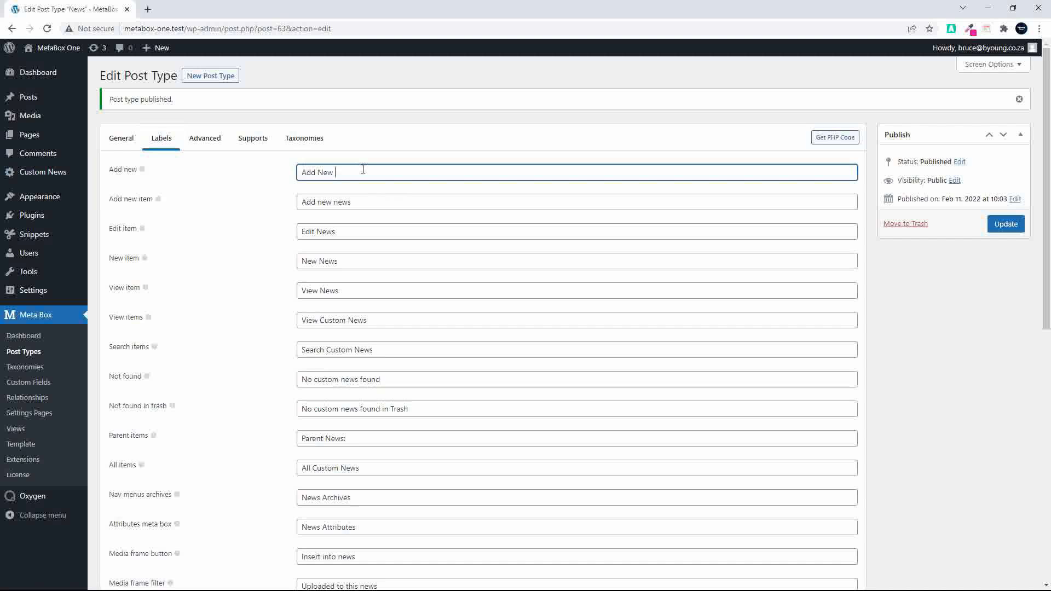
text(News)
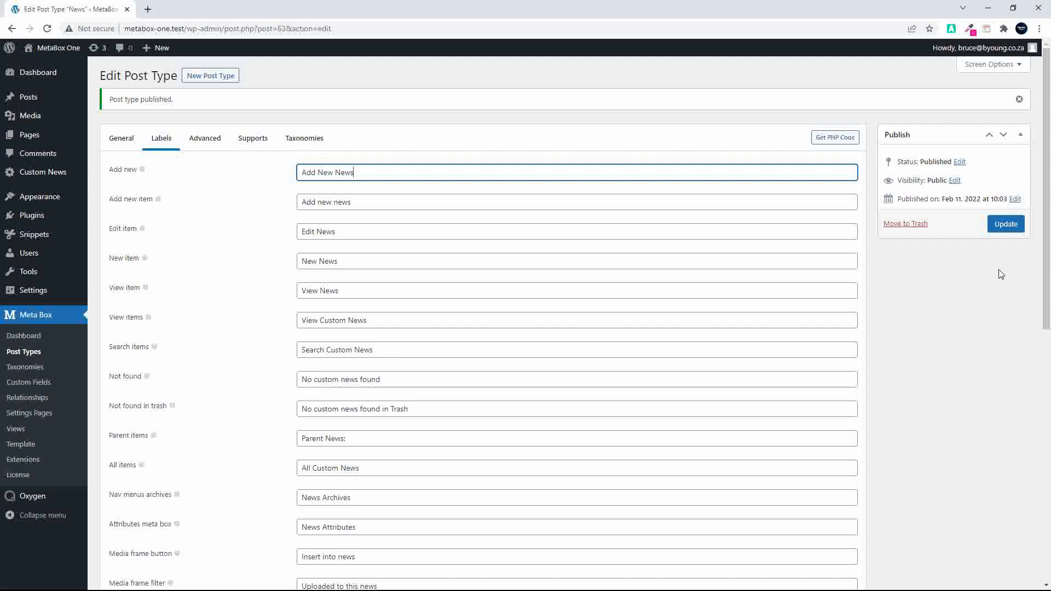
click(1006, 224)
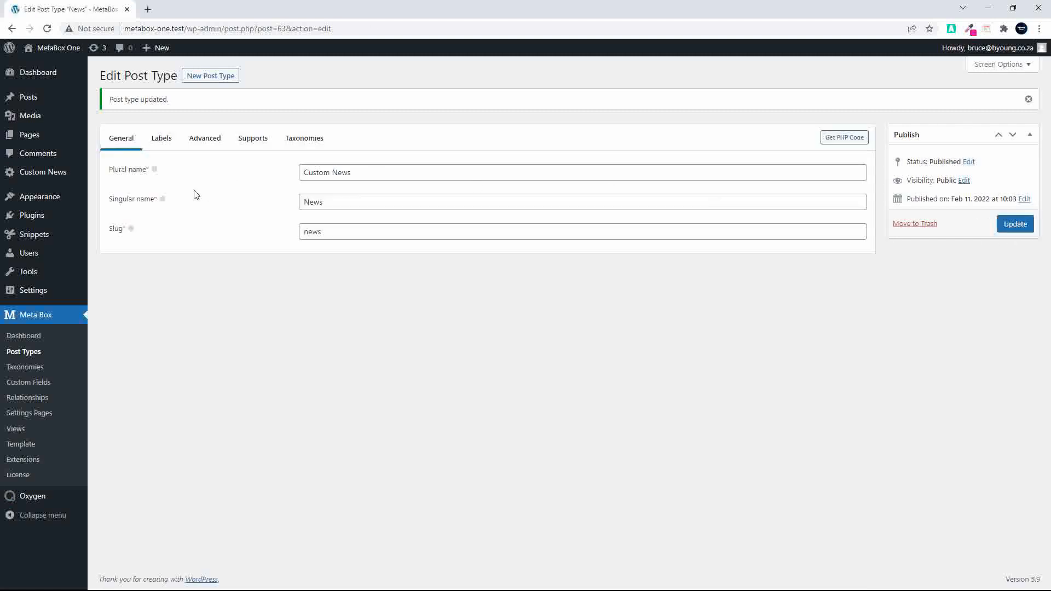
mouse_move(52, 177)
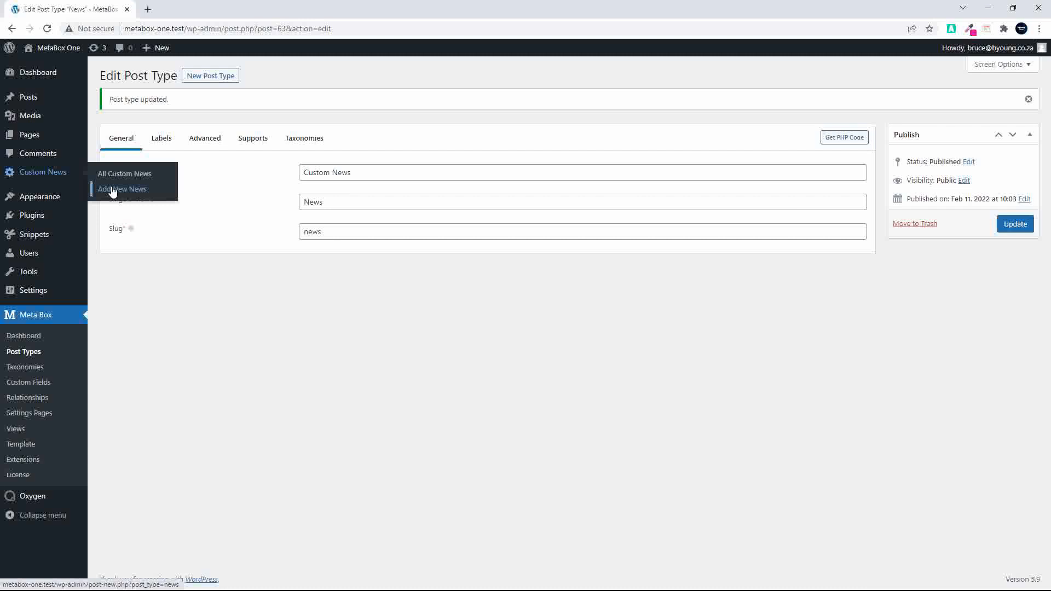
Restore the post type's "Add new" label to Add New and save the post type
click(164, 139)
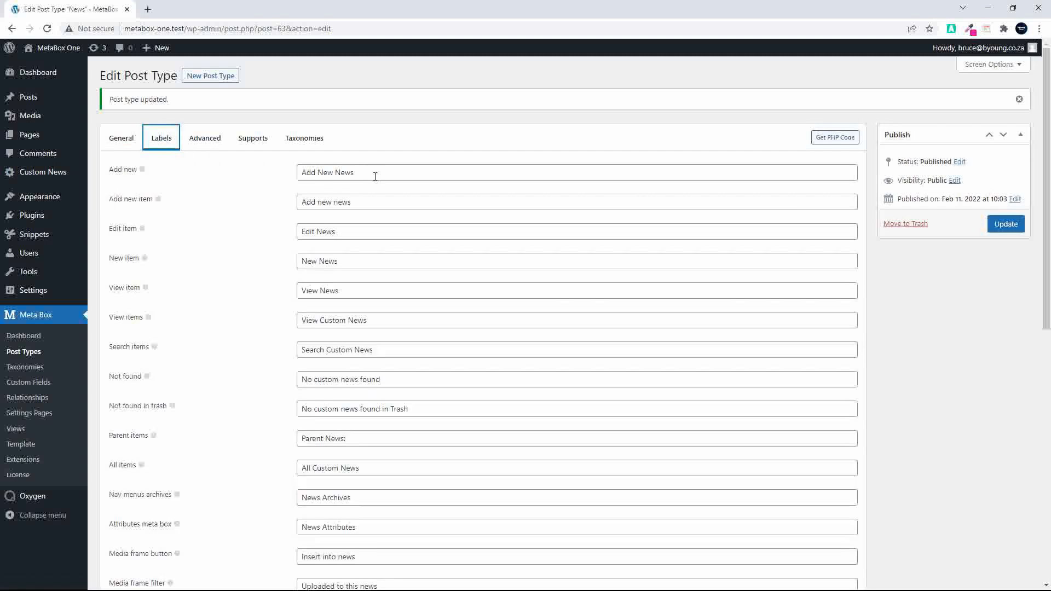
double_click(337, 173)
key(BackSpace)
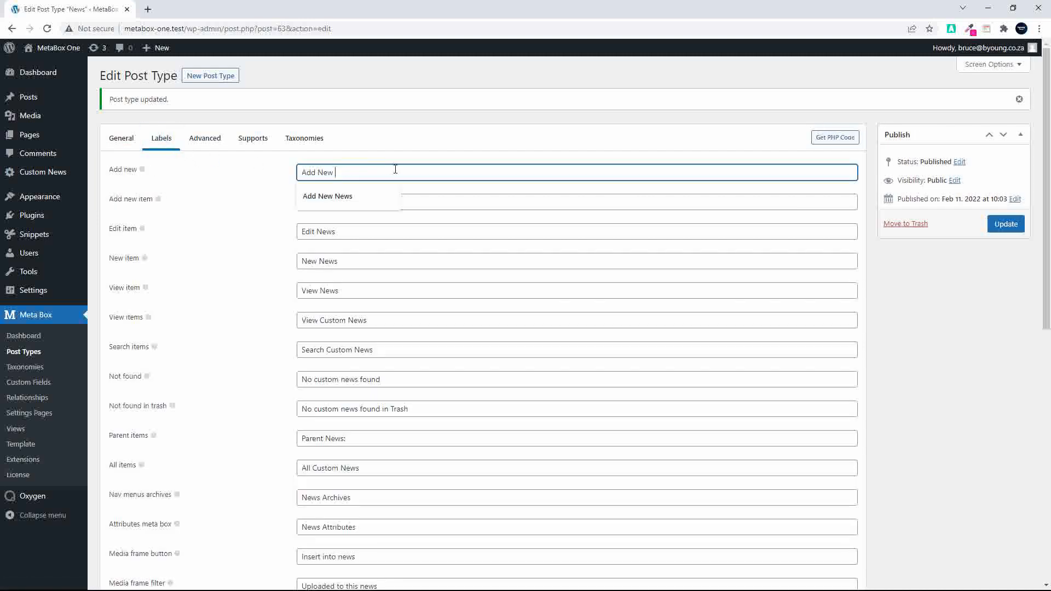
key(Return)
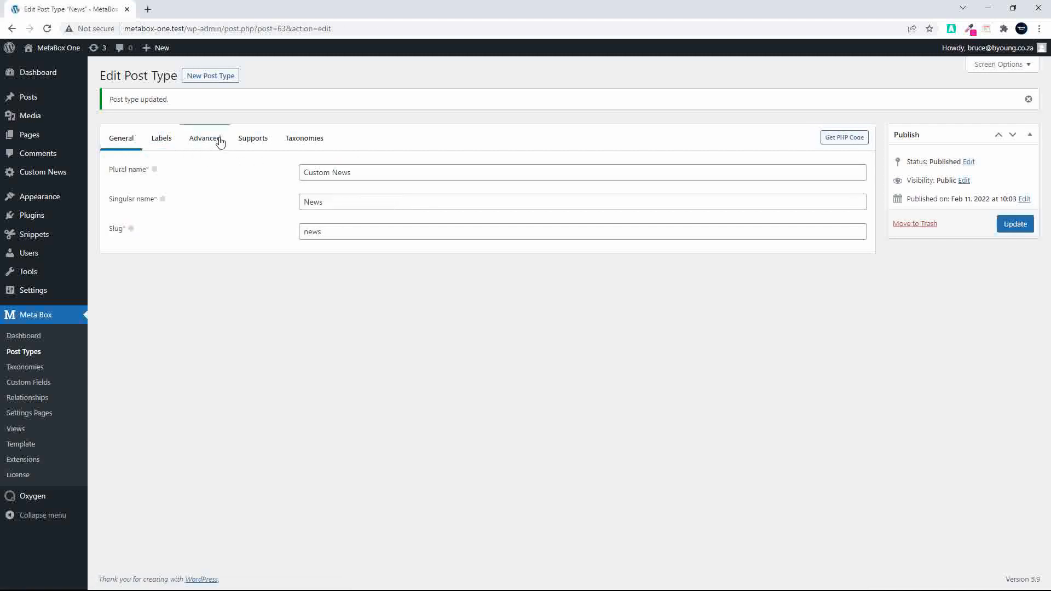
Set the post type's icon to the newspaper-style Dashicon beside the archive box, and update the post type
click(218, 140)
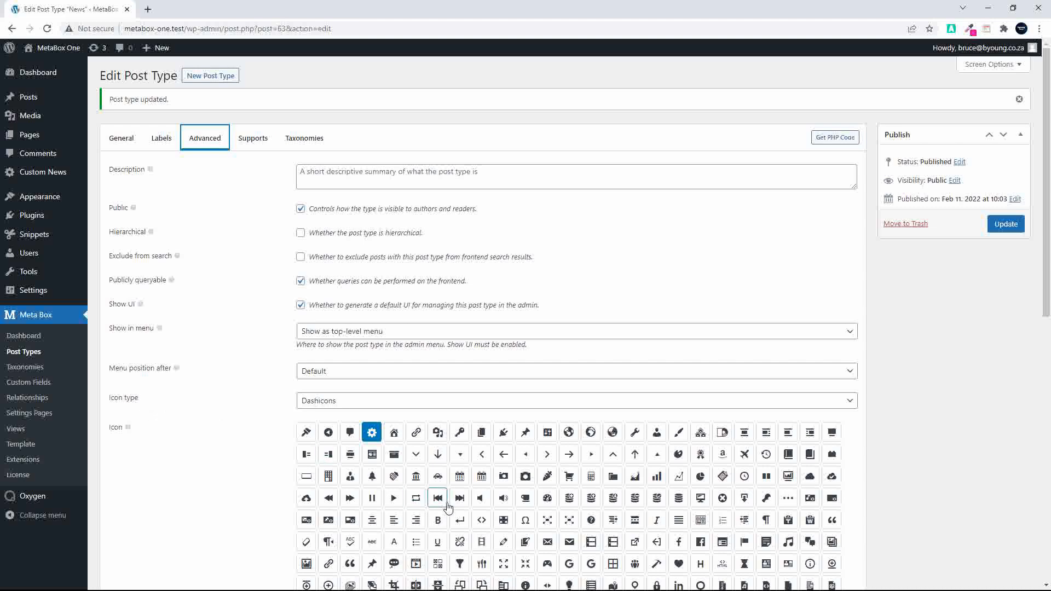
scroll(448, 506, down, 2)
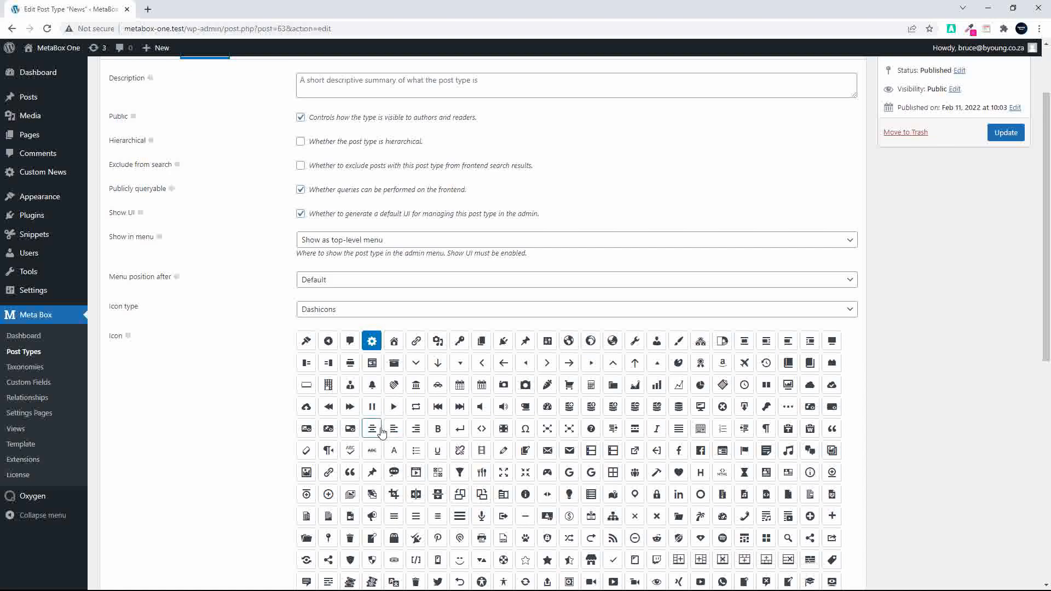
scroll(381, 433, down, 5)
scroll(382, 432, up, 3)
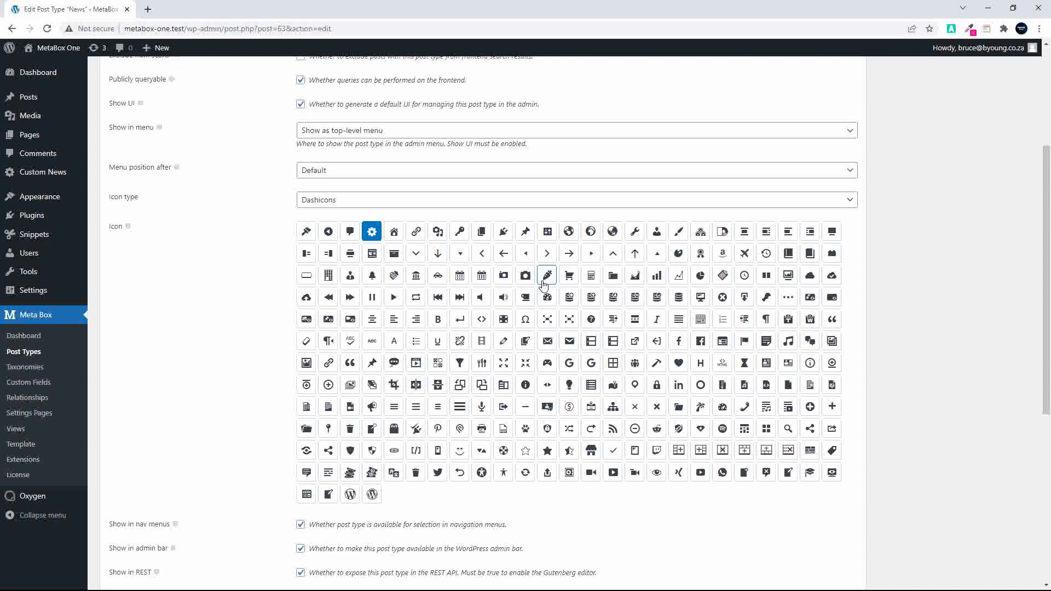
click(372, 256)
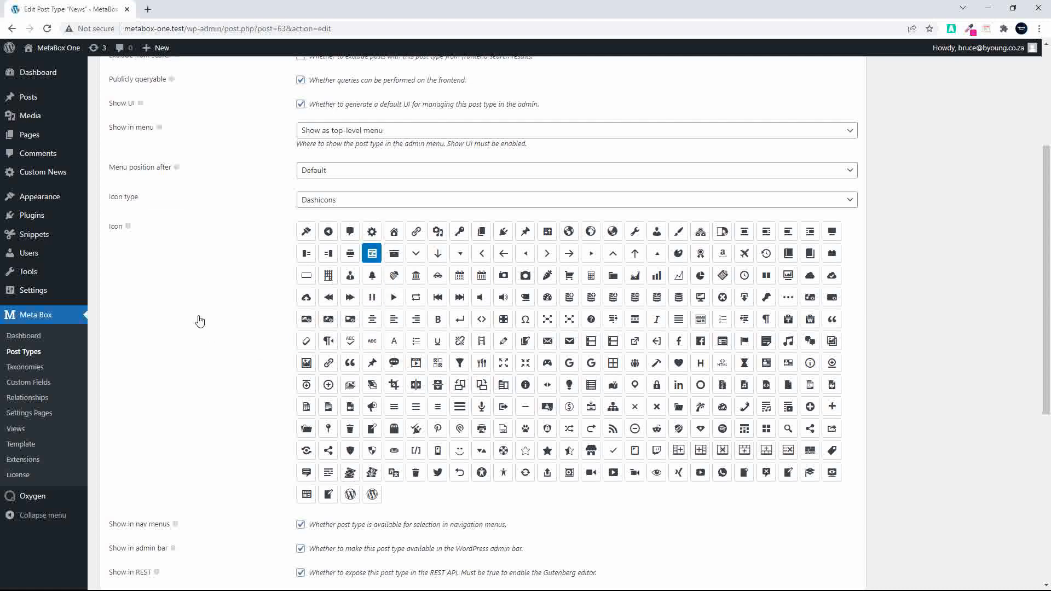
scroll(202, 323, down, 6)
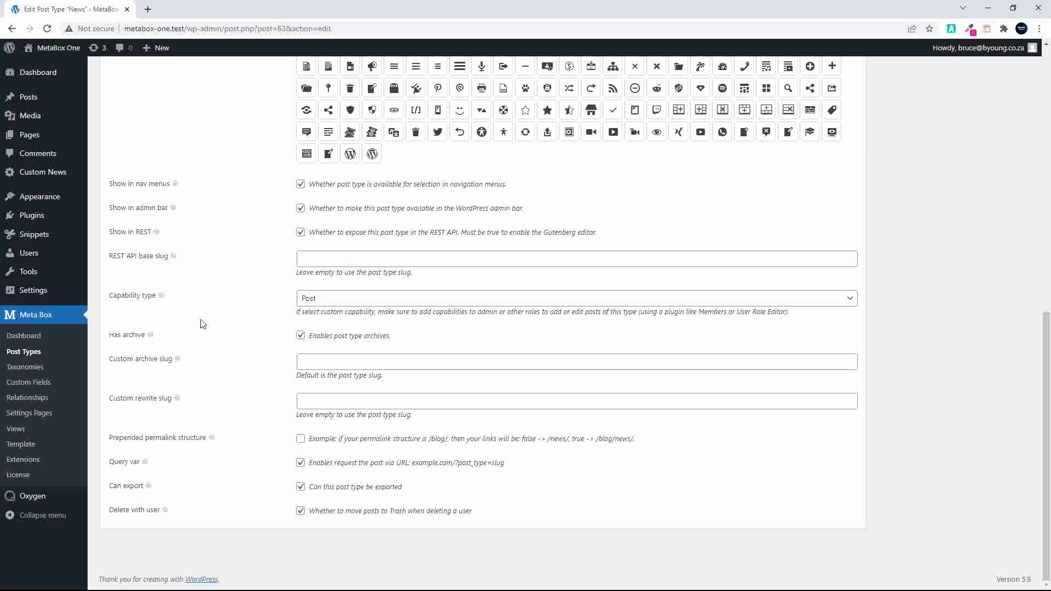
scroll(210, 371, up, 10)
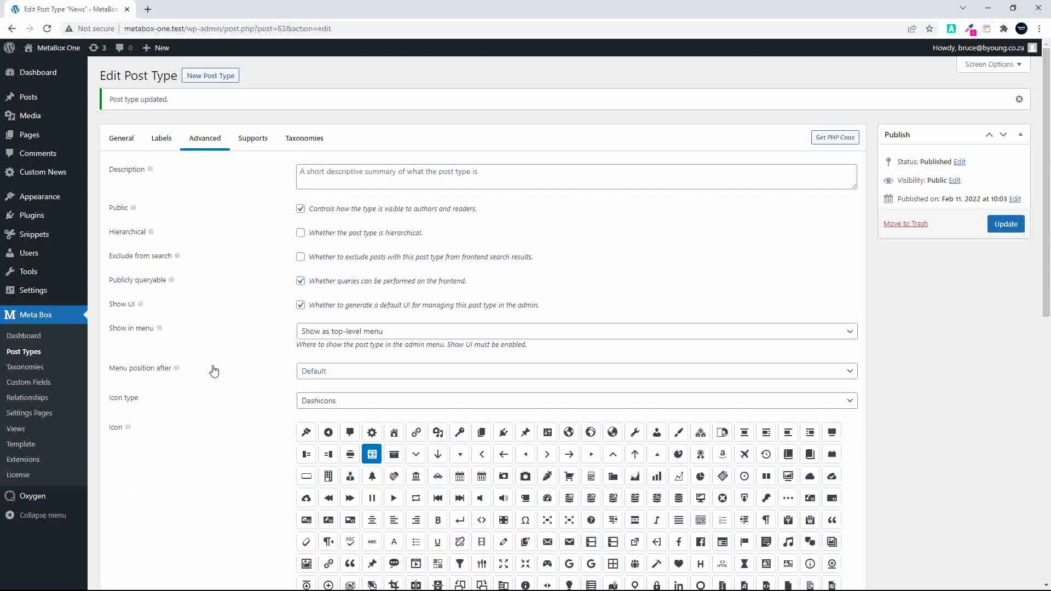
click(1005, 224)
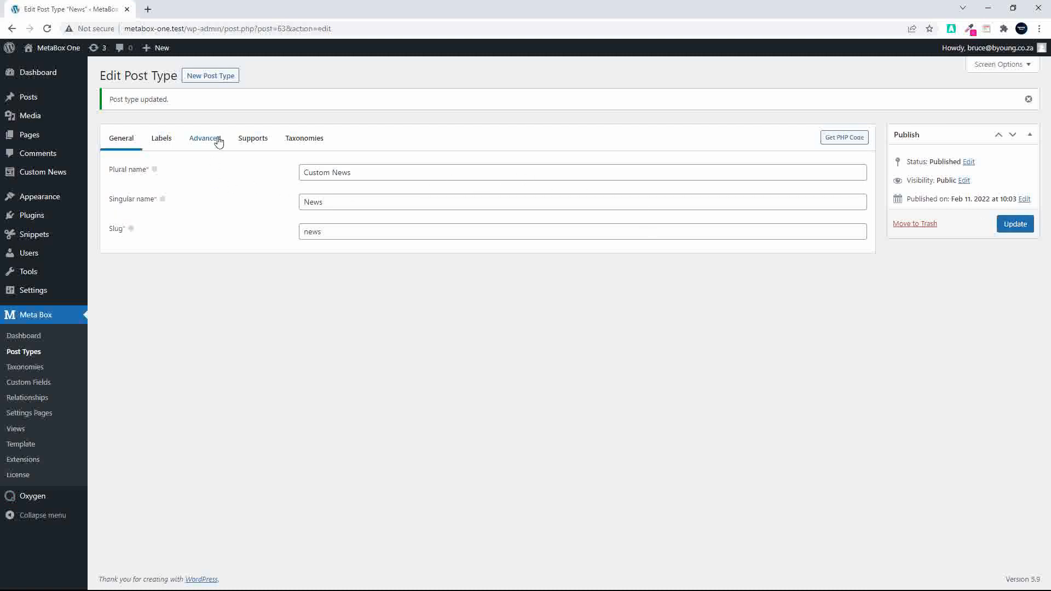
Show the core features the post type supports, and start a new Custom News entry in a separate browser tab
click(259, 139)
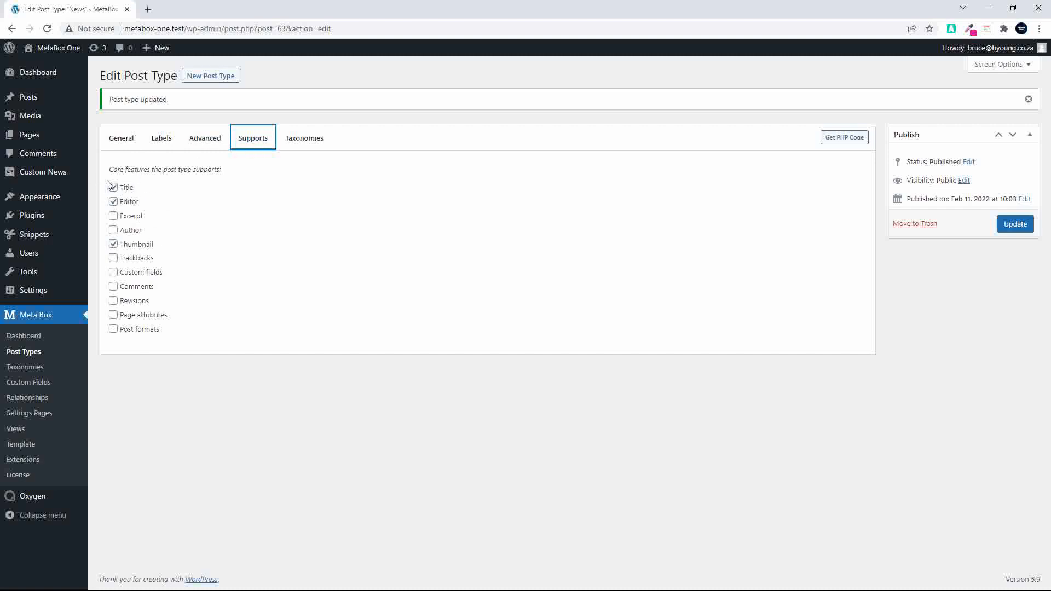
right_click(34, 176)
click(71, 181)
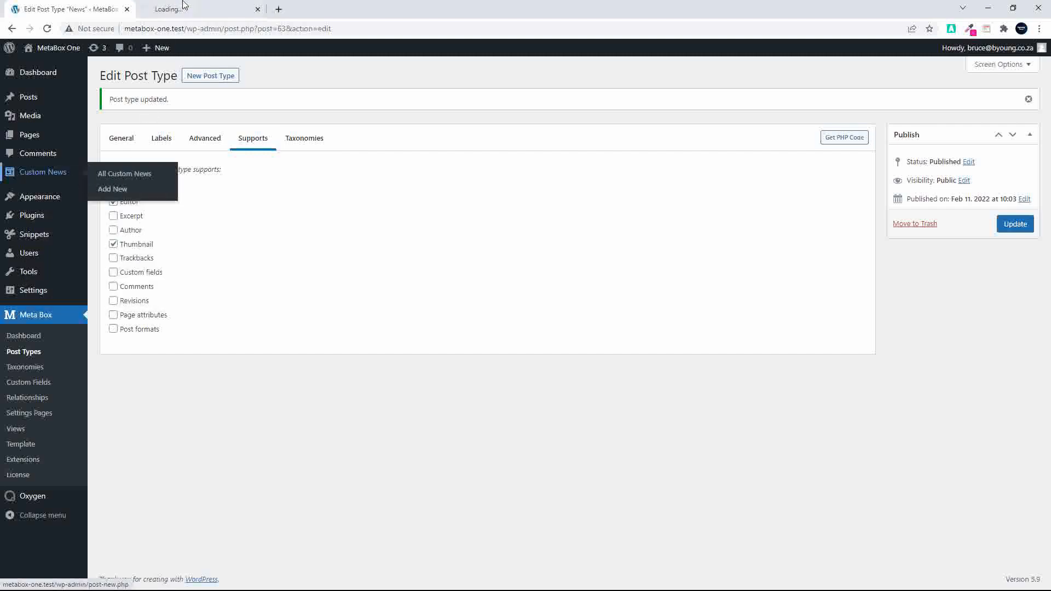
click(179, 9)
click(199, 80)
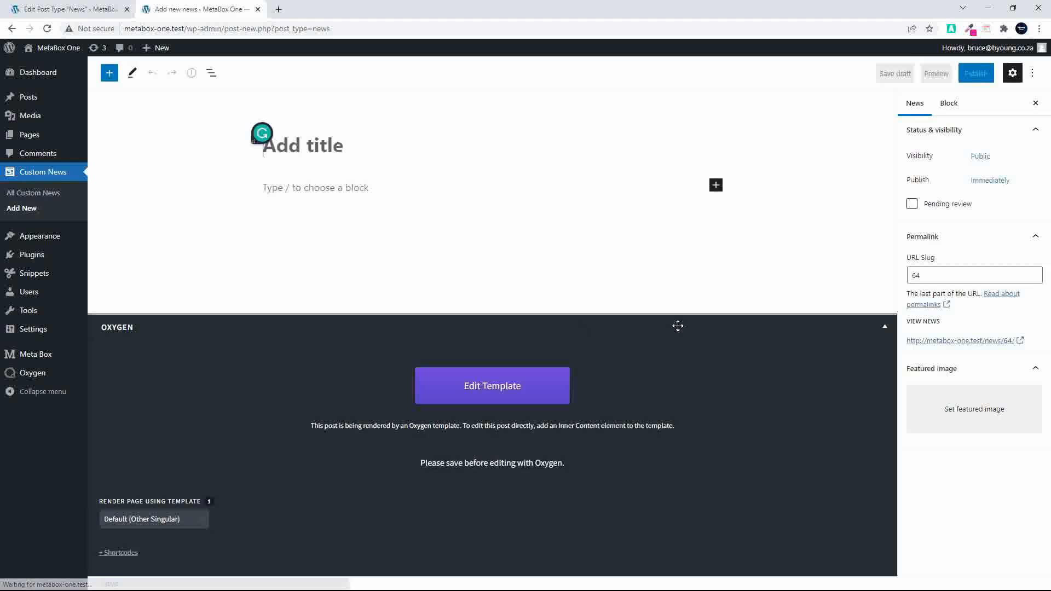
Collapse the Oxygen section and examine the new entry's title, content block and News settings, including the featured image
click(885, 327)
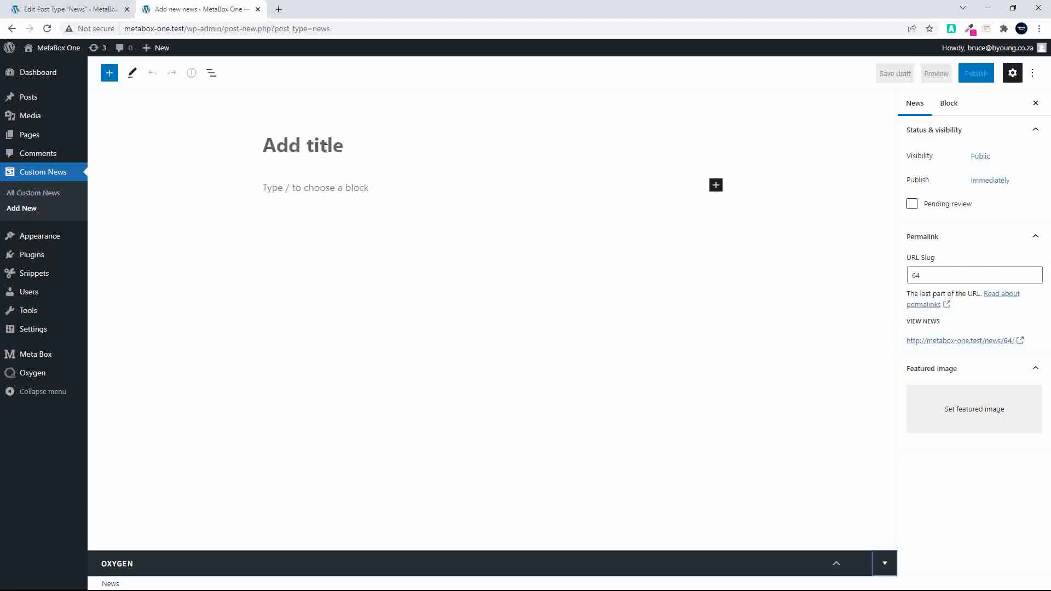
click(318, 188)
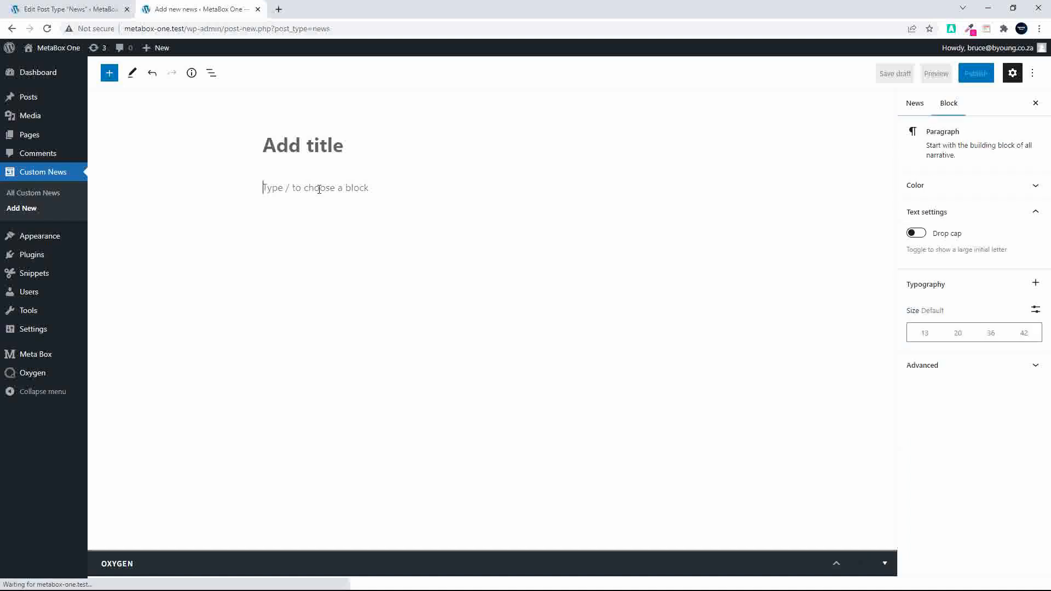
click(913, 107)
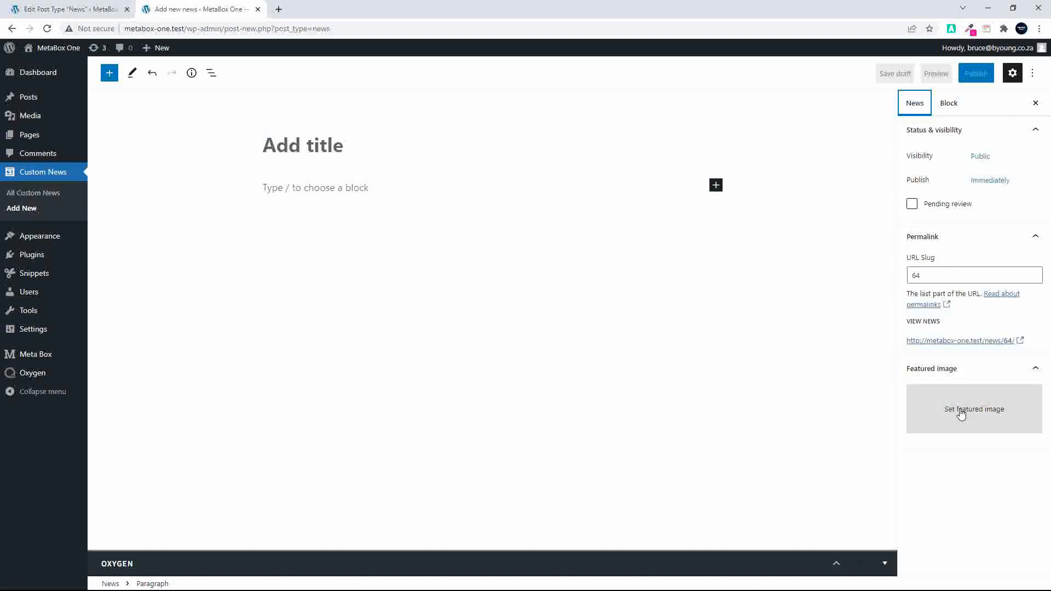
Enable Excerpt, Author and Custom fields support for the News post type, and update it
click(71, 9)
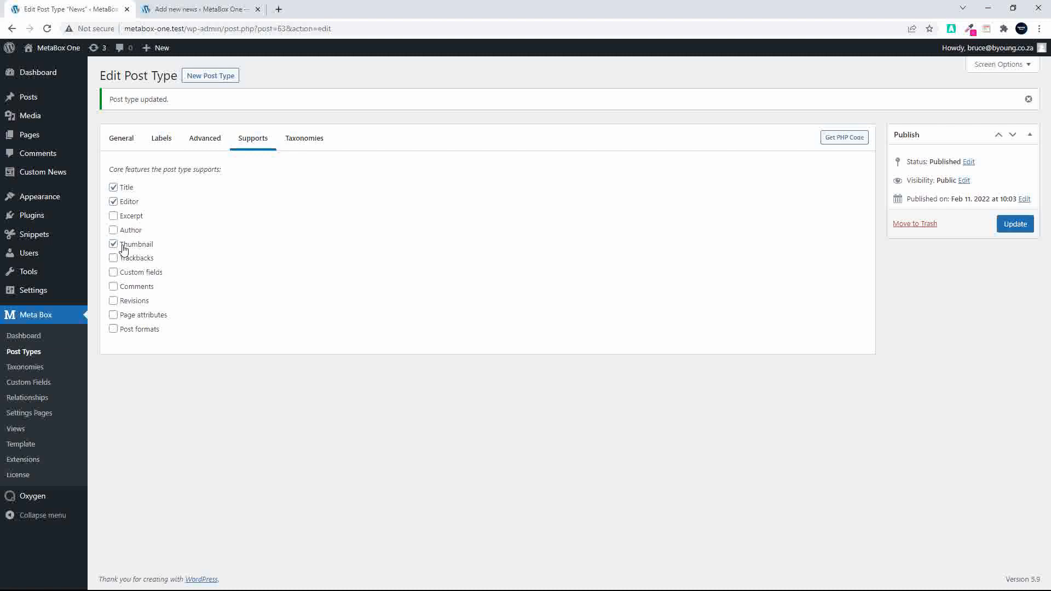
click(113, 216)
click(115, 230)
click(114, 273)
click(1015, 224)
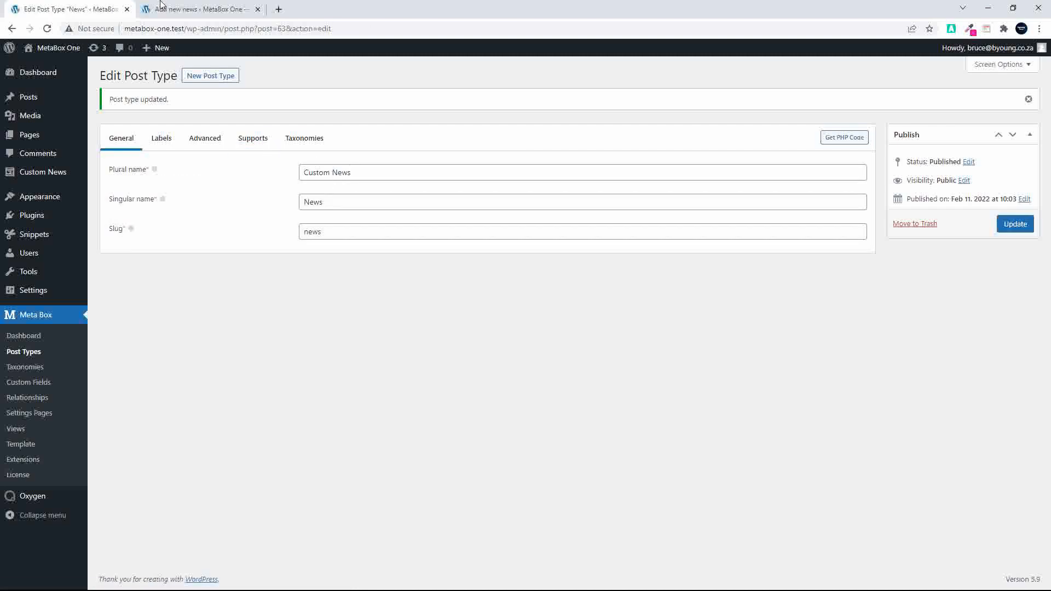
Reload the new news entry and examine its author and excerpt settings
click(165, 9)
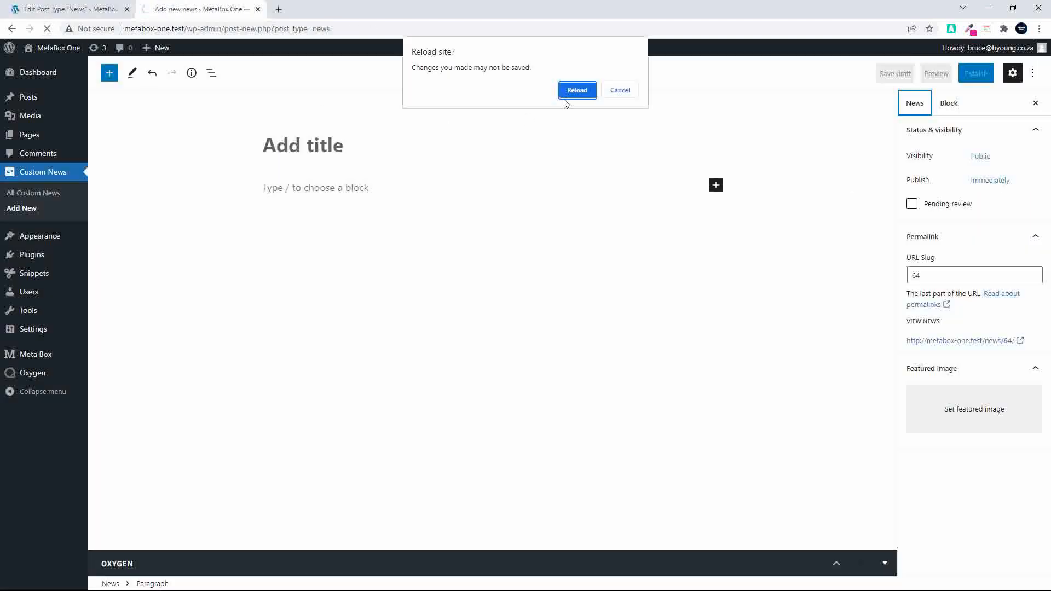
click(582, 94)
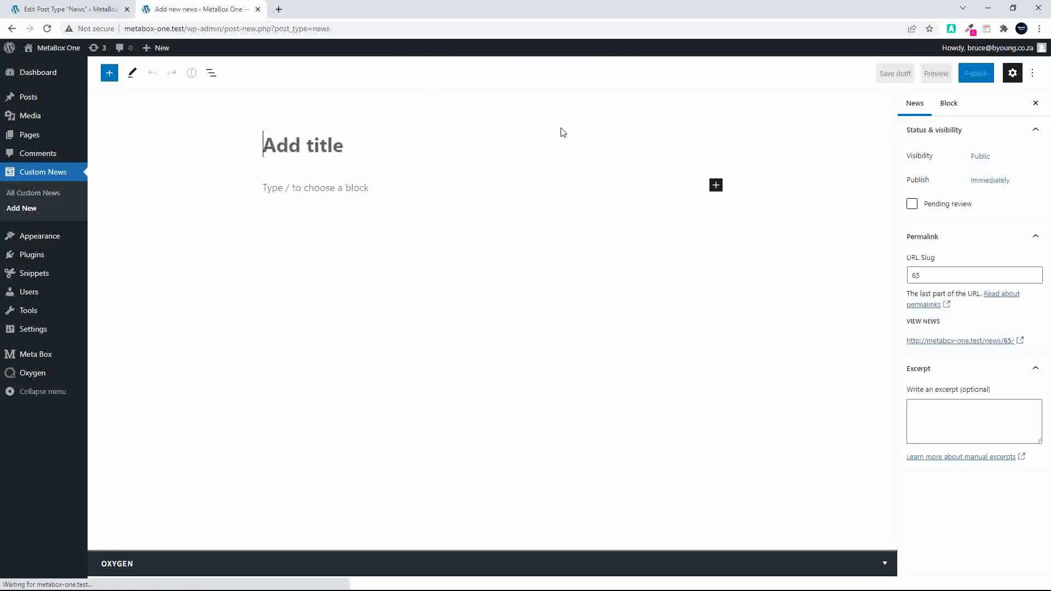
click(972, 237)
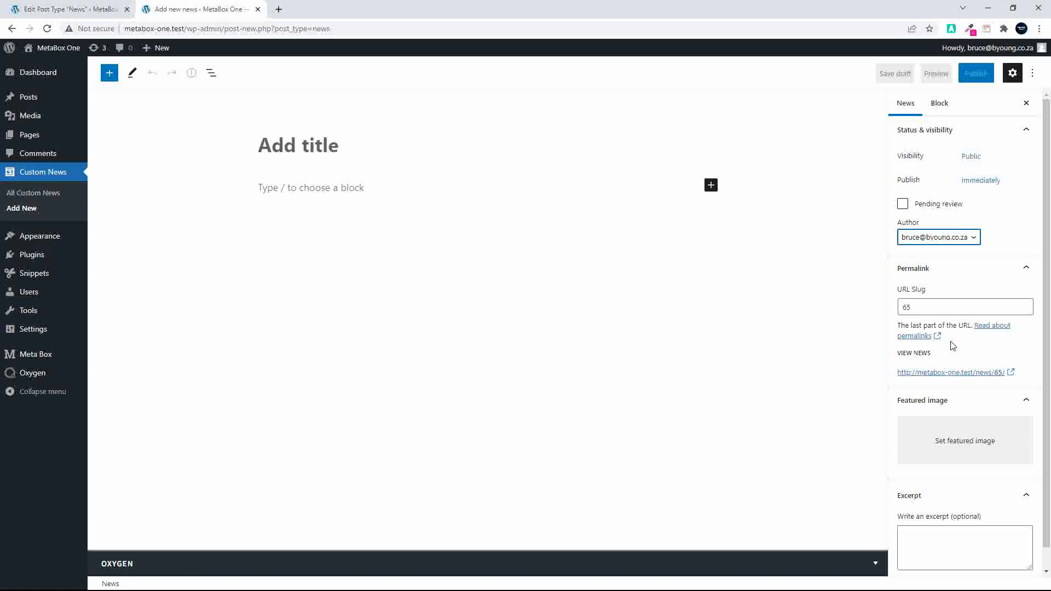
click(948, 551)
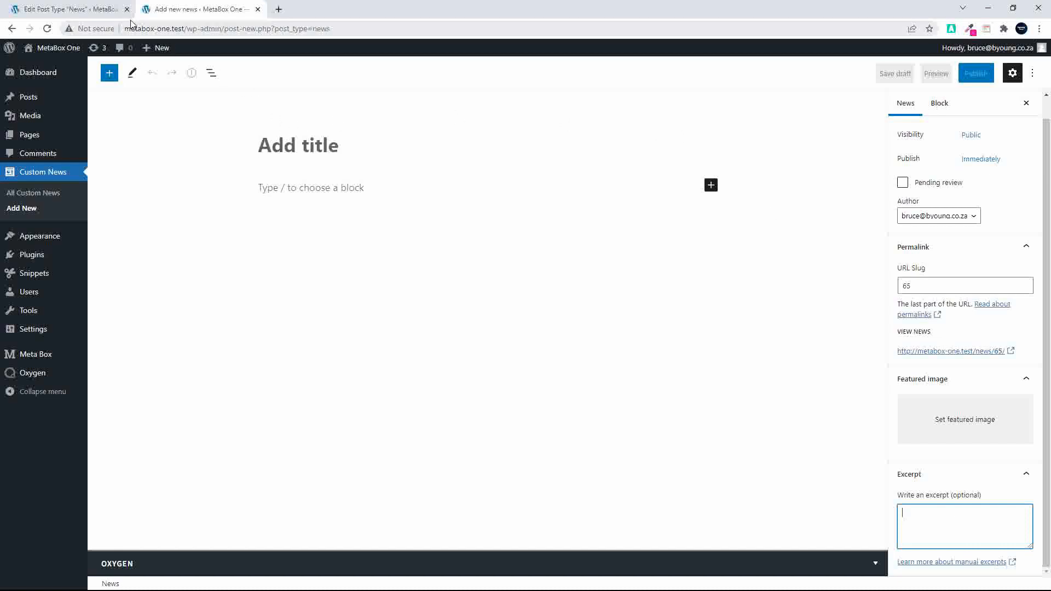
Review the core features enabled for the News post type and return to the new entry
click(55, 7)
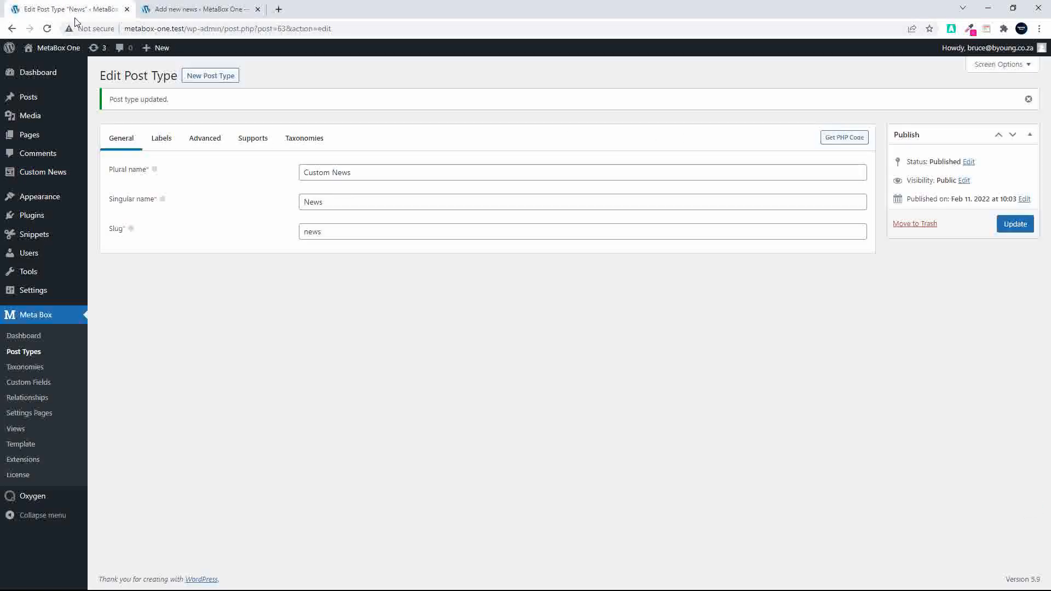
click(254, 140)
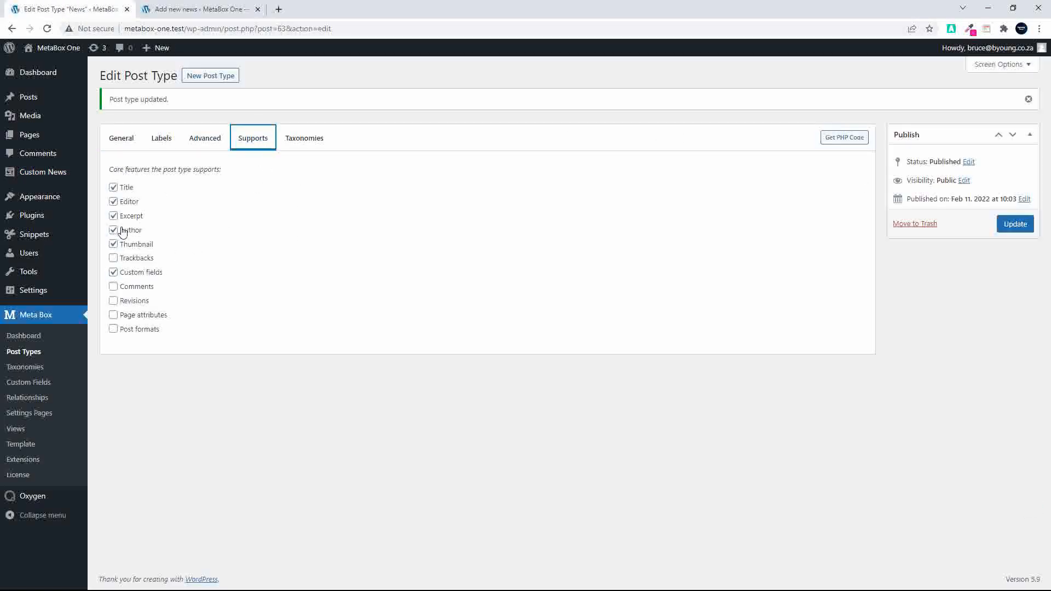
click(215, 10)
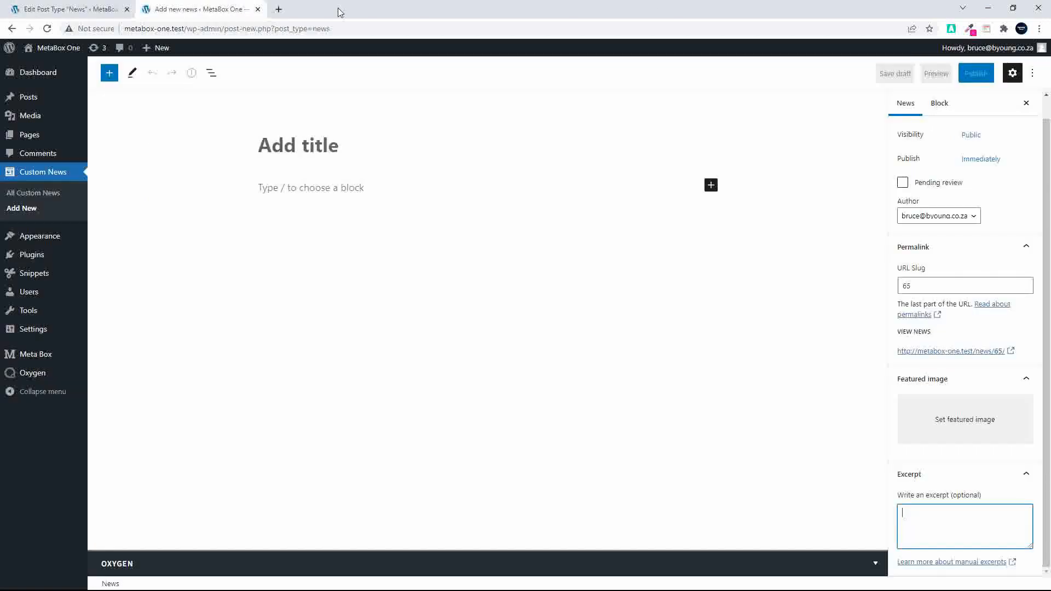
Turn on the additional Custom fields area in the editor preferences and reload the entry
click(1013, 73)
click(1014, 73)
click(1034, 74)
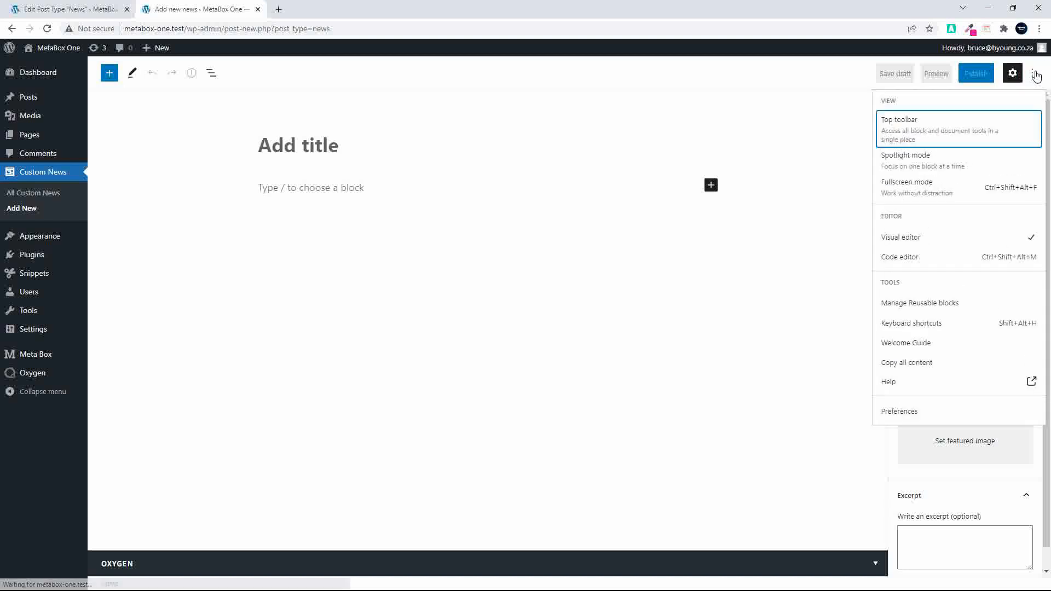
click(901, 412)
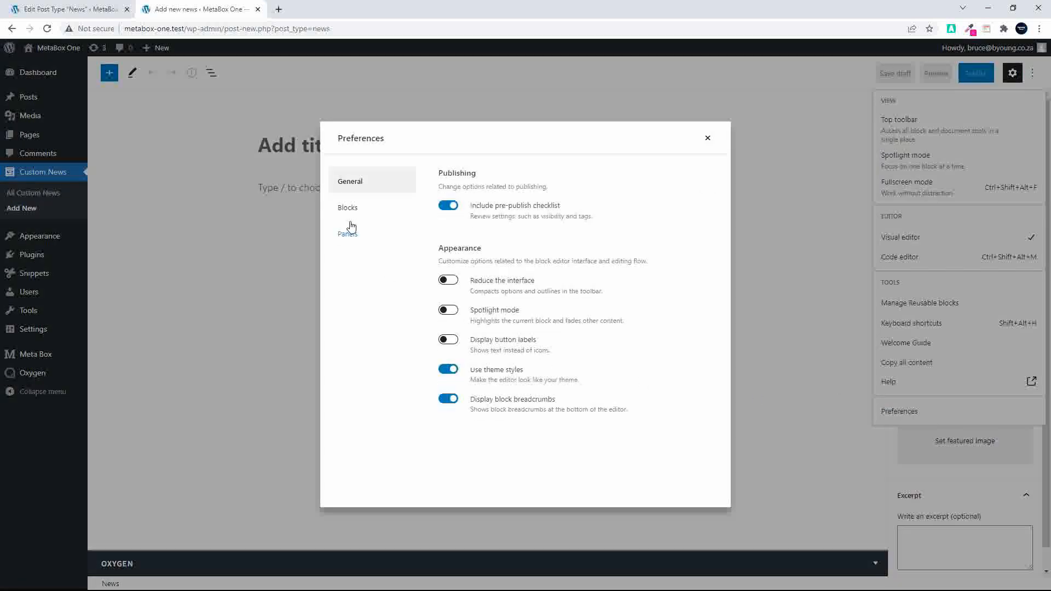
click(346, 238)
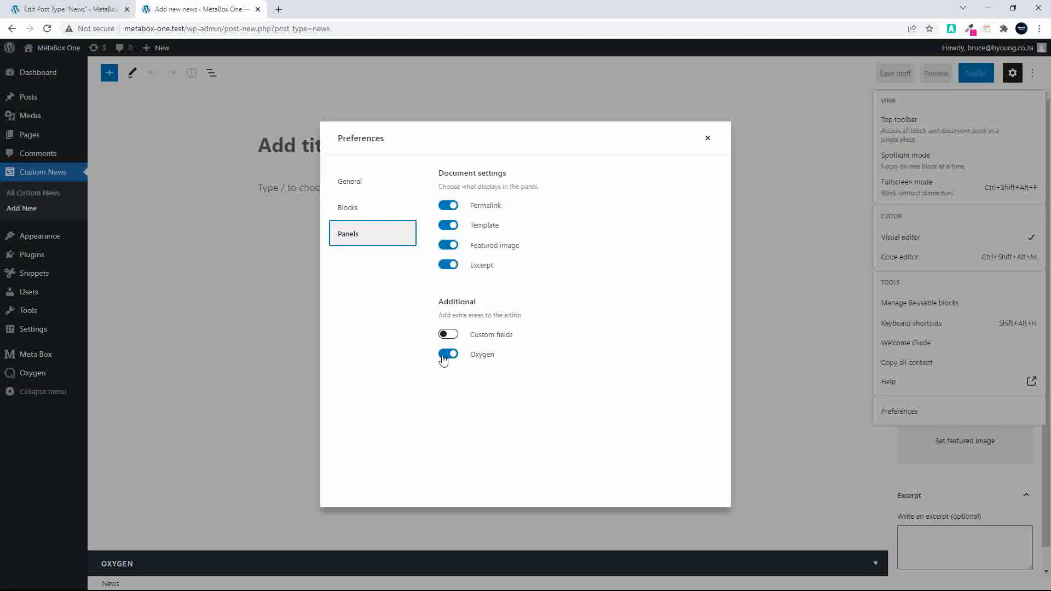
click(447, 336)
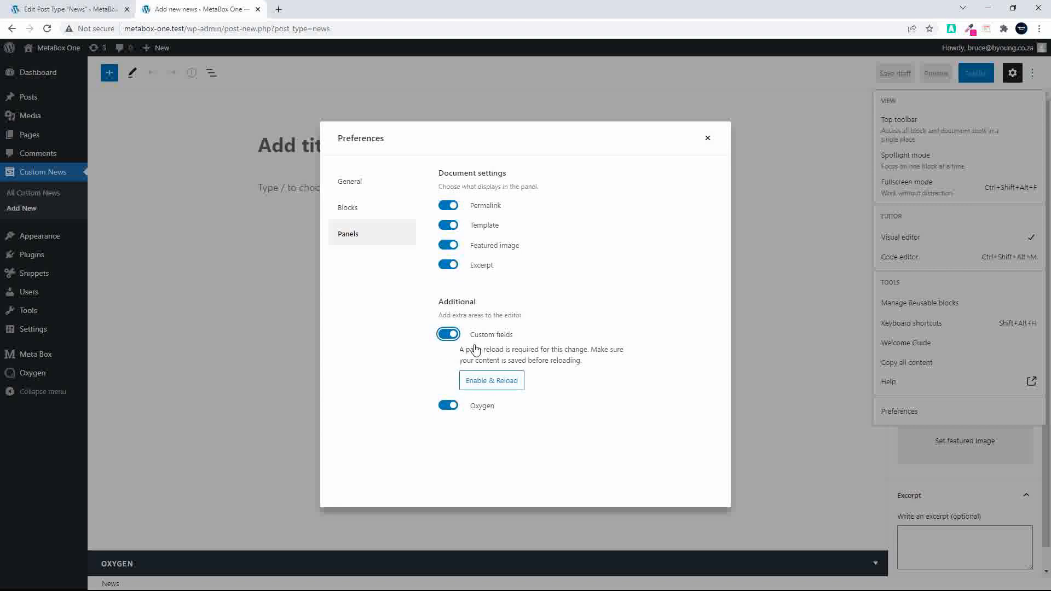
click(485, 389)
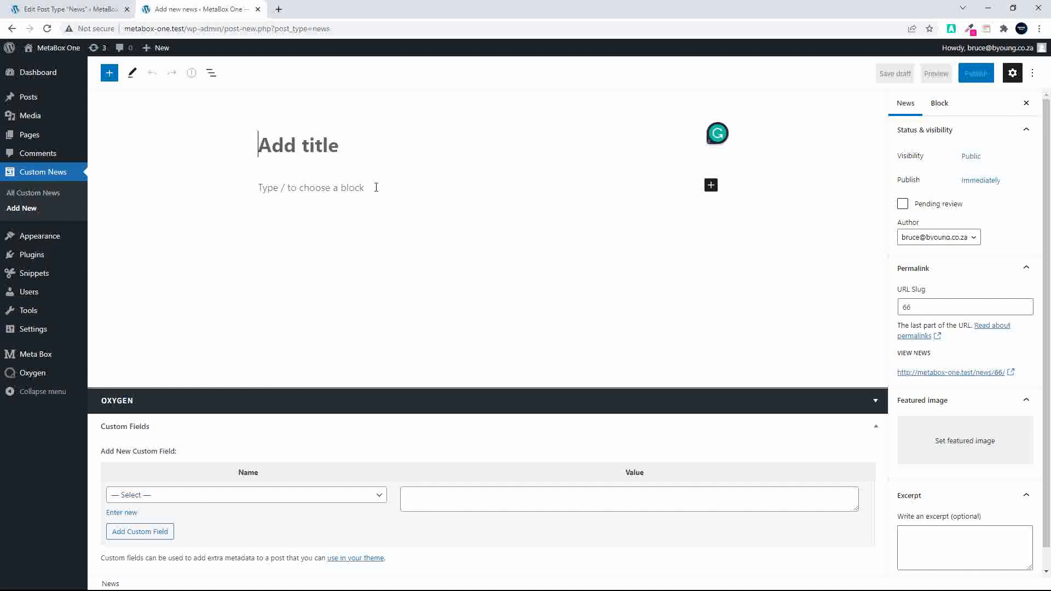
Review the taxonomies available to the News post type and its general settings
click(38, 8)
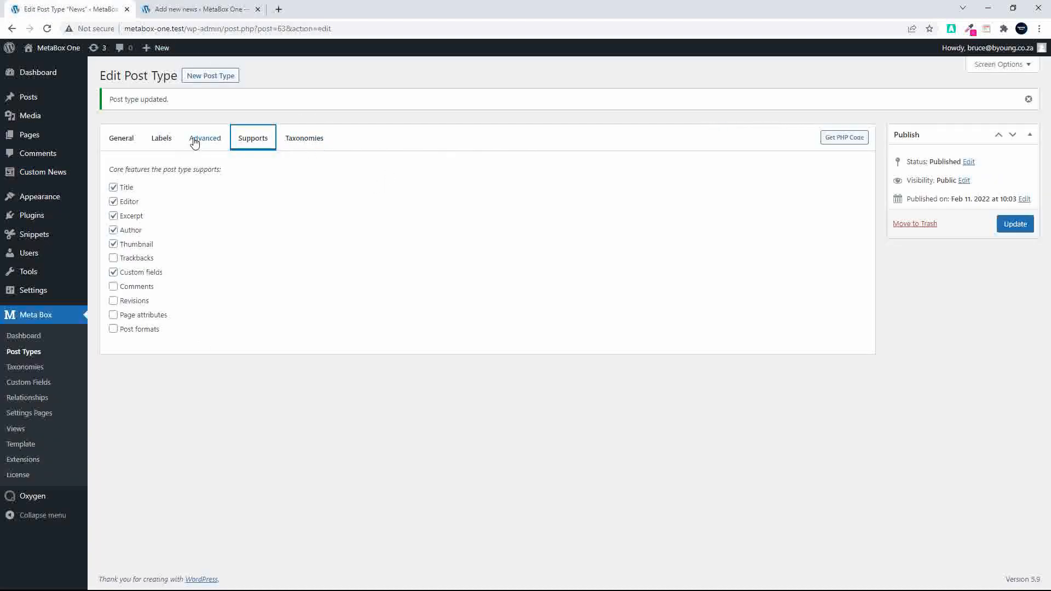
click(310, 140)
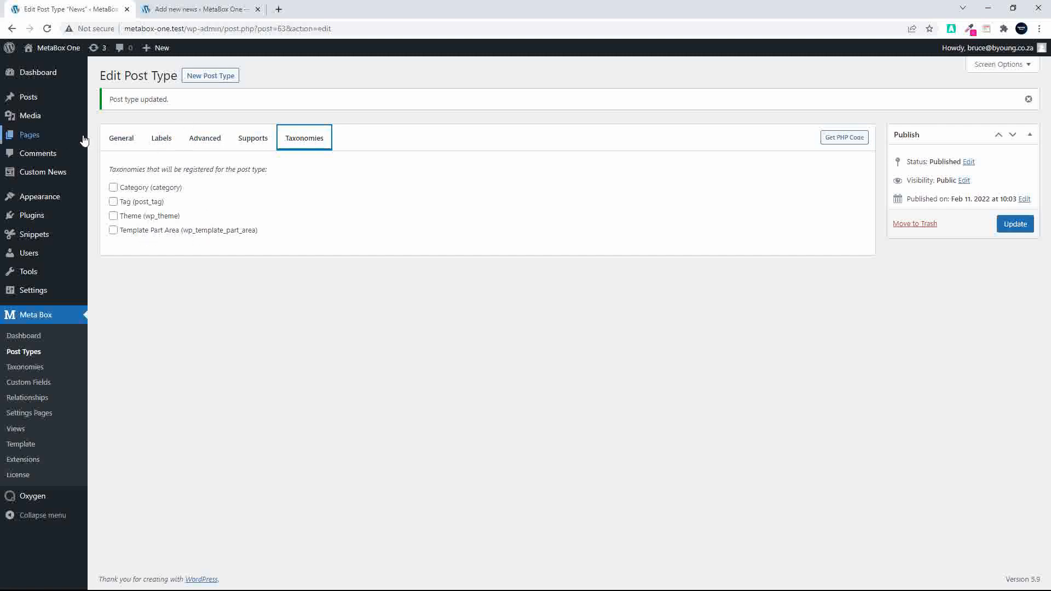
click(121, 139)
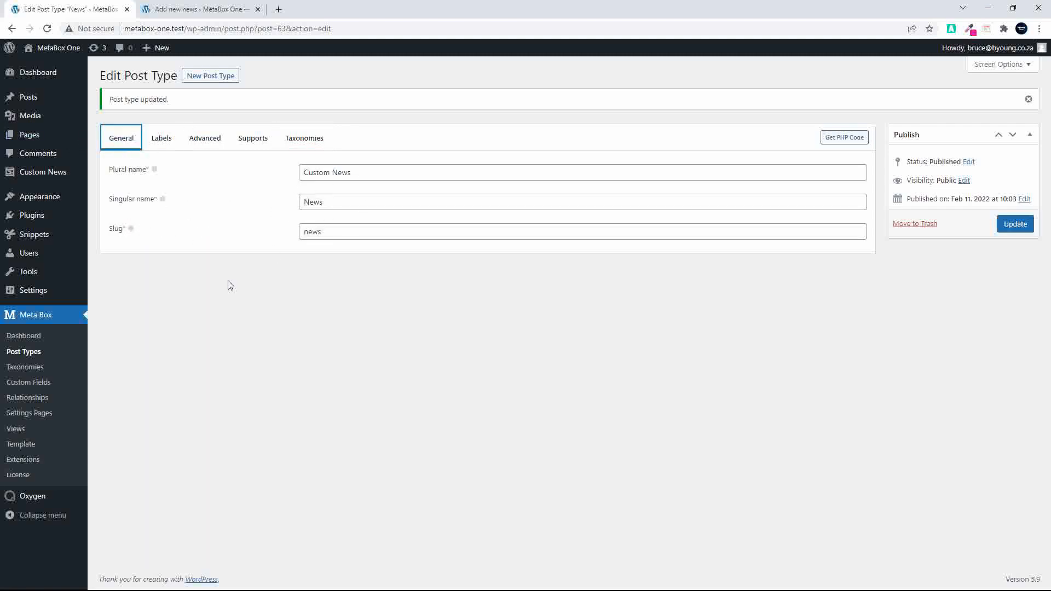
Create a Meta Box taxonomy with plural name News Categories and singular name news Category, and publish it
click(23, 370)
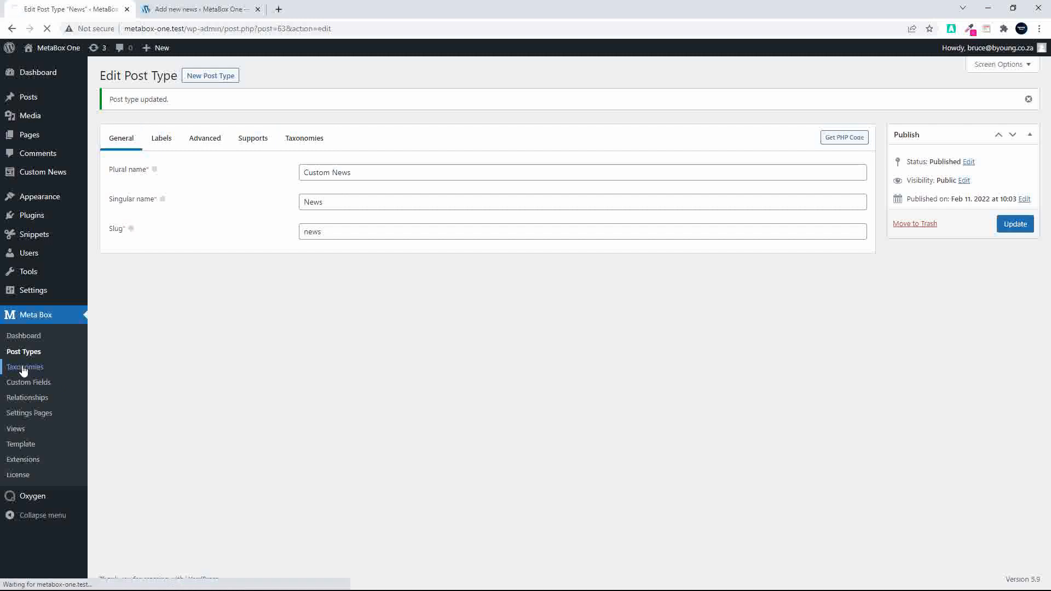
click(196, 77)
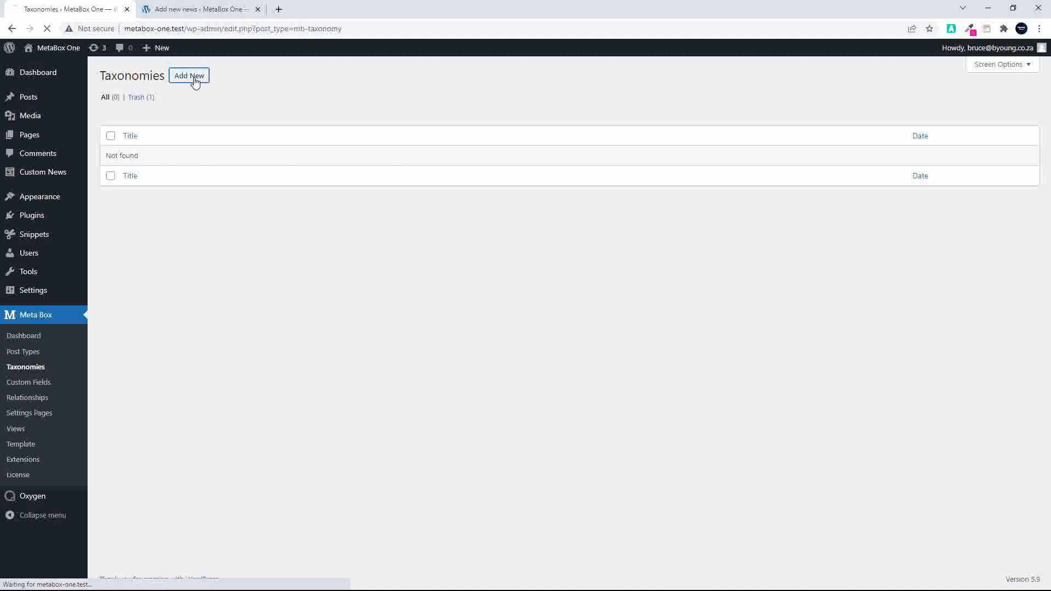
click(334, 138)
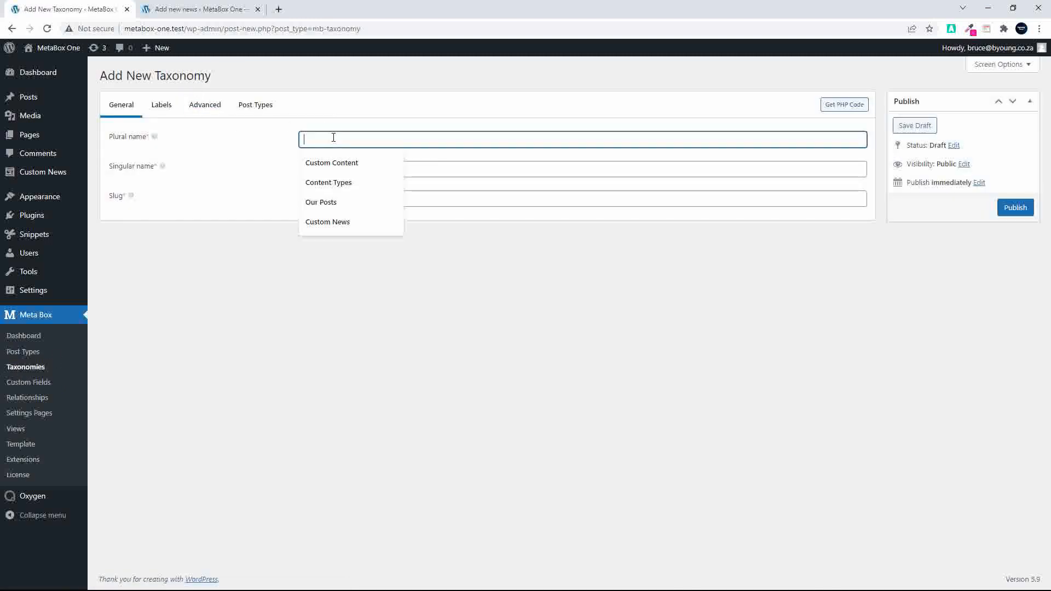
text(News Categories)
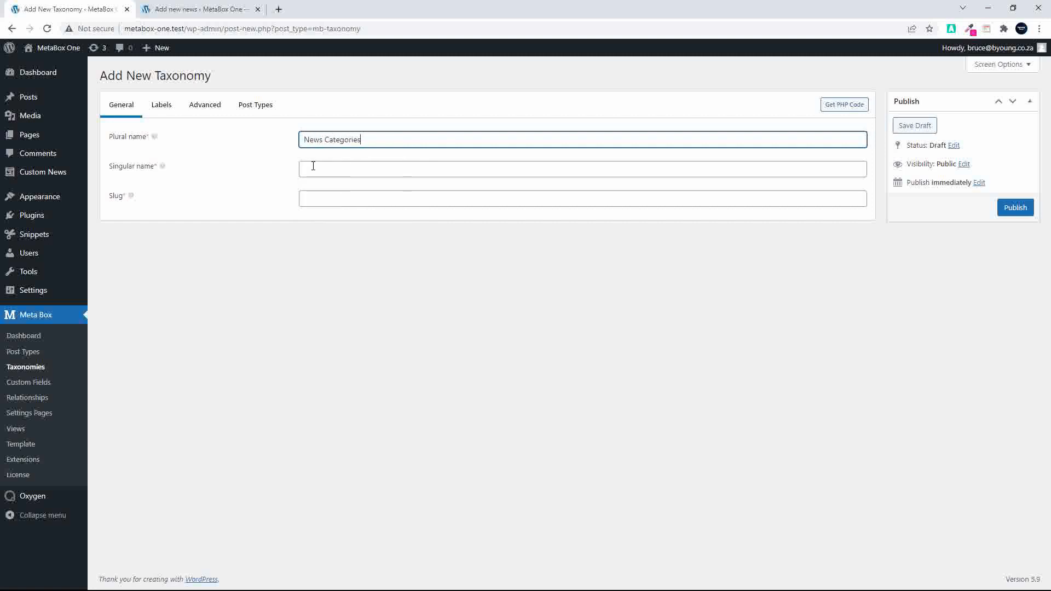
click(313, 166)
text(news Category)
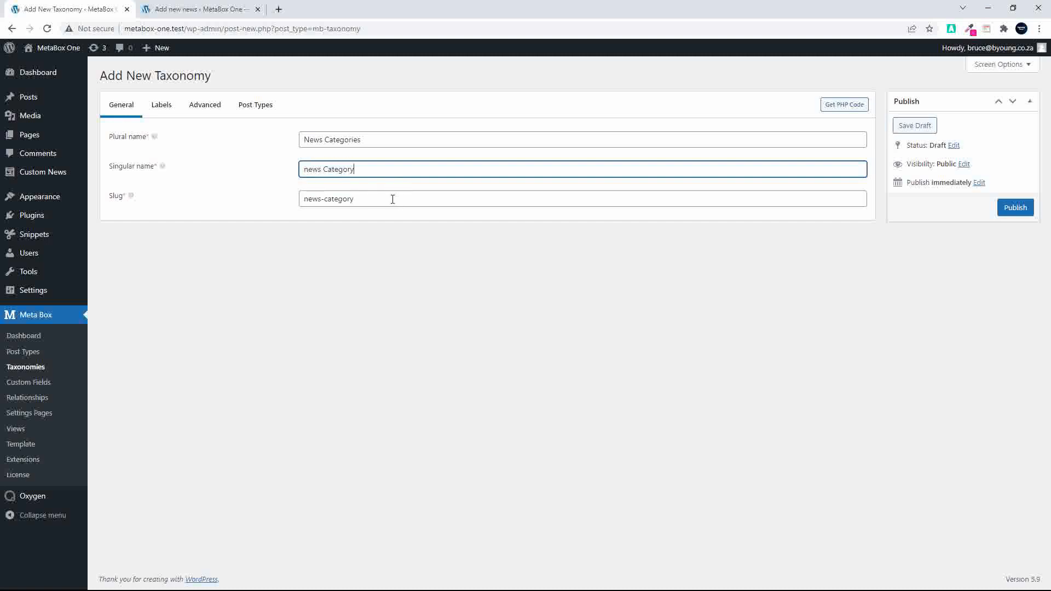
click(1015, 208)
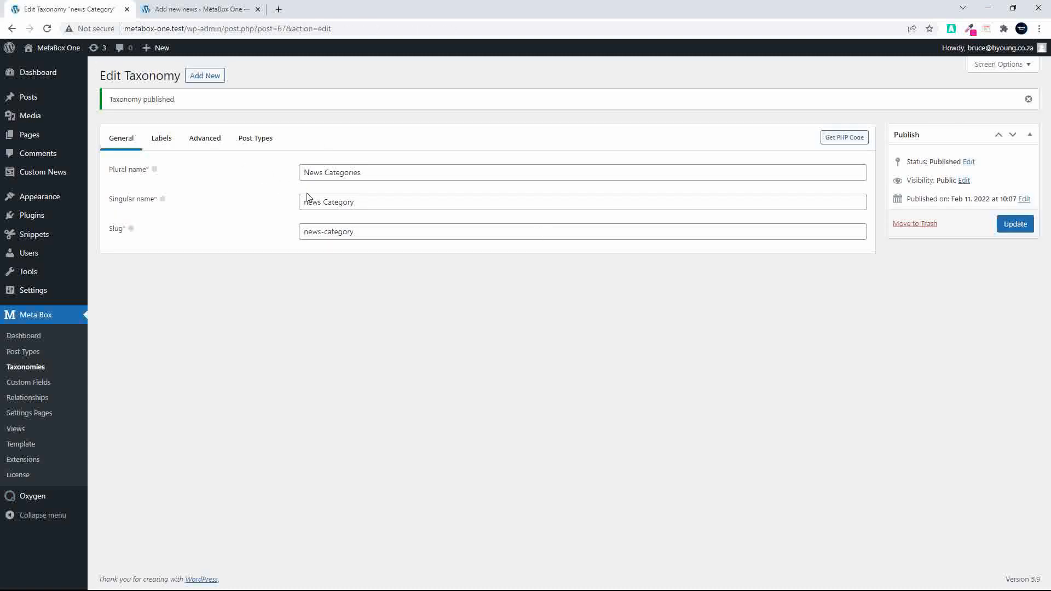
Correct the taxonomy's singular name to News Category and save the update
click(308, 200)
text(N)
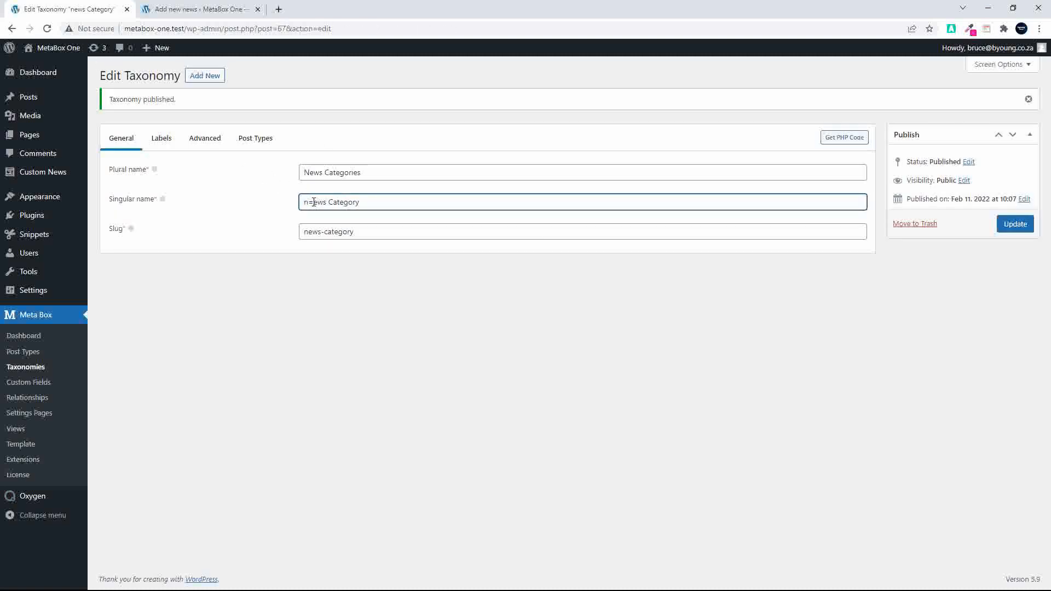
key(BackSpace)
key(BackSpace)
text(N)
key(Return)
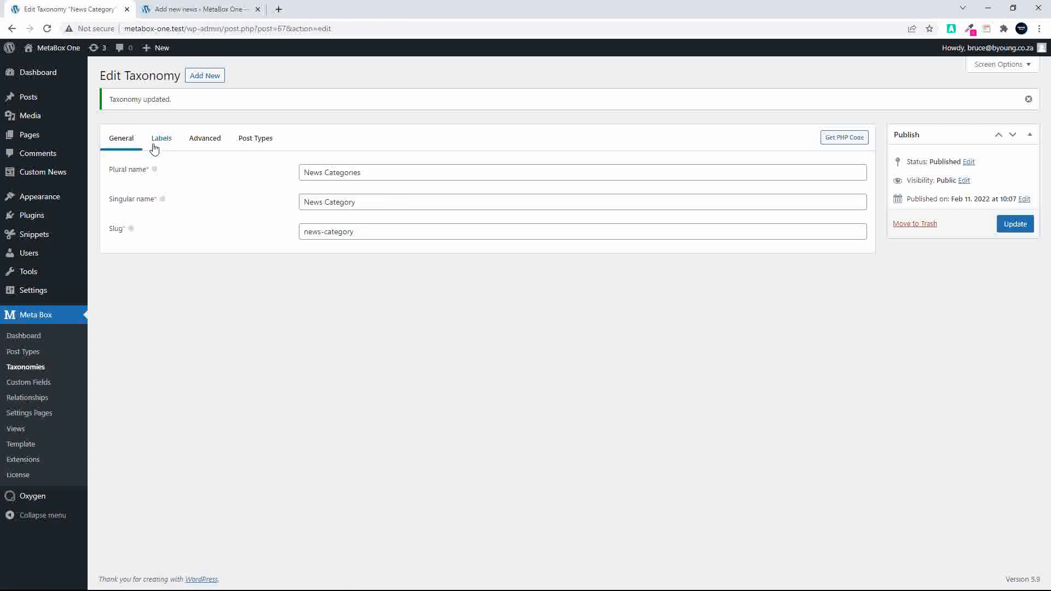
Examine the taxonomy's labels and advanced settings
click(158, 140)
click(161, 141)
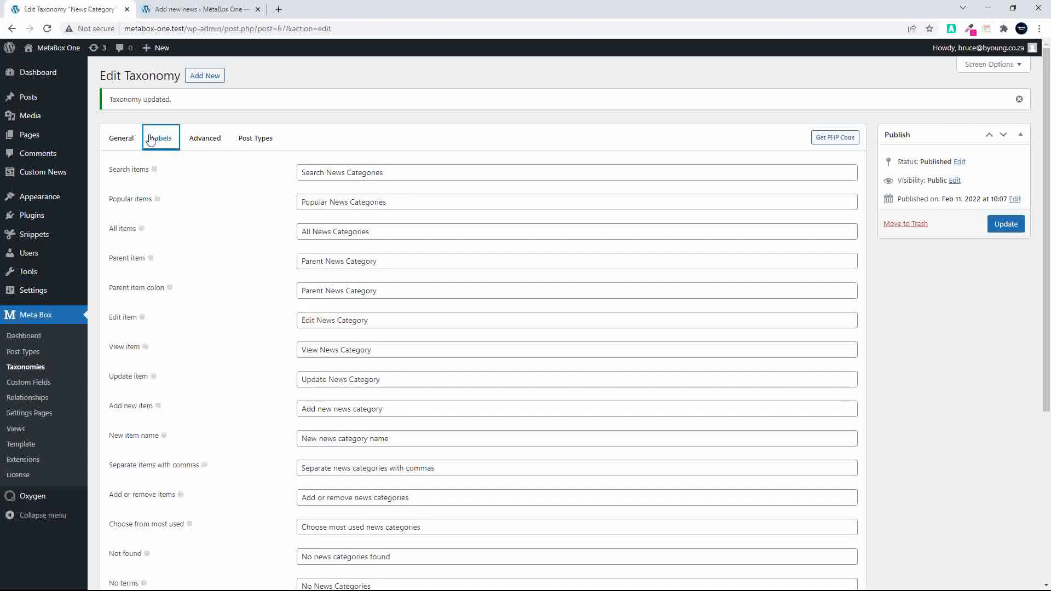
mouse_move(52, 174)
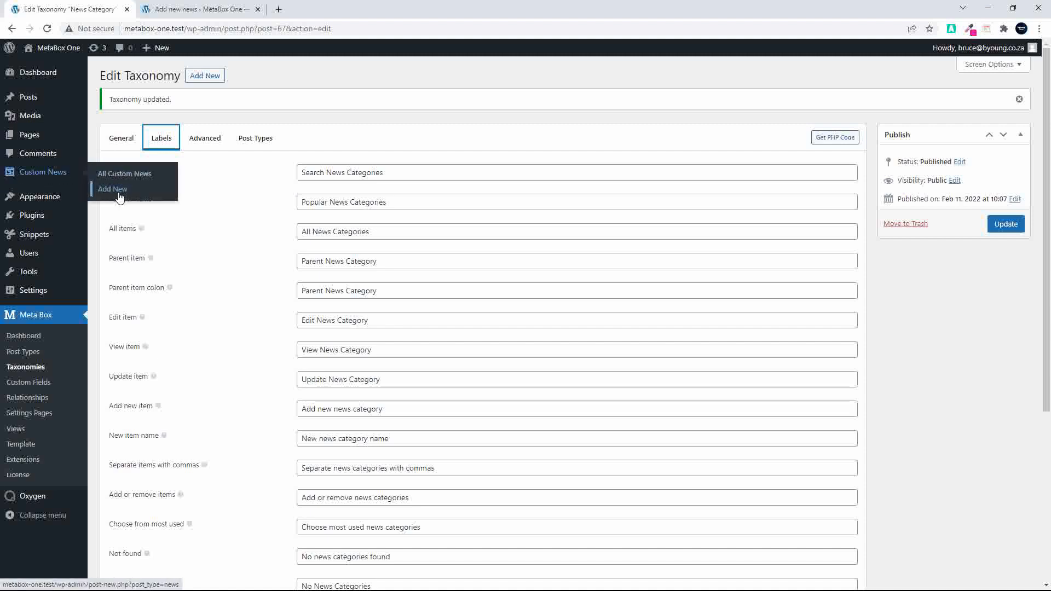
click(201, 144)
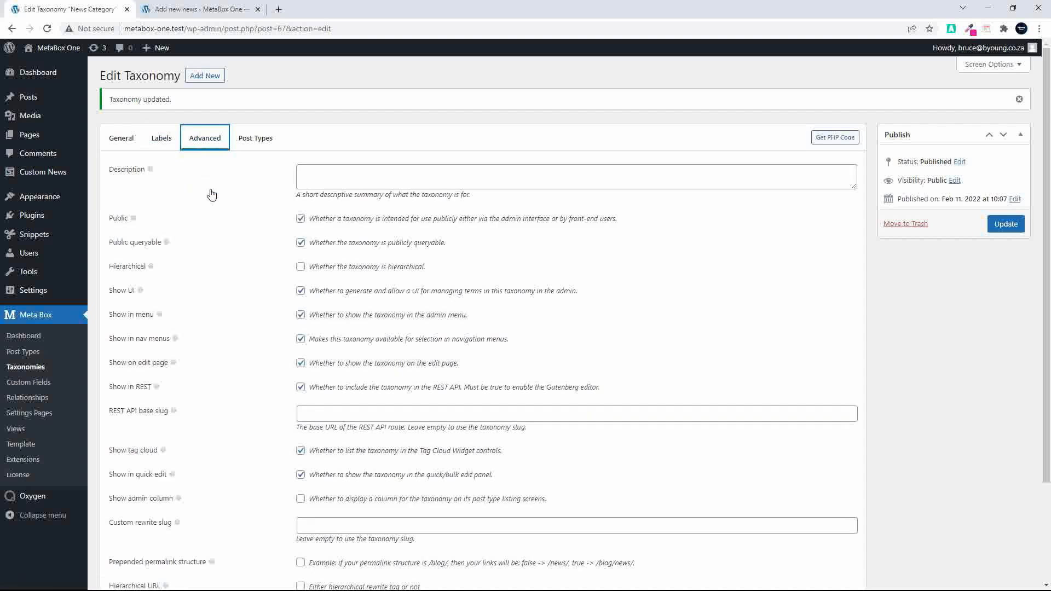
scroll(212, 195, down, 3)
scroll(213, 195, up, 3)
Assign the News Category taxonomy to the News (news) post type and update it
click(254, 138)
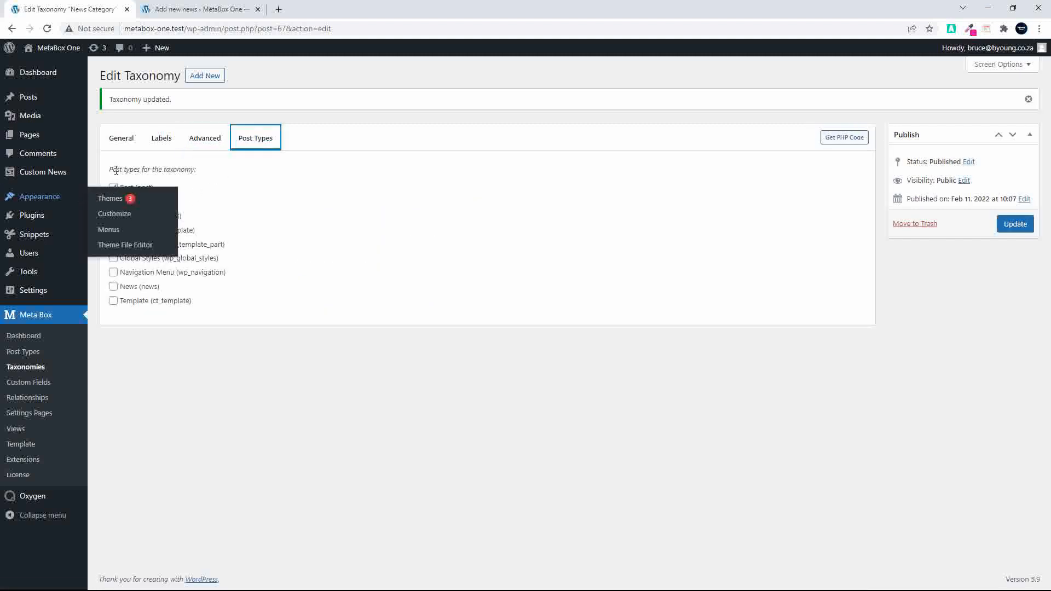
click(113, 187)
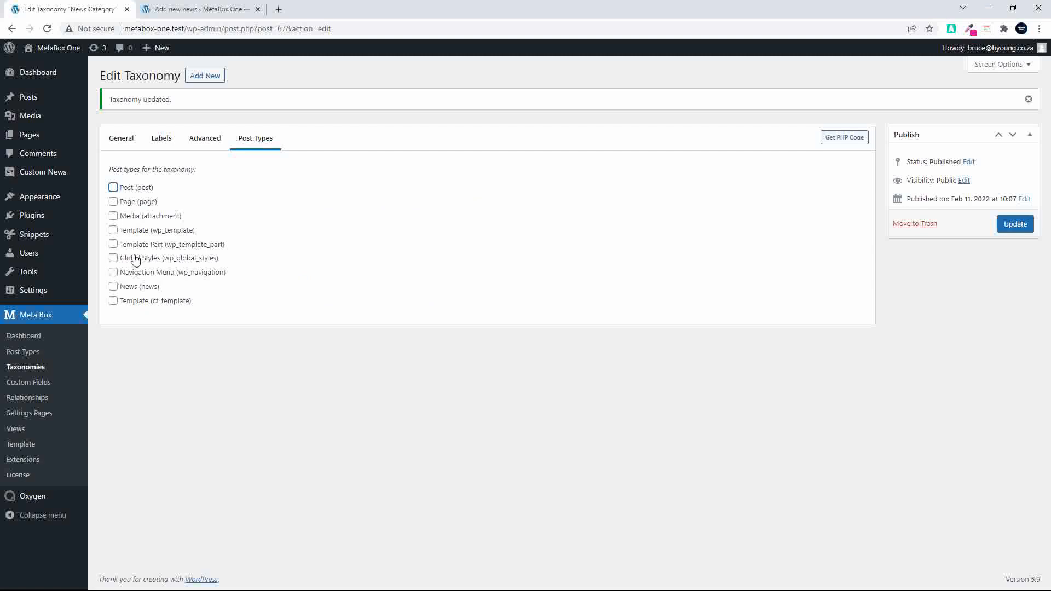
click(113, 286)
click(1010, 221)
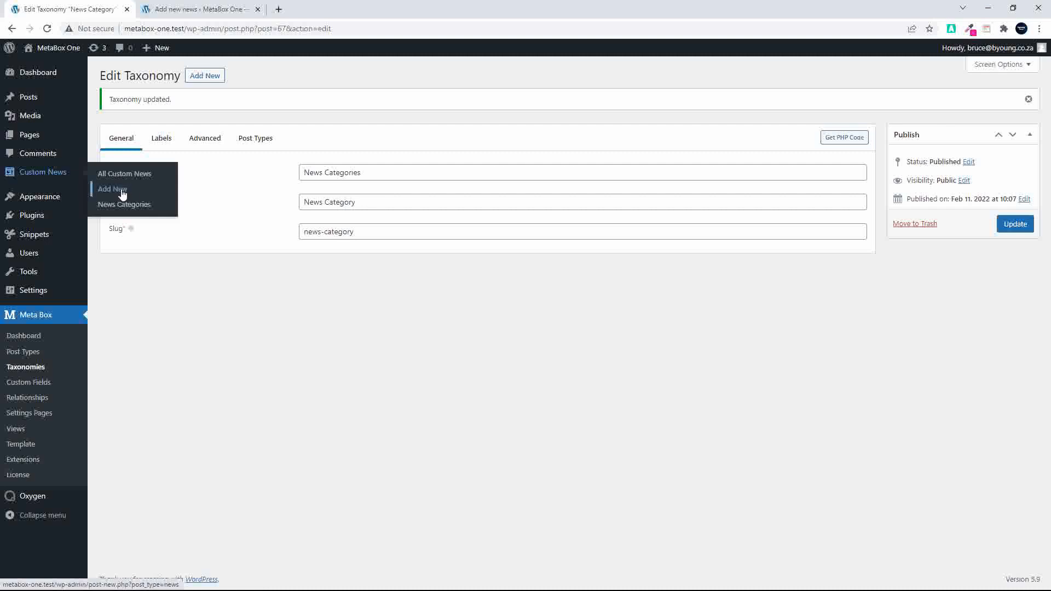
Start a new Custom News entry titled First News Article
click(122, 193)
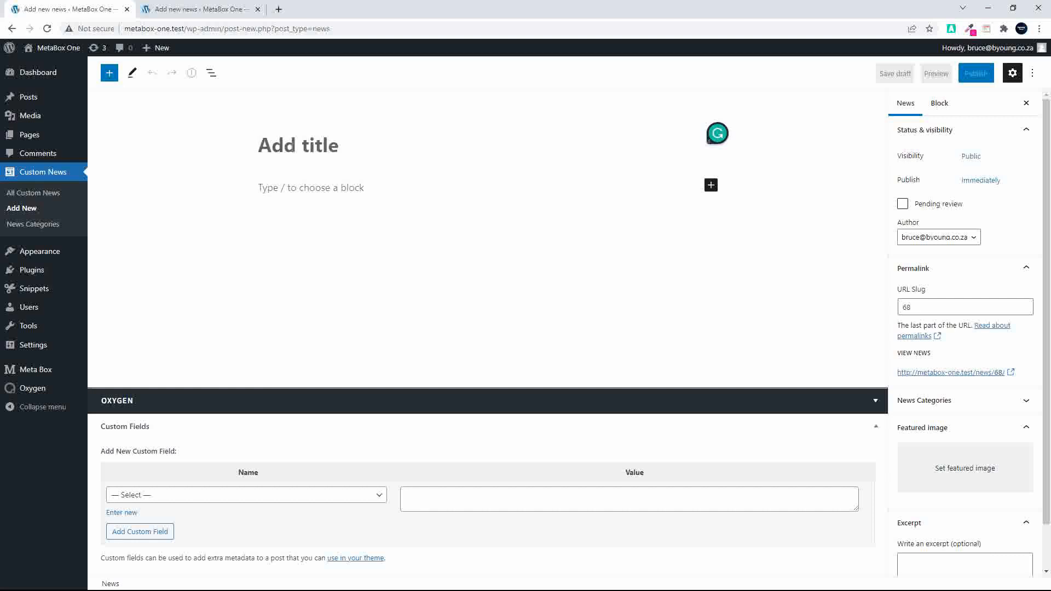
text(First New)
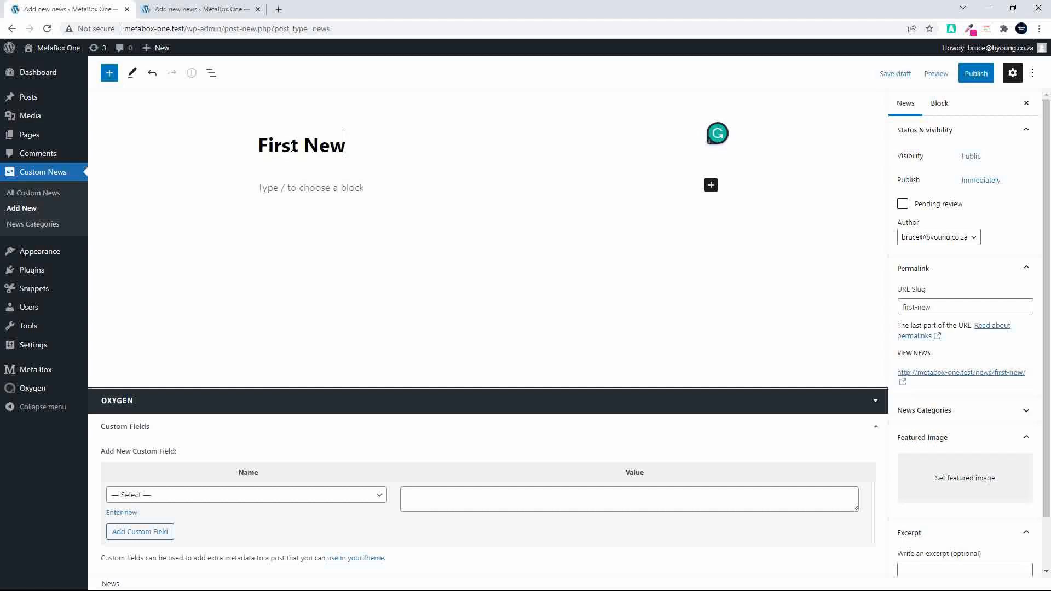
text(s Article)
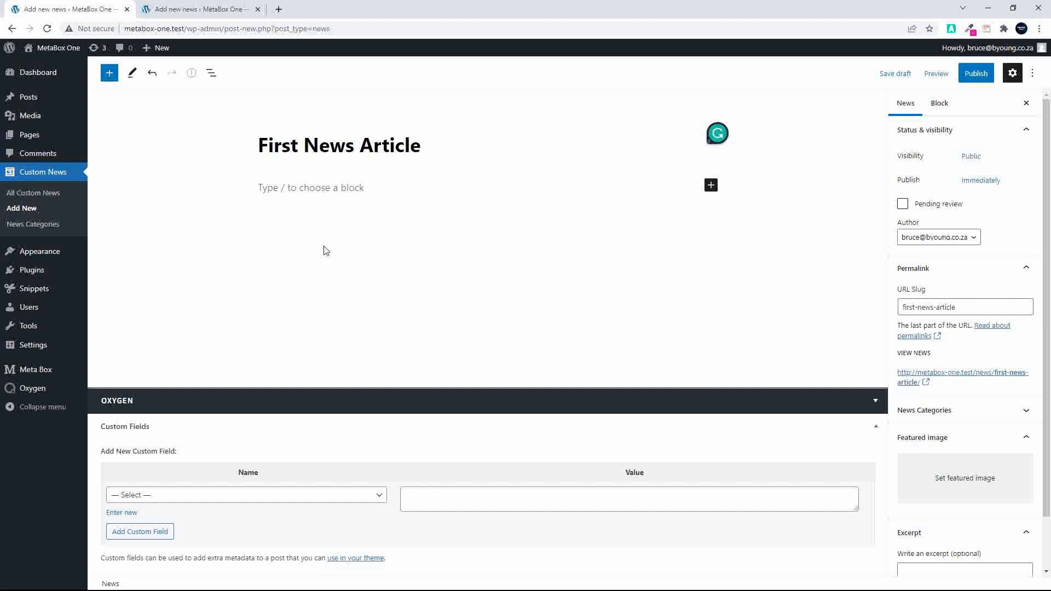
Set the existing table photo from the media library as the article's featured image
click(959, 481)
click(60, 165)
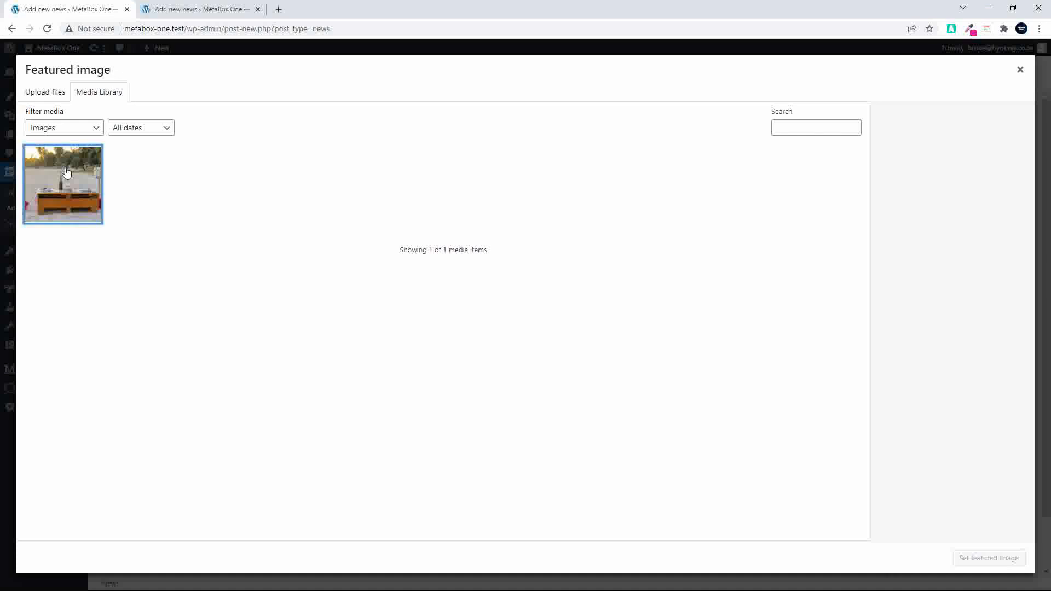
click(988, 558)
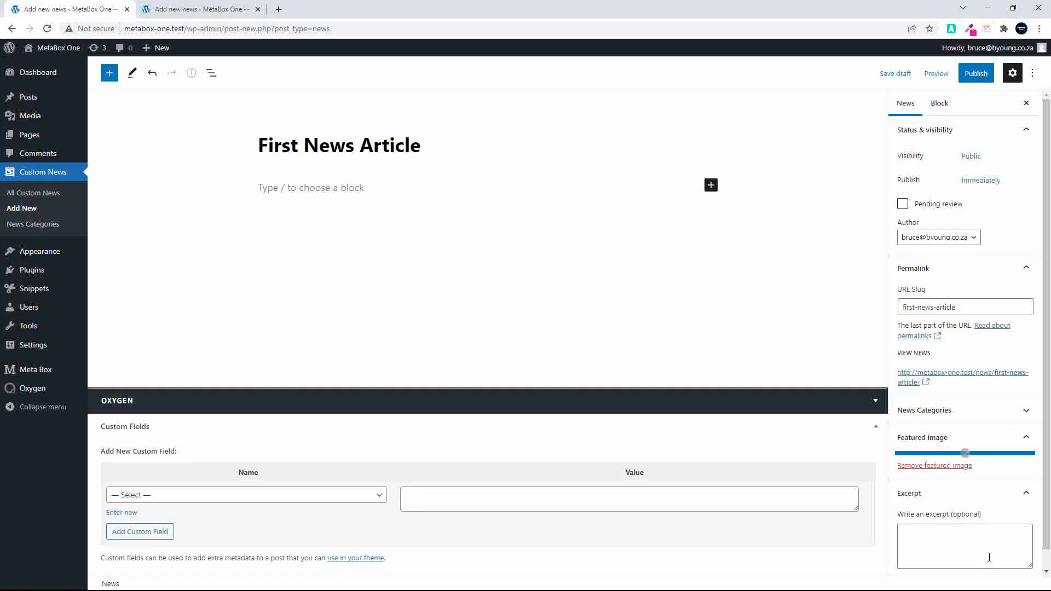
Search Google for lorem ipsum in a new browser tab and open the lipsum.com site
click(261, 189)
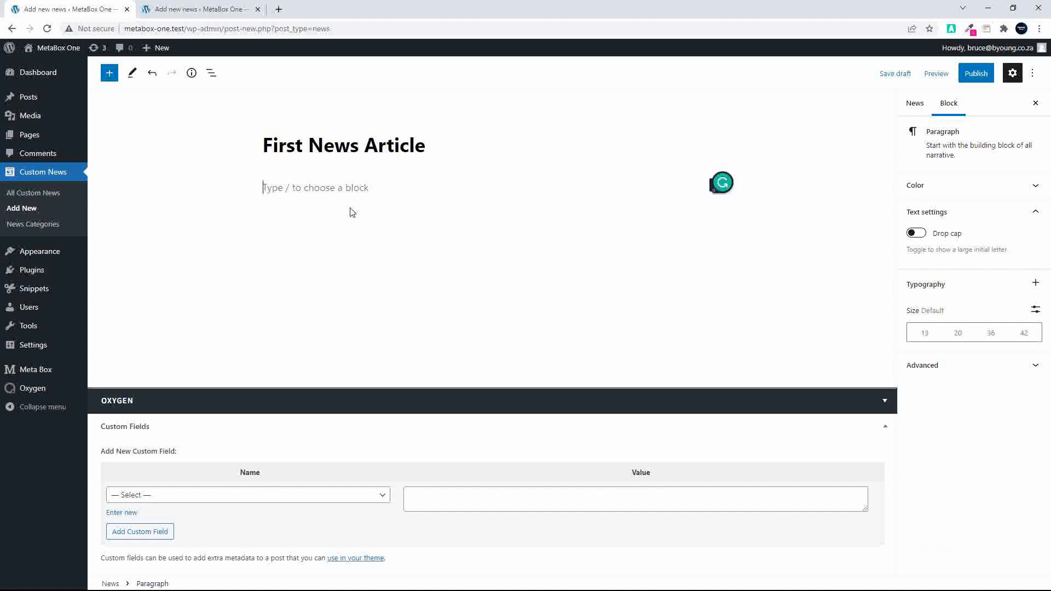
click(276, 11)
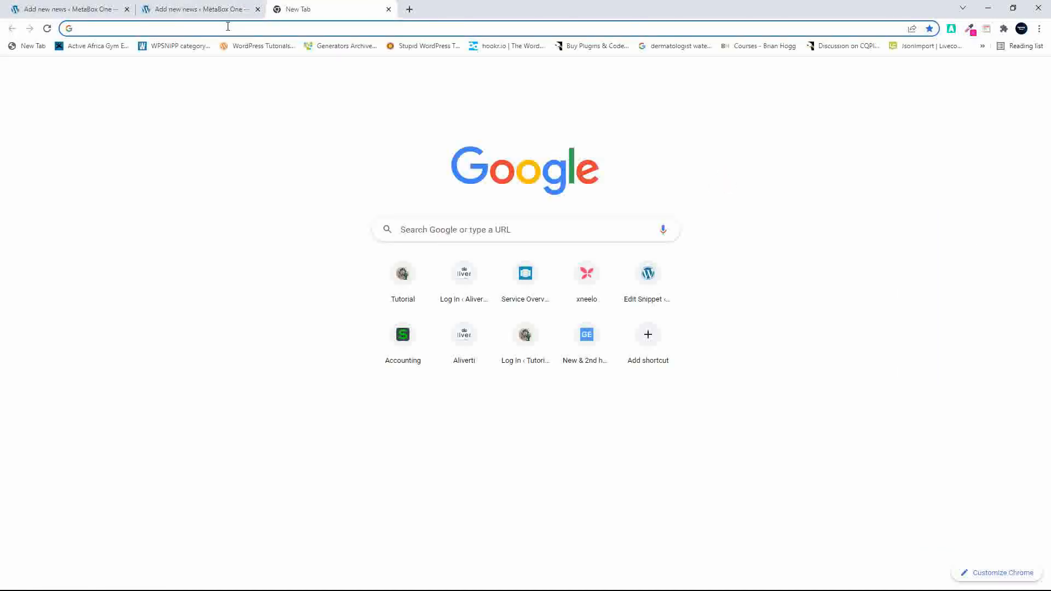
text(lorem)
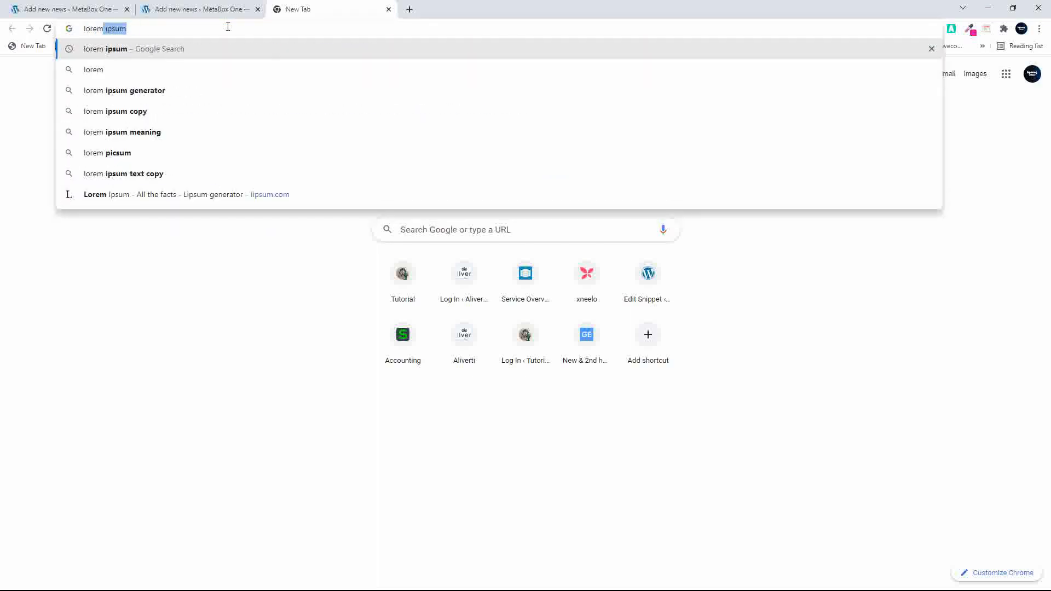
key(Return)
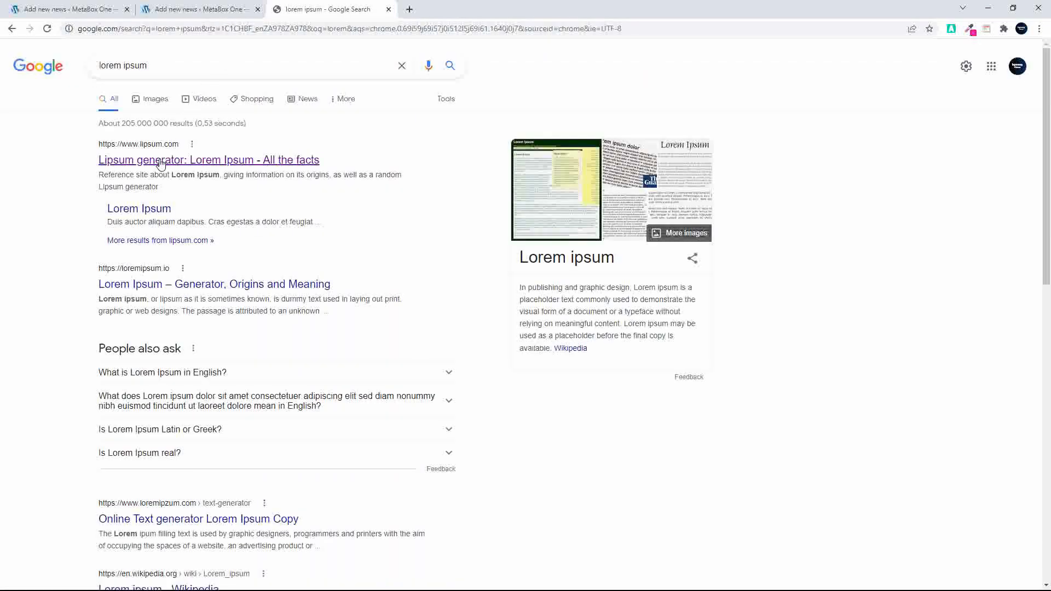
click(158, 160)
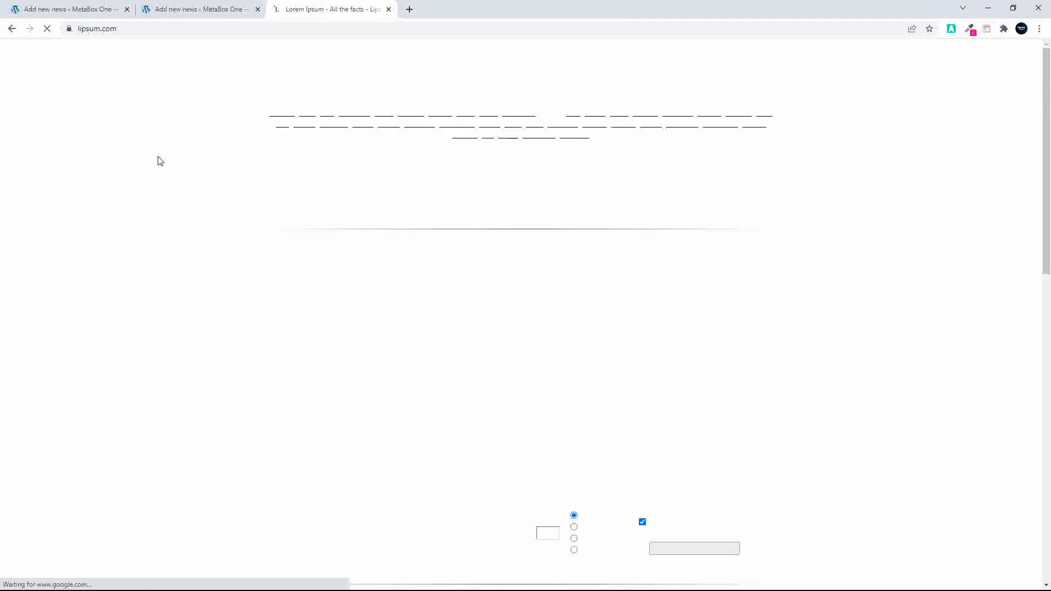
Copy the "What is Lorem Ipsum?" paragraph and paste it as the body text of First News Article
drag(277, 262, 522, 243)
drag(304, 274, 275, 262)
key(ctrl+c)
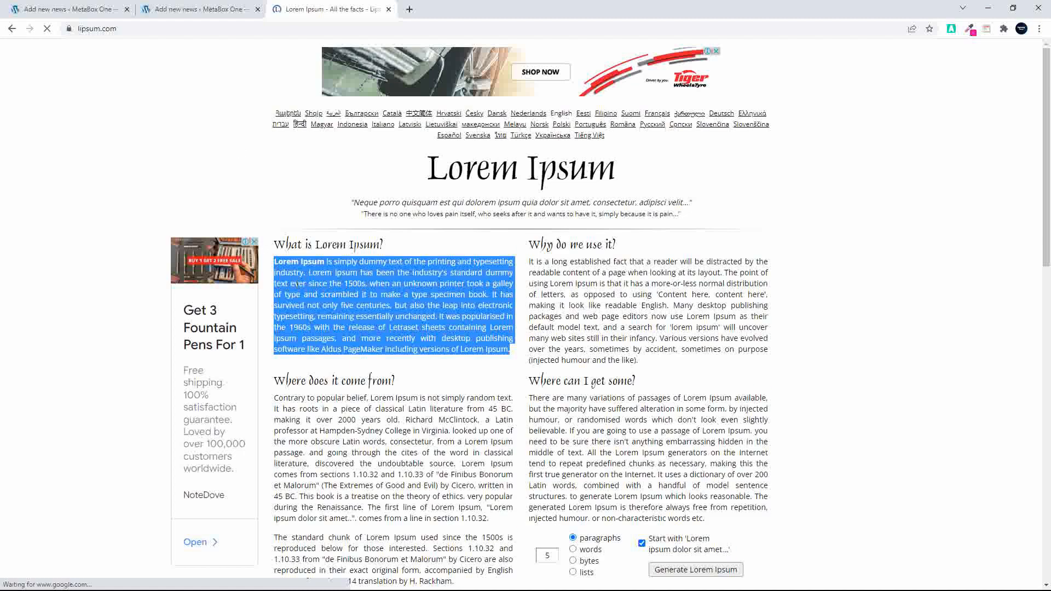
click(389, 10)
key(ctrl+v)
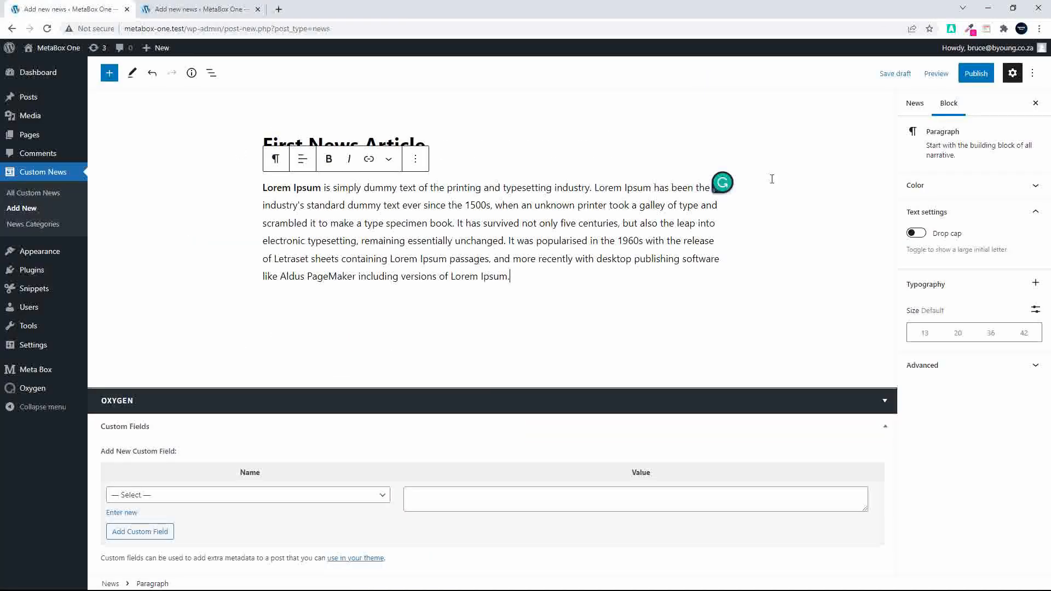
Publish First News Article and return to the normal editor view
click(975, 75)
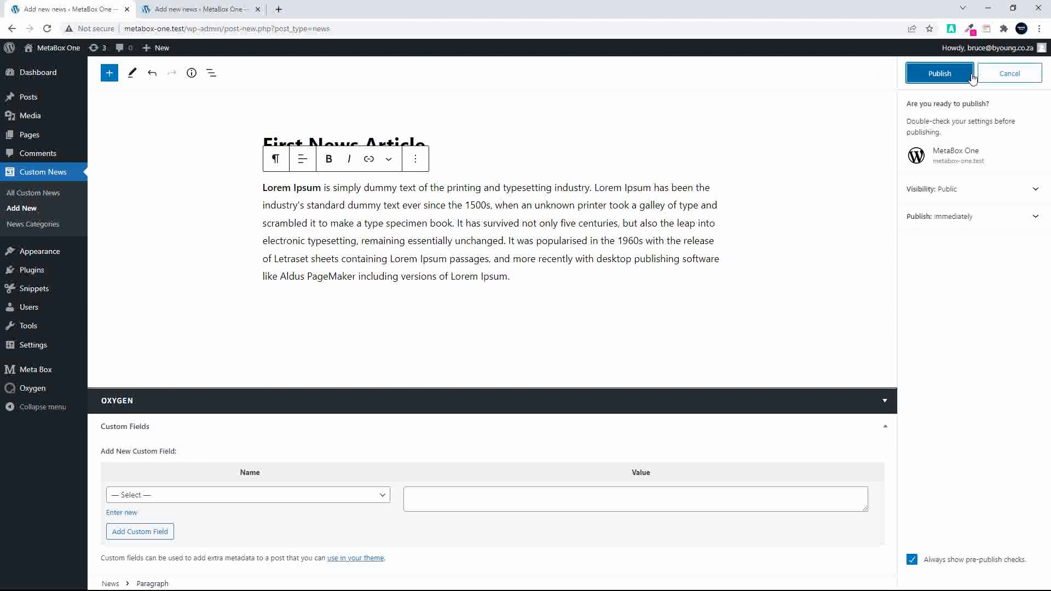
click(937, 74)
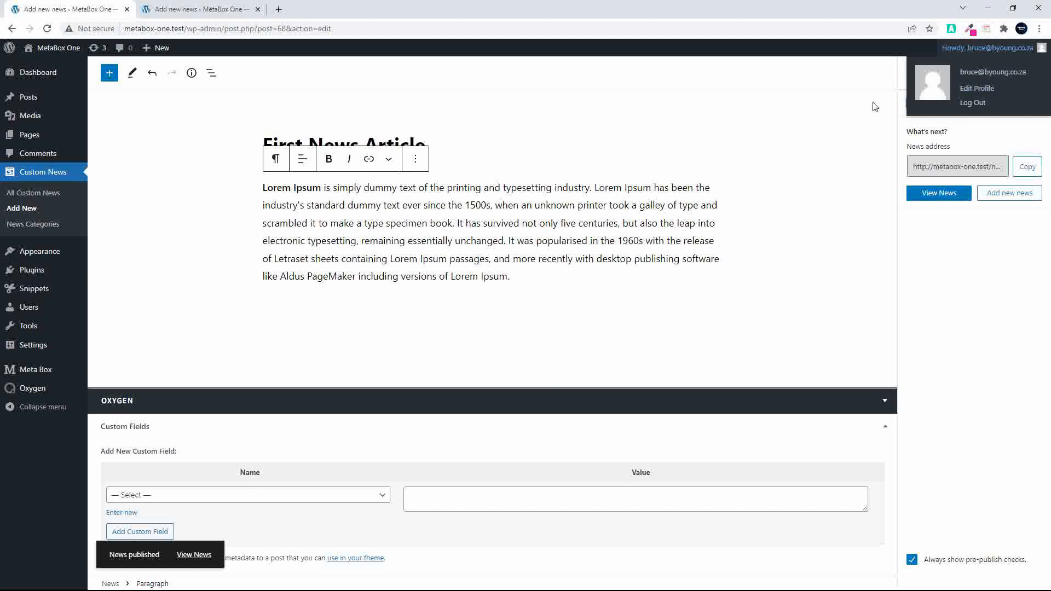
click(1033, 74)
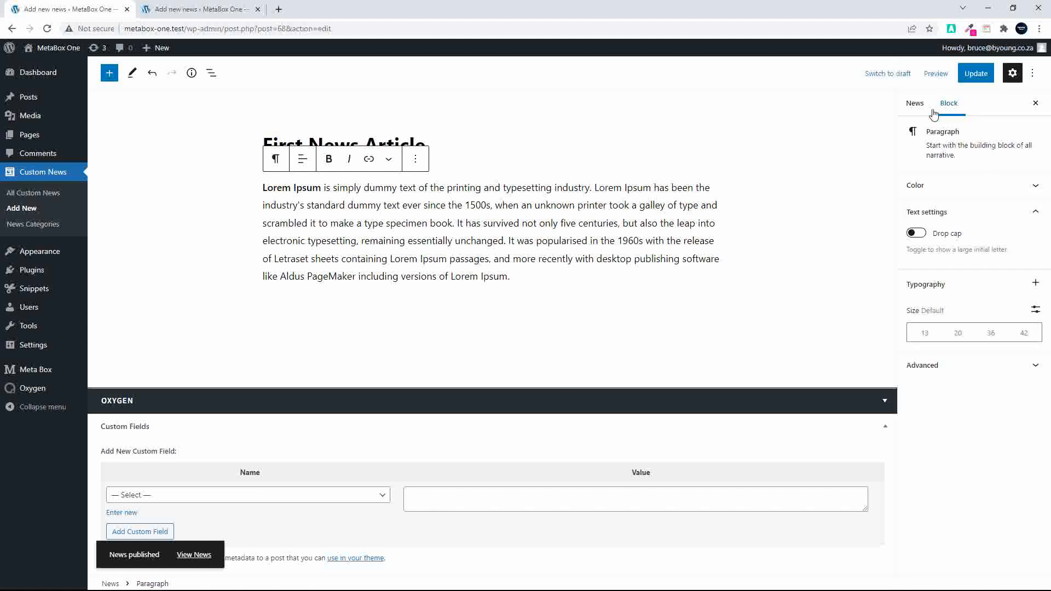
Try to assign a new news category named News Category One to the article and update it
click(906, 104)
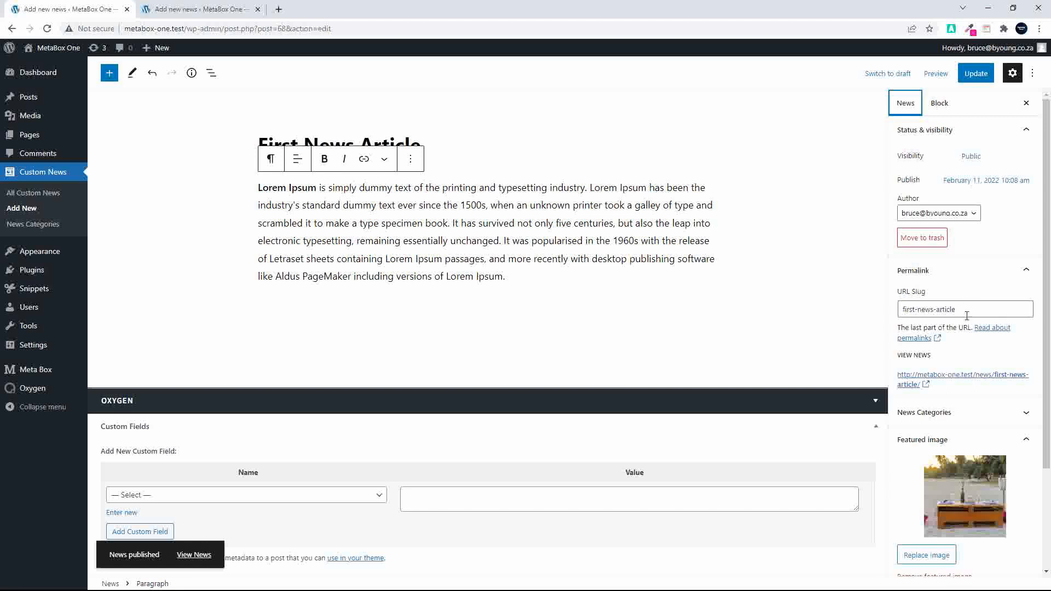
click(944, 413)
click(922, 450)
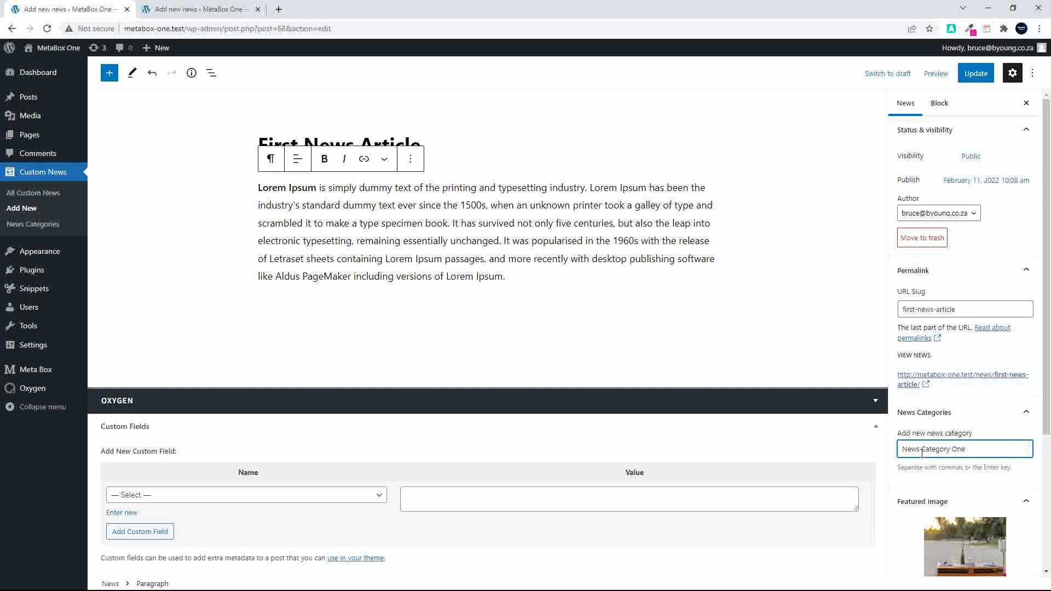
click(973, 77)
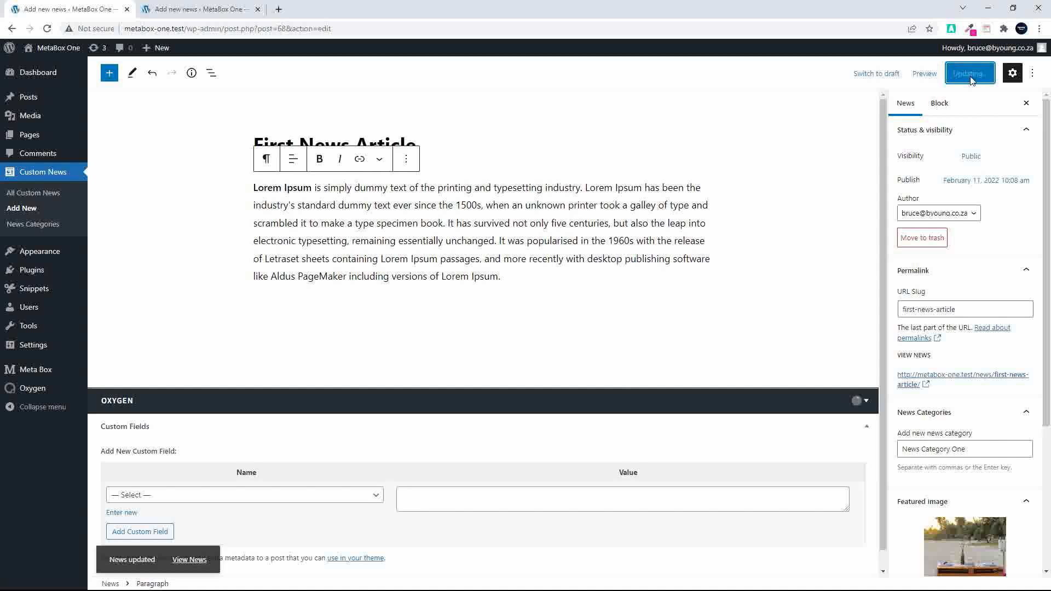
View the published article on the site's front end and return to its editor
click(185, 557)
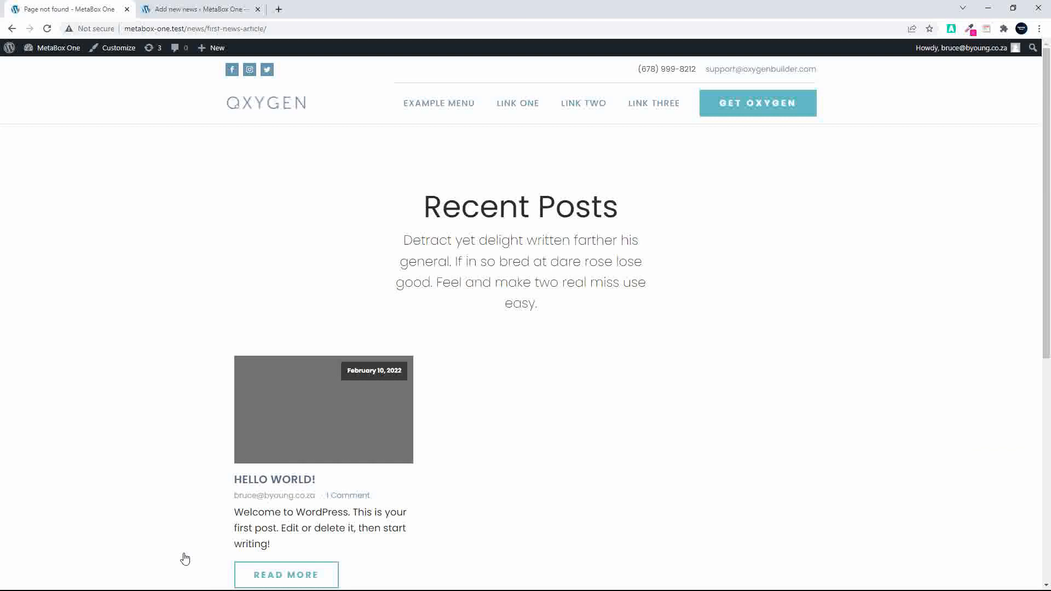
click(13, 28)
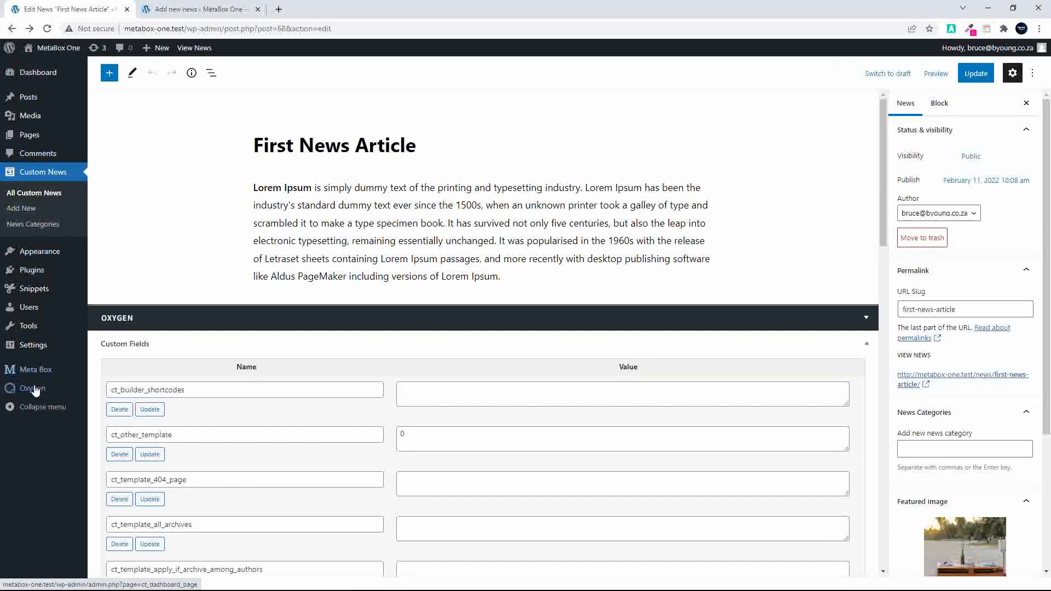
Start a new Oxygen template titled Single News that inherits its design from the Main template
mouse_move(29, 391)
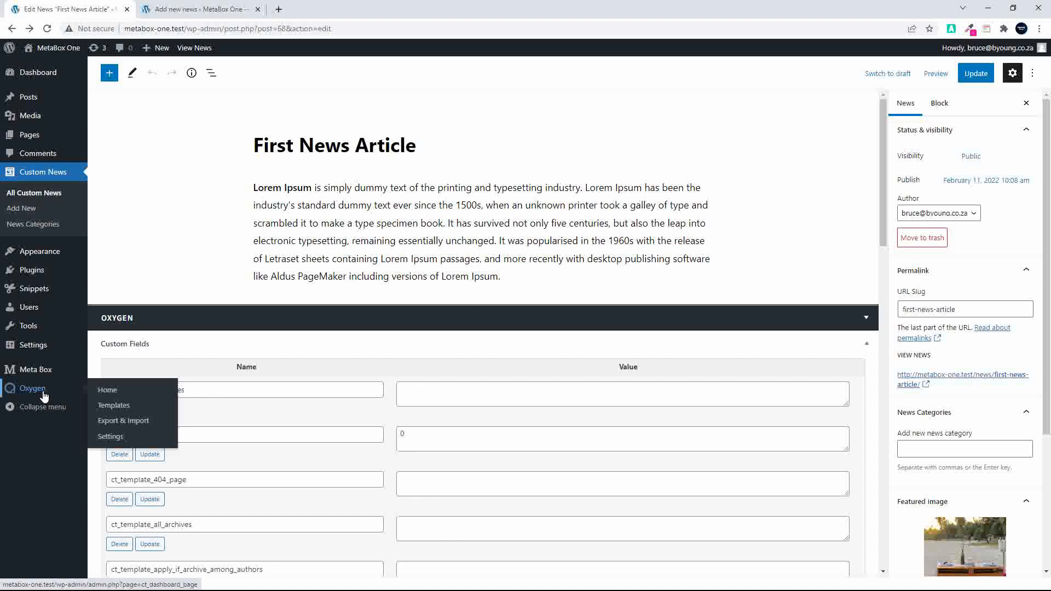
click(115, 411)
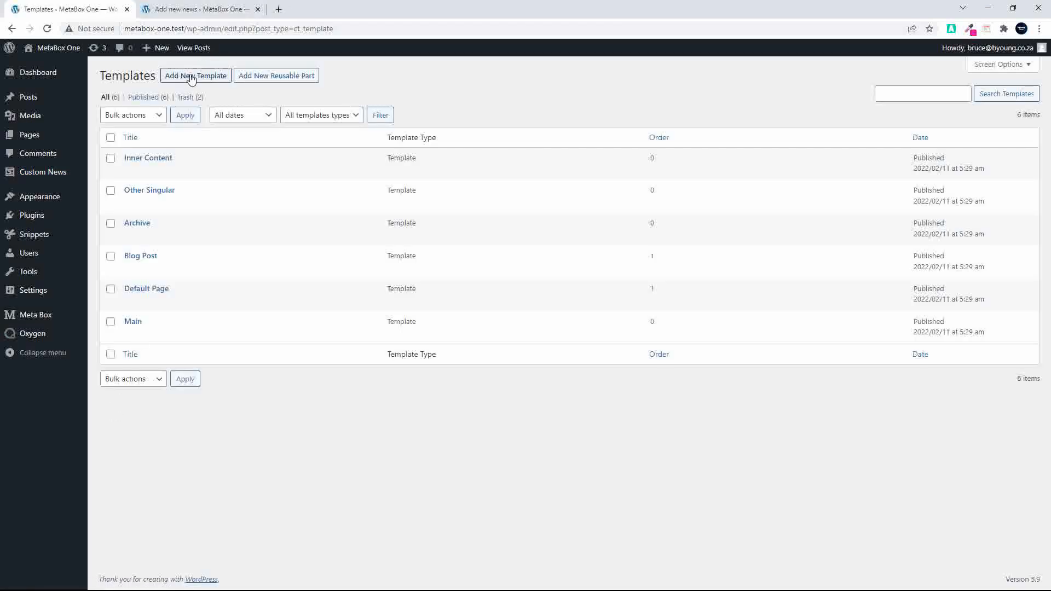
click(189, 77)
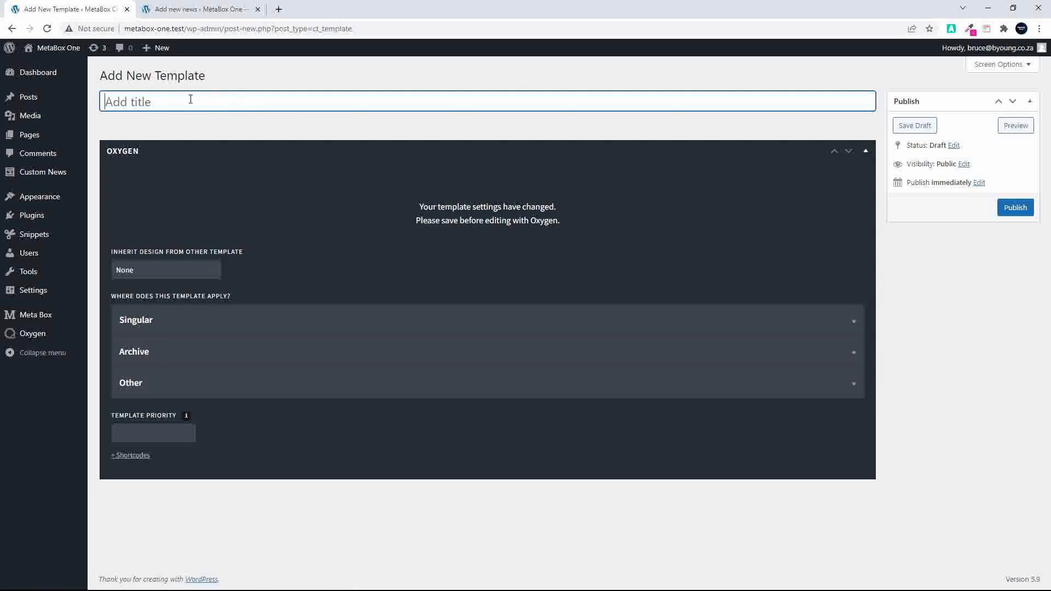
text(Single News)
click(173, 271)
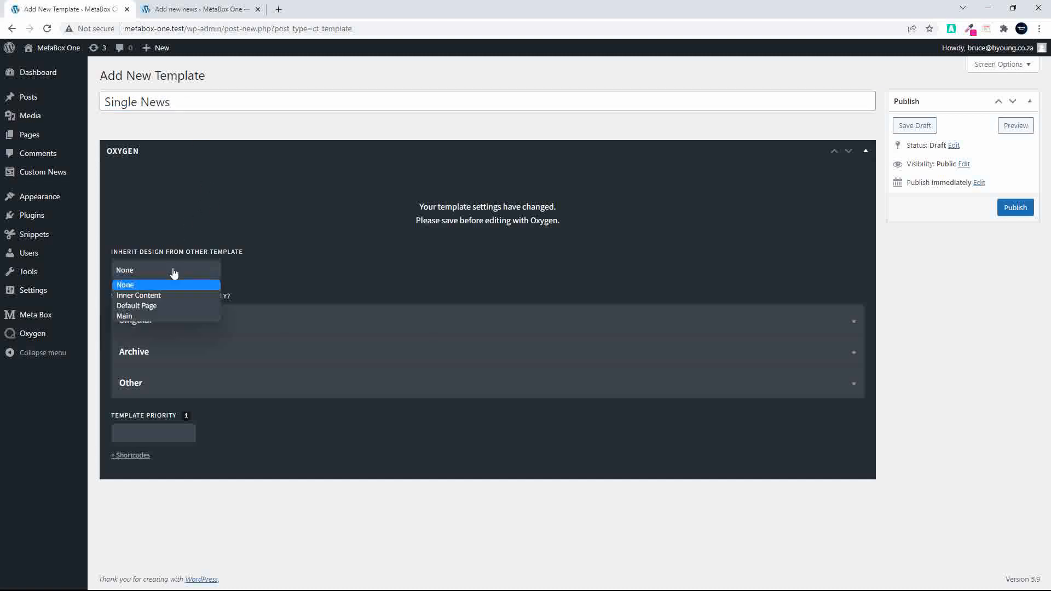
click(170, 275)
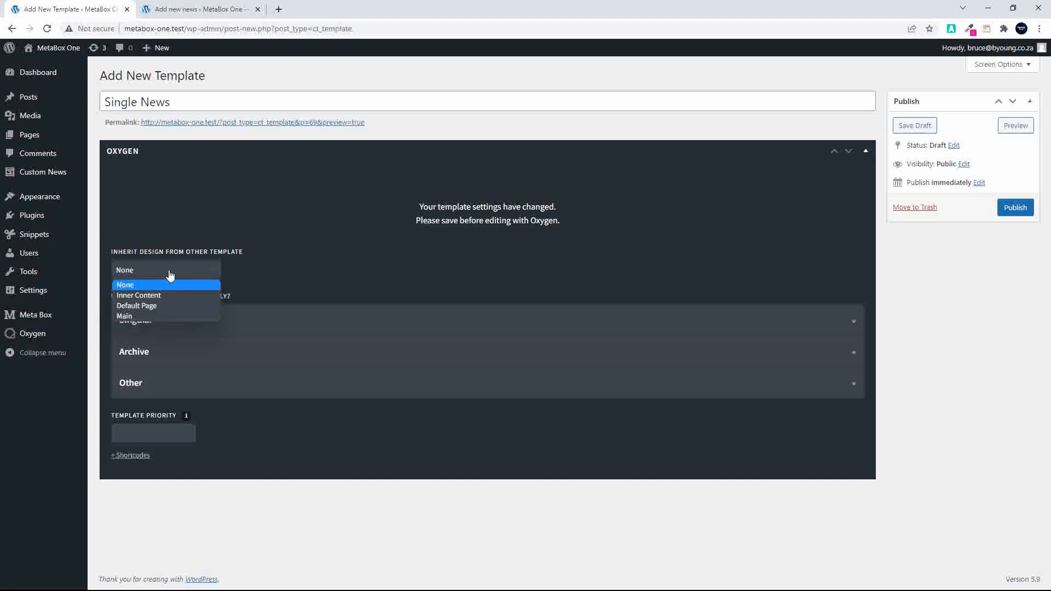
click(166, 315)
Apply the template to singular Custom News entries and set its template priority to 1
click(167, 322)
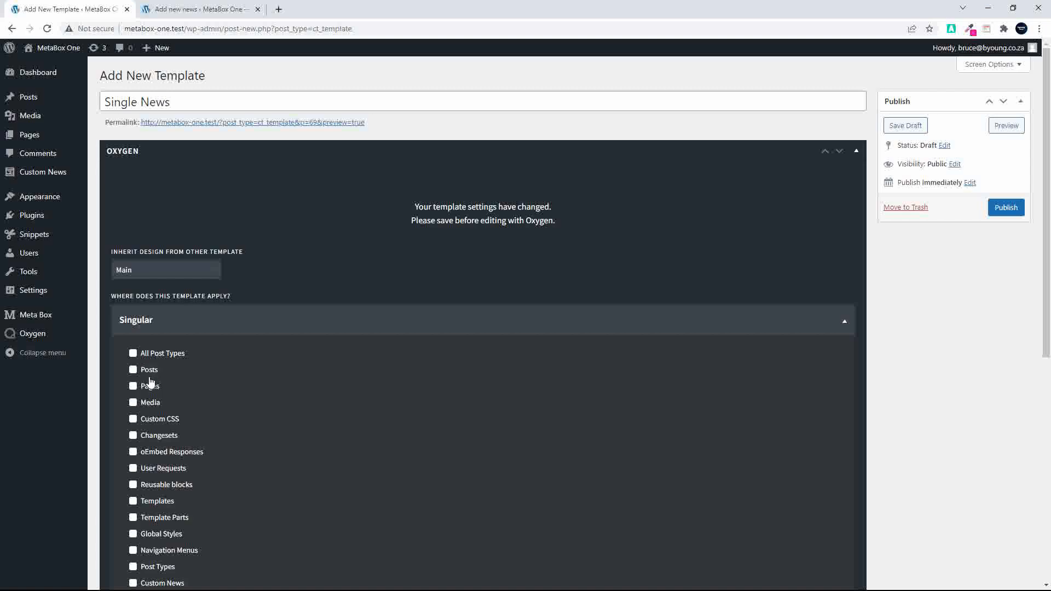
scroll(177, 439, down, 3)
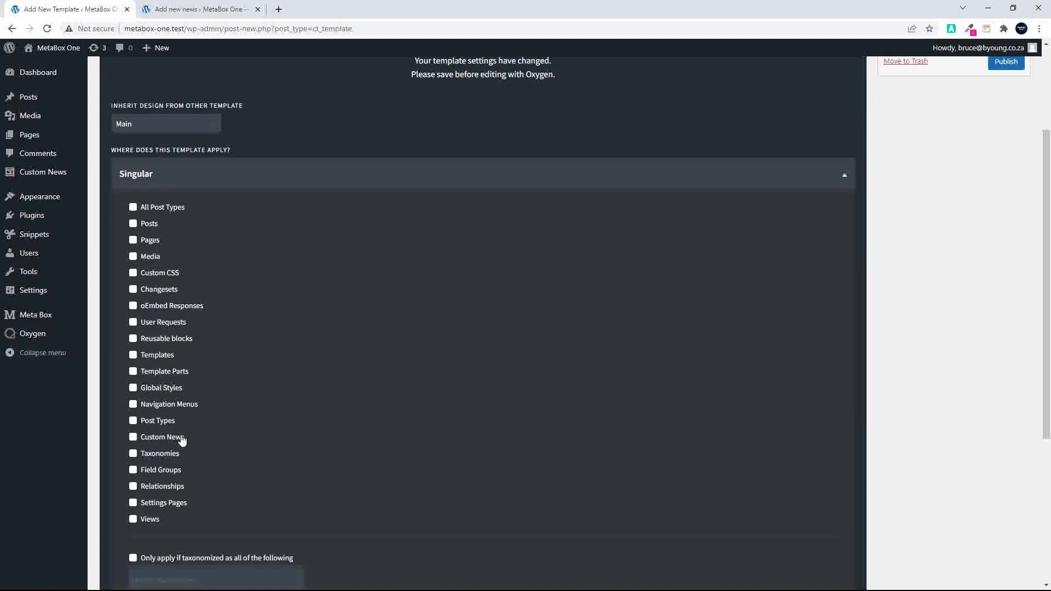
click(132, 437)
scroll(235, 462, down, 5)
click(138, 510)
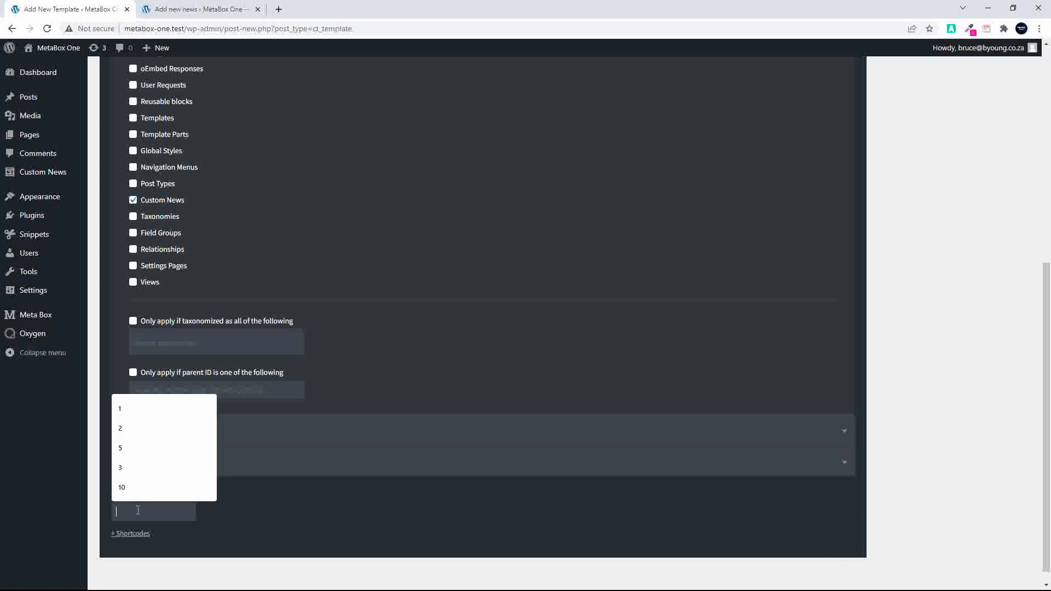
text(1)
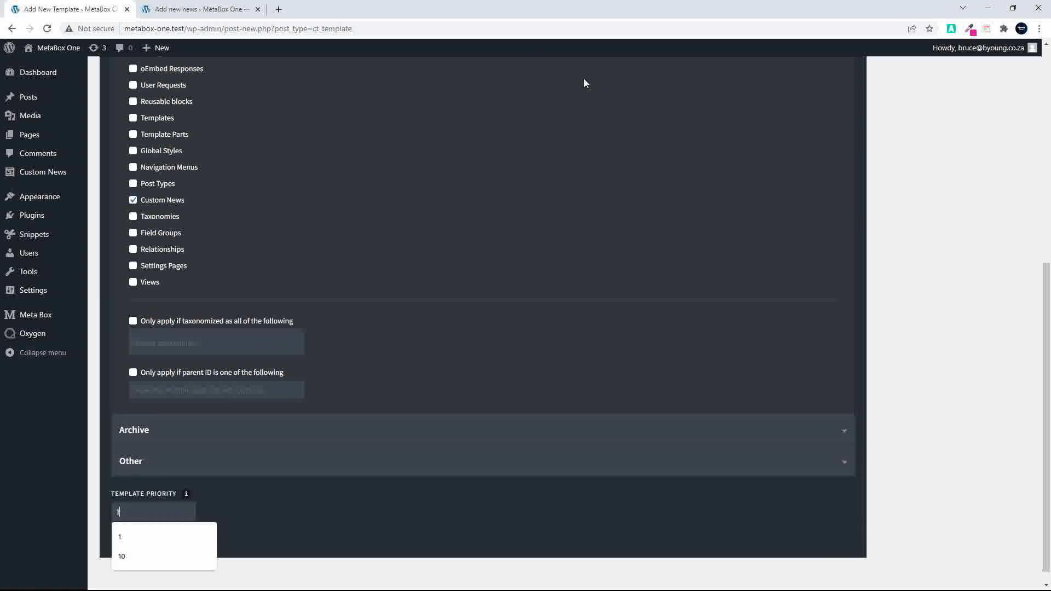
Publish the Single News template and open it in the Oxygen visual editor
scroll(922, 272, up, 10)
click(1005, 208)
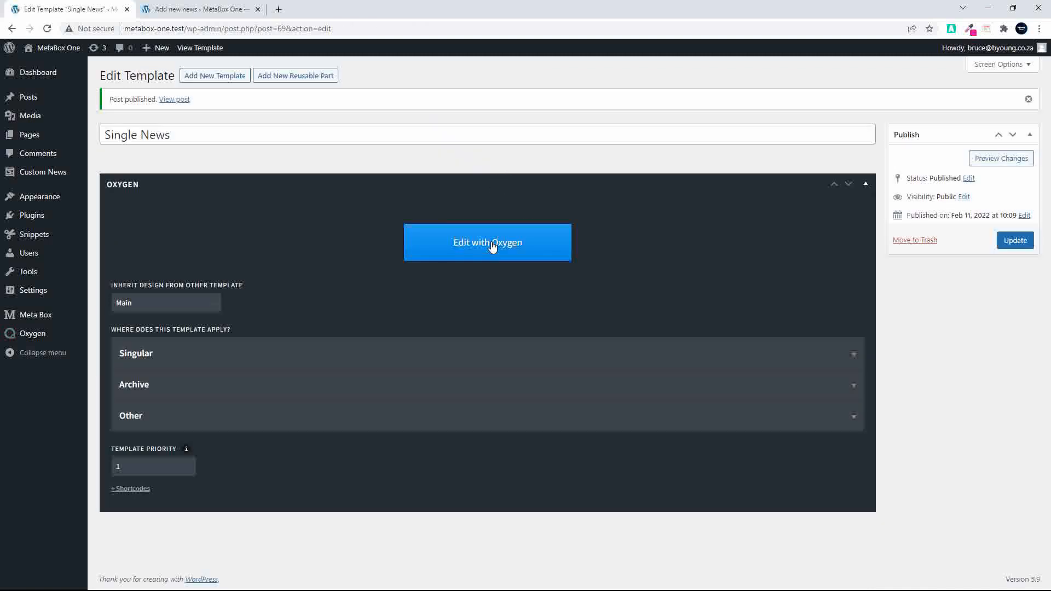
click(492, 246)
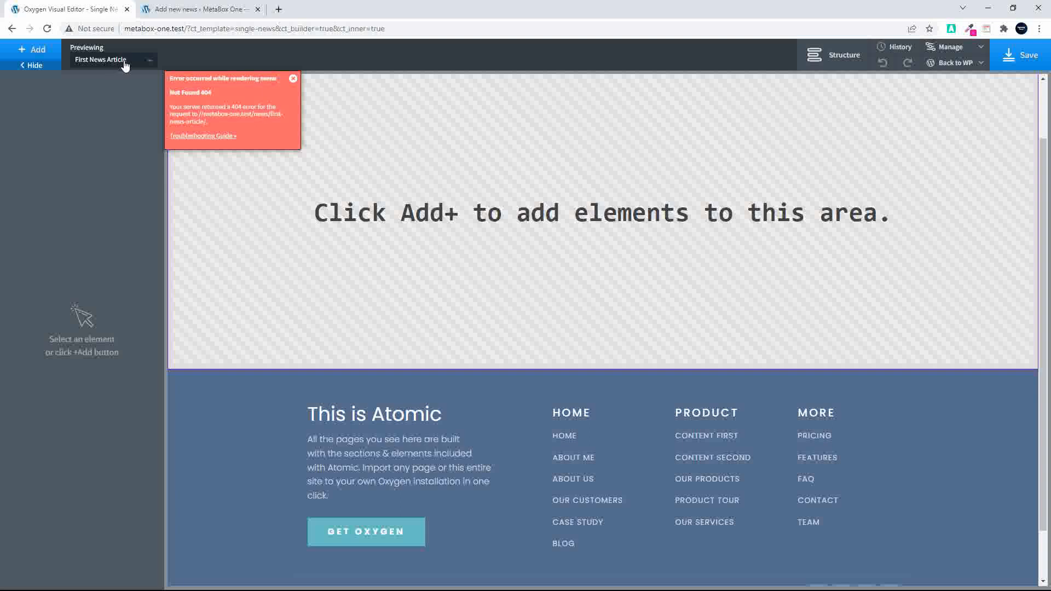
Change the site's custom permalink structure to /%category%/%postname%/ in the other WordPress tab and save it
click(196, 11)
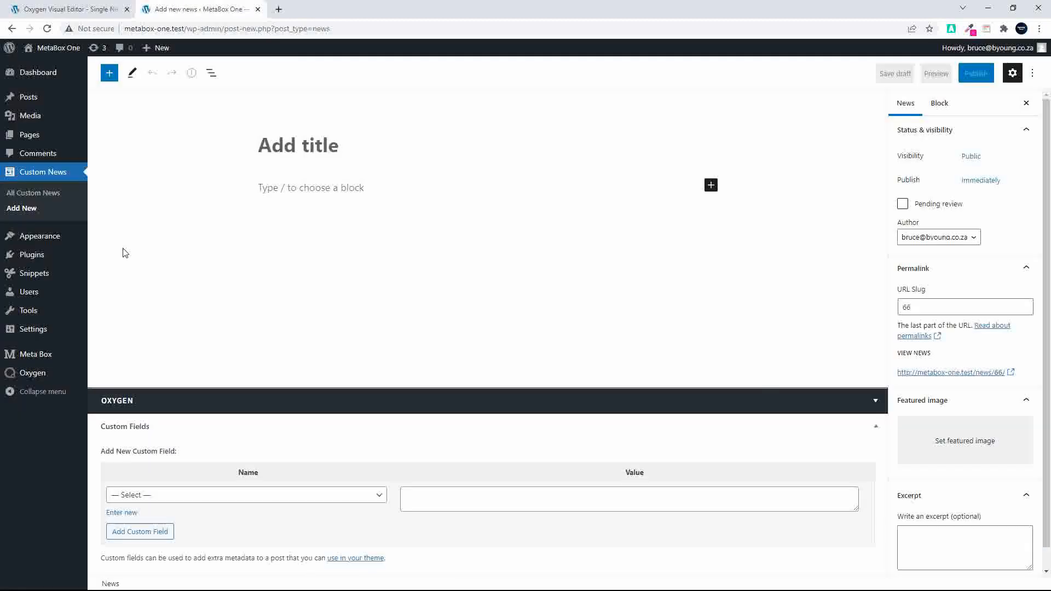
mouse_move(33, 335)
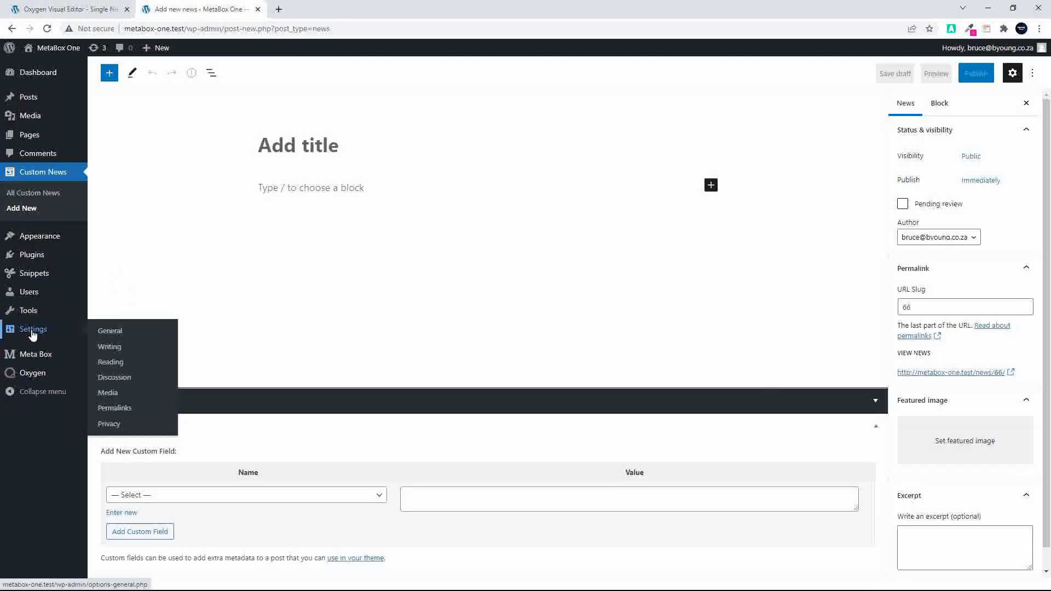
click(107, 408)
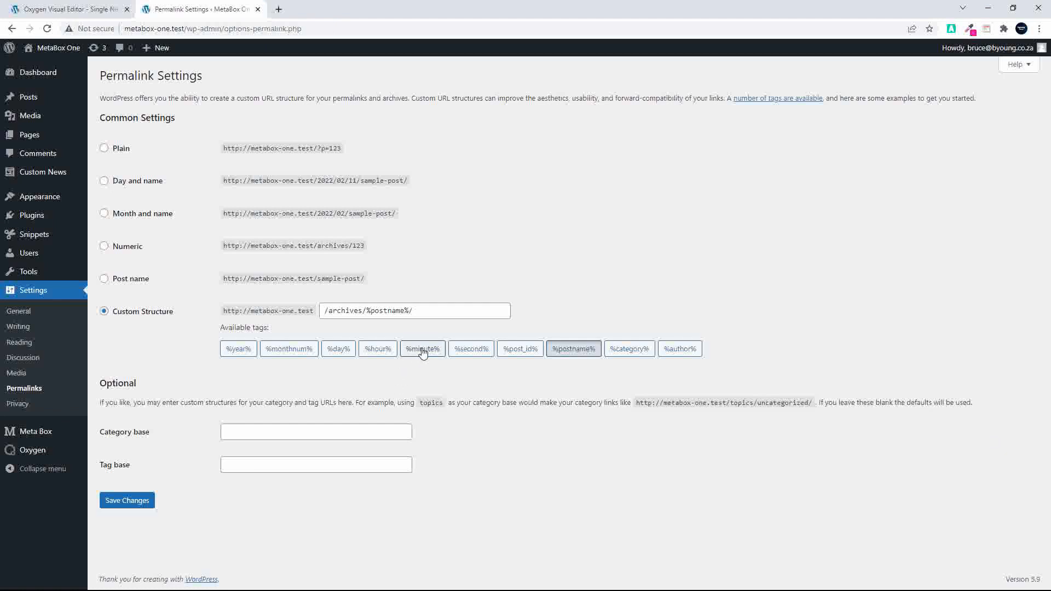
drag(424, 317, 270, 310)
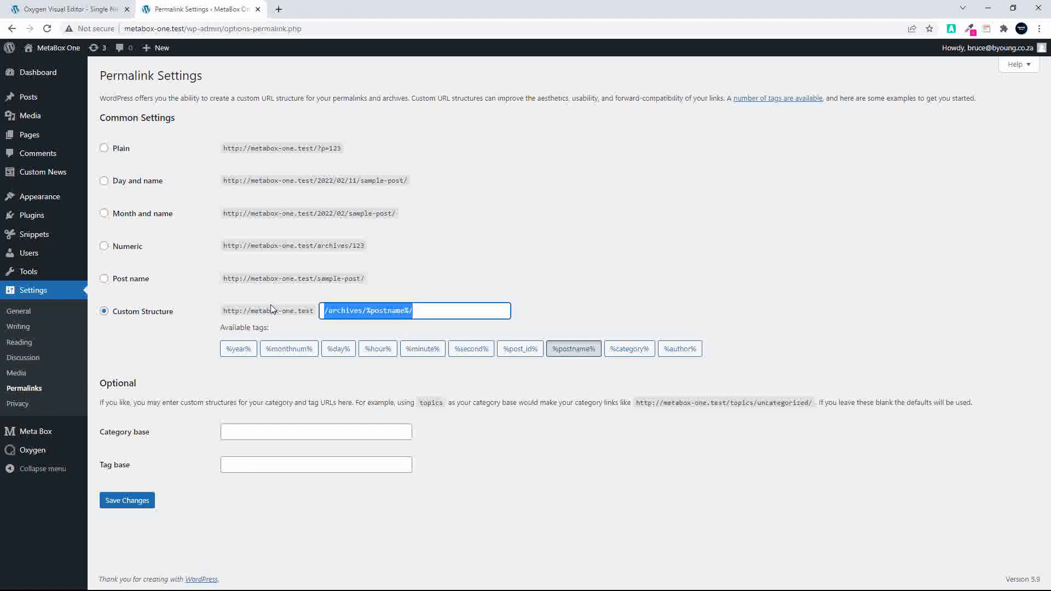
key(BackSpace)
click(637, 351)
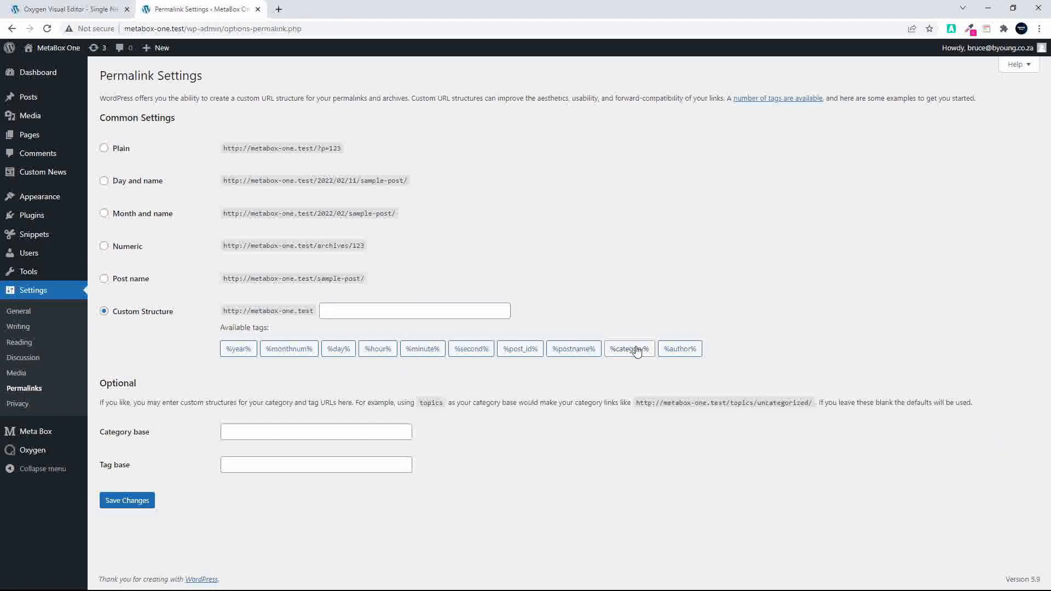
click(580, 351)
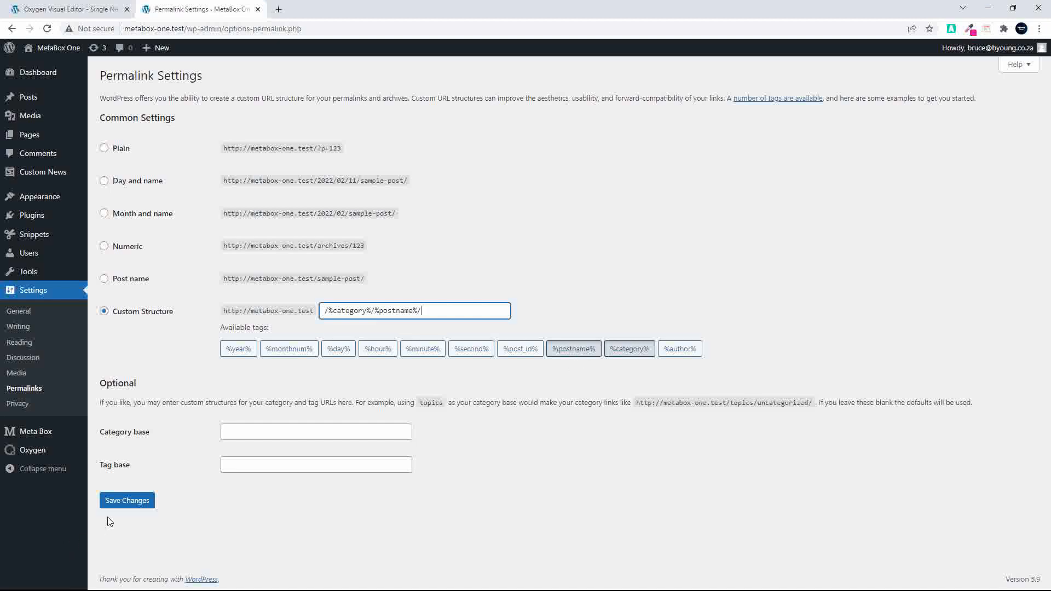
click(128, 503)
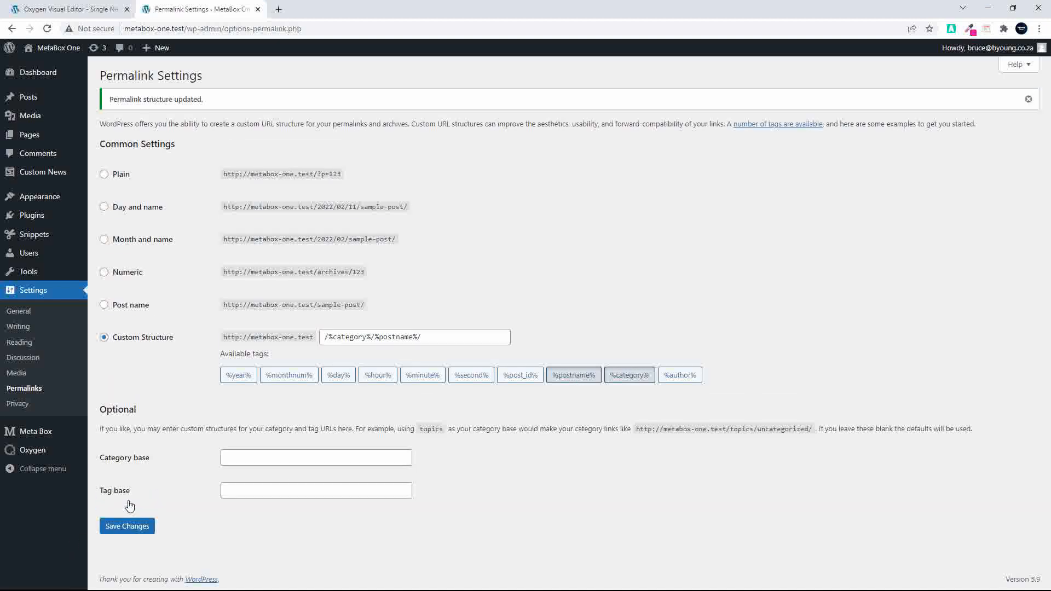
Return to the Oxygen editor tab, dismiss the rendering error and reload the Single News template
click(72, 9)
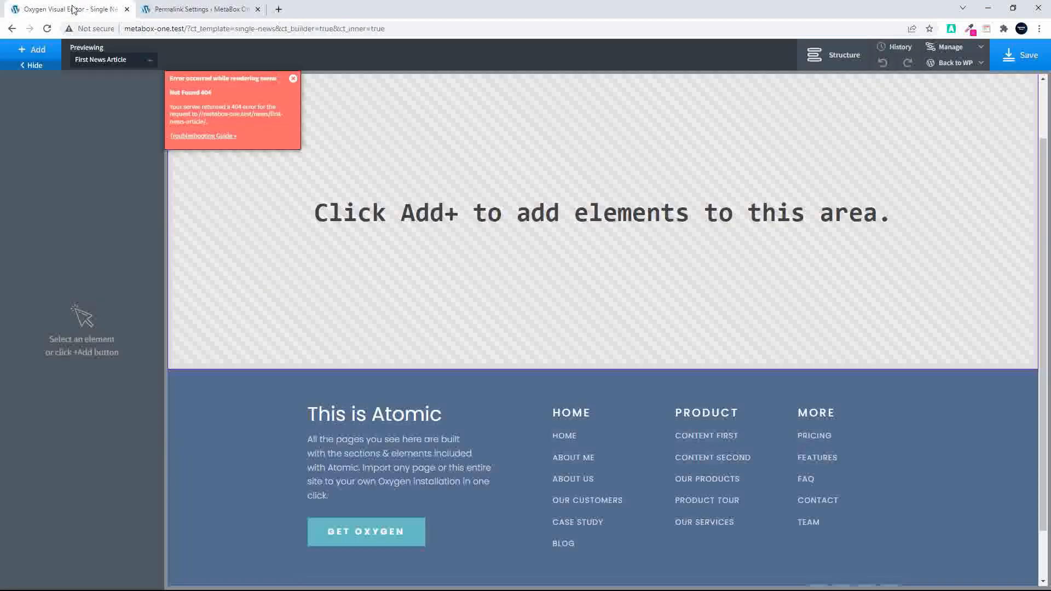
click(293, 78)
click(250, 29)
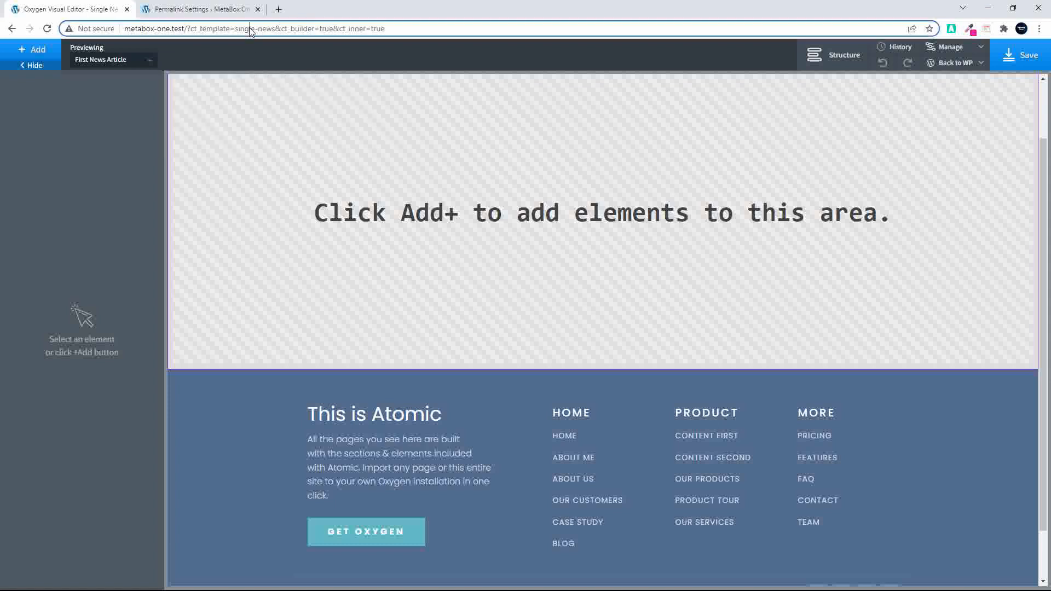
key(Return)
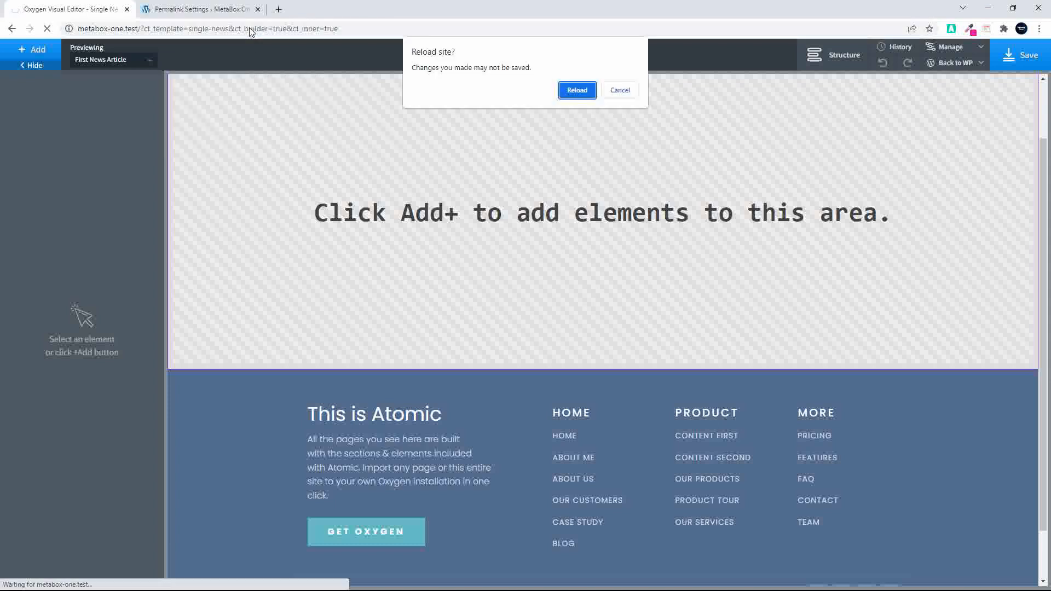
key(Return)
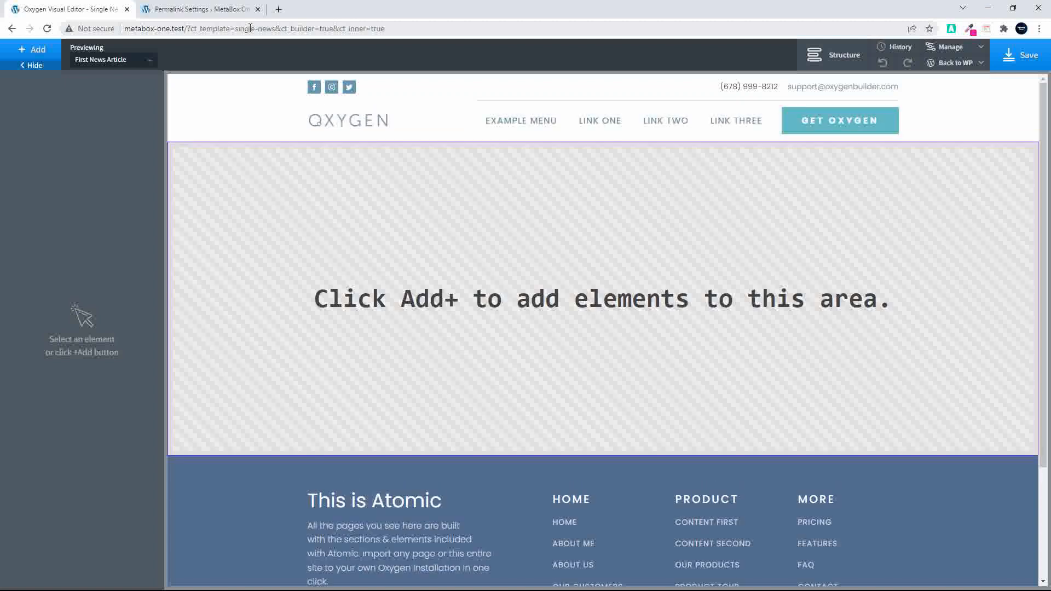
Show the element structure, add a section to the inner content and insert the dynamic post Title in it
click(836, 55)
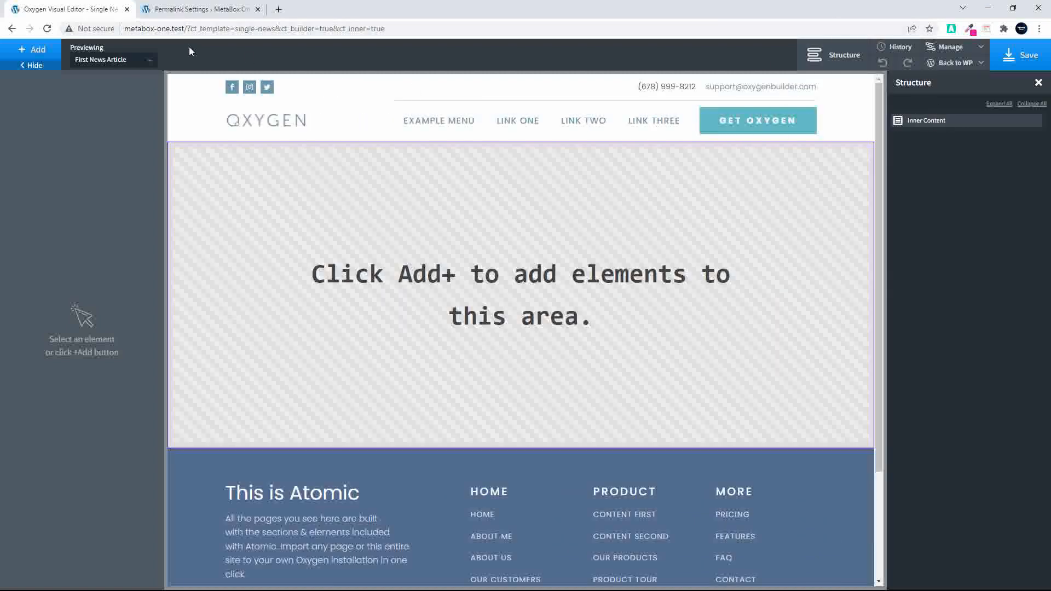
click(33, 50)
click(43, 163)
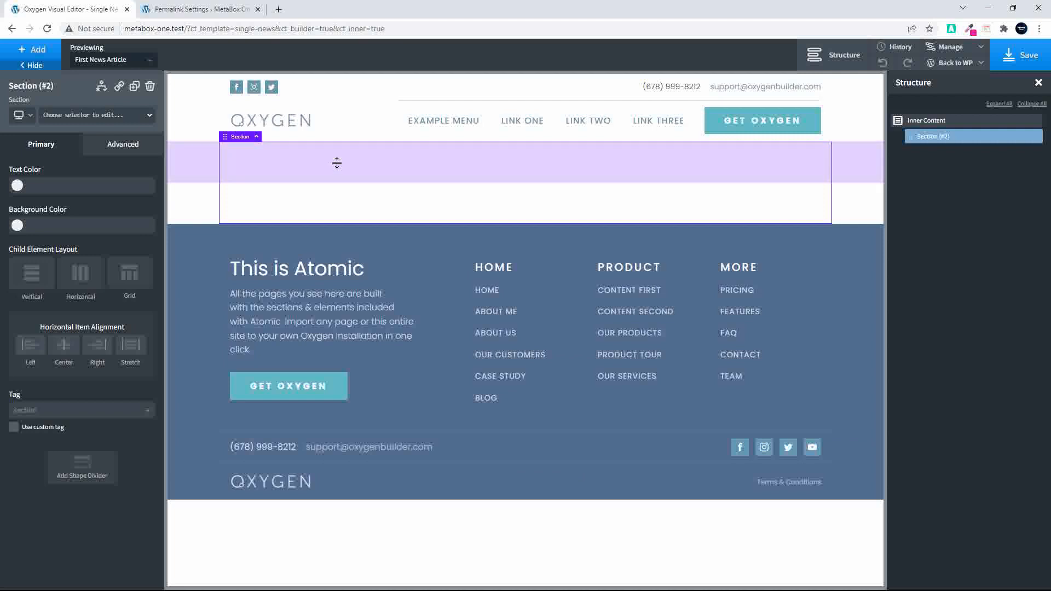
click(34, 50)
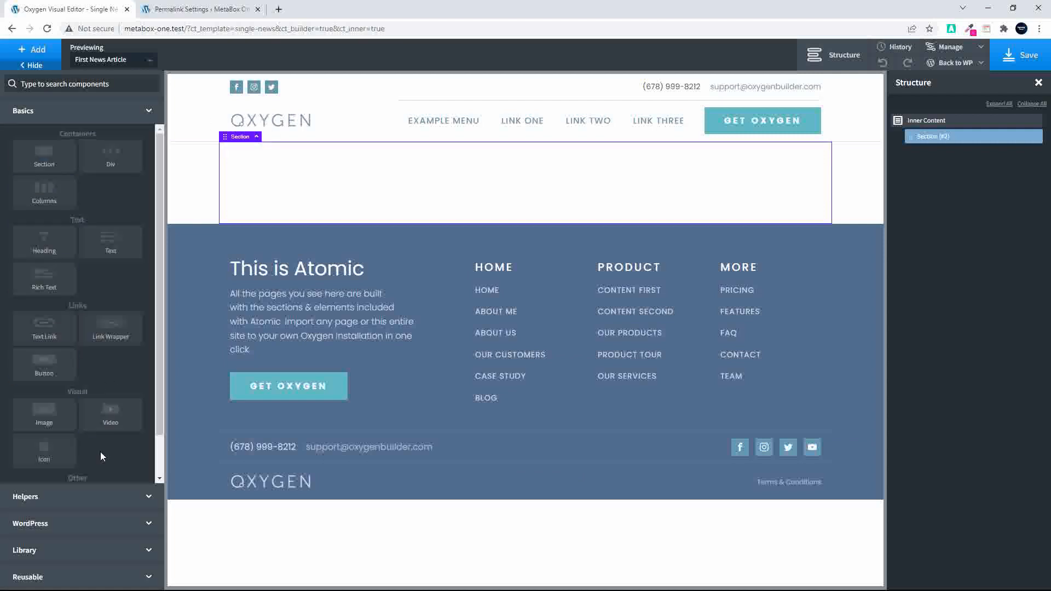
click(77, 524)
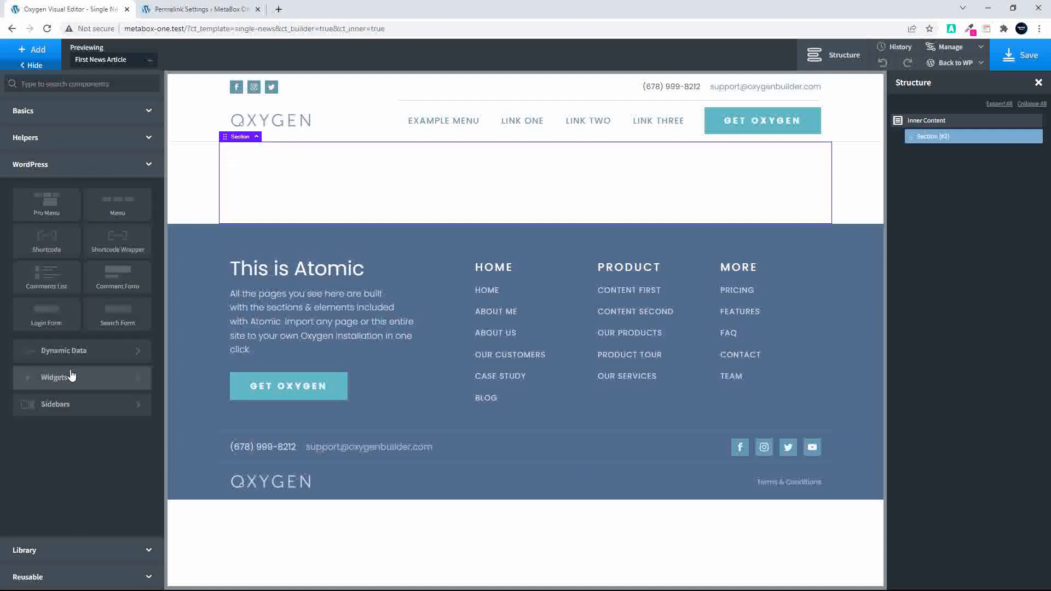
click(78, 346)
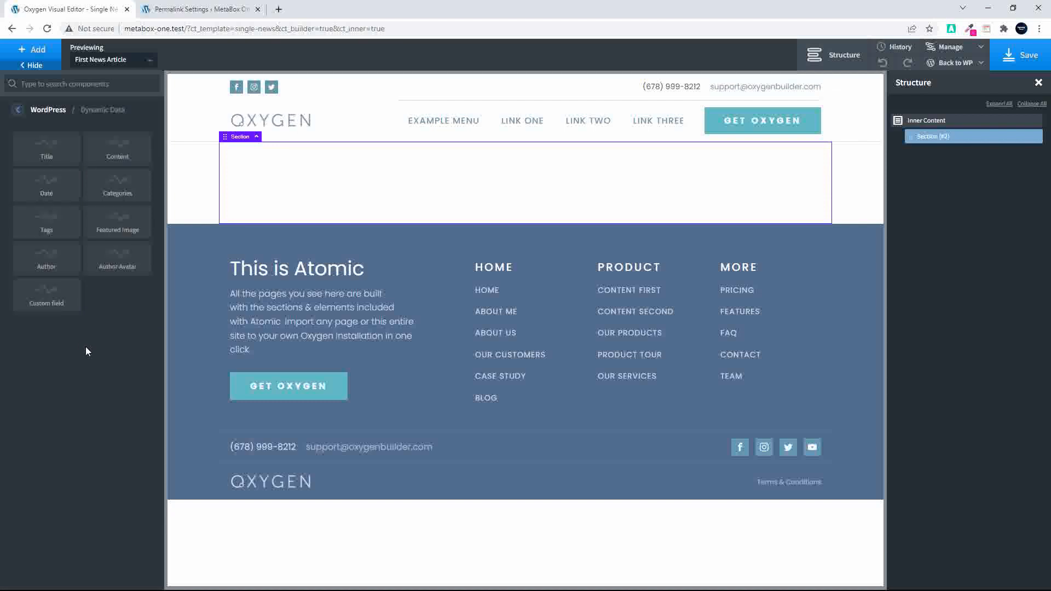
click(42, 156)
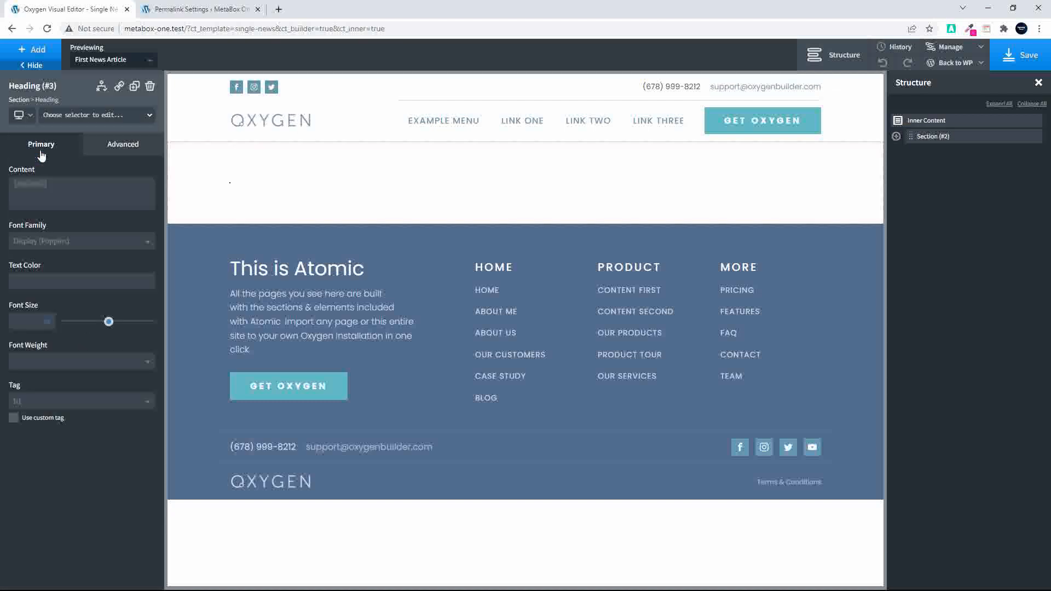
Add the dynamic post Content and the dynamic Featured Image below the title in the section
click(26, 53)
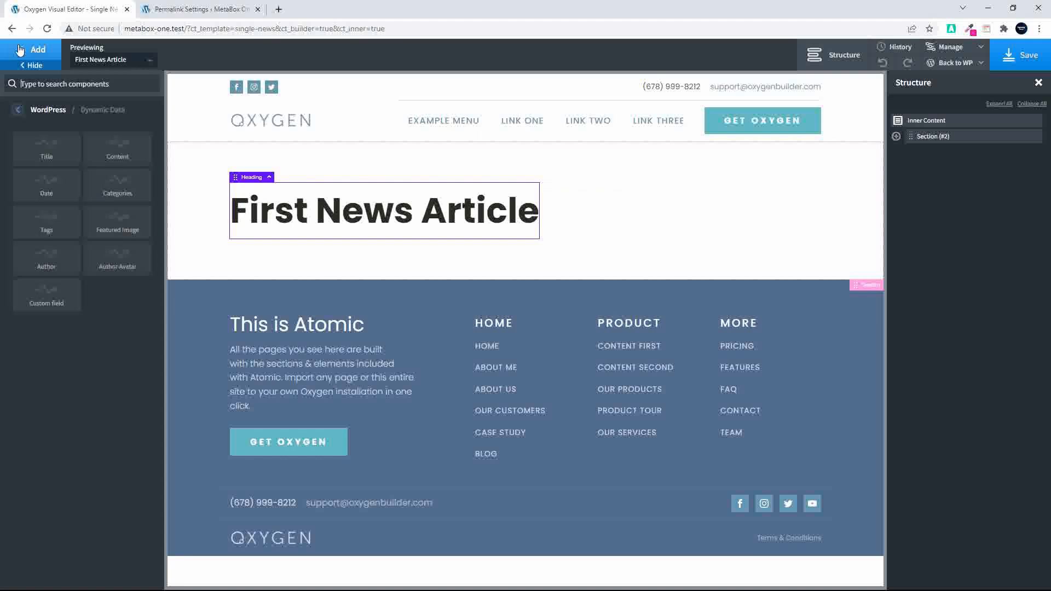
click(124, 156)
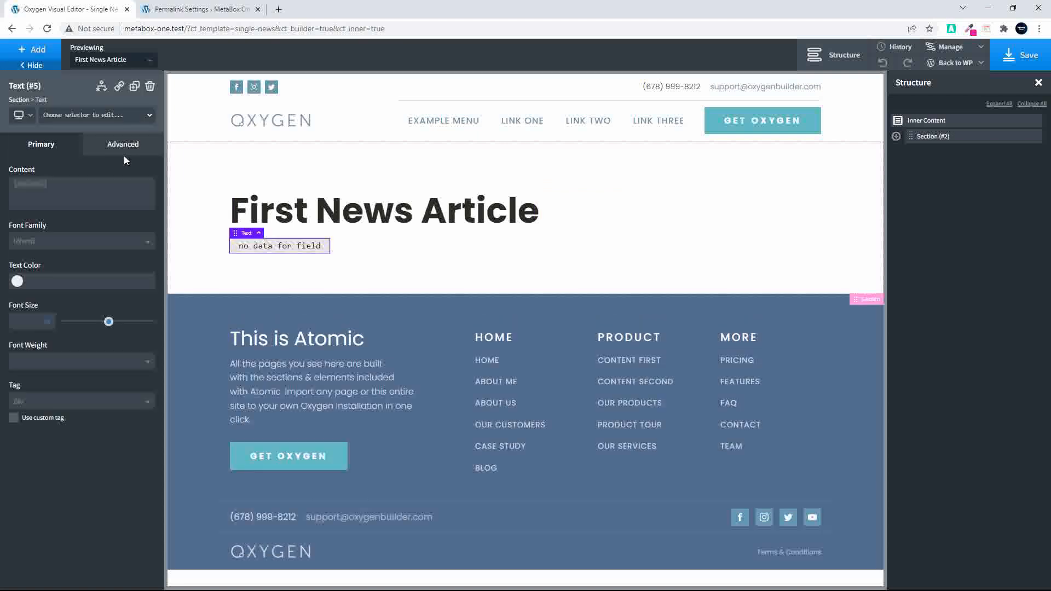
click(19, 52)
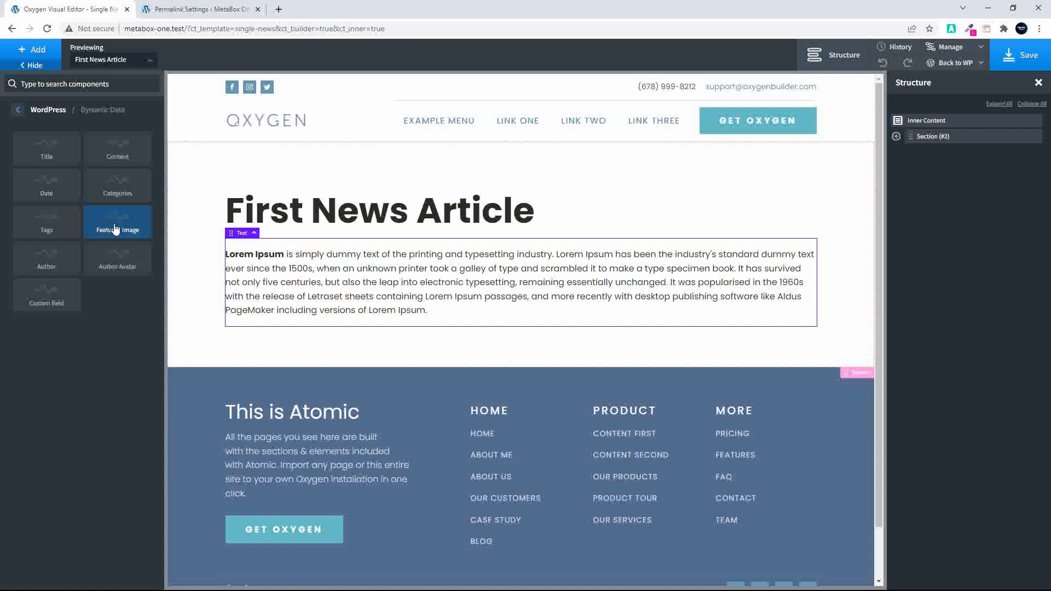
click(115, 229)
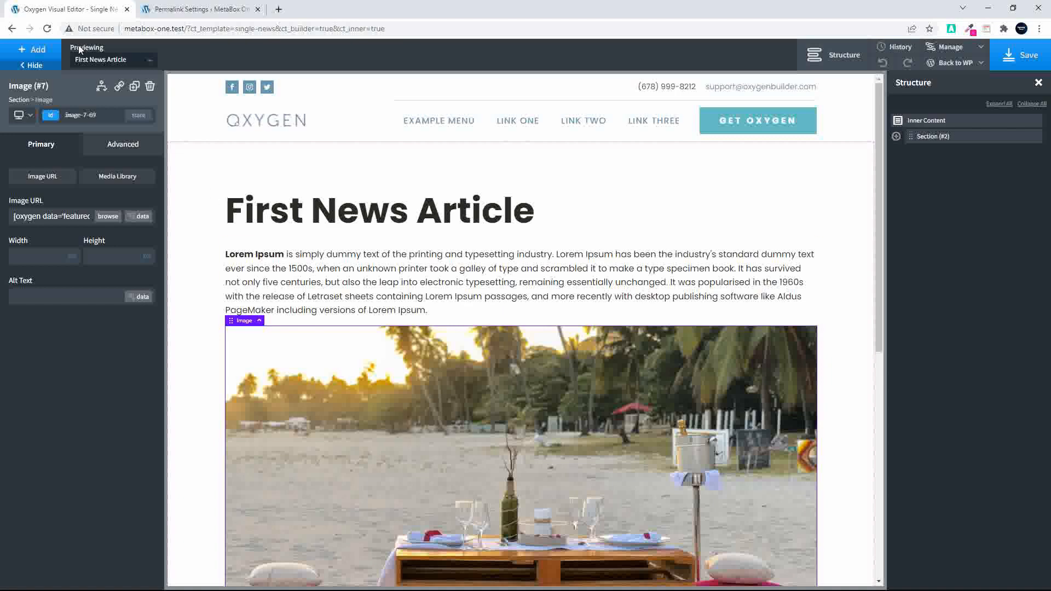
Add a basic Text element directly below the title heading
click(24, 54)
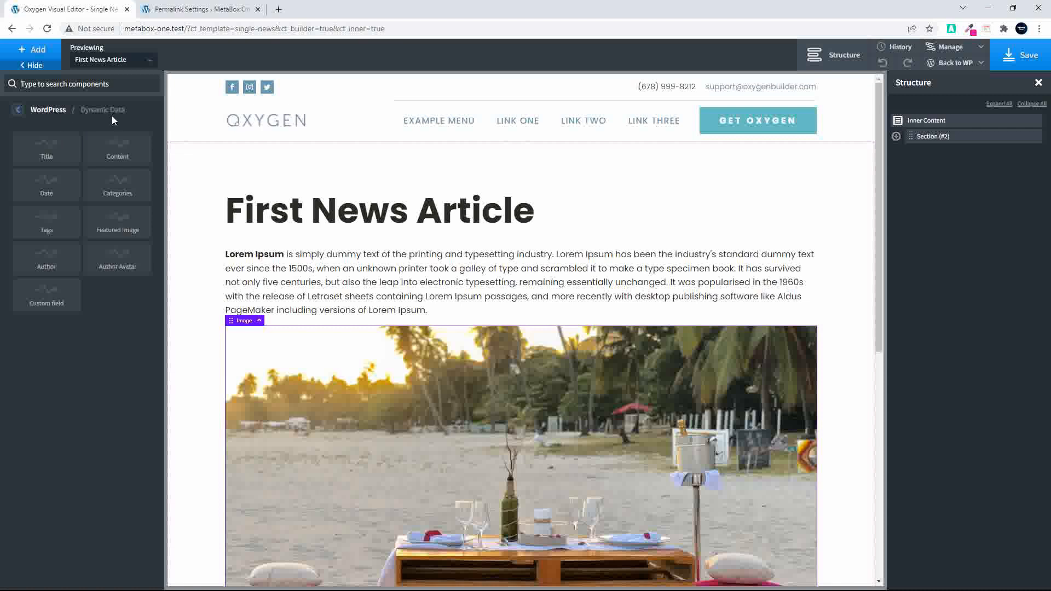
click(18, 111)
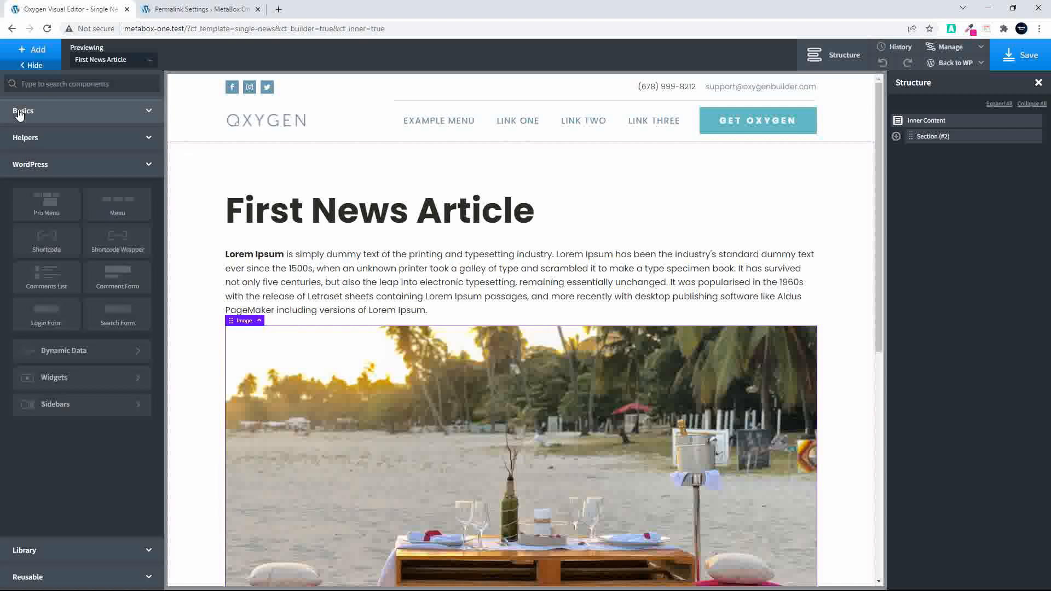
click(19, 112)
click(398, 208)
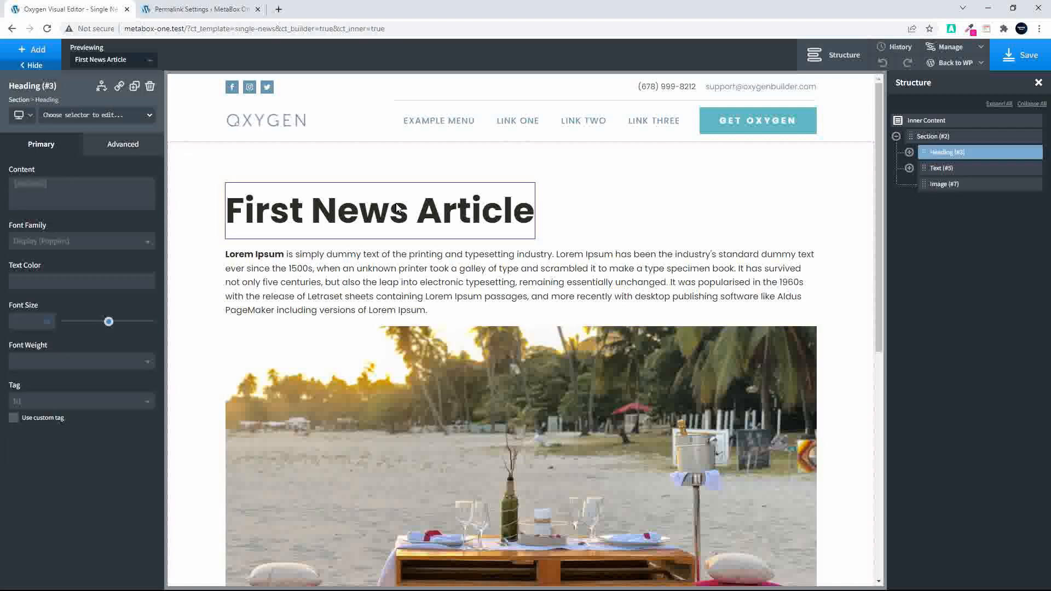
click(24, 54)
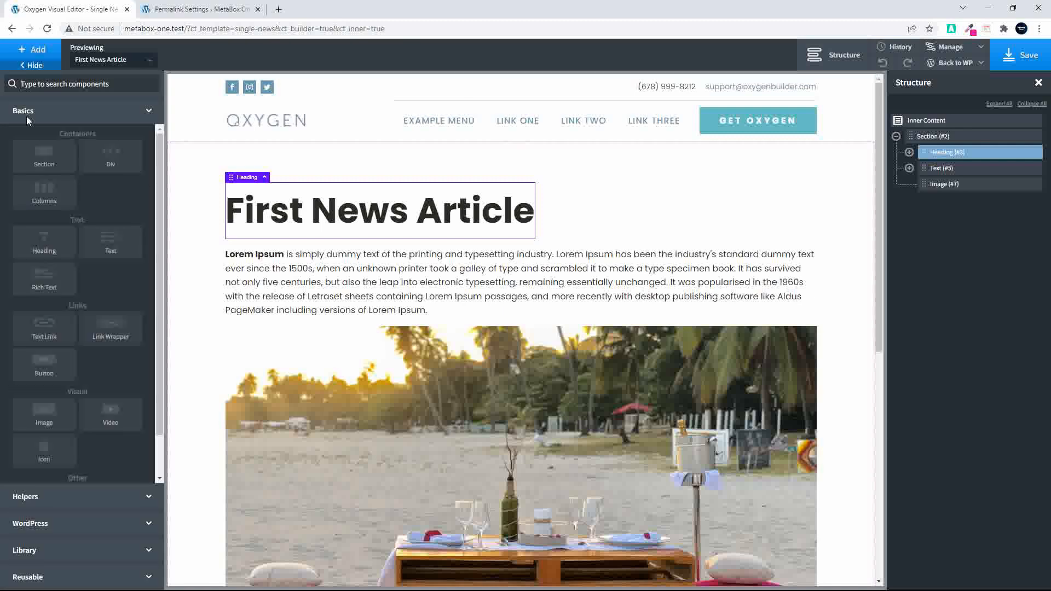
click(109, 241)
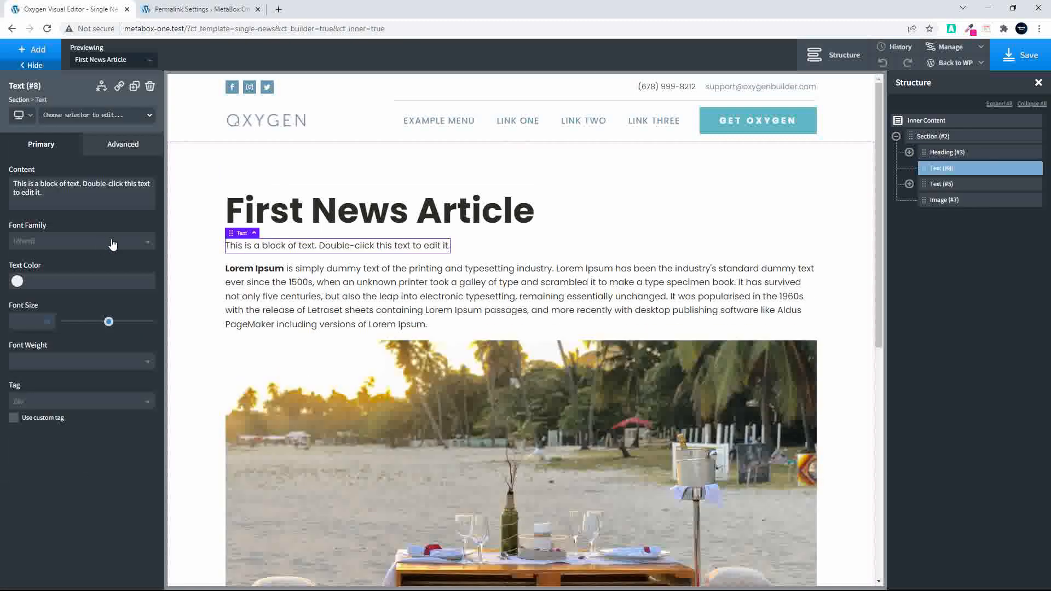
Replace the new text element's placeholder with dynamic news-category taxonomy terms, using | as the separator
double_click(382, 245)
right_click(382, 244)
click(341, 244)
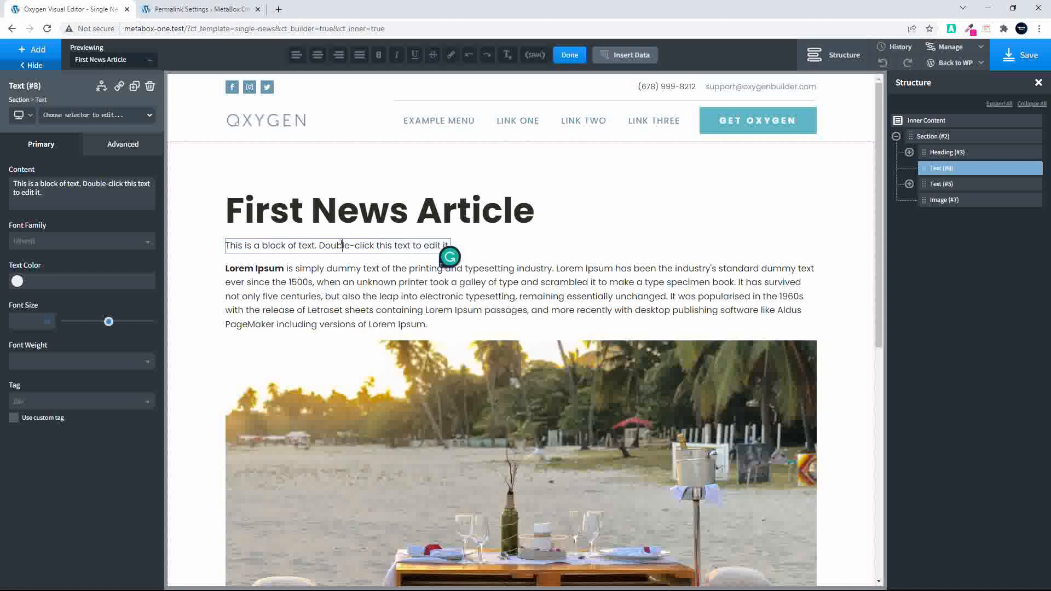
triple_click(342, 245)
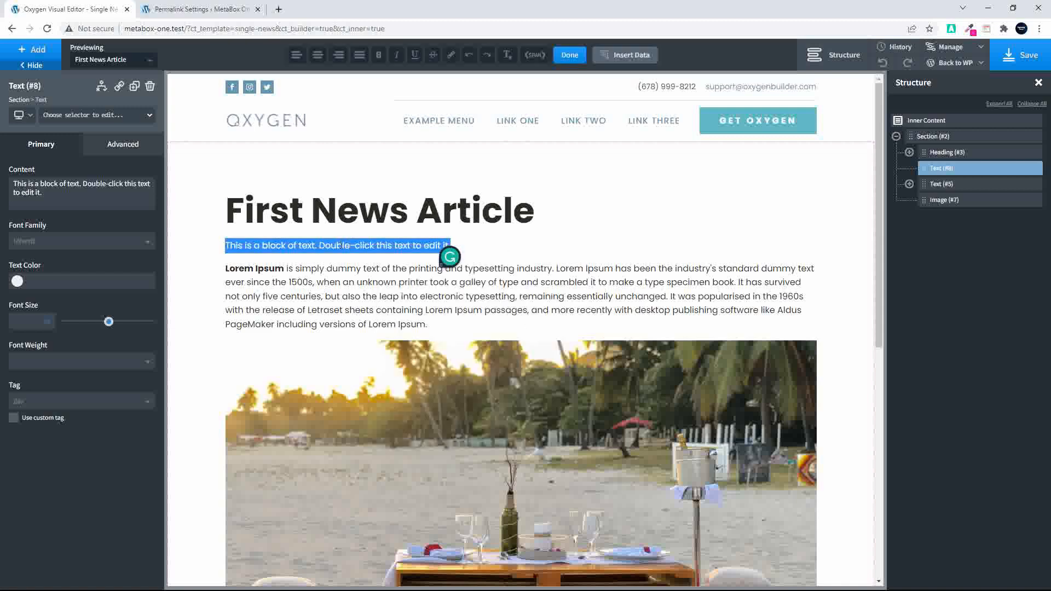
click(627, 55)
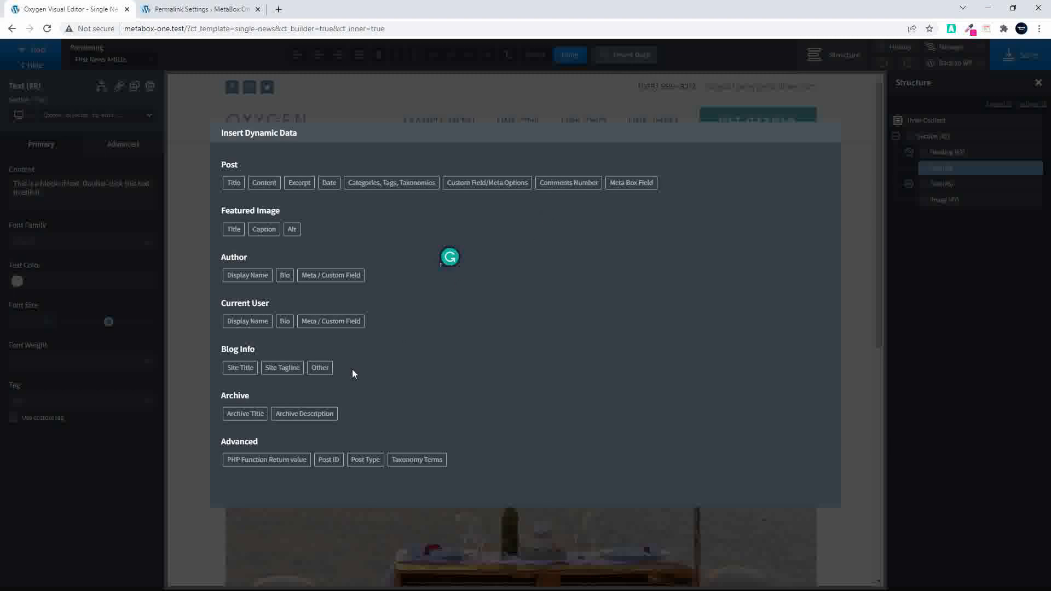
click(378, 183)
click(376, 192)
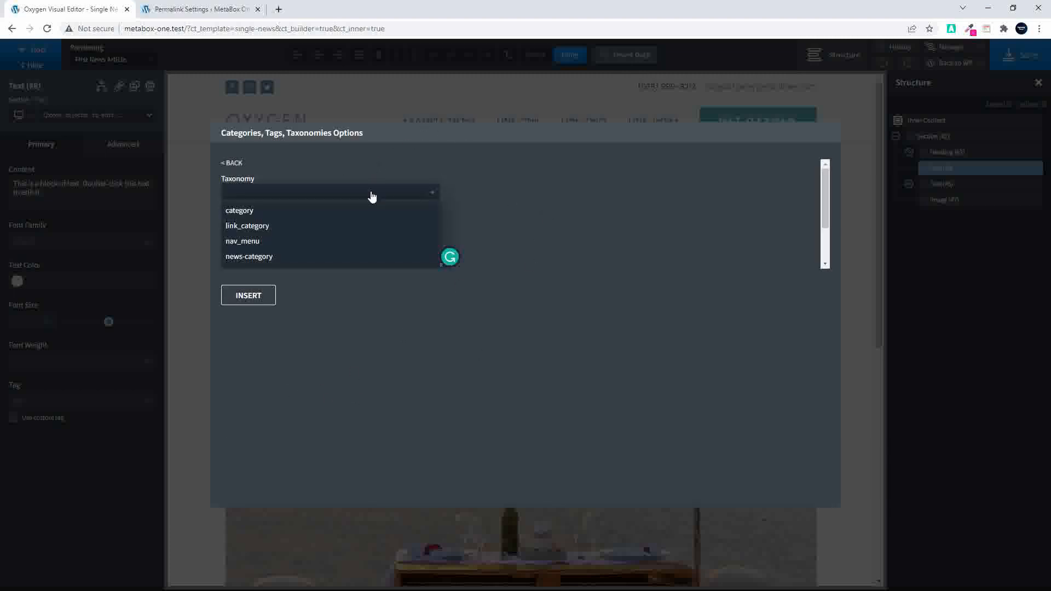
click(260, 257)
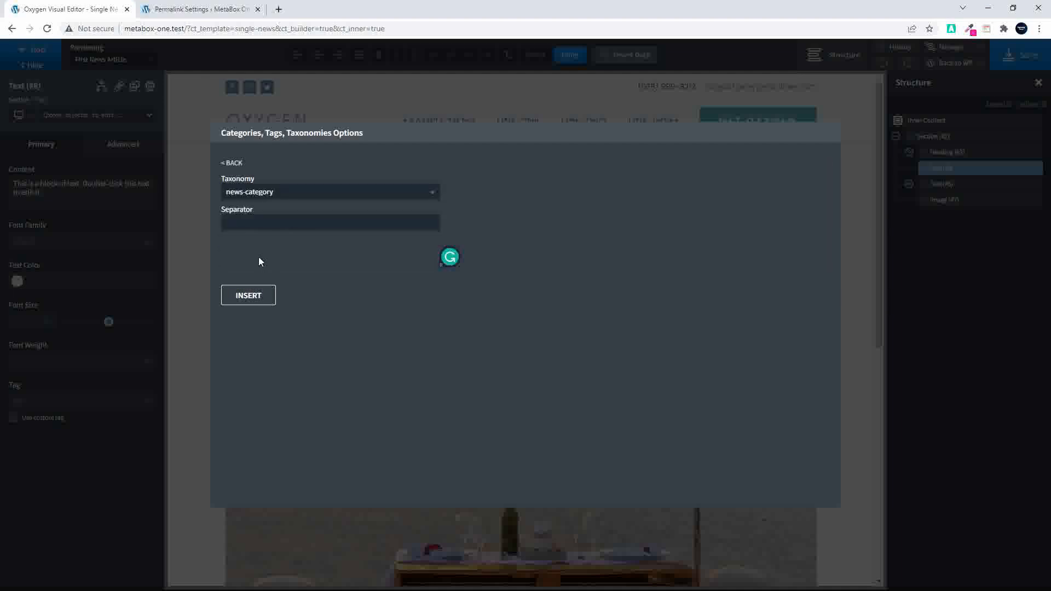
click(254, 222)
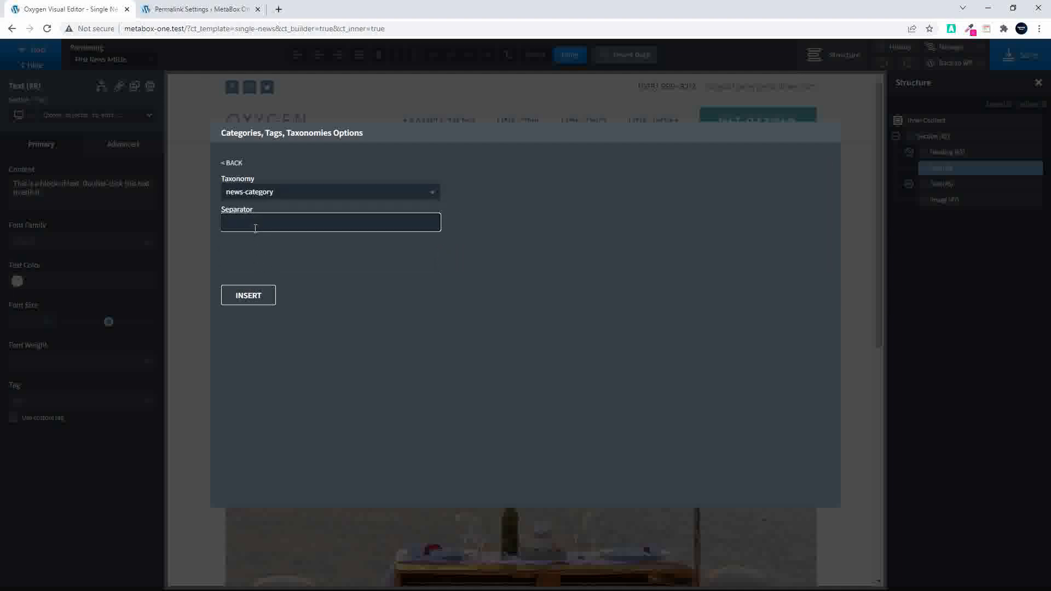
click(245, 302)
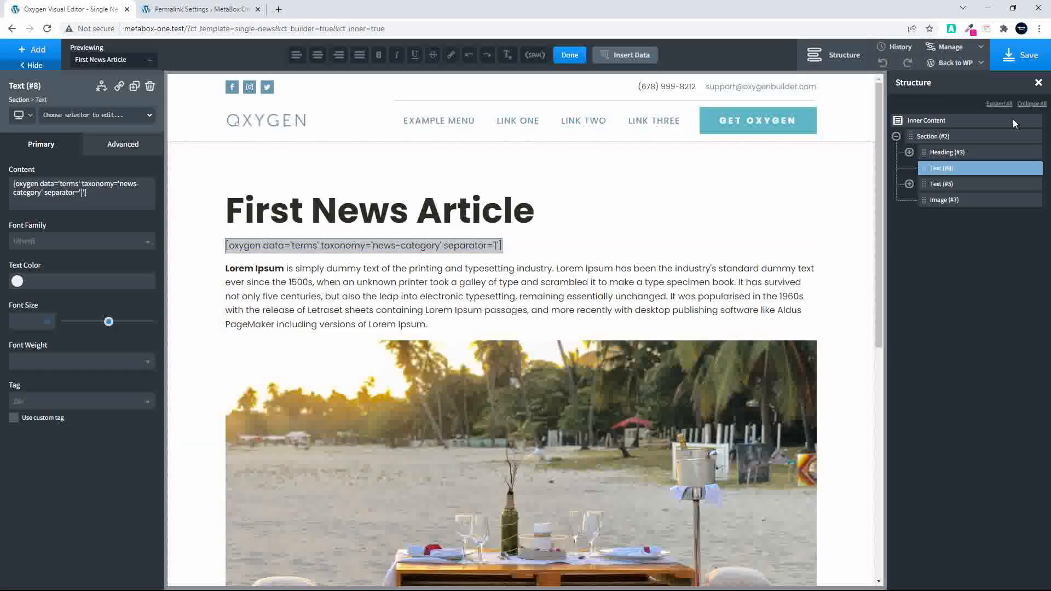
click(572, 248)
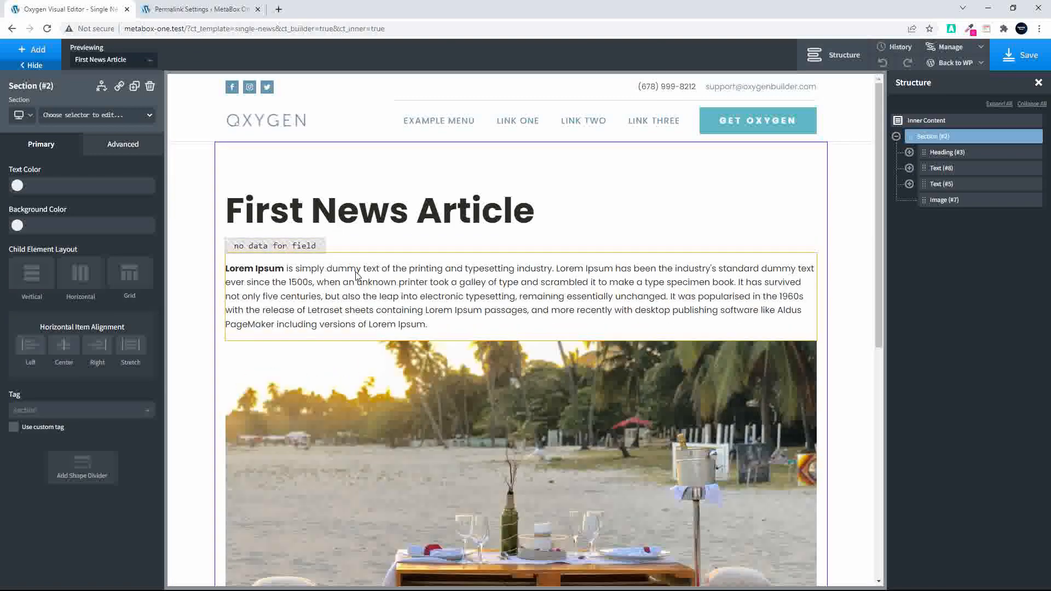
Move the featured image above the article content, directly below the news-category text
scroll(358, 284, down, 8)
scroll(357, 284, up, 10)
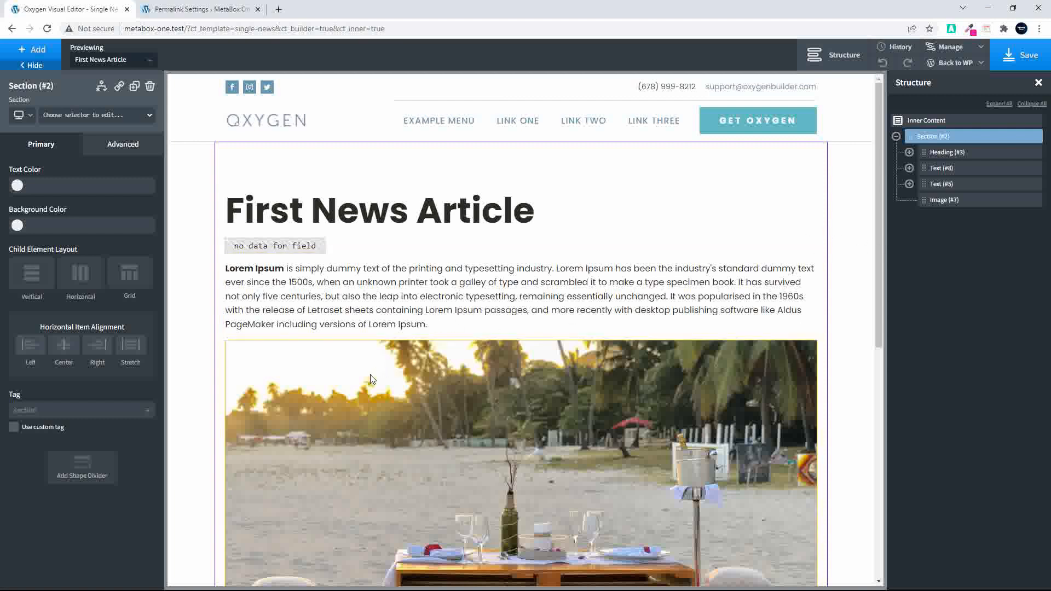
click(355, 400)
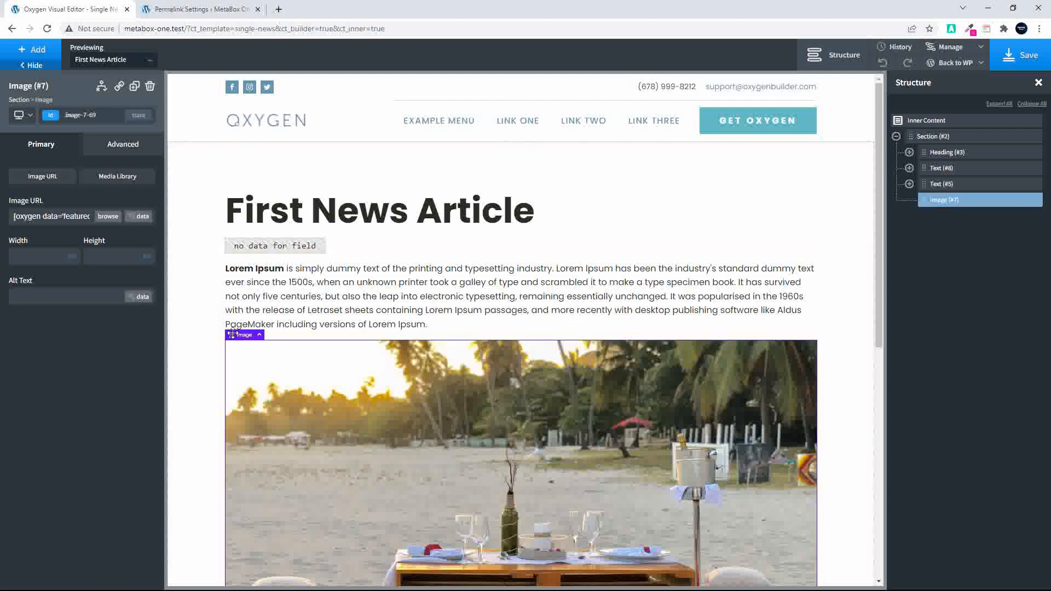
drag(231, 335, 287, 284)
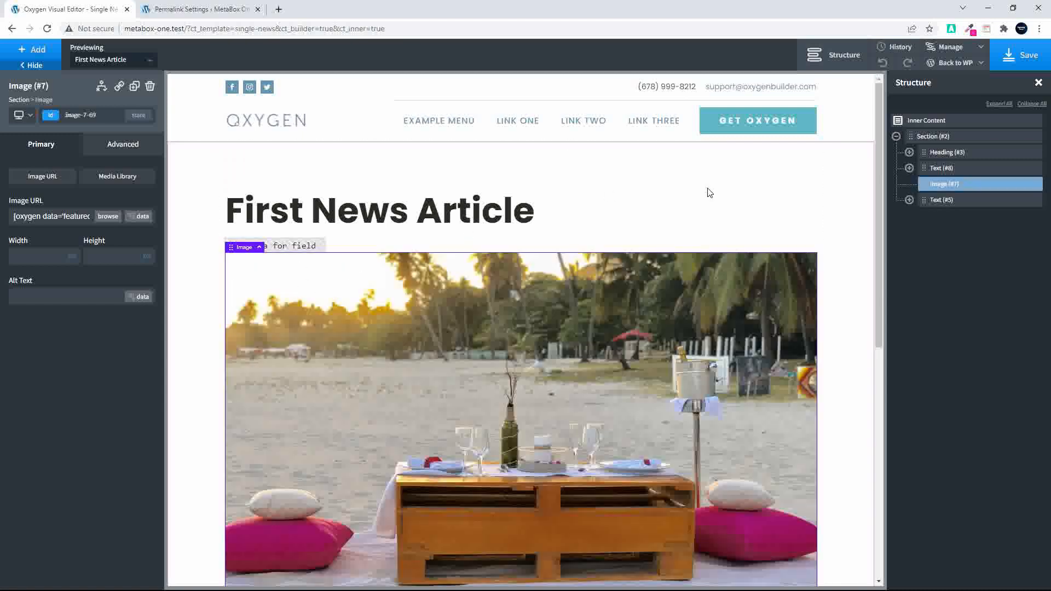
Center the section's child elements horizontally and set the title heading's text color to atomic - Hippie Blue
click(666, 208)
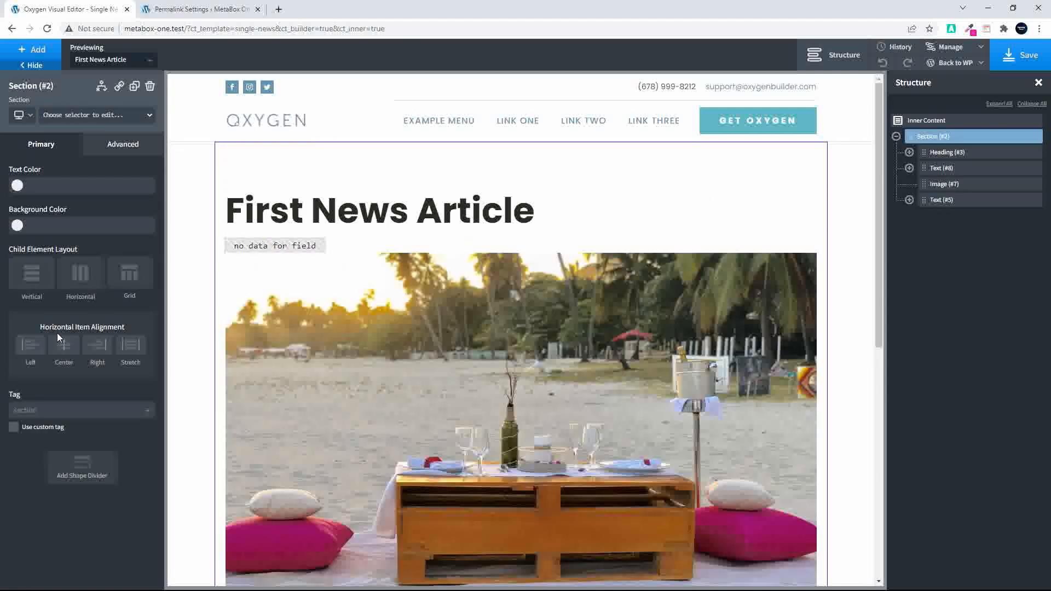
click(67, 349)
click(464, 208)
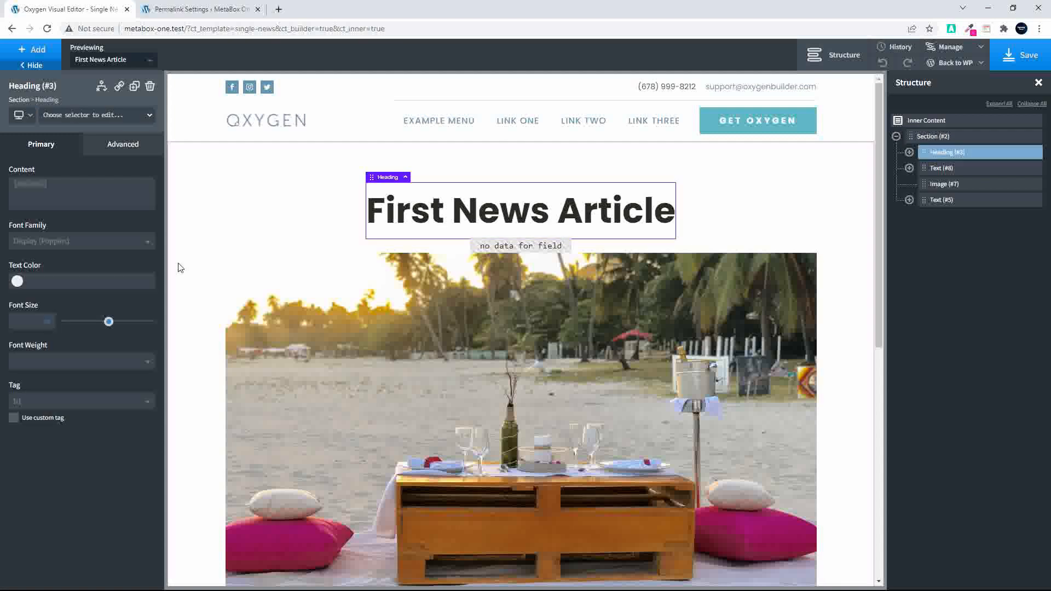
click(18, 284)
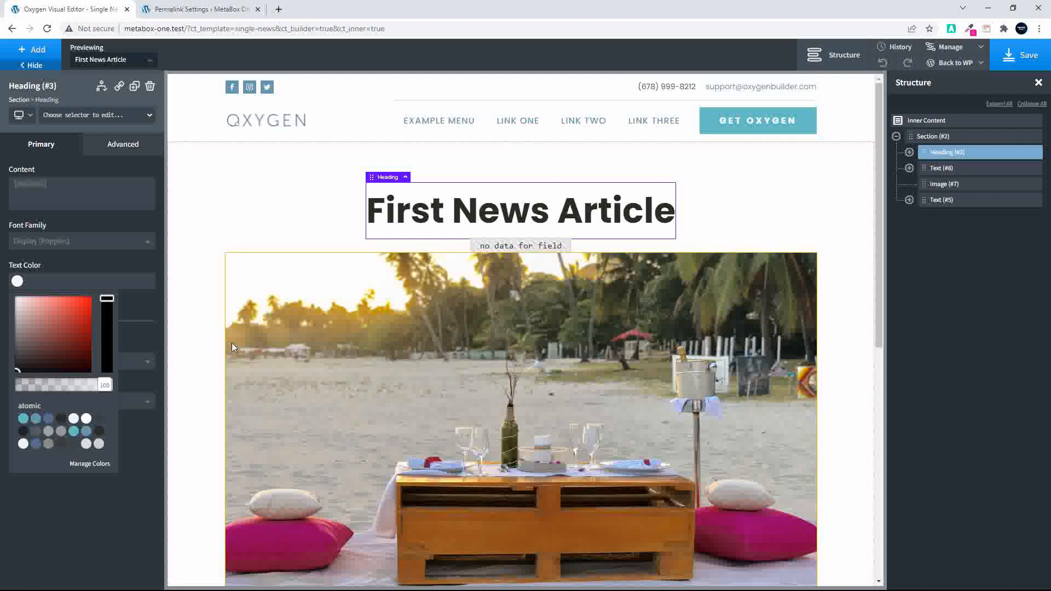
click(86, 431)
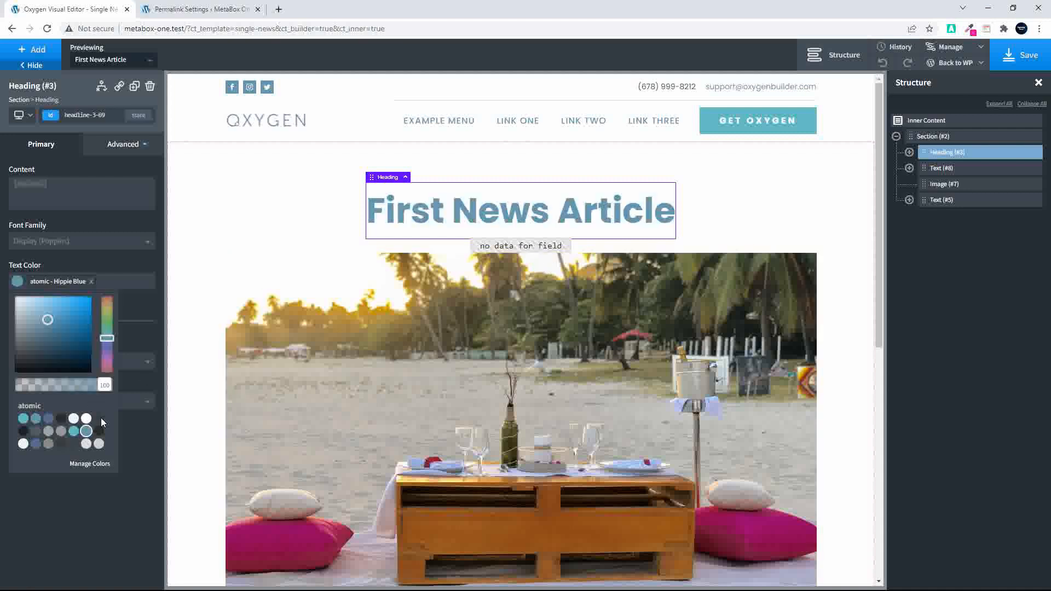
click(299, 203)
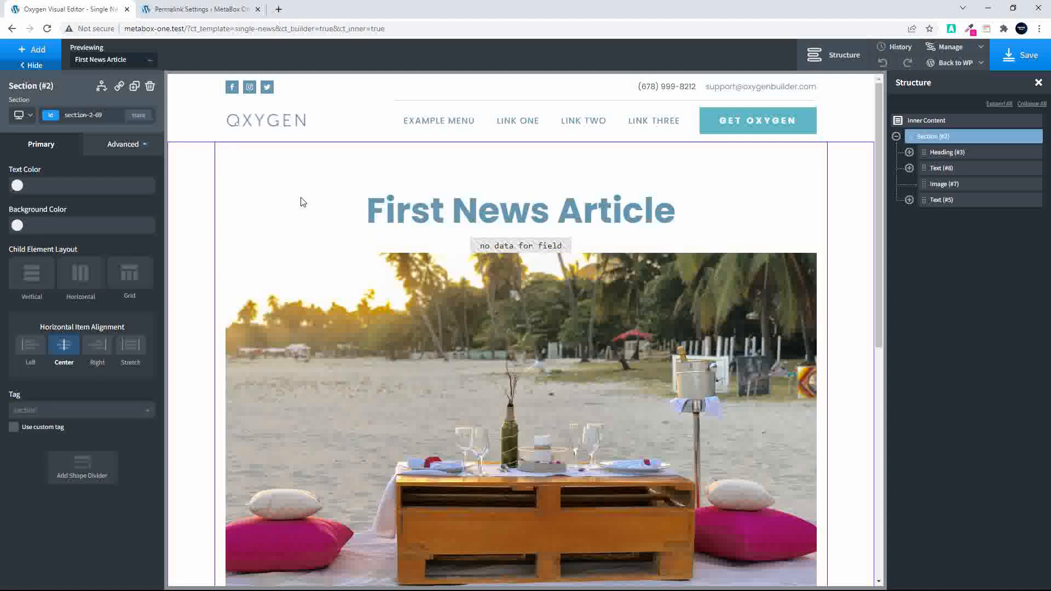
Set the title heading's font weight to 500 and its line height to 1.2
click(507, 211)
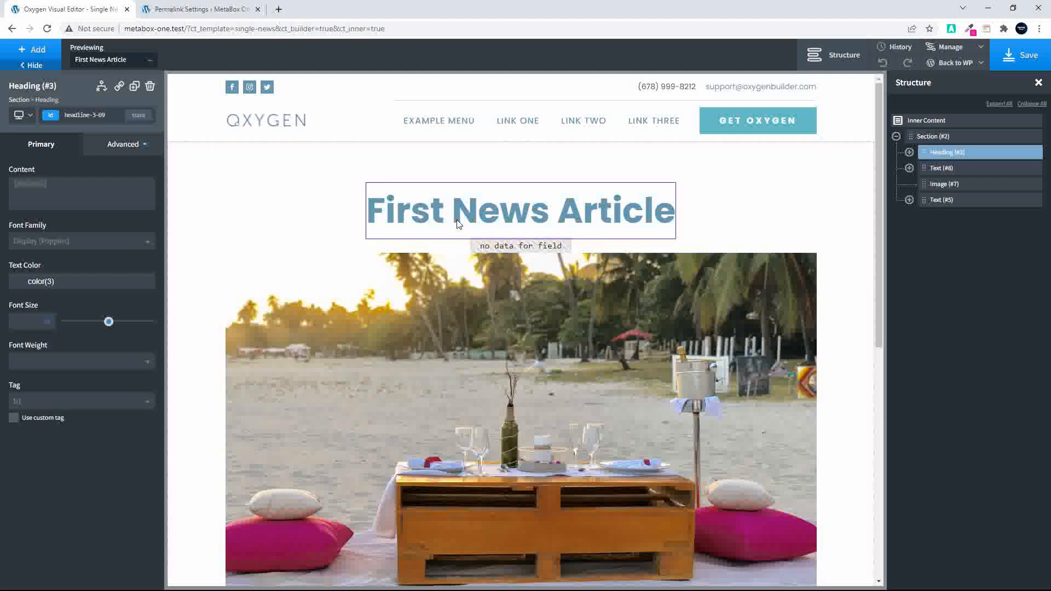
click(102, 145)
click(76, 265)
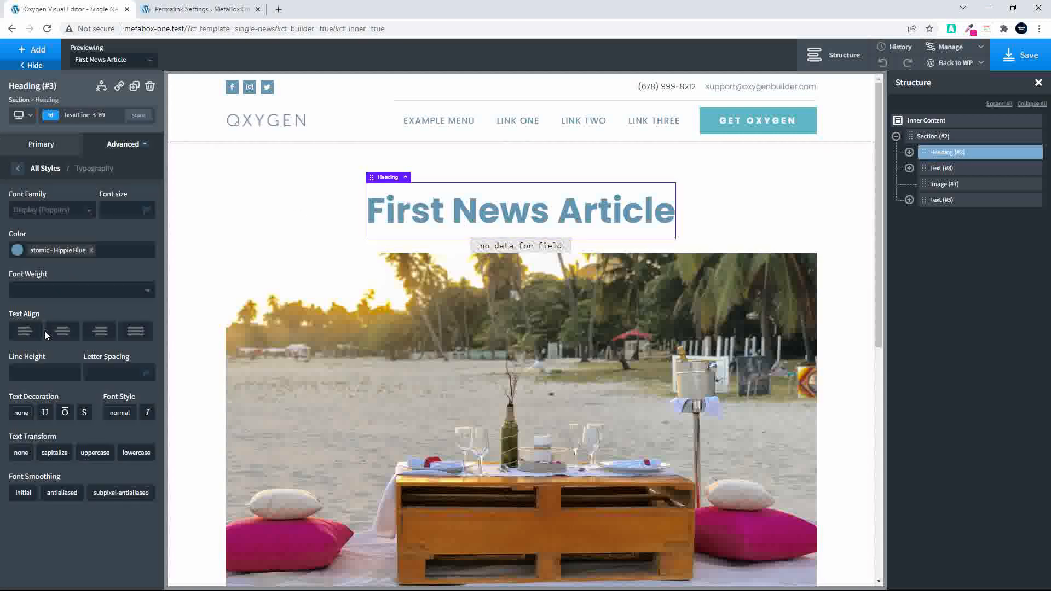
click(38, 290)
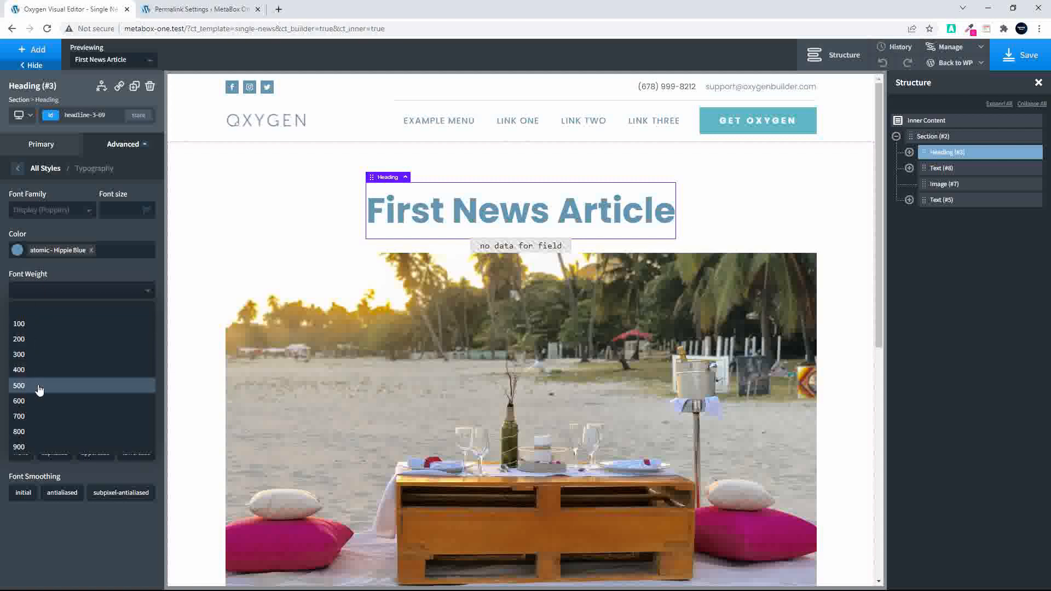
click(35, 373)
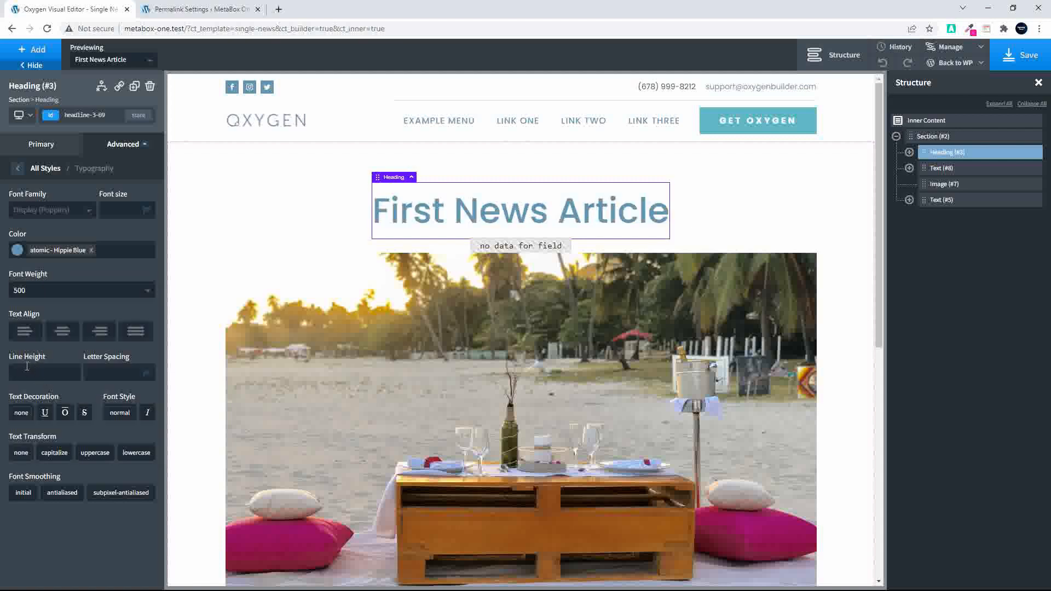
click(27, 367)
text(1.2)
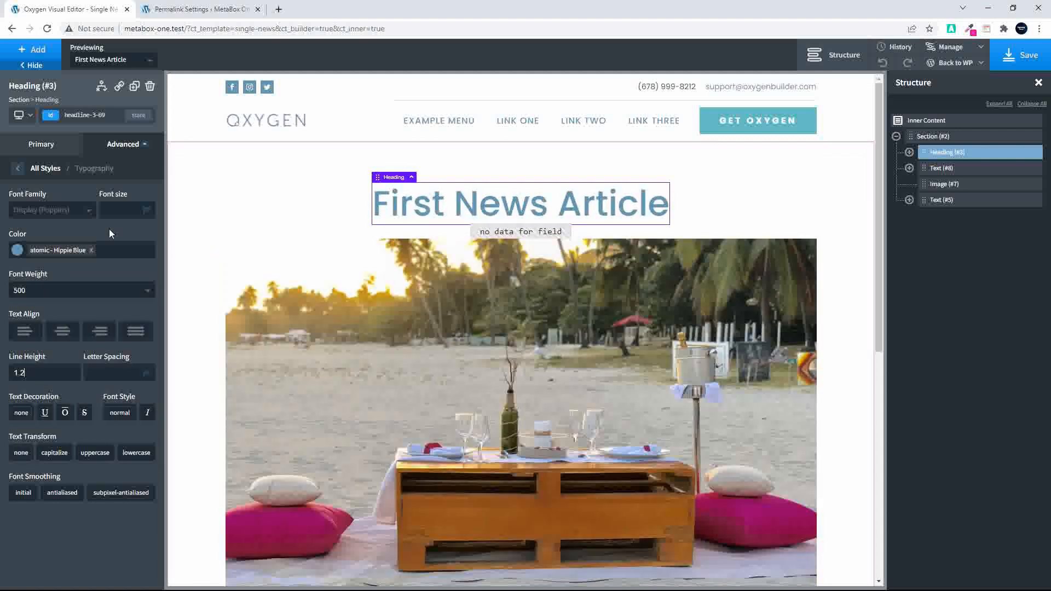
Give the title heading a bottom margin of 10 px
click(27, 170)
click(70, 205)
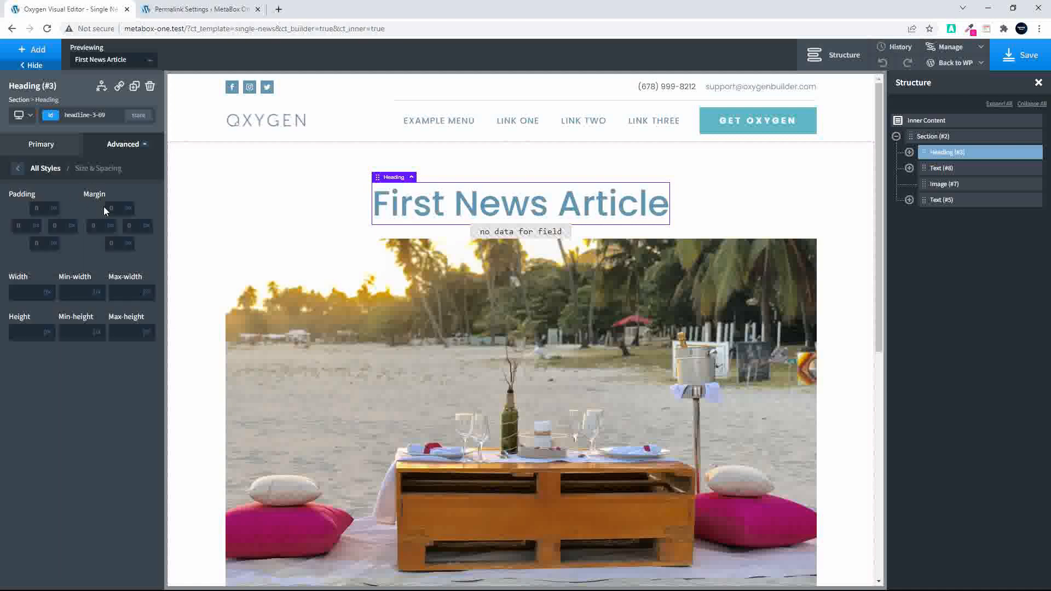
click(116, 242)
text(10)
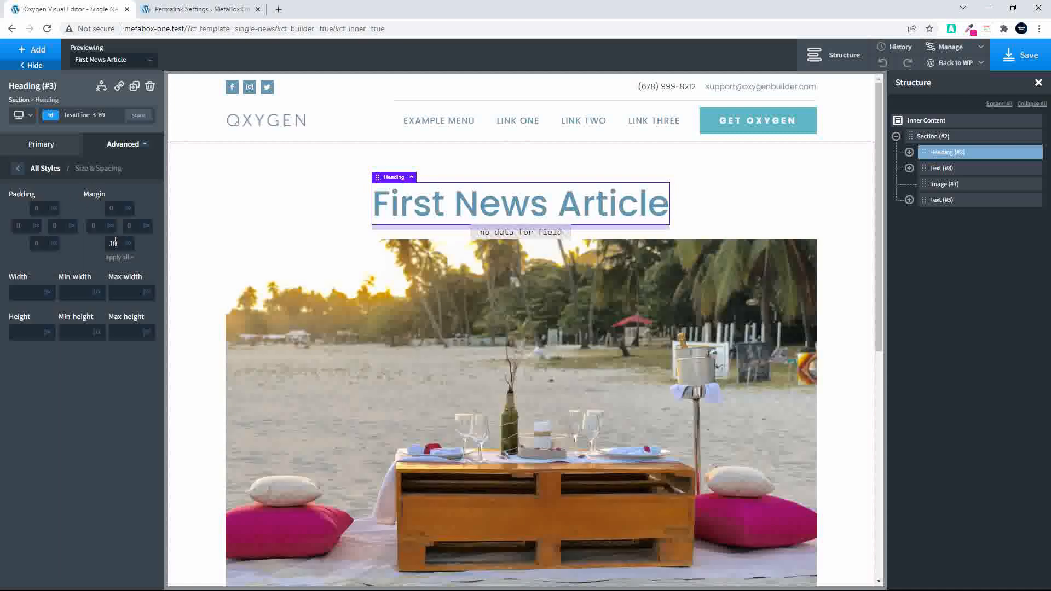
Give the news-category text below the title a bottom margin of 20 px
click(495, 237)
click(92, 145)
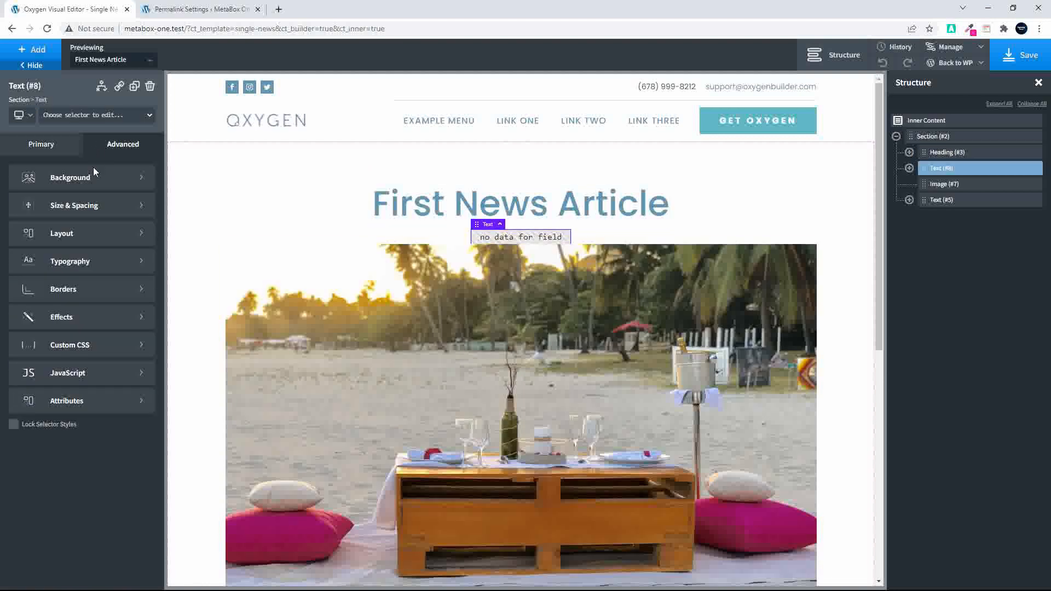
click(73, 209)
click(113, 243)
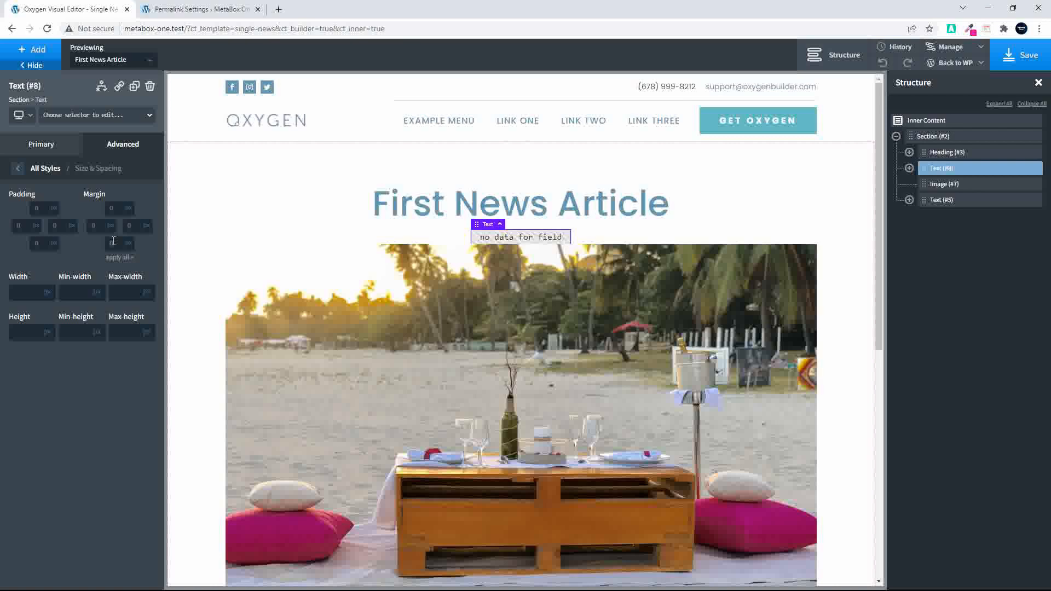
text(20)
Add a basic Text element directly below the featured image, above the article content
click(538, 478)
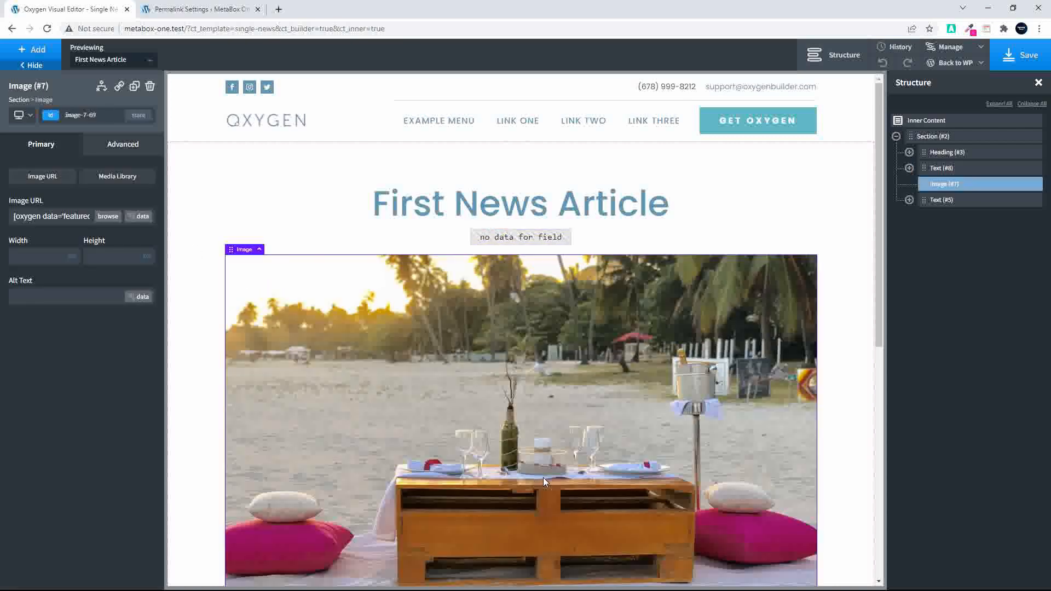
scroll(544, 478, down, 5)
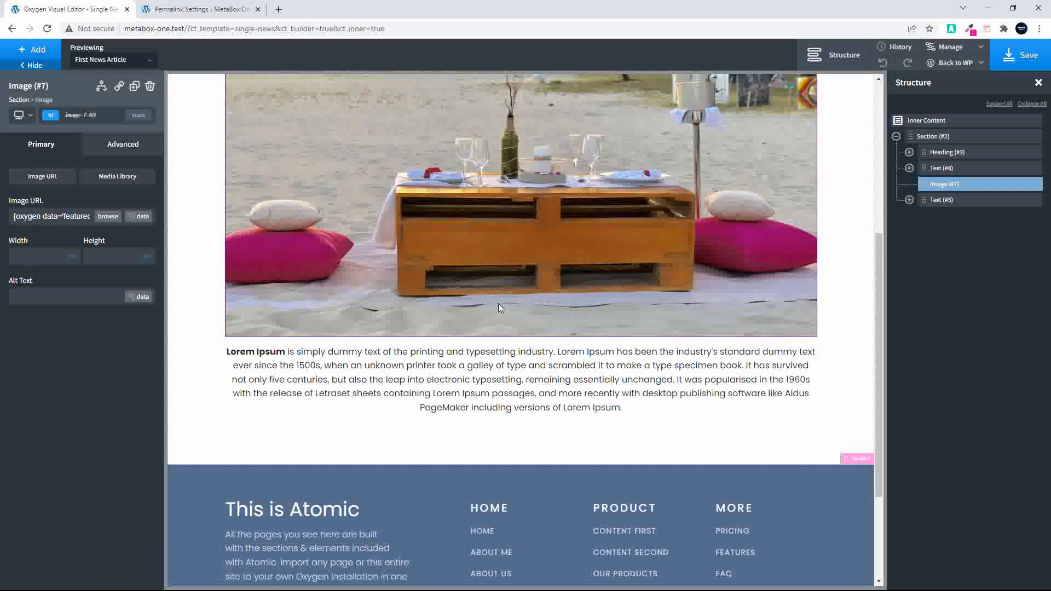
click(26, 52)
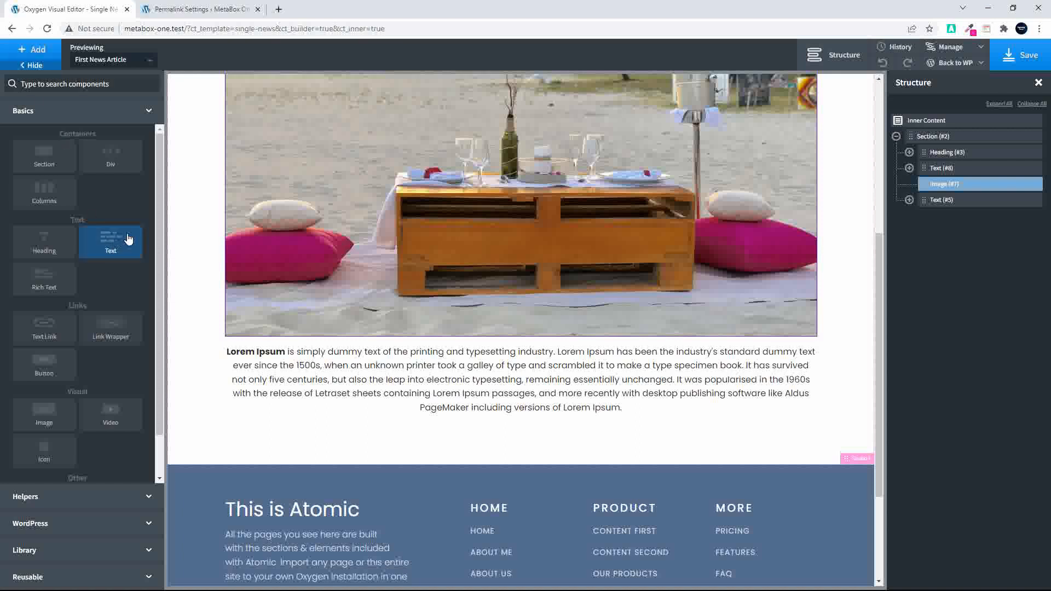
click(105, 249)
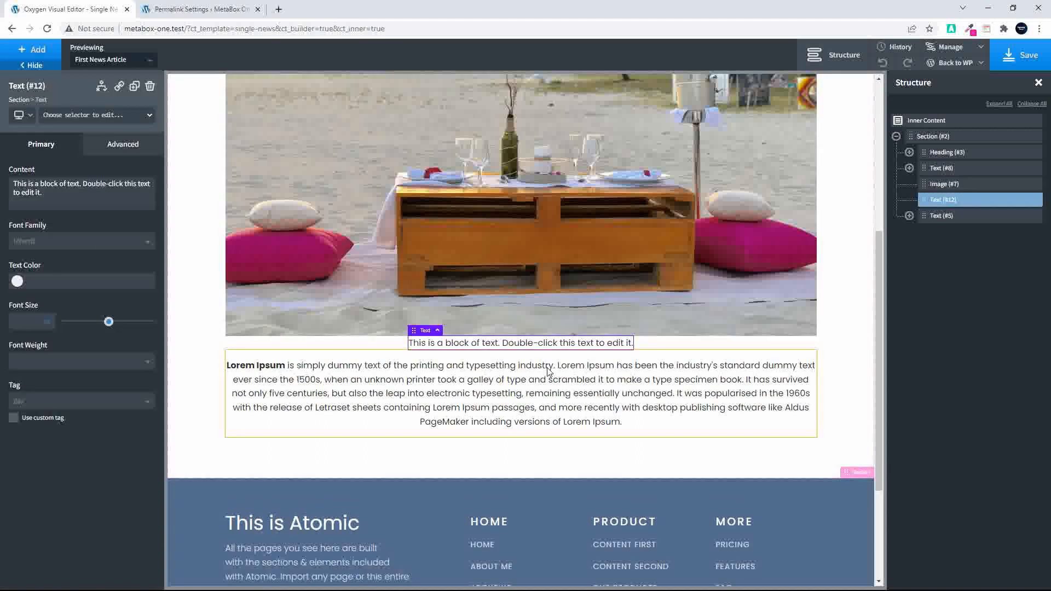
Replace the placeholder of the text element below the image with the dynamic post excerpt
double_click(520, 344)
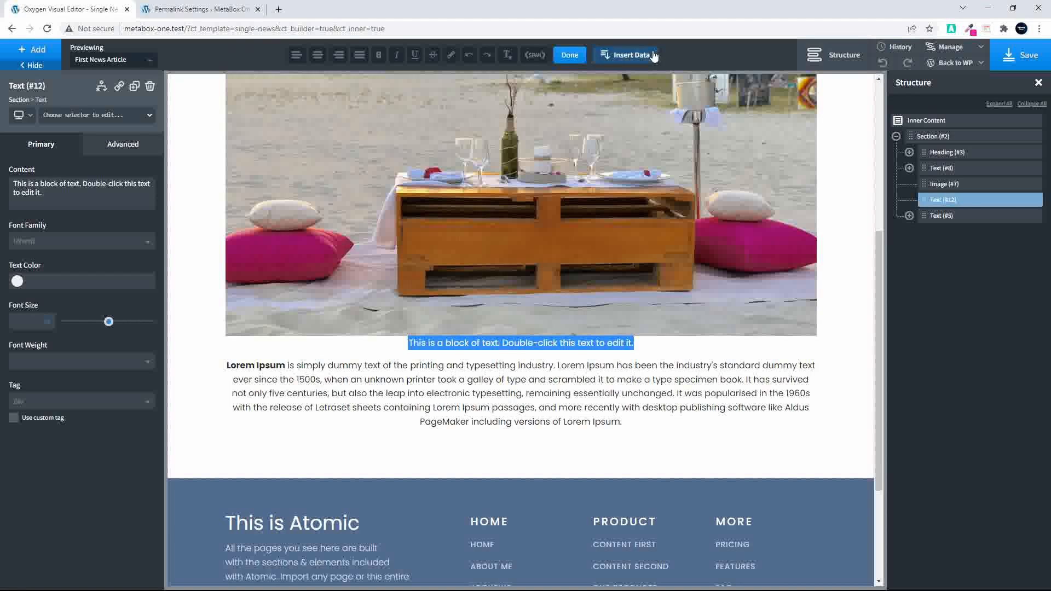
click(630, 54)
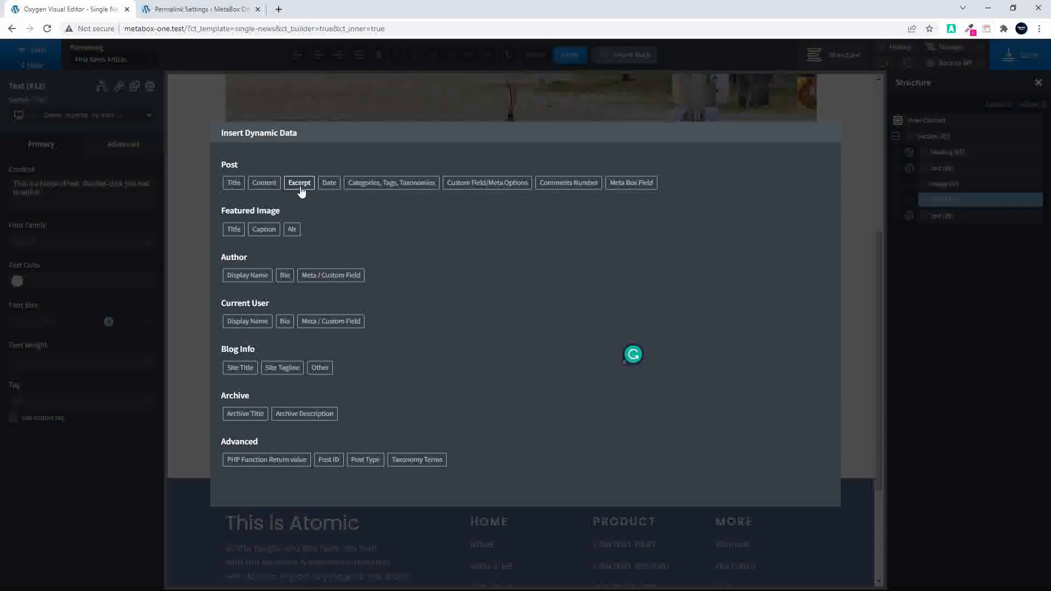
click(300, 183)
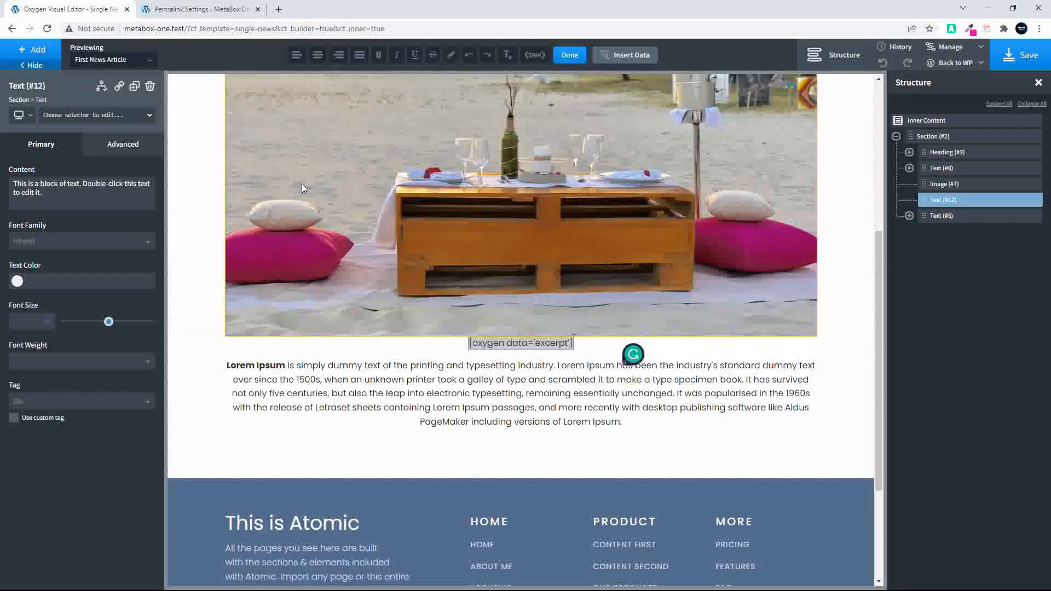
Give the featured image a bottom margin of 20 px and save the template
click(394, 316)
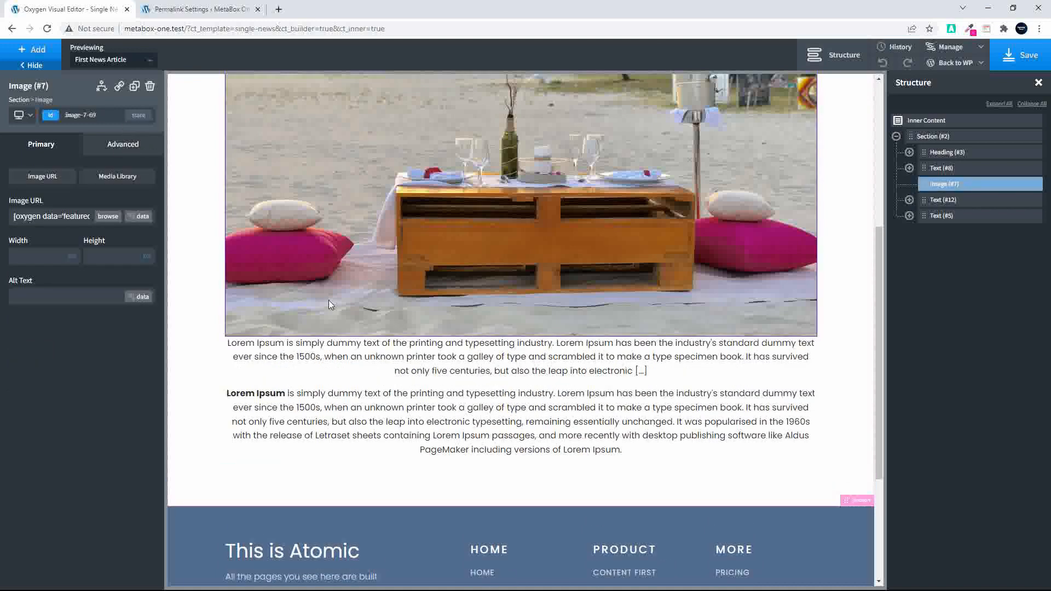
click(129, 147)
click(84, 203)
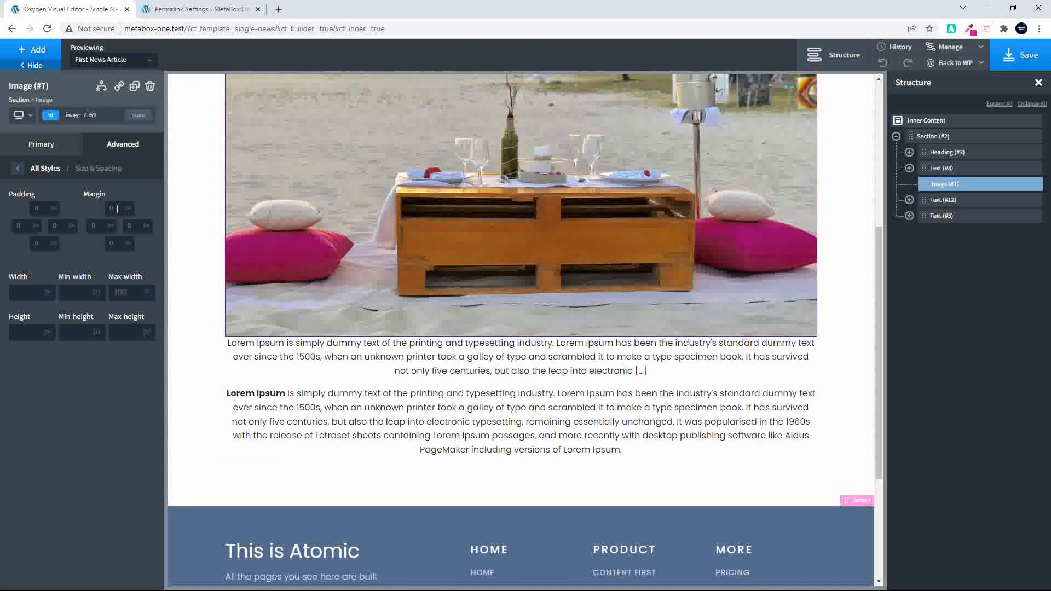
text(20)
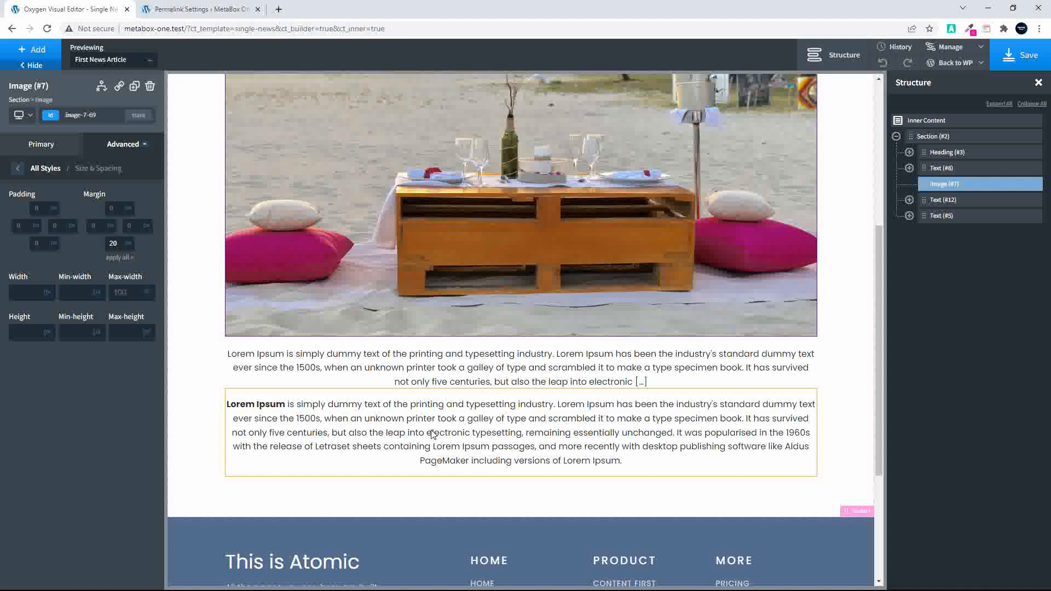
click(1027, 55)
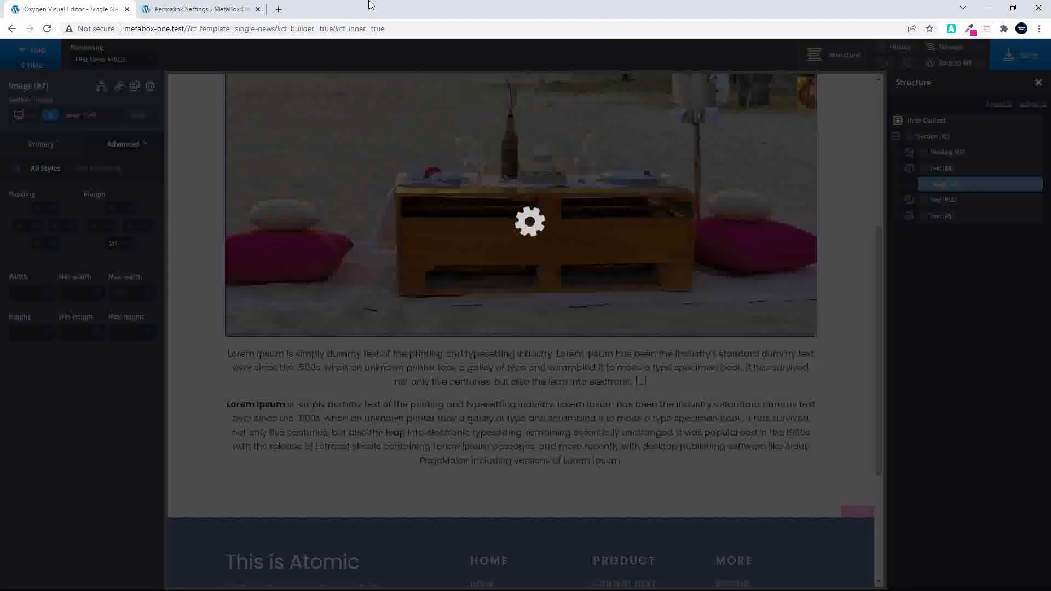
Switch to the WordPress admin and open First News Article from the Custom News list for editing
click(192, 9)
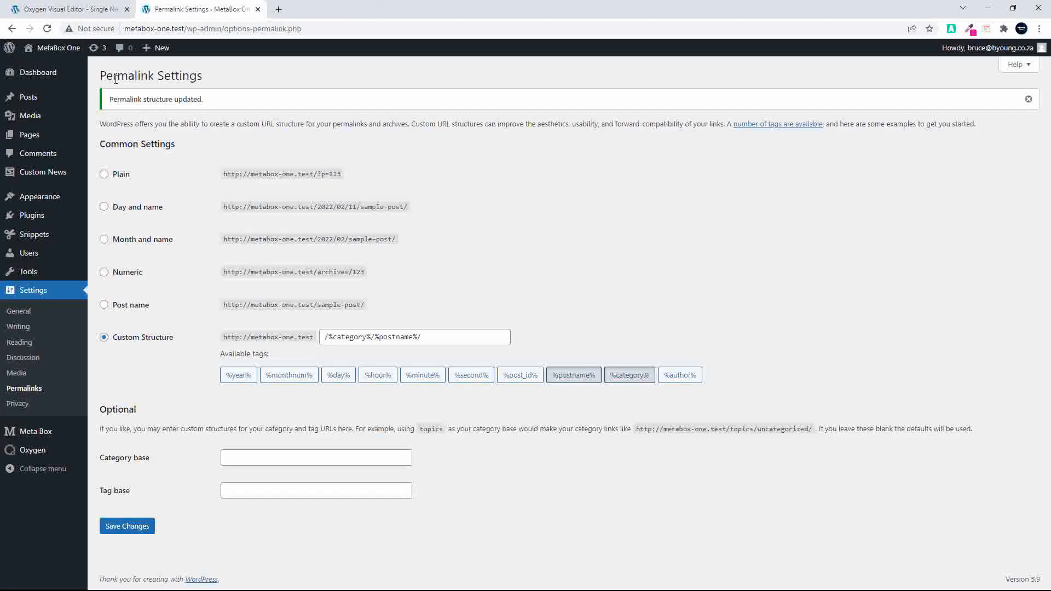
click(49, 173)
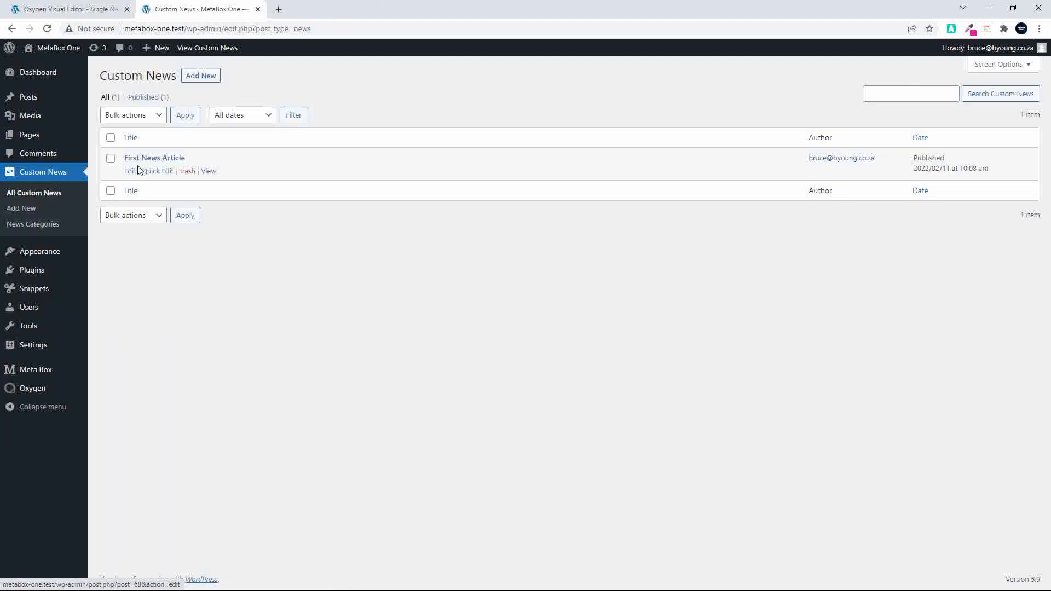
click(129, 172)
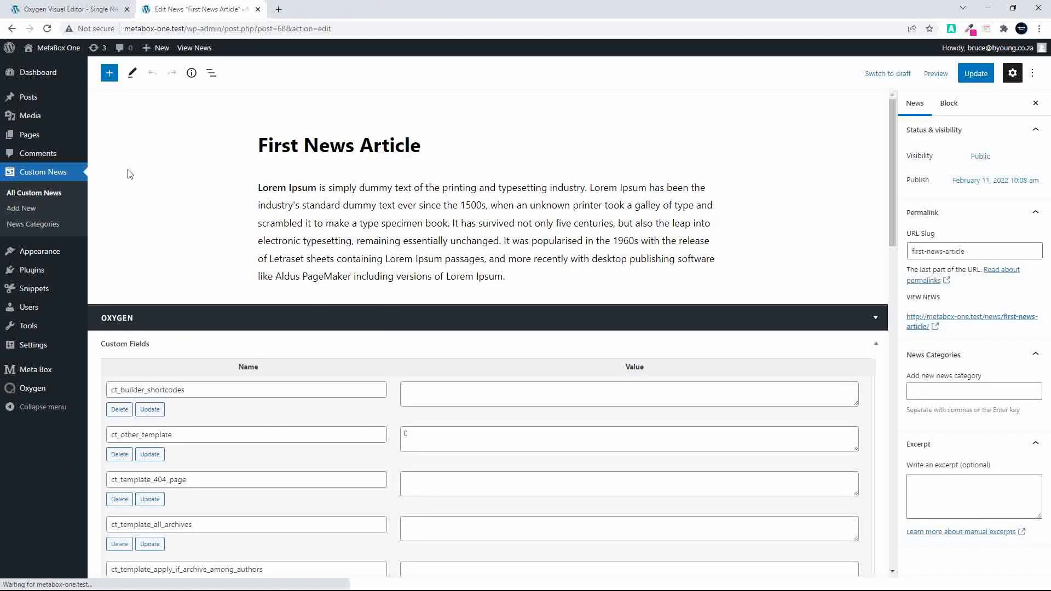
Enter "This is the excerpt text" as the article's excerpt and update the article
scroll(957, 483, down, 5)
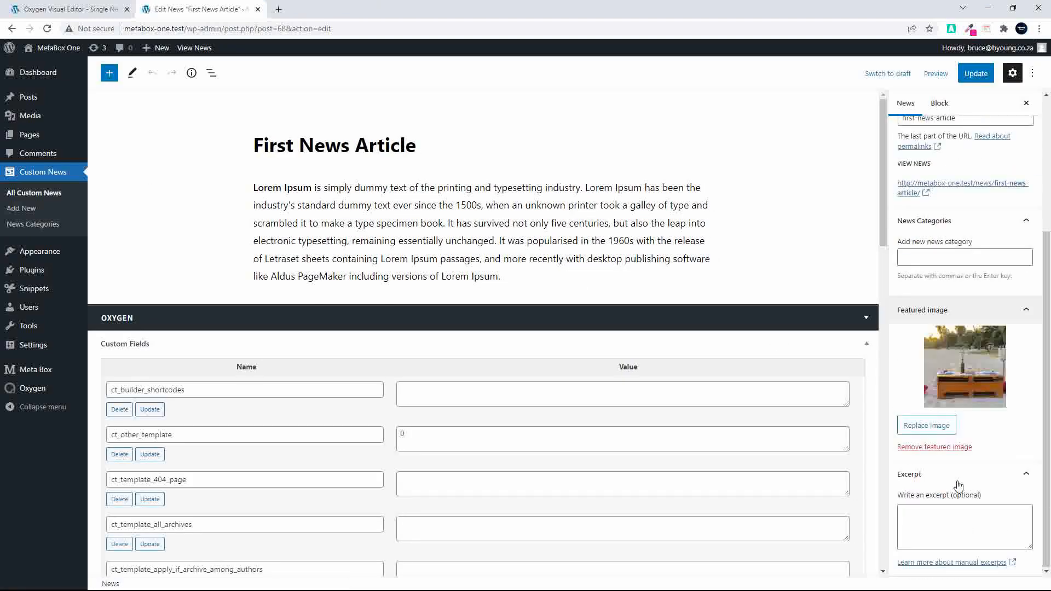
scroll(941, 513, down, 5)
click(910, 516)
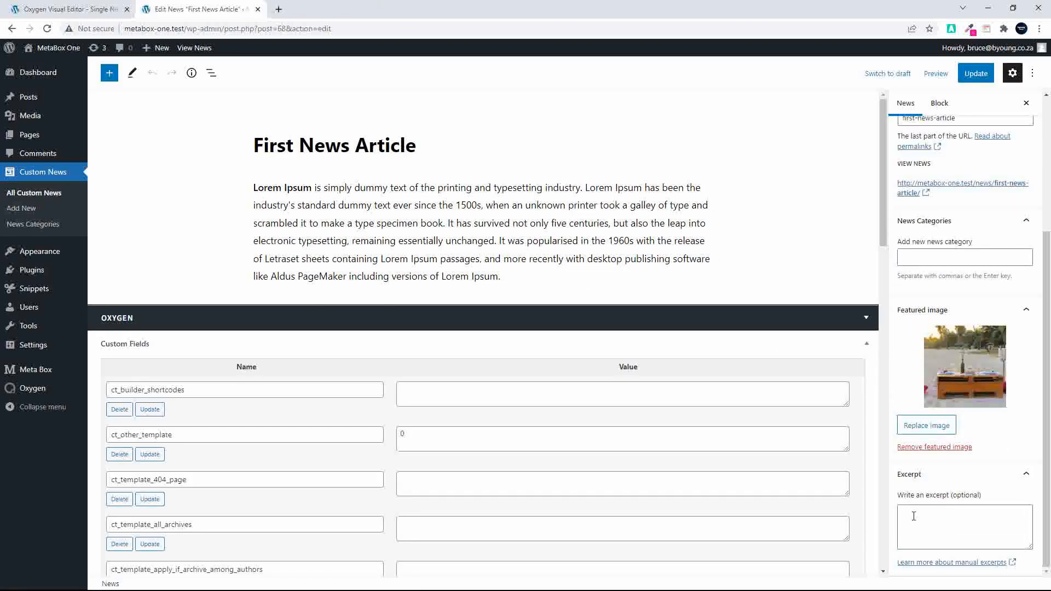
text(This i)
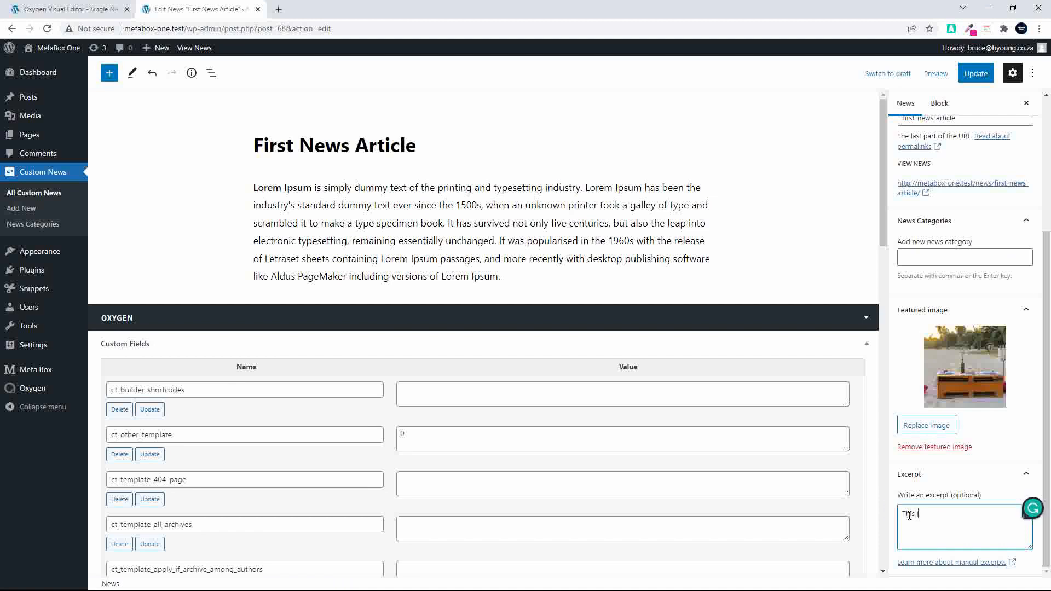
text(s the excerpt text)
scroll(286, 434, down, 14)
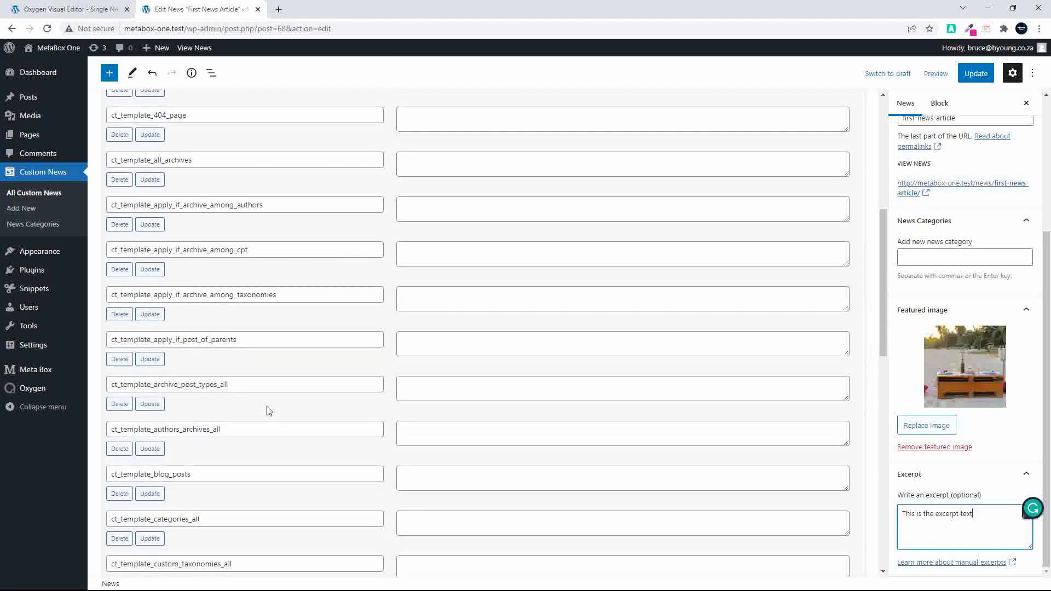
scroll(271, 417, down, 6)
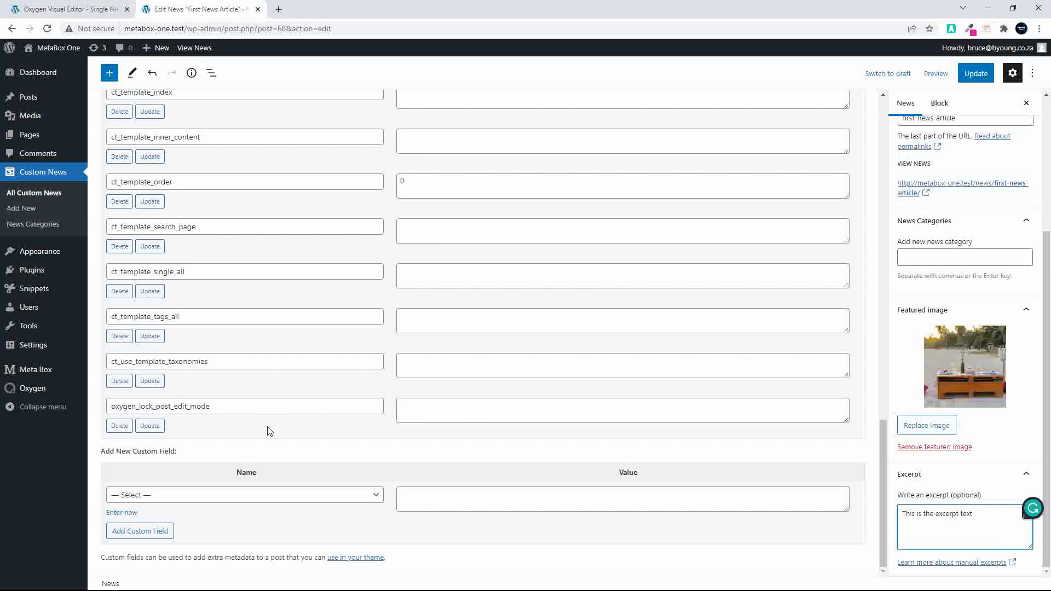
scroll(269, 430, up, 20)
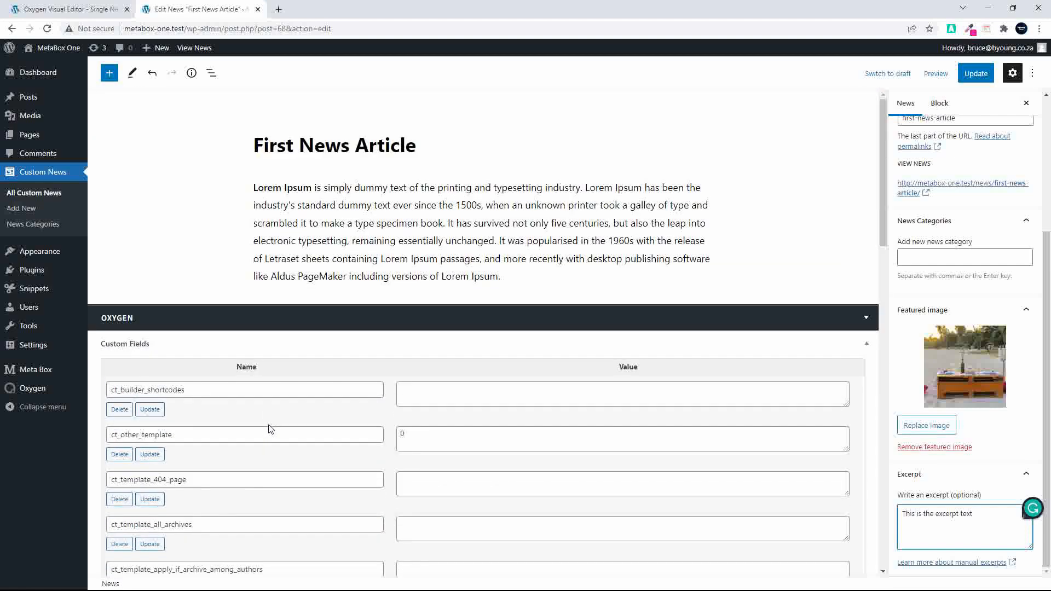
click(976, 73)
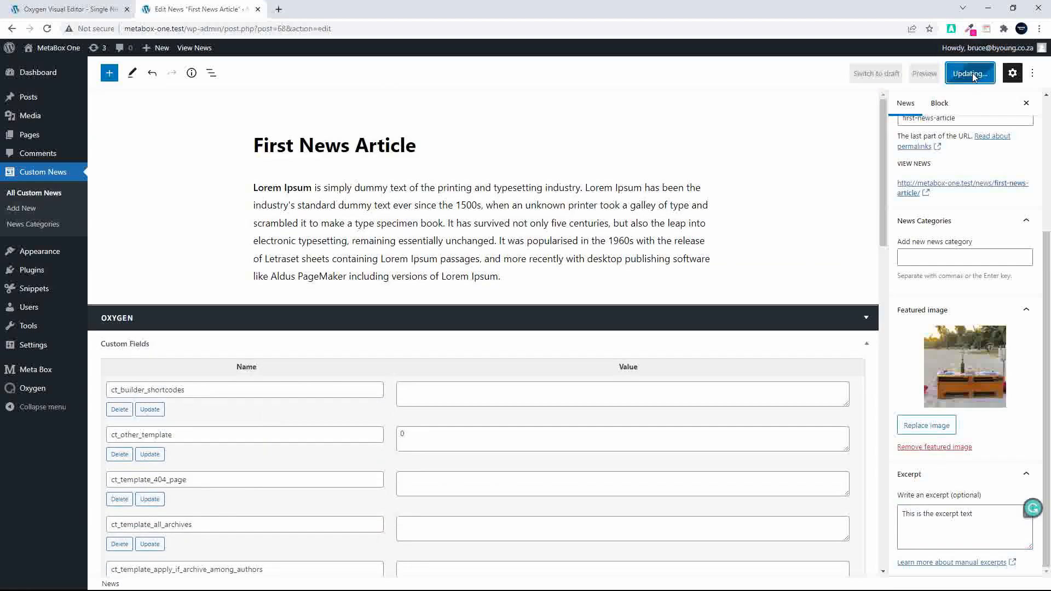
Disable the additional Custom fields panel in the editor preferences and reload the page
click(1033, 74)
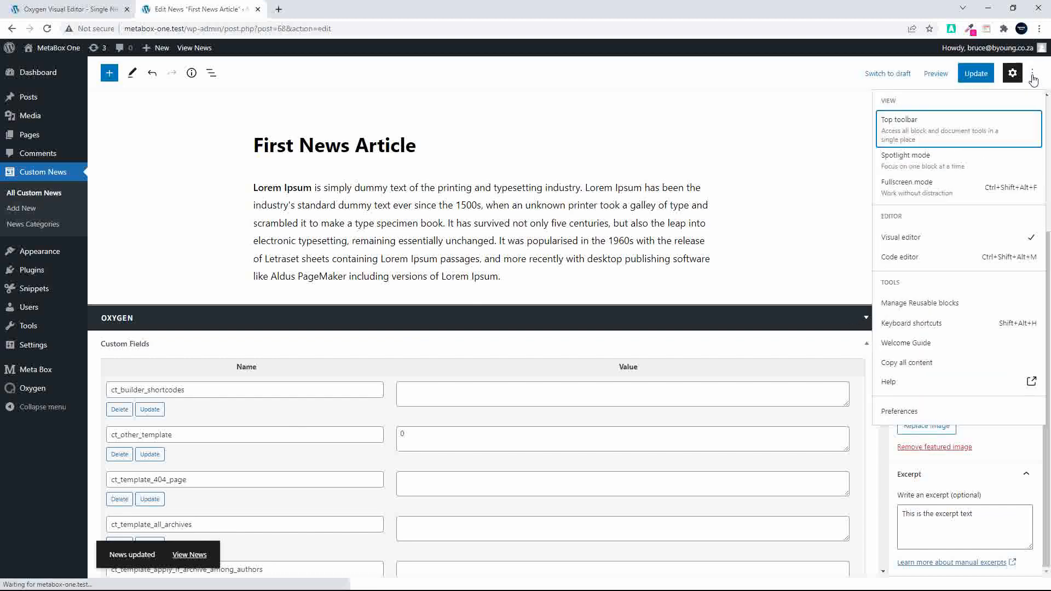
click(903, 410)
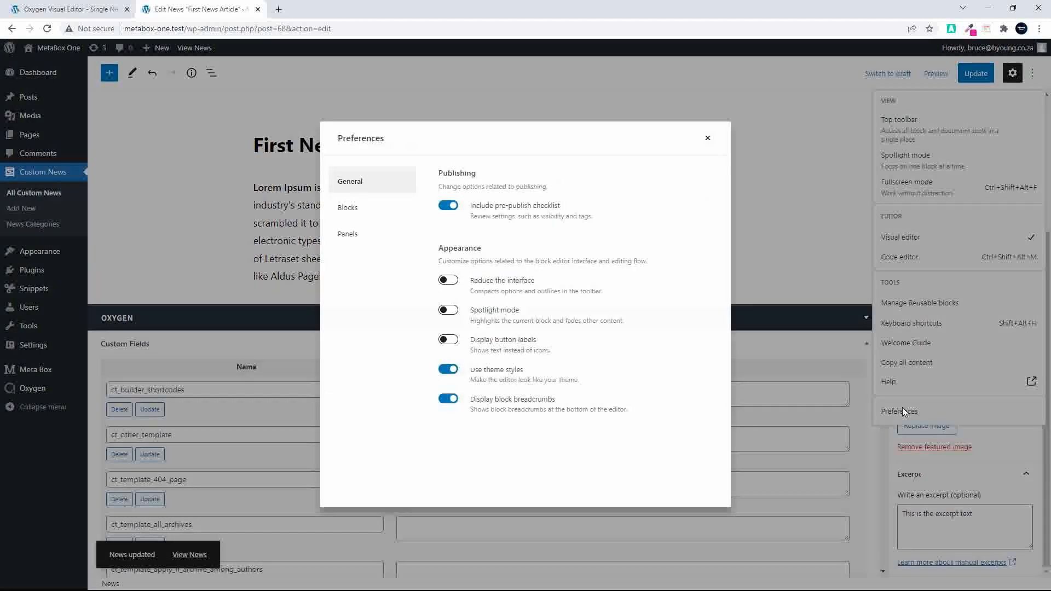
click(348, 234)
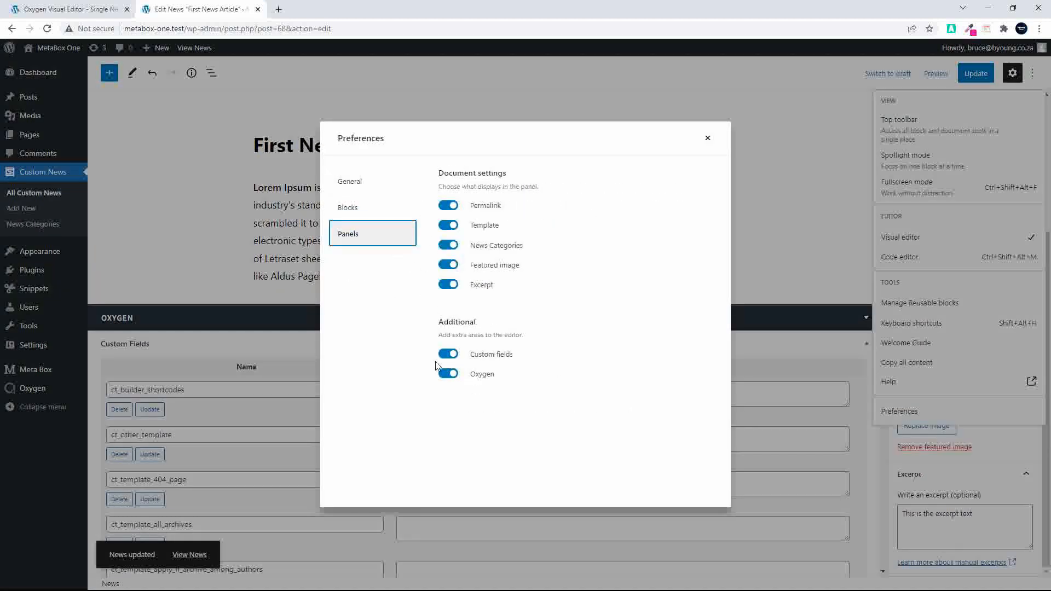
click(452, 354)
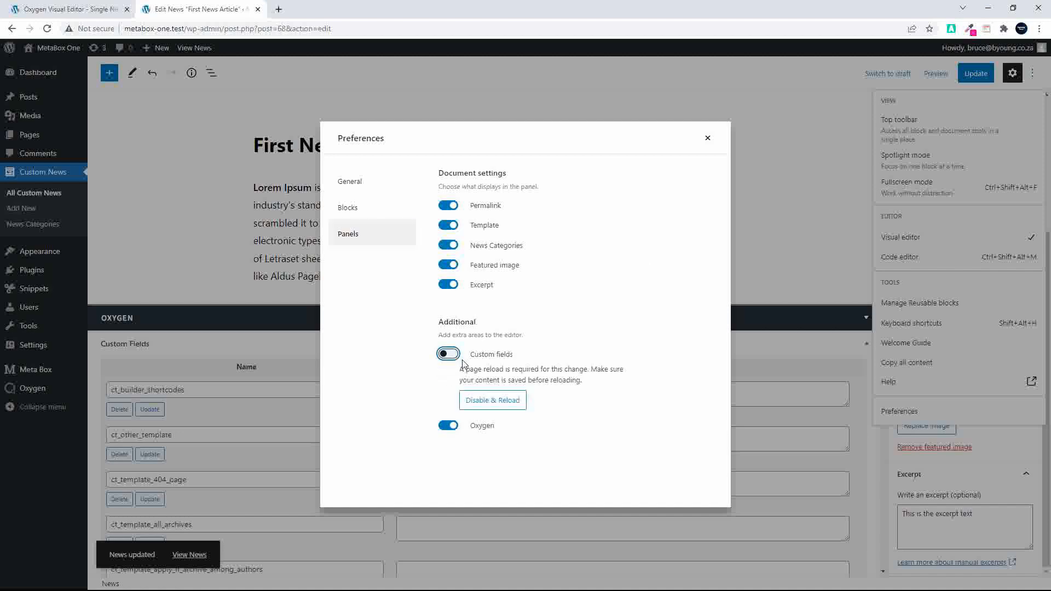
click(506, 403)
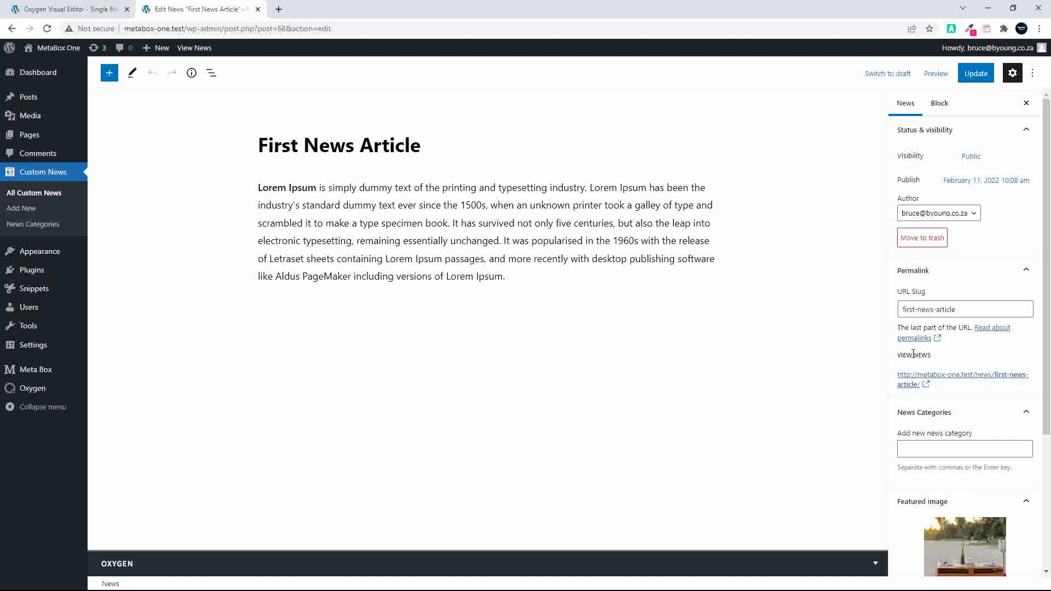
View the published First News Article page on the site and check how the excerpt and content display beneath the featured image
scroll(913, 354, down, 5)
scroll(939, 364, up, 5)
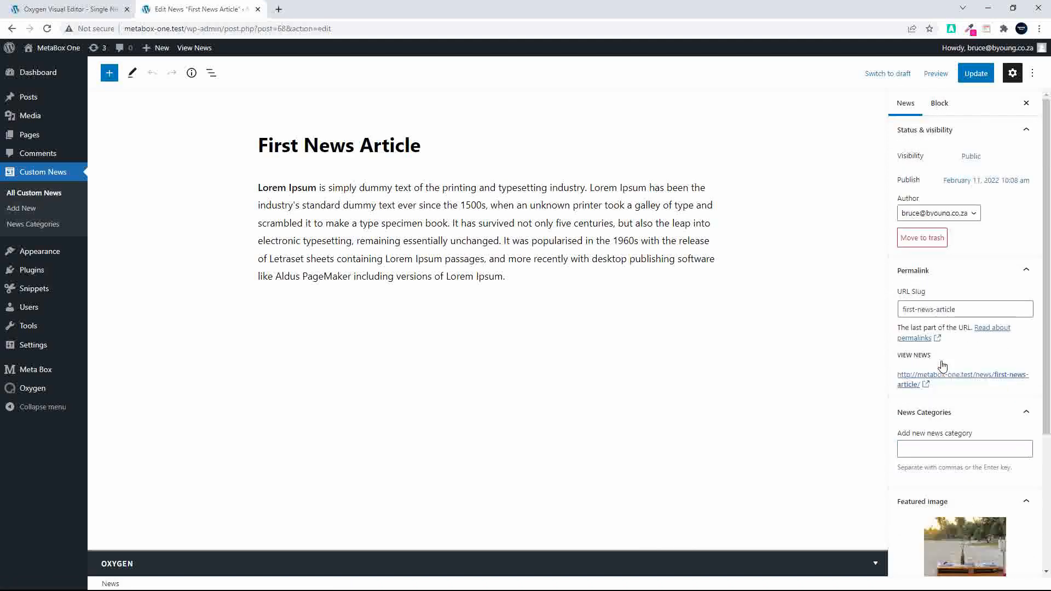
click(33, 14)
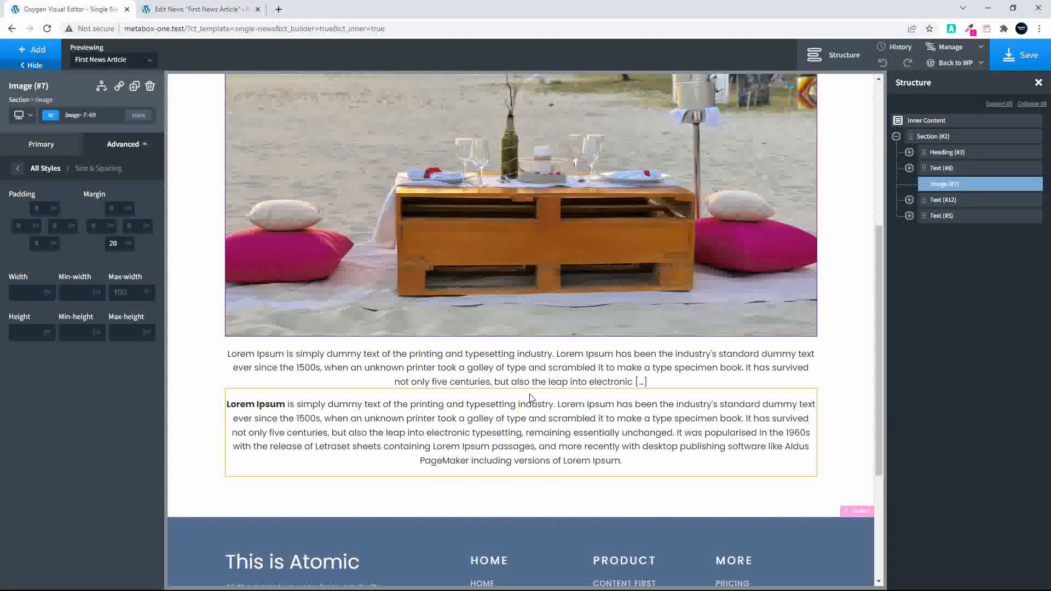
click(192, 10)
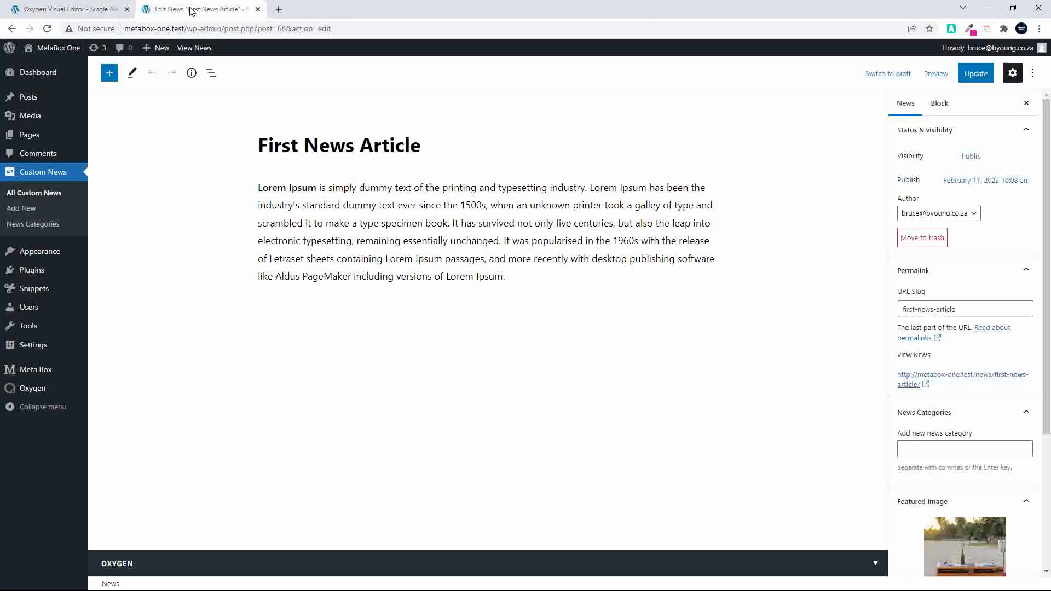
click(188, 48)
scroll(544, 225, down, 5)
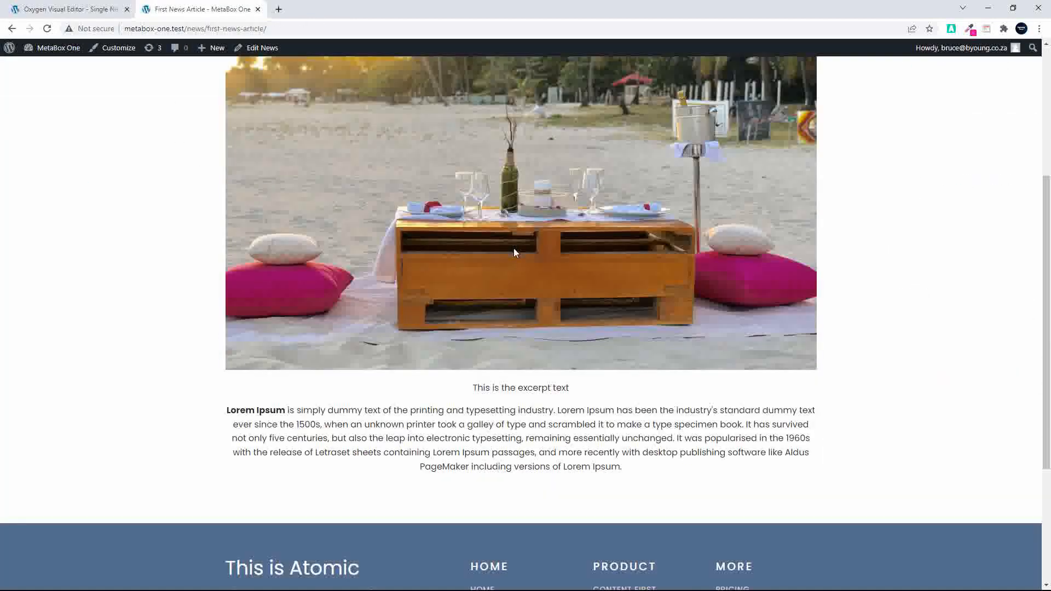
scroll(513, 253, down, 4)
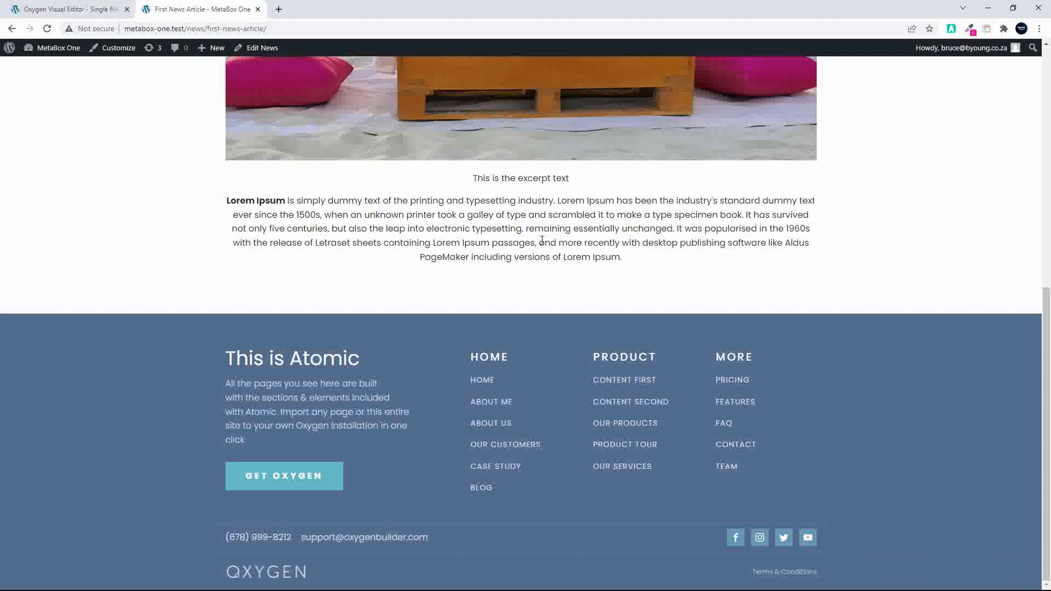
scroll(542, 241, up, 8)
Leave the Oxygen editor for the WordPress admin and open Meta Box's list of custom field groups
click(55, 9)
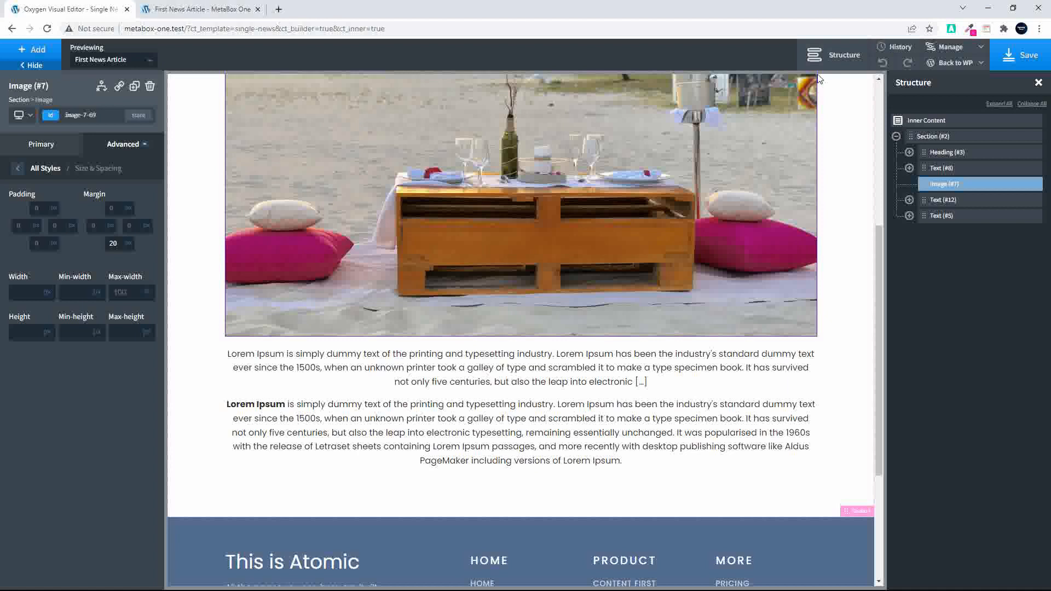
mouse_move(955, 62)
click(946, 80)
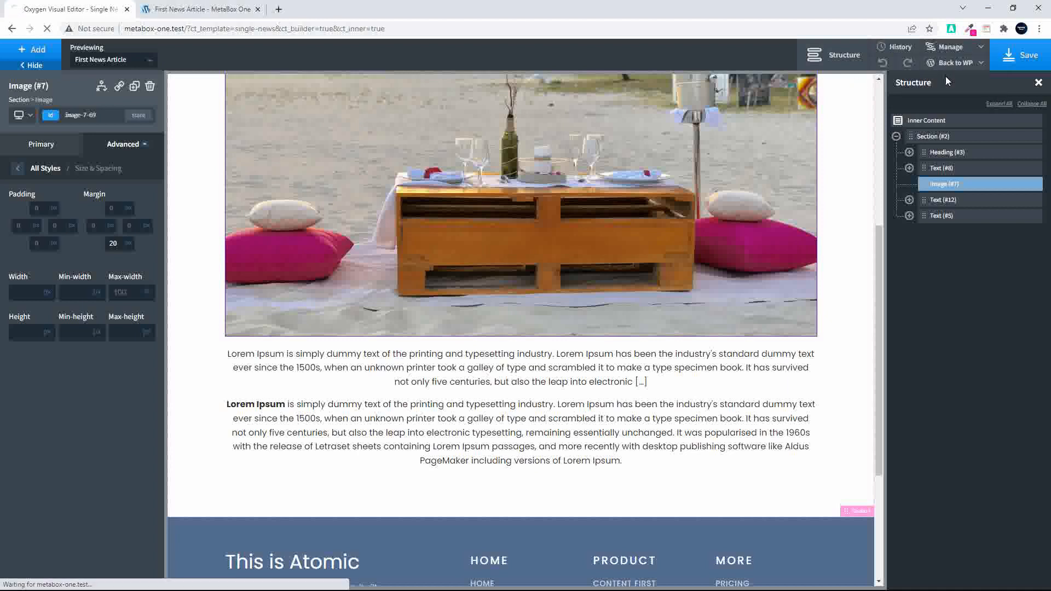
mouse_move(32, 315)
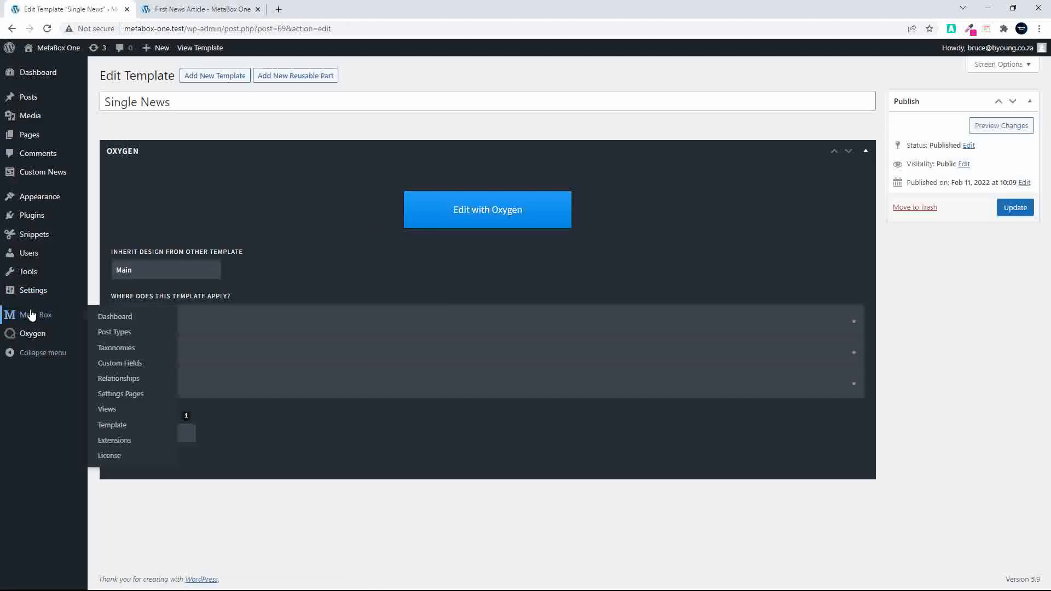
click(127, 366)
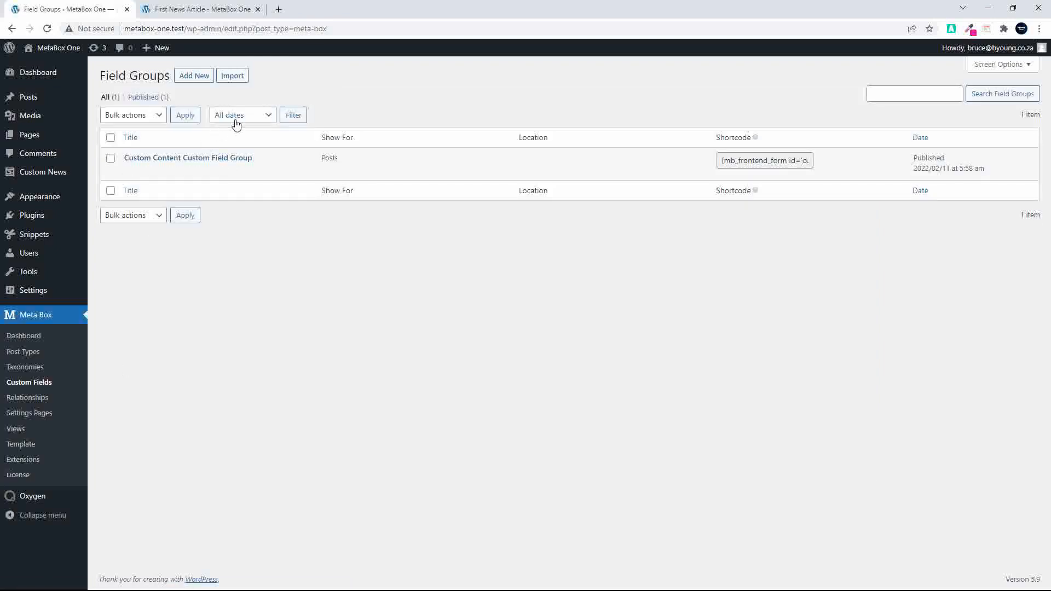
Trash the Custom Content Custom Field Group and permanently delete it by emptying the trash
click(187, 172)
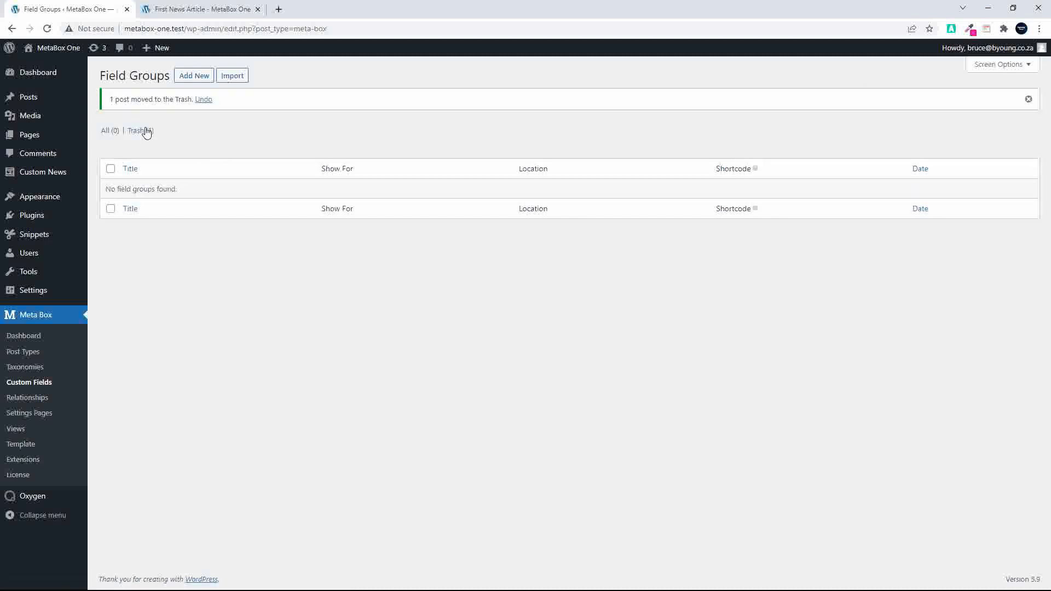
click(146, 131)
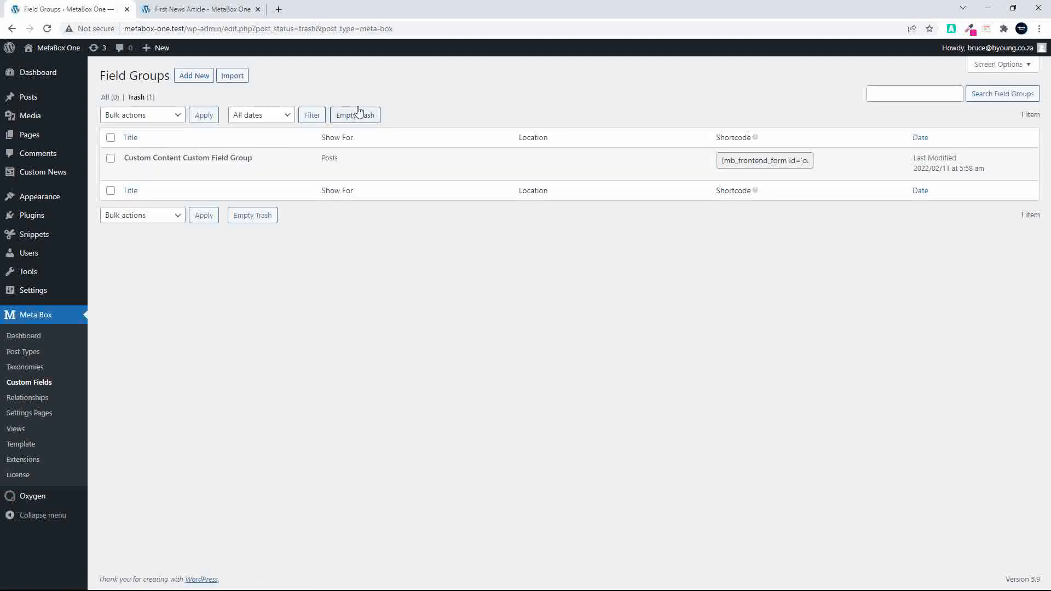
click(357, 115)
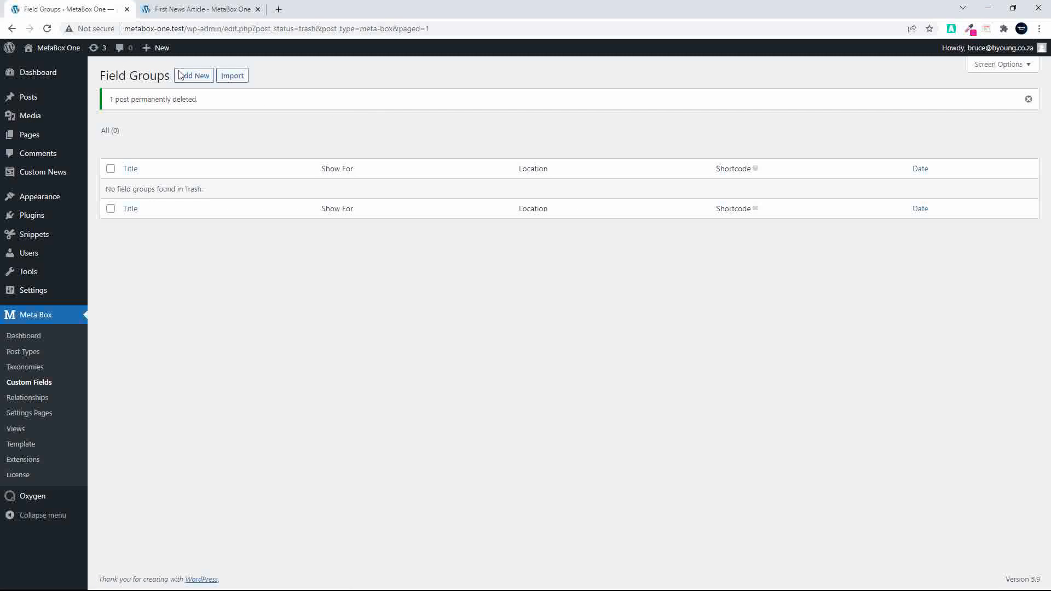
Create a new field group titled "News Fields" and add a Button field to it
click(189, 76)
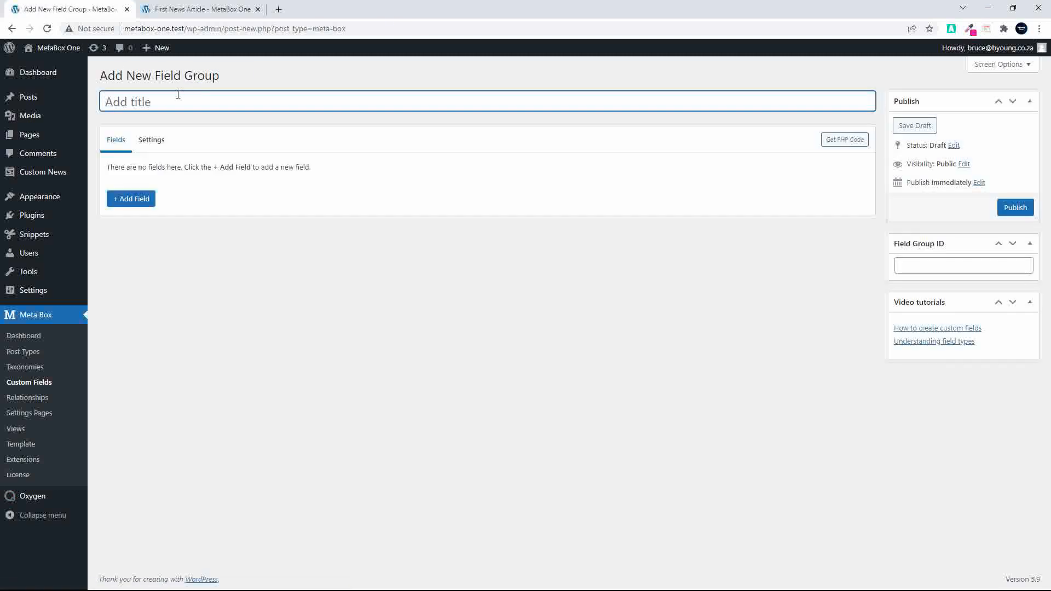
text(News Fields)
click(133, 202)
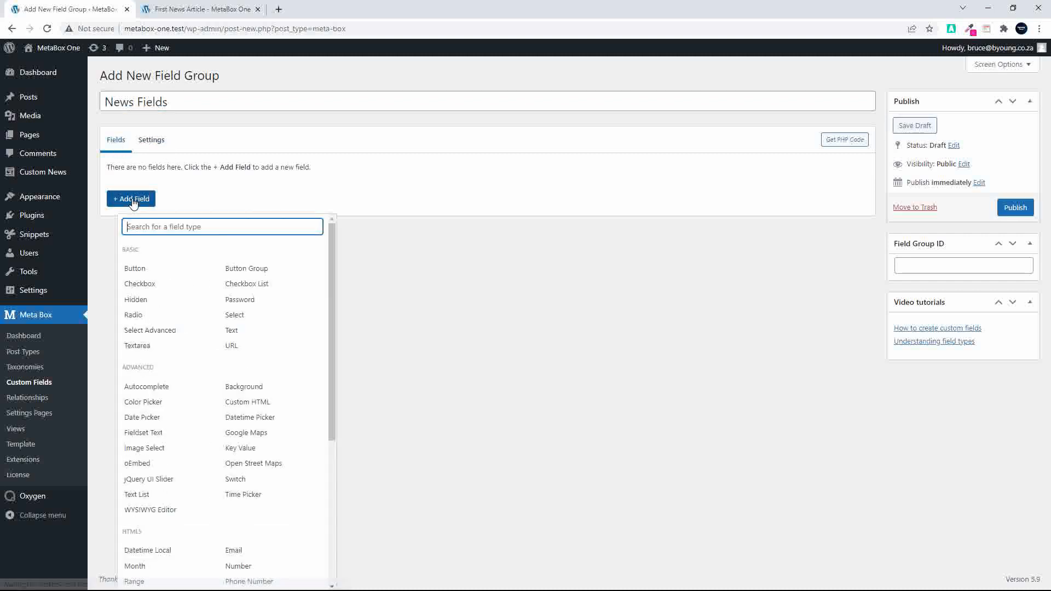
scroll(246, 336, down, 4)
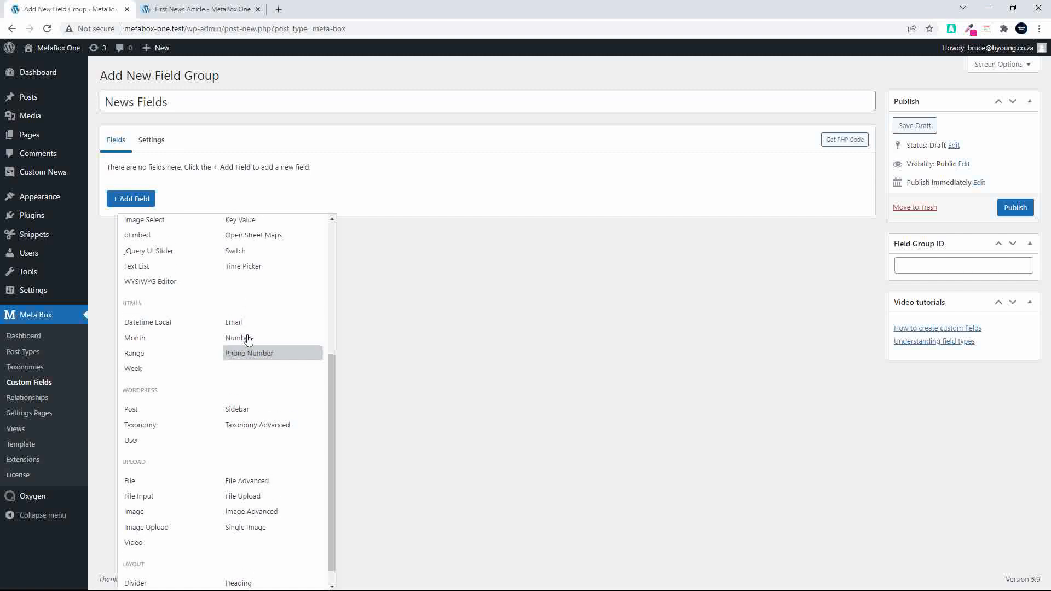
scroll(198, 364, down, 1)
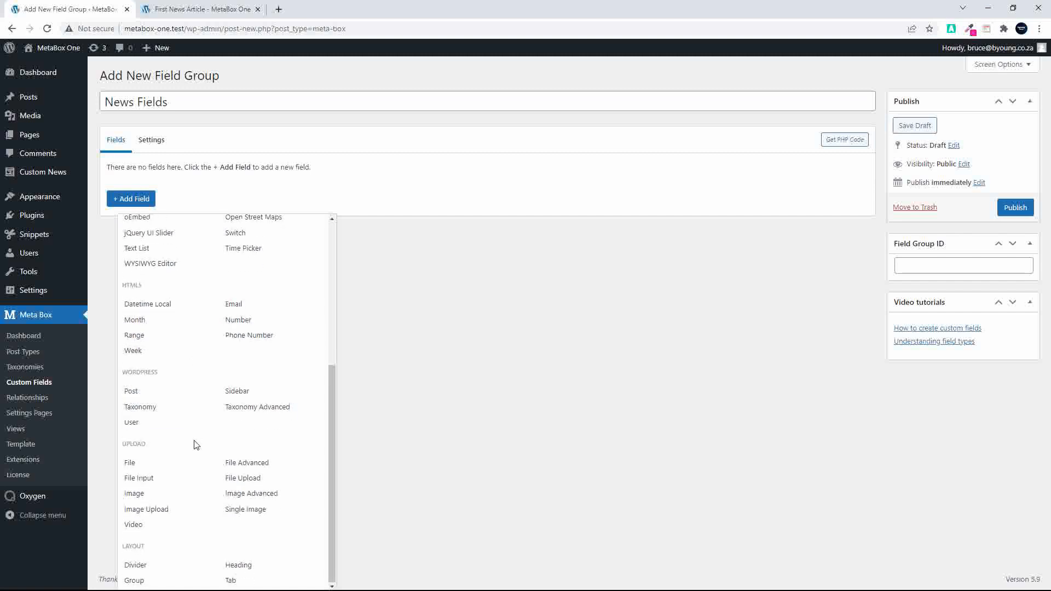
scroll(194, 445, up, 5)
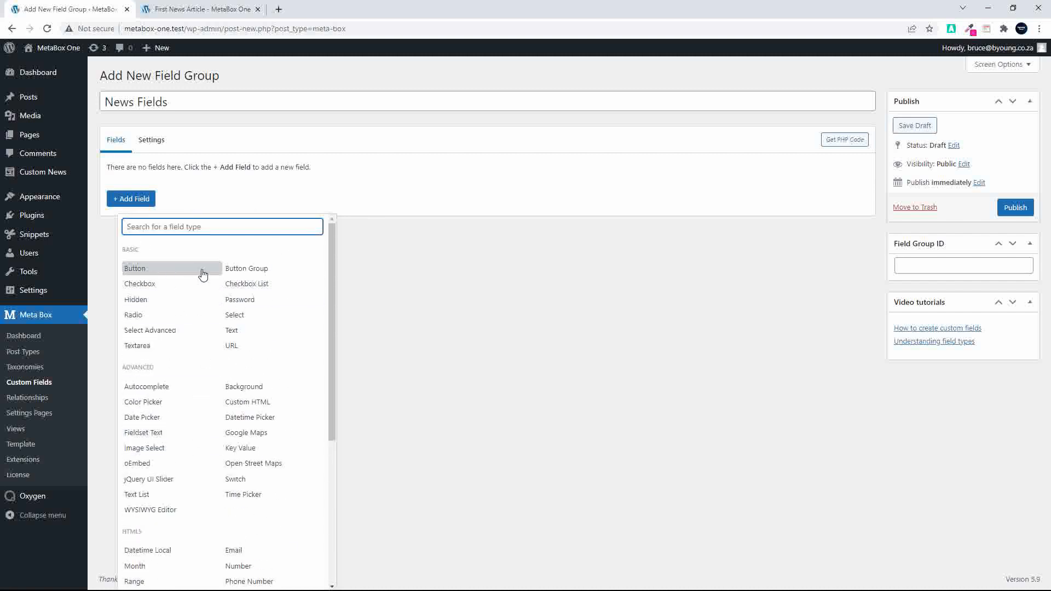
click(153, 267)
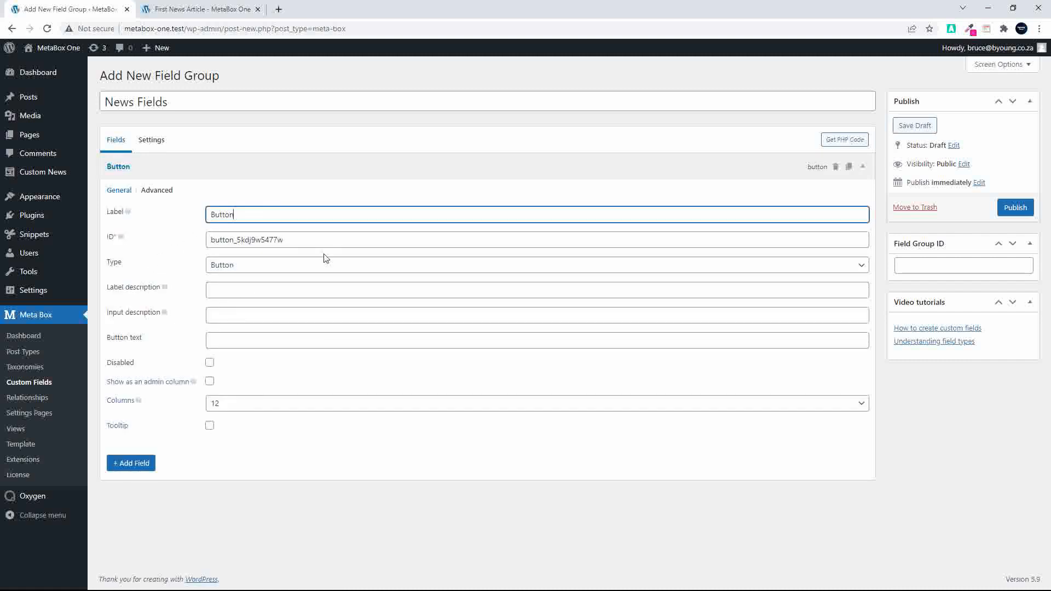
Change the new field's type to Text and its label to "Custom Text"
click(245, 267)
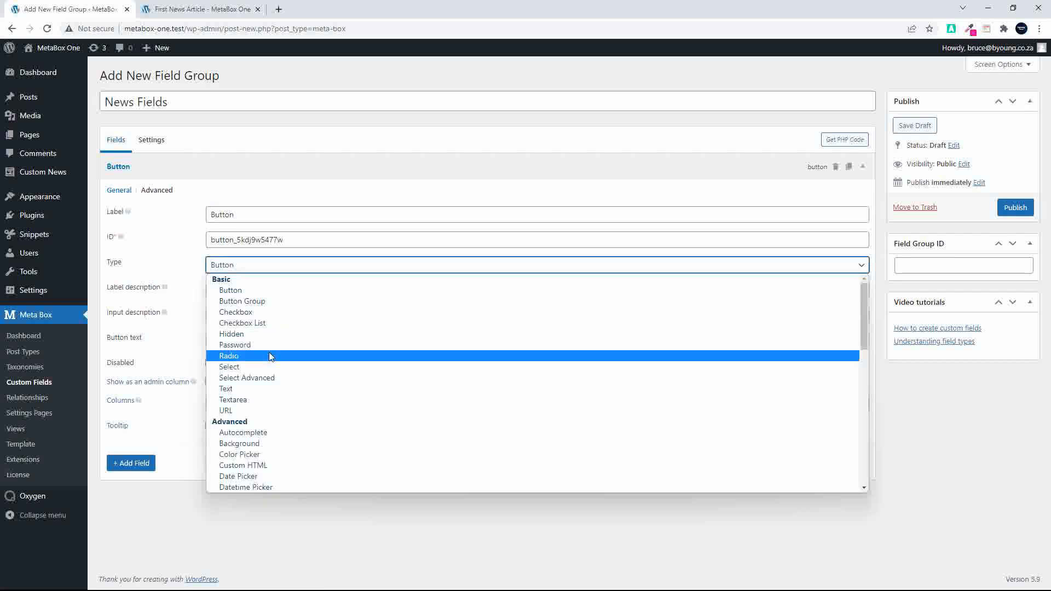
click(273, 389)
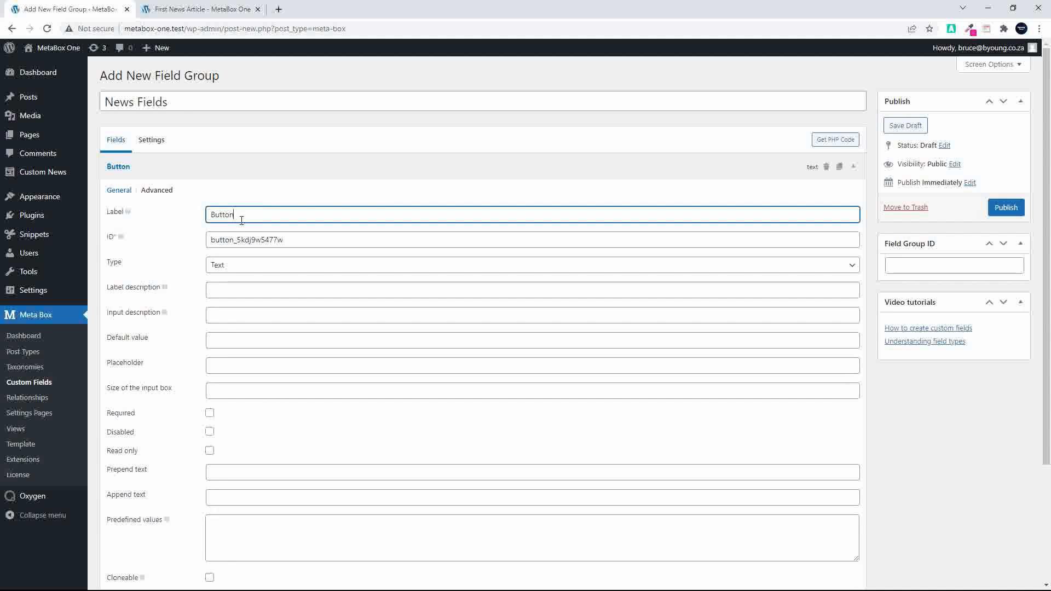
drag(242, 214, 206, 213)
text(Custom Text)
Replace the Custom Text field's ID with custom_news_text and try to publish the field group
drag(237, 240, 185, 241)
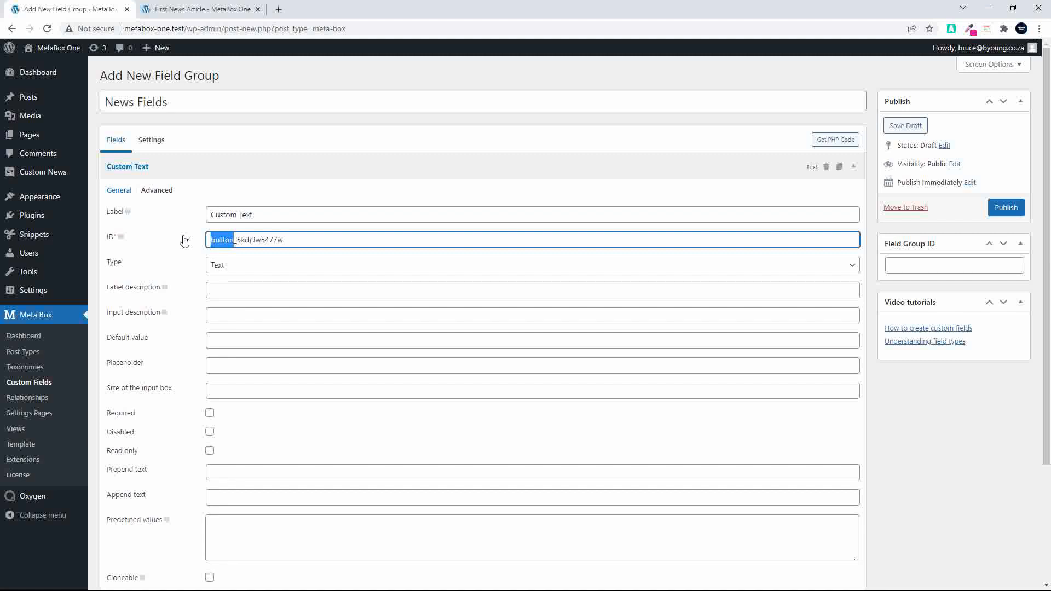
text(text)
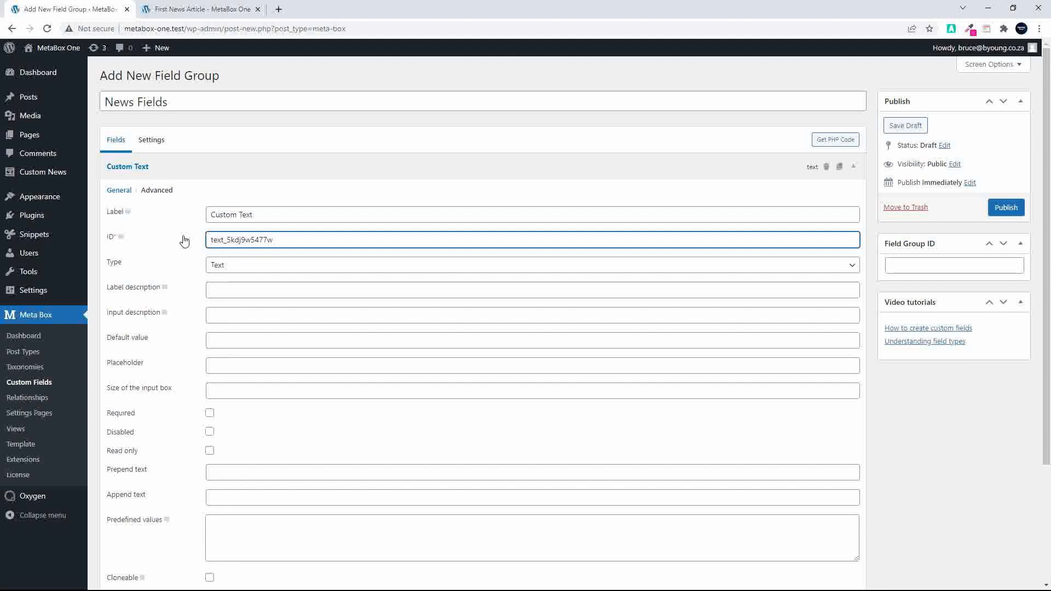
drag(295, 238, 186, 240)
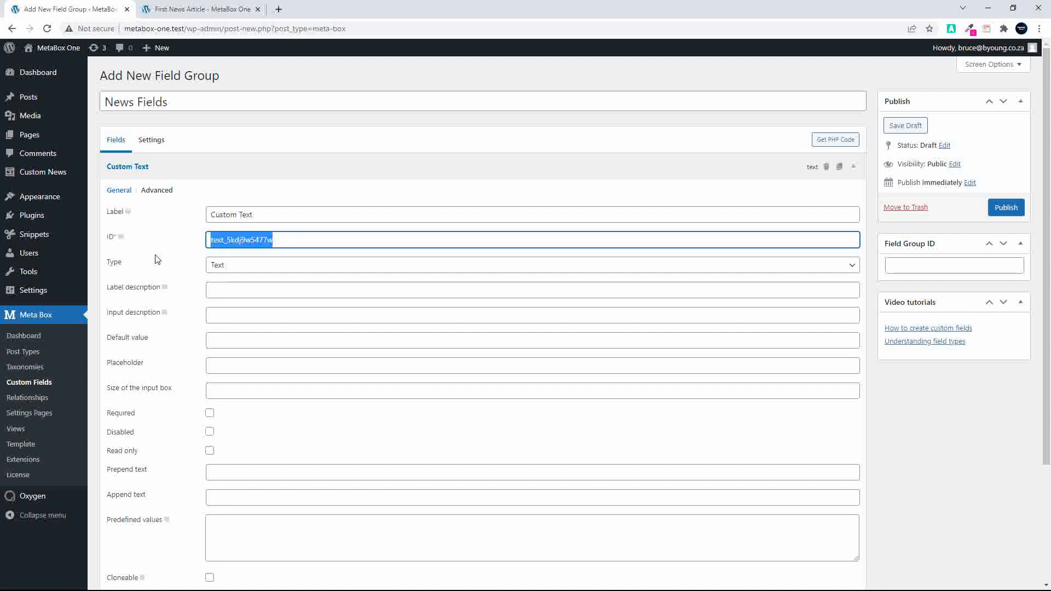
key(BackSpace)
click(287, 213)
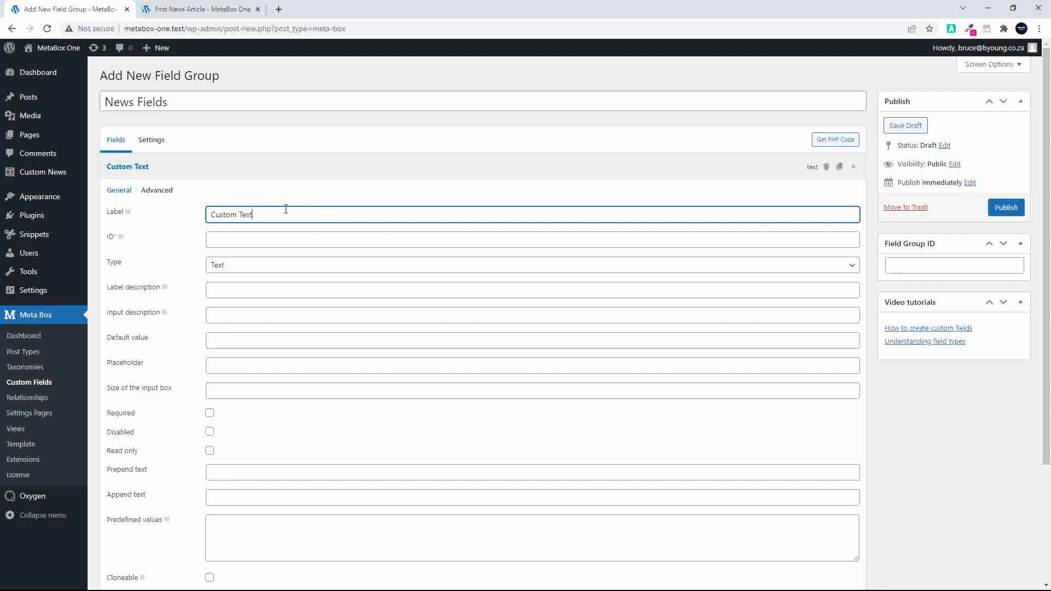
click(260, 239)
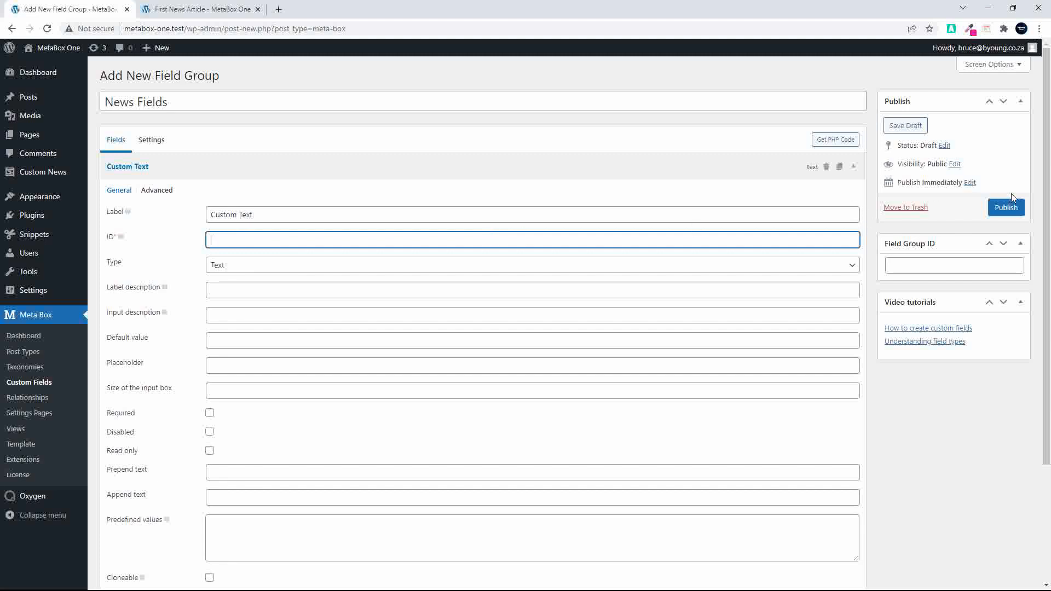
click(1007, 207)
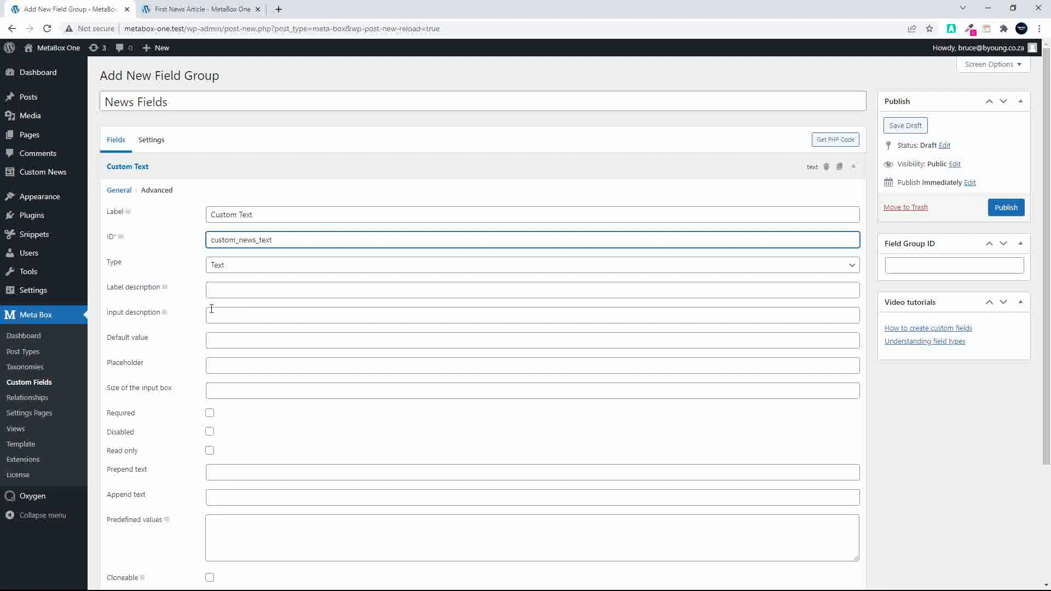
Enter "Label Description" as the field's label description and "Input Description" as its input description
click(219, 292)
text(L)
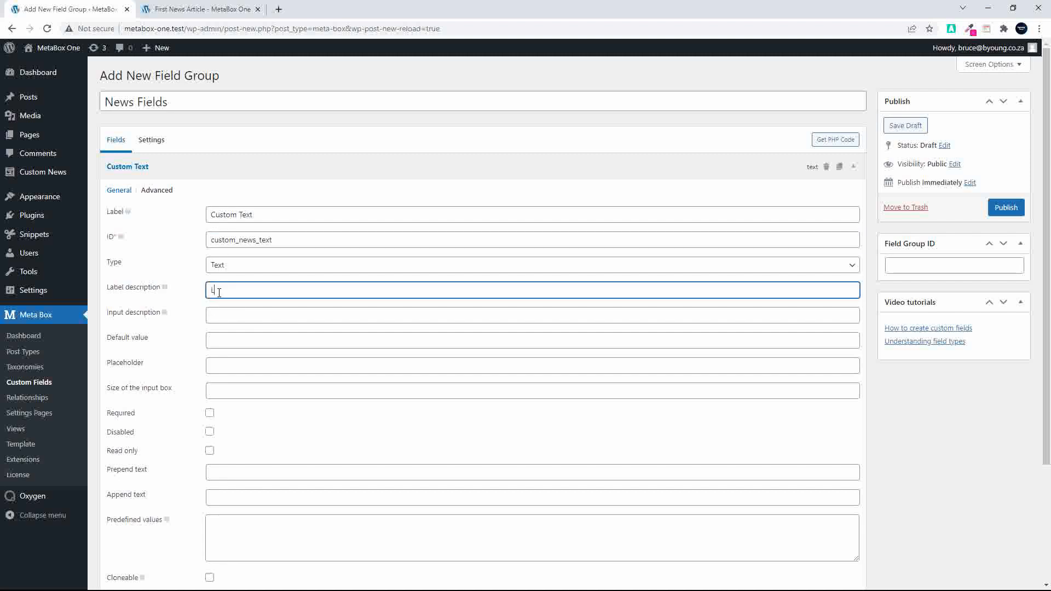
text(abel Description)
key(Tab)
text(In)
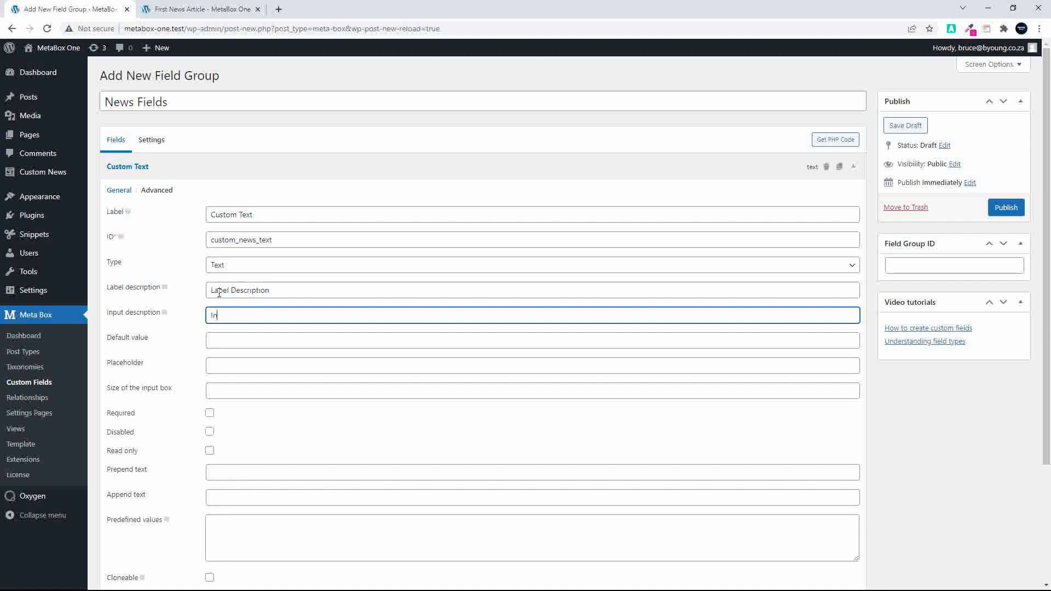
text(put Description)
key(Tab)
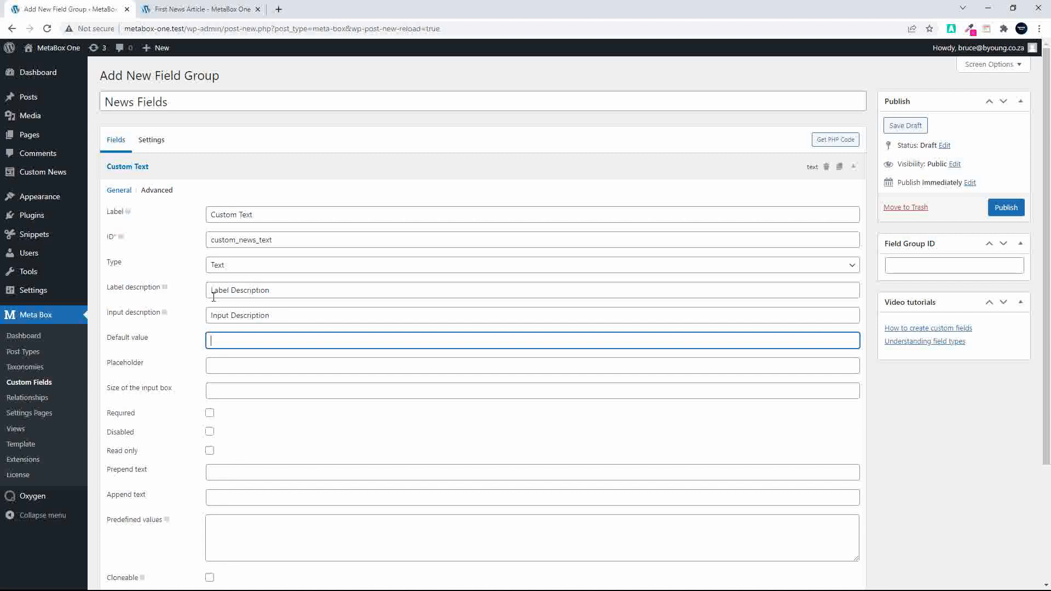
Set the field's default value to "Default item" and its placeholder to "Add news here"
text(Deaf)
text(aul)
text(t item)
key(Tab)
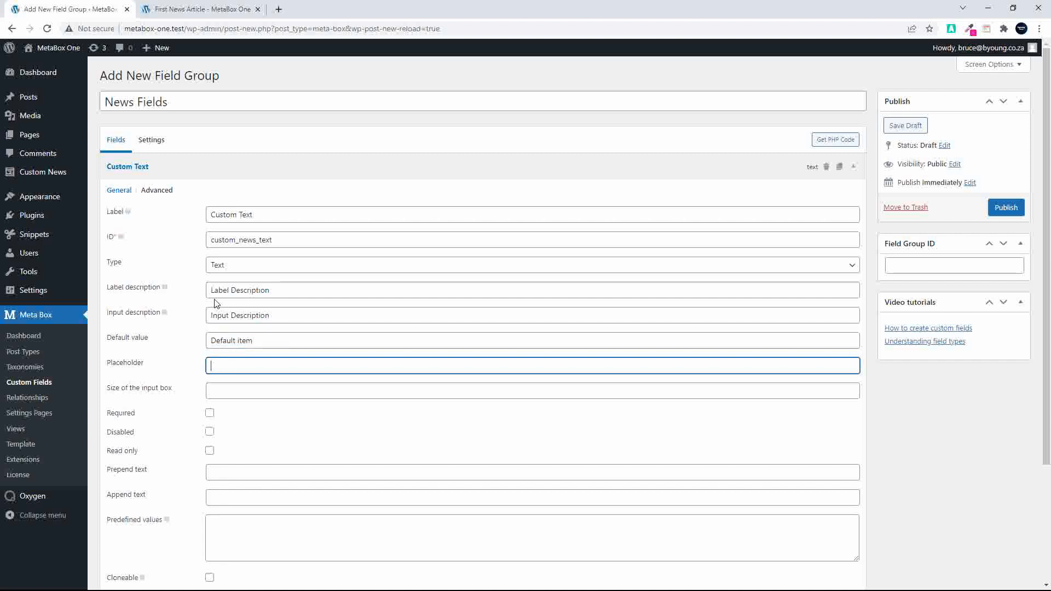
text(Imsnsert)
key(BackSpace)
key(BackSpace)
key(BackSpace)
key(BackSpace)
key(BackSpace)
key(BackSpace)
key(BackSpace)
text(Add news here)
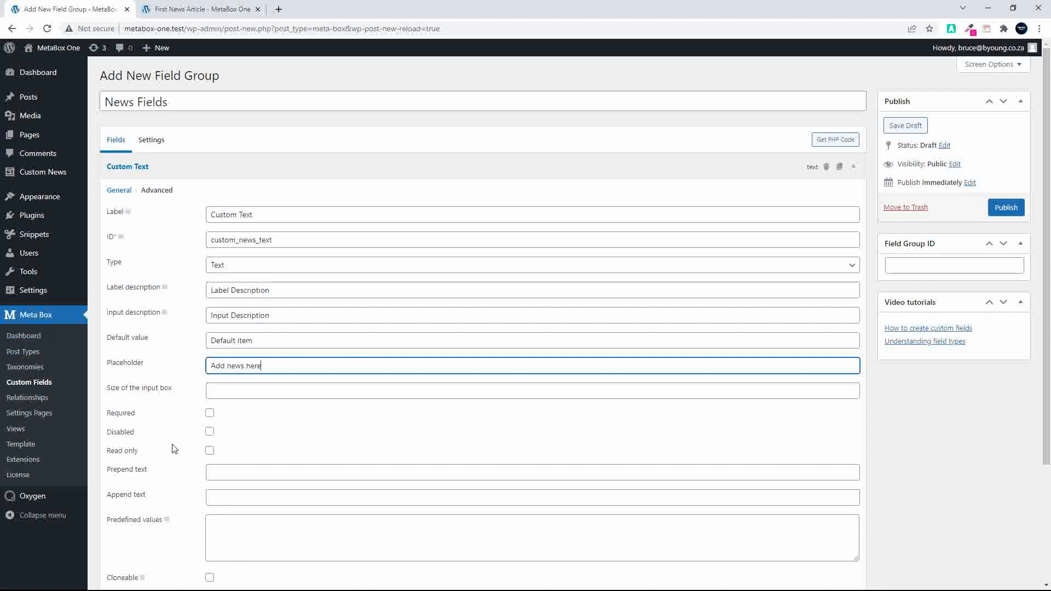
Review the remaining Custom Text field options and publish the News Fields field group
scroll(167, 462, down, 1)
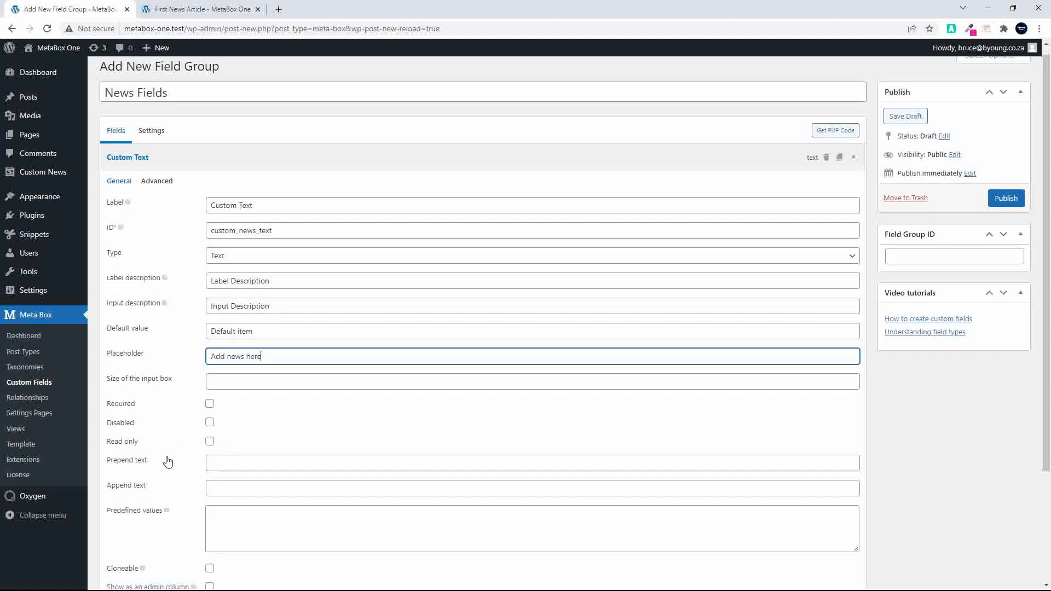
scroll(167, 462, down, 3)
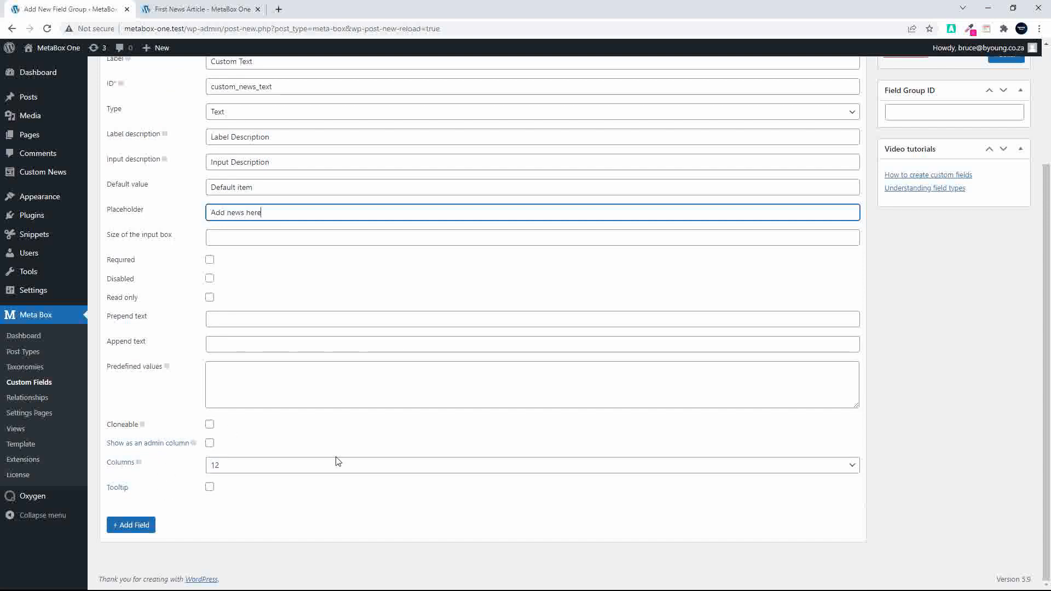
scroll(666, 403, up, 3)
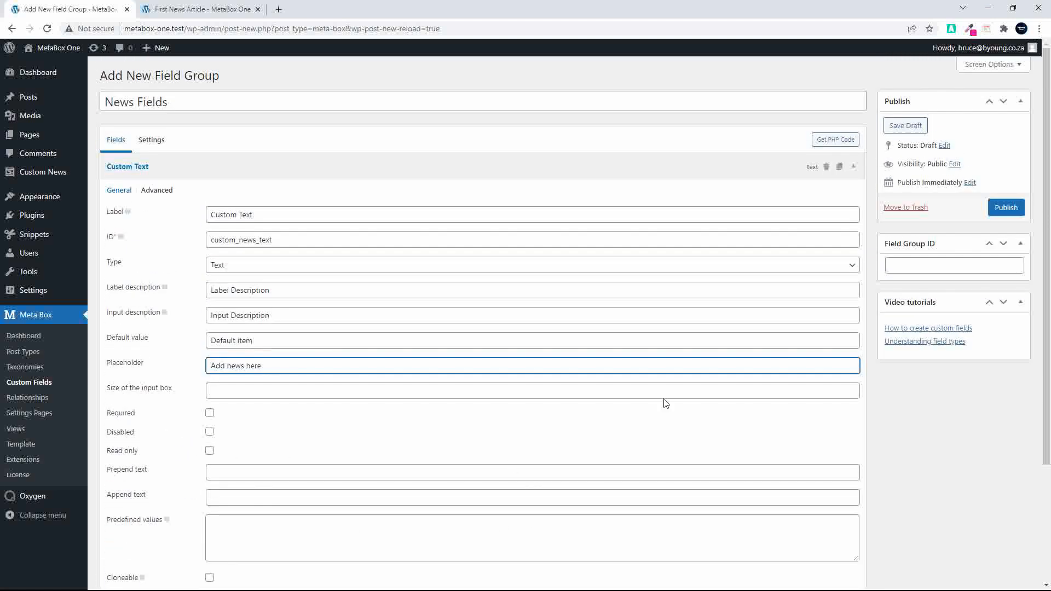
click(1006, 208)
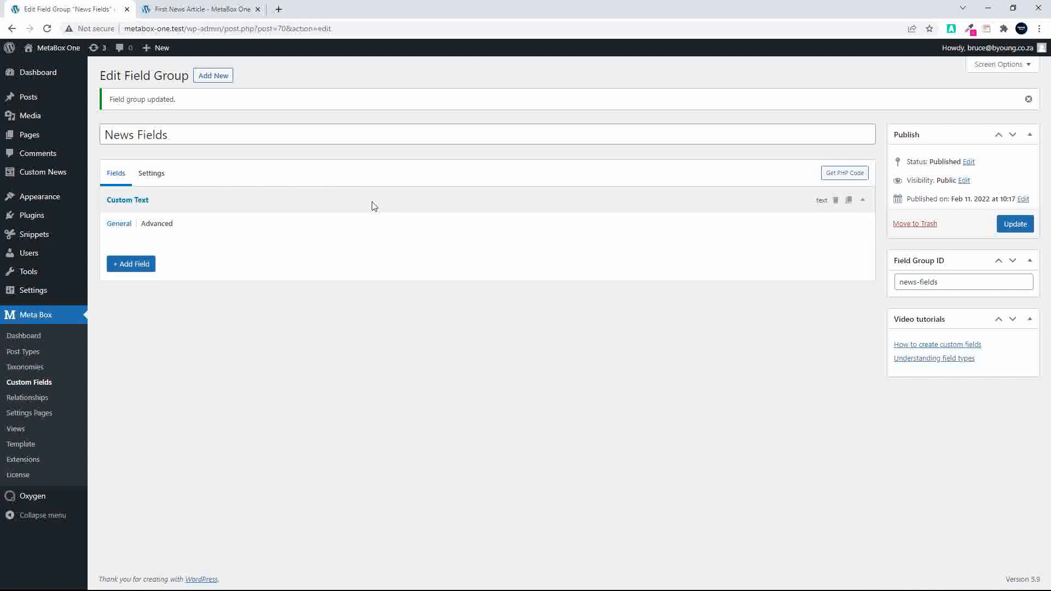
Add a Radio field to the News Fields group with the label "Make a Choice" and the ID make_a_choice
click(373, 201)
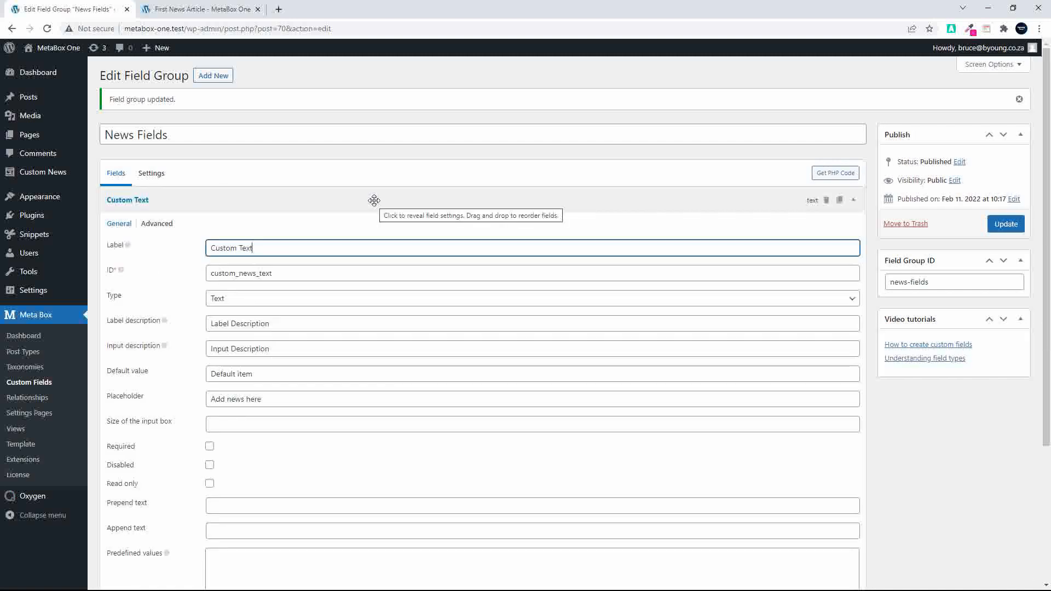
click(855, 204)
click(132, 231)
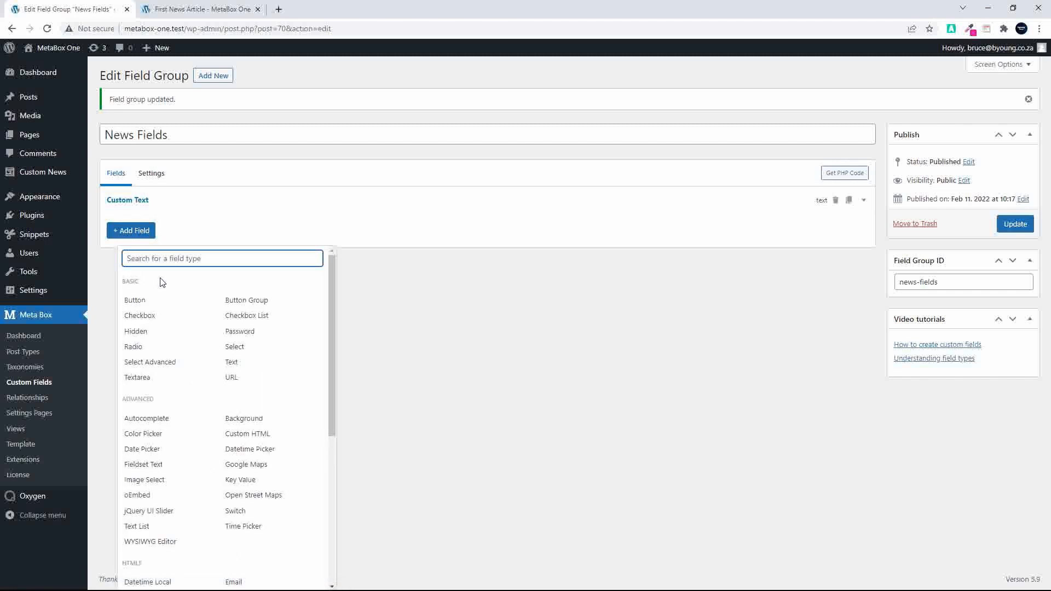
click(133, 348)
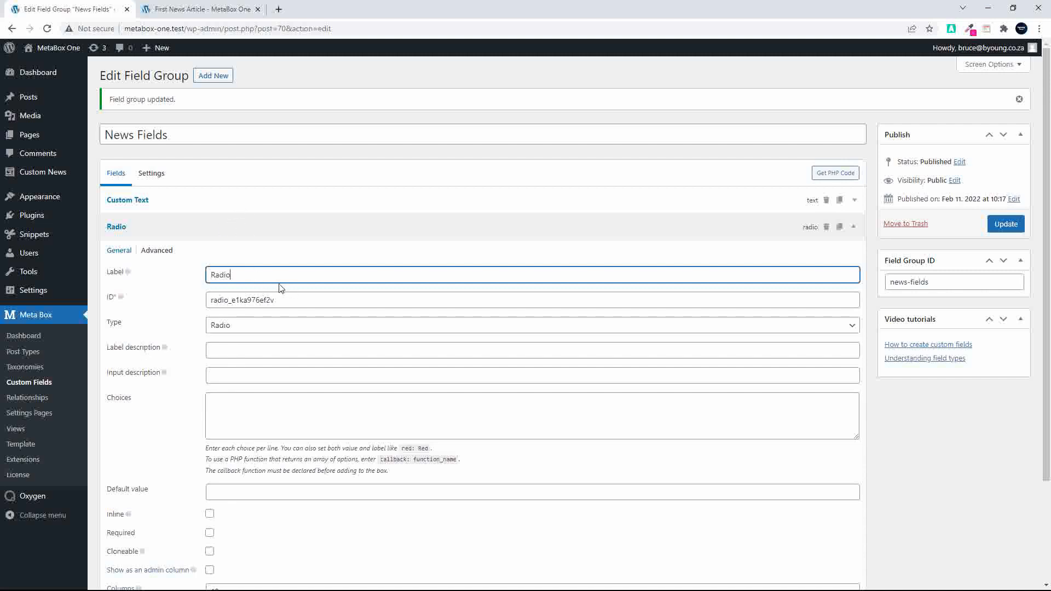
key(BackSpace)
key(BackSpace)
key(BackSpace)
key(BackSpace)
key(BackSpace)
text(Make a Choice)
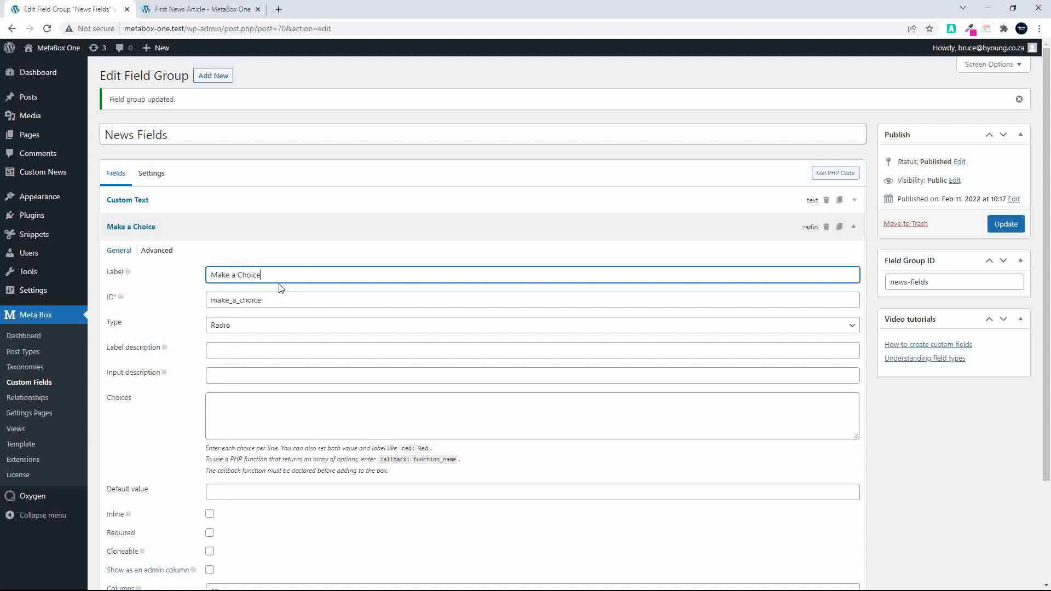
key(Tab)
text(mak)
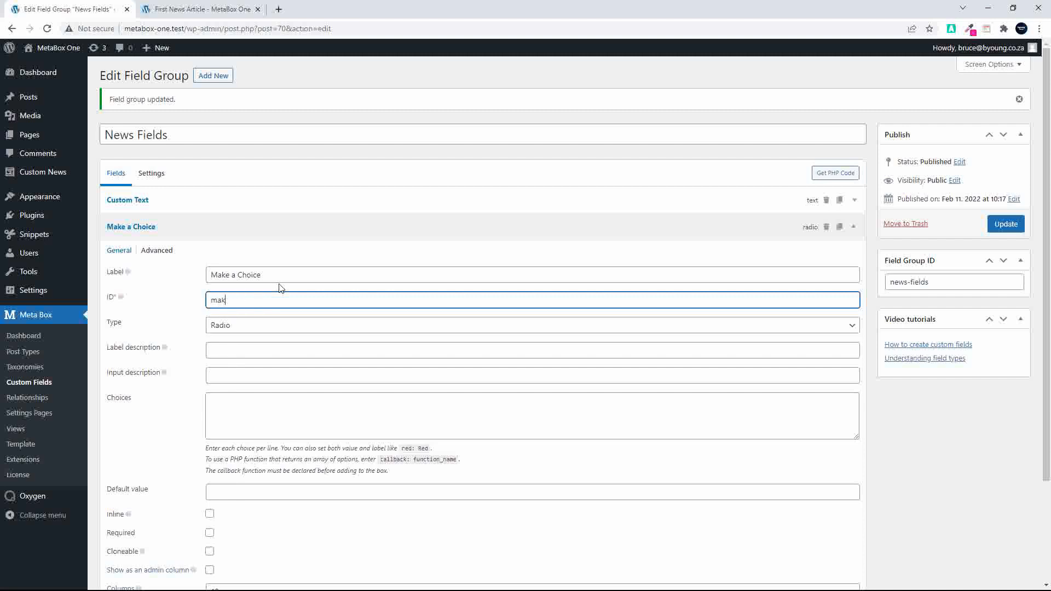
text(e_a_choice)
Enter "Choice Description" as the radio field's label description and "Choice Input Description" as its input description
click(229, 349)
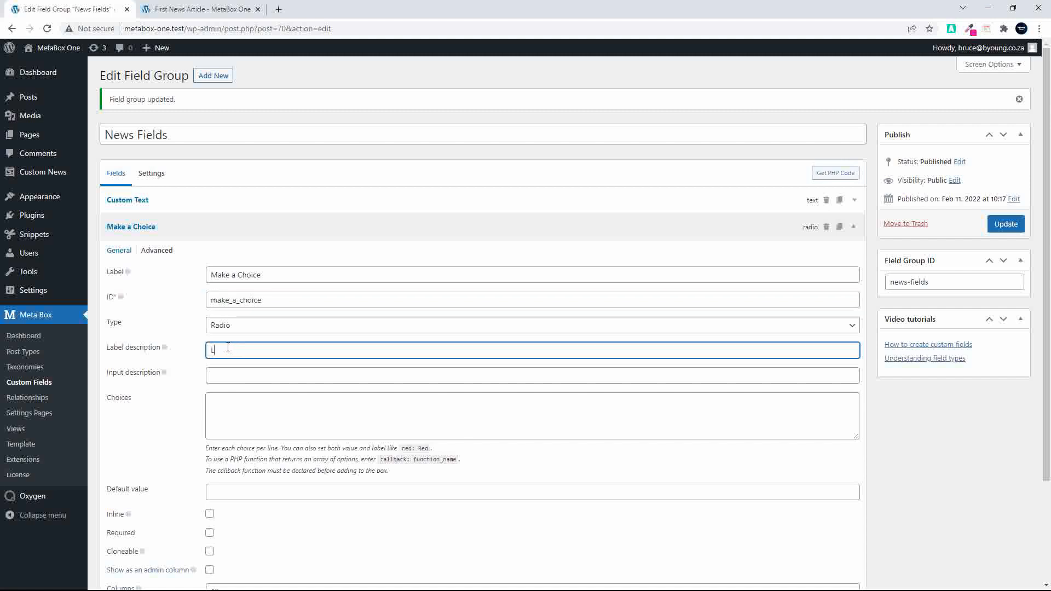
text(Choice Description)
click(239, 373)
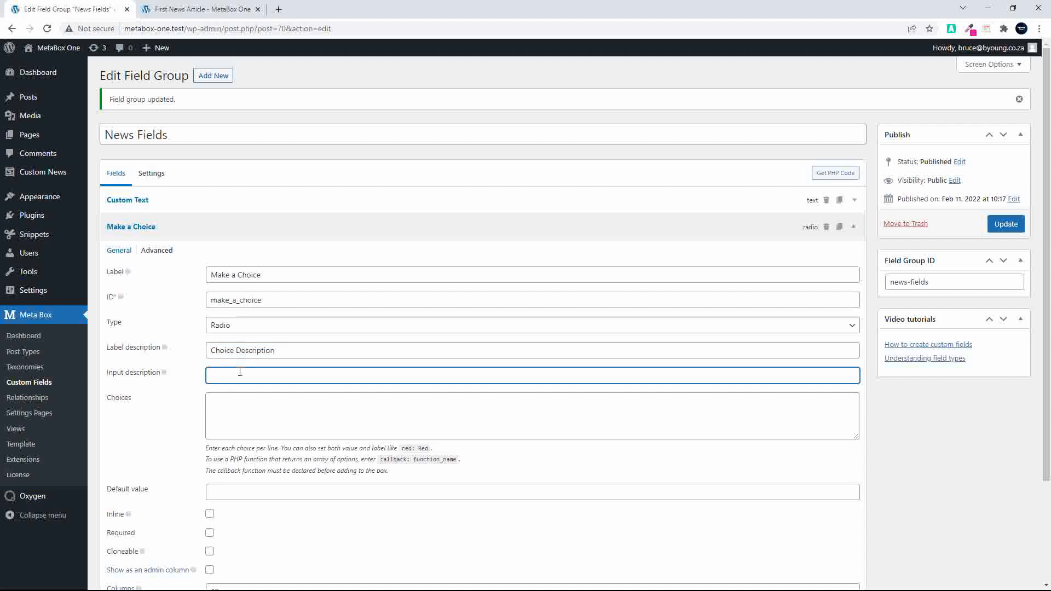
text(Choice Input)
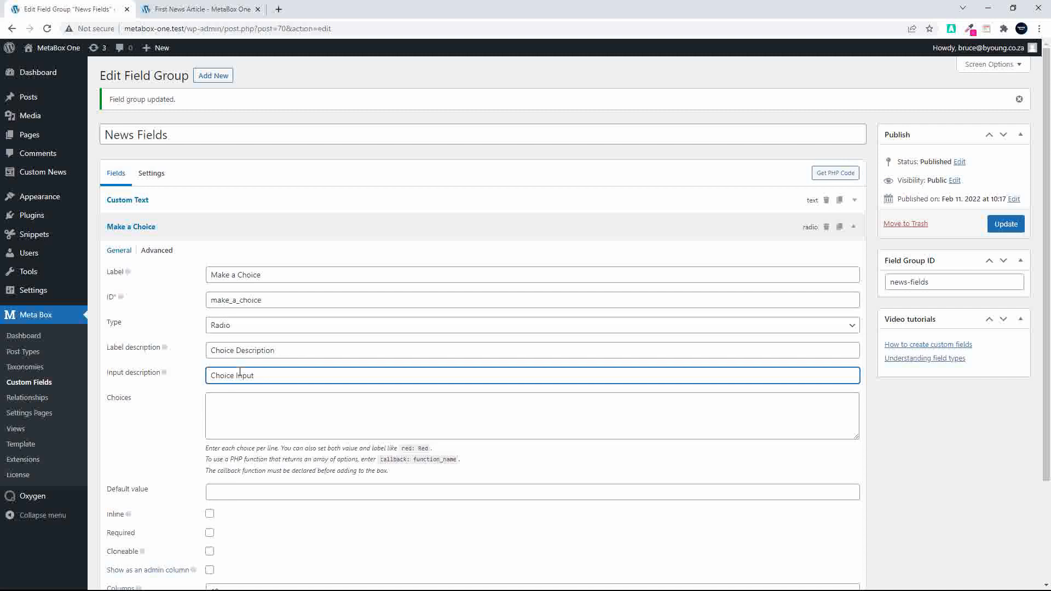
text( Descritpion)
key(BackSpace)
key(BackSpace)
key(BackSpace)
text(iption)
Define the radio field's choices on separate lines as "one: One", "two: Two" and "three: Three"
scroll(227, 368, down, 1)
click(235, 371)
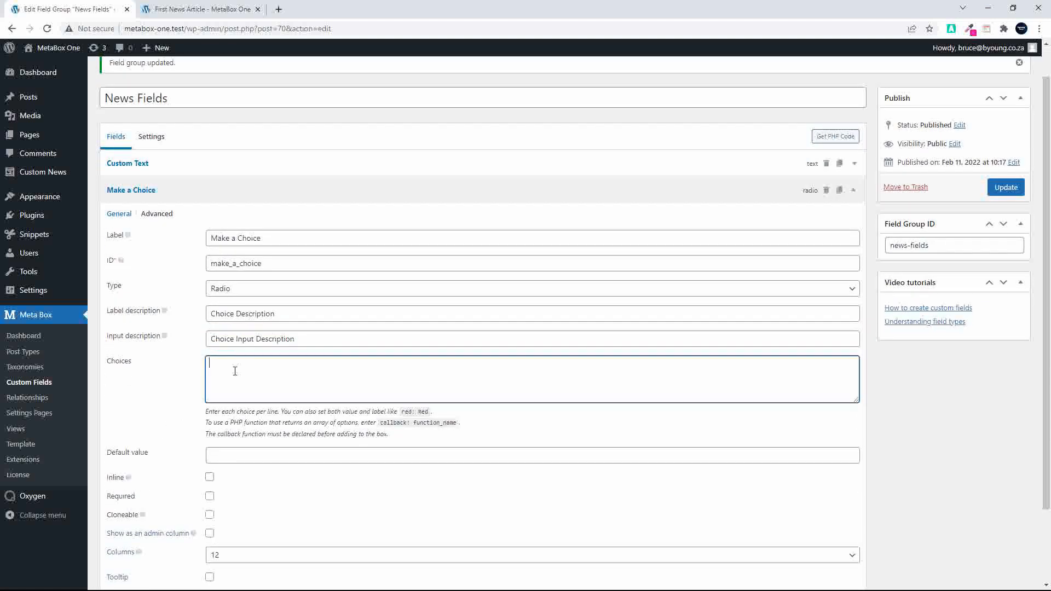
text(one: One)
key(Return)
text(two: )
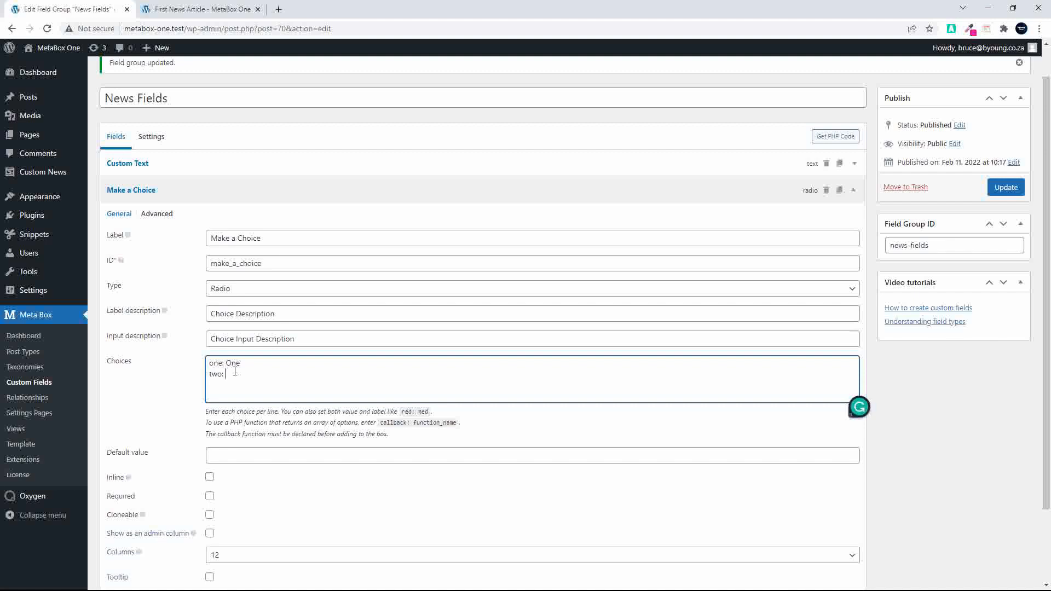
text(Two)
key(Return)
text(three: Three)
scroll(175, 477, down, 2)
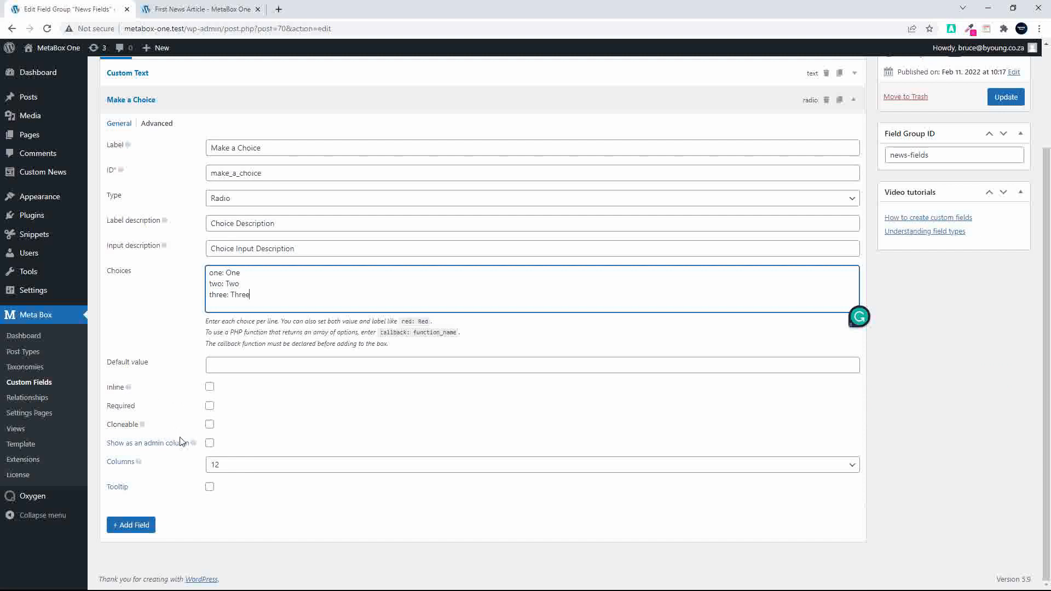
scroll(801, 488, up, 2)
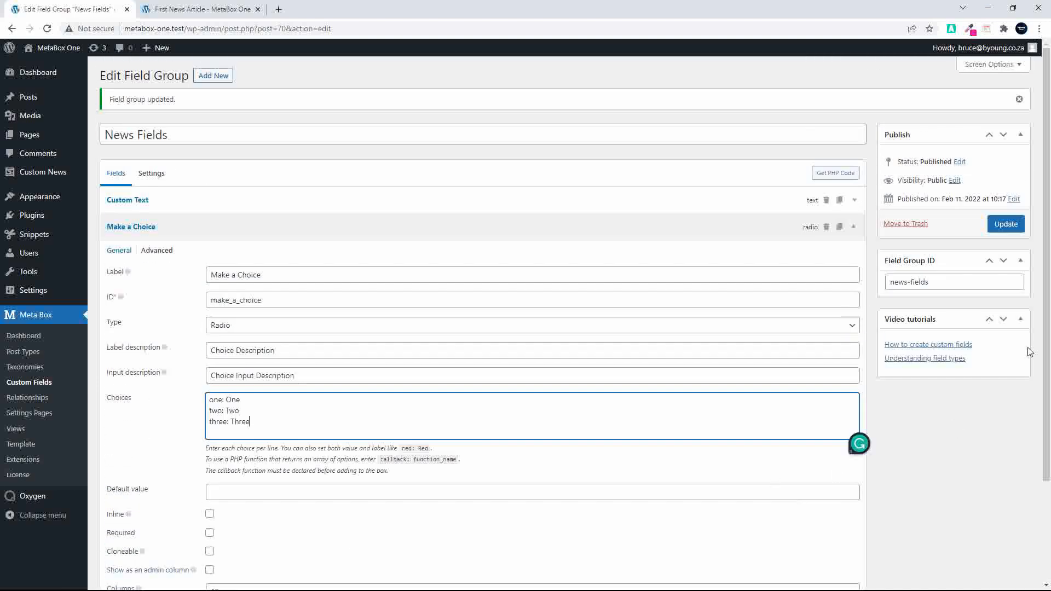
Update the News Fields group and open the First News Article for editing
click(1004, 224)
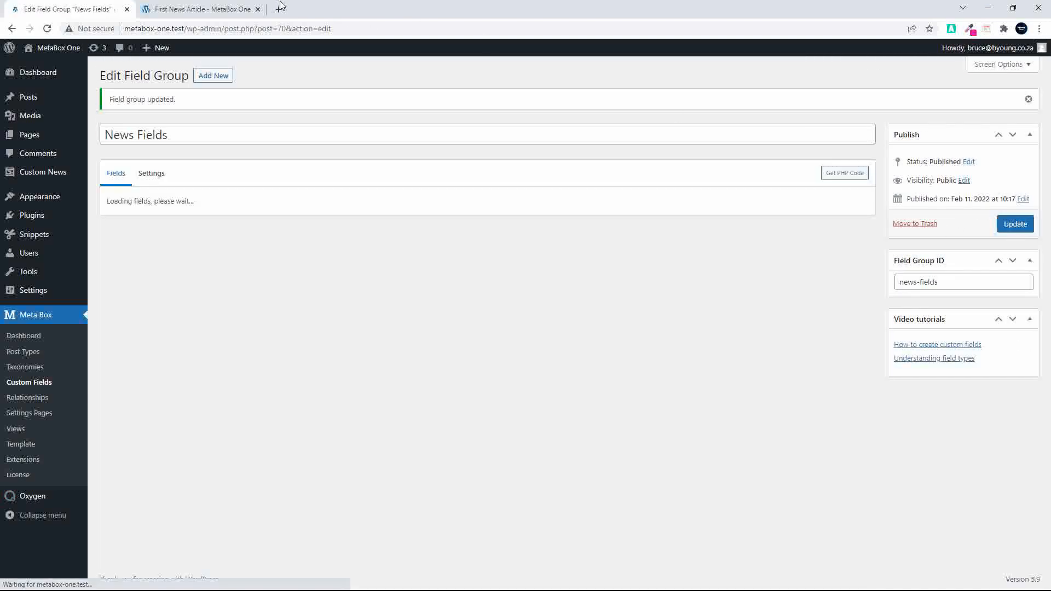
click(188, 10)
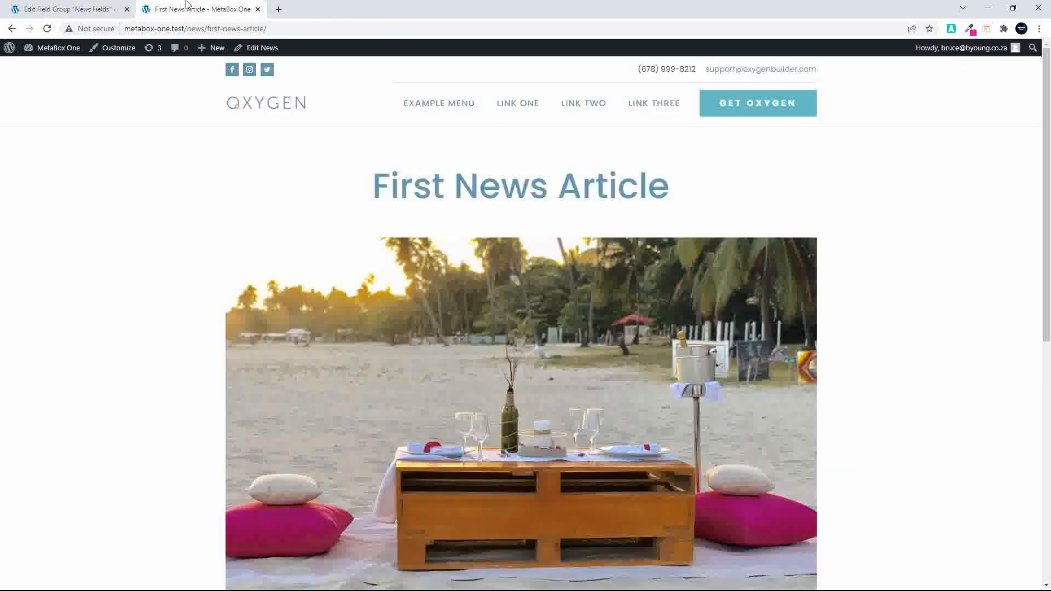
click(262, 48)
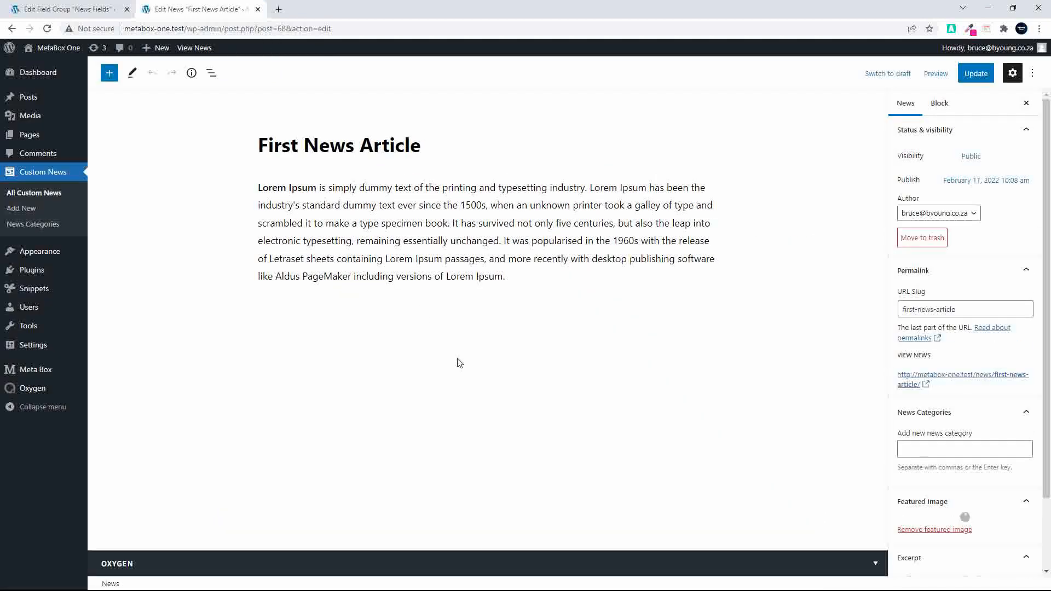
Change the News Fields group's post type location to News (news) only and update the field group
click(63, 10)
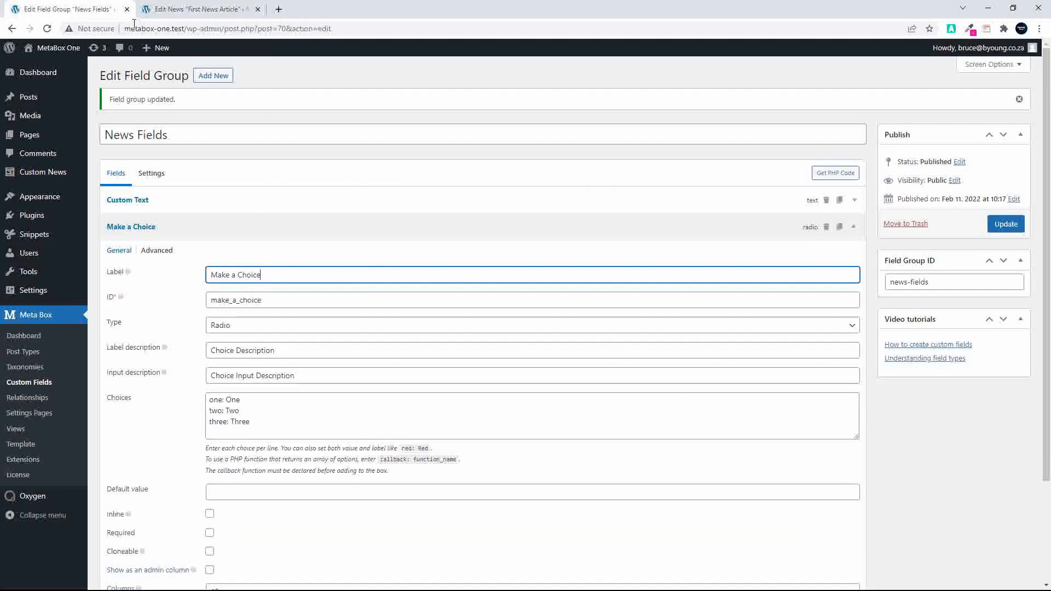
click(853, 227)
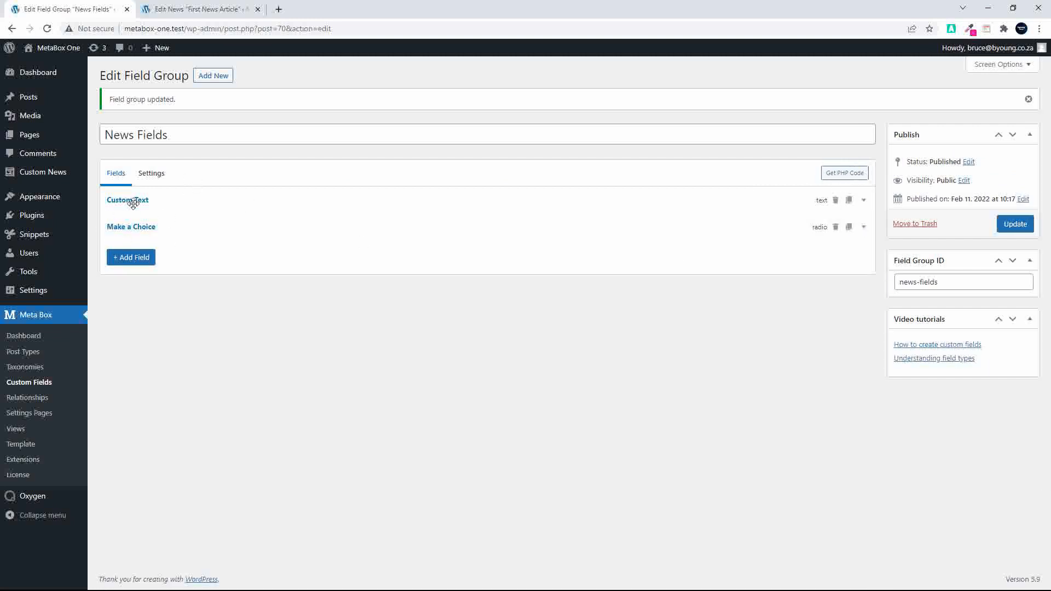
click(151, 177)
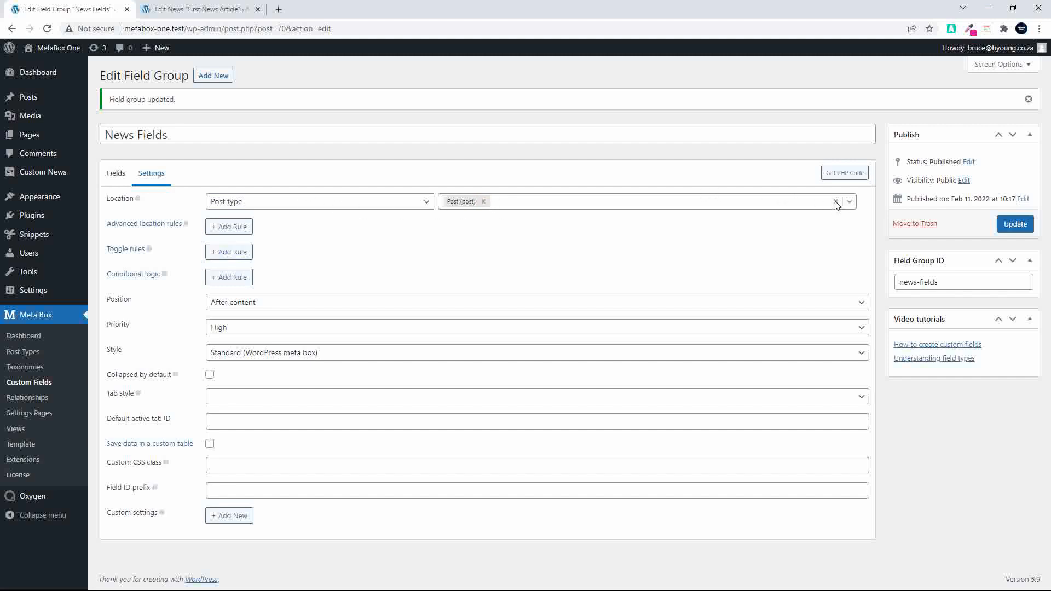
click(482, 201)
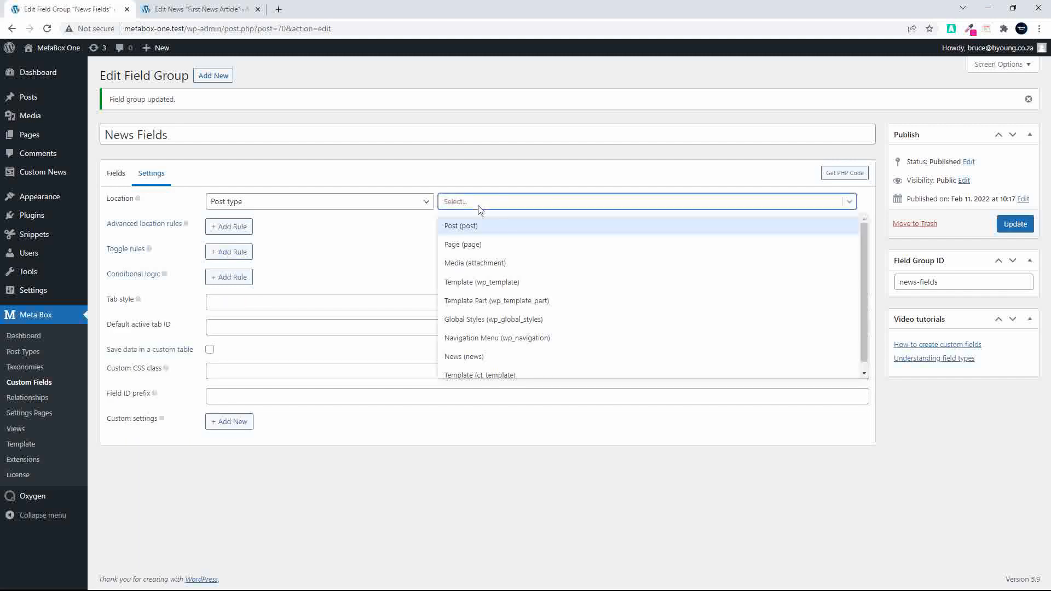
click(464, 357)
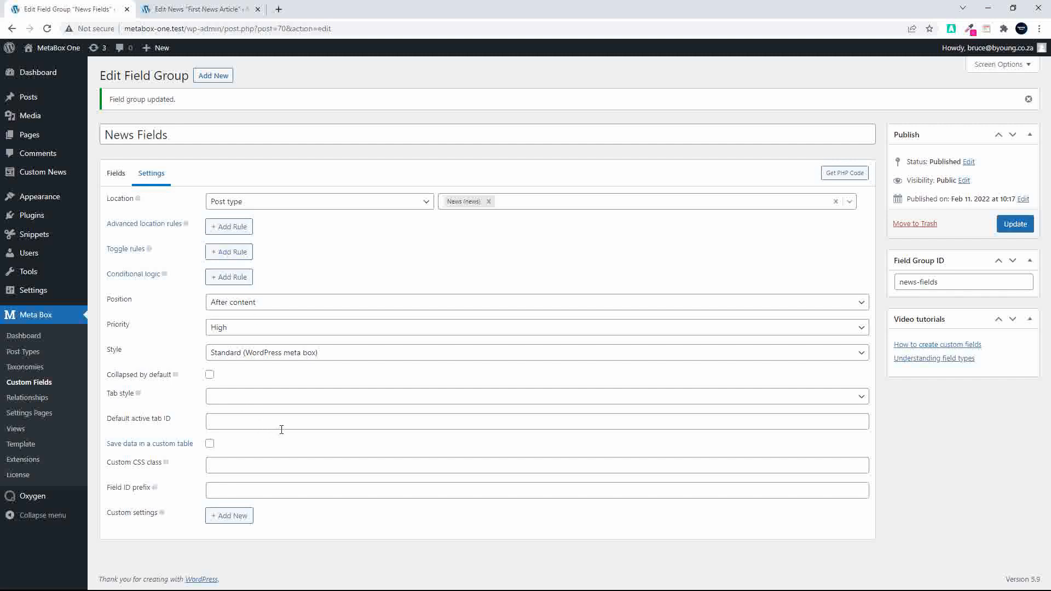
click(1012, 224)
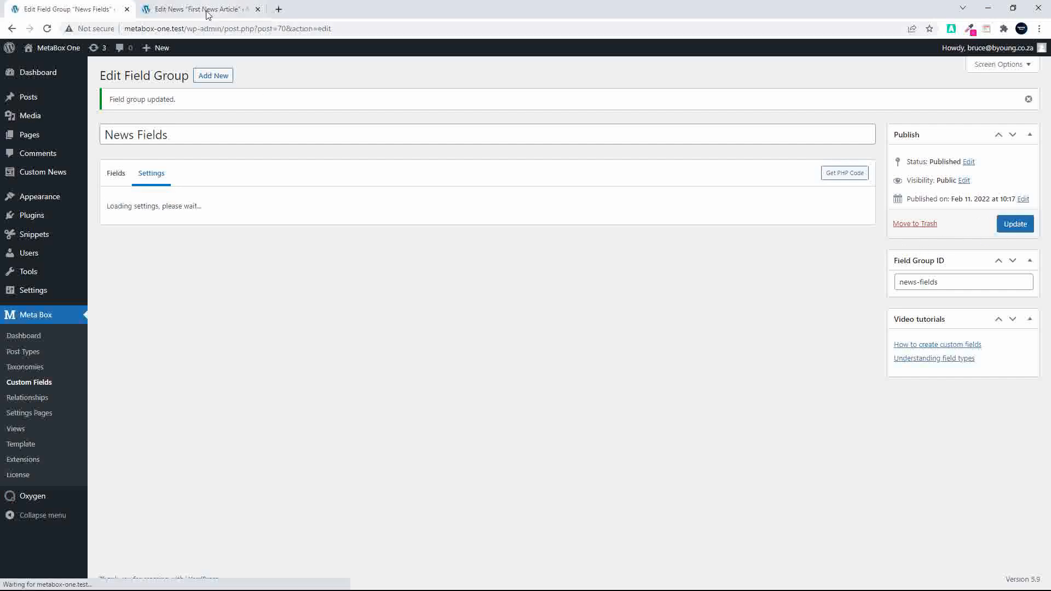
In the First News Article, set Custom Text to "This is the news stuff", choose Two for Make a Choice, and update the post
click(203, 10)
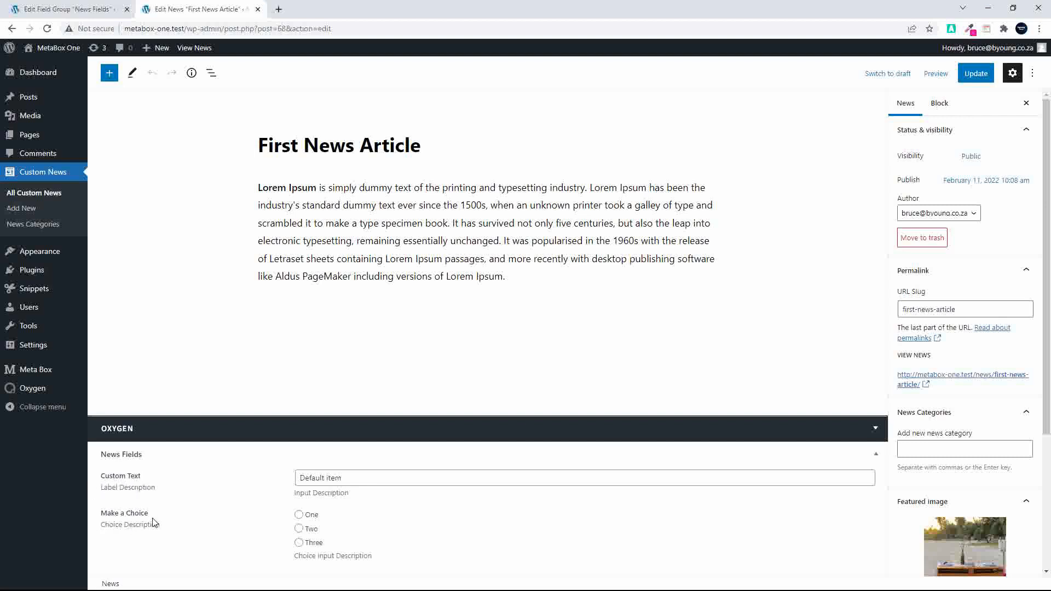
click(352, 478)
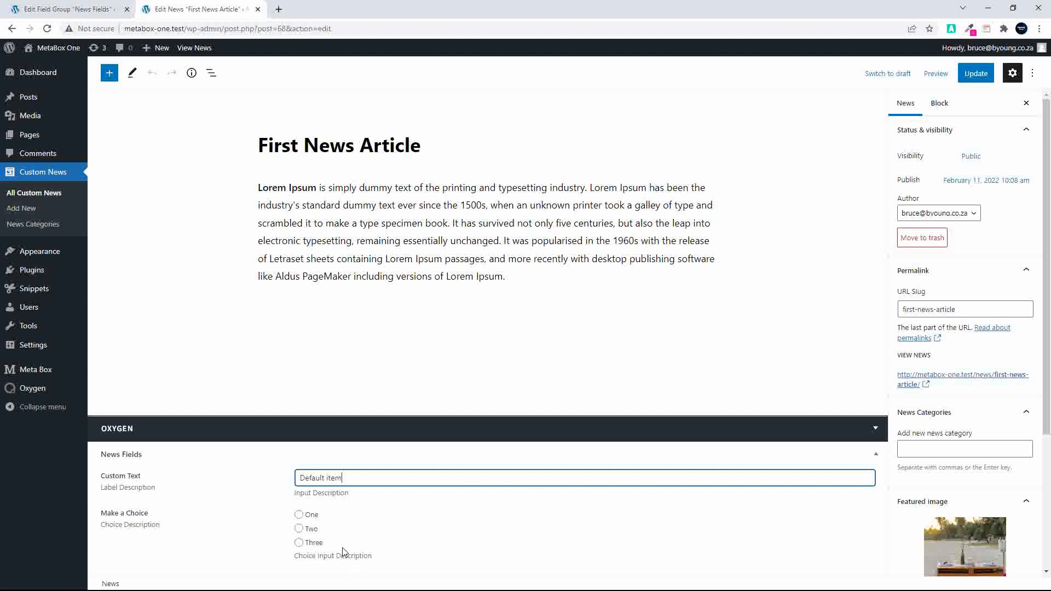
triple_click(369, 479)
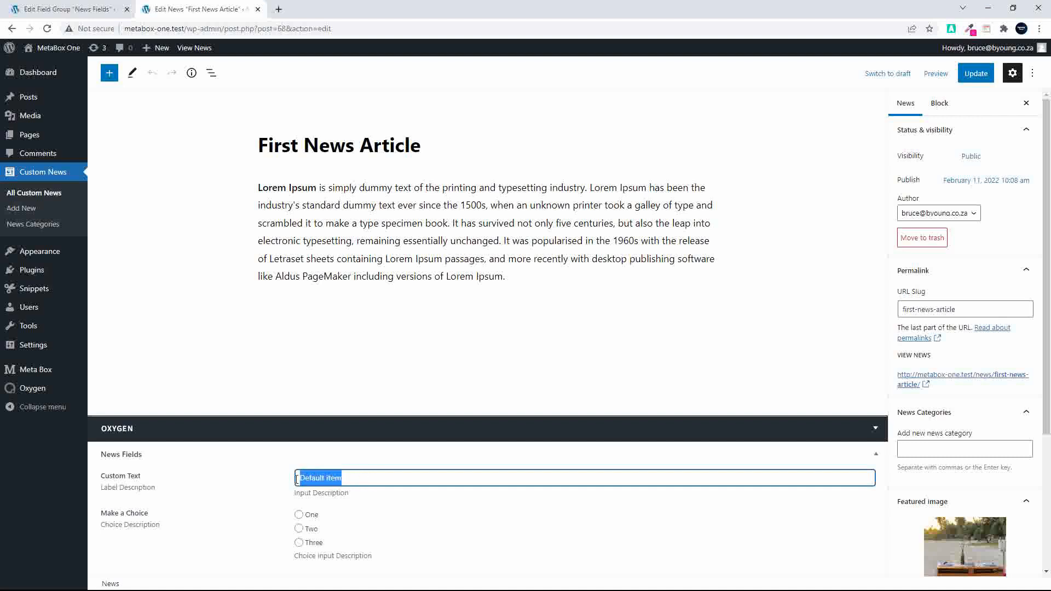
key(BackSpace)
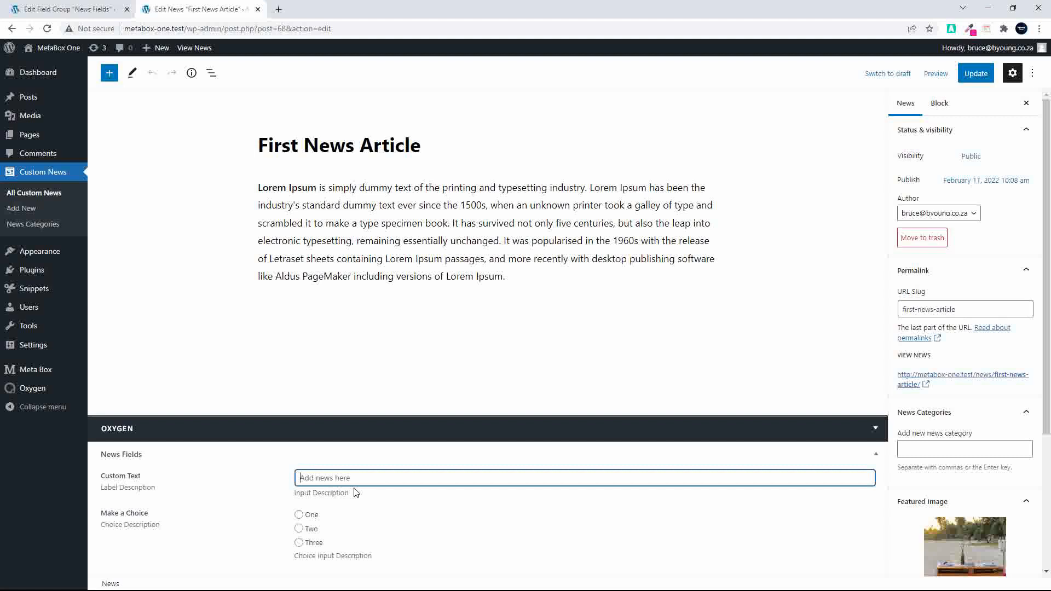
text(This is the news stuff)
click(299, 530)
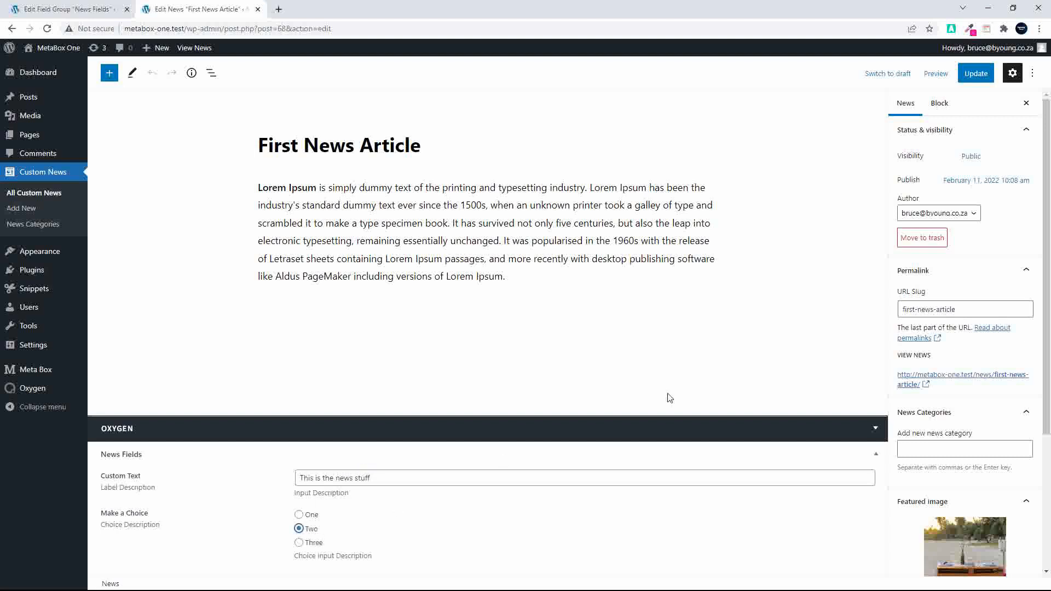
click(973, 75)
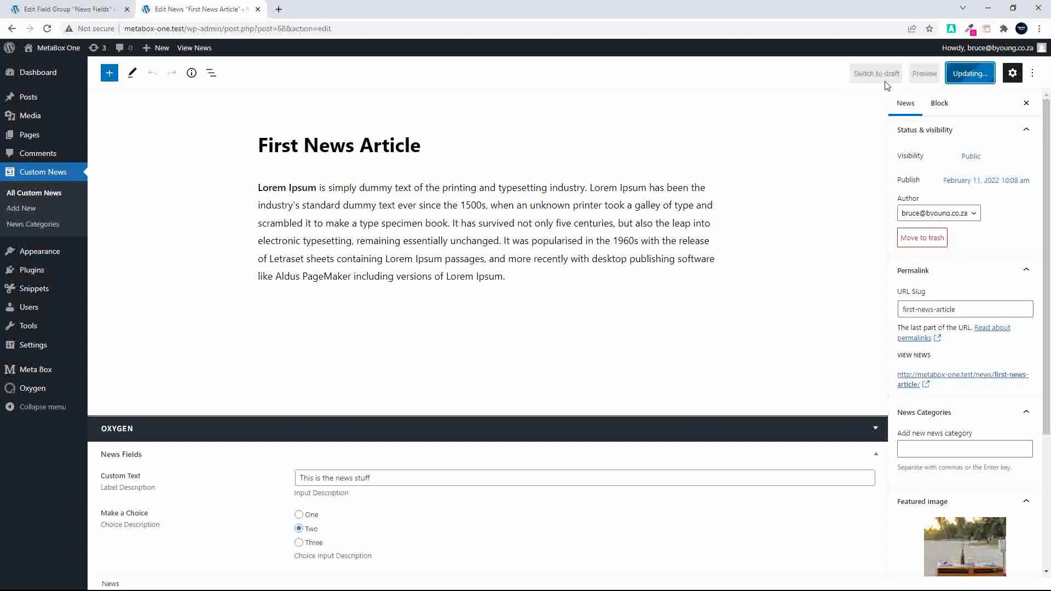
View the published First News Article and check whether the custom field values are on the page
click(193, 49)
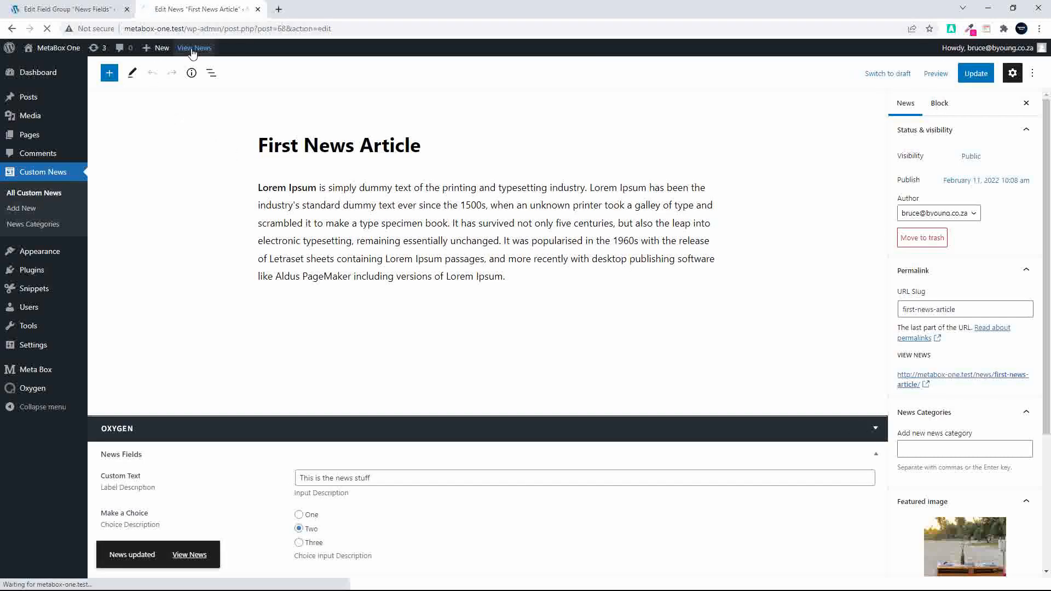
scroll(465, 403, down, 7)
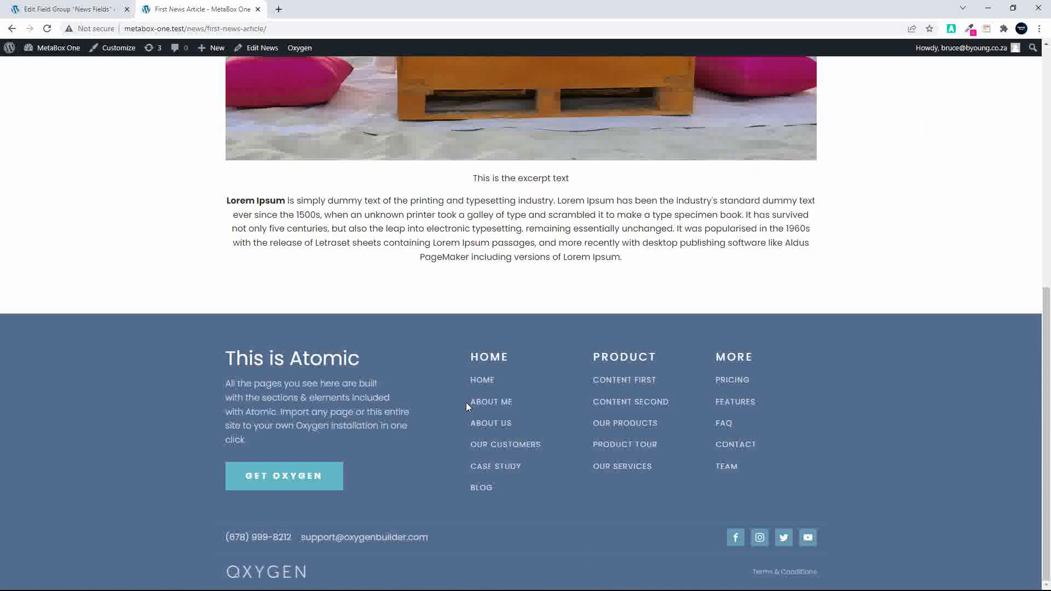
scroll(468, 402, up, 7)
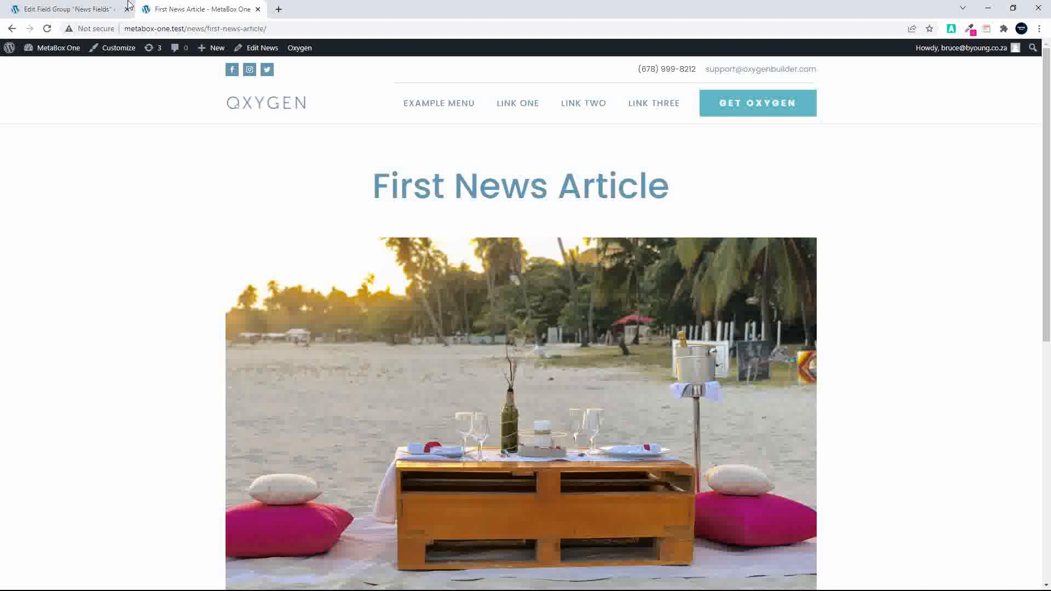
Open the Single News template in the Oxygen editor and go to the content below the featured image
click(83, 9)
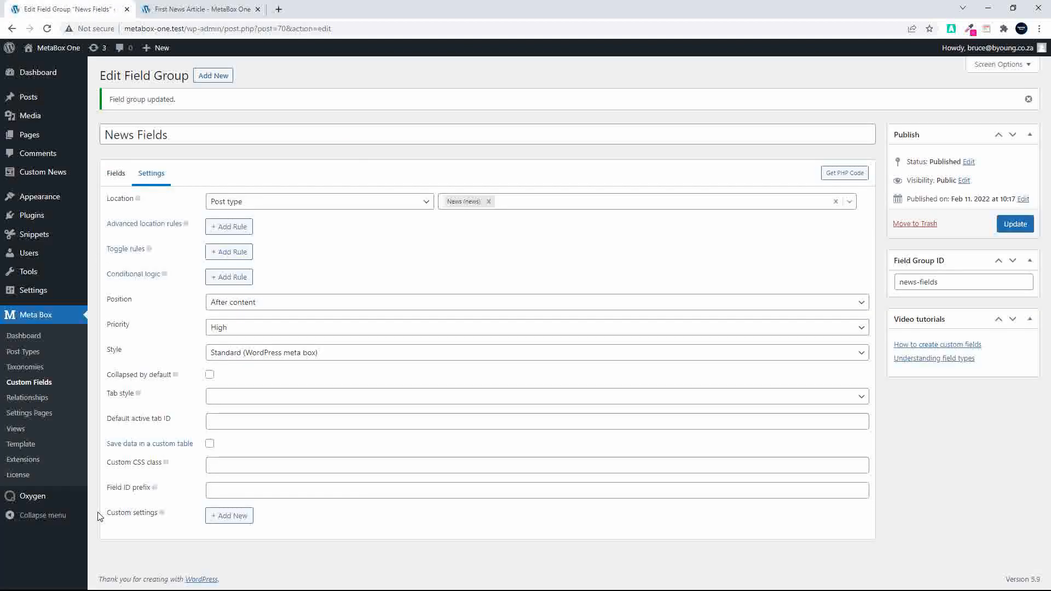
mouse_move(32, 499)
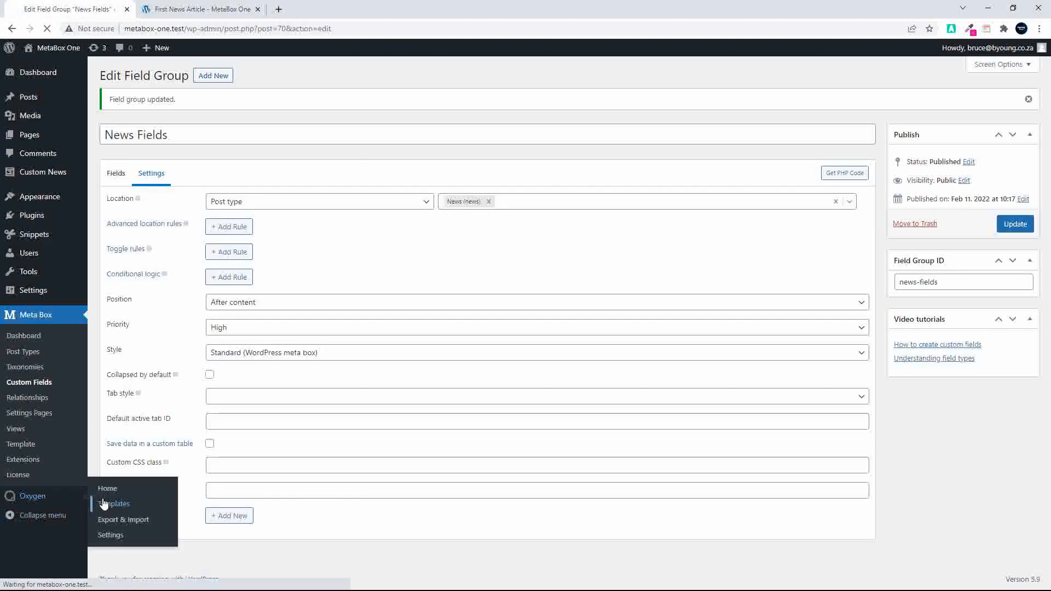
click(113, 504)
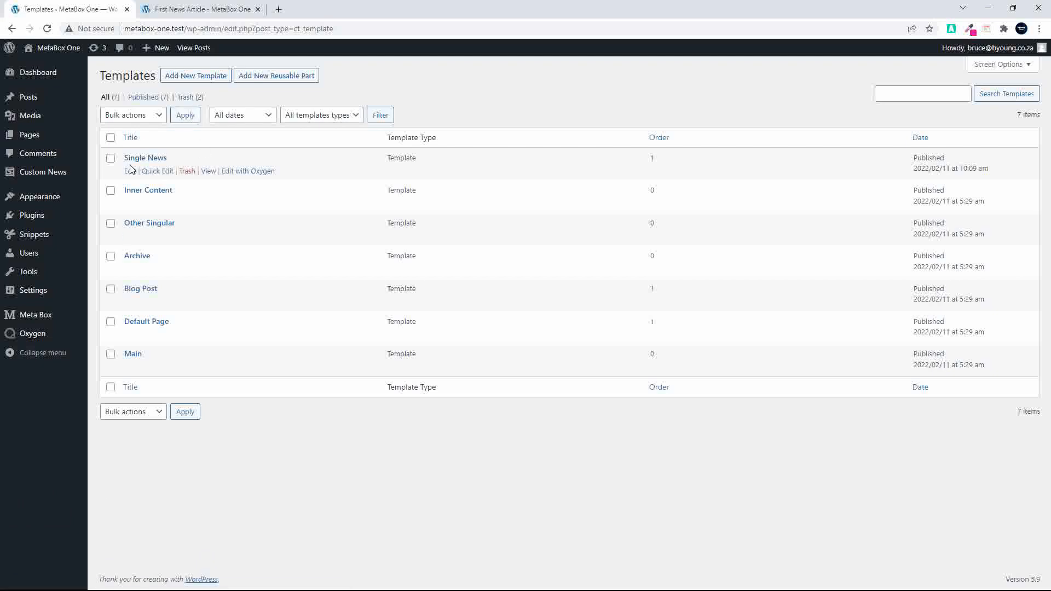
click(254, 171)
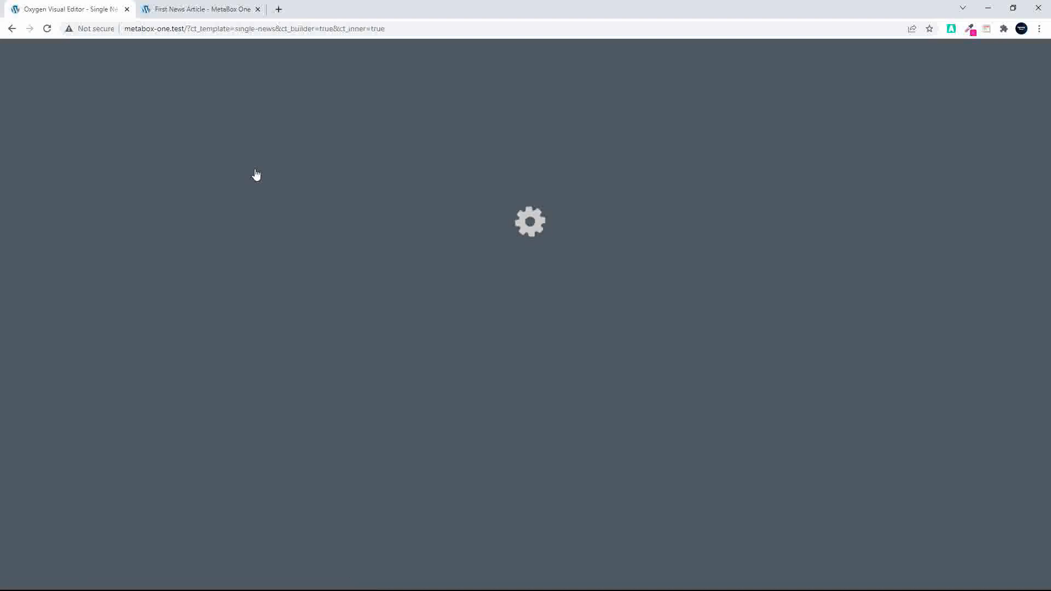
scroll(461, 227, down, 10)
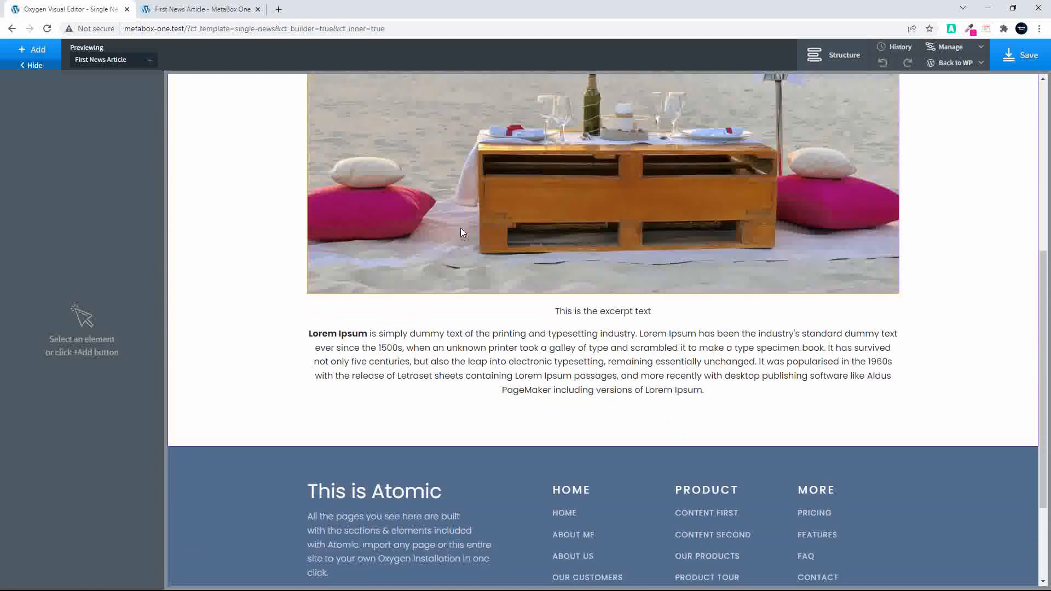
Add a Div after the post content text in the template section and set its width to 60%
click(528, 256)
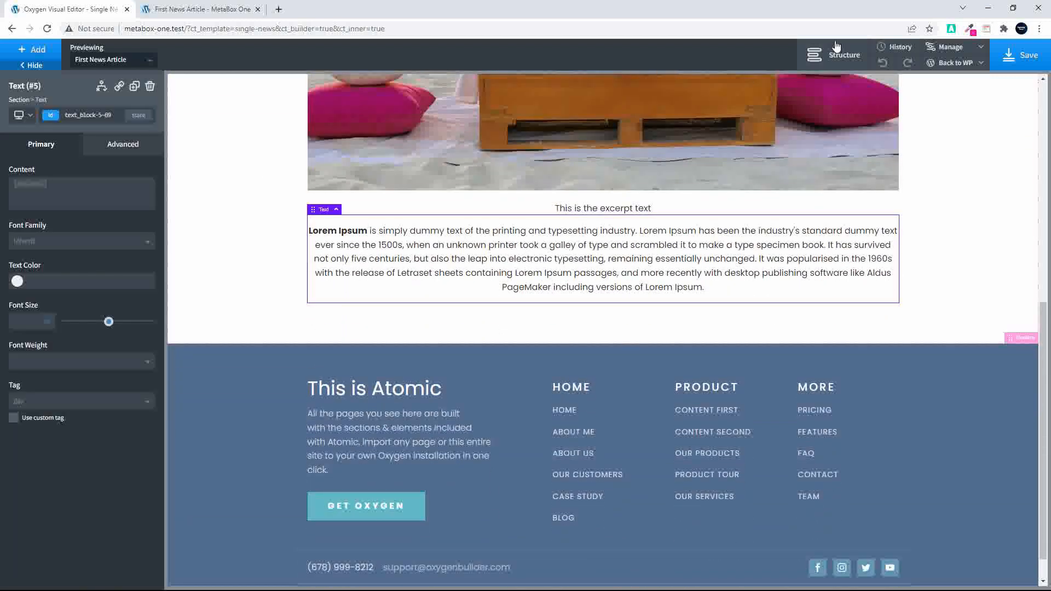
click(857, 54)
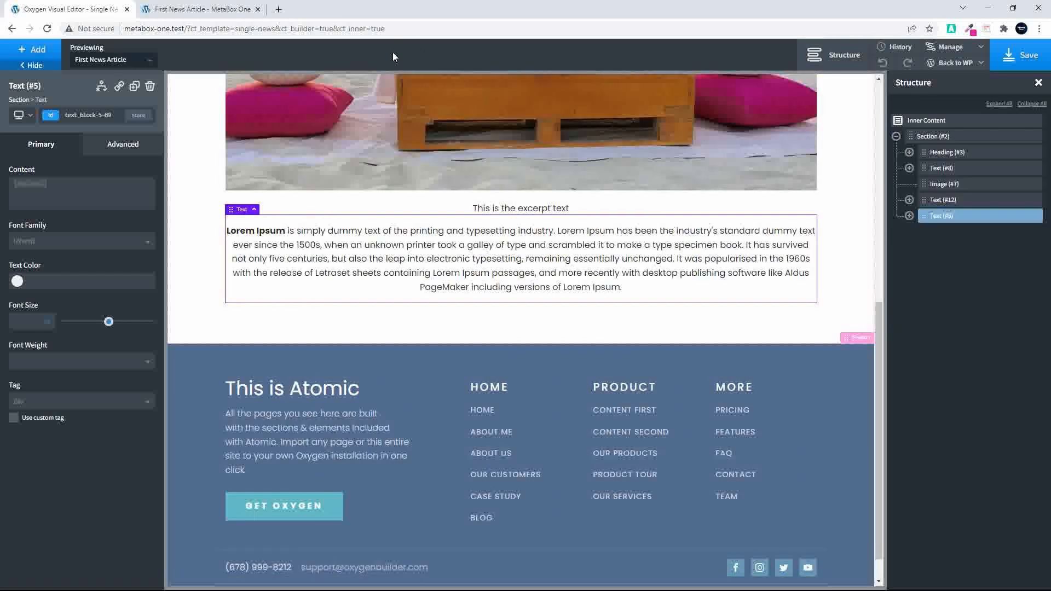
click(31, 51)
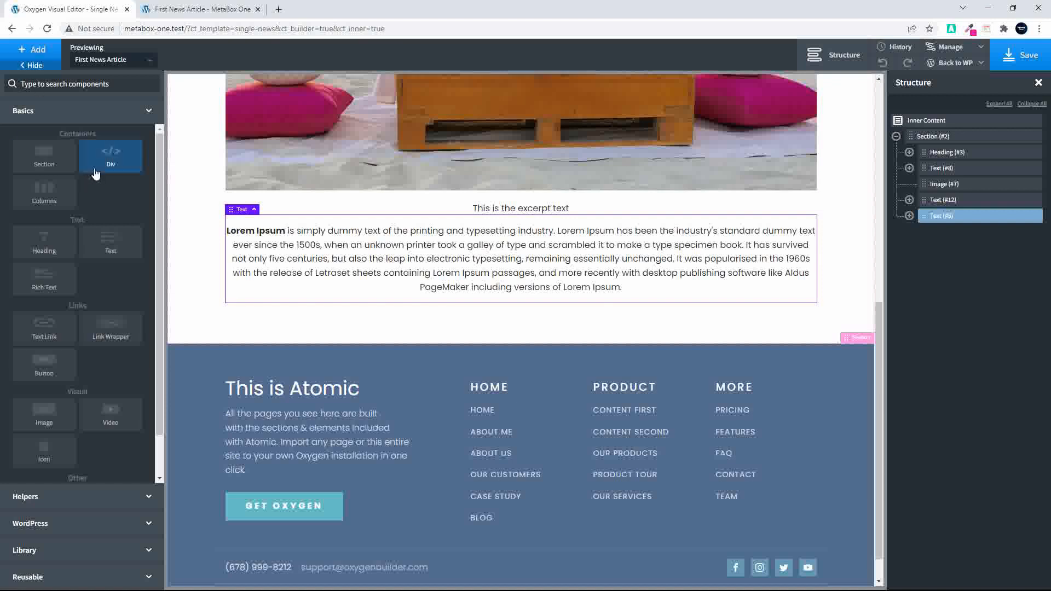
click(110, 157)
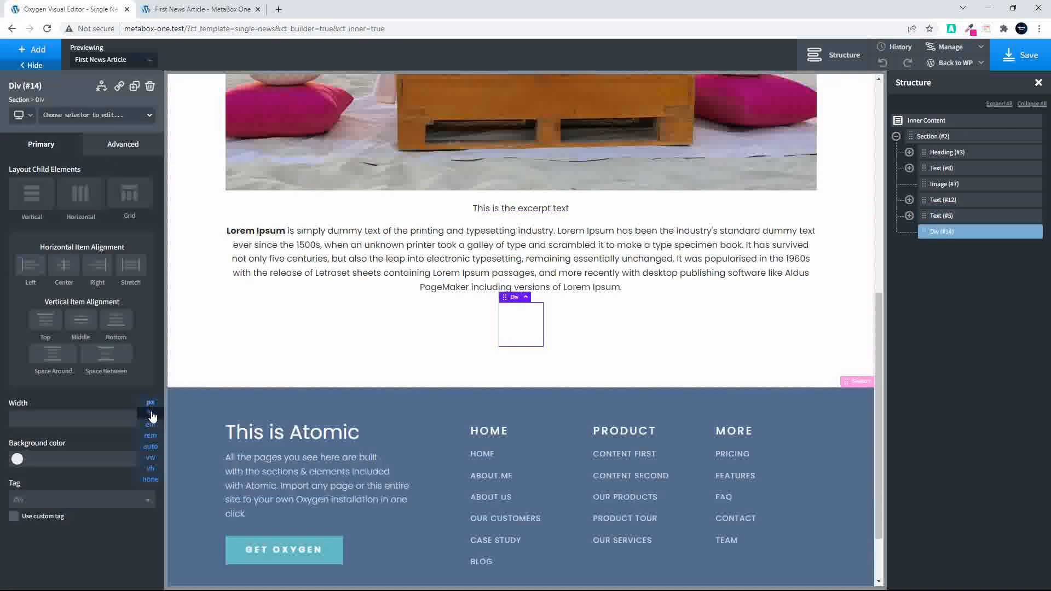
click(150, 418)
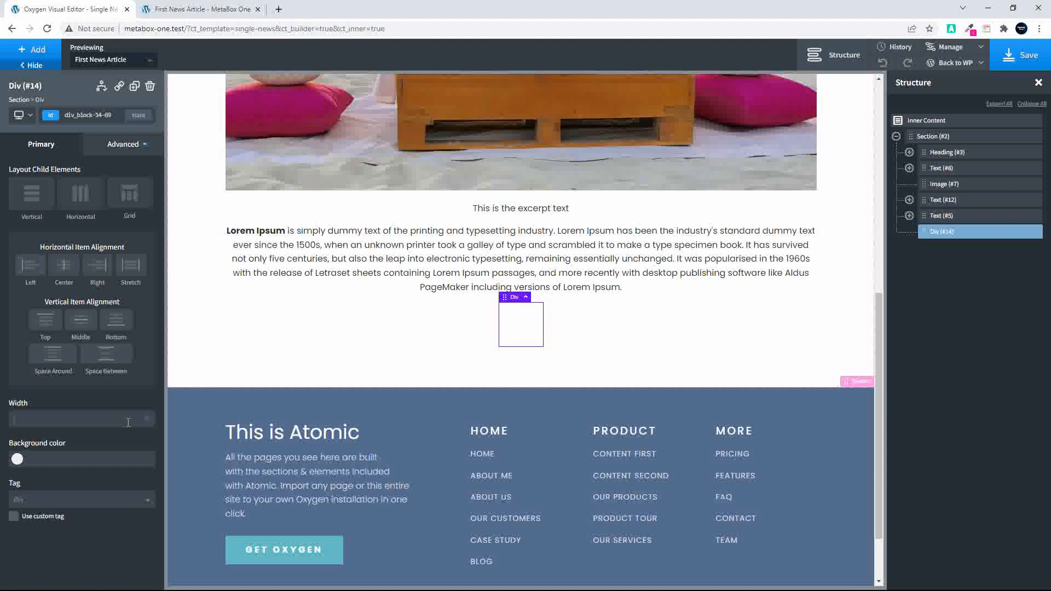
click(128, 422)
text(60)
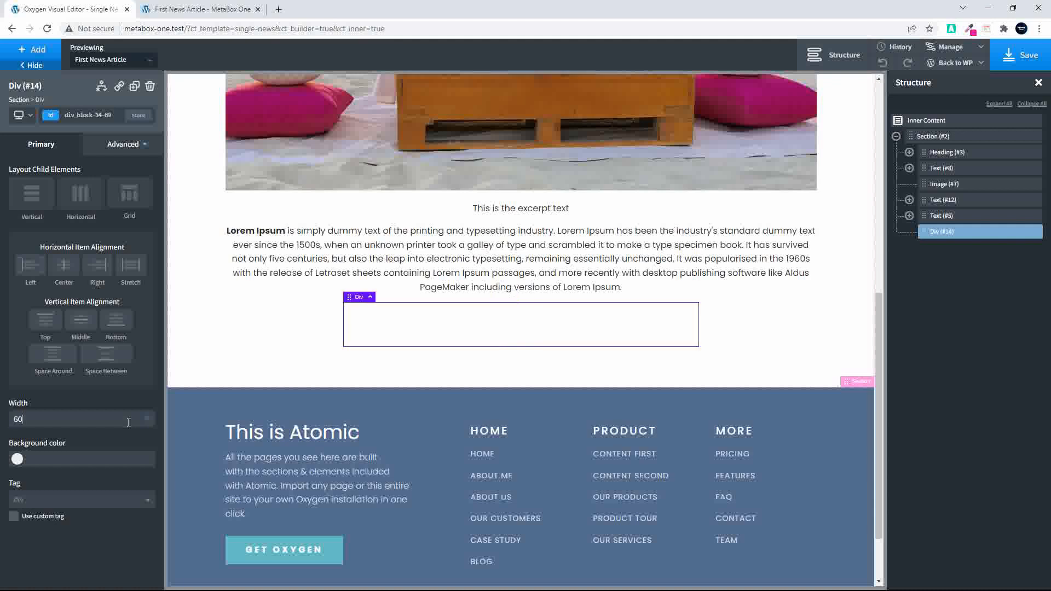
Insert a Columns element with the 40 60 layout inside the new Div
click(33, 49)
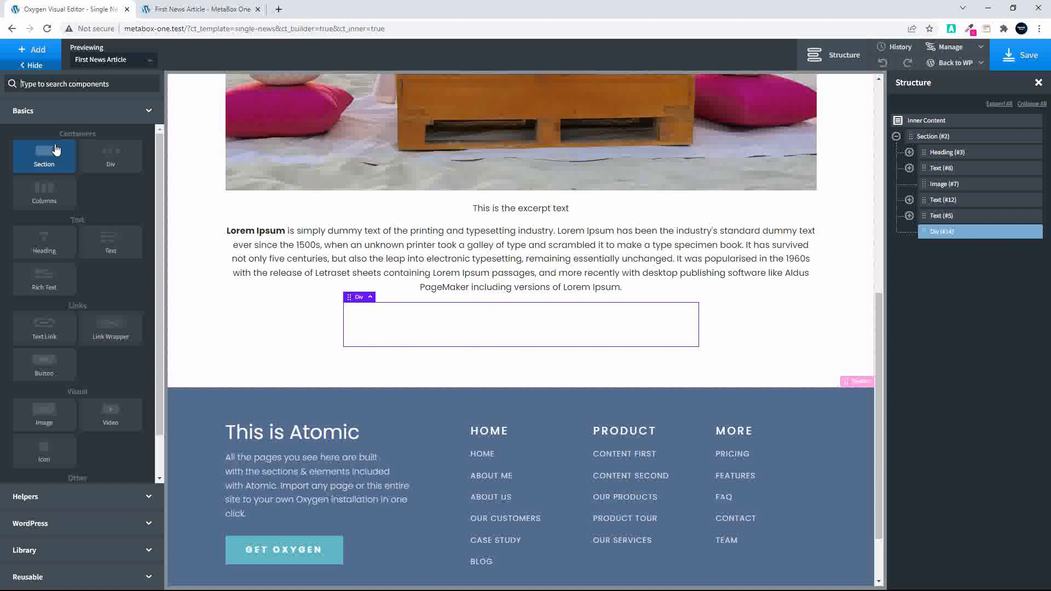
click(46, 189)
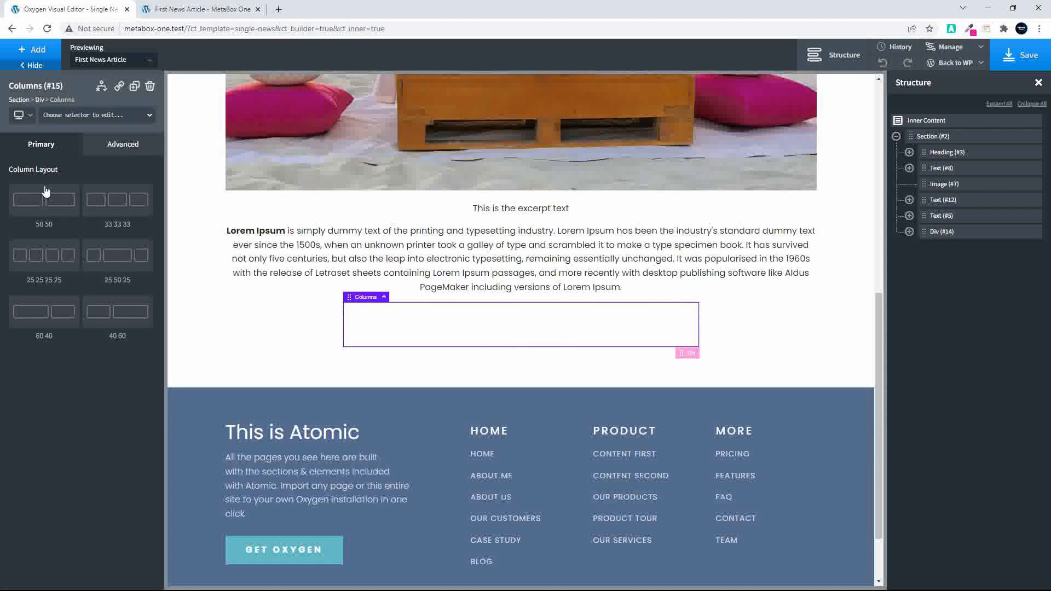
click(105, 311)
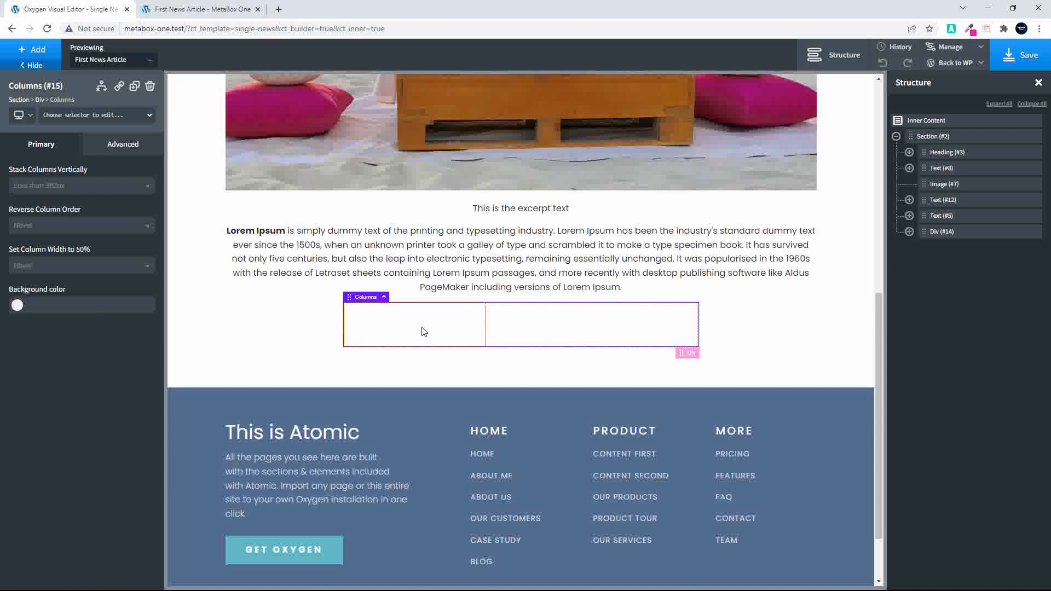
click(405, 327)
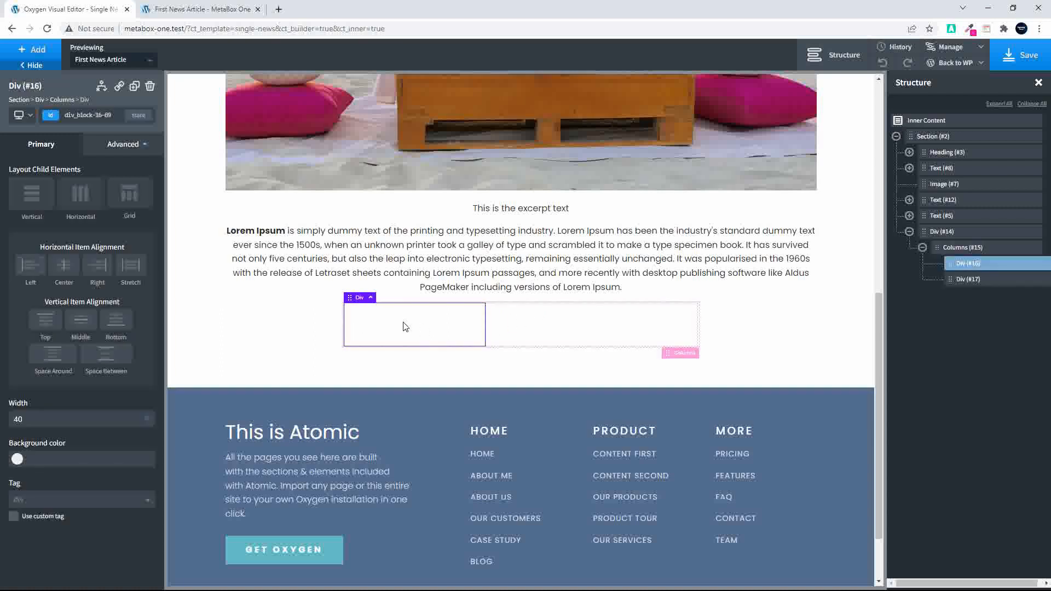
Add a text element to the 60% column and replace its placeholder with the Meta Box field Custom Text as dynamic data
click(540, 337)
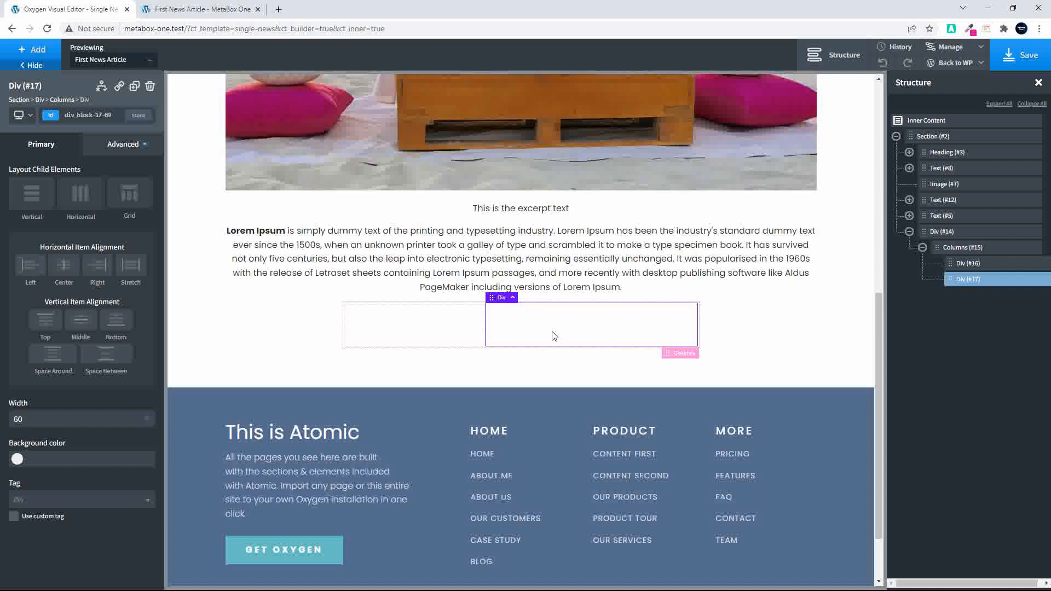
click(19, 50)
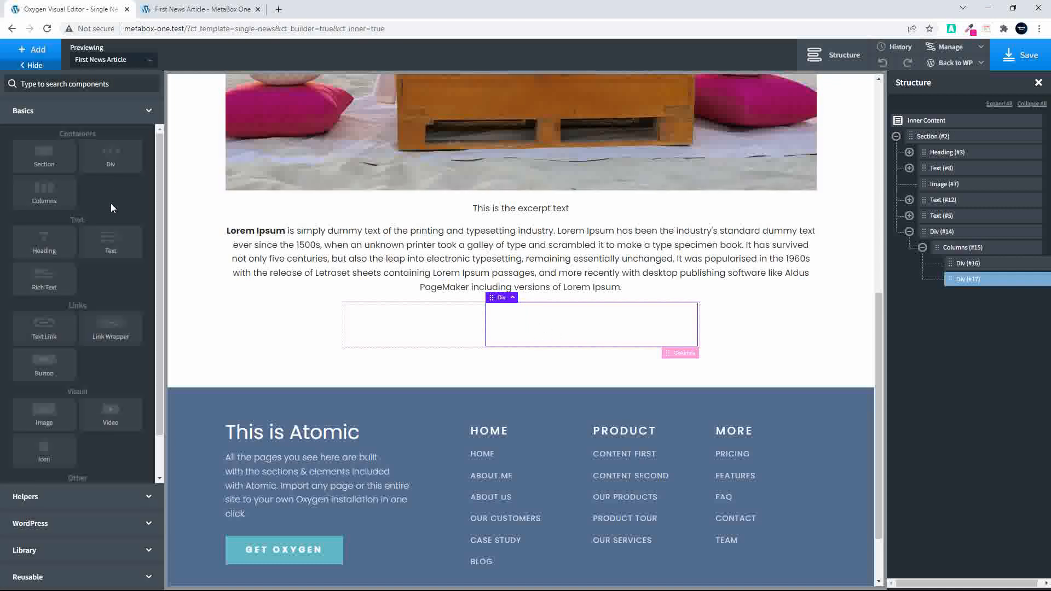
click(105, 241)
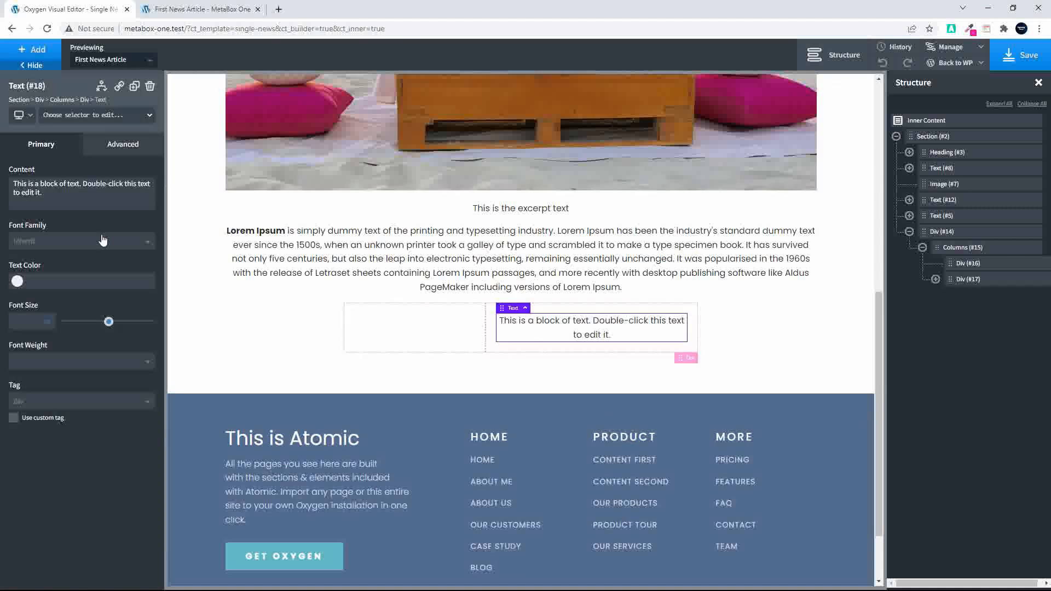
double_click(600, 328)
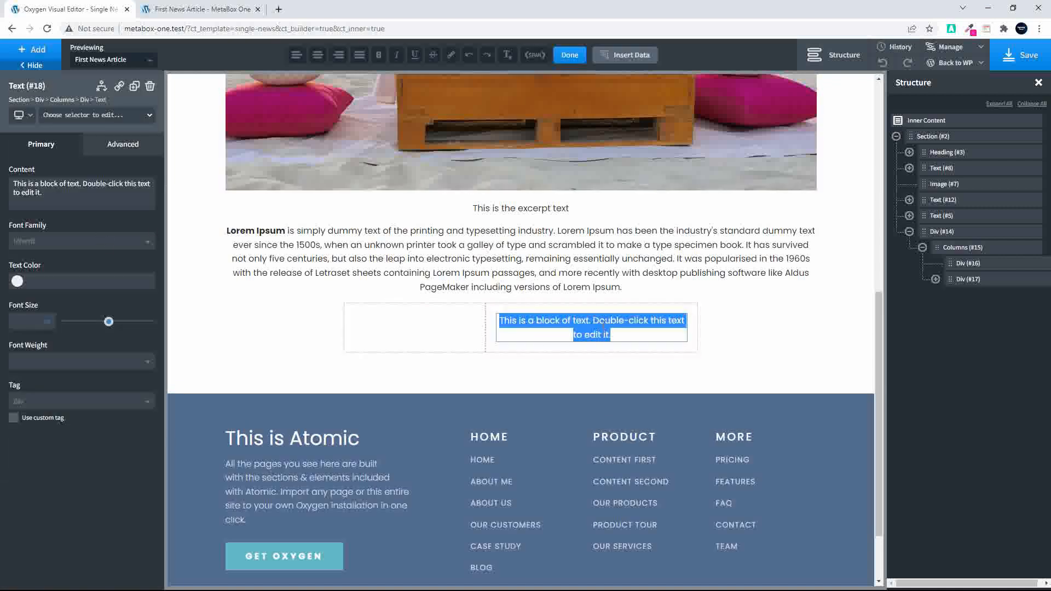
click(633, 55)
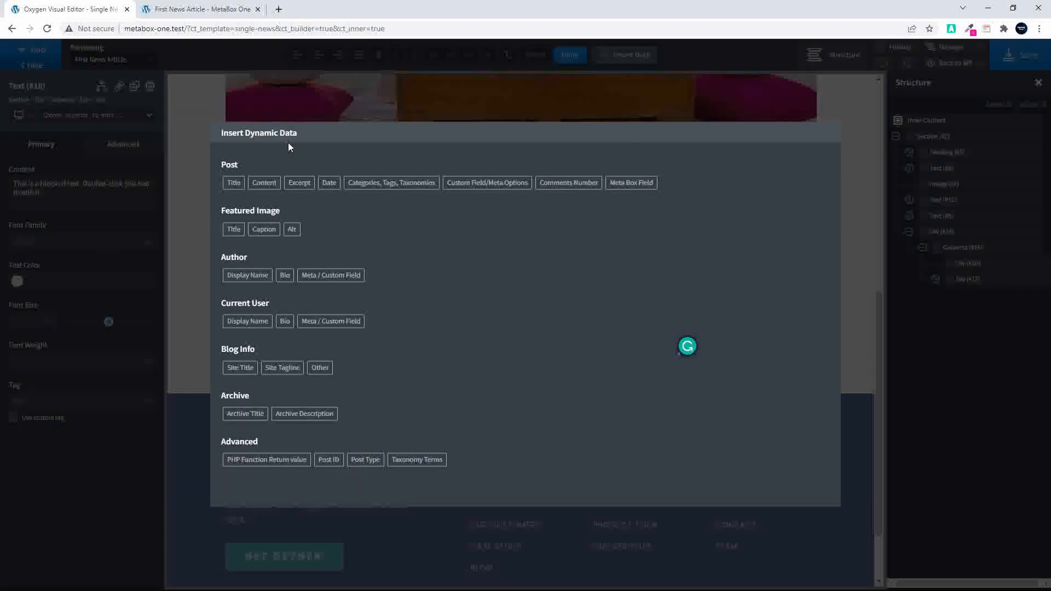
click(640, 189)
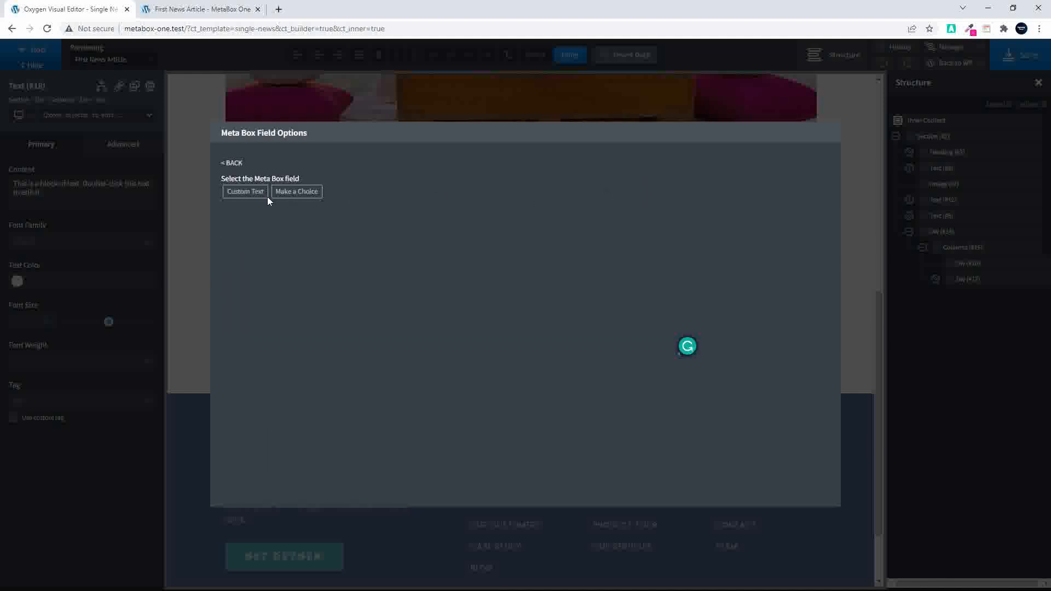
click(247, 192)
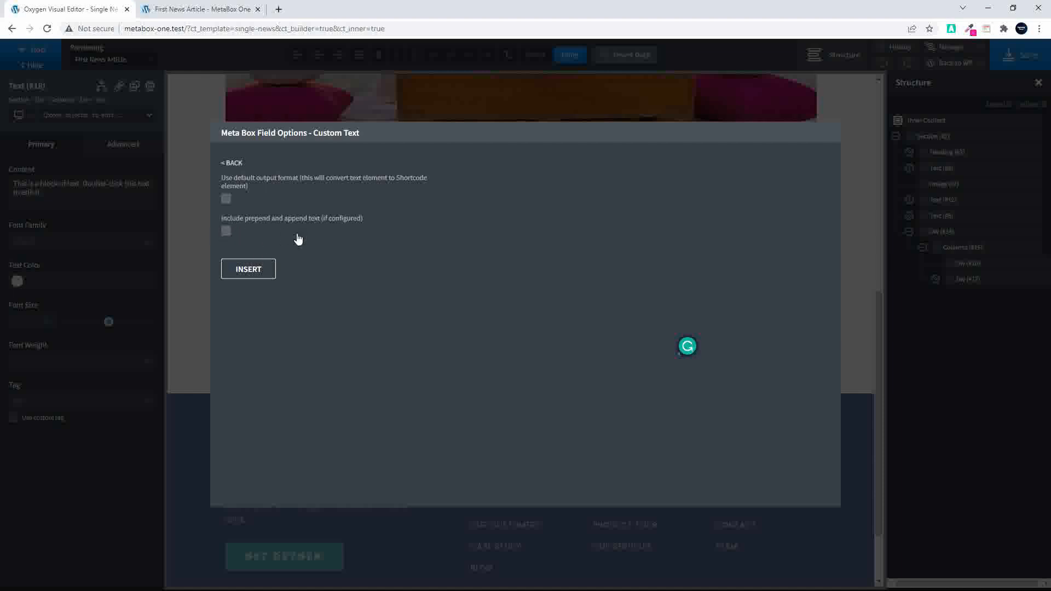
click(246, 270)
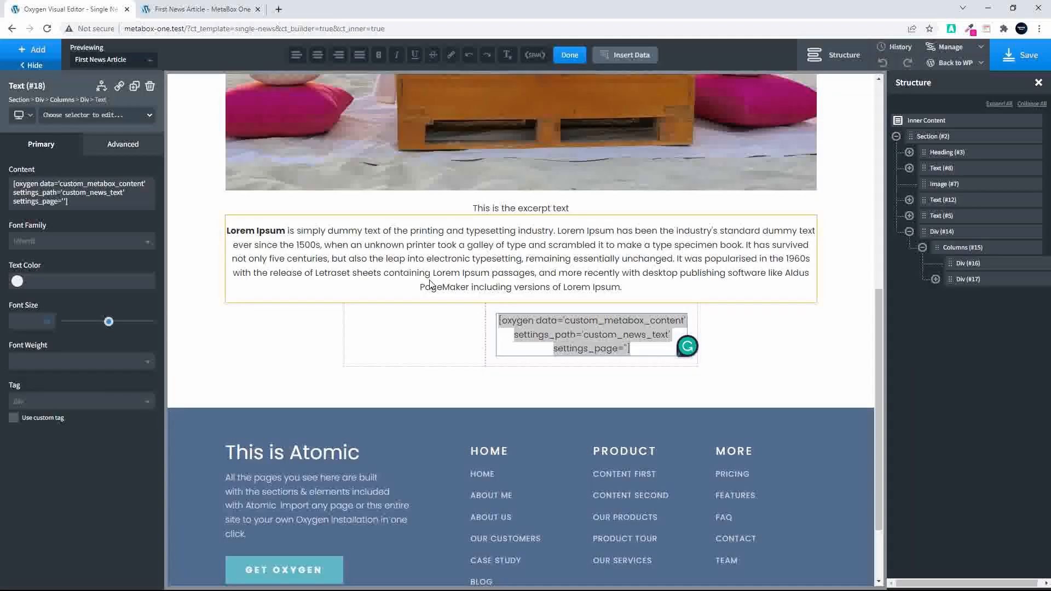
click(436, 332)
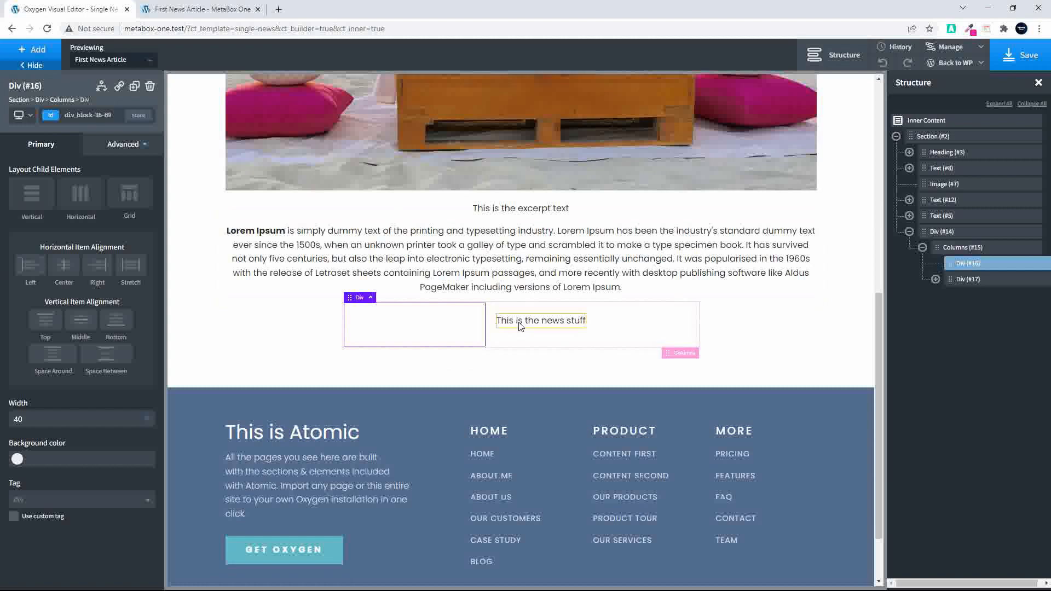
Set the vertical item alignment of both the 60% and the 40% column to Middle
click(620, 324)
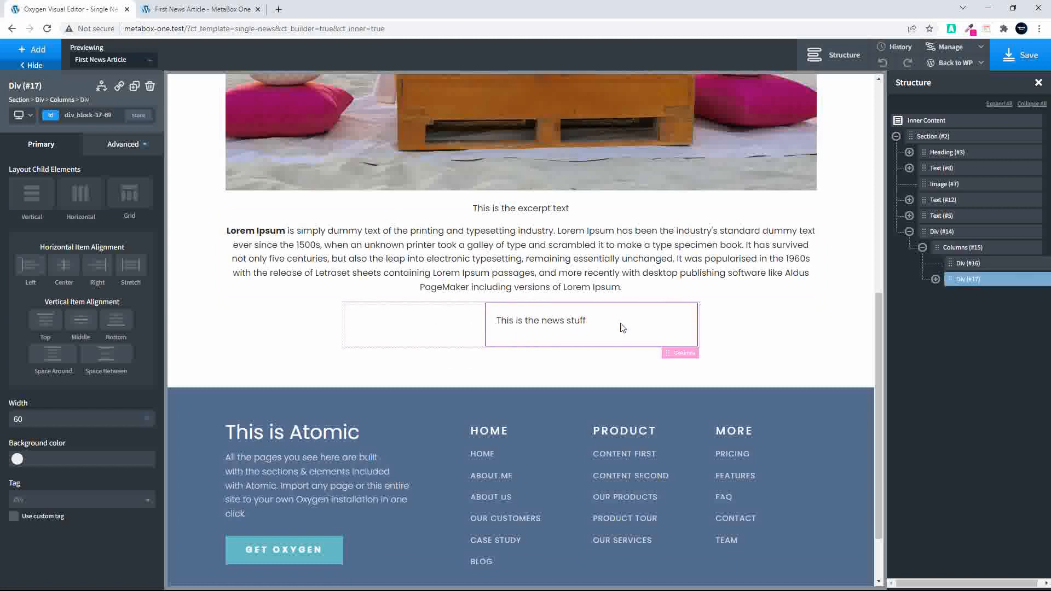
click(80, 322)
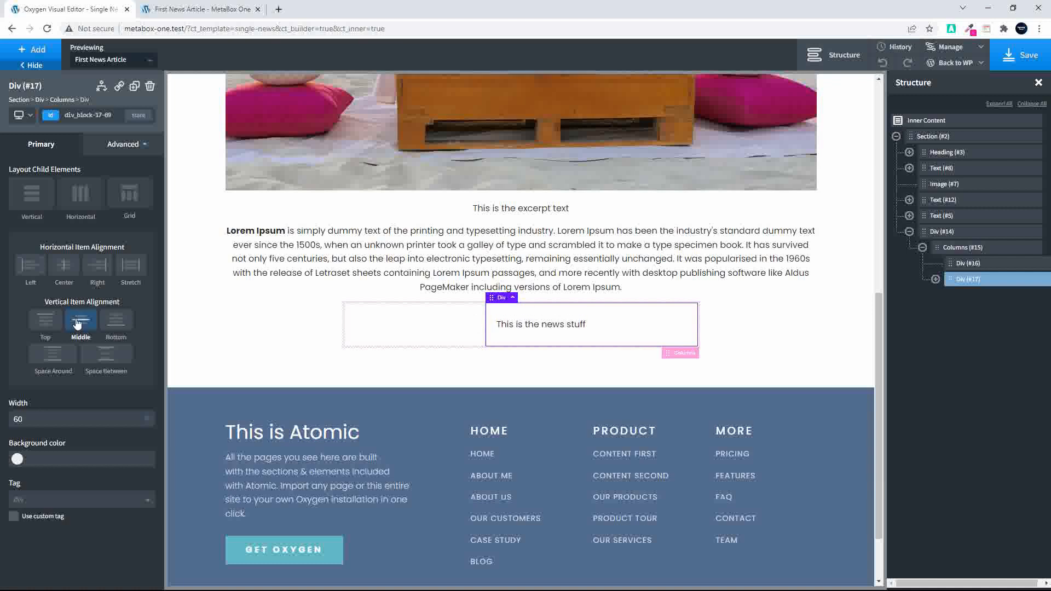
click(410, 335)
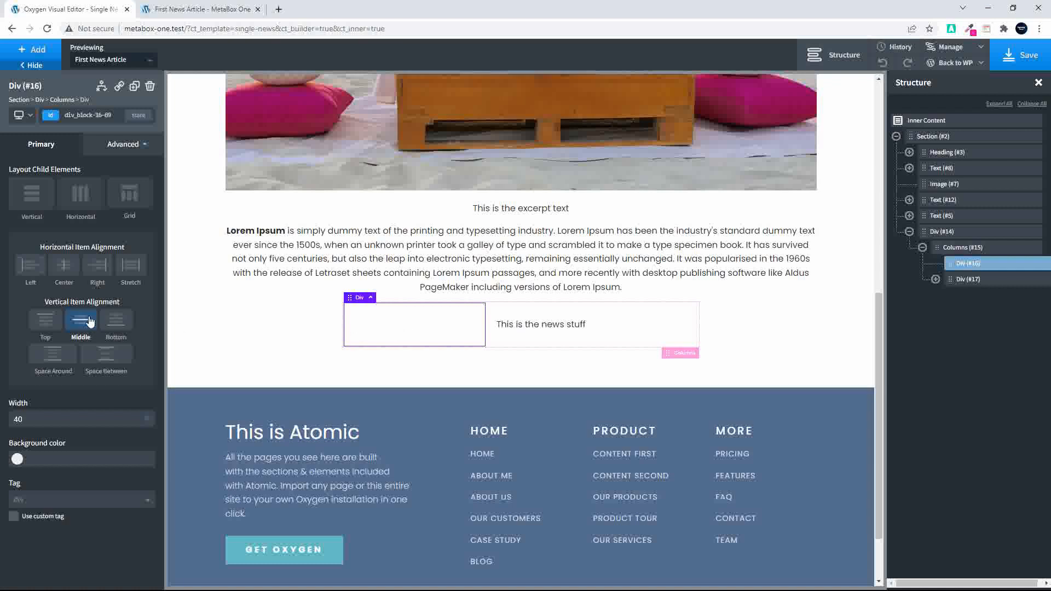
Add a text element reading "Stuff Title" to the 40% column and align that column's items to the right
click(25, 55)
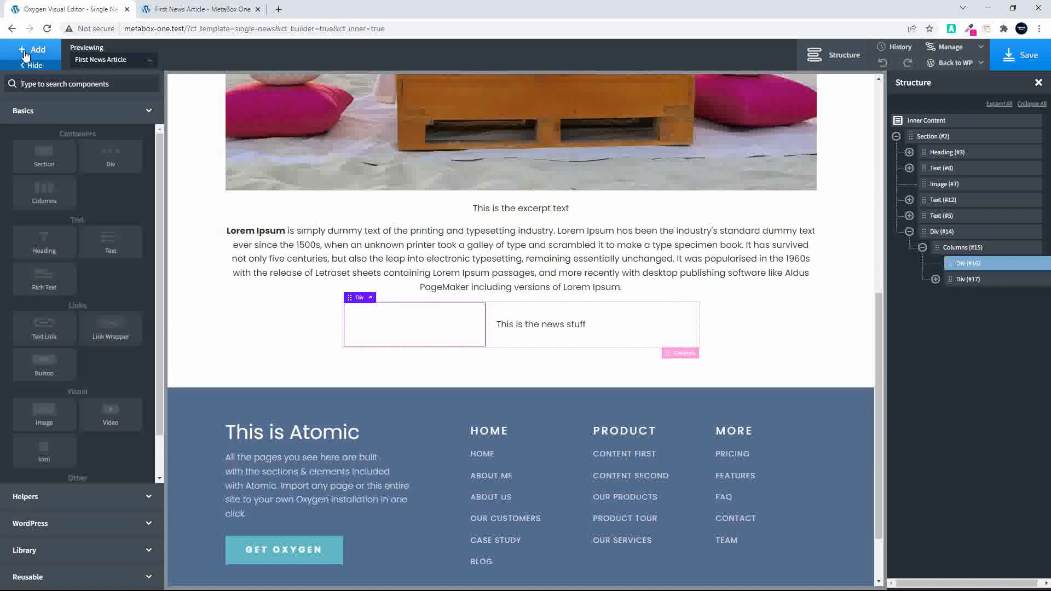
click(112, 243)
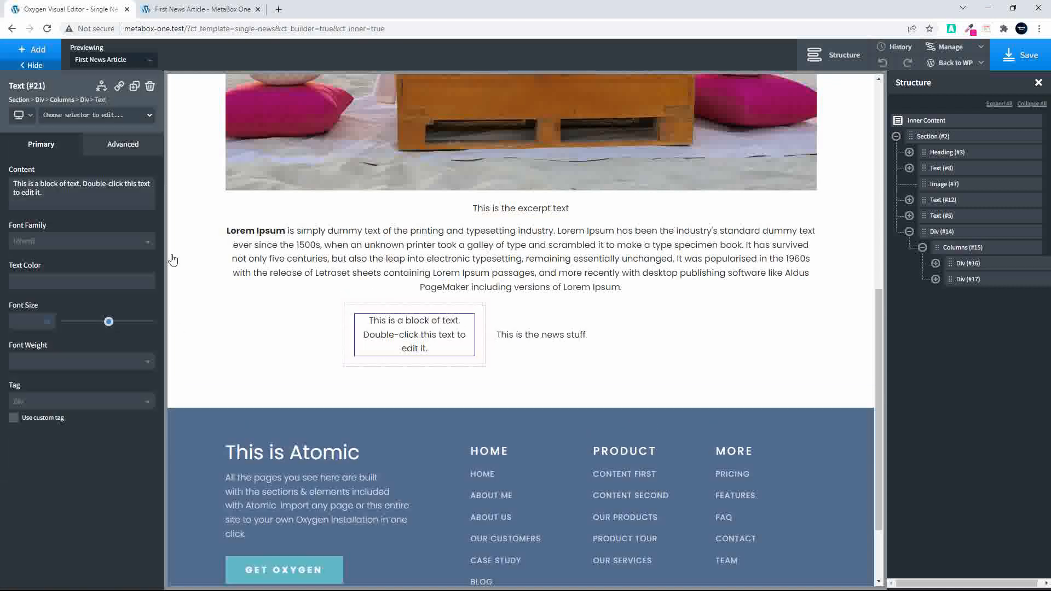
double_click(415, 334)
text(St)
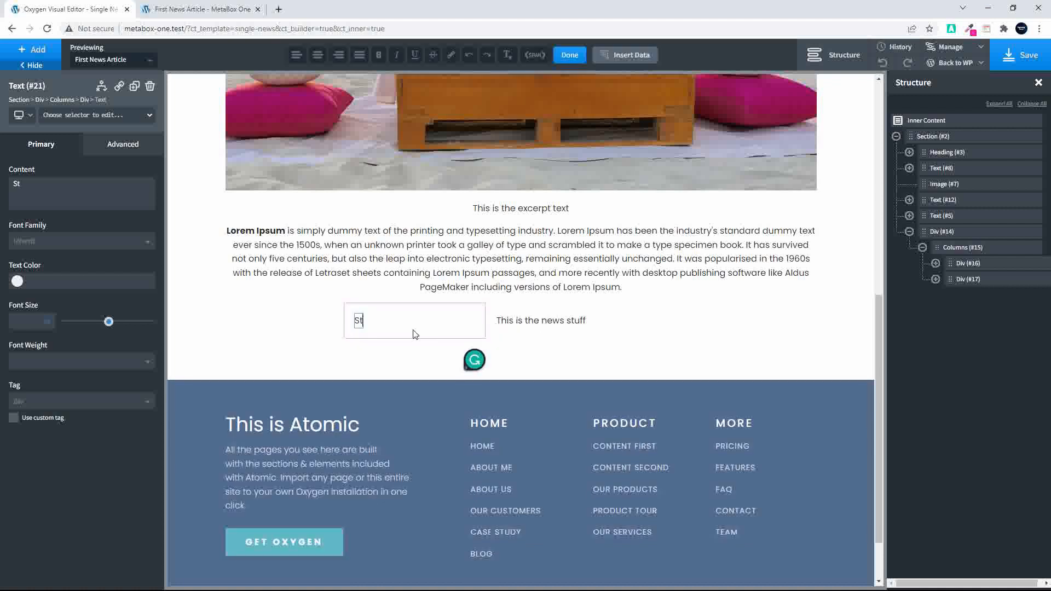
text(uff Title)
click(431, 329)
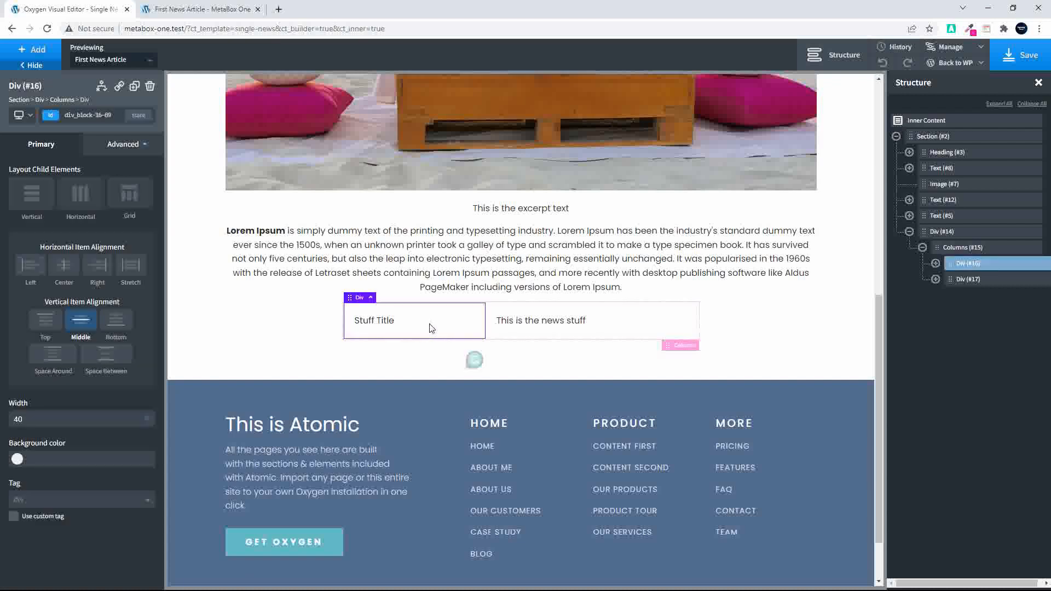
click(98, 265)
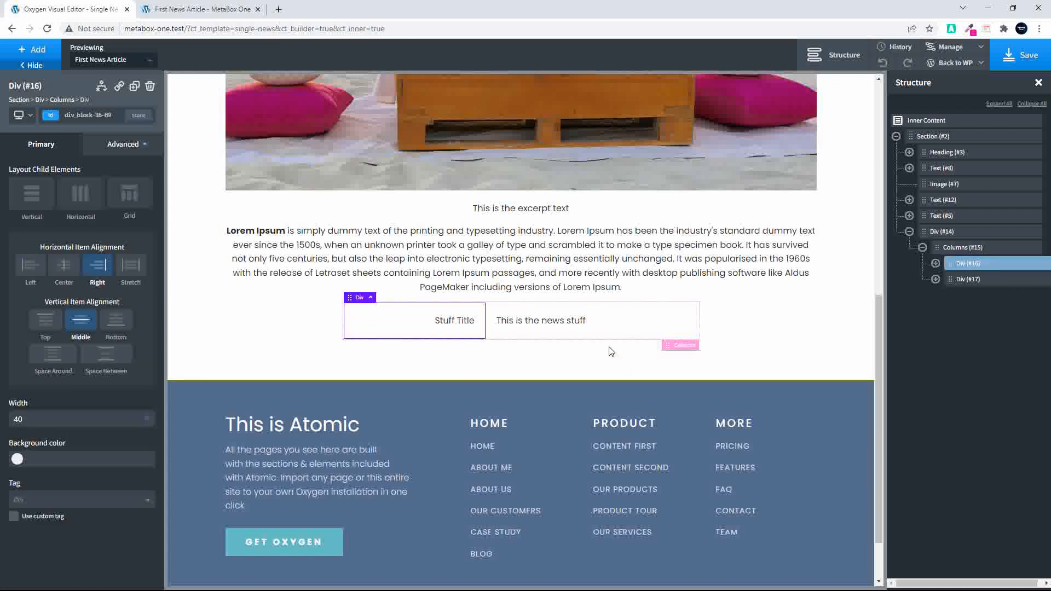
Duplicate the Columns row and change the label in the copy to "Choice Title"
click(950, 248)
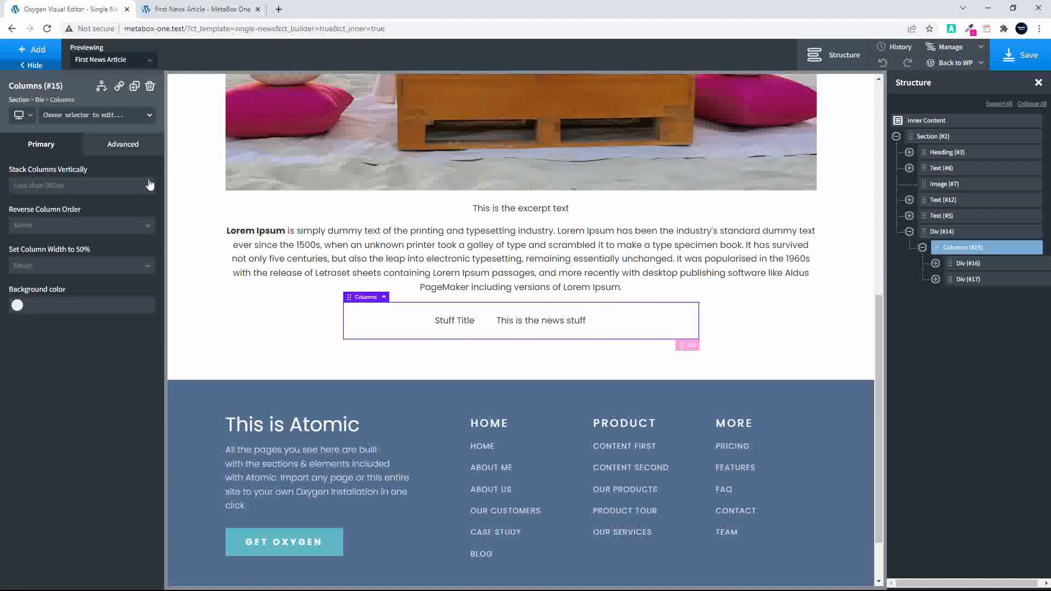
click(134, 86)
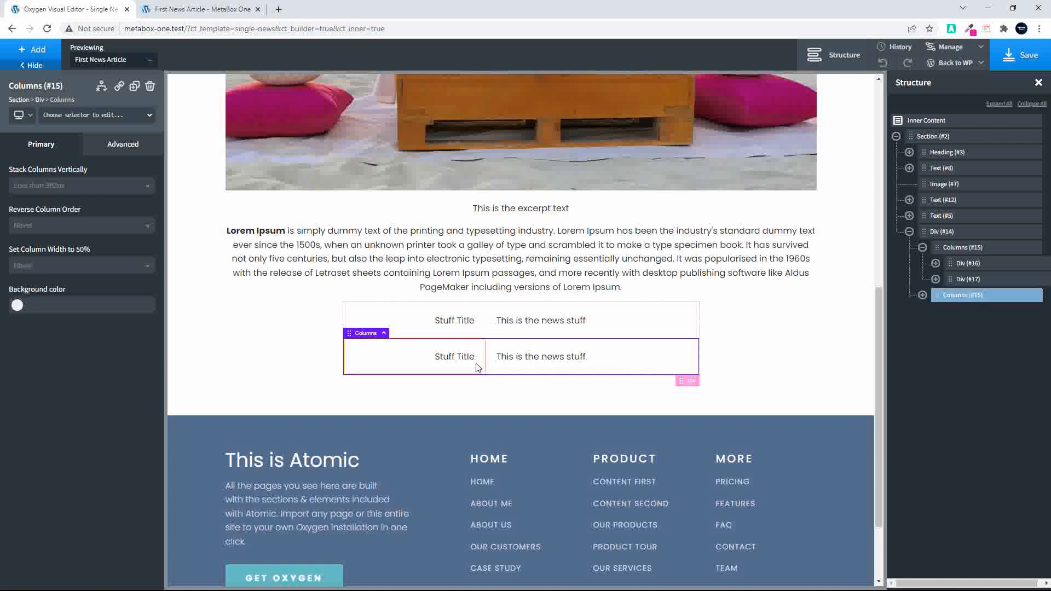
double_click(457, 362)
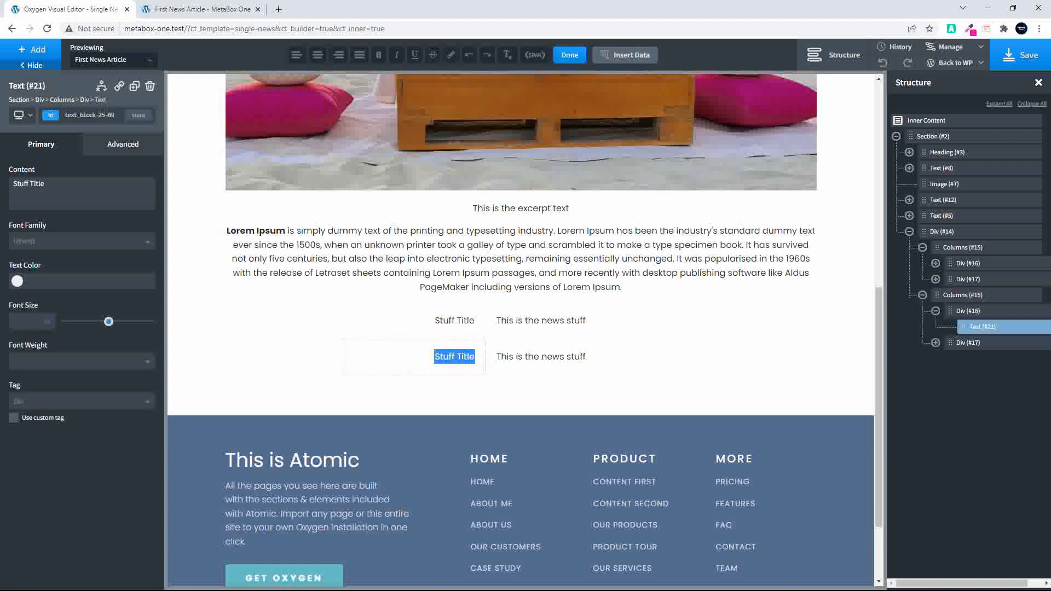
text(Choice Title)
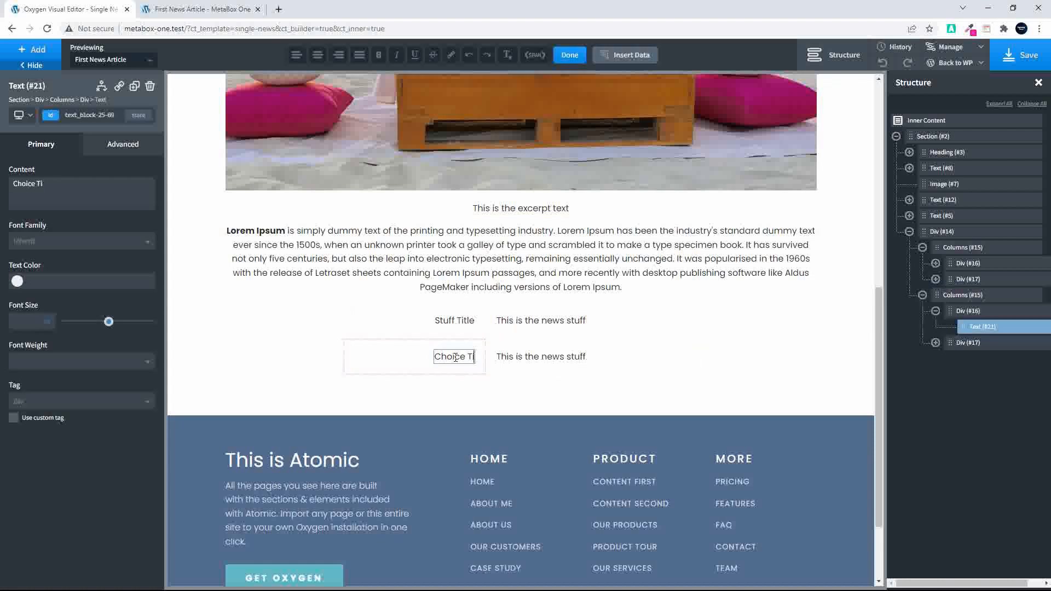
Replace the duplicated row's value text with the Meta Box field Make a Choice, keeping the default insert options
double_click(542, 358)
click(629, 57)
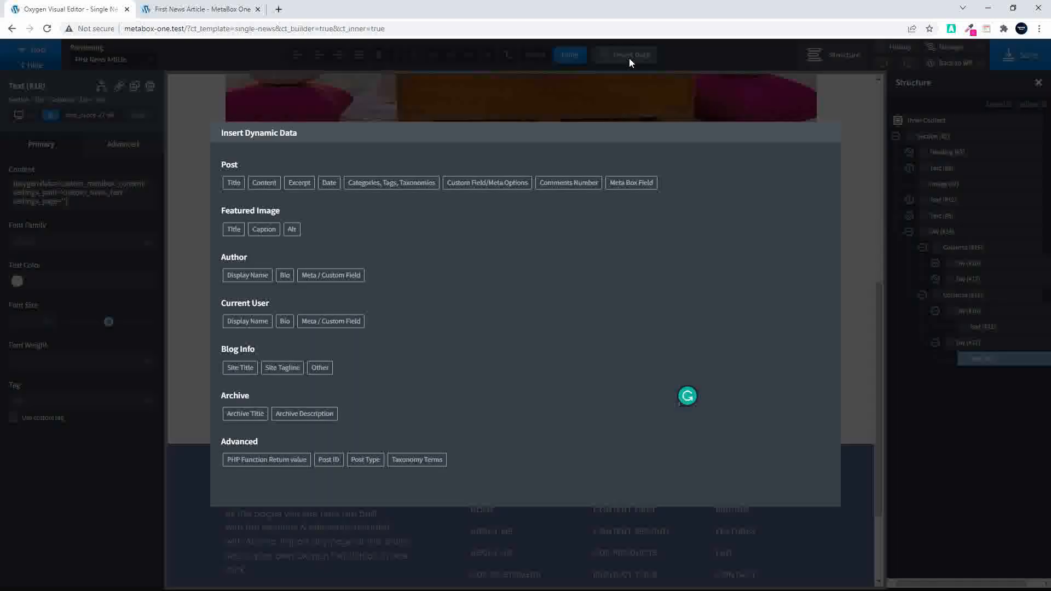
click(624, 183)
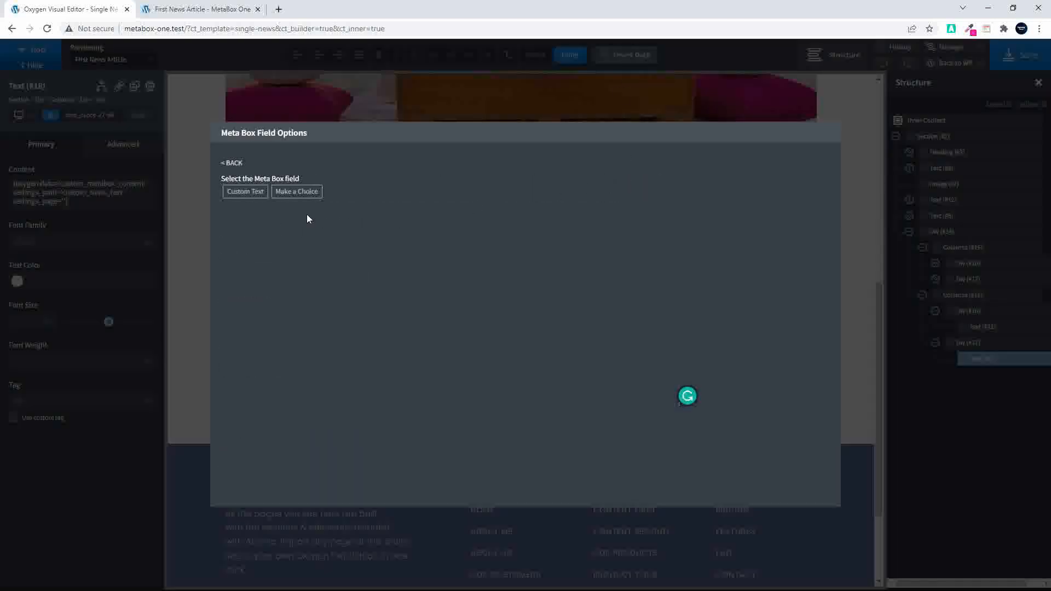
click(299, 191)
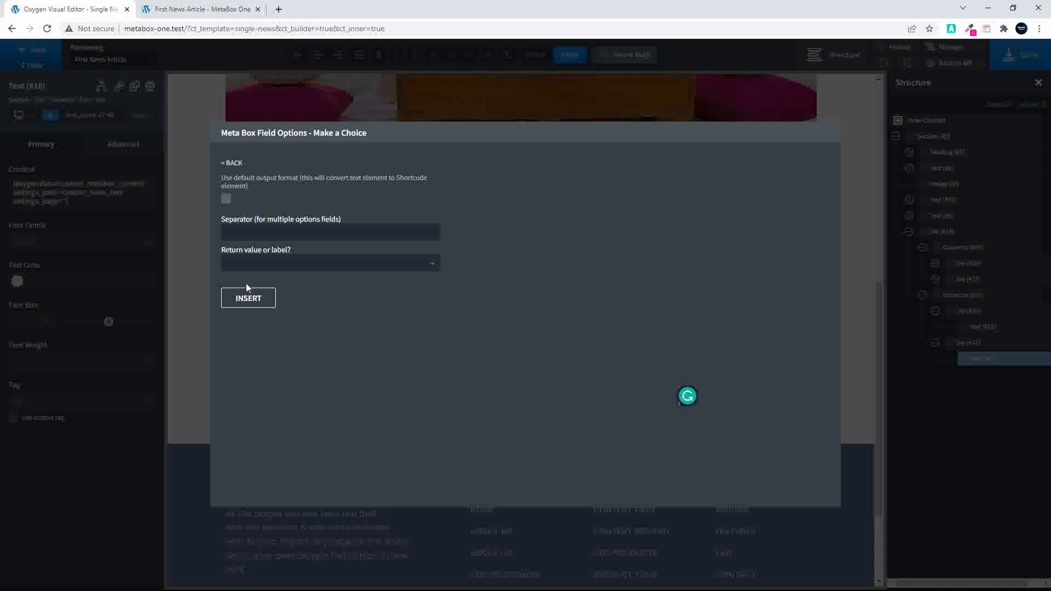
click(241, 303)
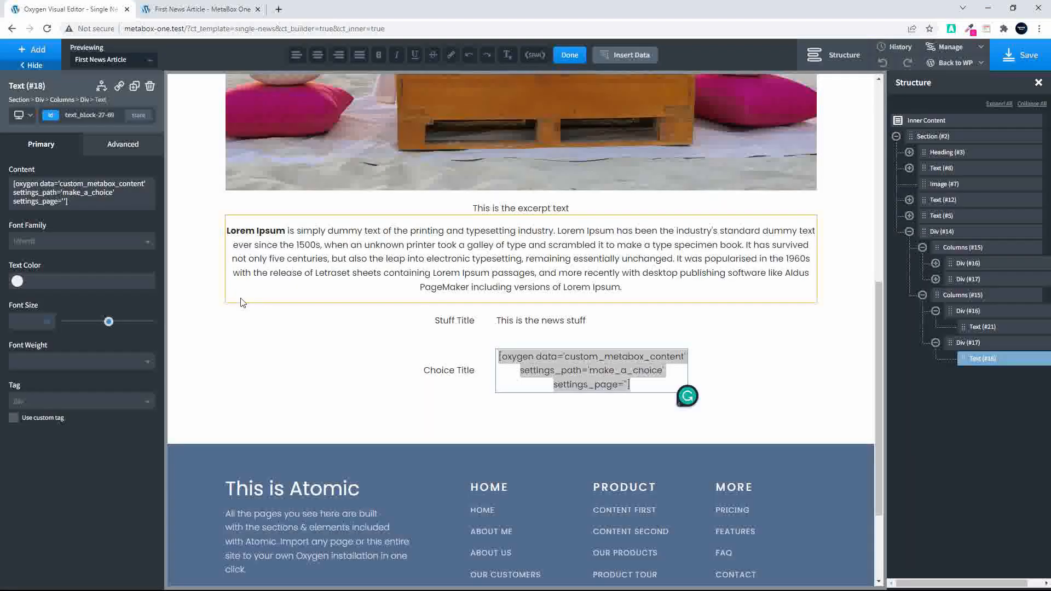
Give the Stuff Title Columns row a solid bottom border in the atomic - Secondary colour
click(362, 360)
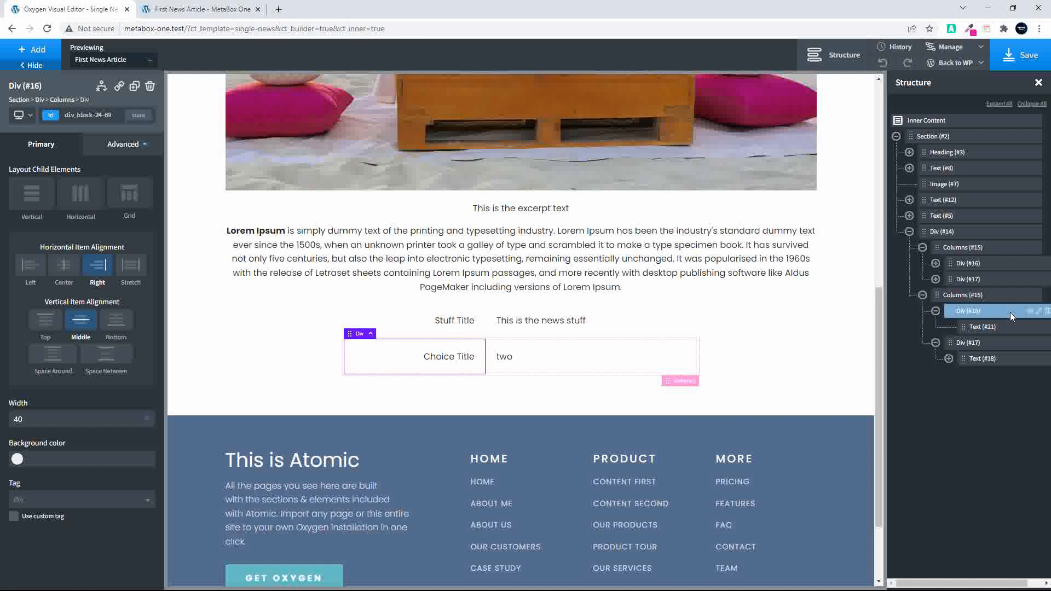
click(944, 232)
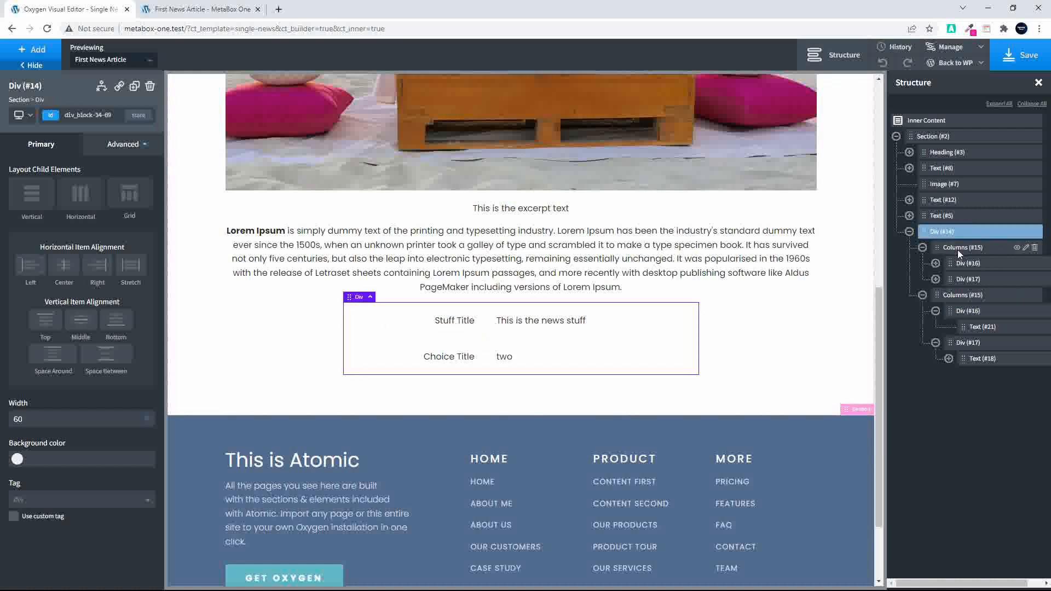
click(958, 249)
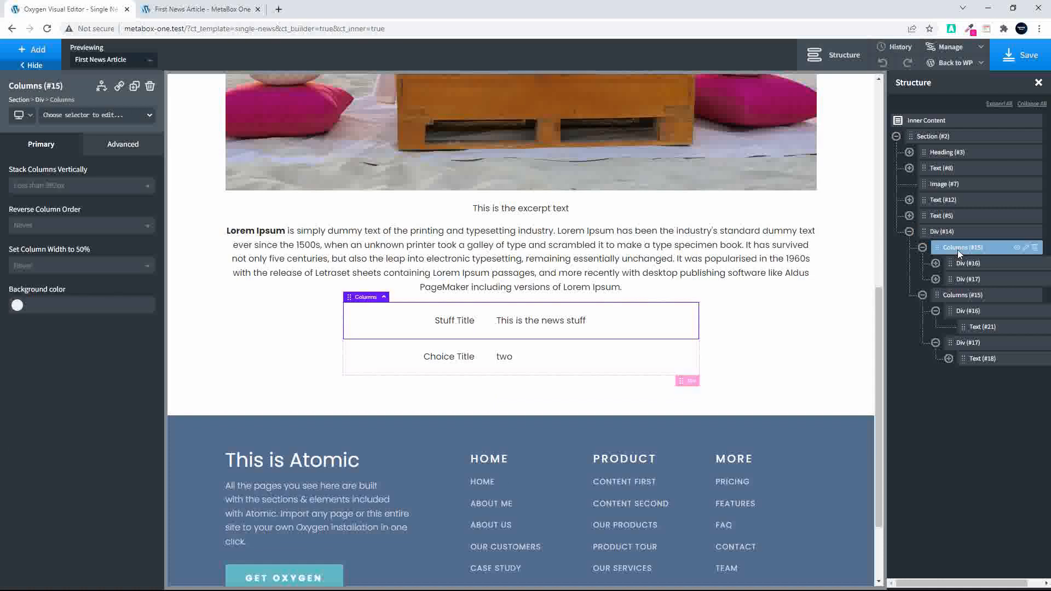
click(115, 147)
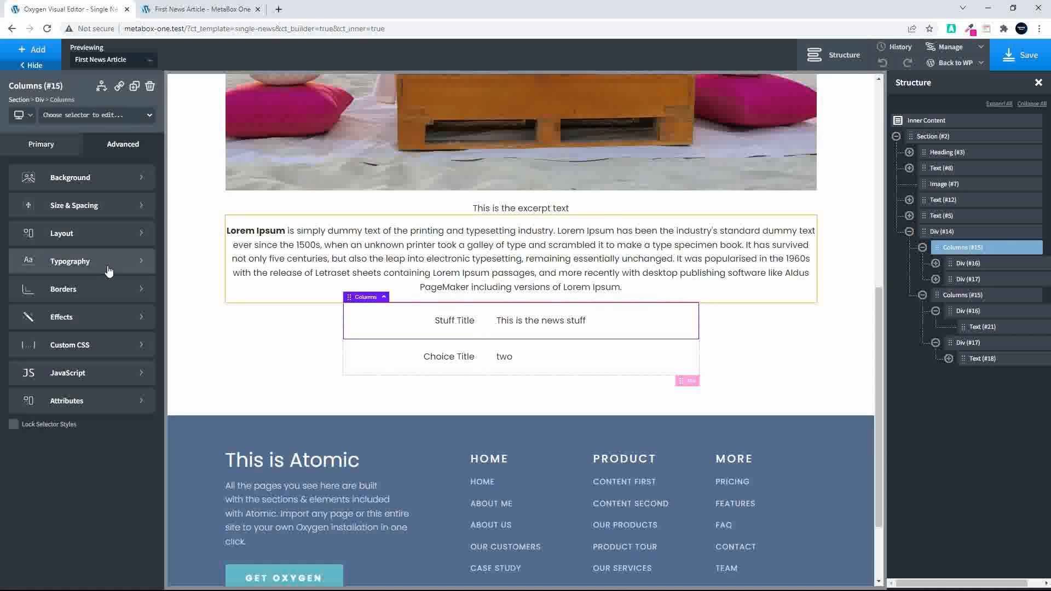
click(65, 290)
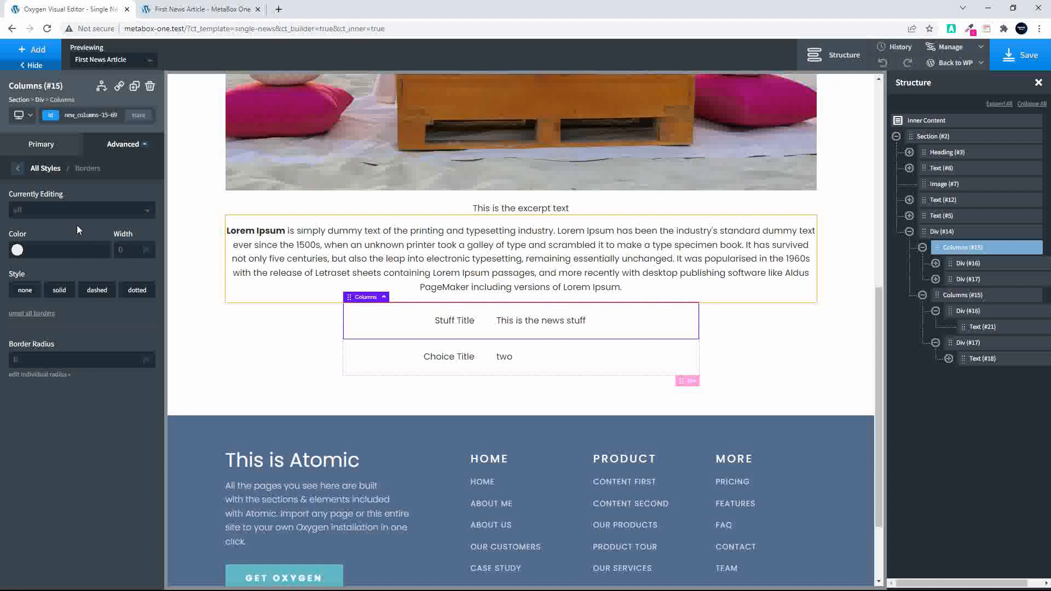
click(77, 211)
click(44, 271)
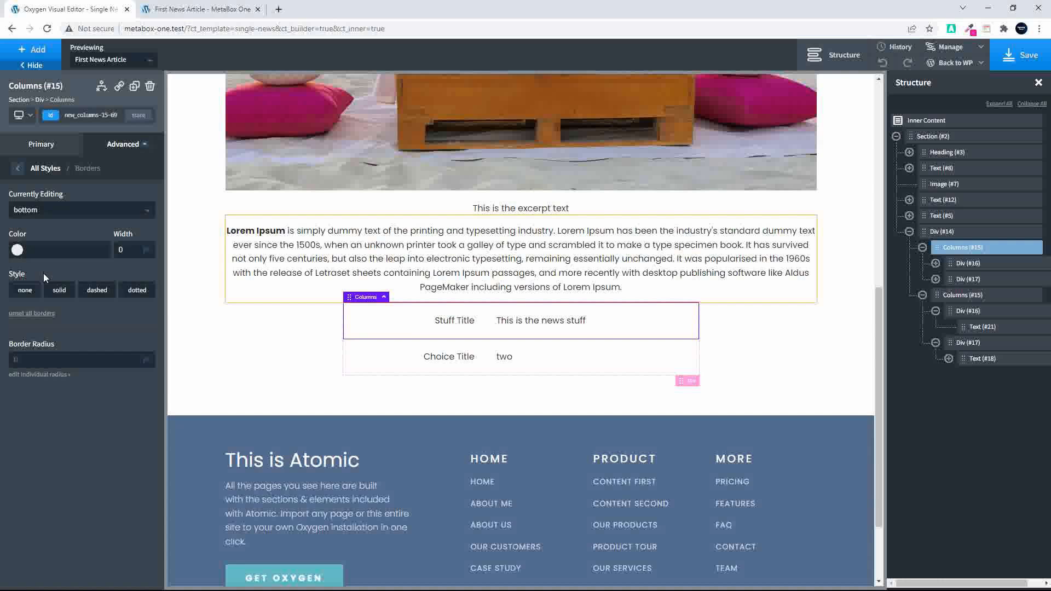
click(17, 251)
click(48, 387)
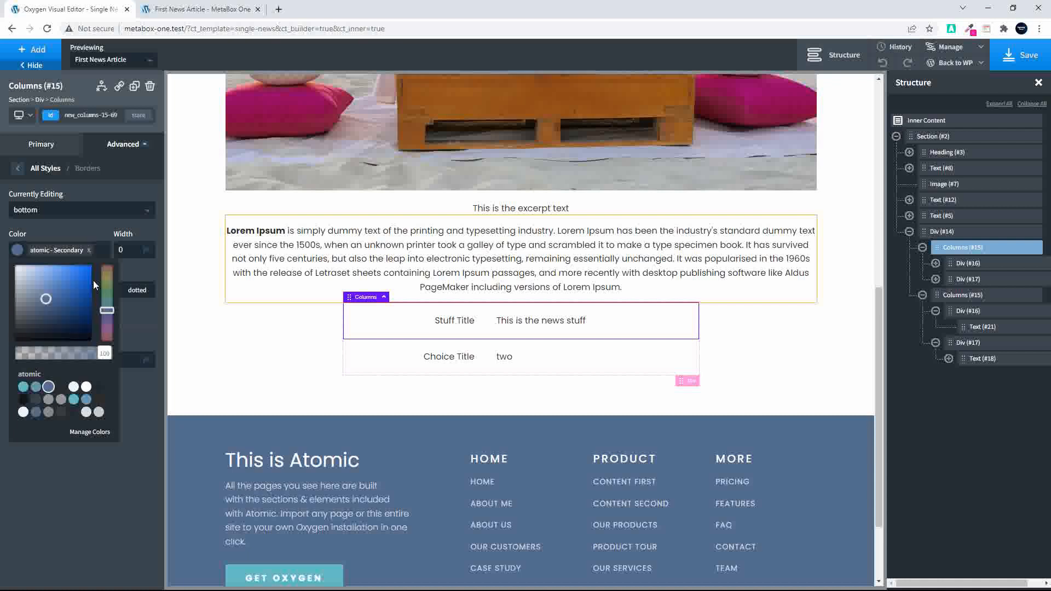
click(78, 234)
click(60, 291)
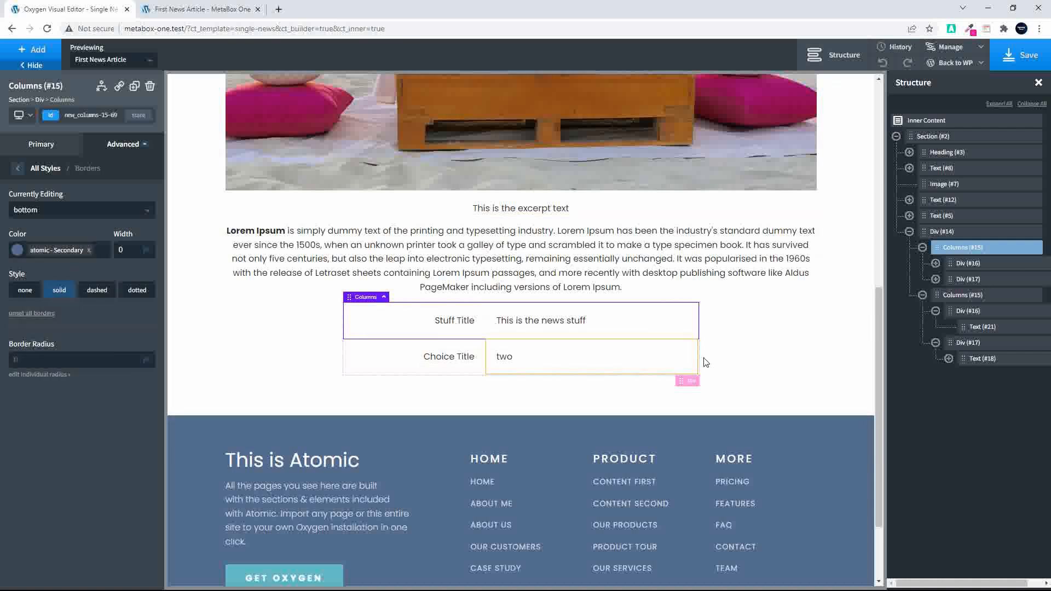
click(728, 336)
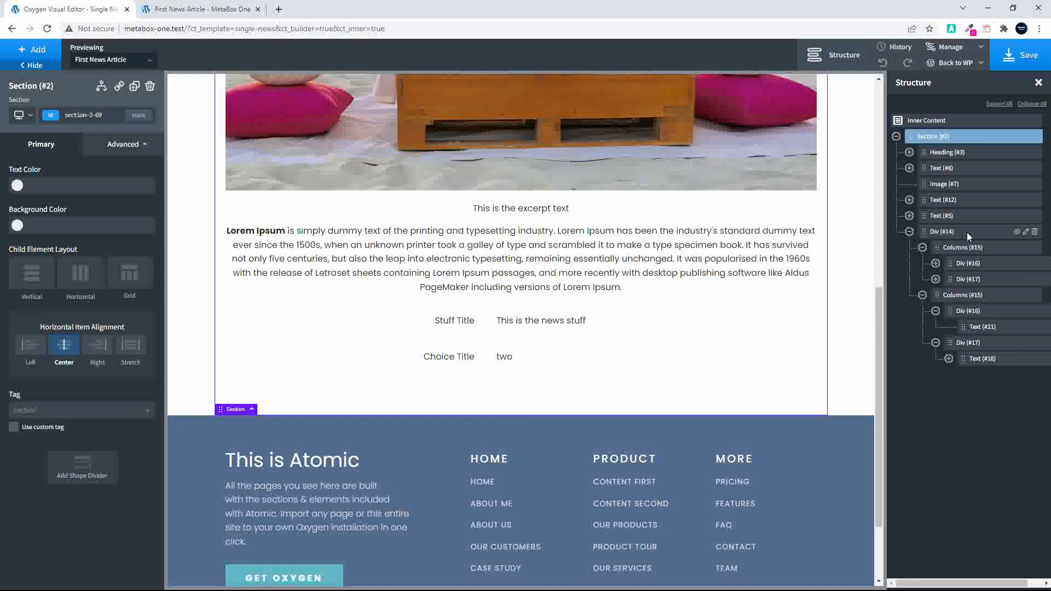
Set the bottom border width of the Stuff Title Columns row to 1 px
click(951, 248)
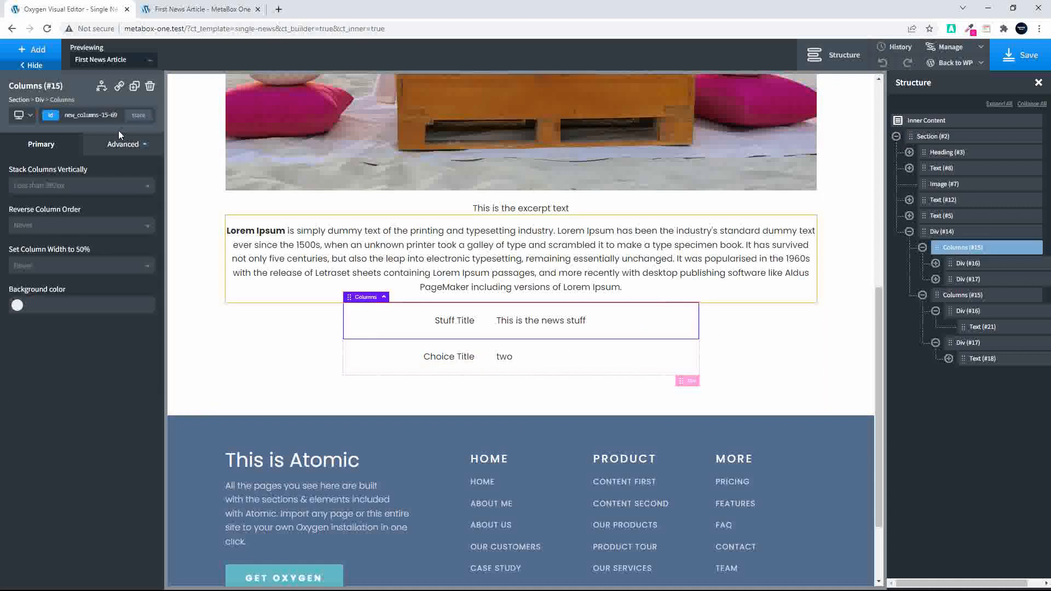
click(124, 148)
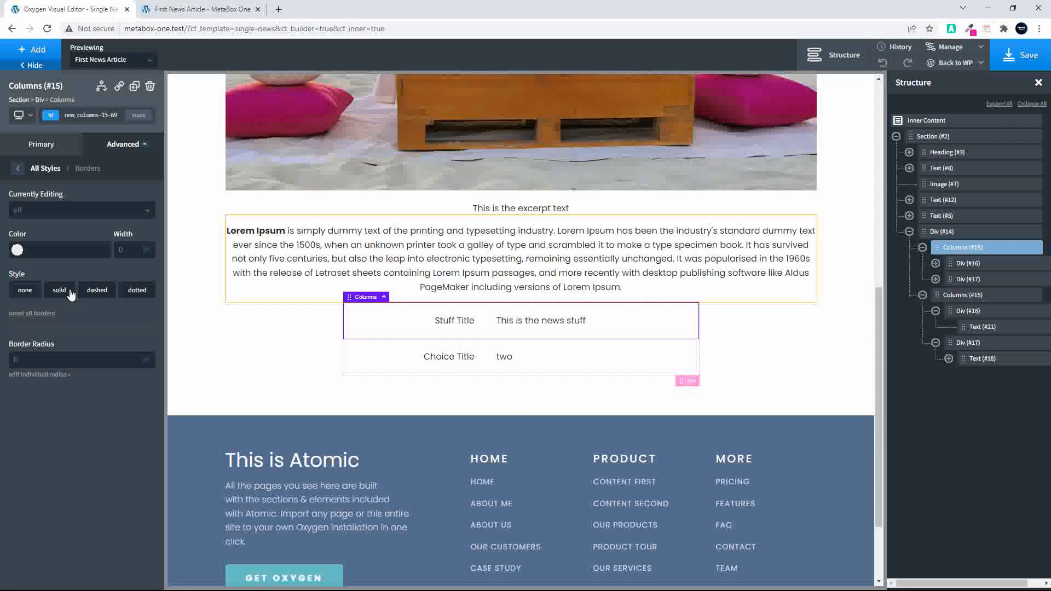
click(70, 290)
click(61, 211)
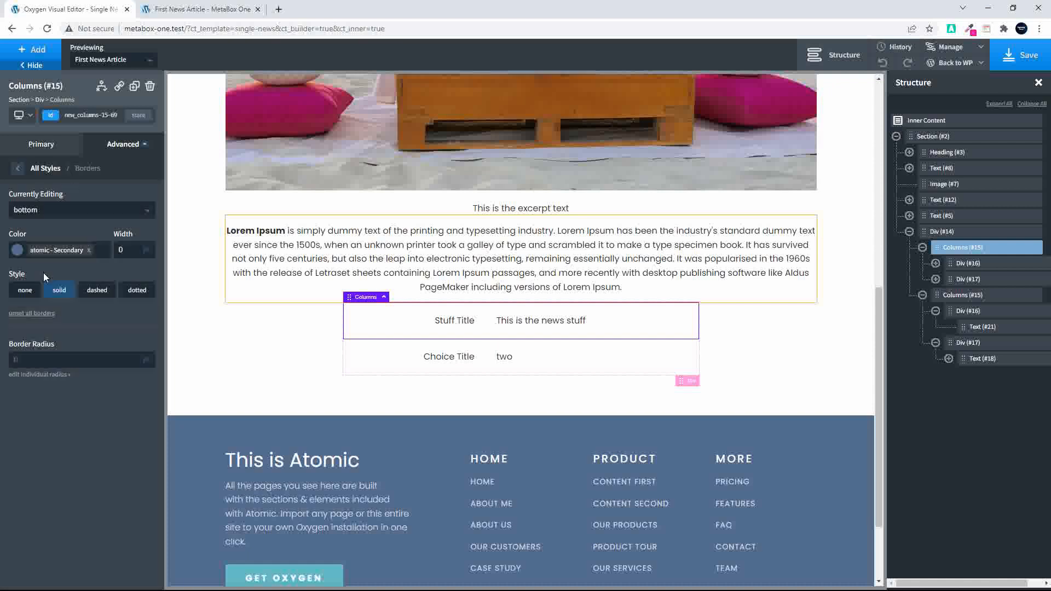
click(44, 272)
drag(132, 252, 112, 251)
text(1)
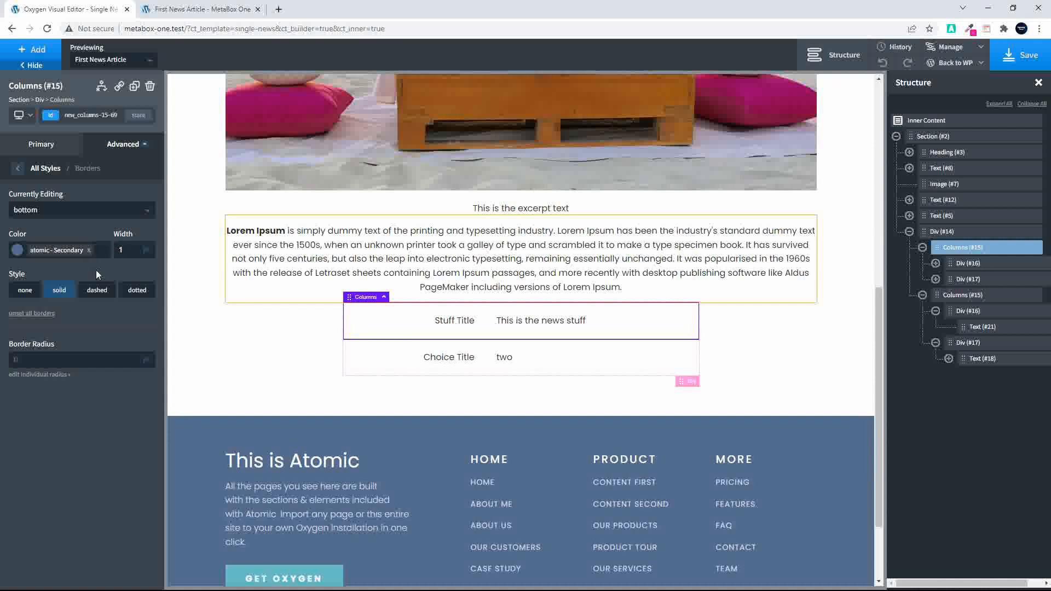
click(296, 325)
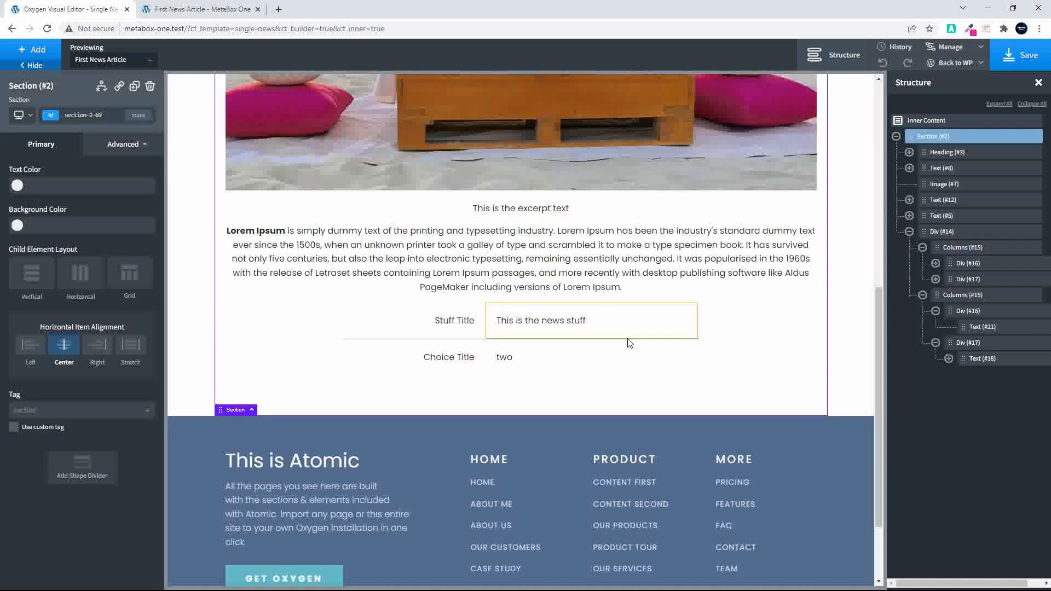
Set the padding of the div around both Columns rows to 15 px on all sides and its background color to #f7f7f7
click(941, 233)
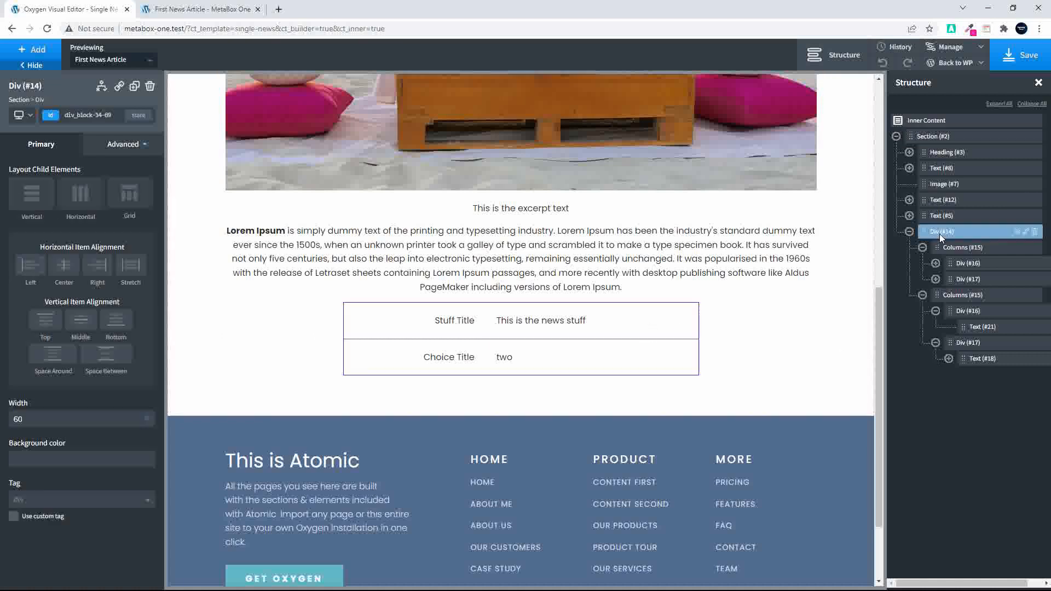
click(122, 145)
click(64, 203)
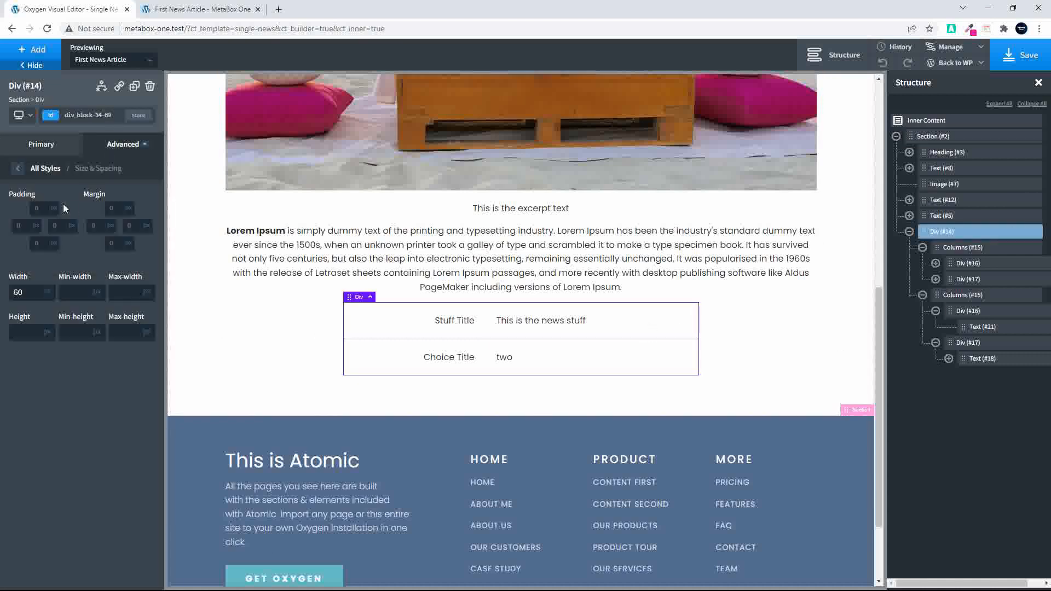
text(15)
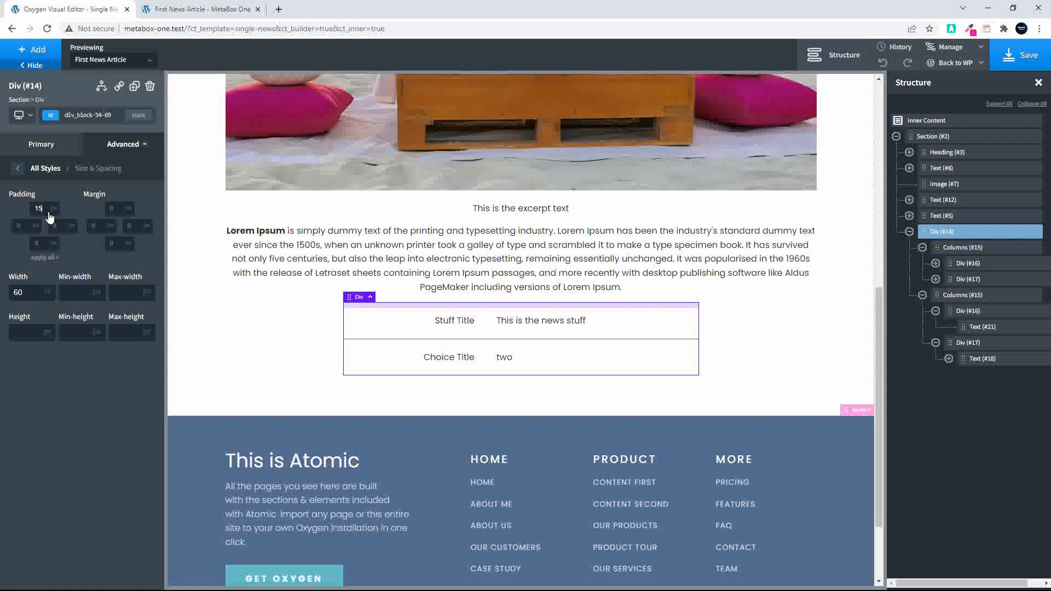
click(40, 259)
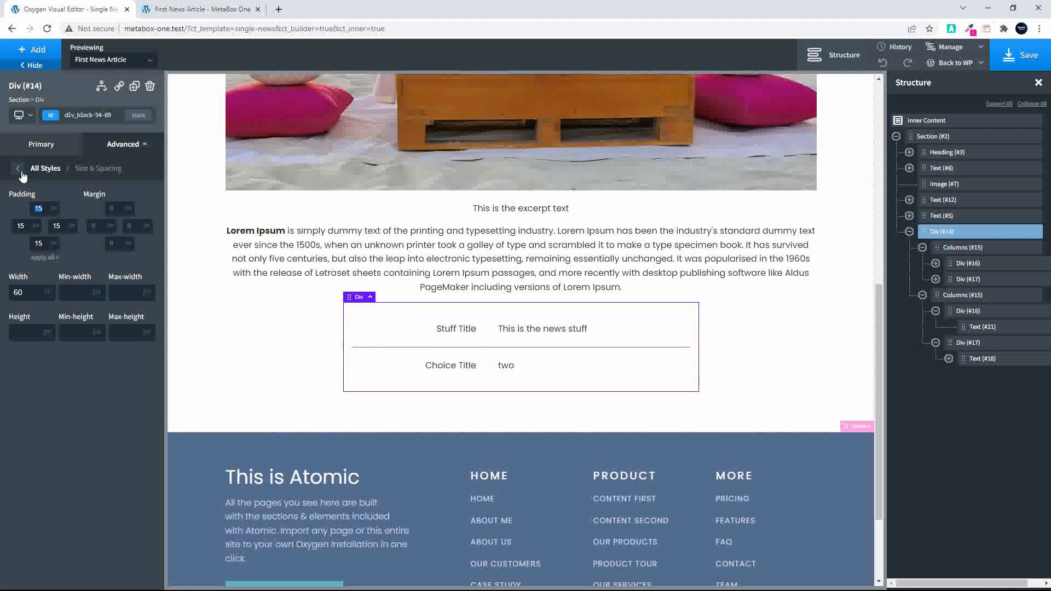
click(34, 149)
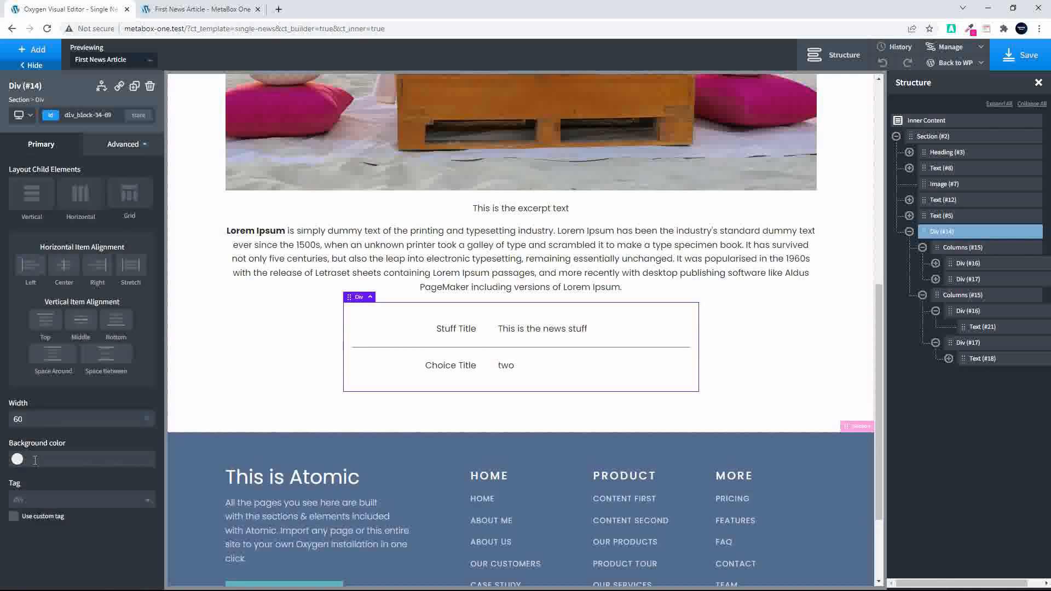
text(#f7f7f7)
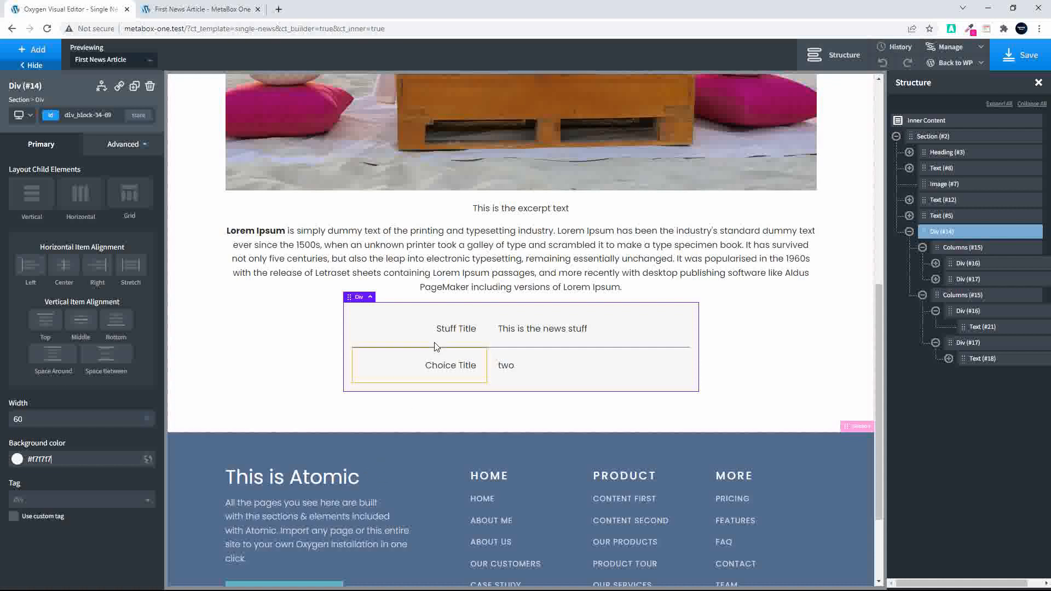
Apply the background color #e2e2e2 to the Stuff Title and Choice Title label columns
click(397, 335)
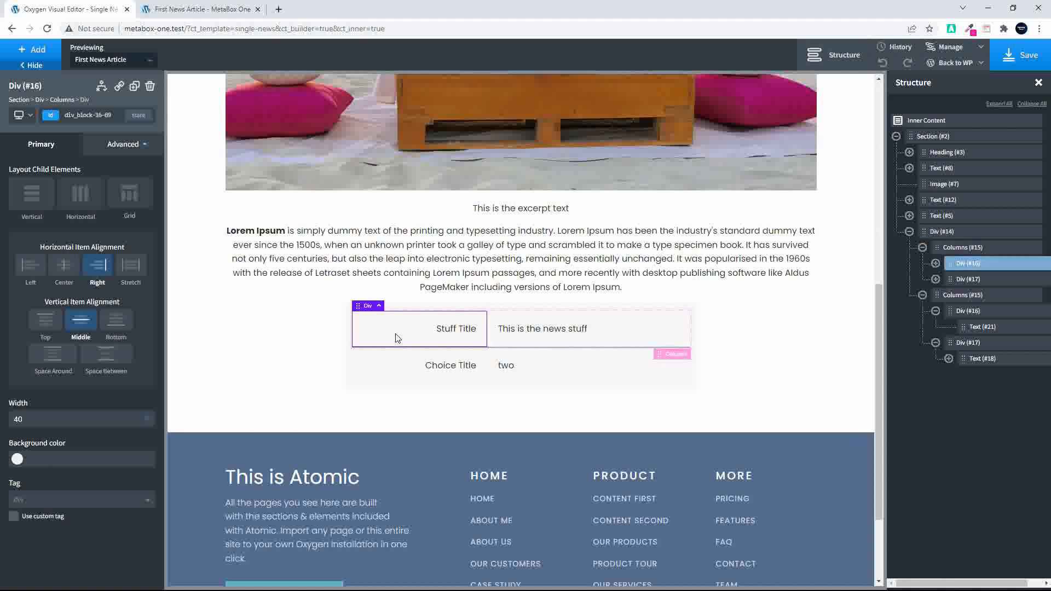
click(16, 460)
drag(29, 497, 5, 486)
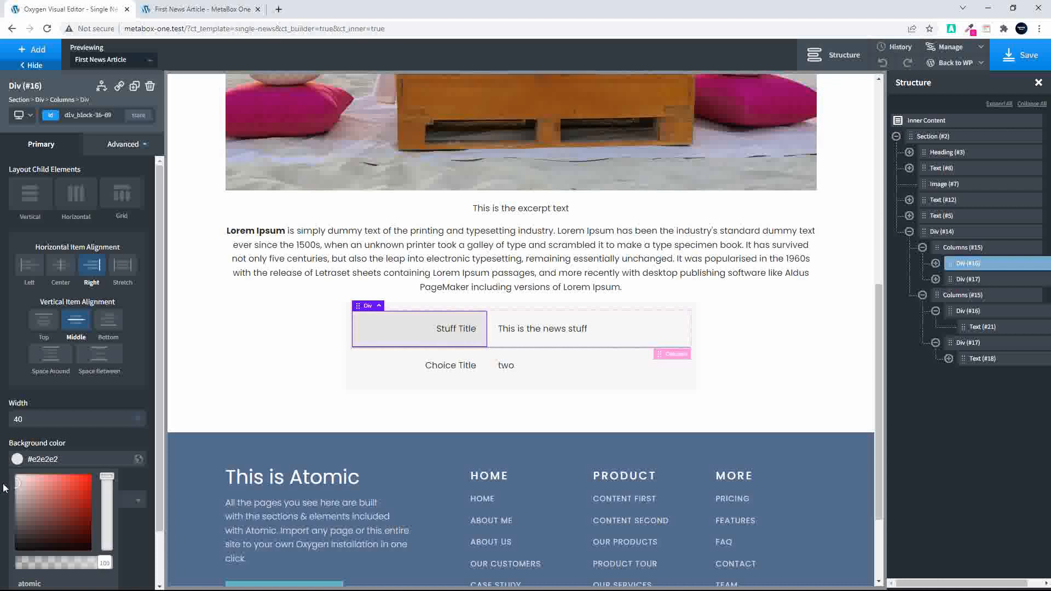
click(44, 457)
drag(68, 459, 2, 454)
key(ctrl+c)
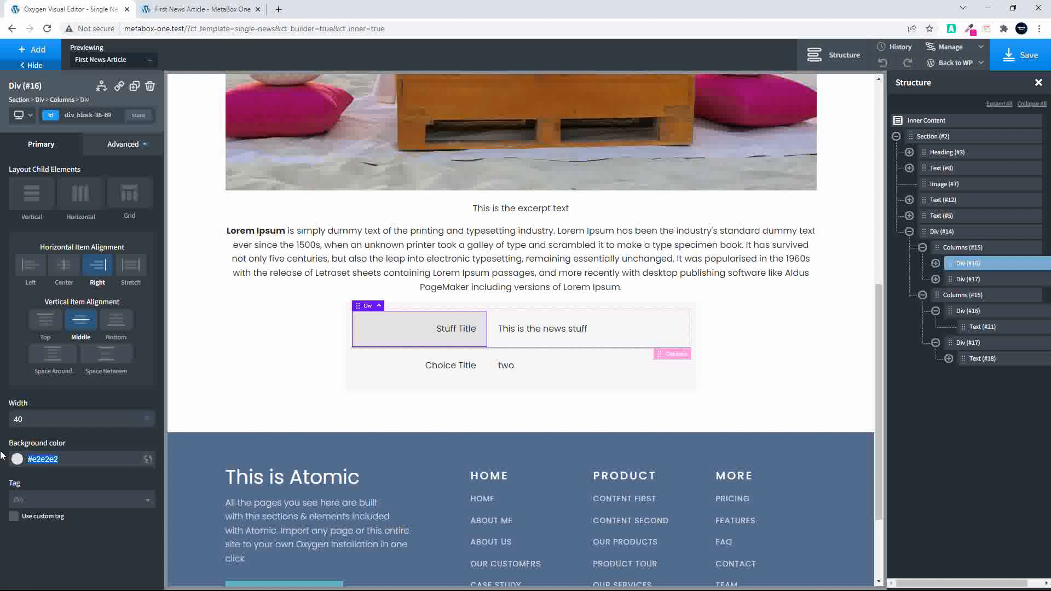
click(400, 376)
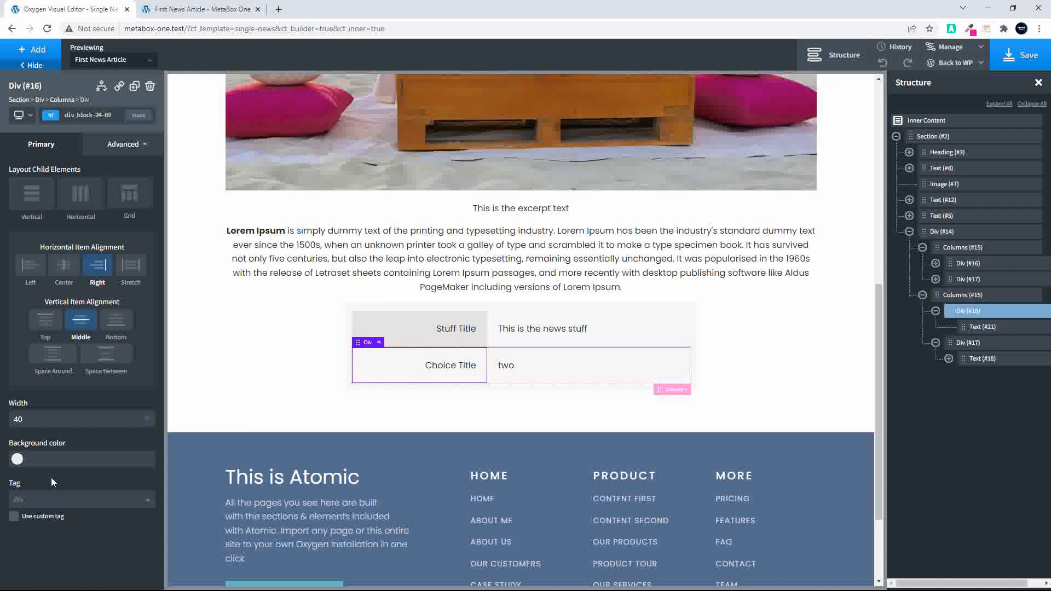
key(ctrl+v)
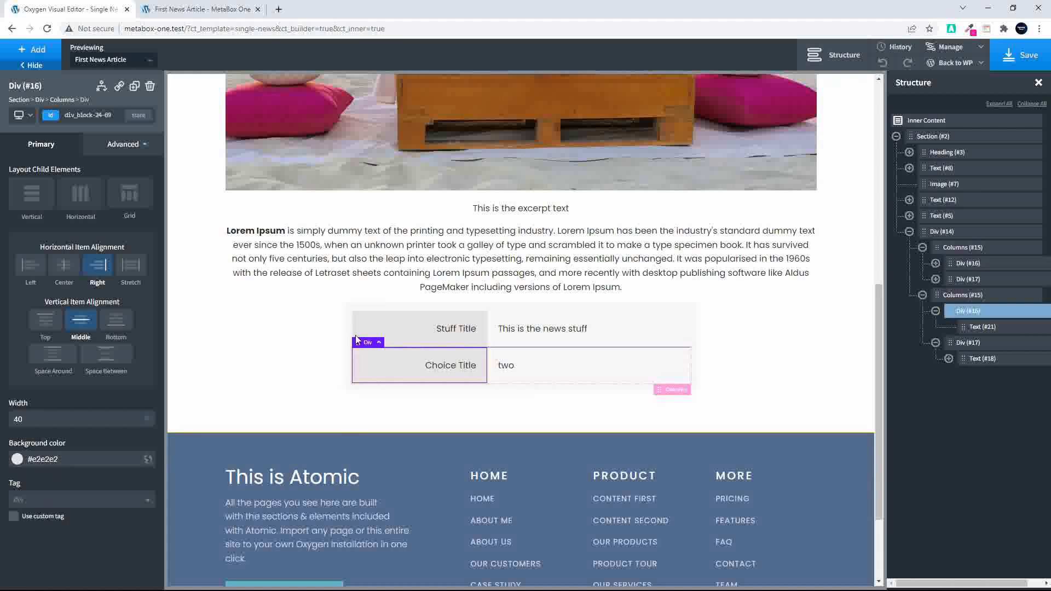
Set the background color of the value columns in both rows to #ffffff
click(386, 320)
click(640, 327)
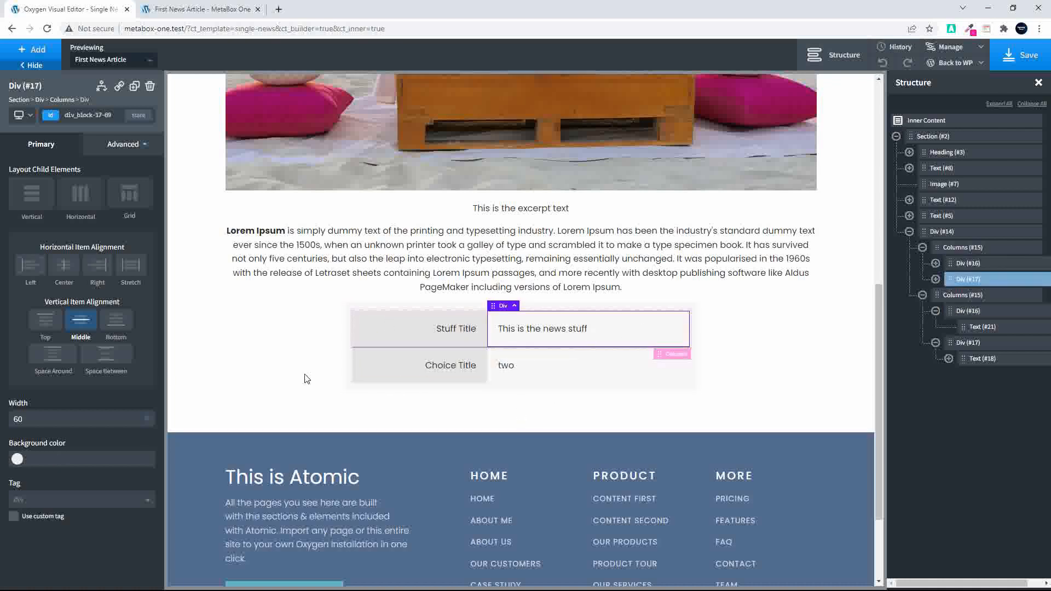
click(18, 463)
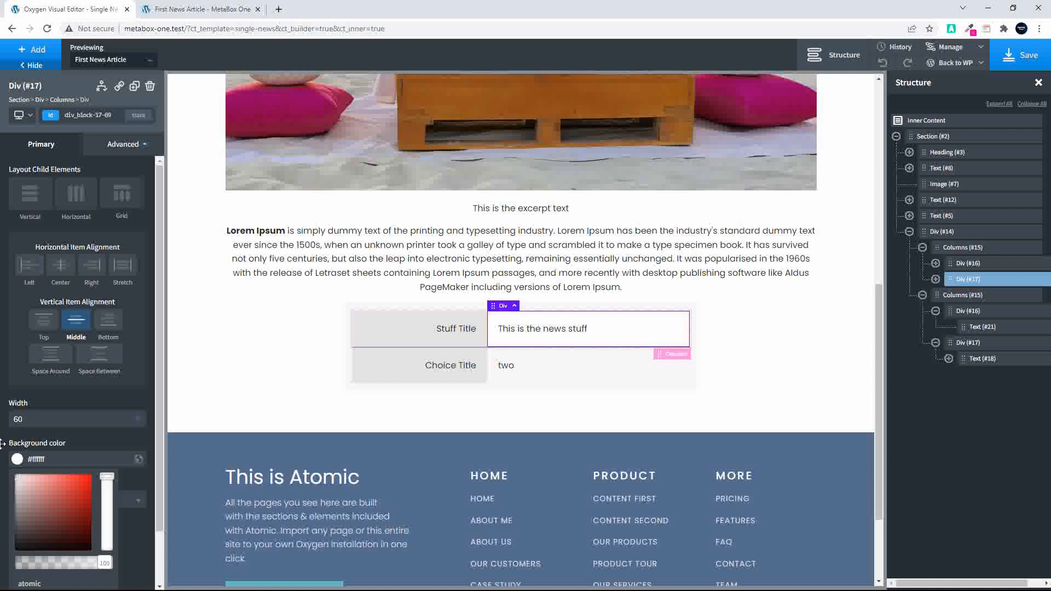
click(601, 377)
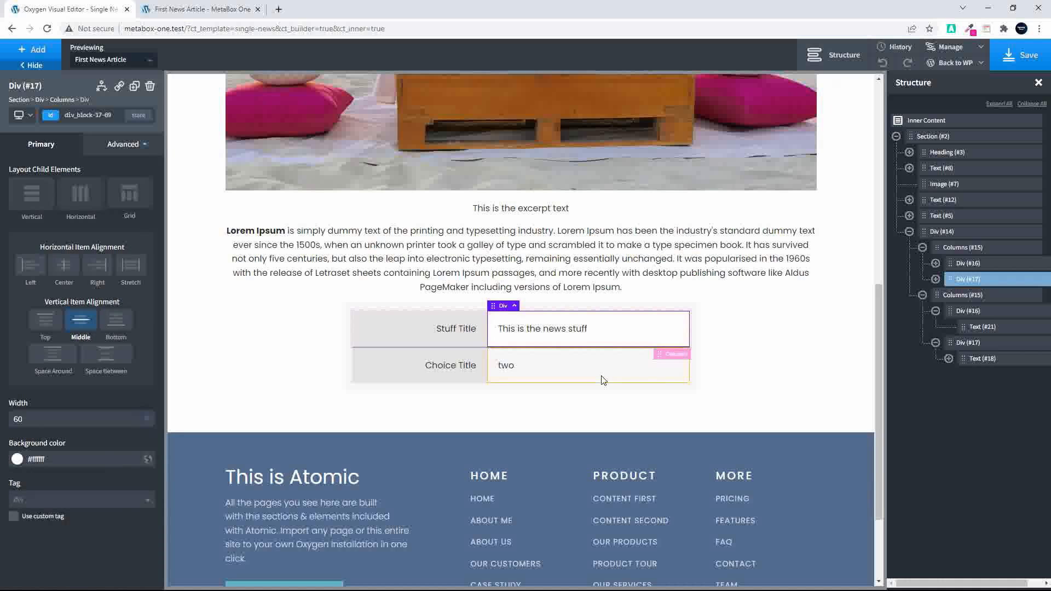
click(17, 462)
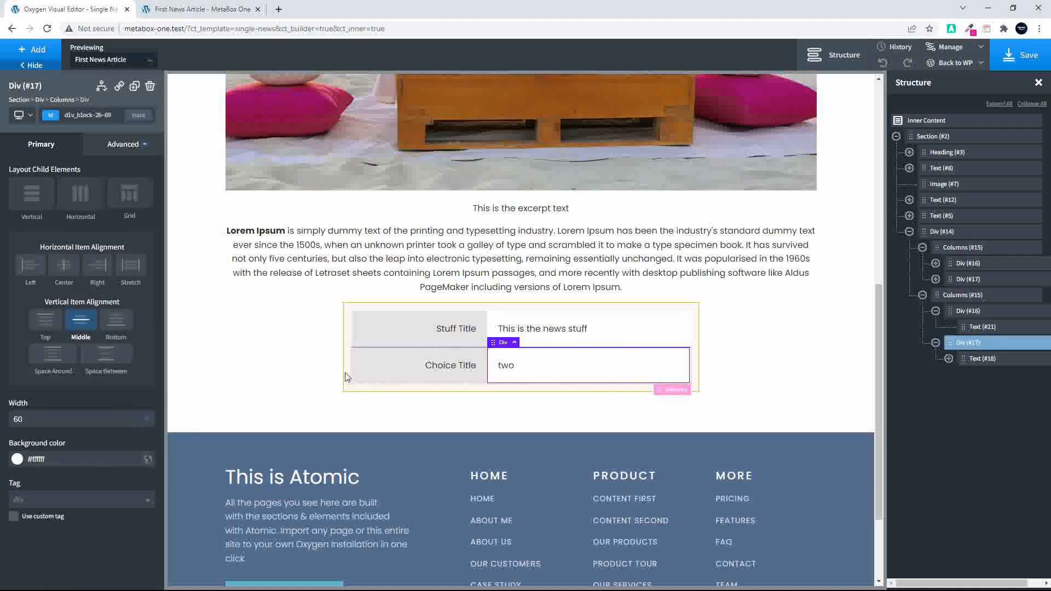
click(320, 349)
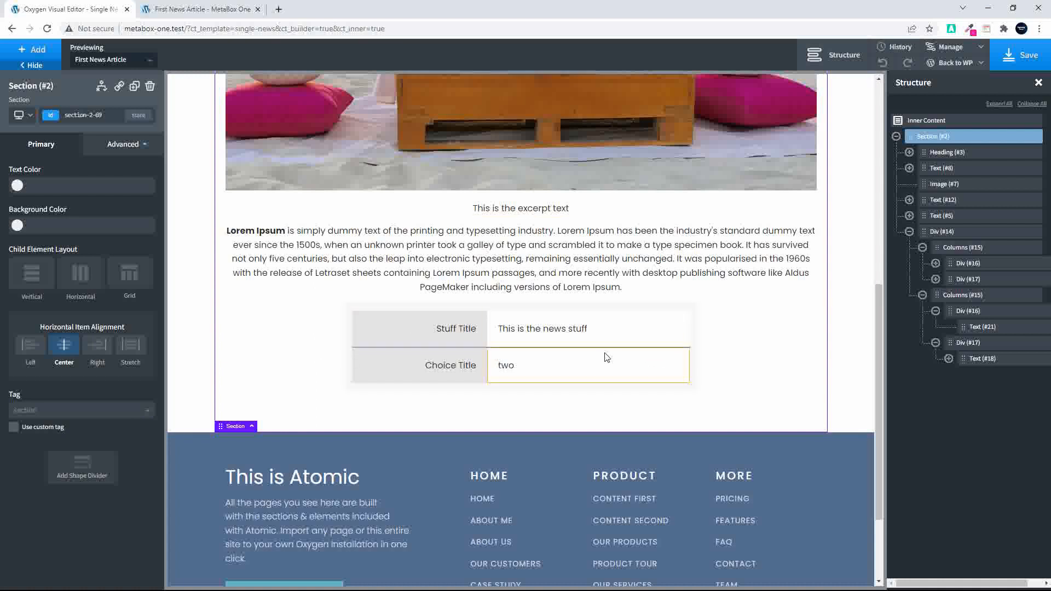
Set the width of the Lorem Ipsum article text element to 80%
click(540, 254)
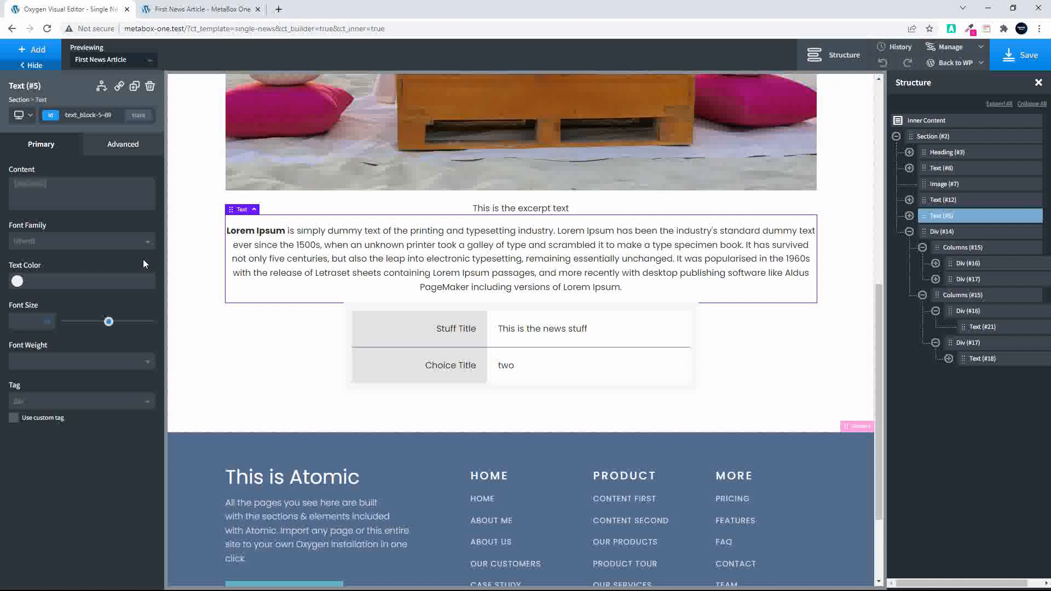
click(105, 150)
click(83, 207)
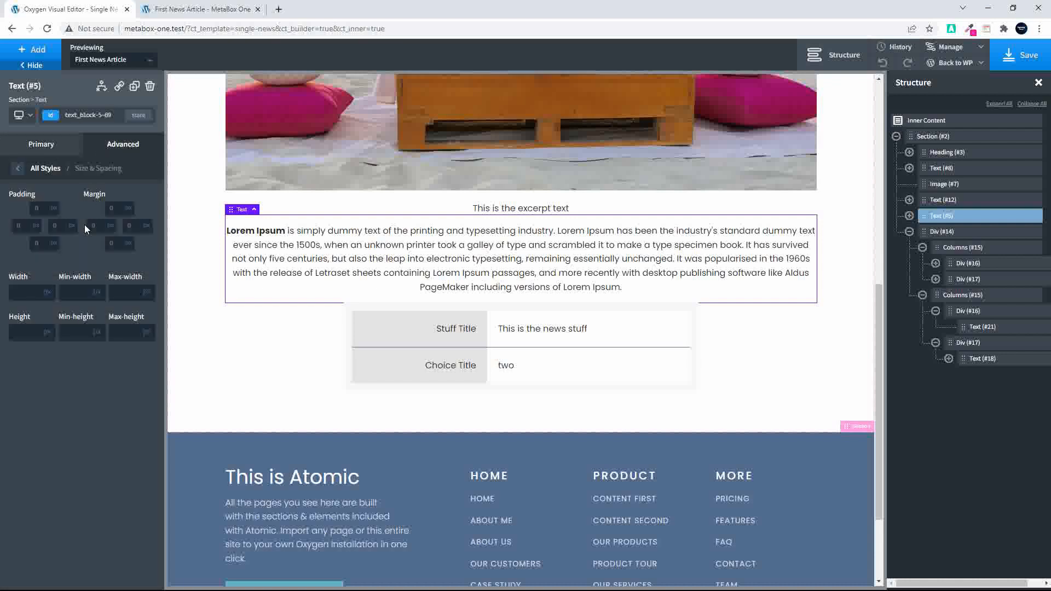
click(37, 290)
text(80)
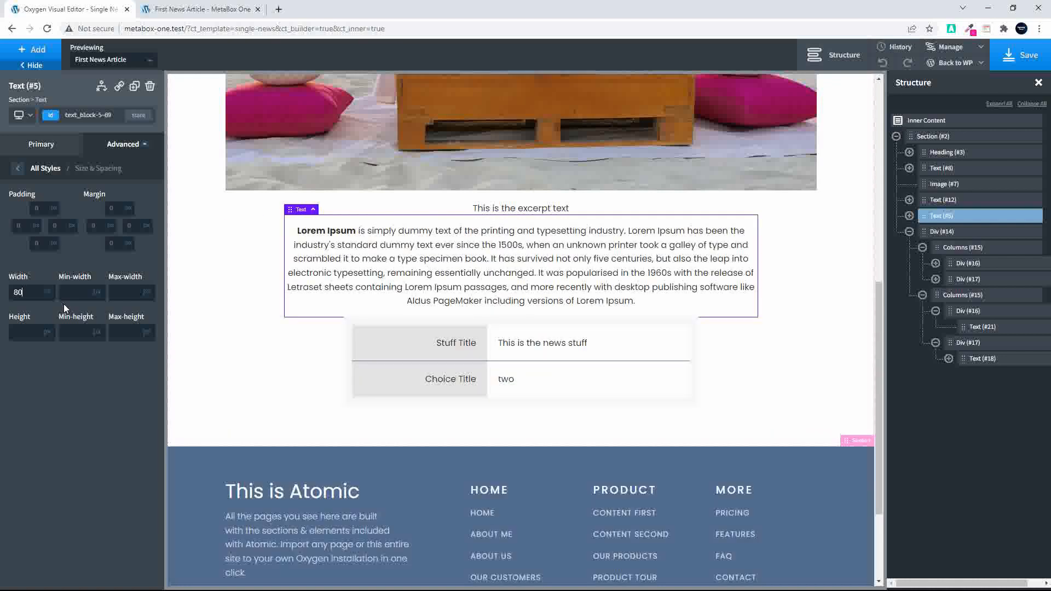
Align the text of the Lorem Ipsum article element to the left
click(15, 170)
click(125, 263)
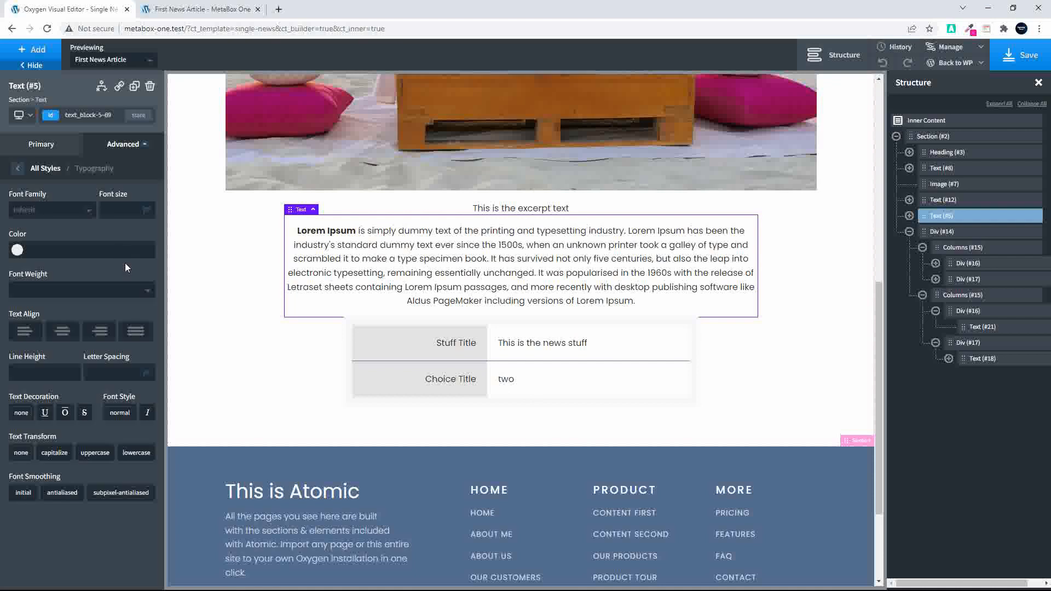
click(21, 334)
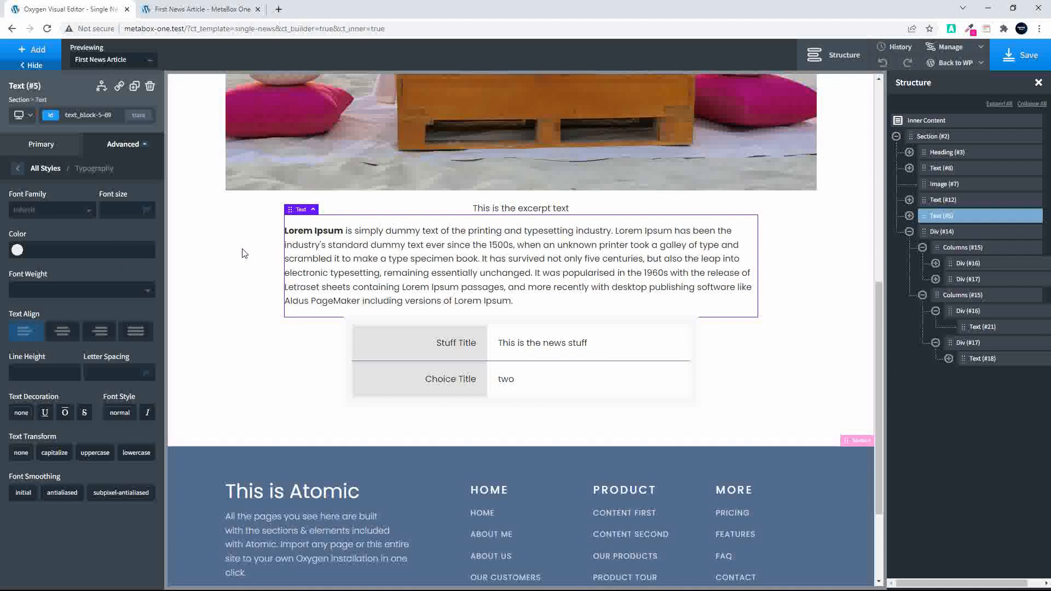
Set the bottom margin of the Lorem Ipsum article text element to 20 px
click(18, 169)
click(66, 206)
click(113, 243)
text(20)
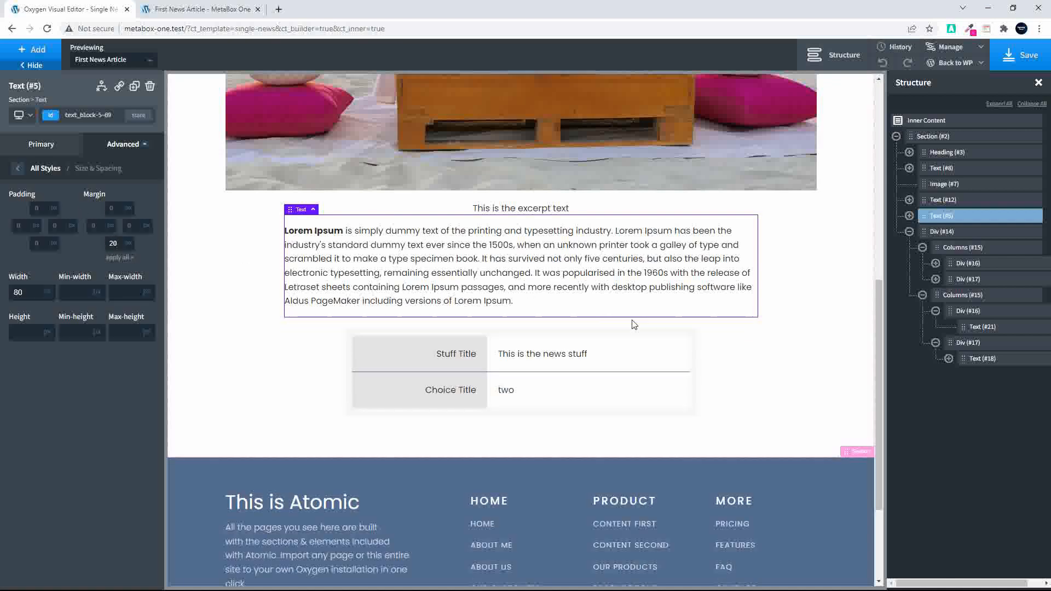
double_click(539, 305)
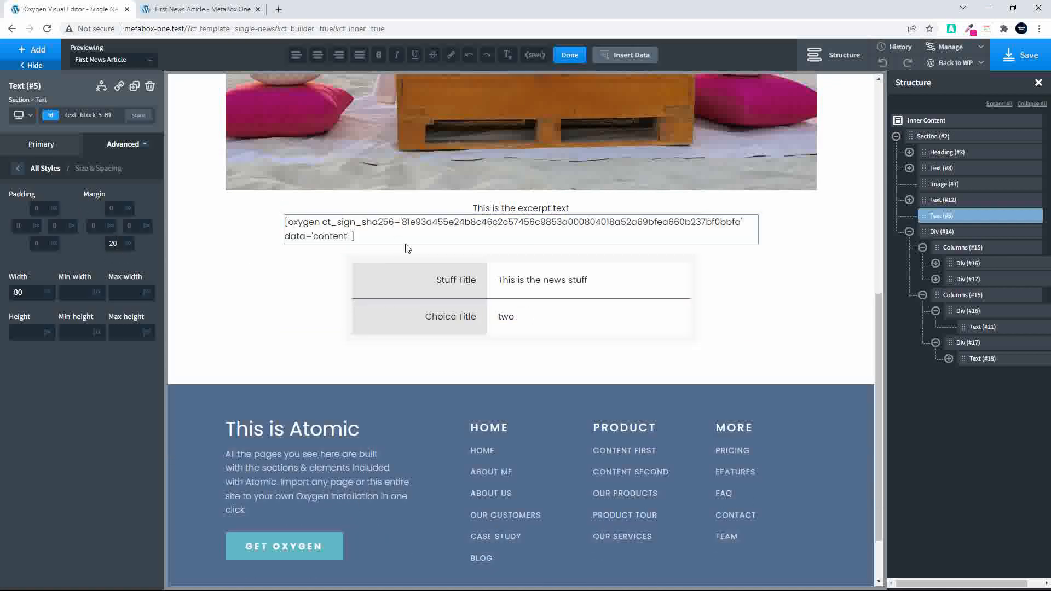
click(238, 279)
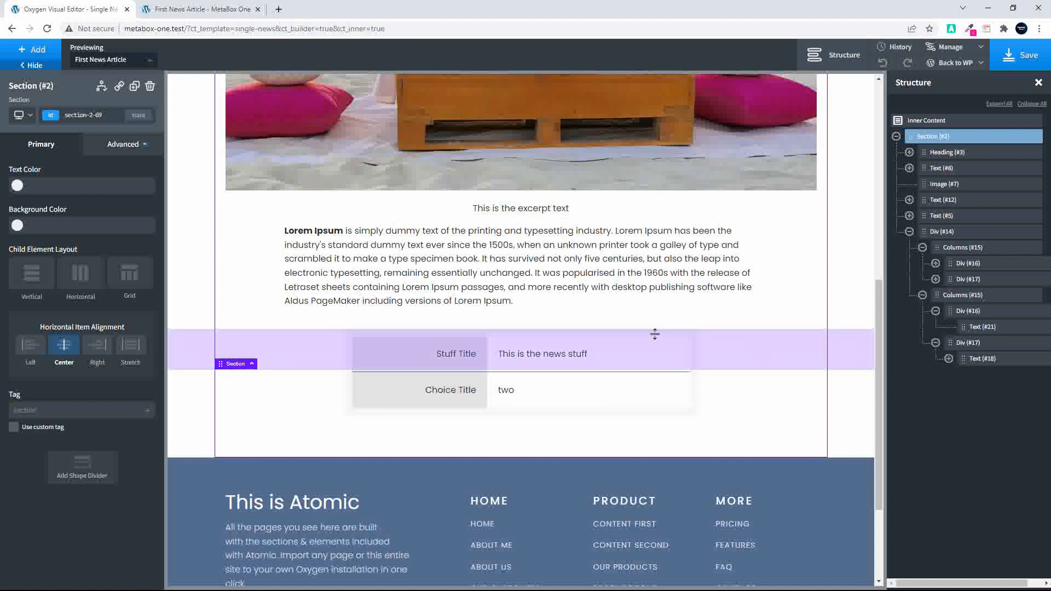
Switch the template to the "Less than 768px" breakpoint and check the page layout at that size
click(34, 118)
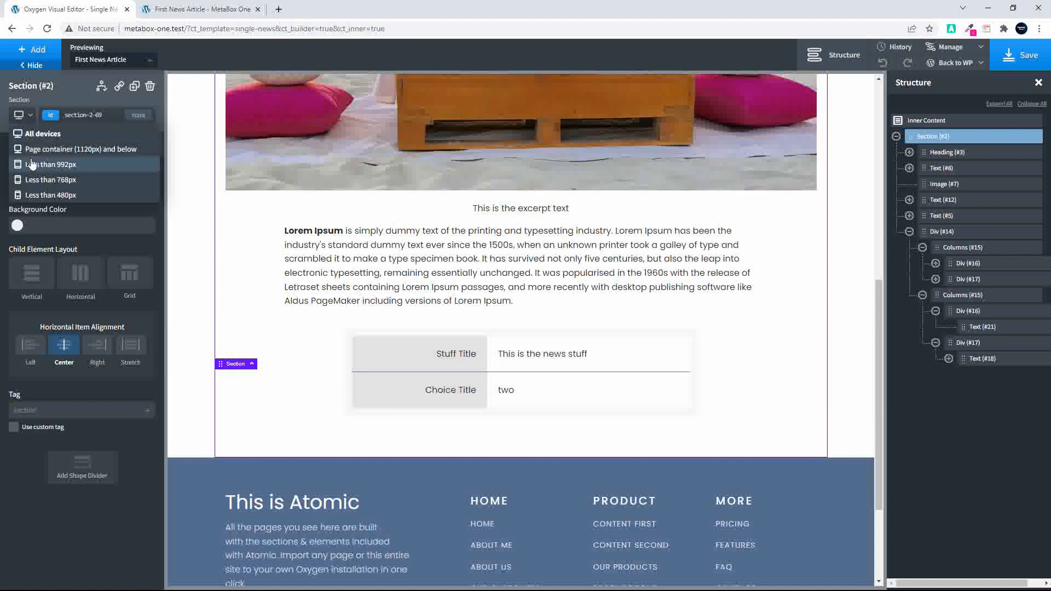
click(39, 181)
scroll(212, 298, up, 3)
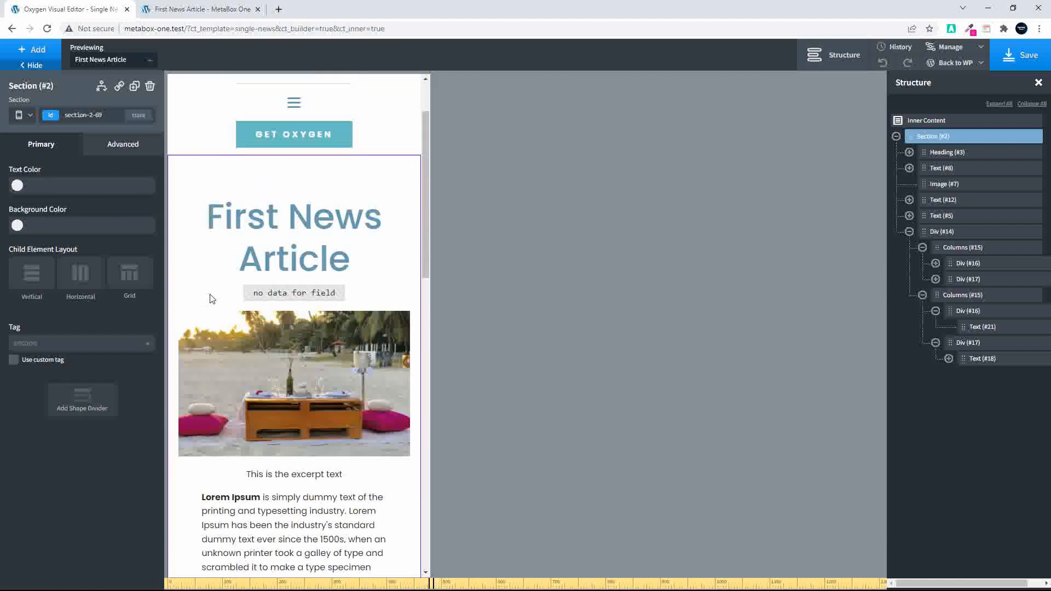
scroll(253, 328, down, 7)
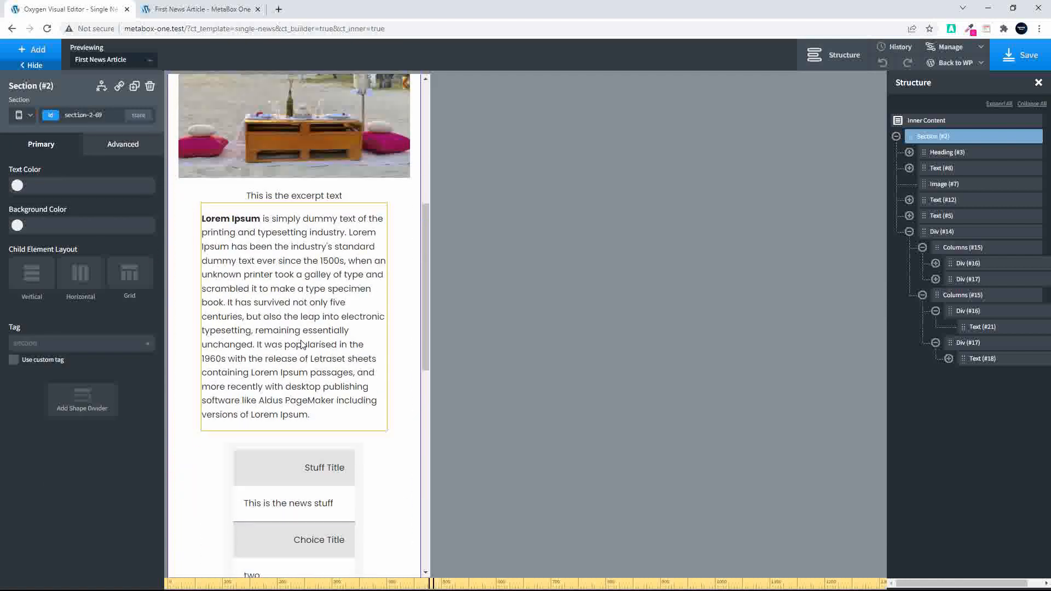
scroll(291, 334, up, 6)
Set the font size of the First News Article heading to 40 px for this breakpoint
click(292, 334)
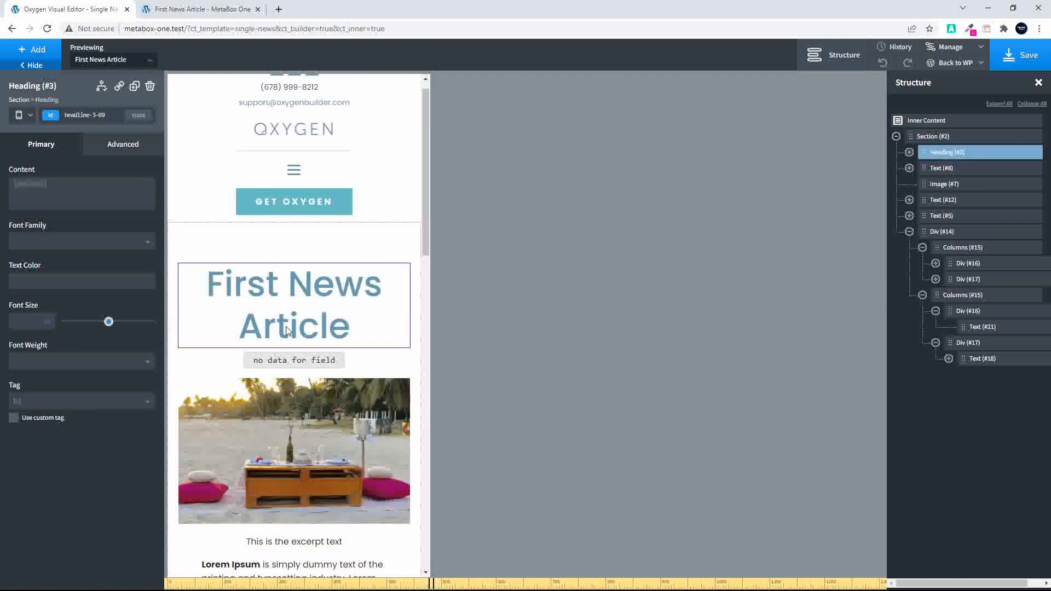
click(28, 319)
text(40)
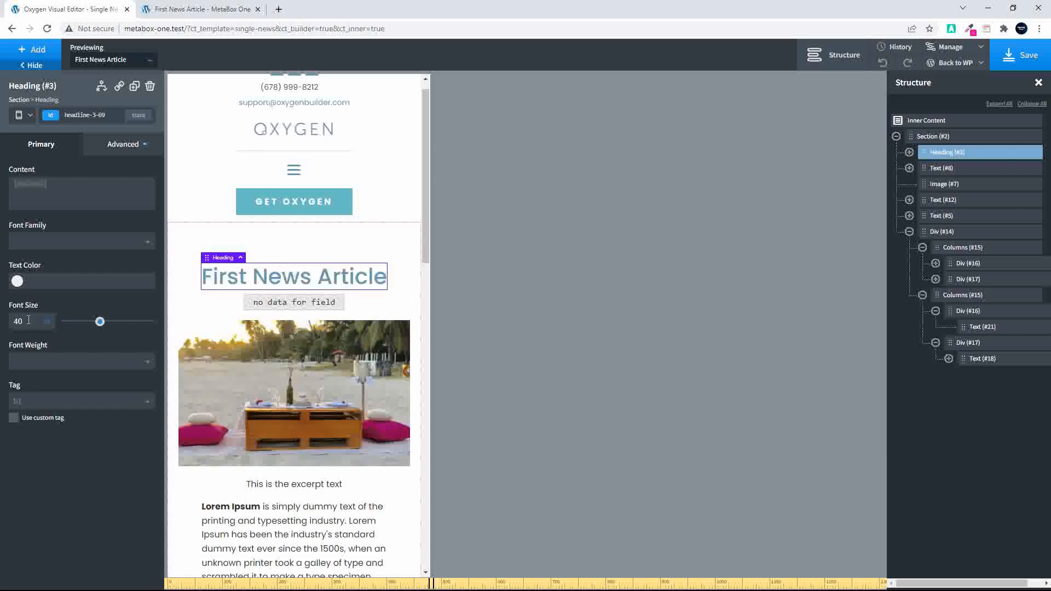
Set the div wrapping the Stuff Title and Choice Title rows to 100% width, with its children laid out vertically and centered horizontally
scroll(341, 369, down, 6)
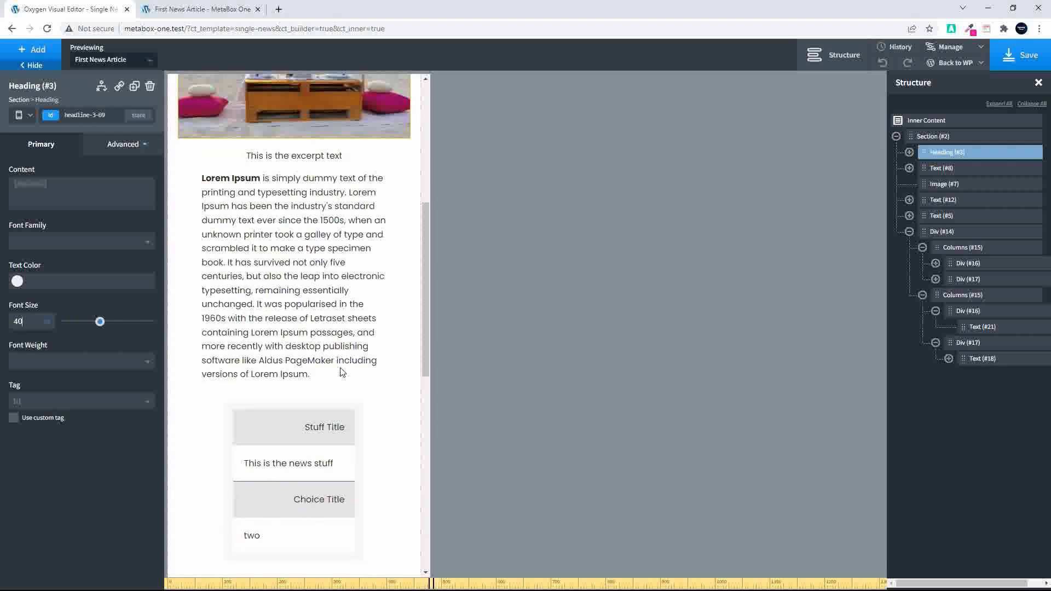
click(361, 411)
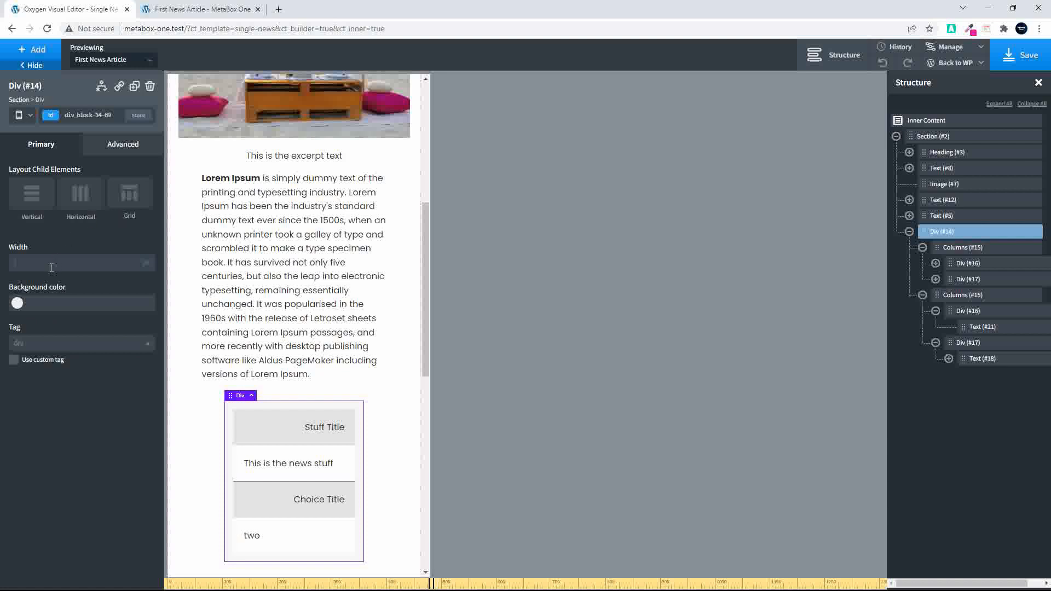
text(100)
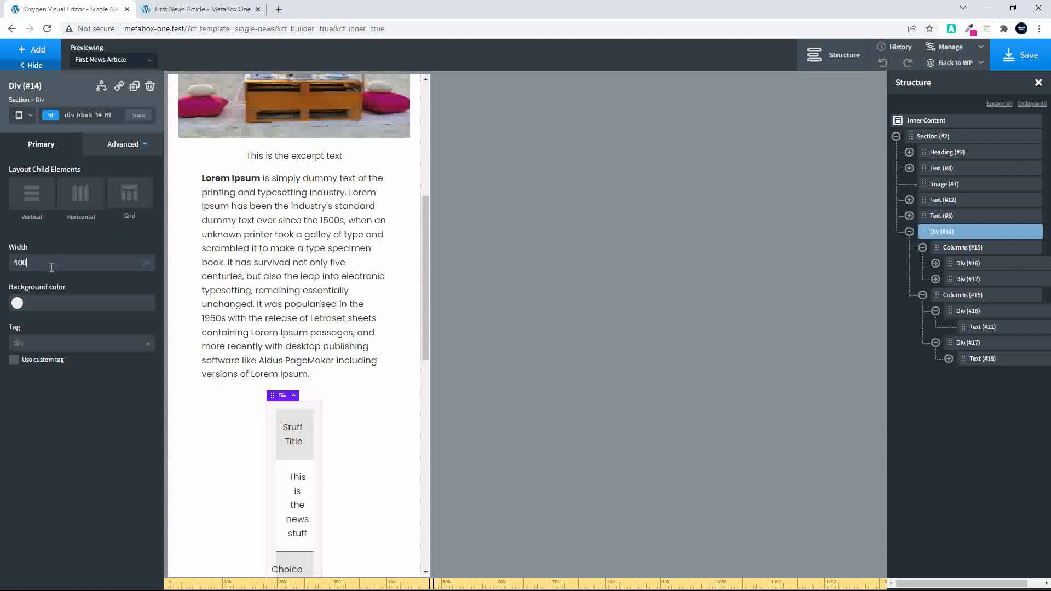
click(152, 265)
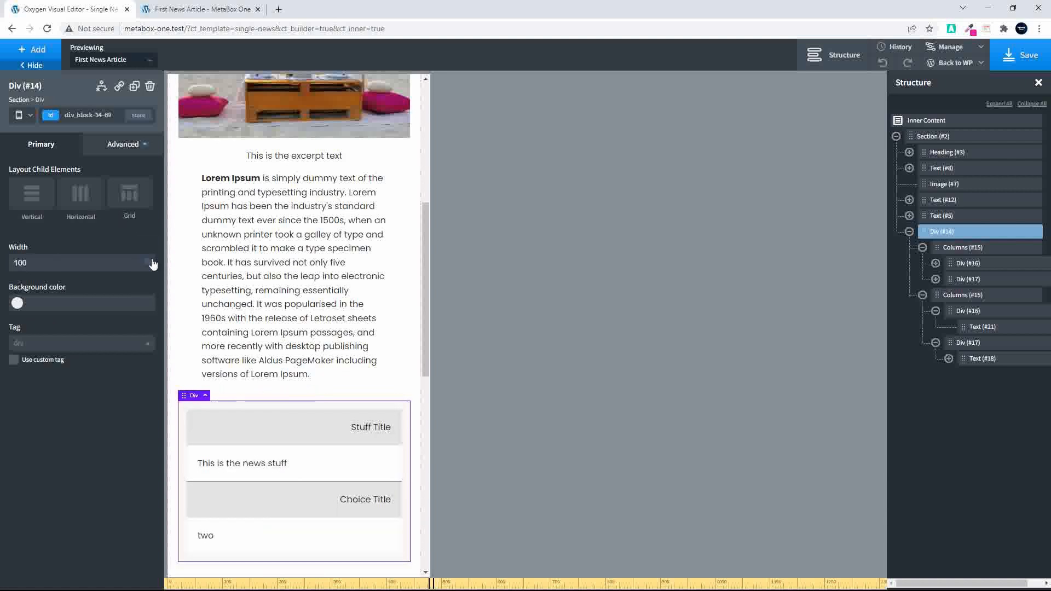
click(34, 198)
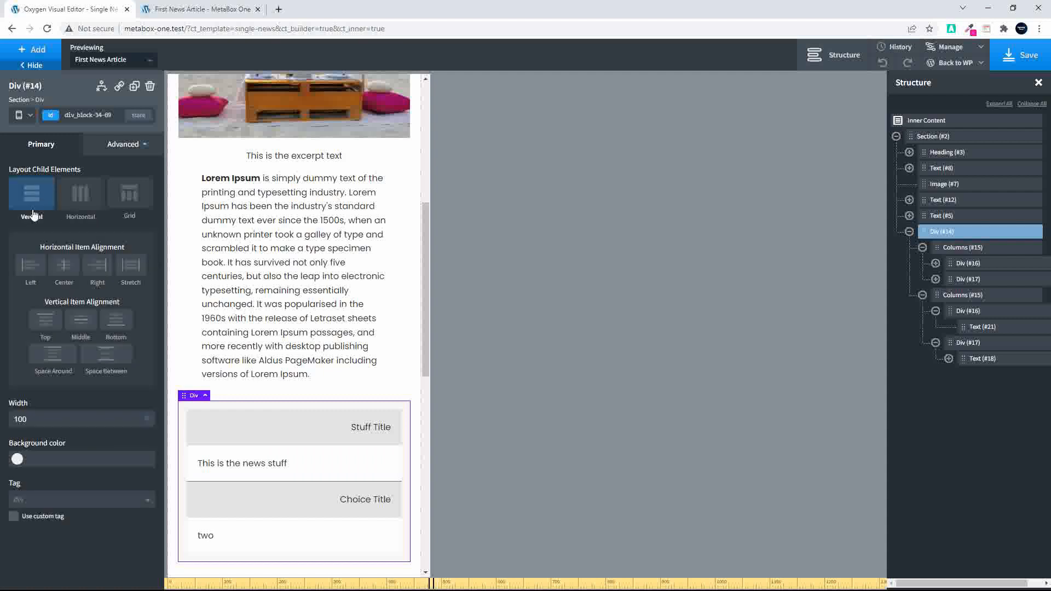
click(62, 266)
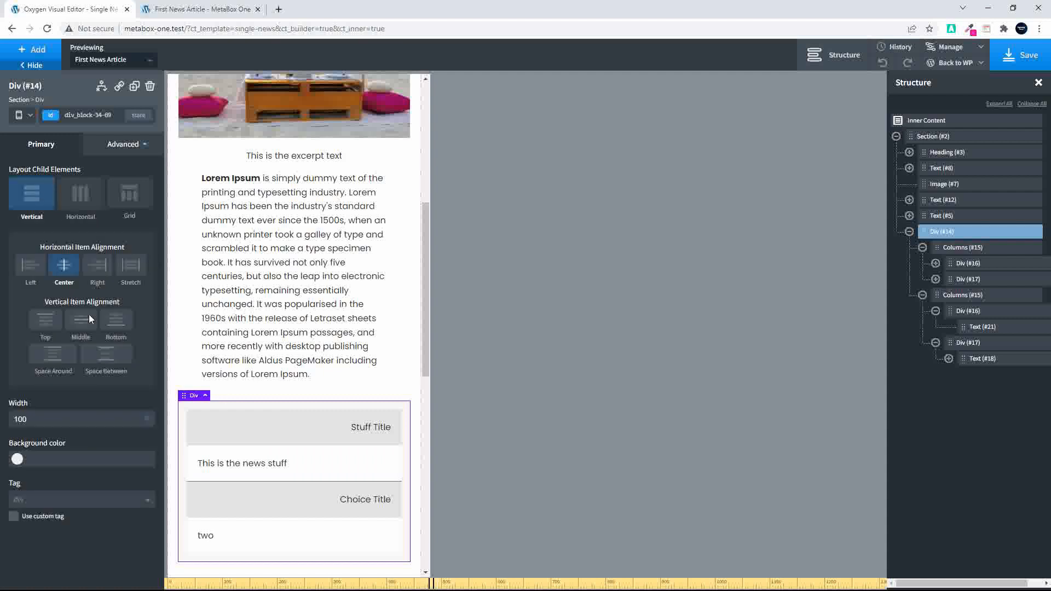
Lay out the contents of the Stuff Title label column and its value column vertically and center them horizontally
click(304, 435)
click(32, 194)
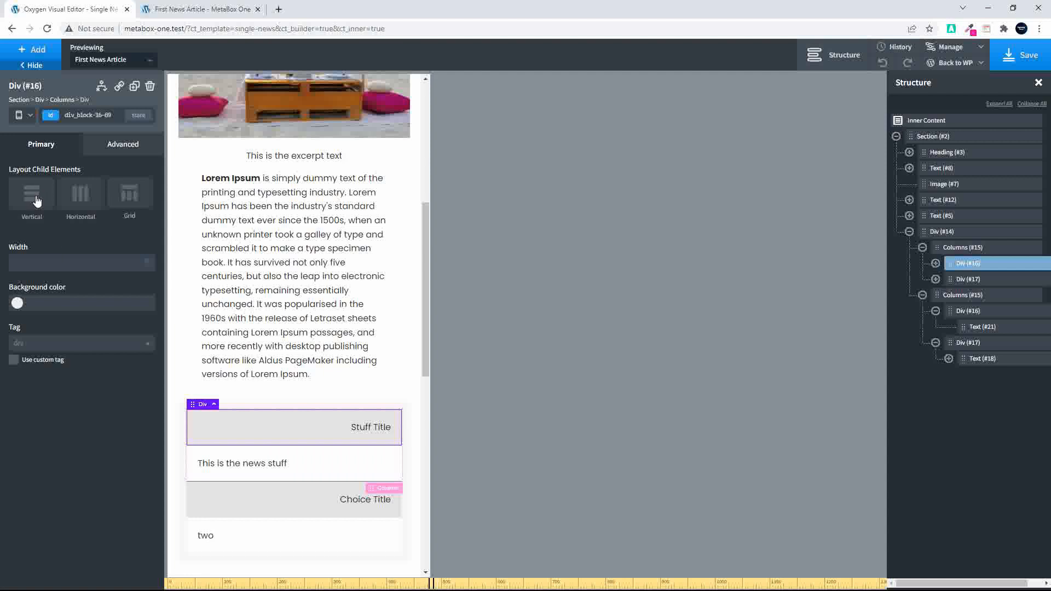
click(63, 265)
click(317, 470)
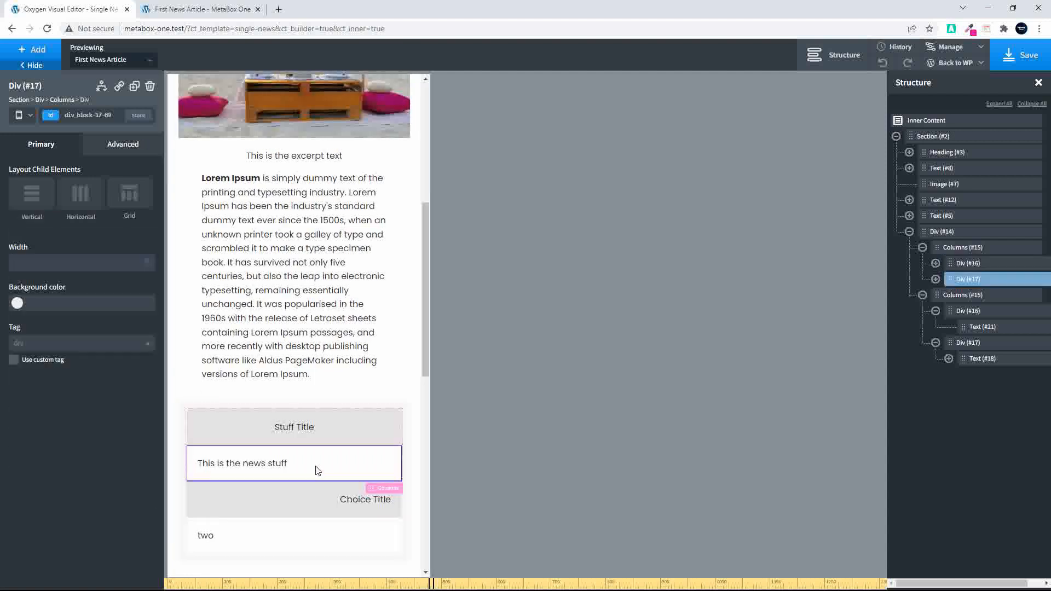
click(33, 194)
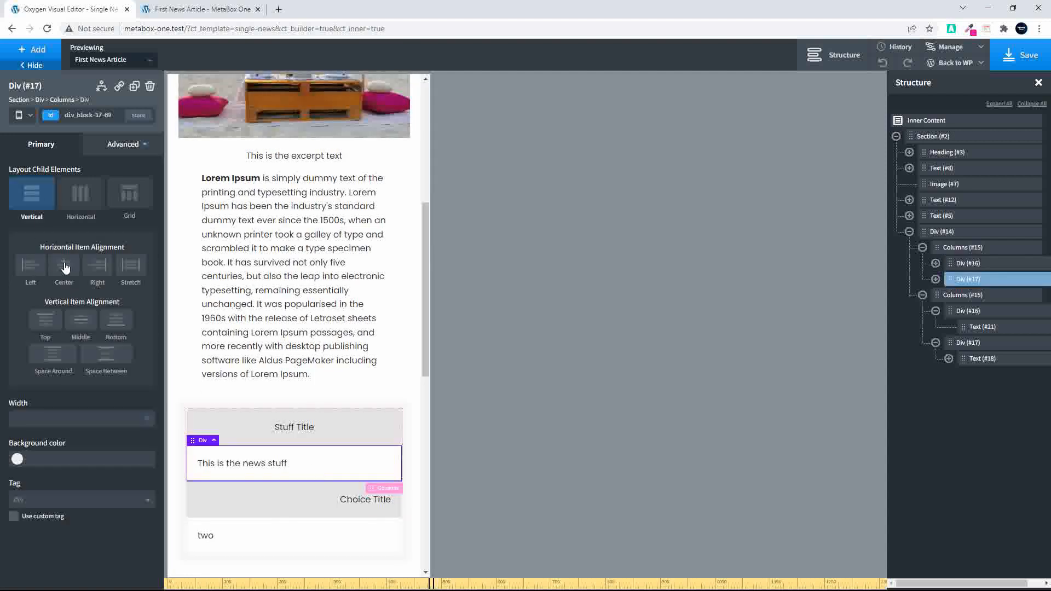
click(64, 265)
Select the Choice Title label column in the second row
click(316, 504)
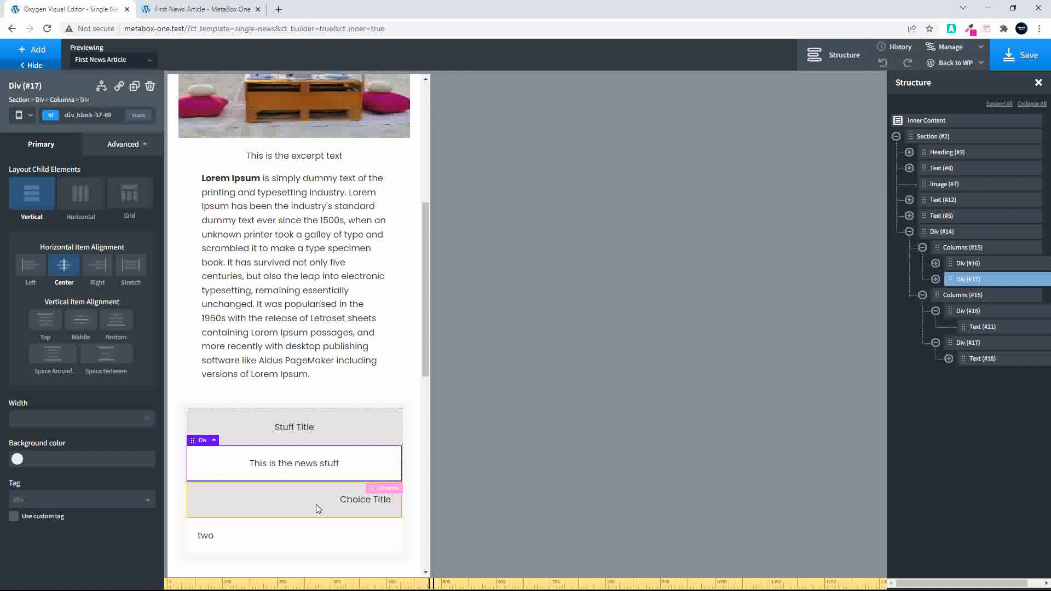
Stack the contents of the Choice Title and "two" divs vertically and centre them horizontally for the mobile breakpoint
click(22, 200)
click(64, 267)
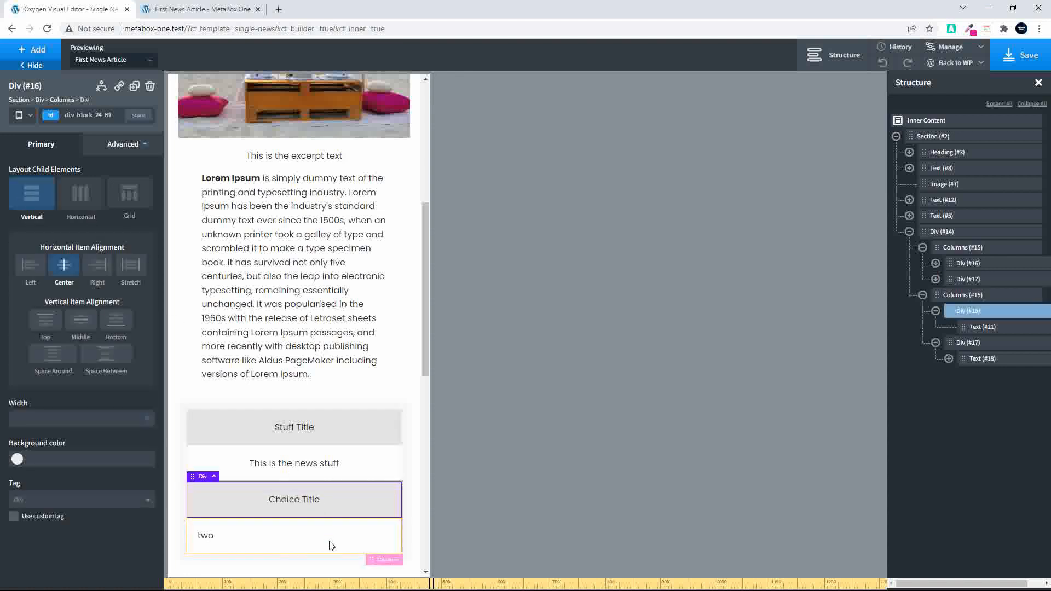
click(329, 544)
click(32, 193)
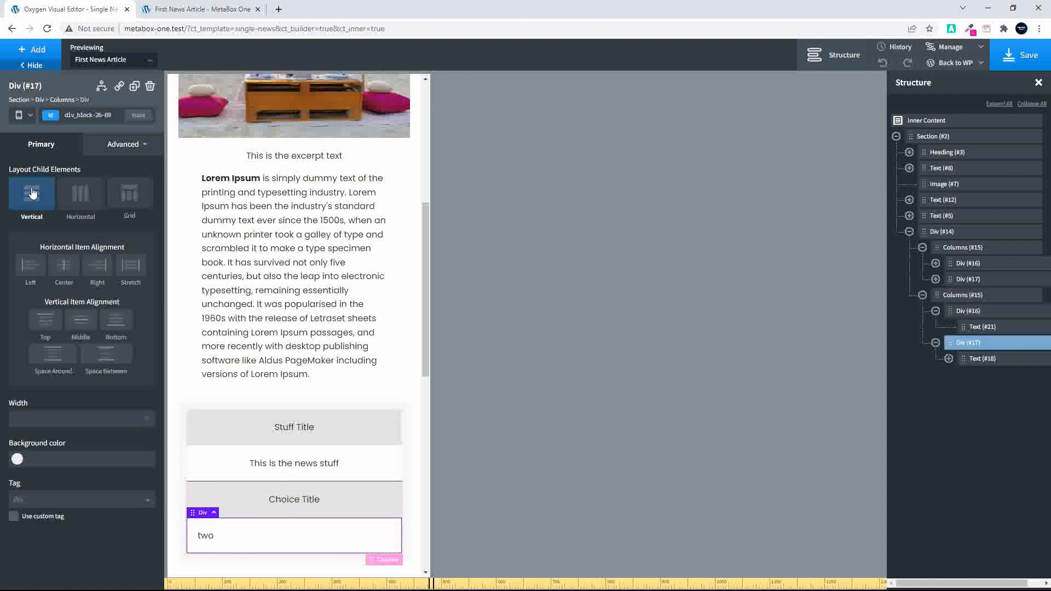
click(69, 267)
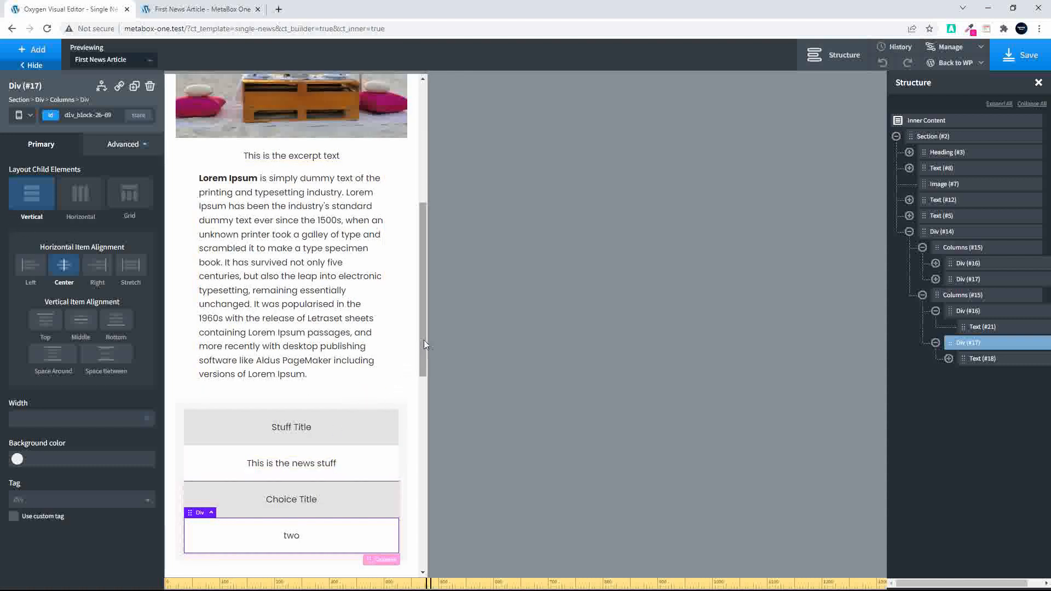
click(405, 357)
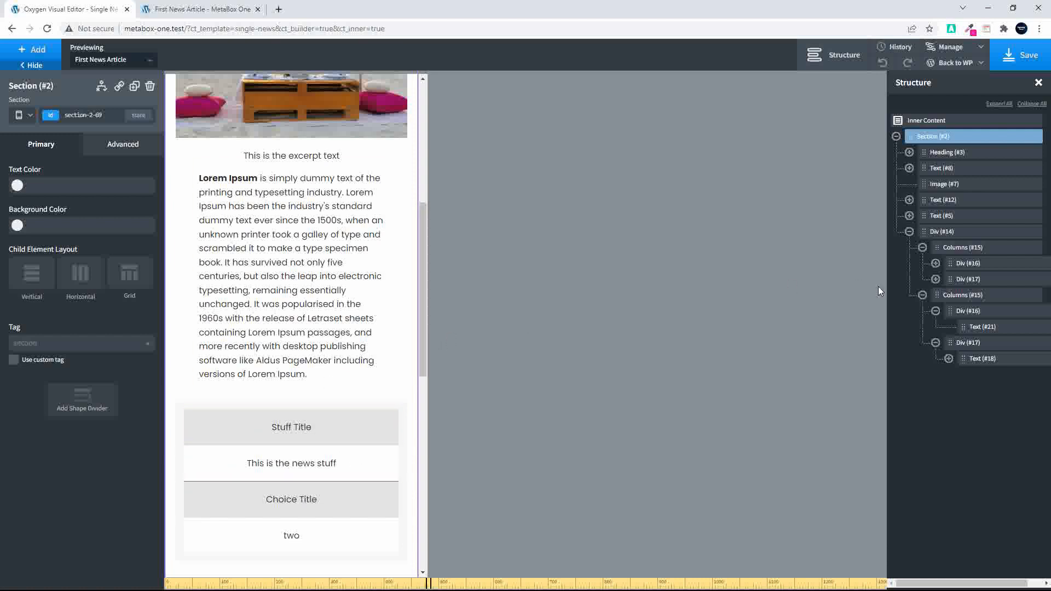
Set a bottom margin of 20 px on the columns element holding Stuff Title
click(945, 234)
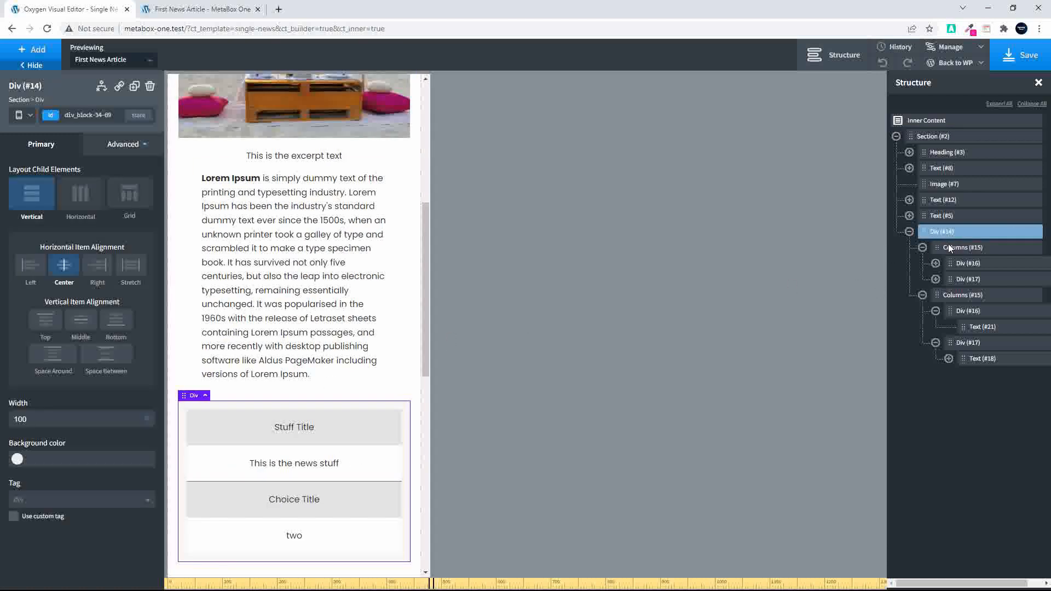
click(947, 248)
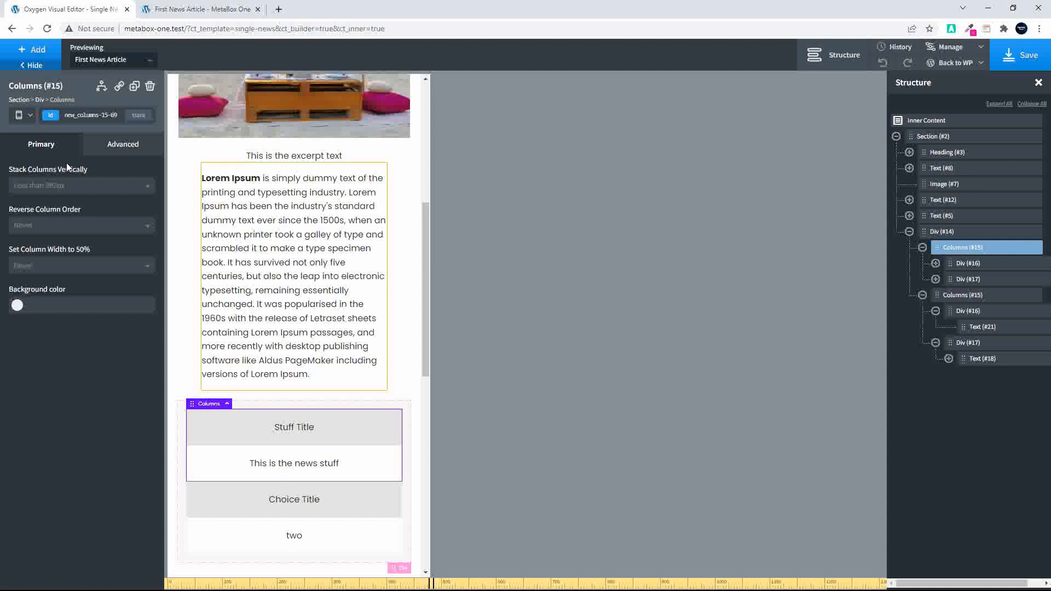
scroll(369, 448, up, 3)
scroll(388, 463, down, 3)
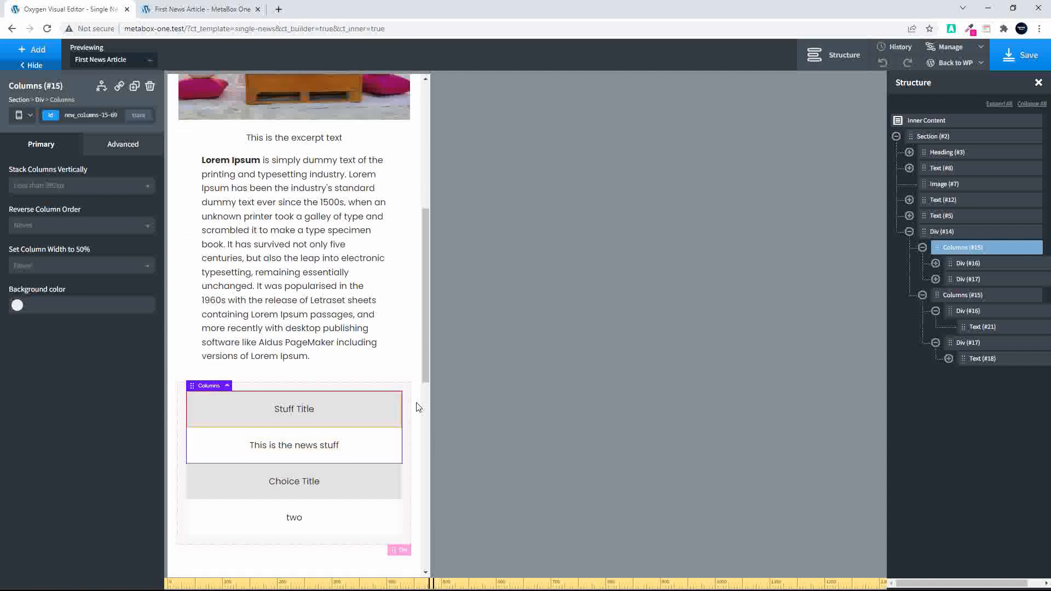
click(115, 146)
click(77, 204)
click(111, 243)
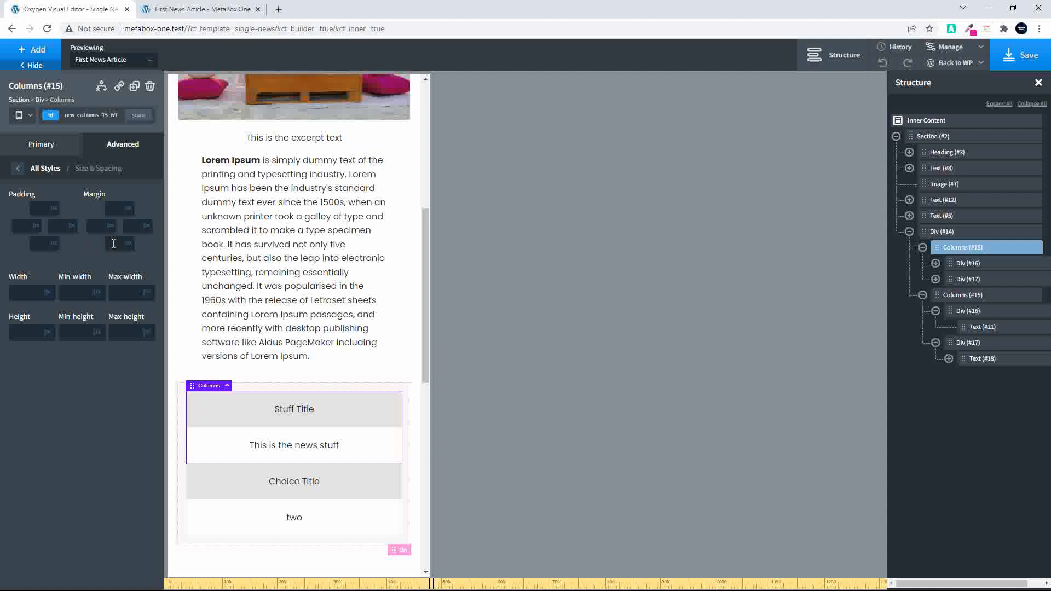
text(20)
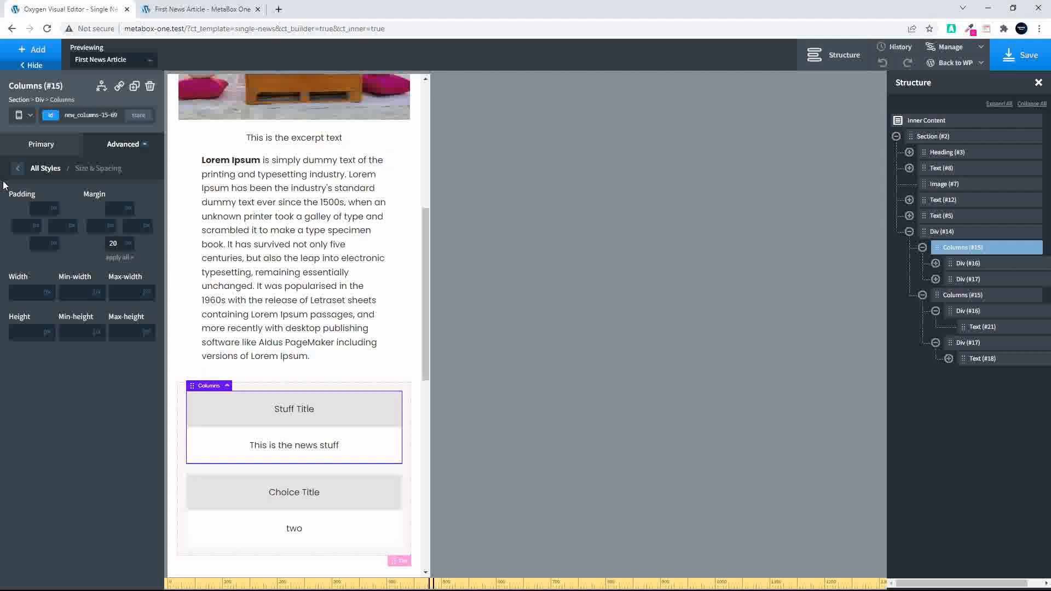
Check the two-row table at the All devices size and return to the Less than 768px breakpoint
click(25, 115)
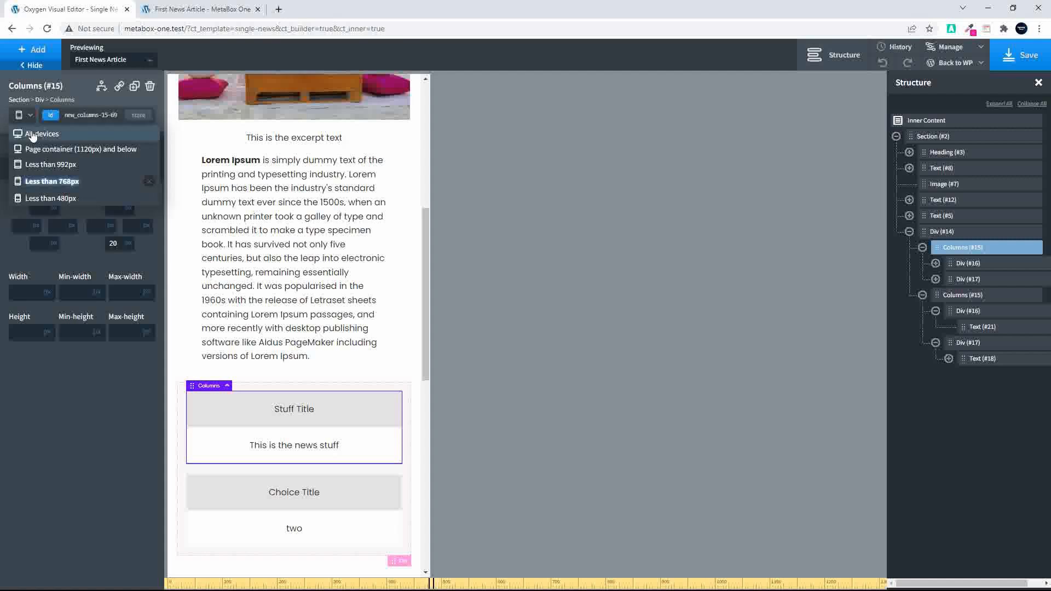
click(32, 130)
scroll(267, 300, down, 3)
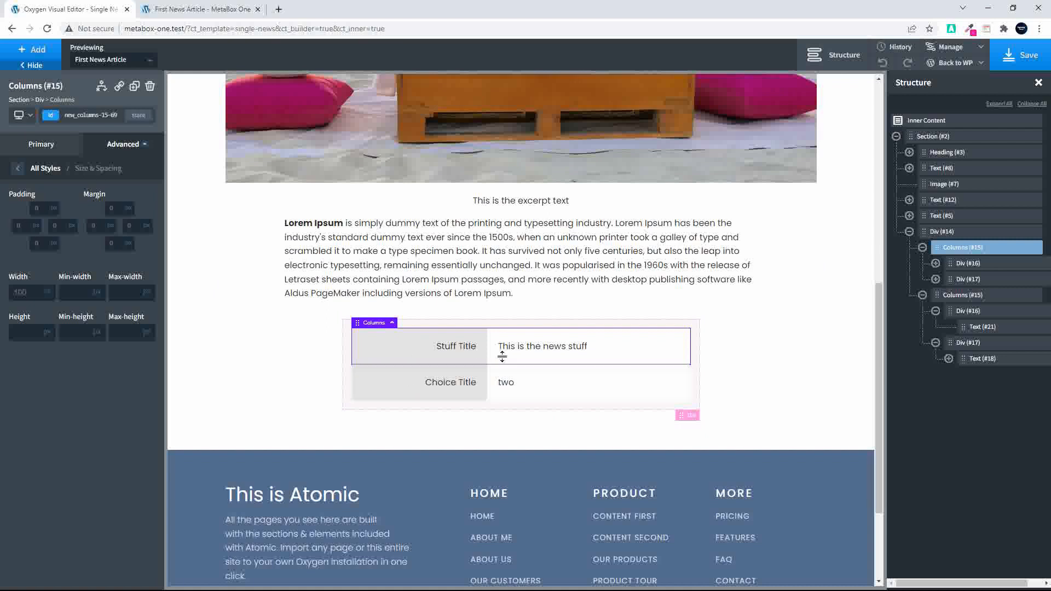
click(23, 115)
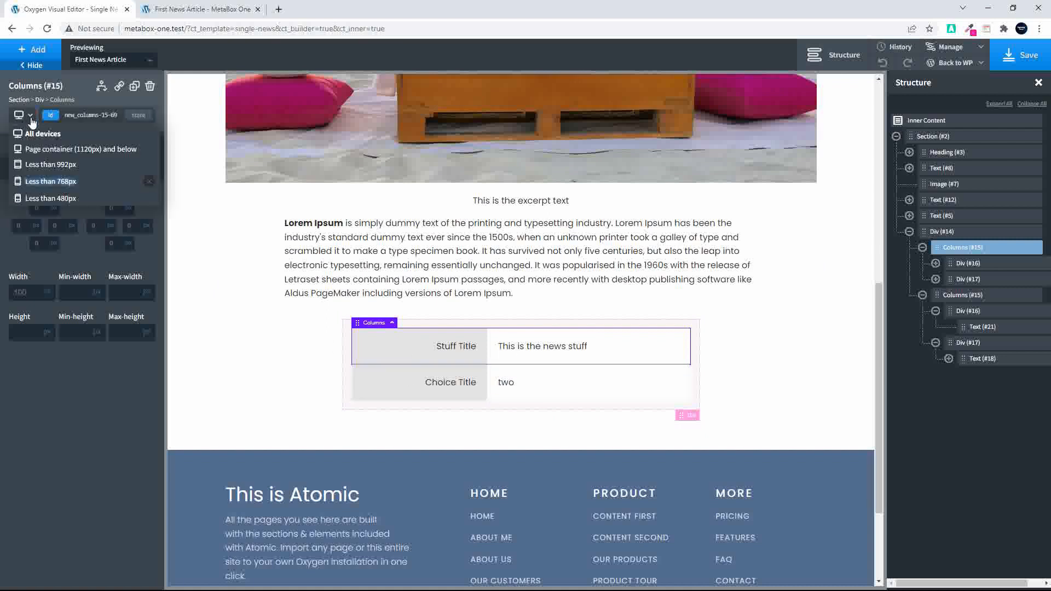
click(36, 184)
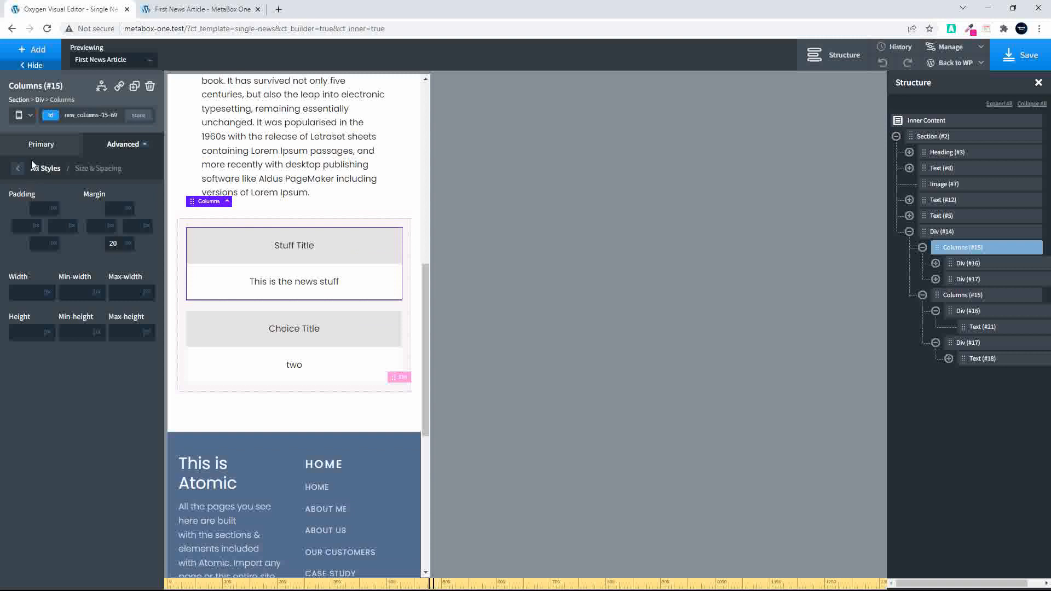
Set the Stuff Title columns' box shadow colour to rgba(0,0,0,0.25) with inset off, and copy the colour value
click(19, 172)
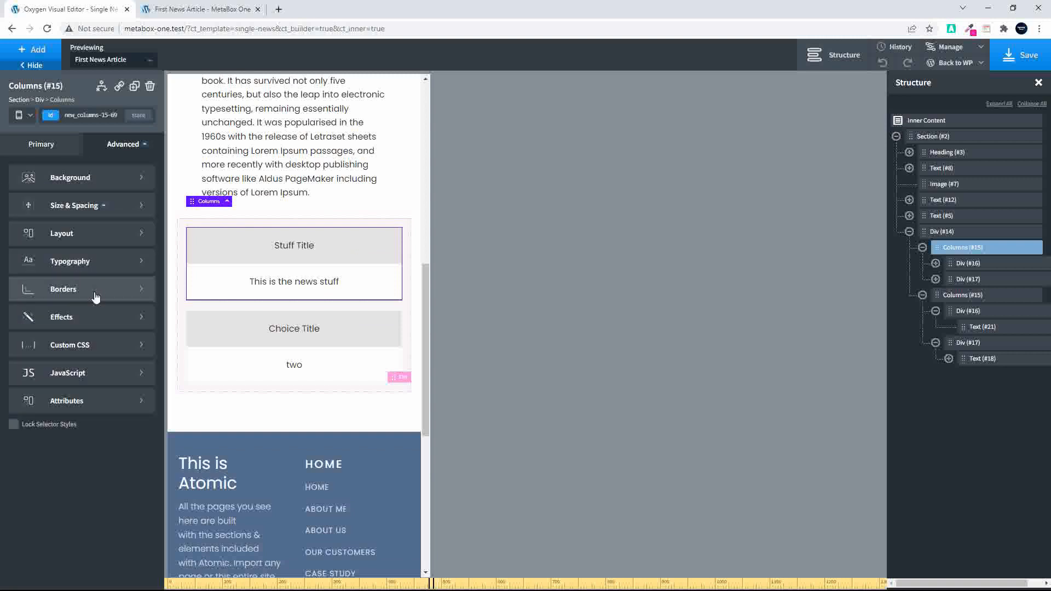
click(92, 296)
click(21, 171)
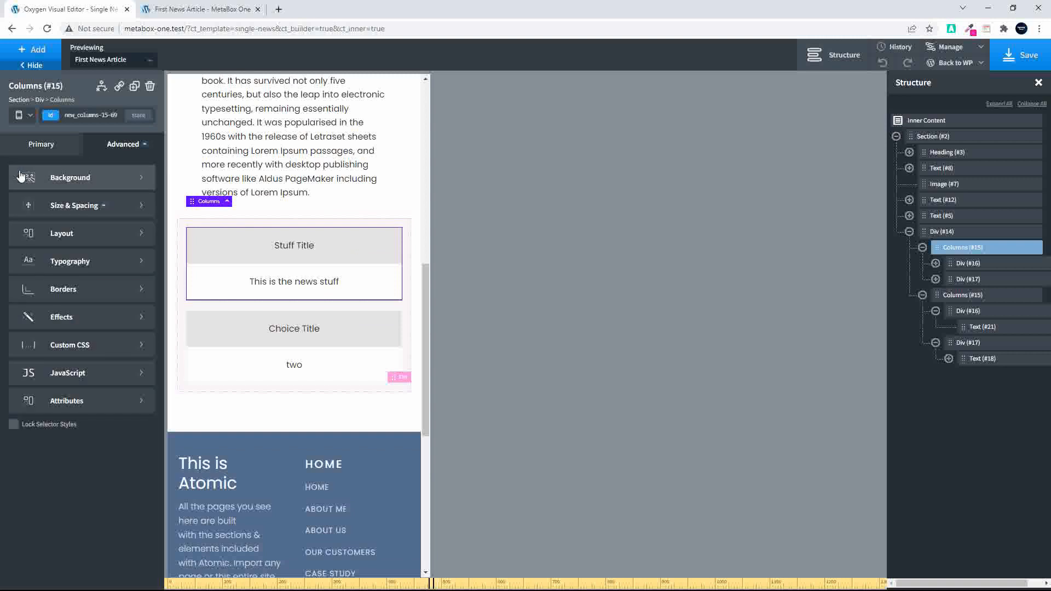
click(93, 314)
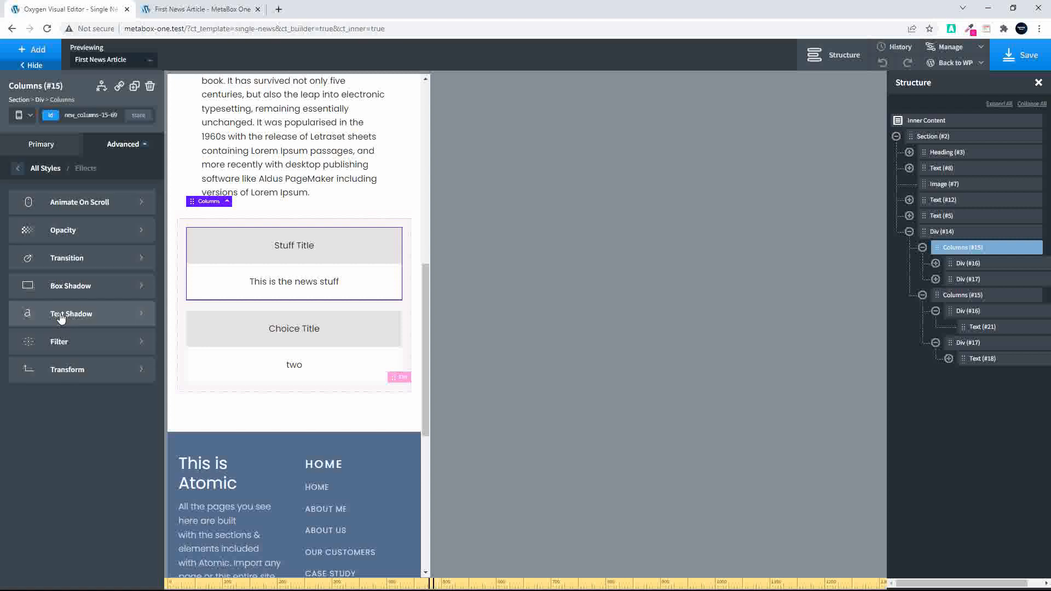
click(86, 286)
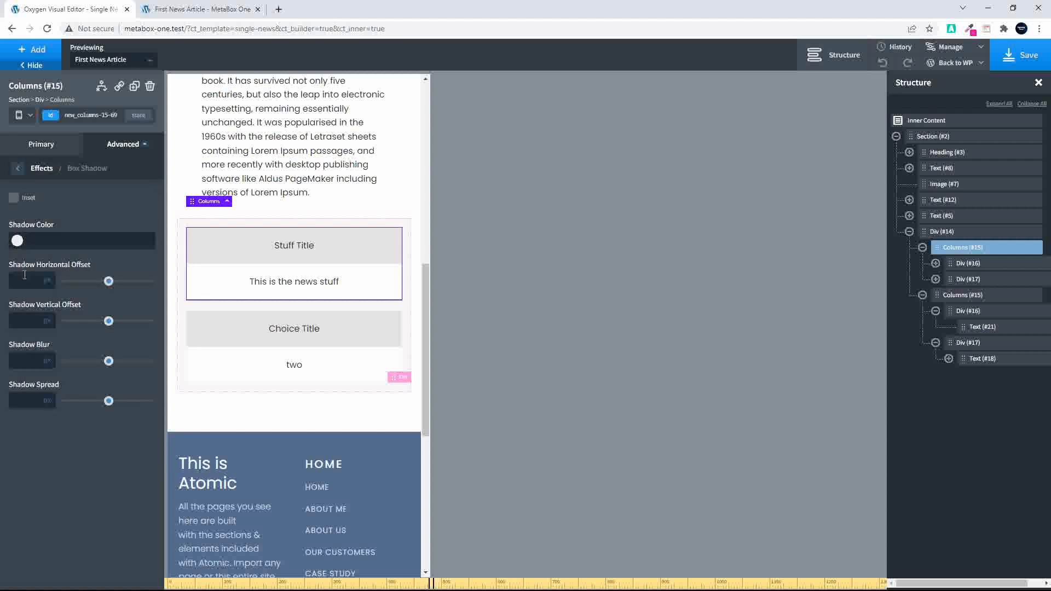
click(16, 240)
drag(105, 344, 43, 352)
click(78, 206)
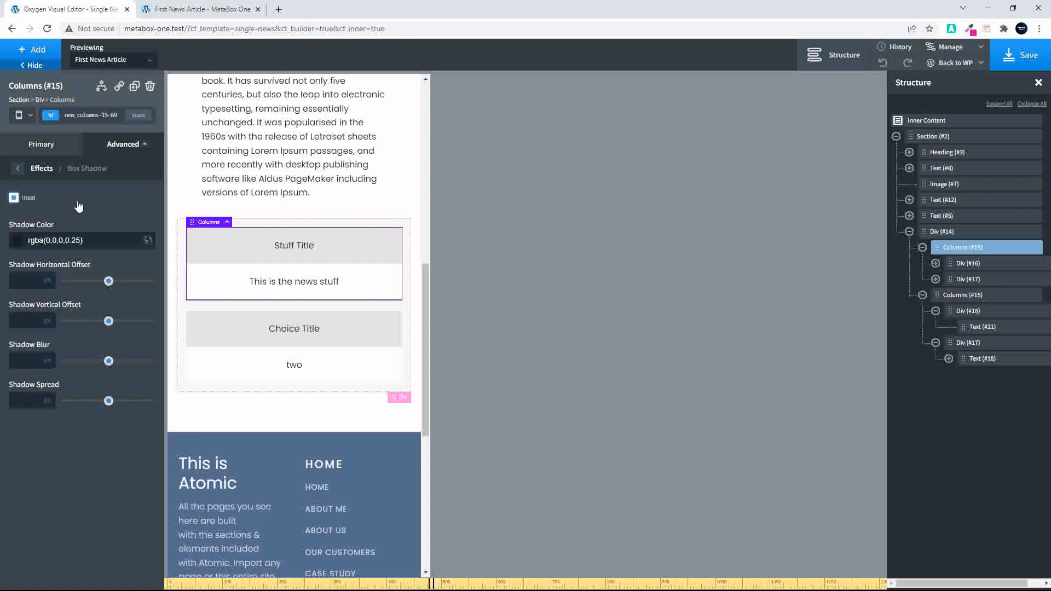
click(14, 198)
drag(108, 241, 1, 239)
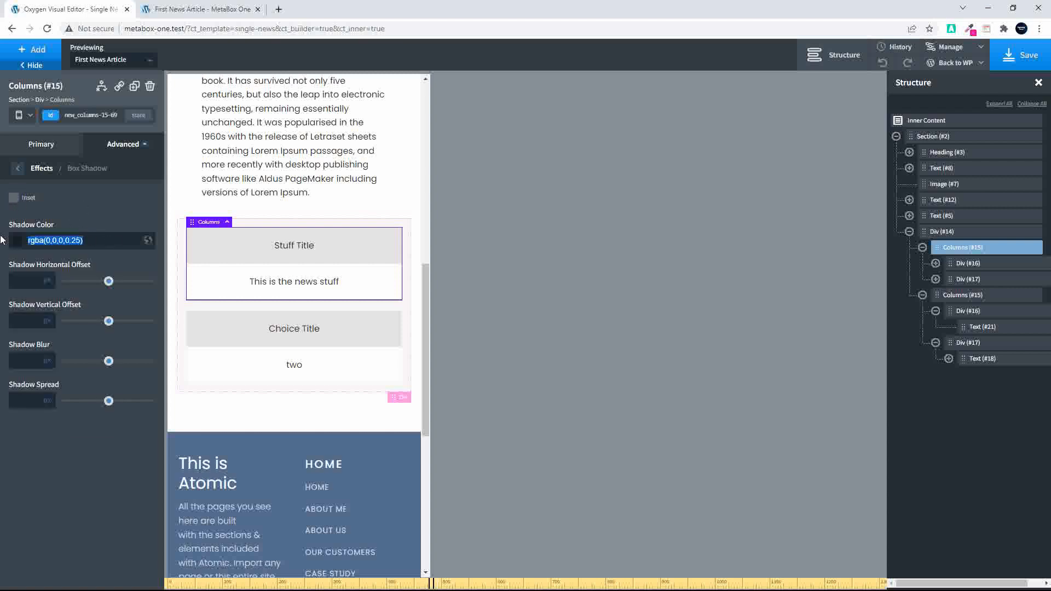
Set the Stuff Title columns' shadow horizontal and vertical offsets to 0 and the blur to 5 px
click(24, 286)
text(00)
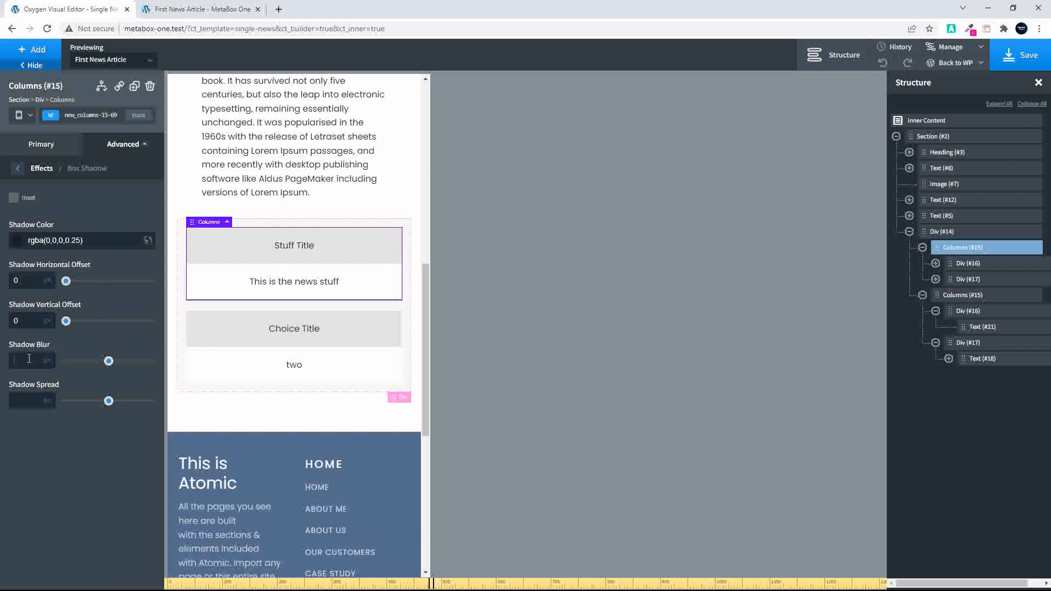
click(33, 356)
text(5)
Give the Choice Title columns a box shadow of rgba(0,0,0,0.25) with horizontal and vertical offsets of 0 and a 5 px blur
click(957, 297)
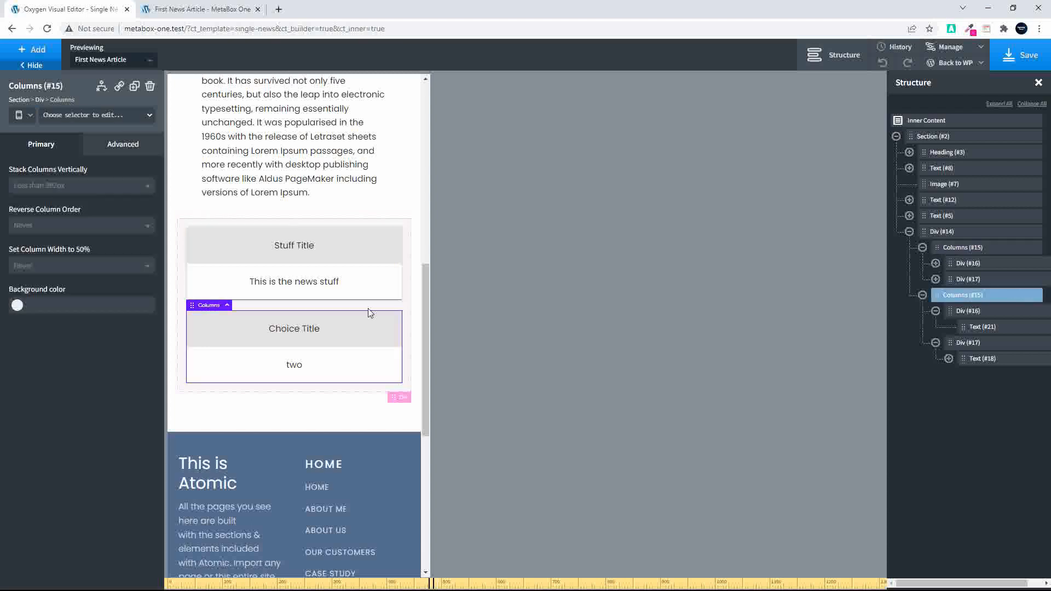
click(119, 145)
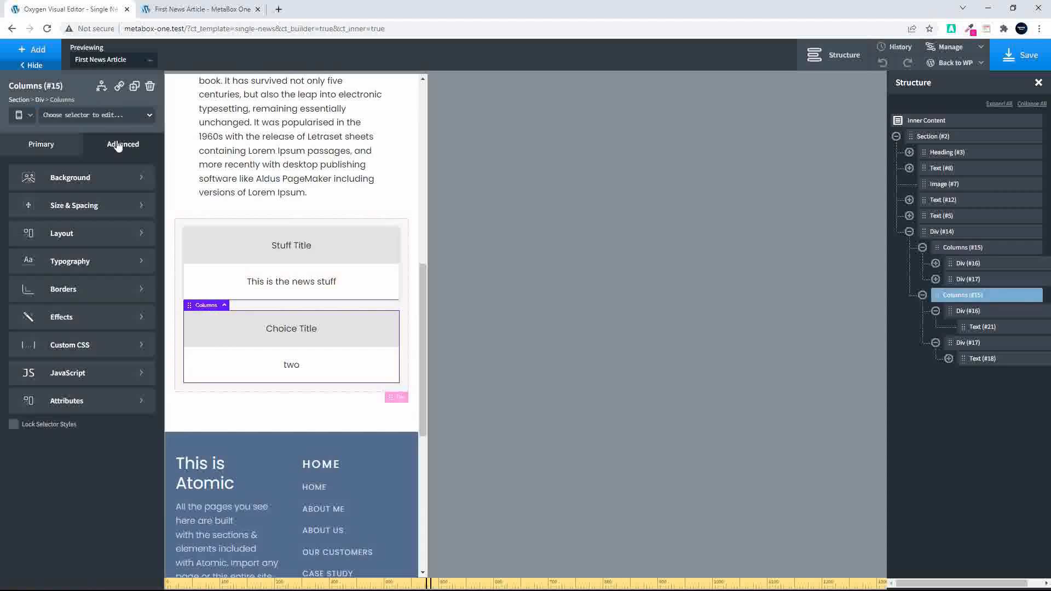
click(70, 319)
click(73, 286)
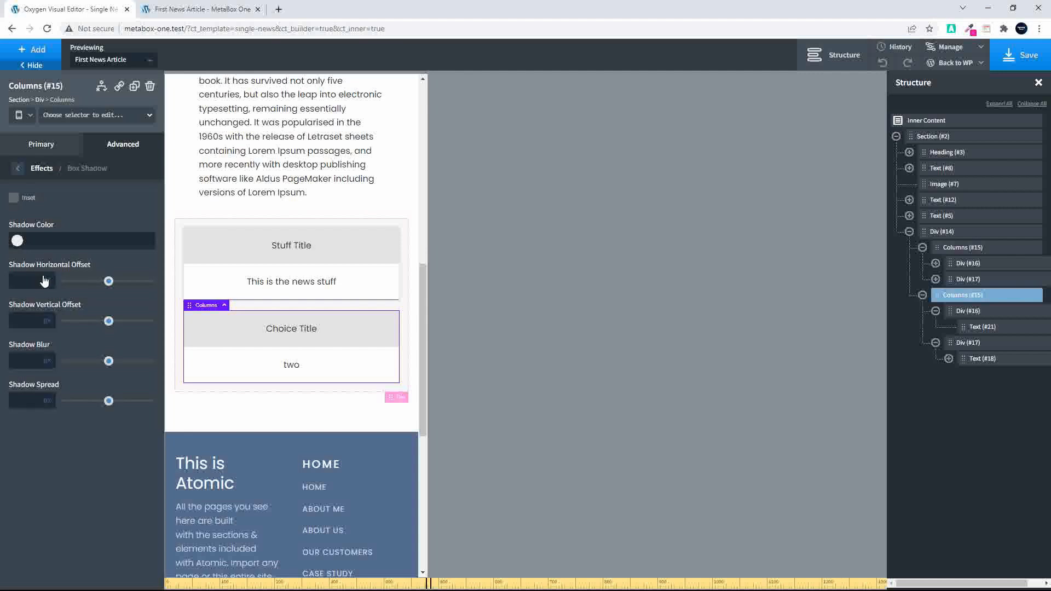
click(49, 239)
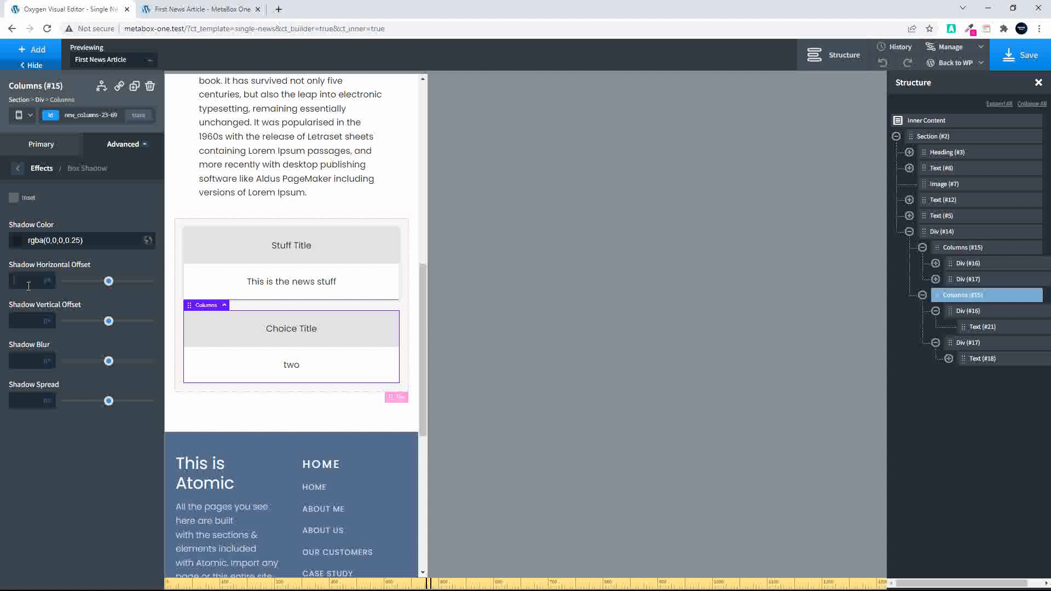
text(0)
text(0)
text(5)
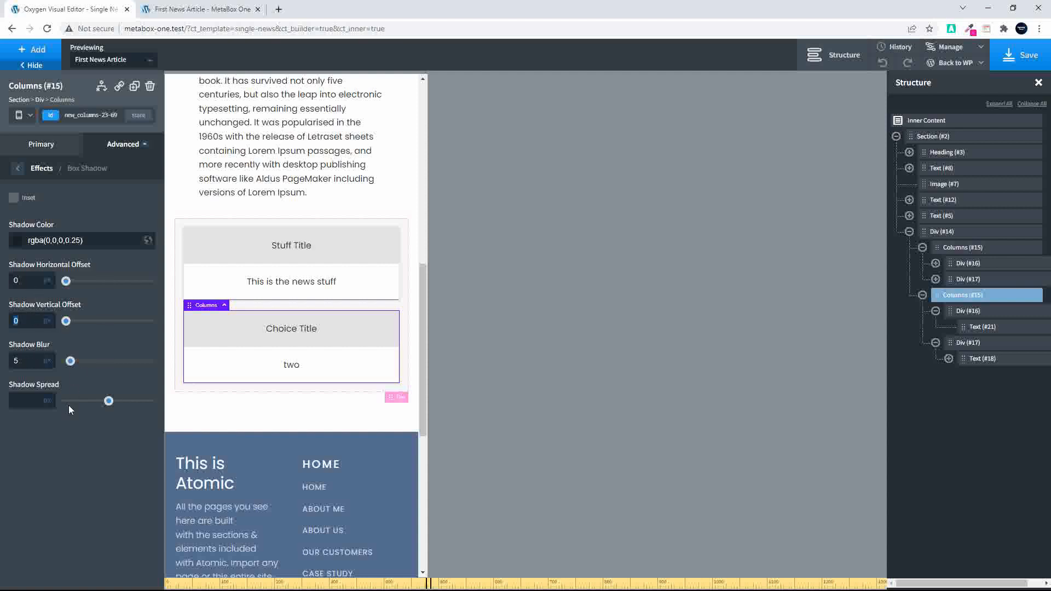
click(215, 411)
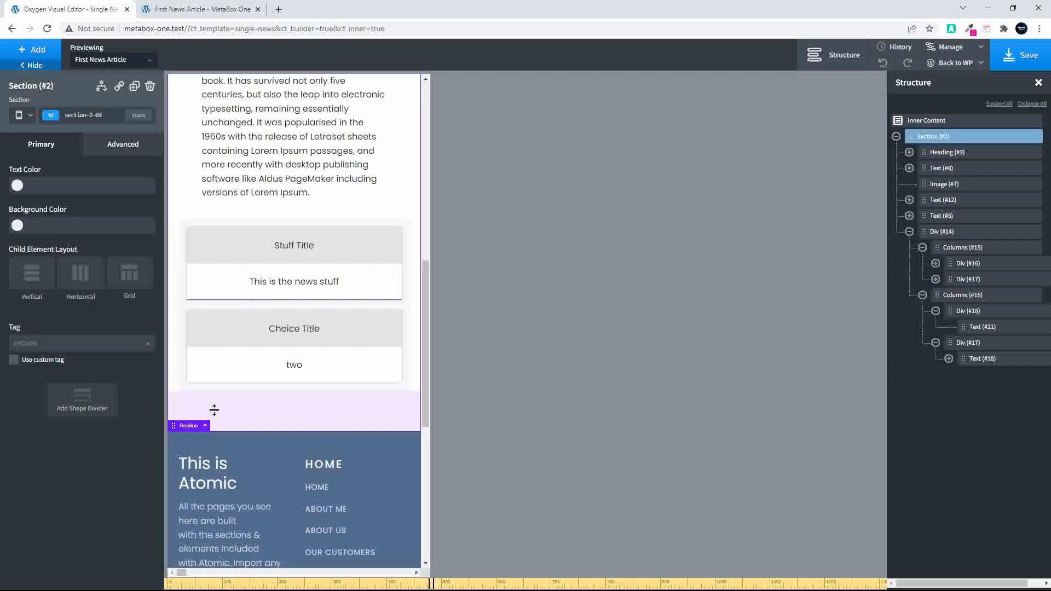
Return the preview to All devices and save the template
scroll(307, 348, up, 10)
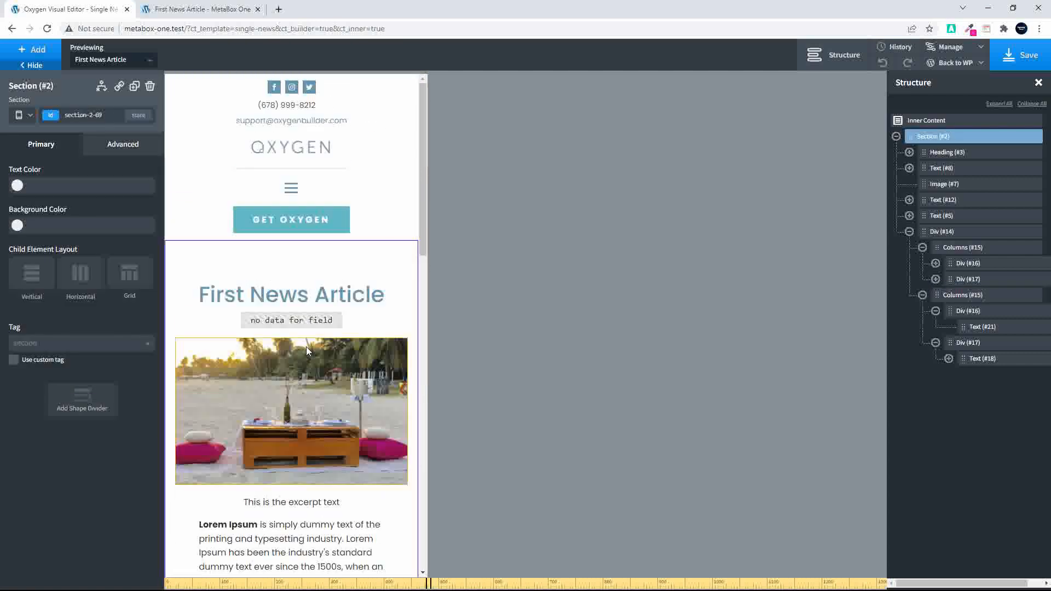
click(23, 118)
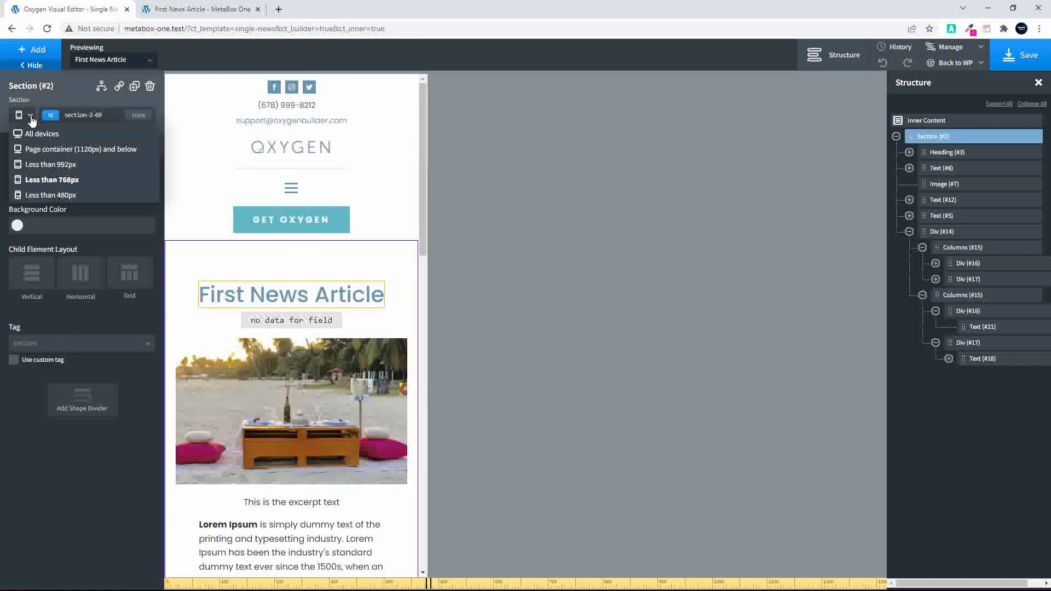
click(33, 133)
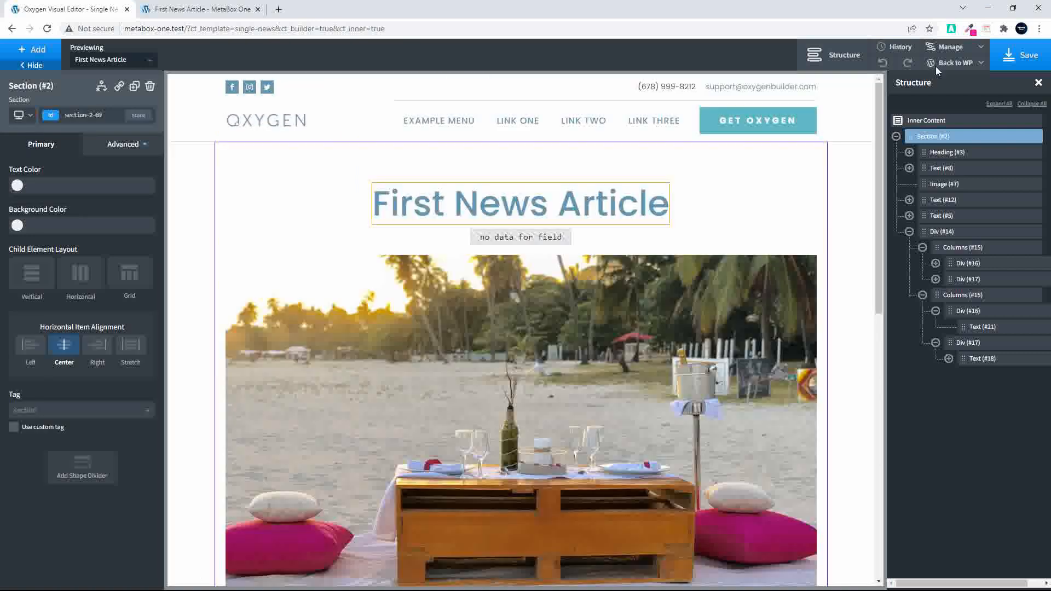
click(1021, 55)
Reload the published First News Article page and review its layout down to the Stuff and Choice table
click(213, 10)
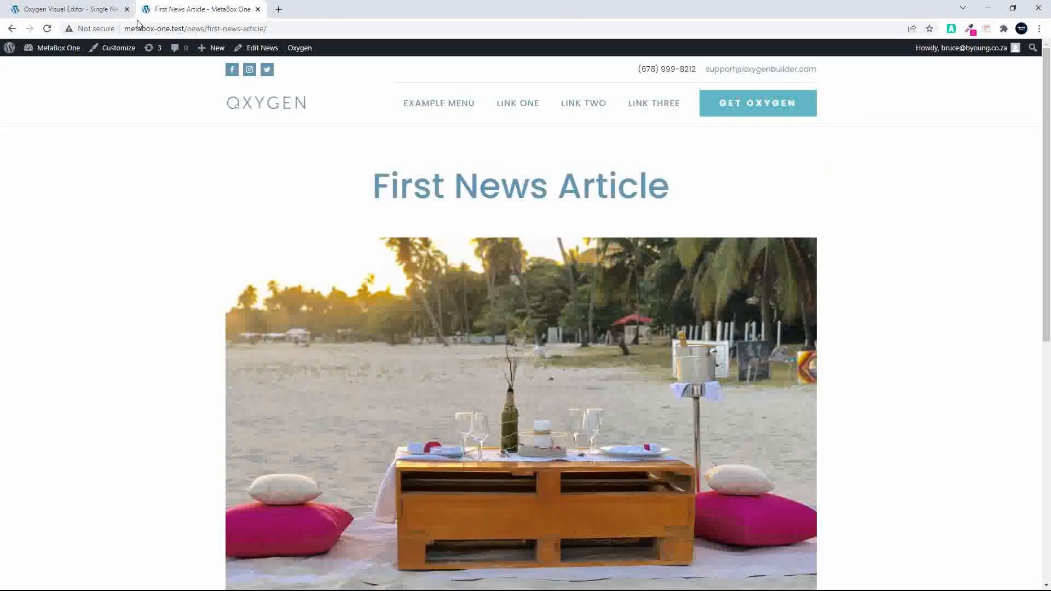
click(48, 28)
scroll(579, 264, down, 8)
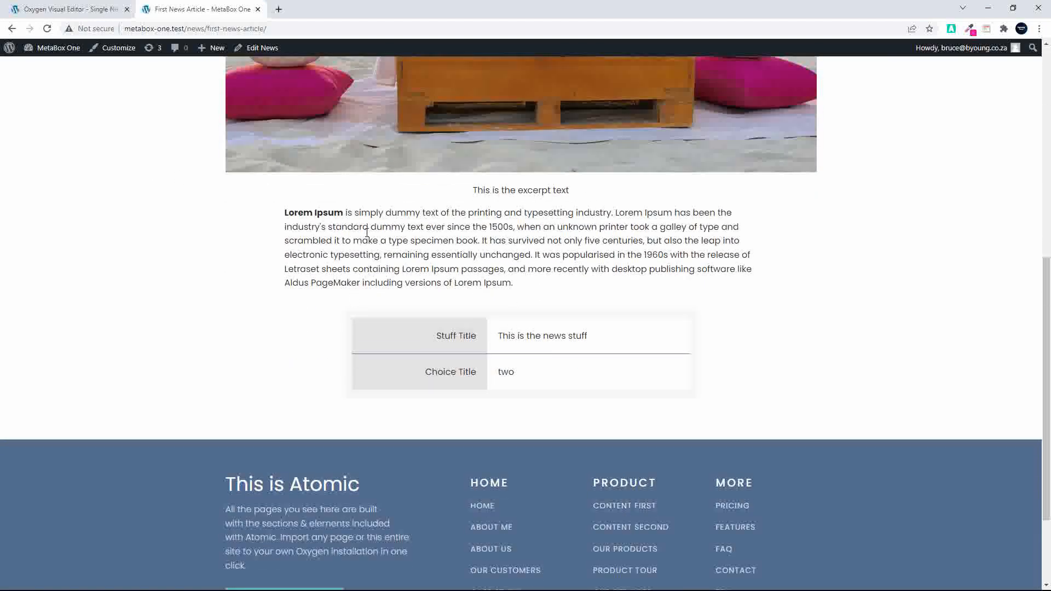
scroll(545, 378, up, 6)
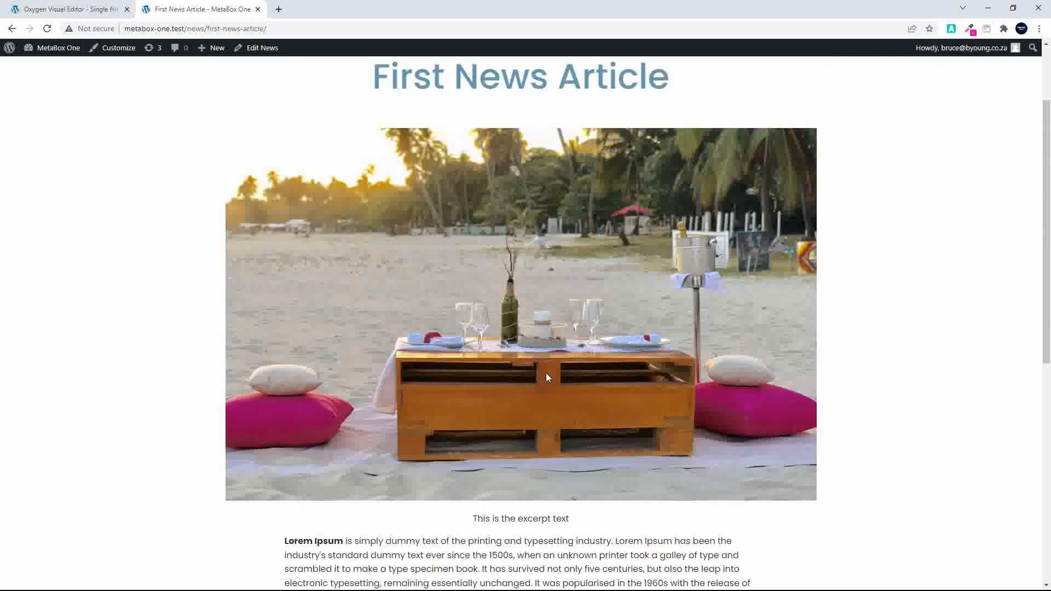
scroll(547, 373, up, 2)
Inspect the "no data for field" text block under the heading in the template and return to the published article
click(68, 9)
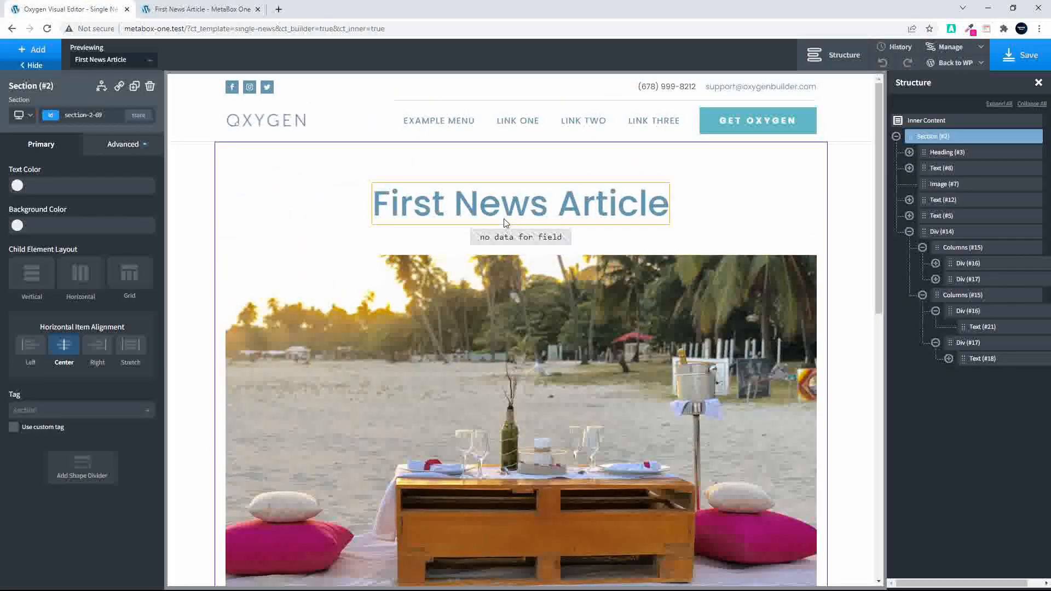
click(500, 238)
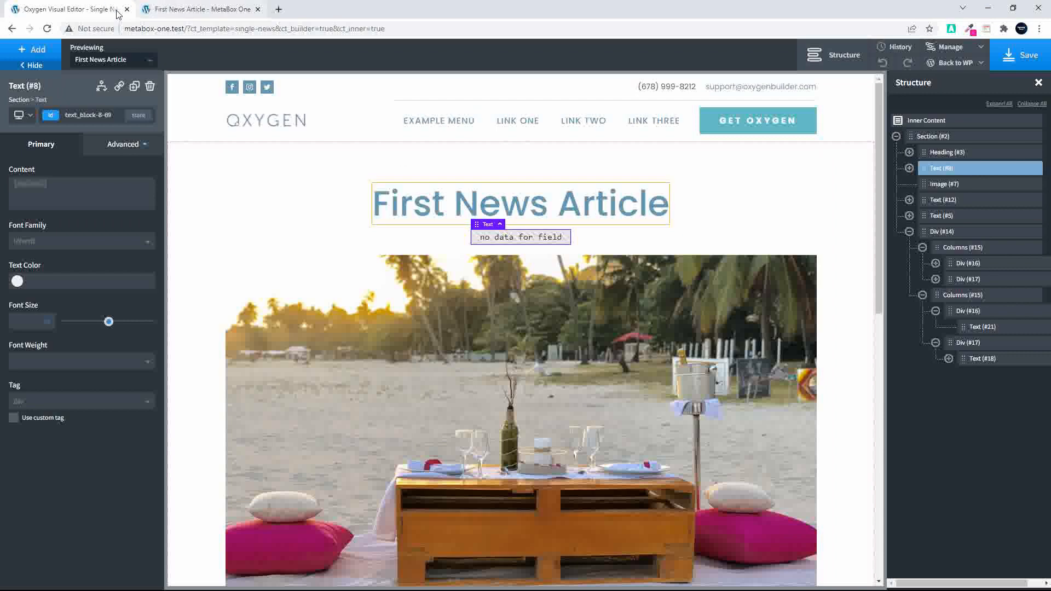
click(183, 9)
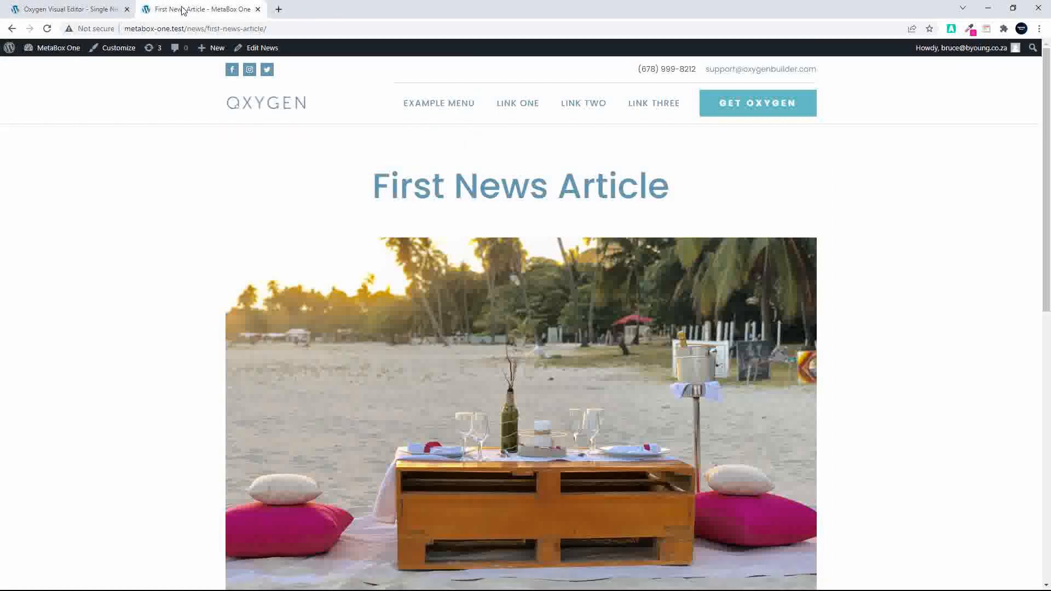
Open First News Article for editing, add the news category "News Category One" and update the post
click(275, 49)
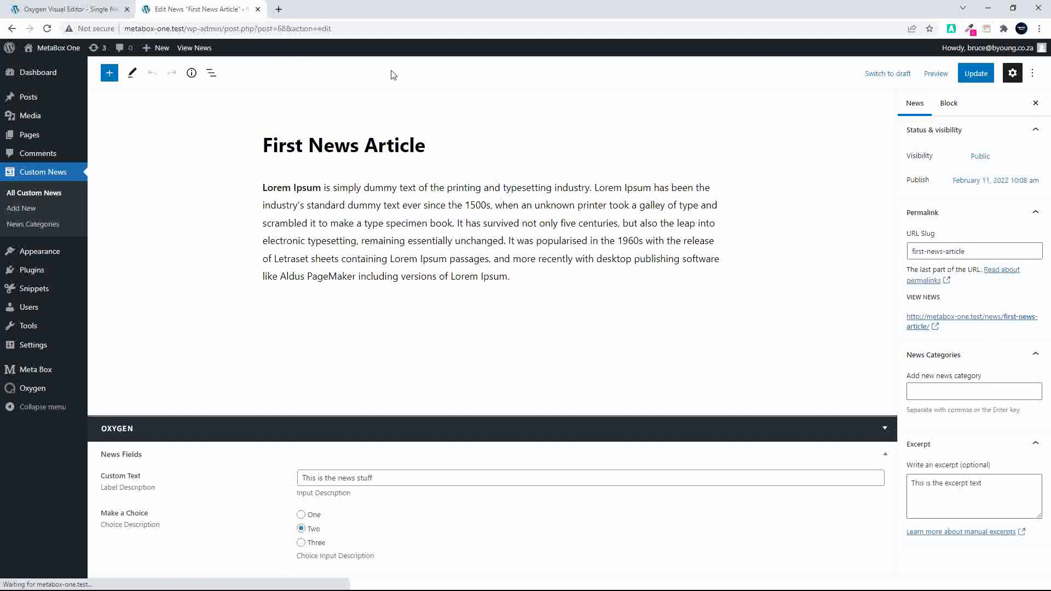
click(929, 448)
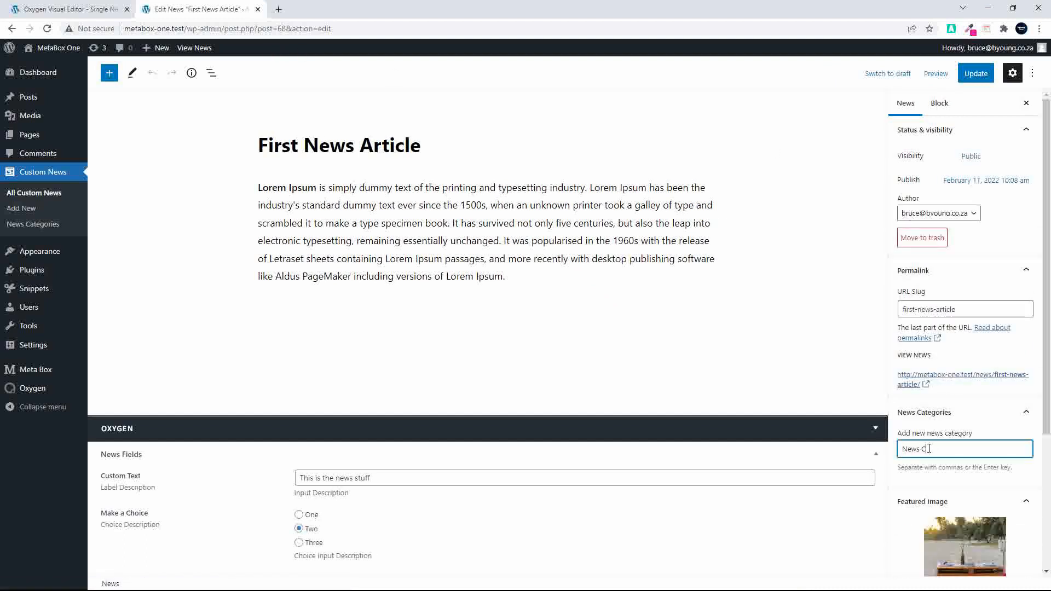
text(News Category One)
key(Return)
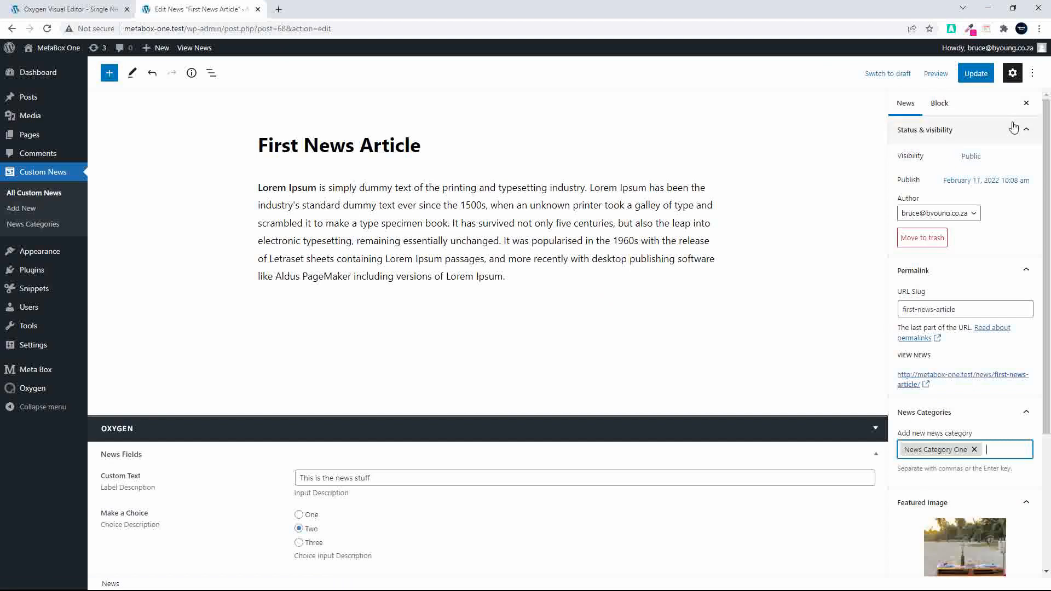
click(971, 73)
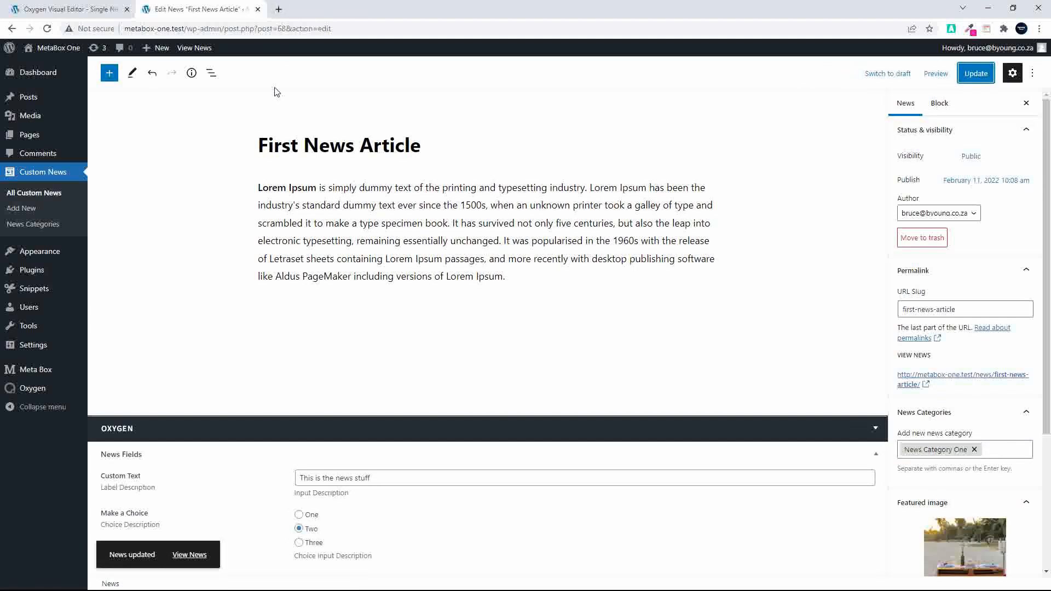
View the published article, review its heading and image area, and open the News Category One archive
click(189, 48)
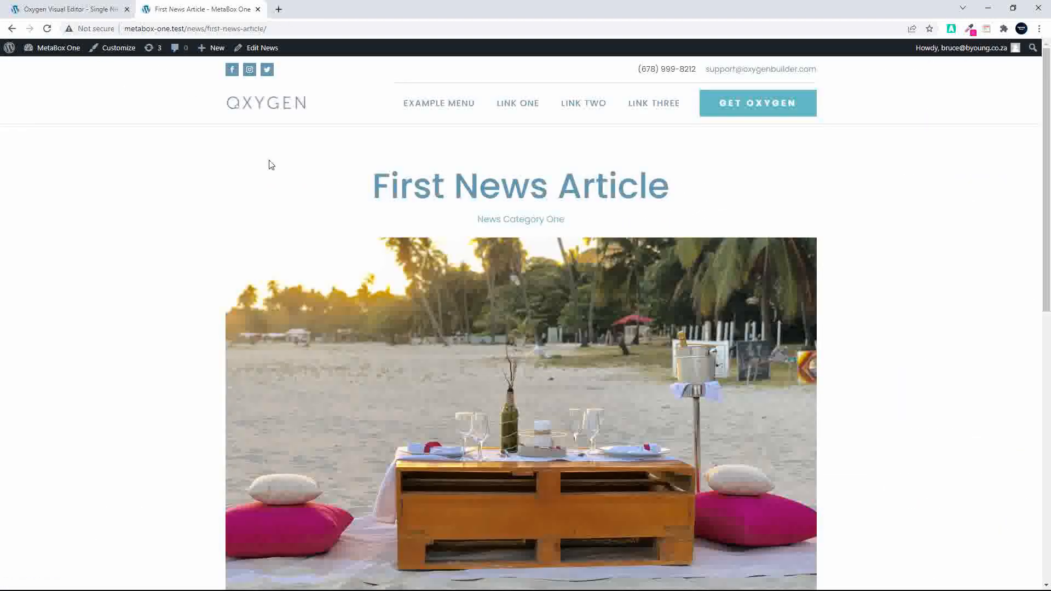
scroll(540, 264, down, 10)
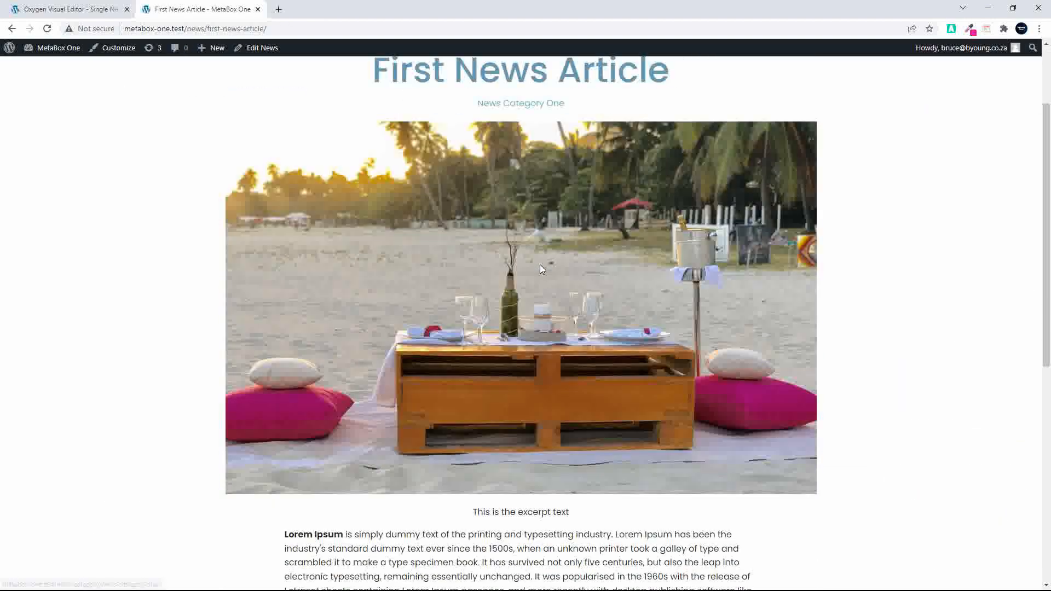
scroll(539, 264, up, 10)
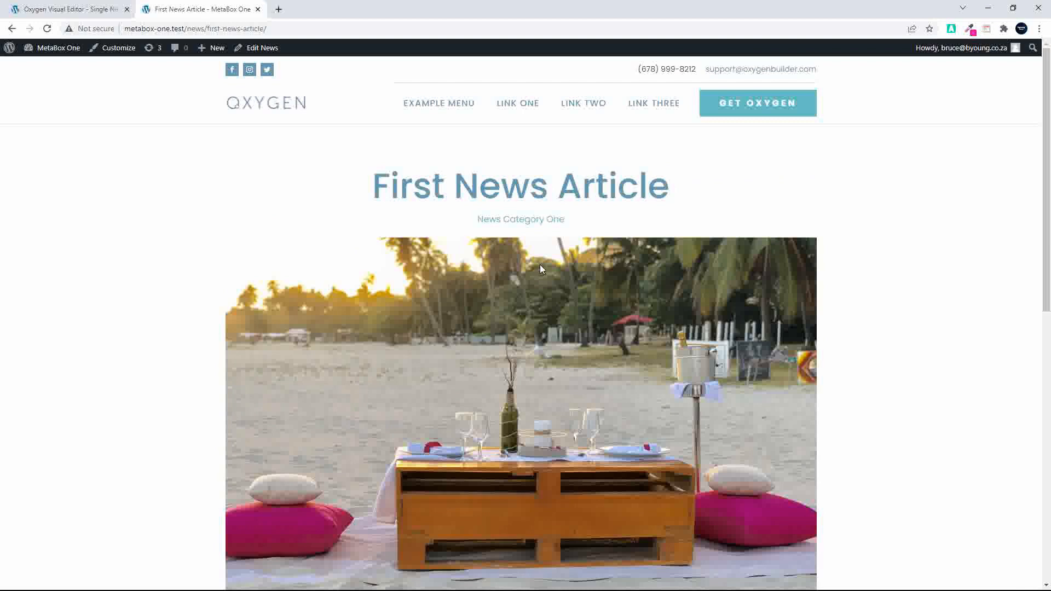
click(517, 219)
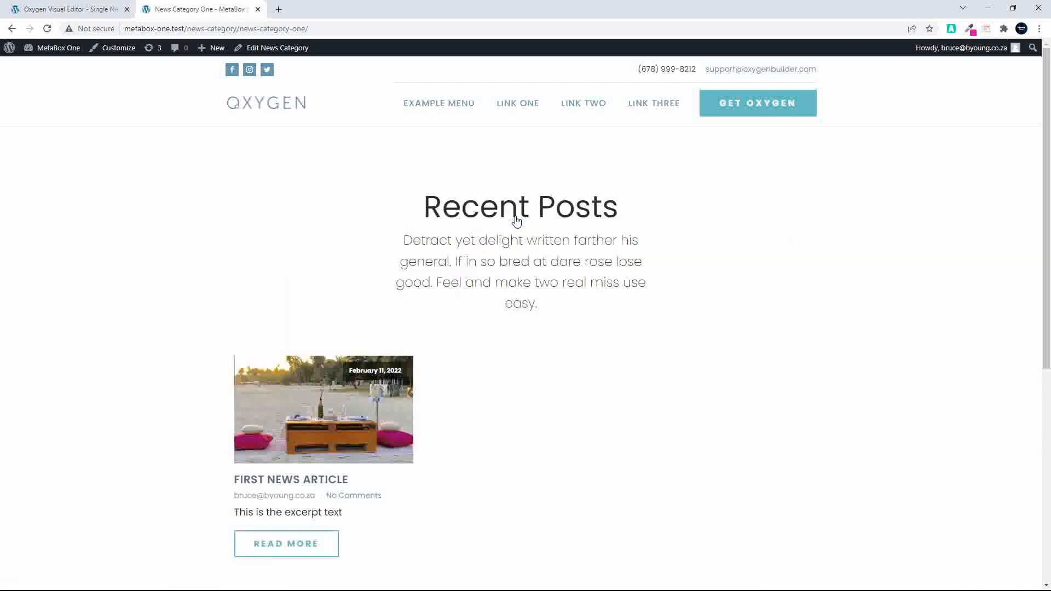
Leave the Single News builder for the WordPress admin and create an Oxygen template titled "Archive News" that inherits its design from Main
click(96, 11)
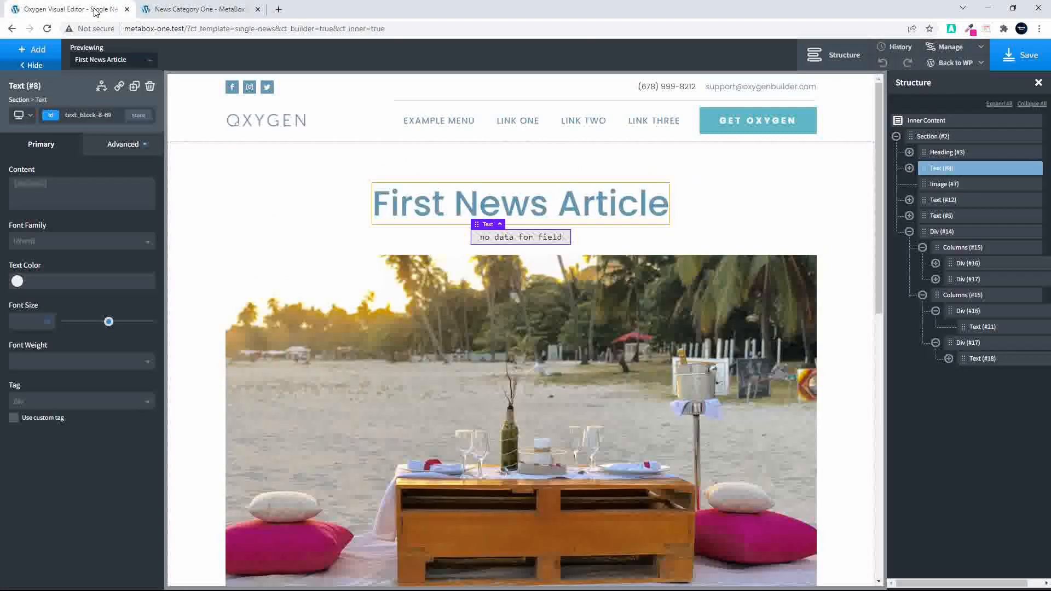
mouse_move(979, 64)
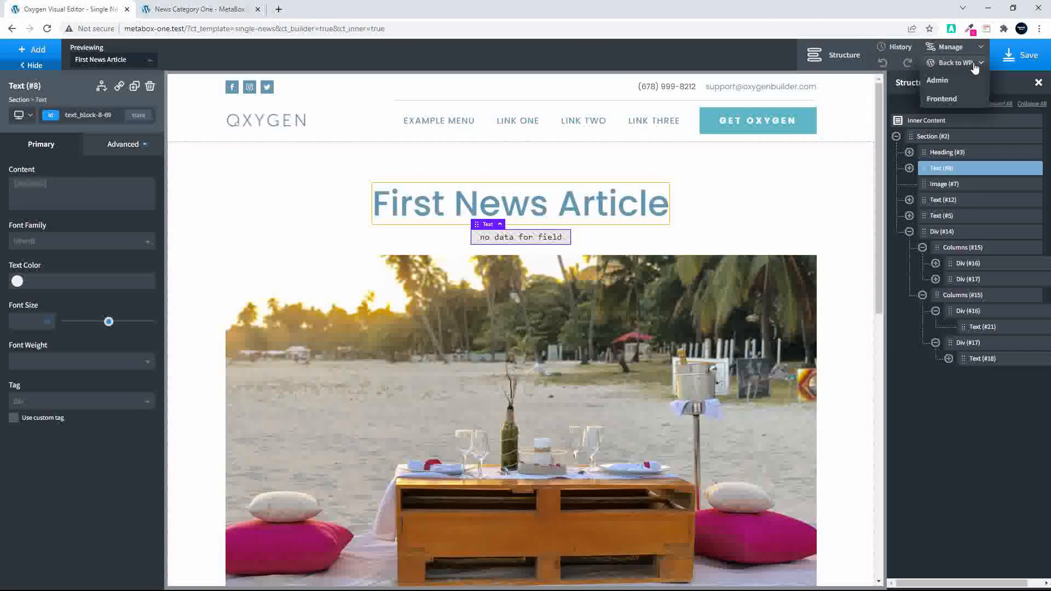
click(954, 79)
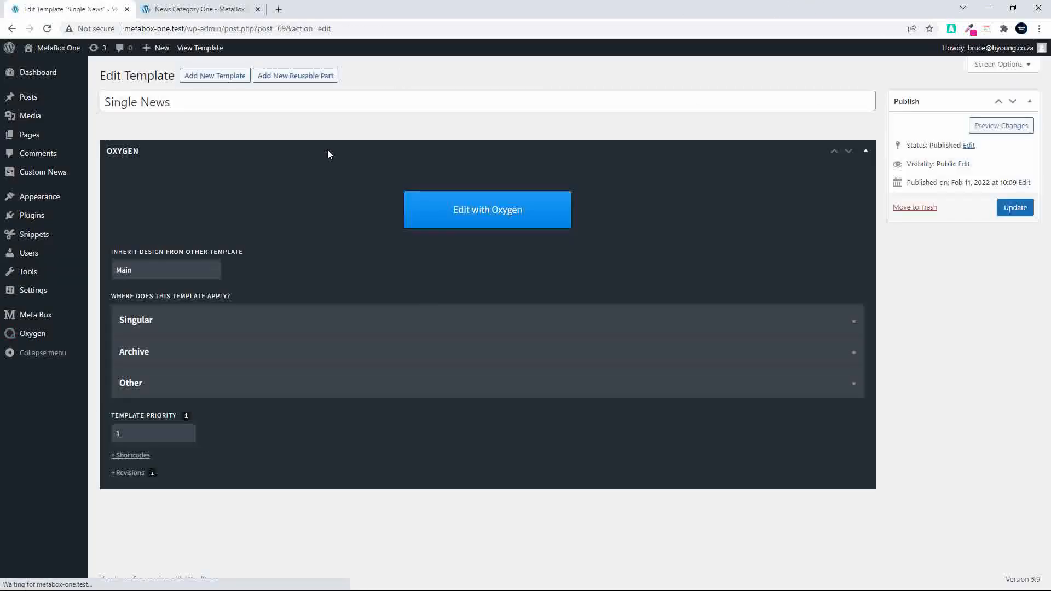
mouse_move(35, 337)
click(100, 353)
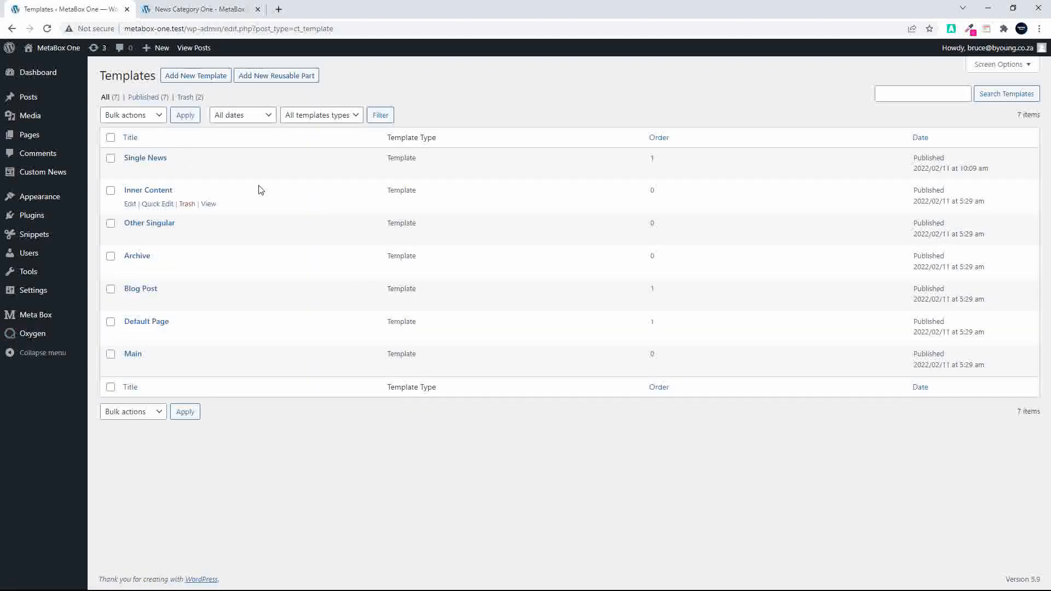
click(196, 76)
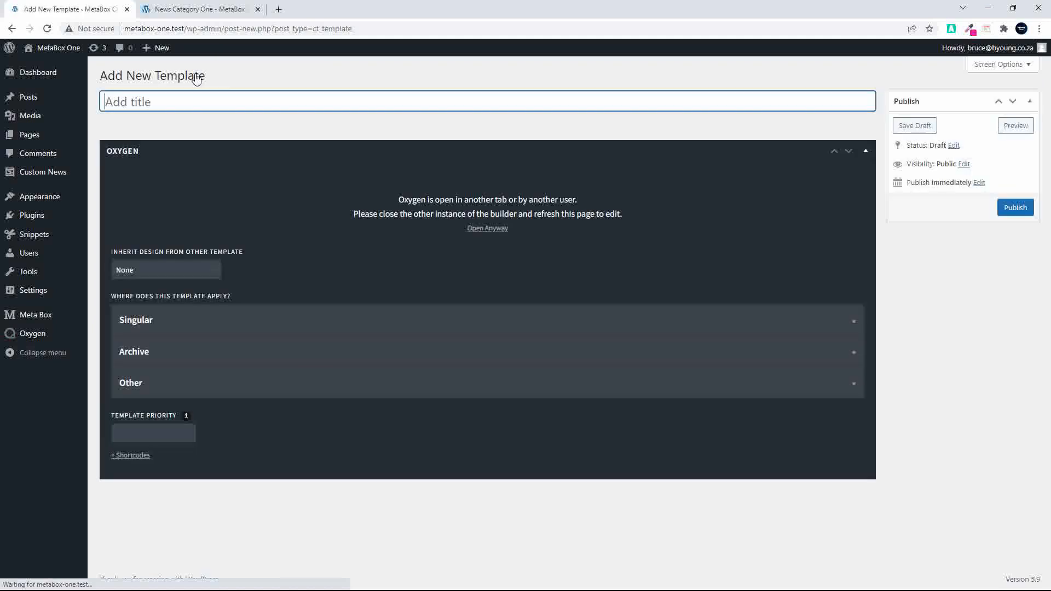
text(Archive News)
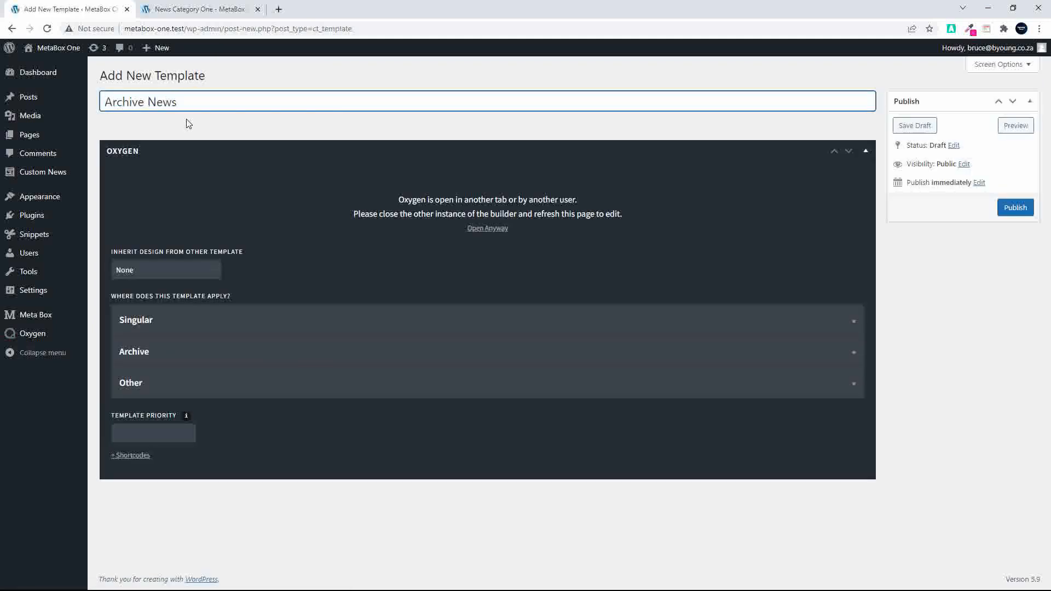
click(175, 272)
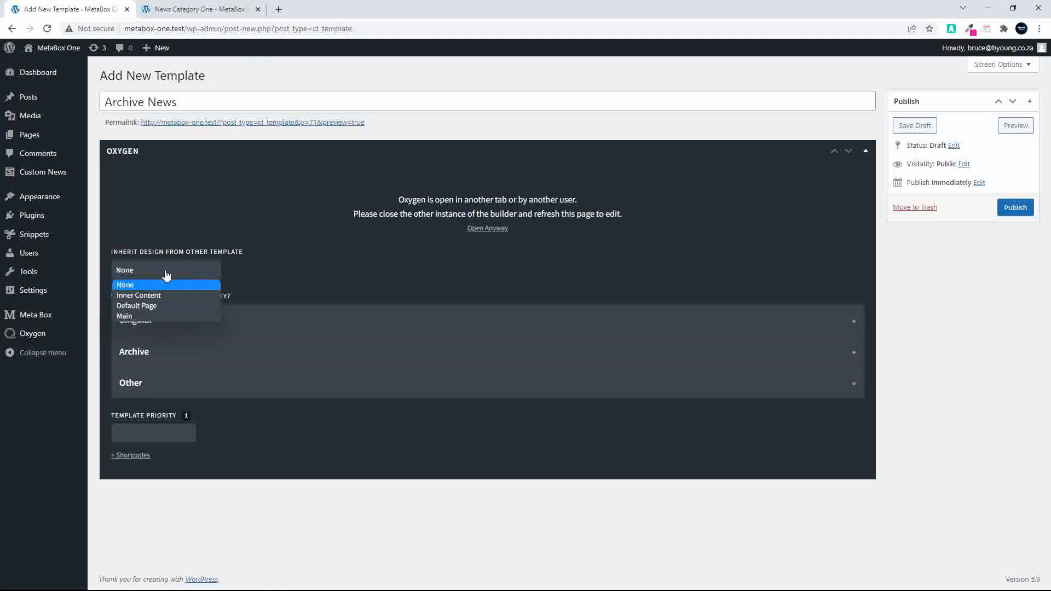
click(155, 314)
Enable Taxonomies and Post Types in the template's Archive conditions and choose the news post type
click(148, 353)
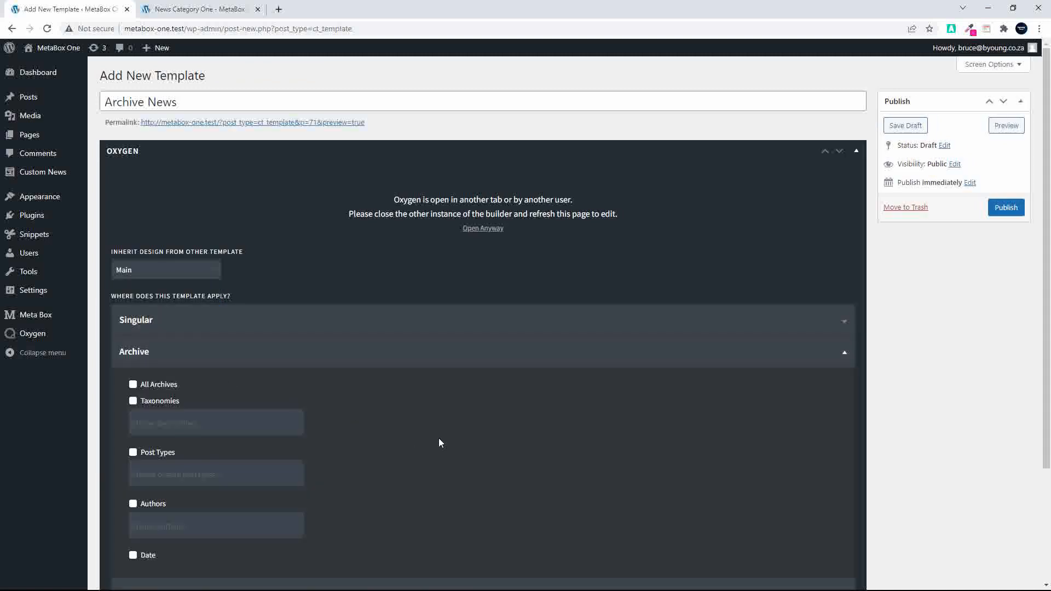
scroll(439, 438, down, 2)
click(133, 273)
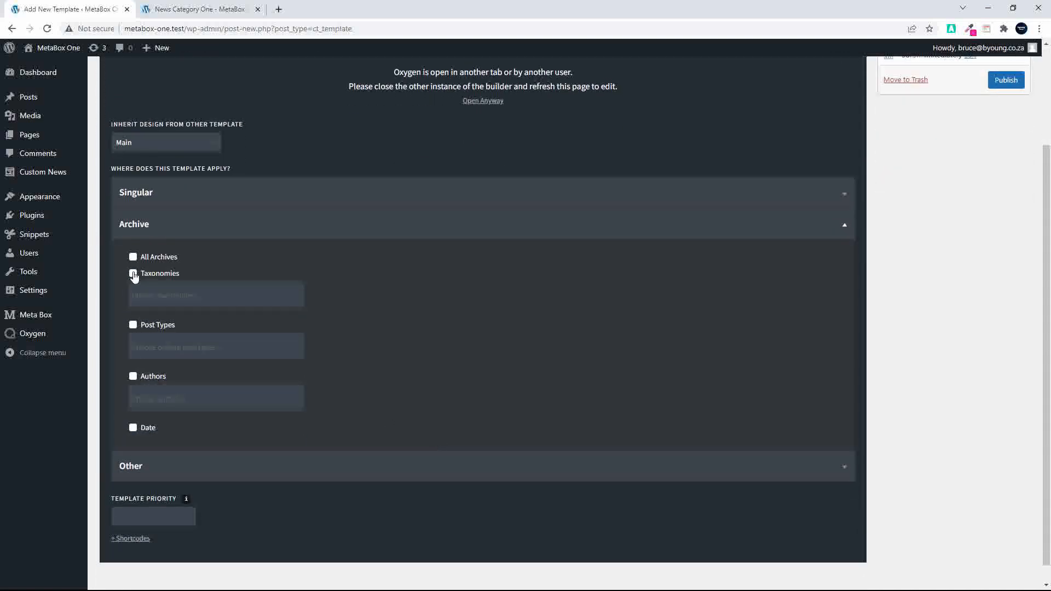
click(133, 328)
click(158, 347)
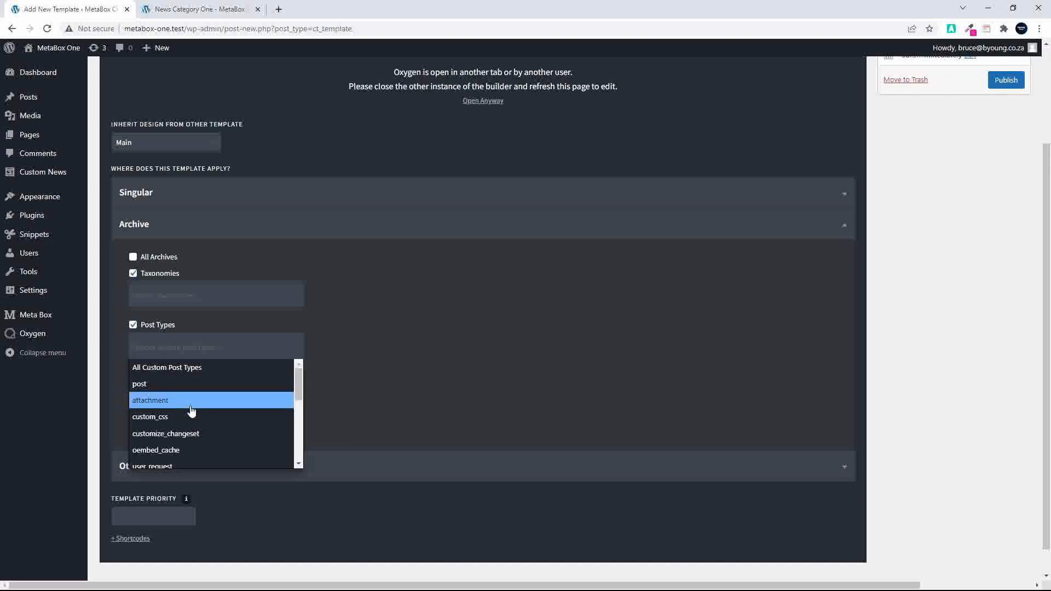
scroll(245, 428, down, 3)
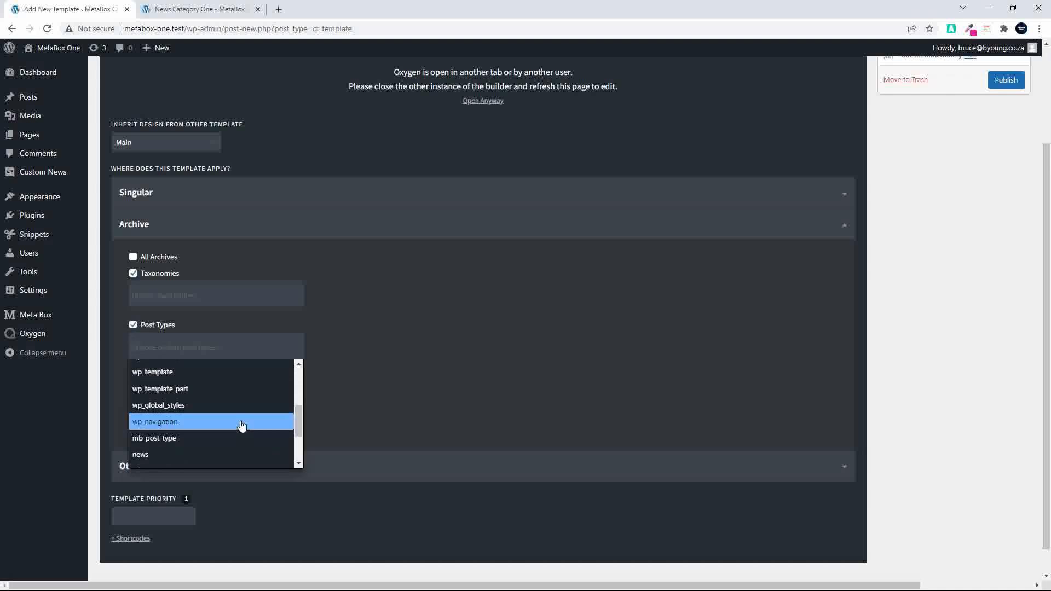
text(new)
click(138, 367)
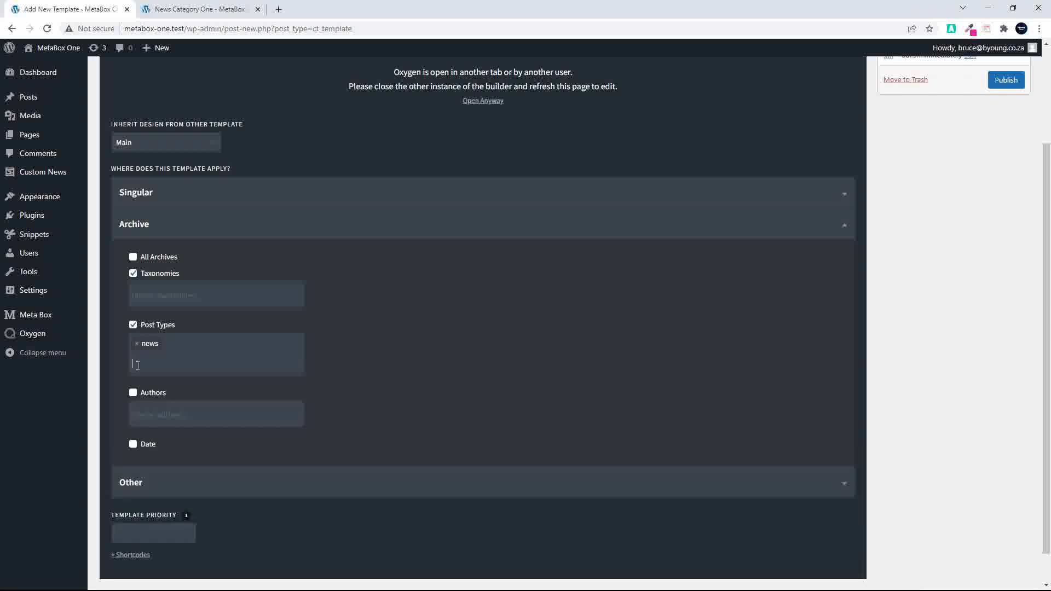
Choose All News Categories as the taxonomy the archive template applies to
click(145, 297)
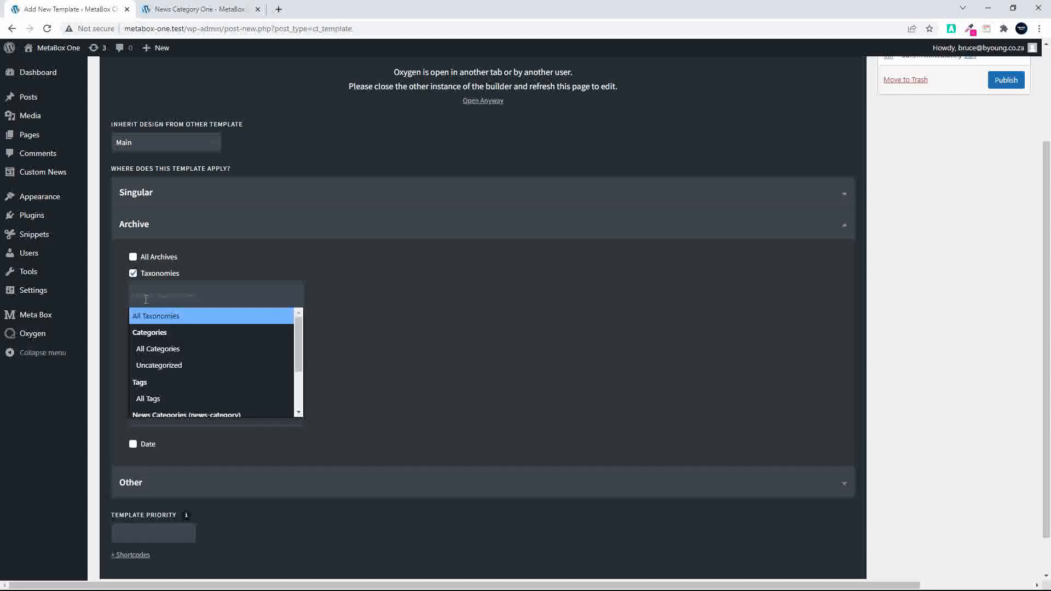
mouse_move(46, 174)
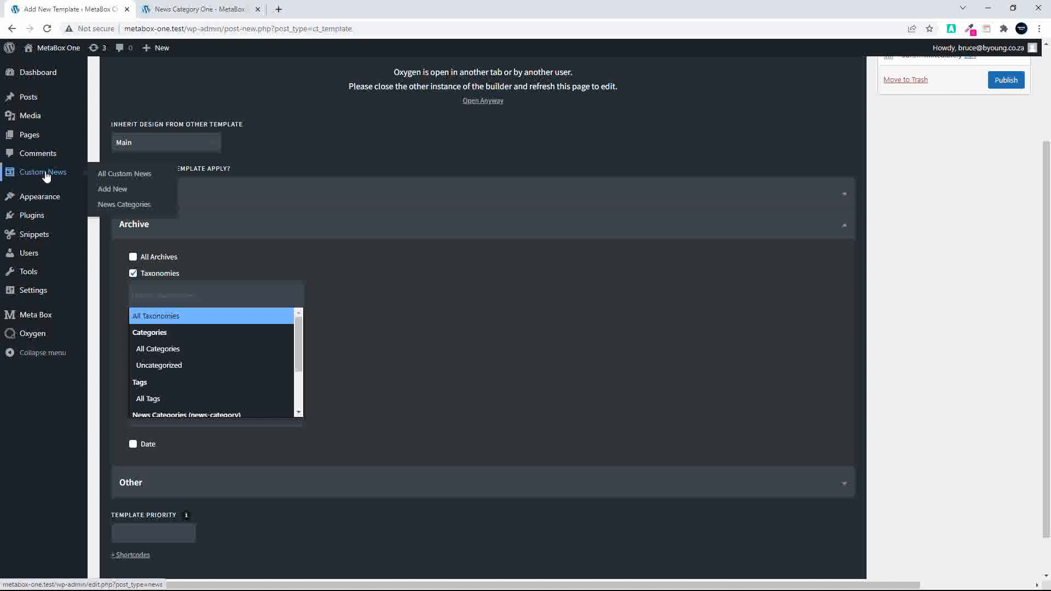
scroll(312, 412, right, 2)
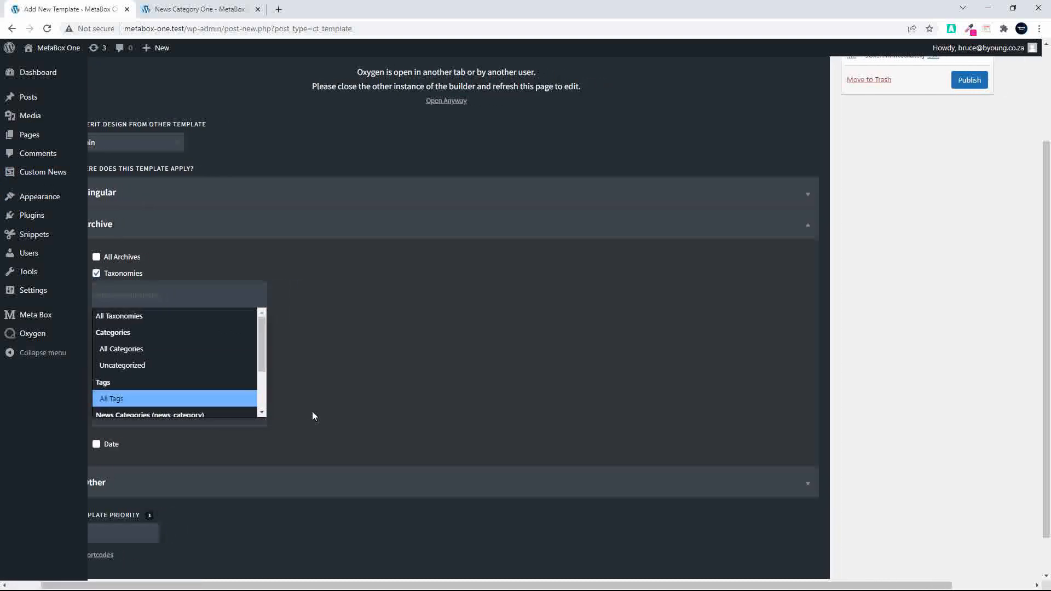
text(news)
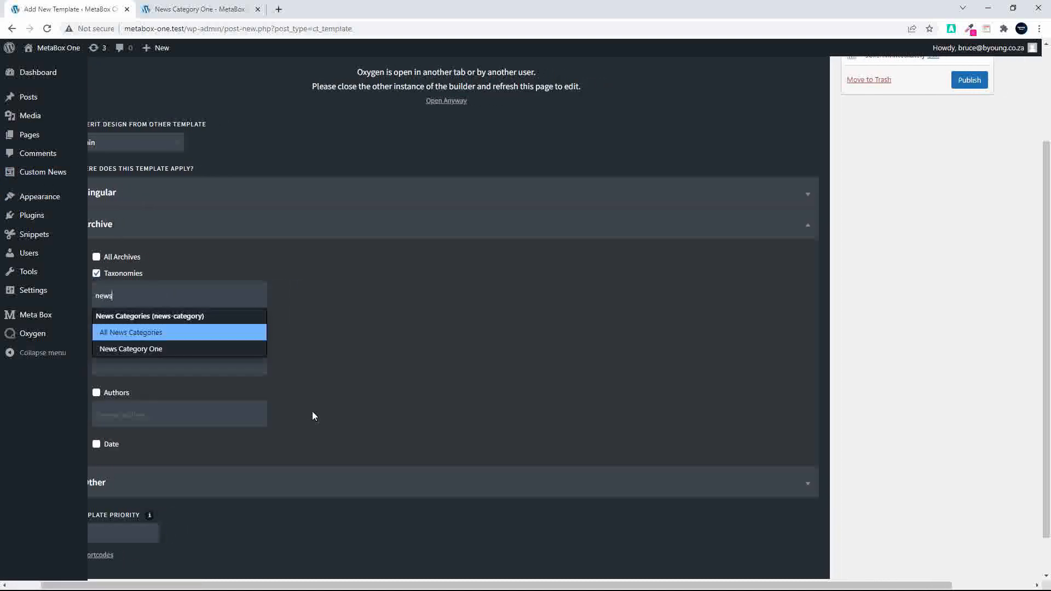
click(137, 334)
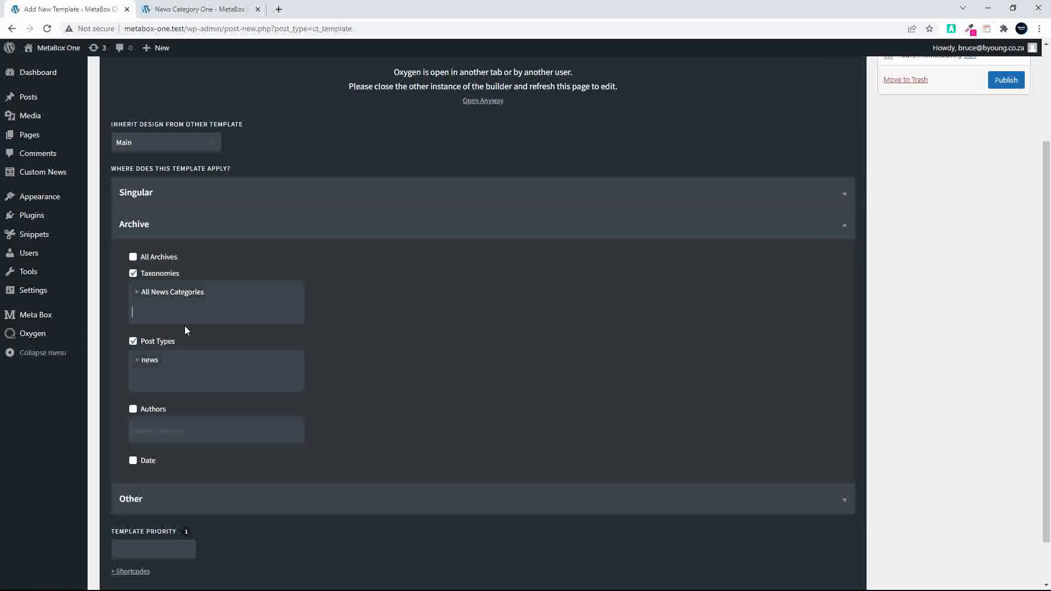
Set the template priority to 1 and publish the Archive News template
scroll(604, 349, up, 2)
scroll(603, 349, down, 3)
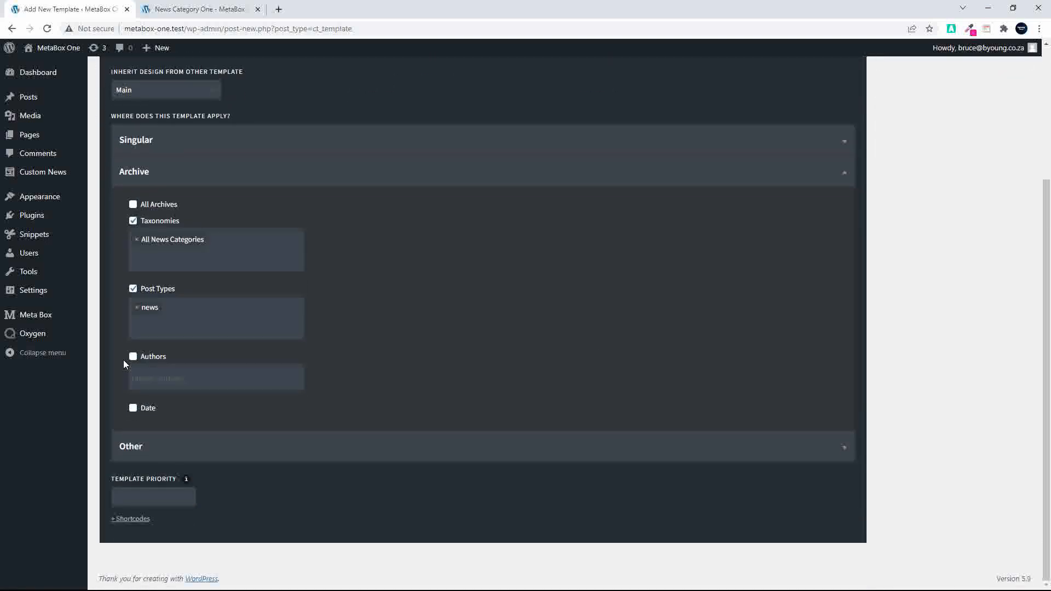
click(117, 499)
text(1)
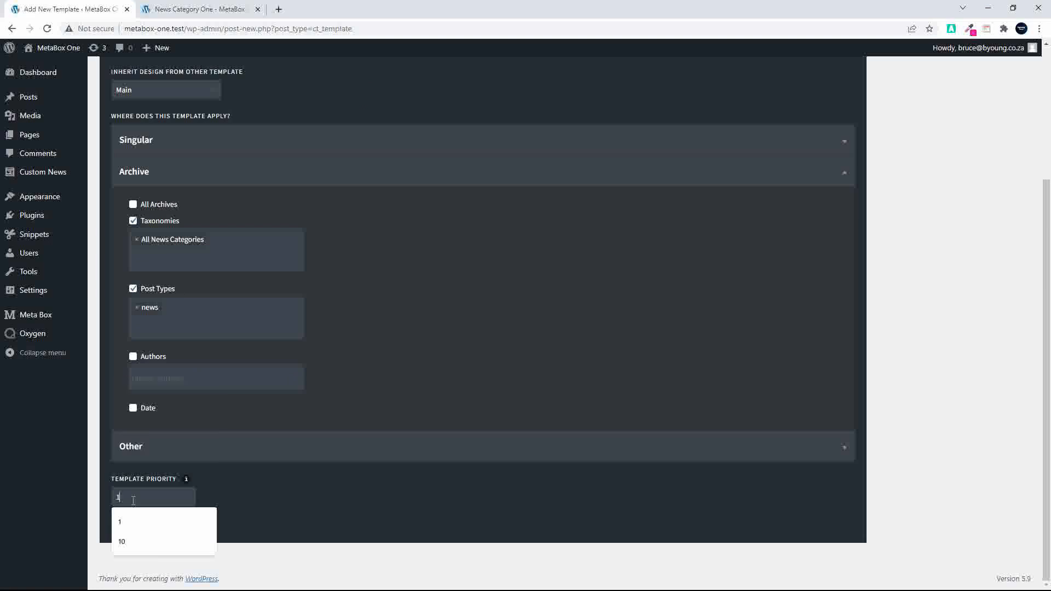
scroll(981, 268, up, 4)
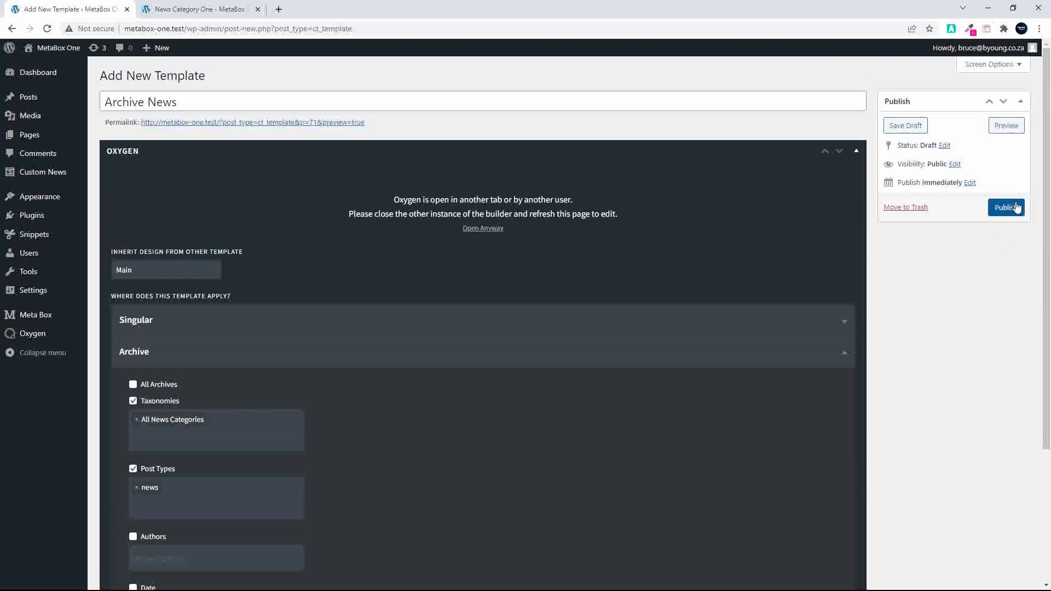
click(1010, 206)
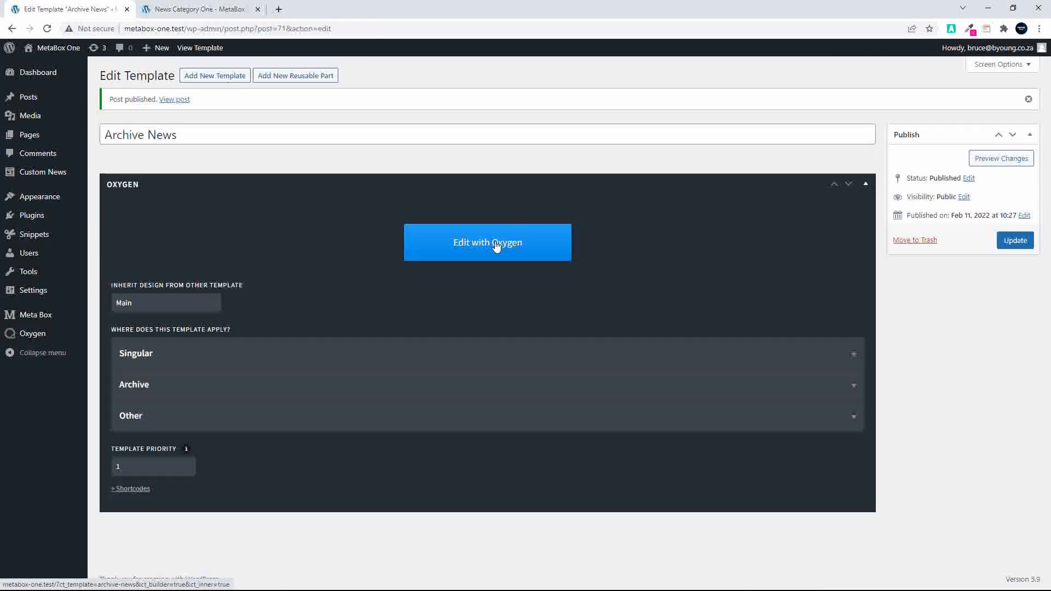
Open the Archive News template in the Oxygen editor and reload the News Category One archive page to check it
click(496, 244)
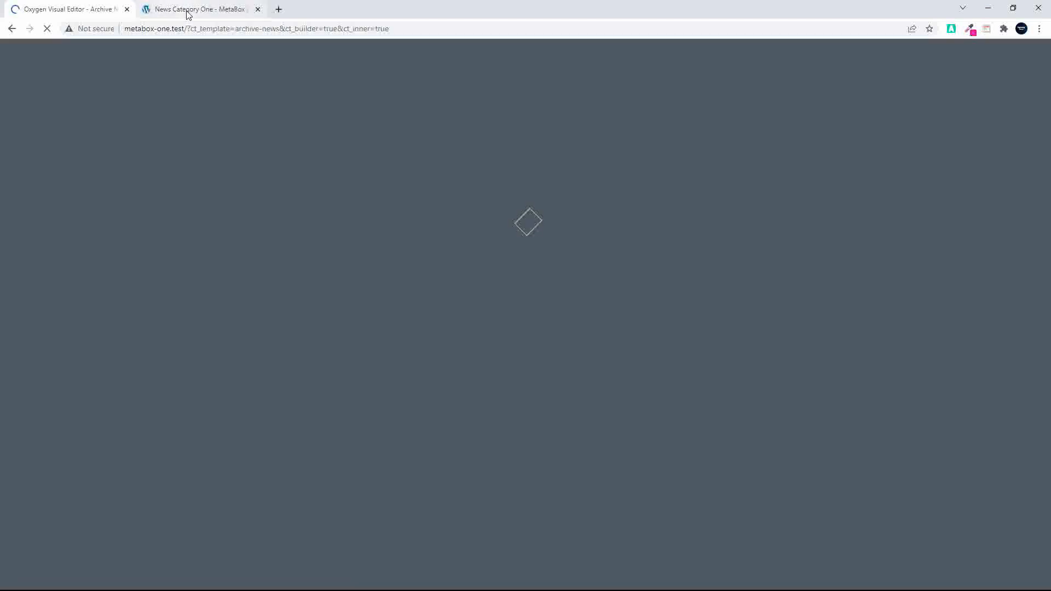
click(187, 10)
click(187, 29)
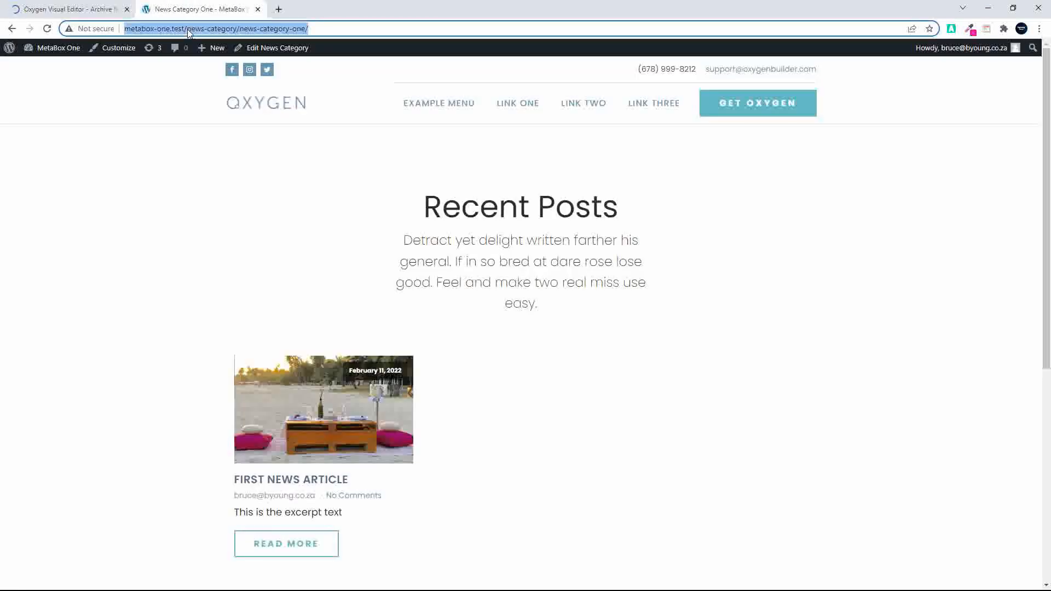
click(231, 44)
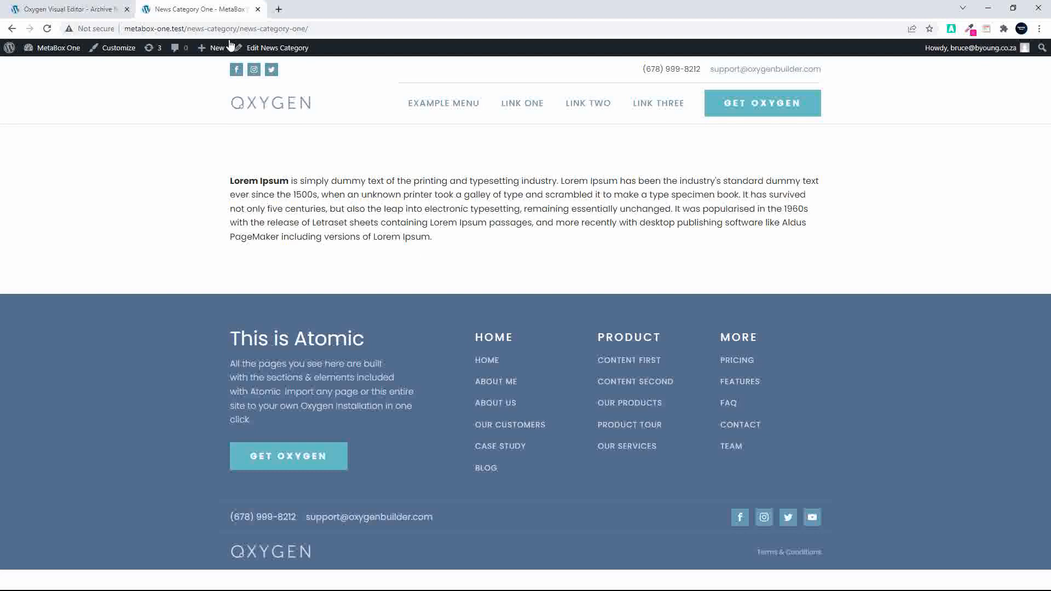
Return to the Archive News template in the editor and add a Section to its empty content area
click(52, 11)
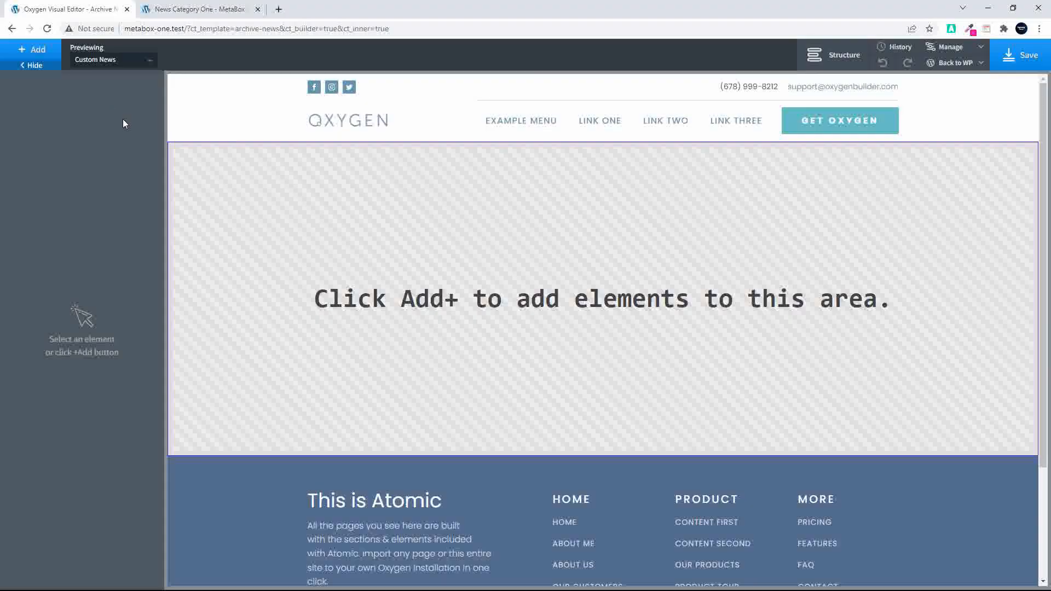
click(34, 49)
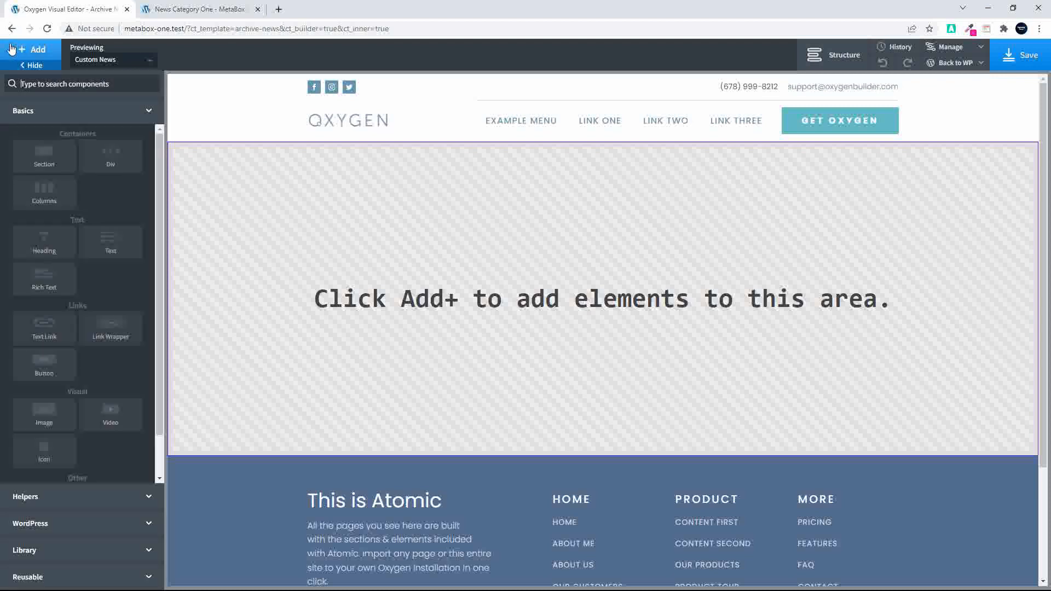
click(49, 156)
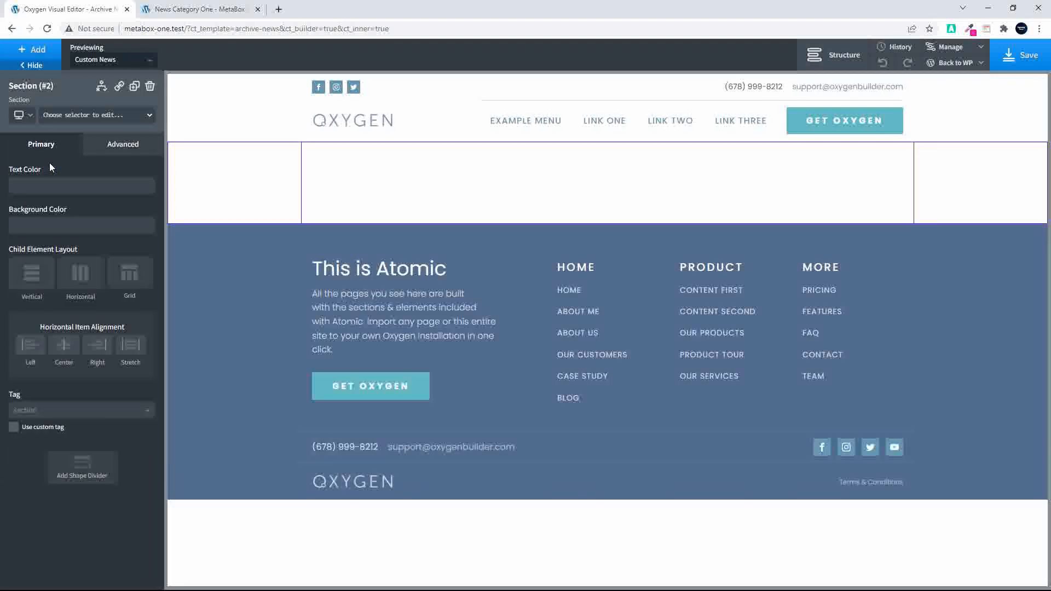
Add an Easy Posts element inside the empty section and show the page structure
click(23, 51)
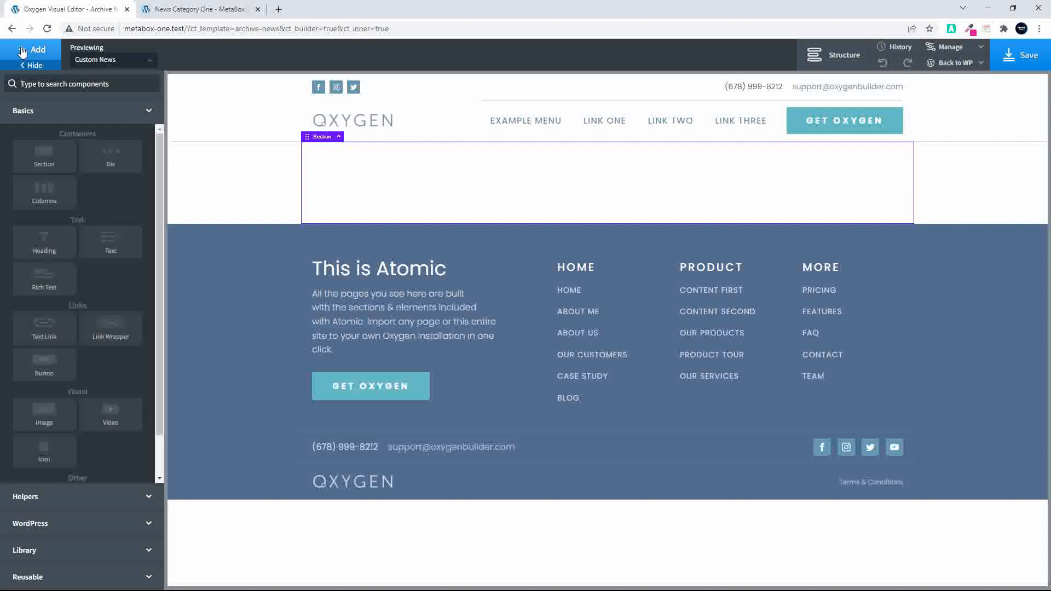
click(63, 497)
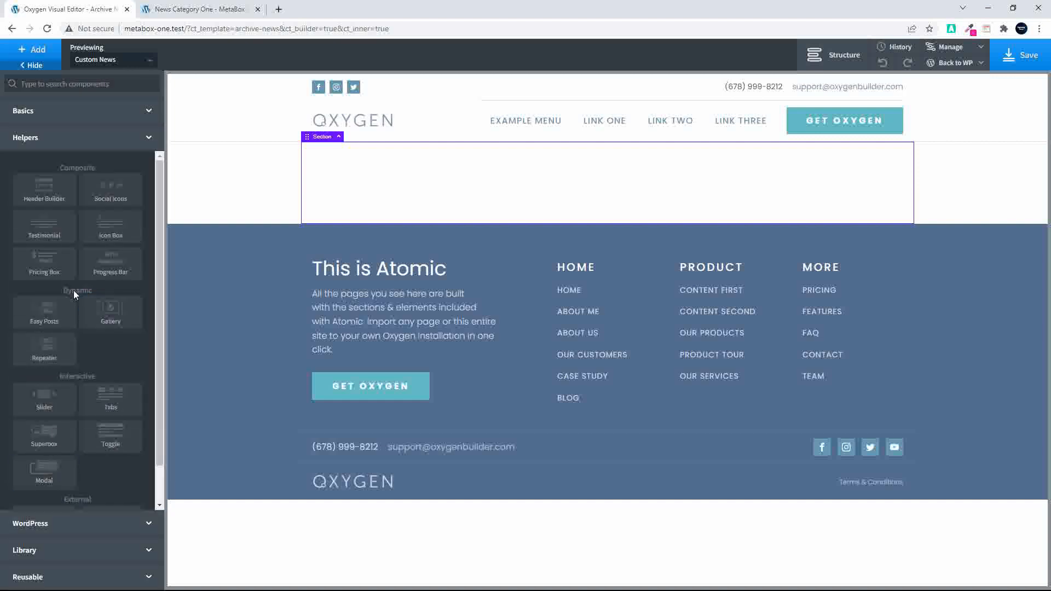
click(46, 321)
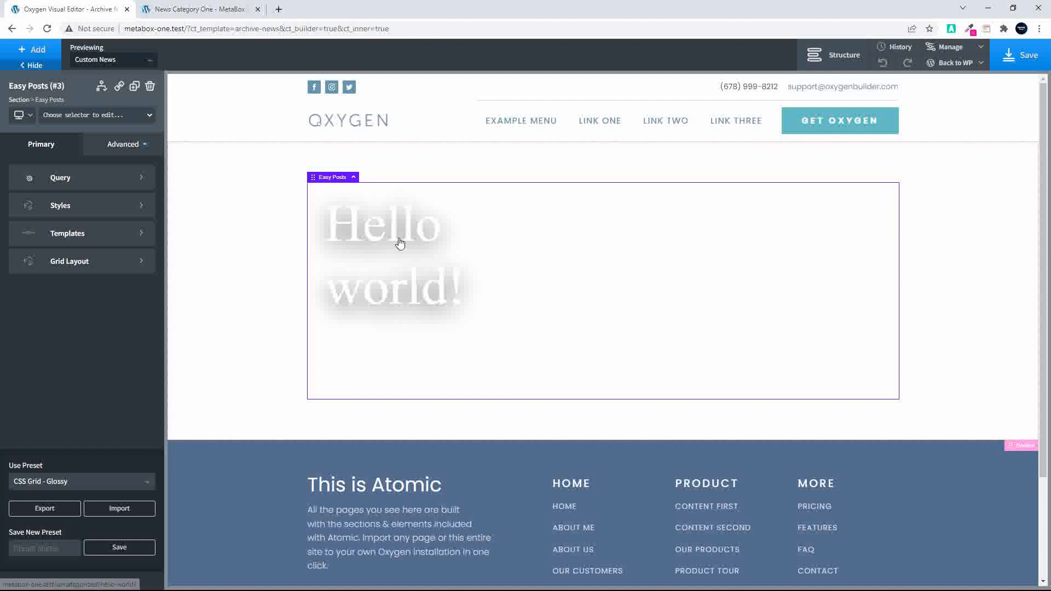
click(831, 73)
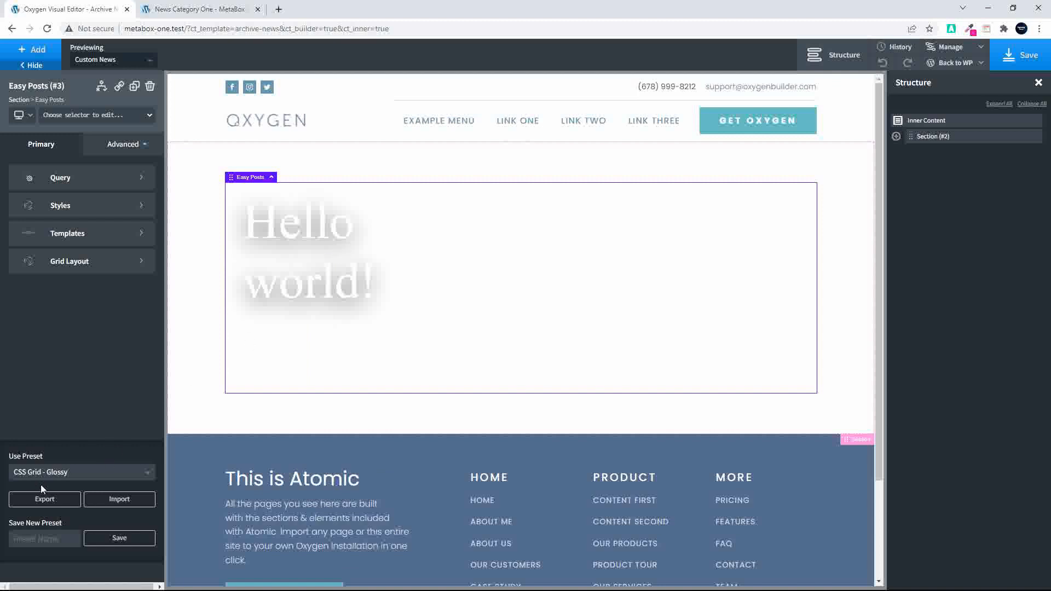
Try the Grid - Image - Standard preset on the Easy Posts element
click(141, 474)
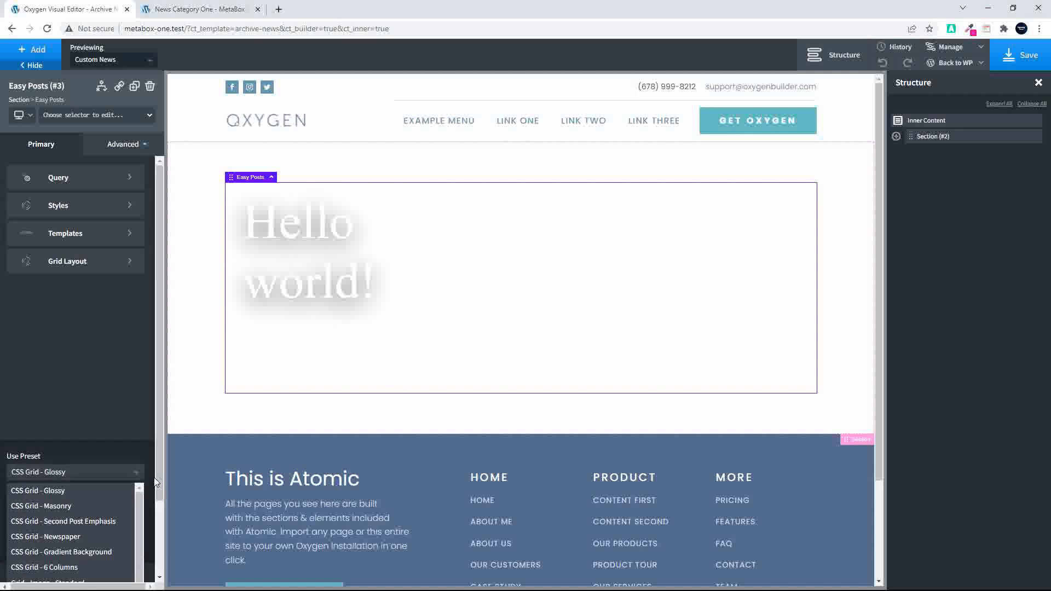
scroll(156, 482, down, 1)
scroll(155, 481, down, 1)
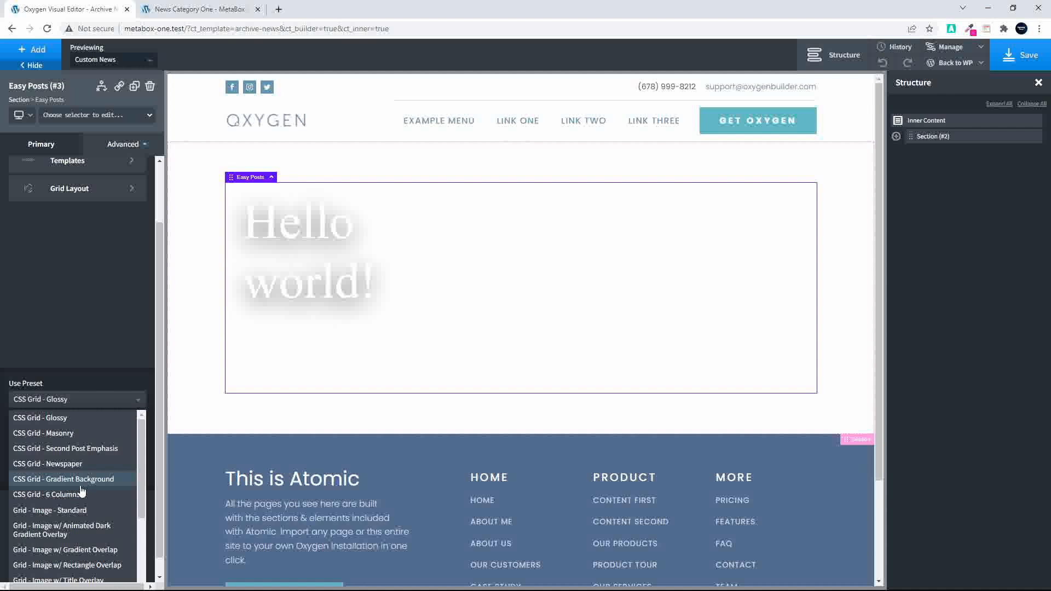
scroll(85, 497, down, 1)
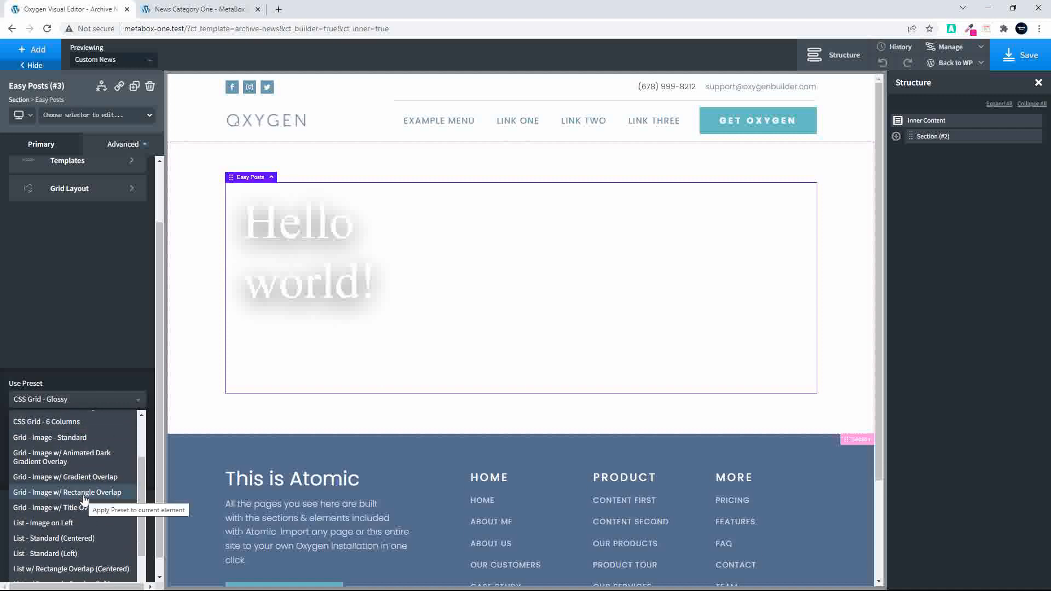
click(62, 440)
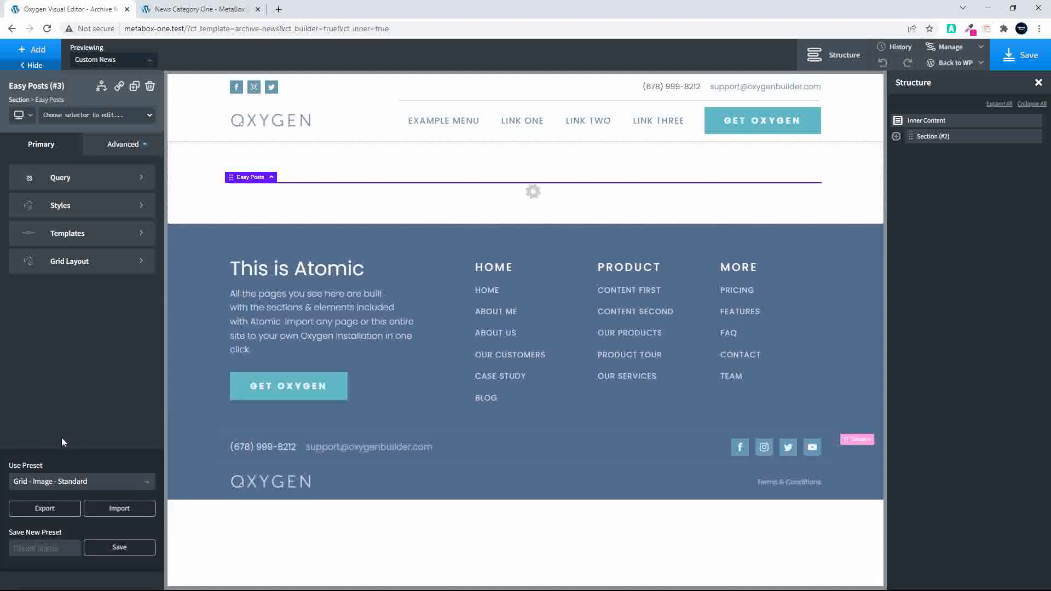
Try the List - Standard (Left) preset on the Easy Posts element
click(151, 480)
scroll(97, 511, down, 1)
scroll(98, 510, down, 1)
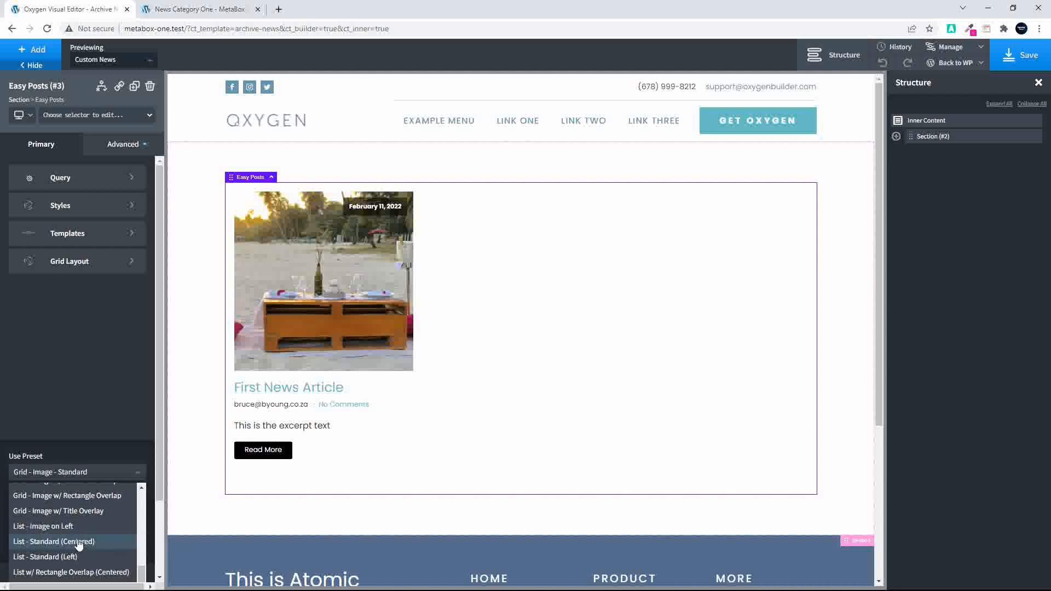
click(53, 557)
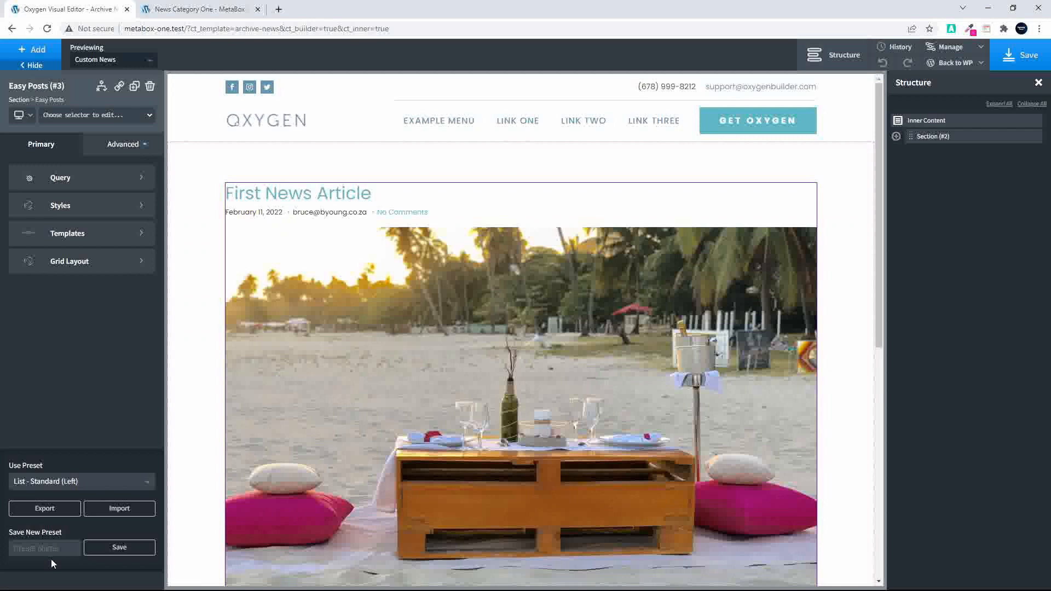
Apply the List - Image on Left preset to the Easy Posts element and save the template
click(55, 482)
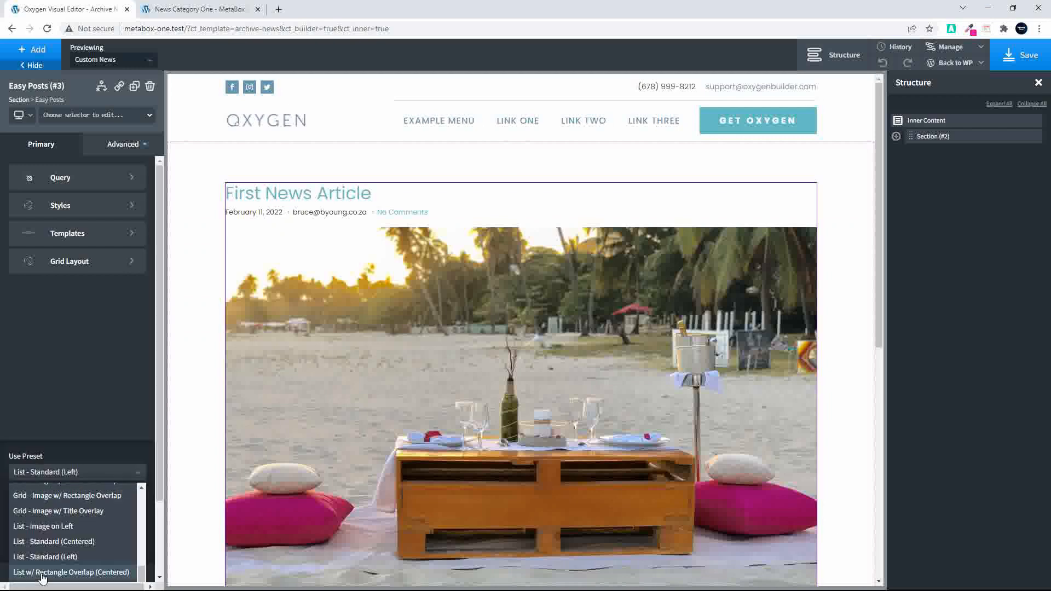
click(49, 527)
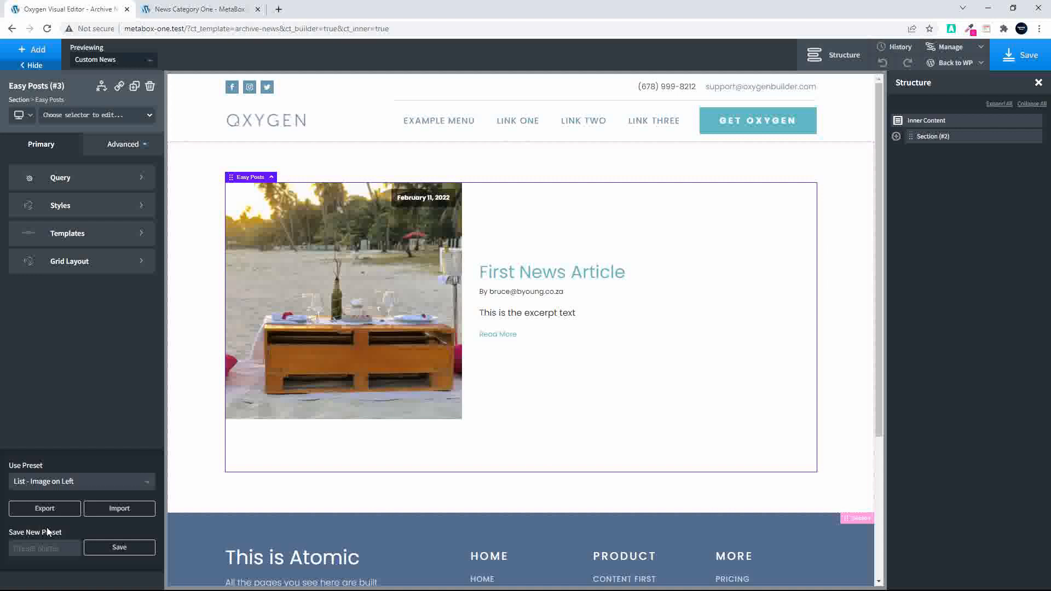
click(1019, 55)
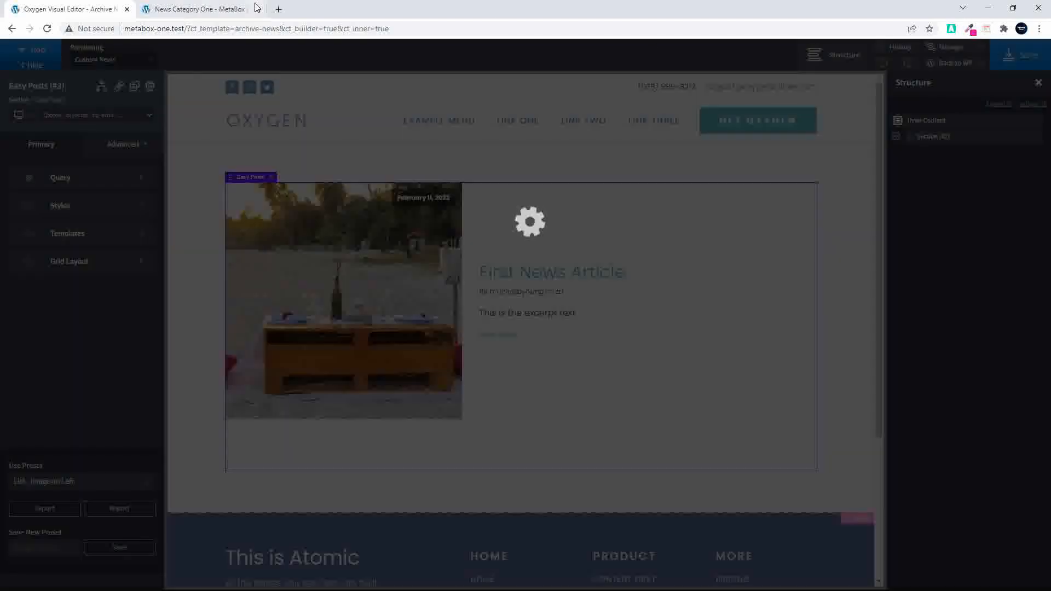
Reload the News Category One archive page to check the post list and return to the template editor
click(255, 8)
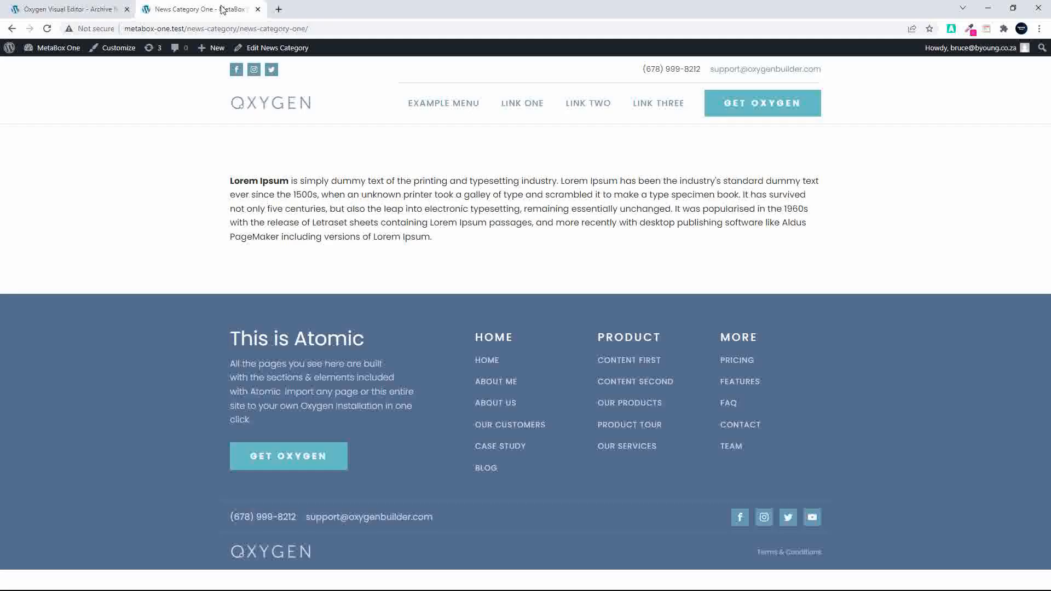
click(46, 29)
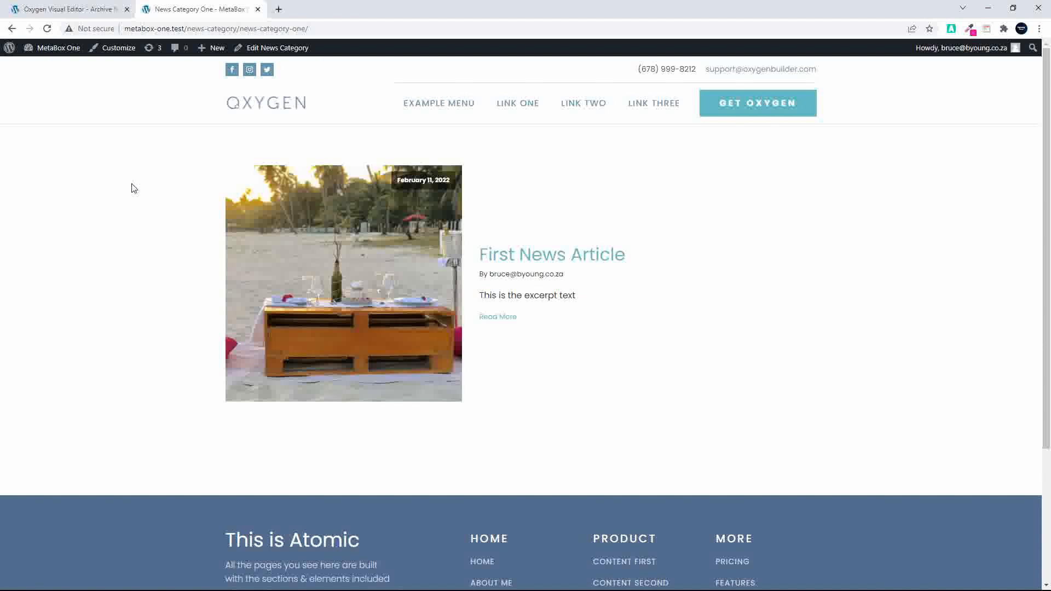
click(98, 12)
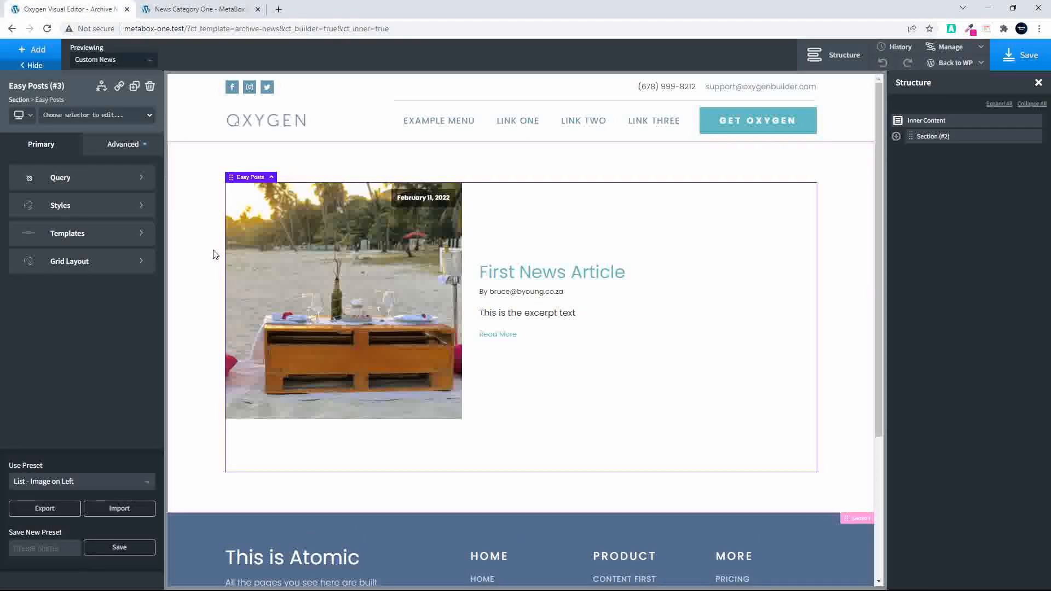
Add a second Section below the post list and insert Columns with the 40 60 layout in it
click(33, 50)
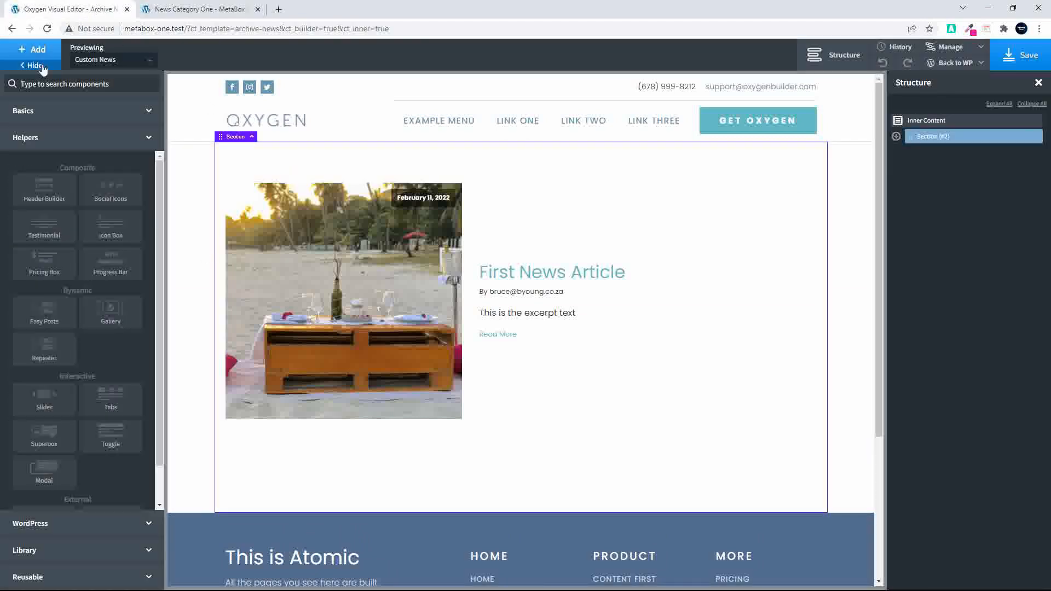
click(32, 111)
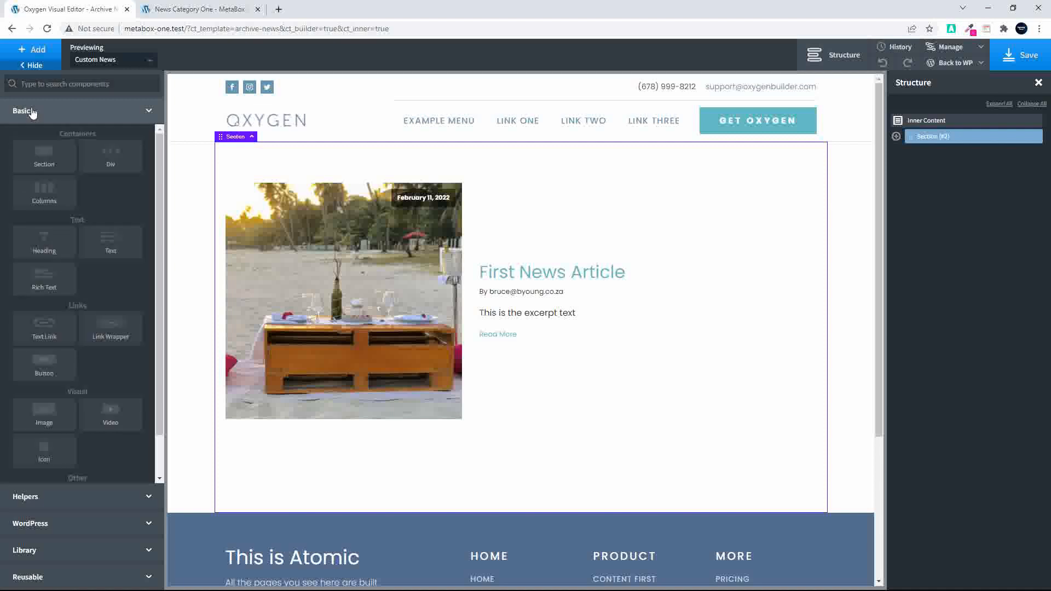
click(44, 156)
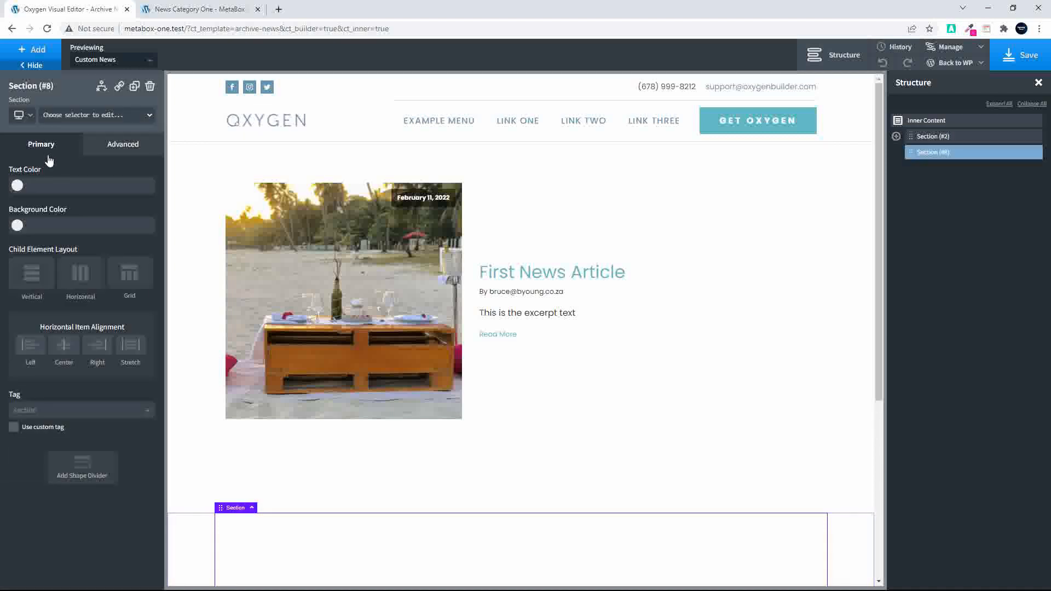
click(19, 49)
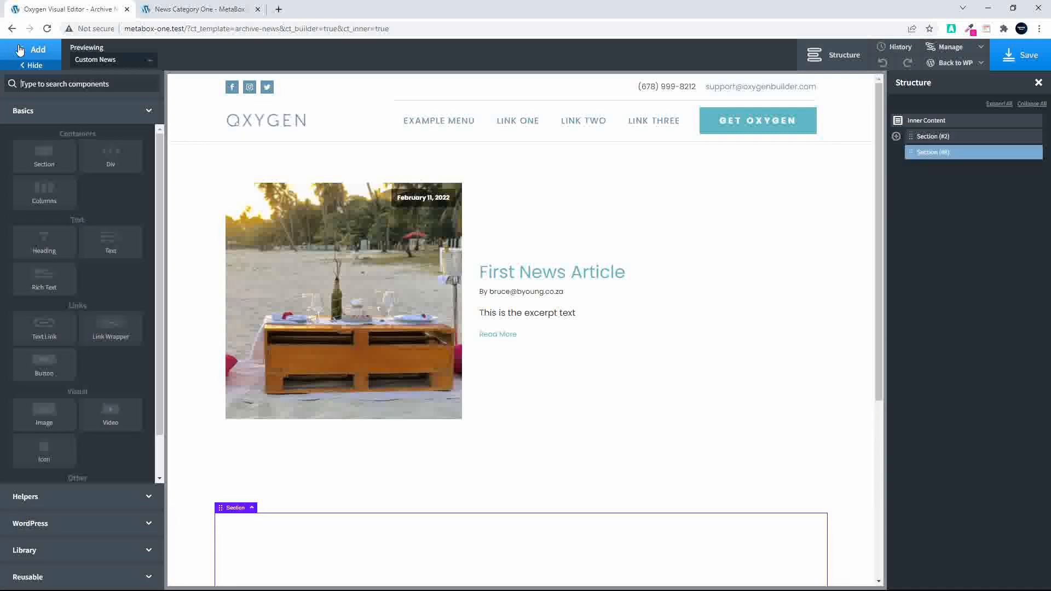
click(32, 190)
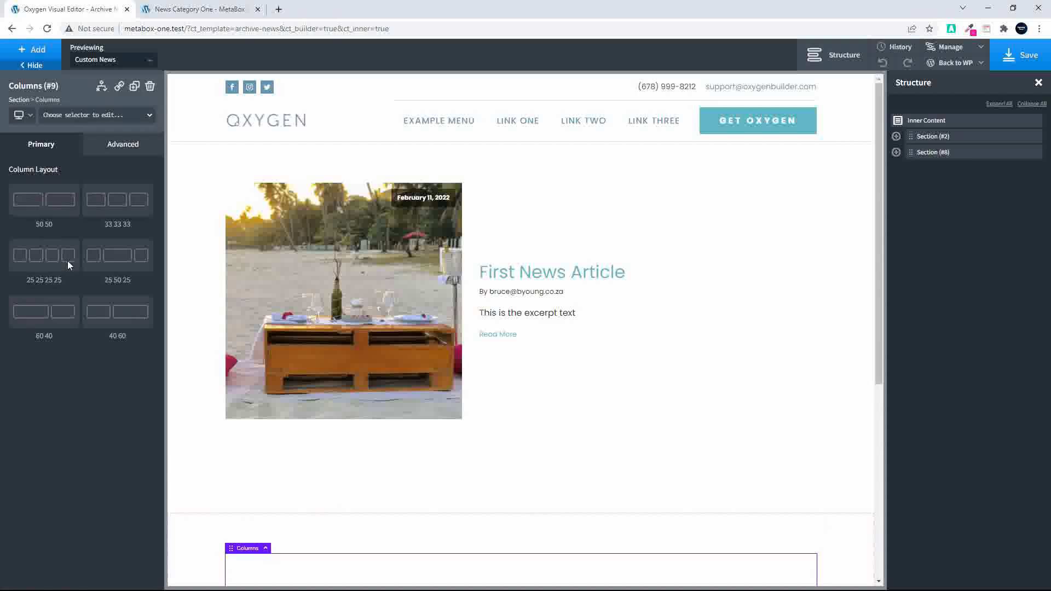
click(112, 312)
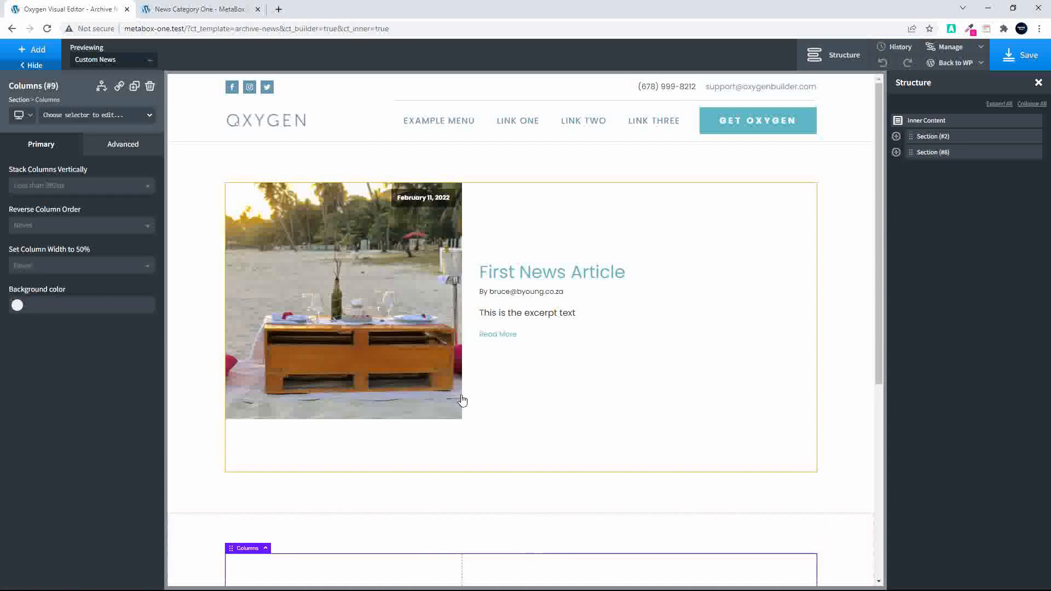
Add an Image element to the narrower 40% column of the new section
scroll(754, 446, down, 5)
click(403, 316)
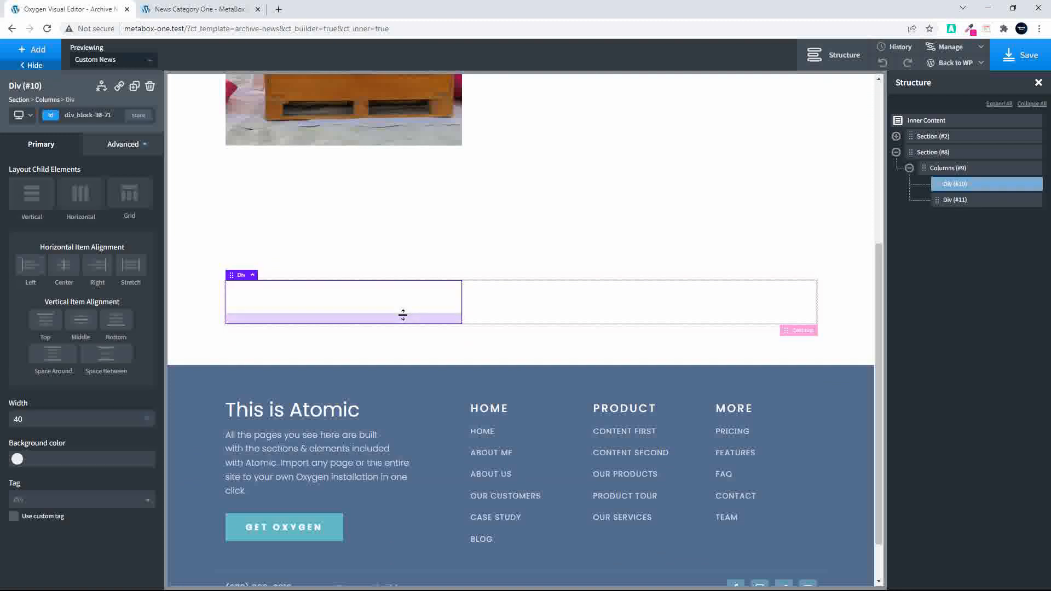
click(32, 51)
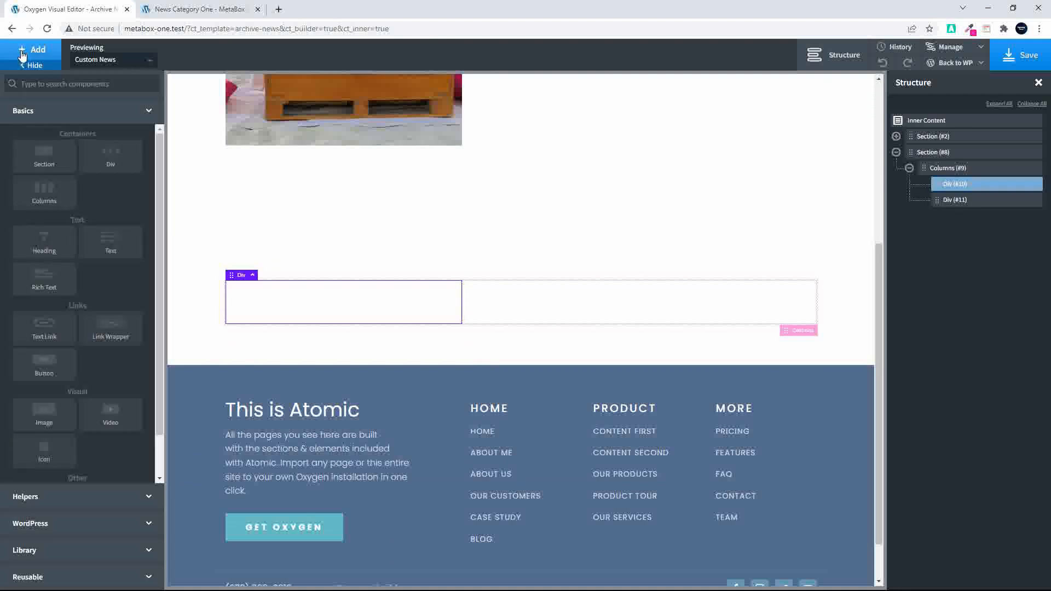
click(45, 421)
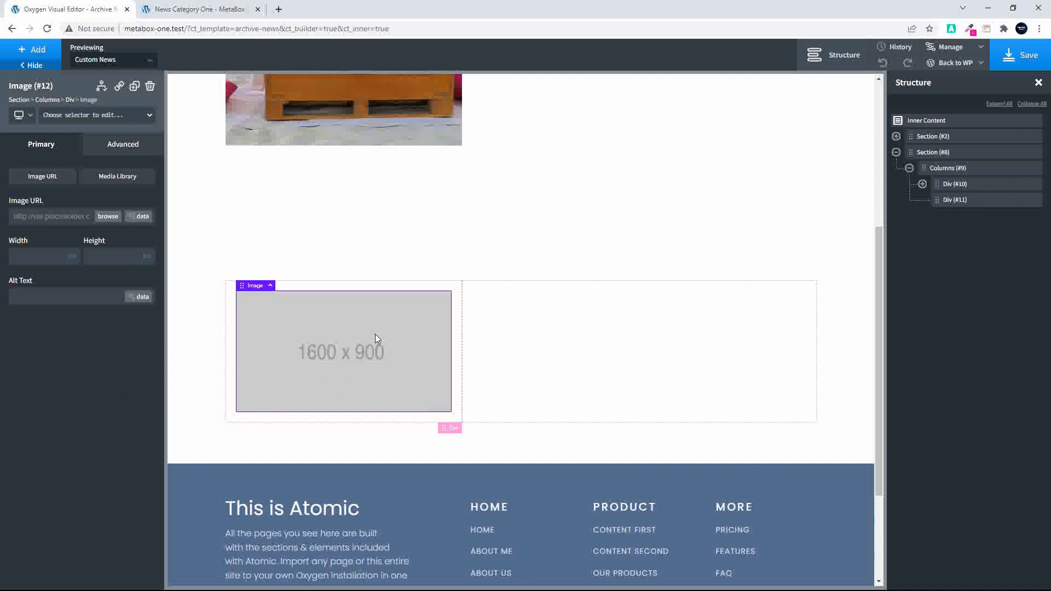
Set the image's source to the post's Featured Image as dynamic data at size Large
click(142, 216)
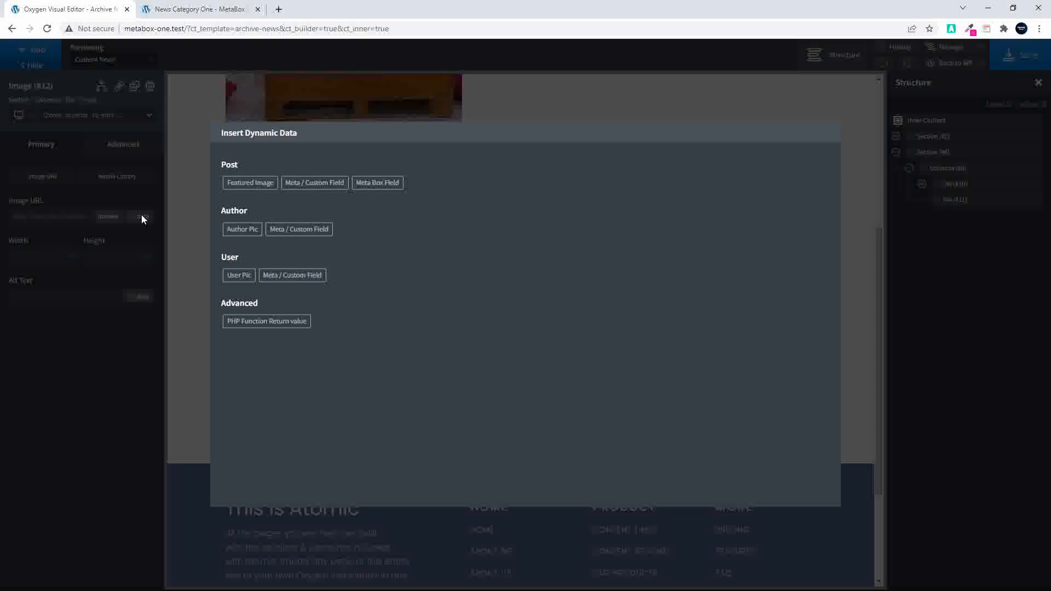
click(244, 181)
click(340, 193)
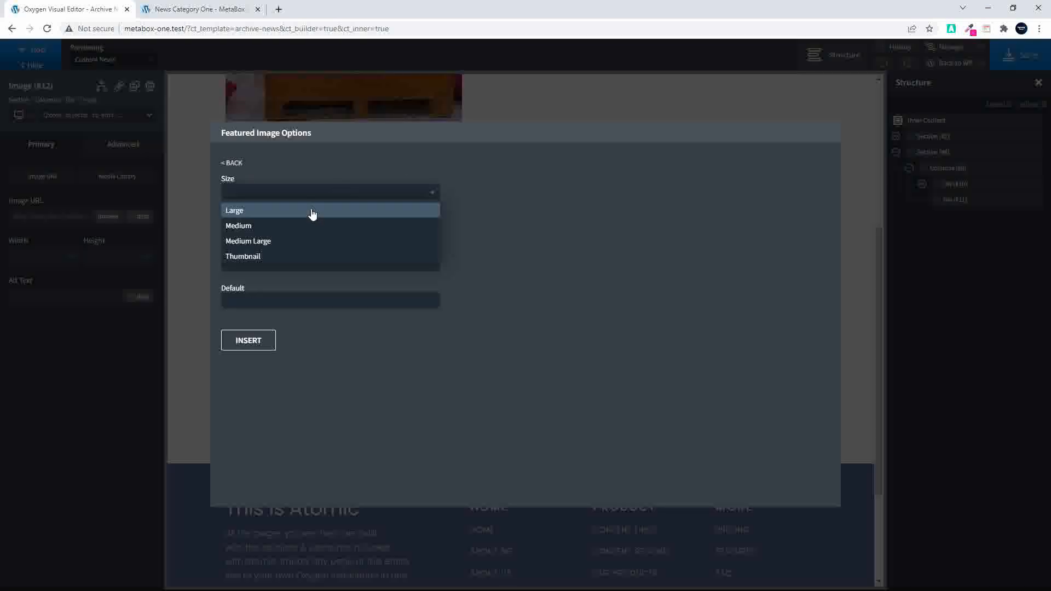
click(310, 211)
click(248, 341)
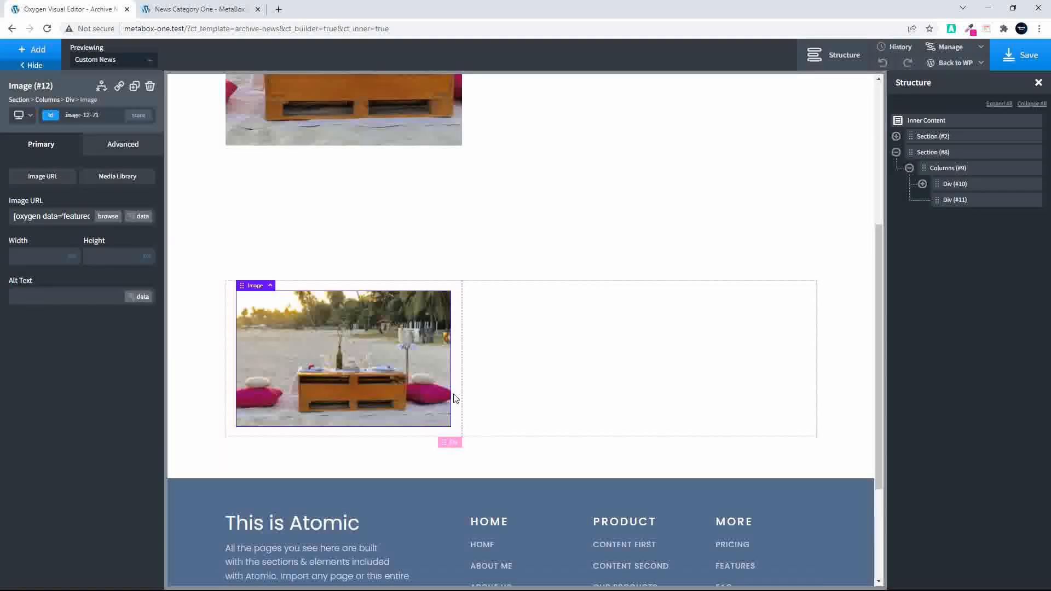
Add the dynamic post Title and Categories elements to the empty 60% column beside the featured image
scroll(602, 367, up, 5)
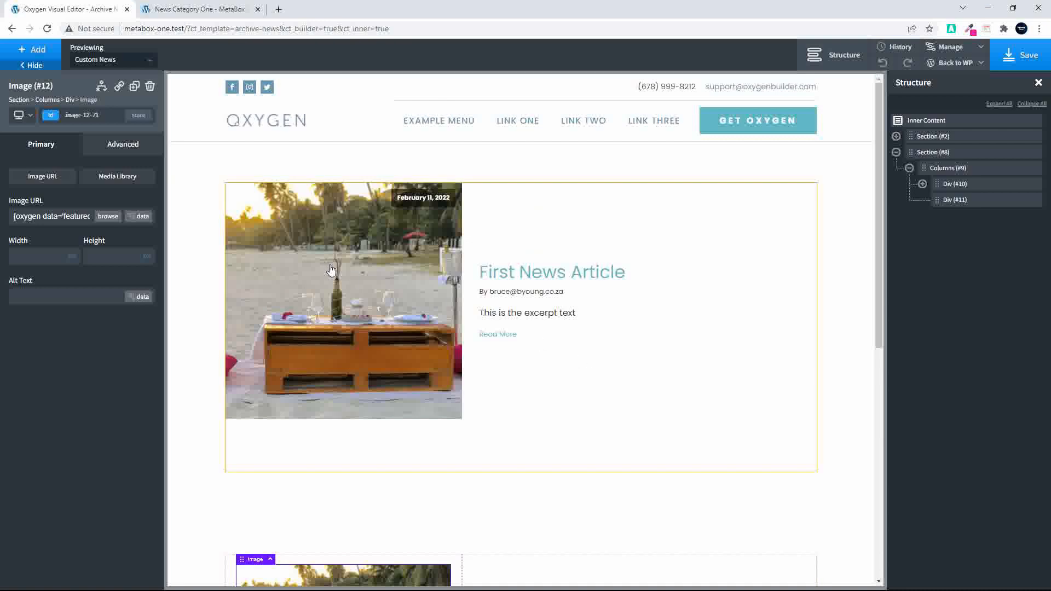
scroll(331, 283, down, 4)
scroll(331, 284, down, 1)
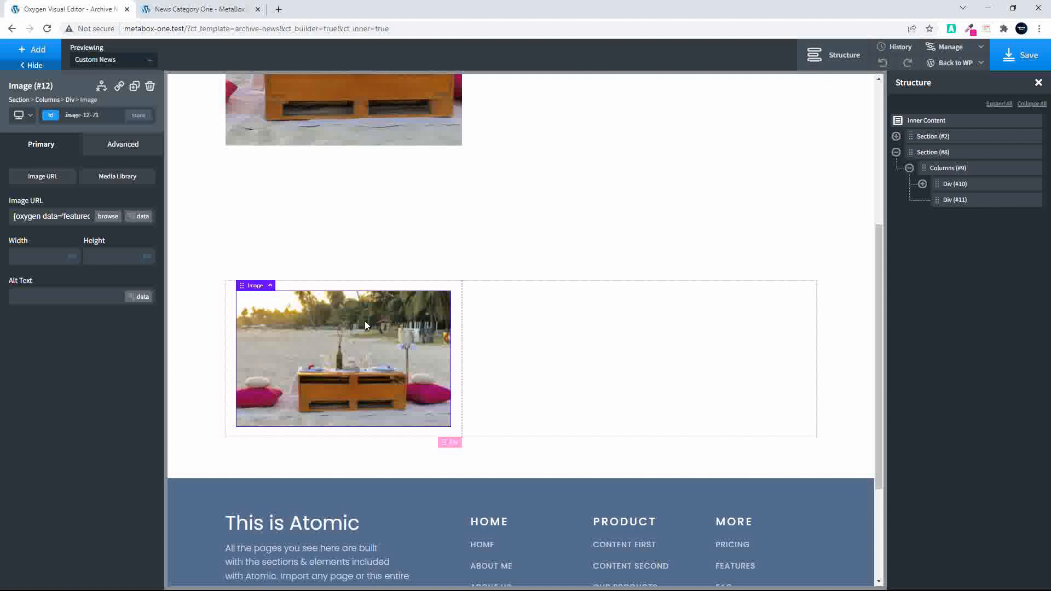
scroll(329, 219, up, 2)
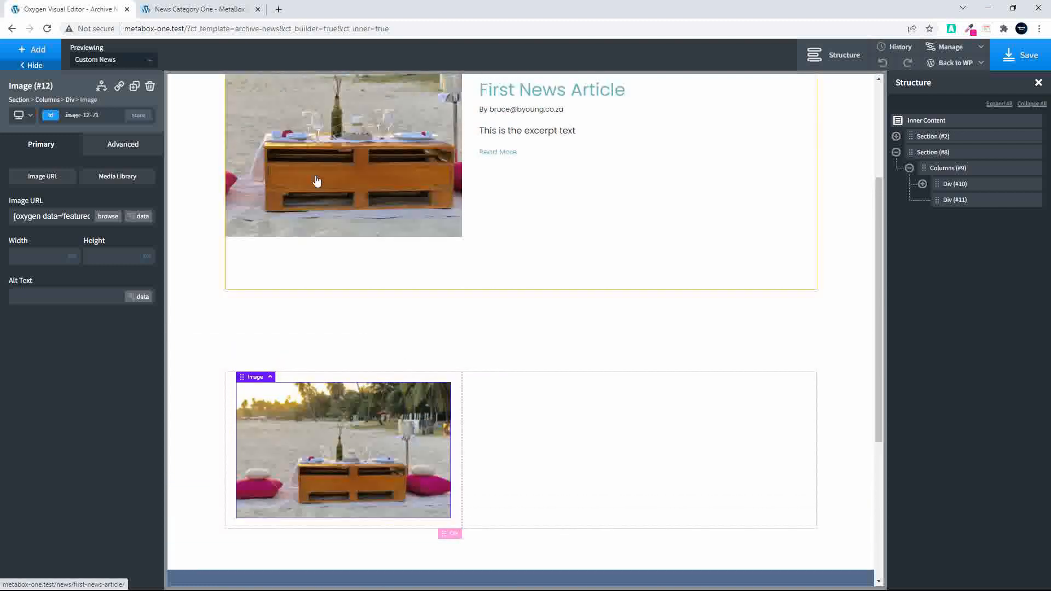
click(497, 397)
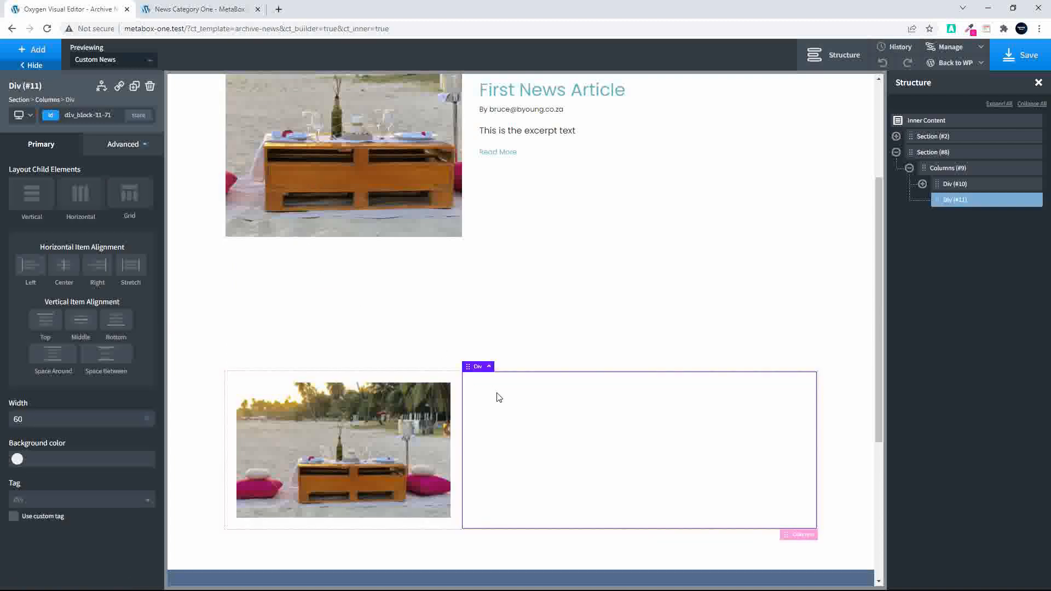
click(32, 49)
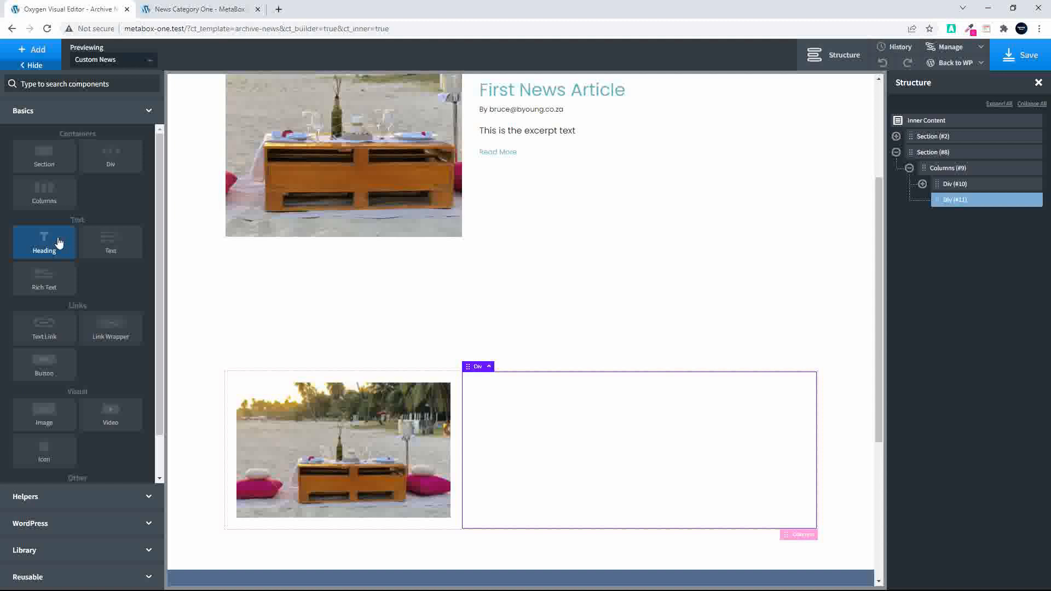
click(56, 524)
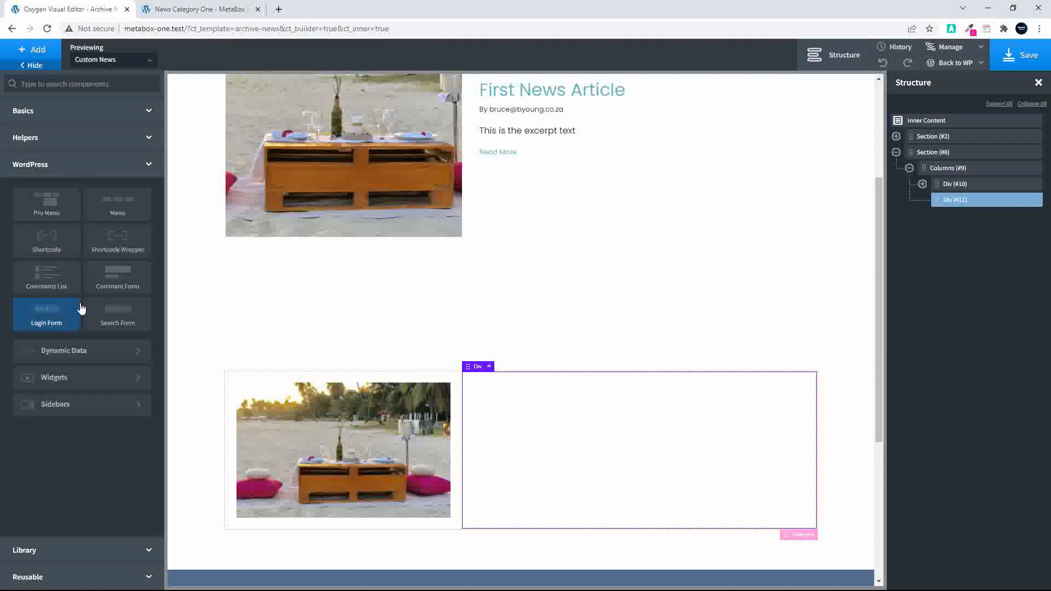
click(68, 350)
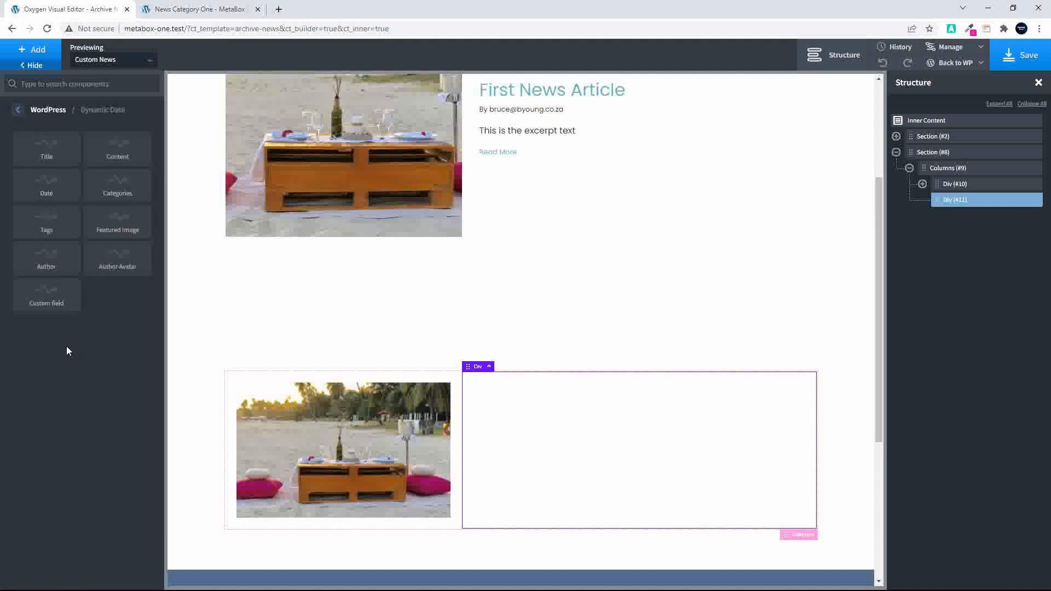
click(45, 149)
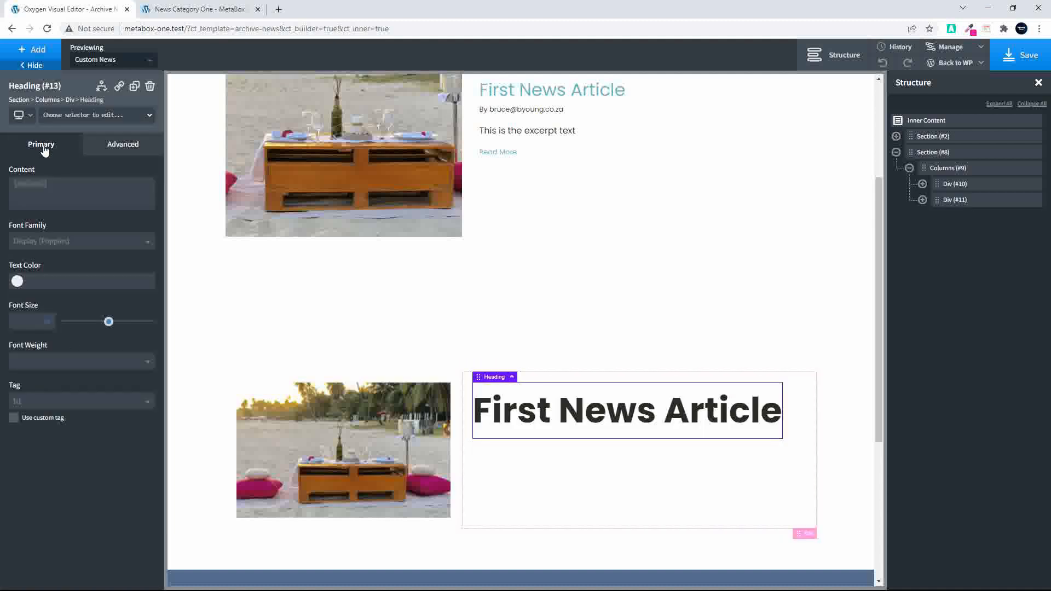
click(26, 51)
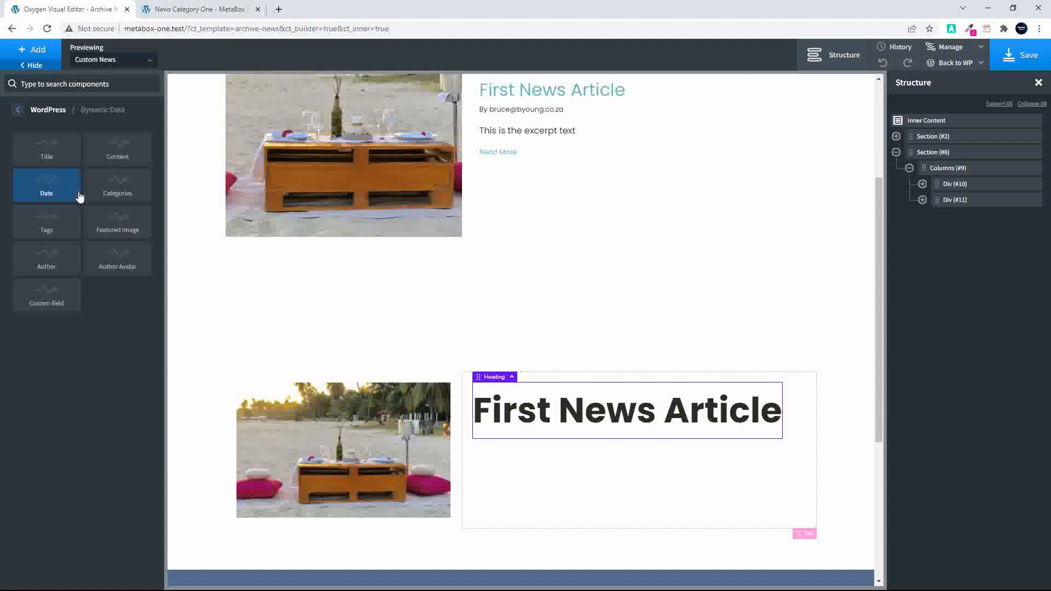
click(110, 189)
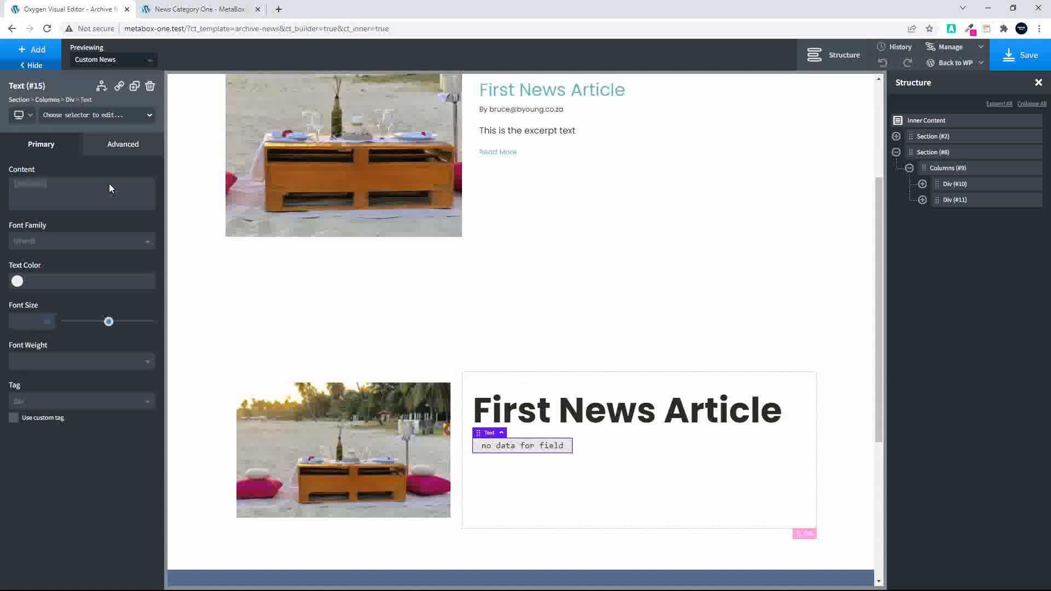
click(20, 52)
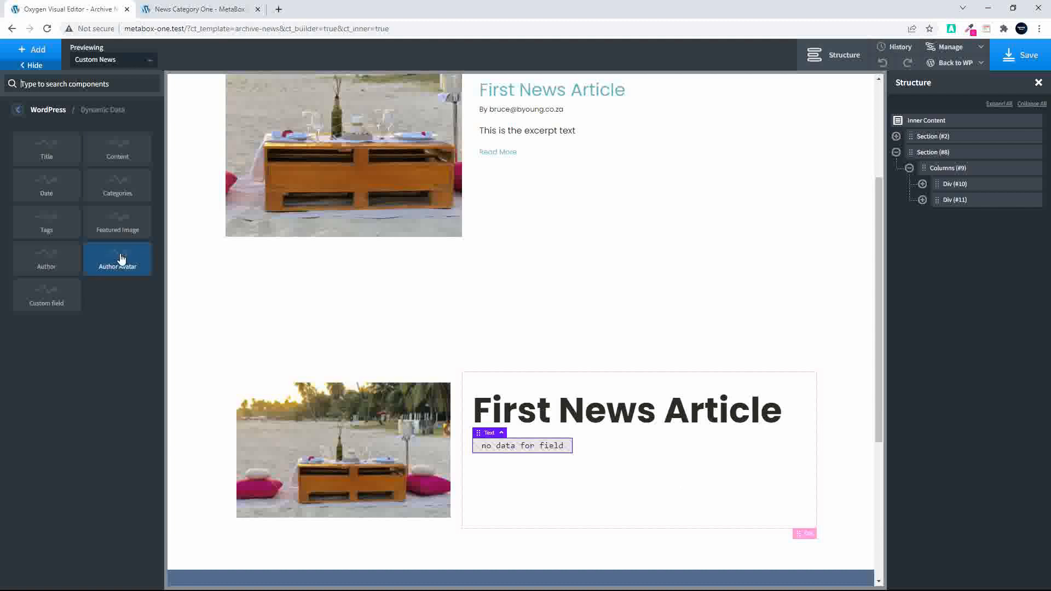
click(43, 185)
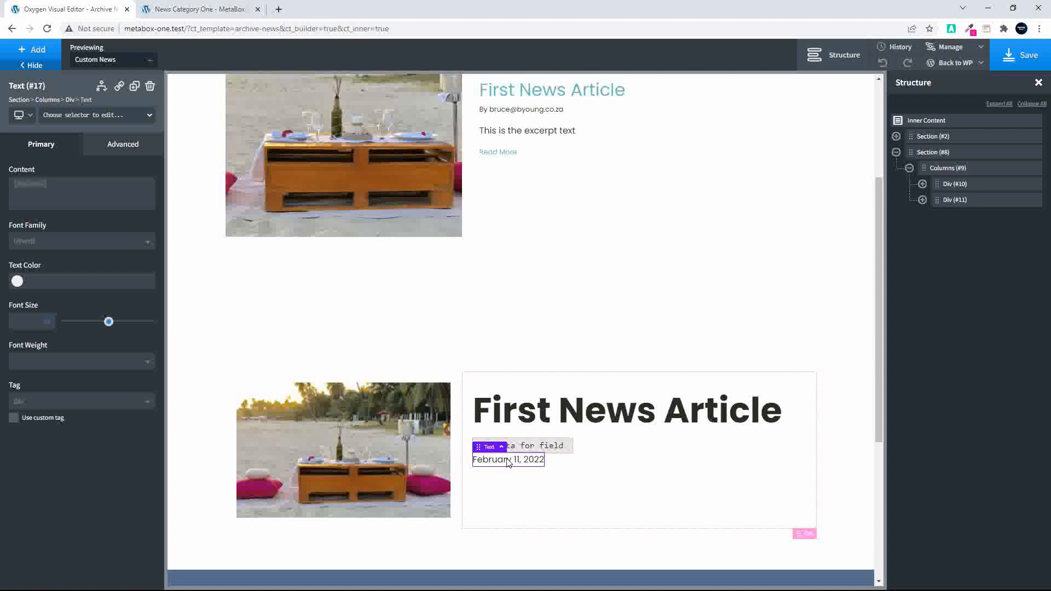
click(150, 86)
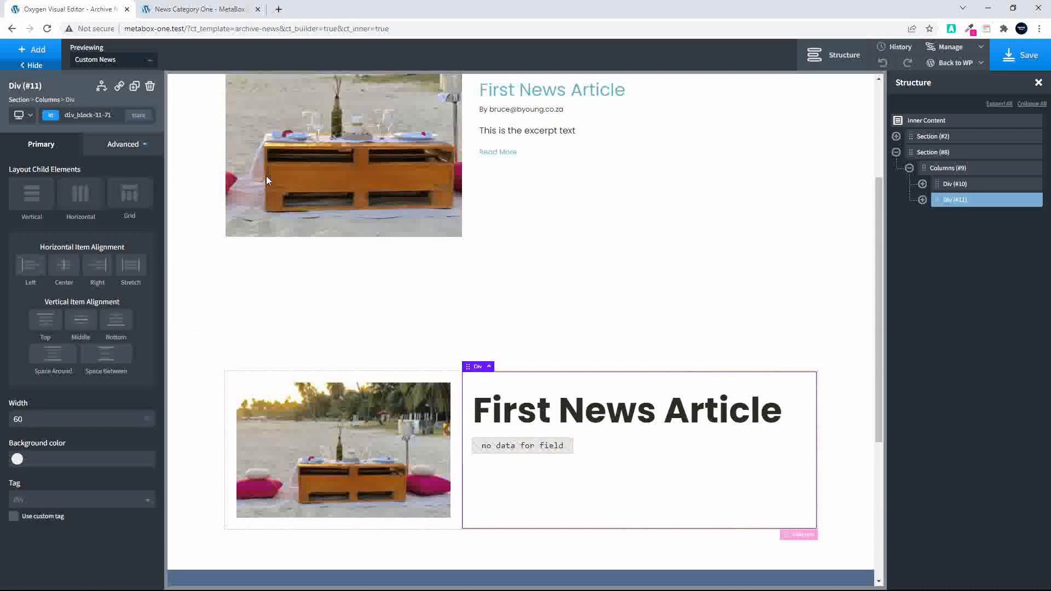
Wrap the title heading in a link and set its URL to the post's permalink as dynamic data
click(594, 426)
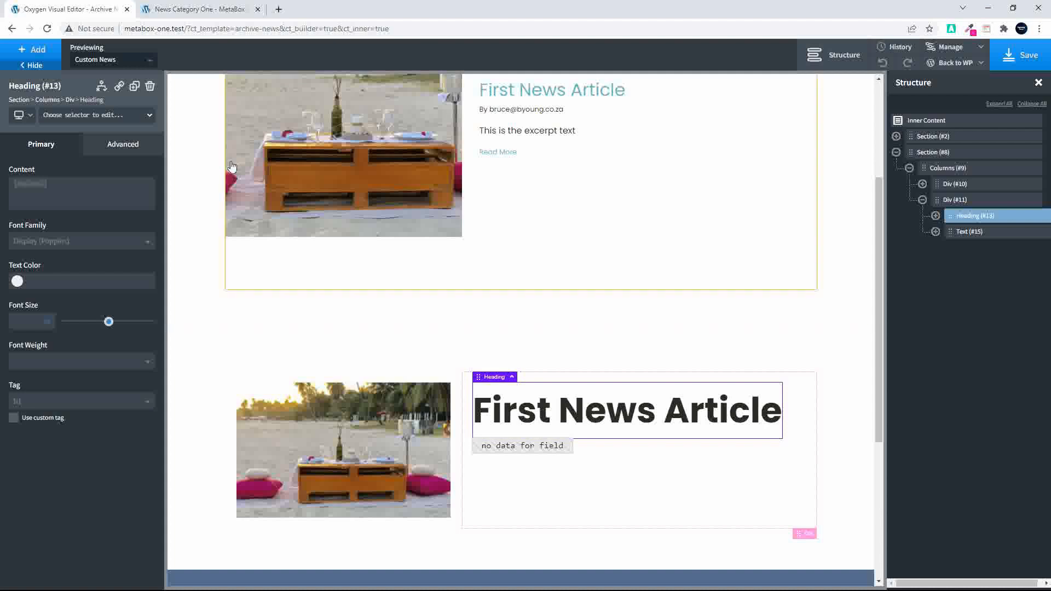
click(119, 86)
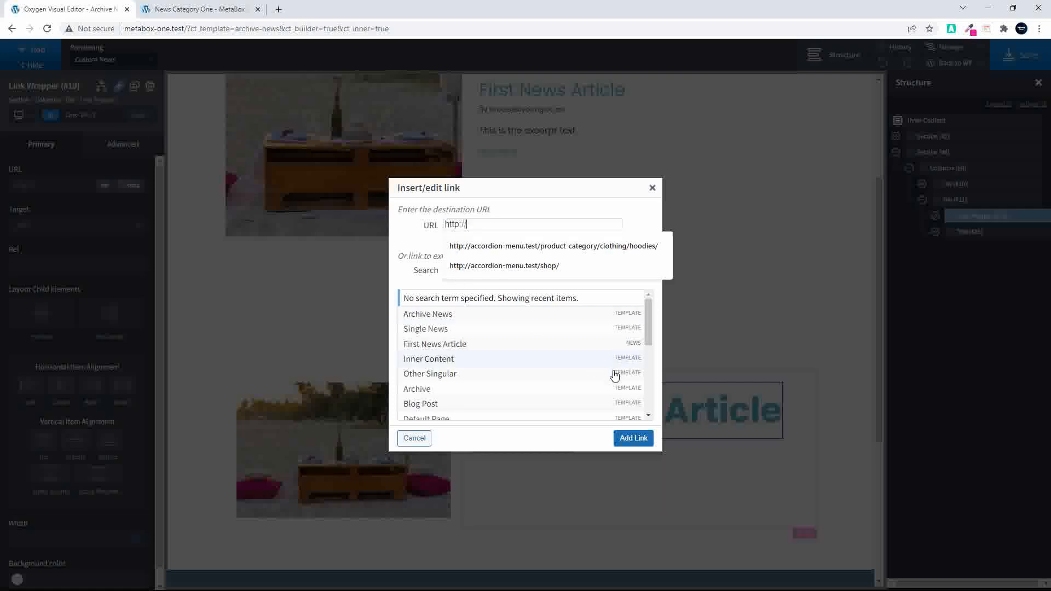
click(633, 438)
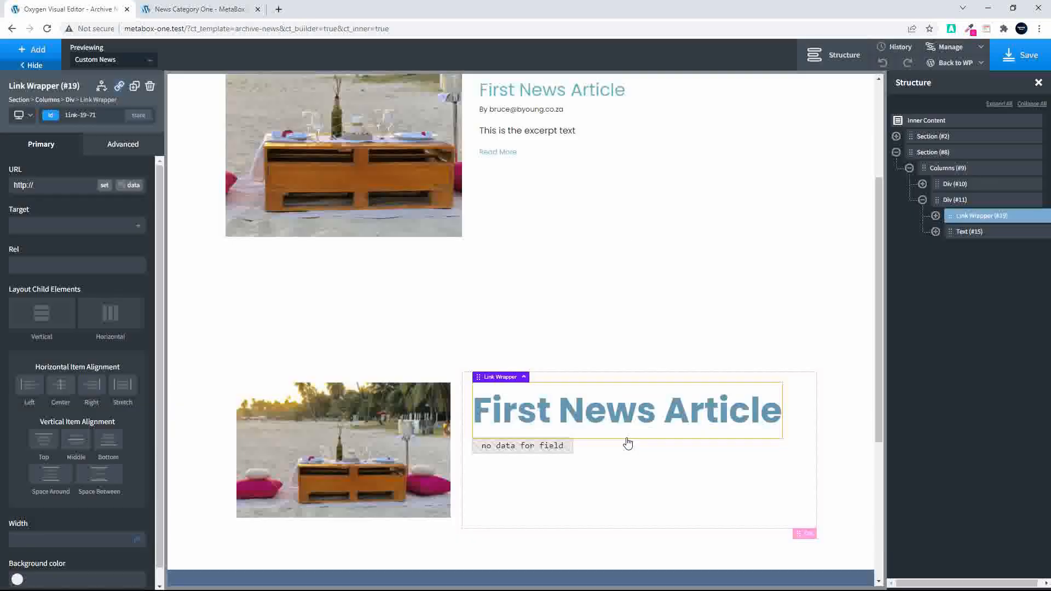
click(129, 186)
click(242, 183)
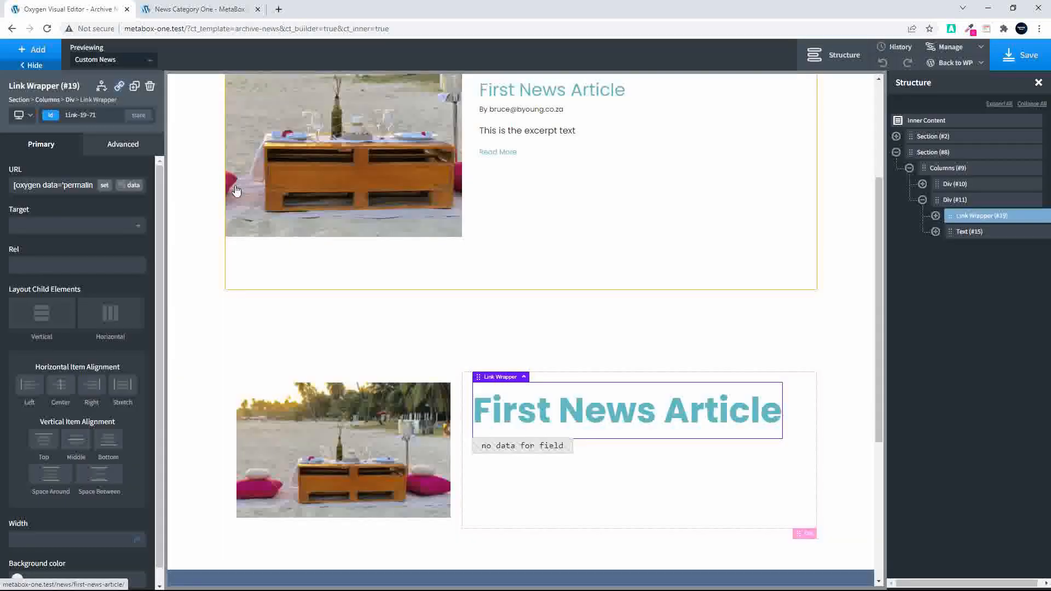
Set the title's link wrapper typography to font weight 500 and font size 40
click(121, 146)
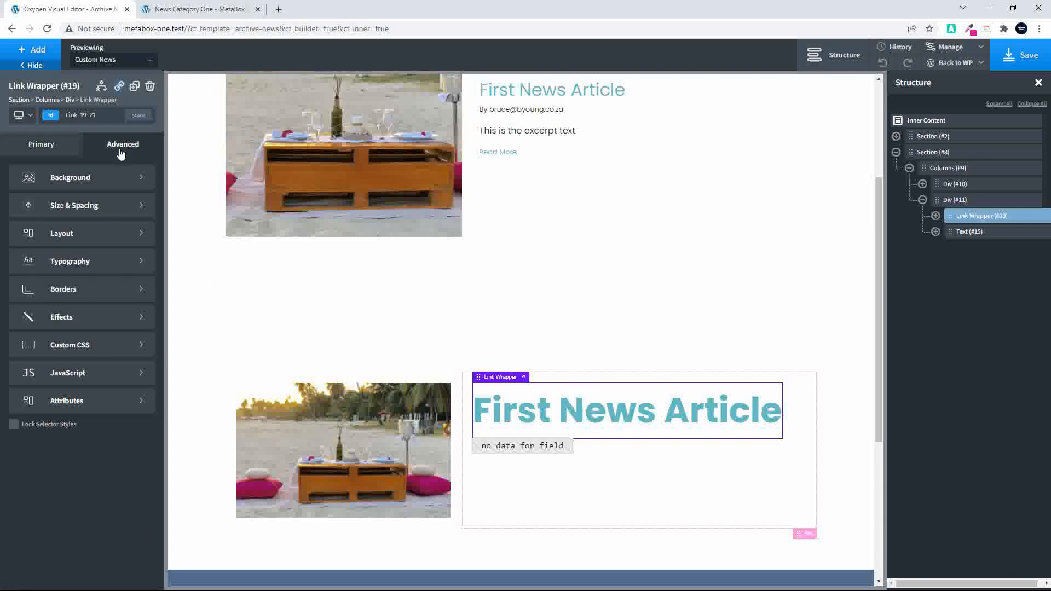
click(82, 263)
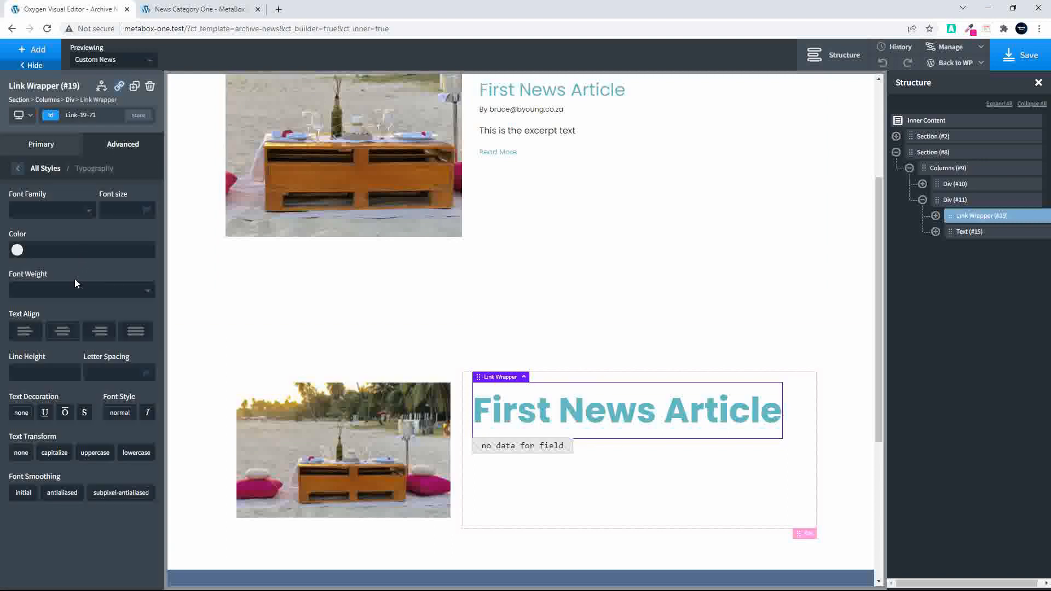
click(45, 295)
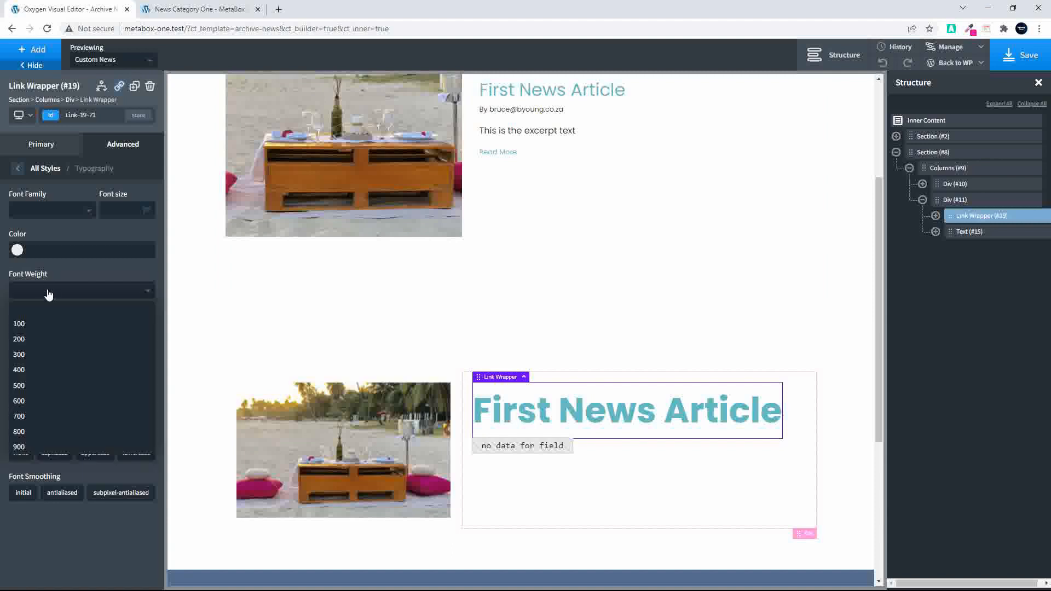
click(47, 387)
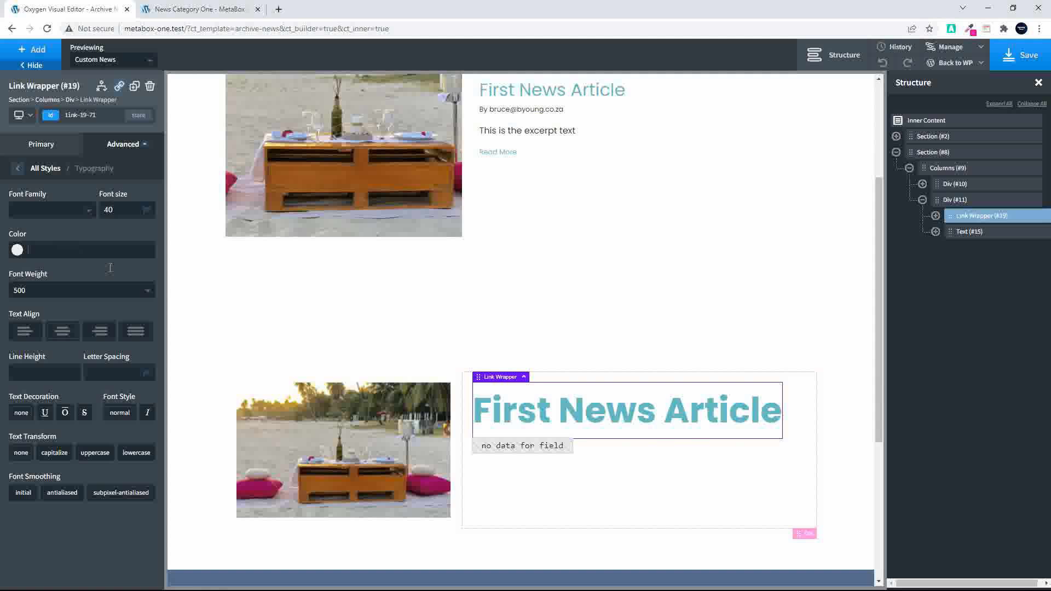
Set the typography of the title heading itself to font size 30 and font weight 500
click(627, 410)
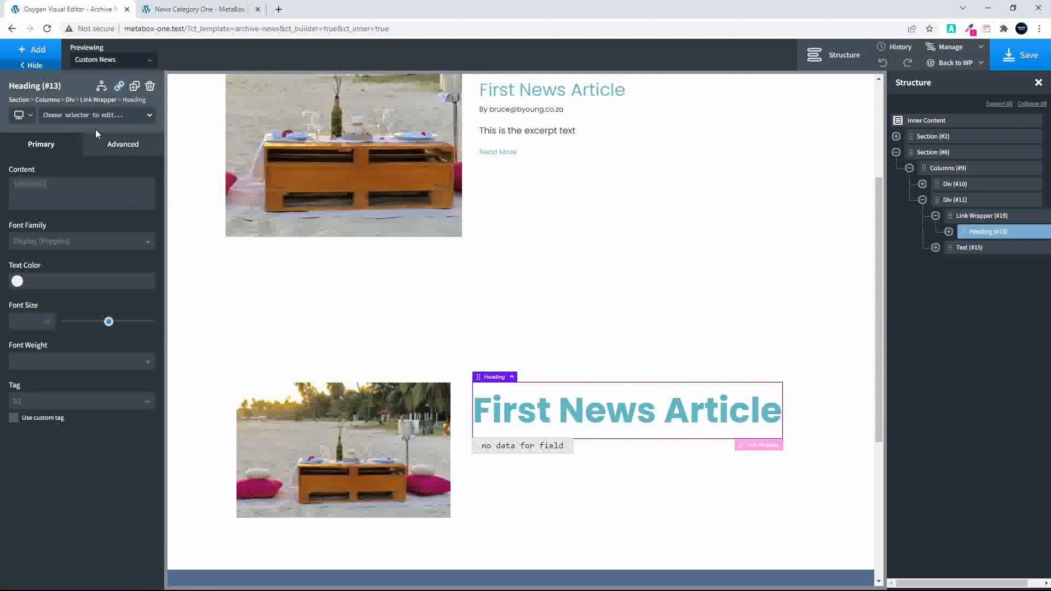
click(110, 145)
click(76, 262)
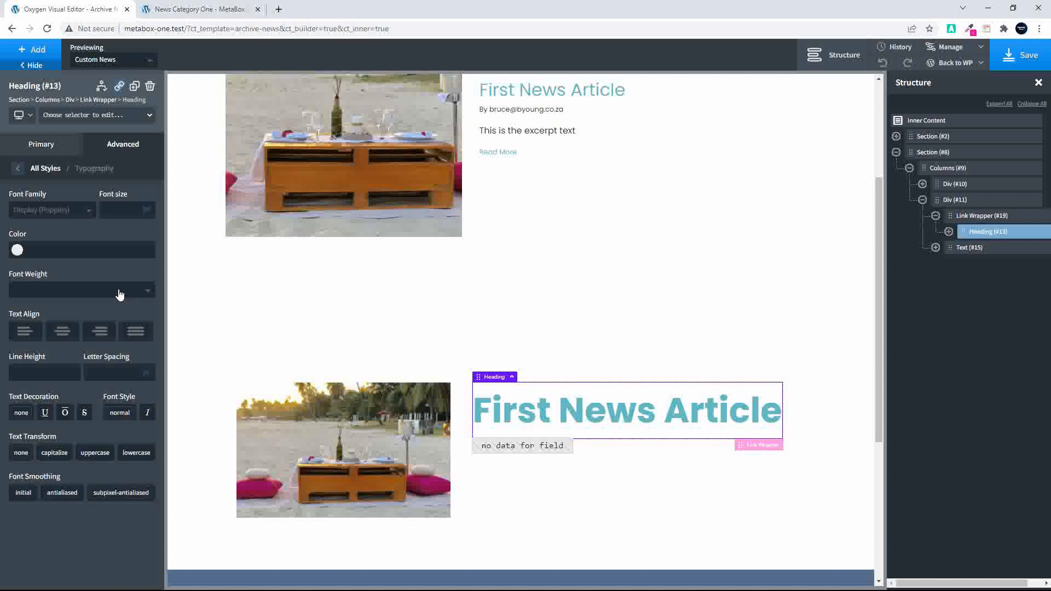
text(40)
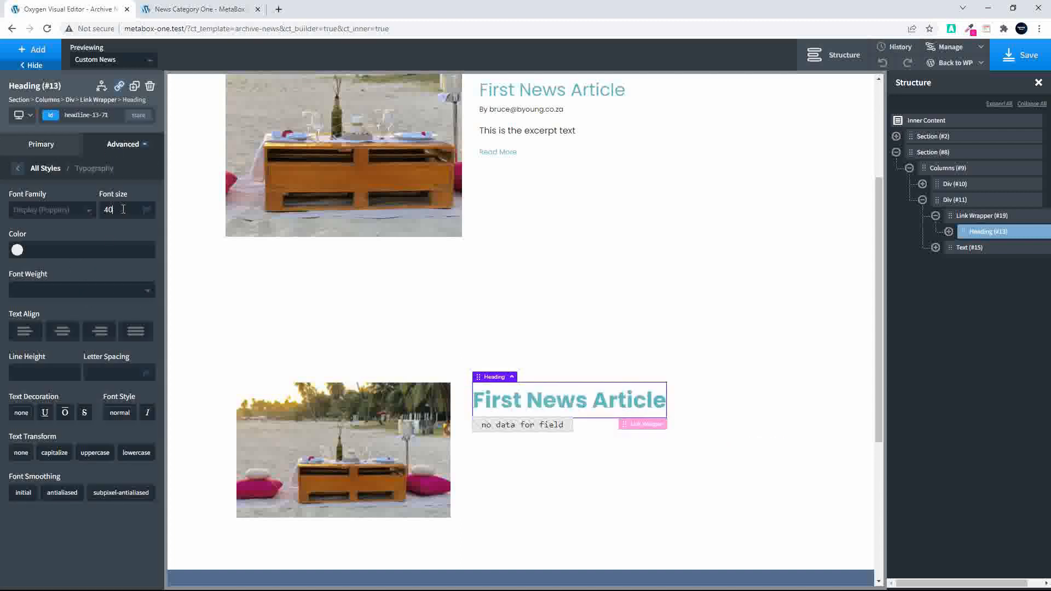
click(76, 295)
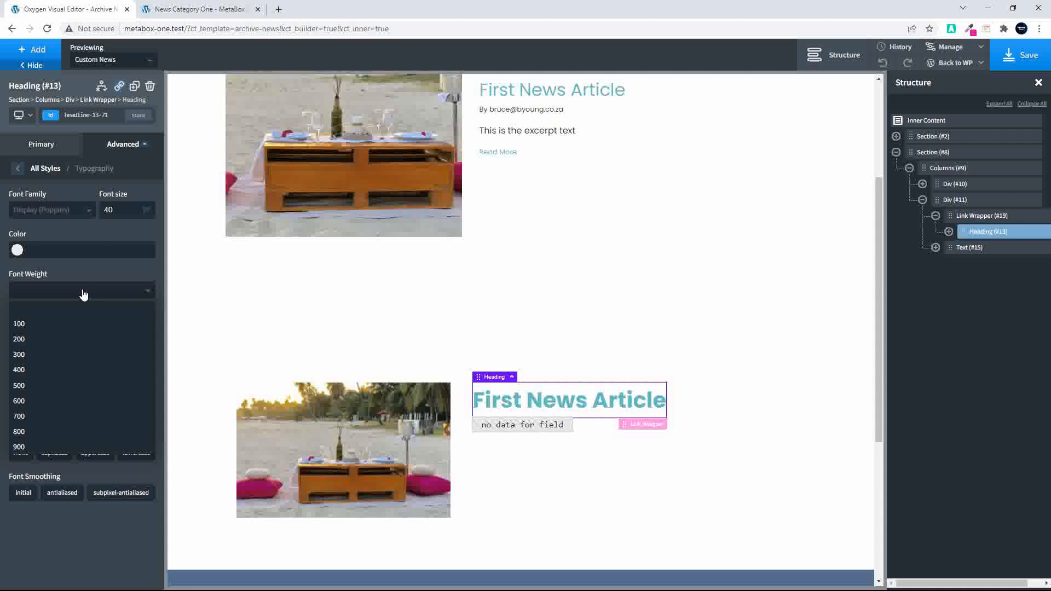
click(54, 404)
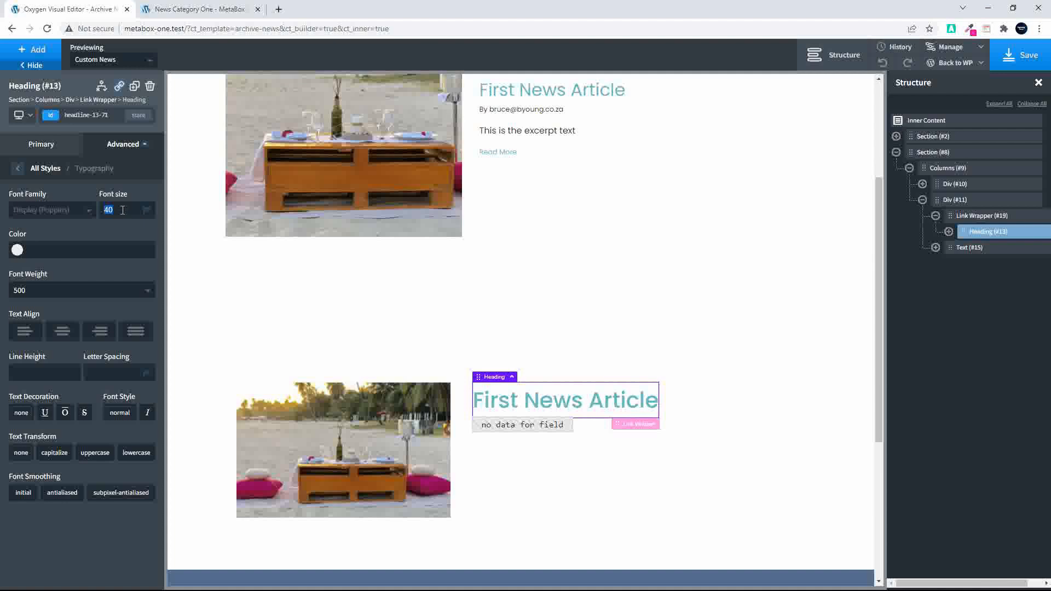
text(30)
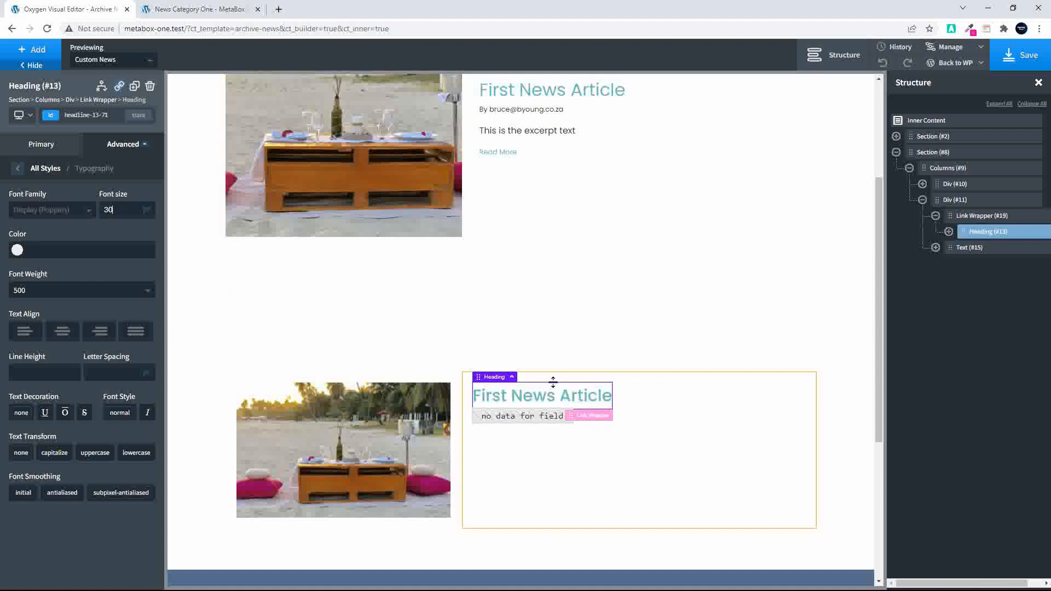
click(644, 429)
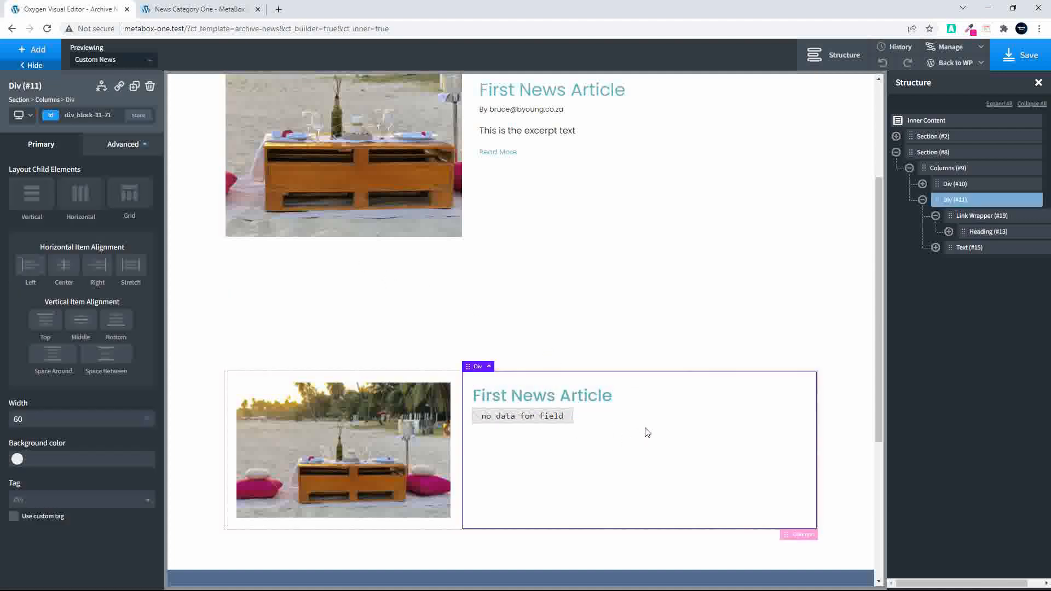
Replace the categories text's dynamic data with the post's news-category taxonomy terms, using "|" as the separator
click(500, 419)
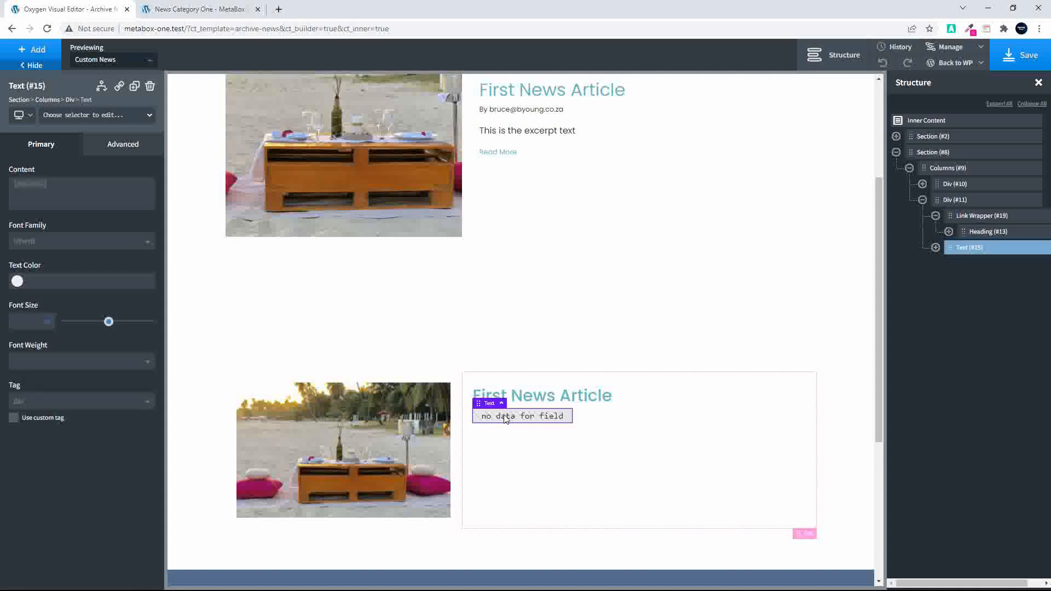
double_click(505, 416)
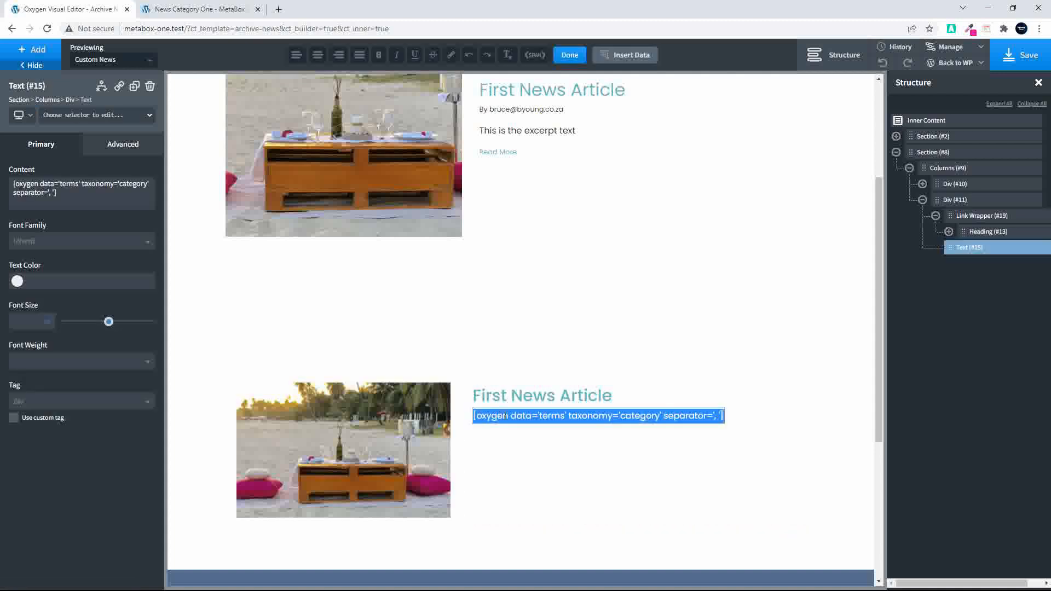
click(626, 55)
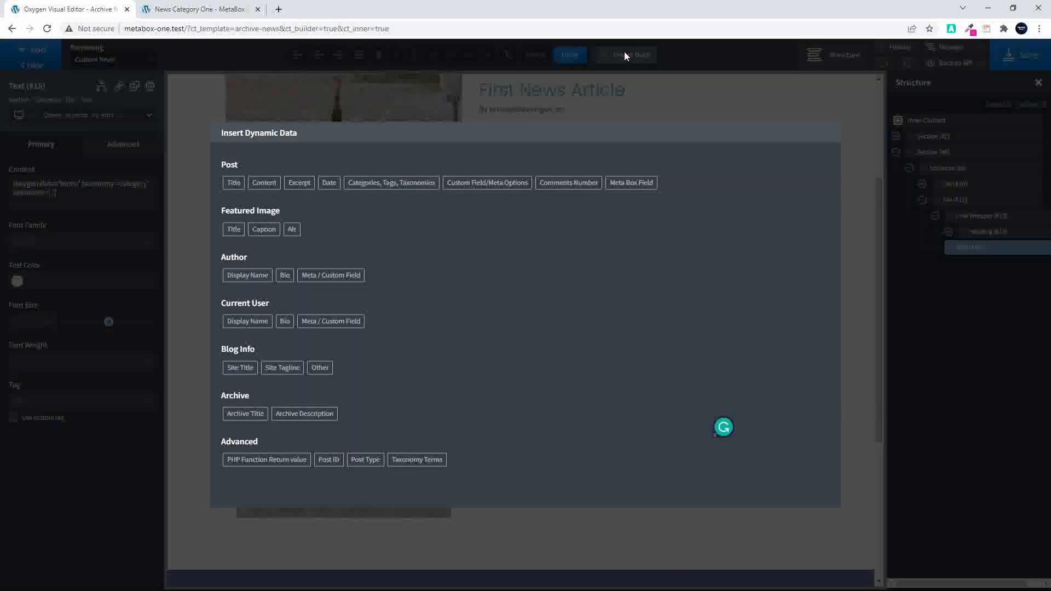
click(378, 184)
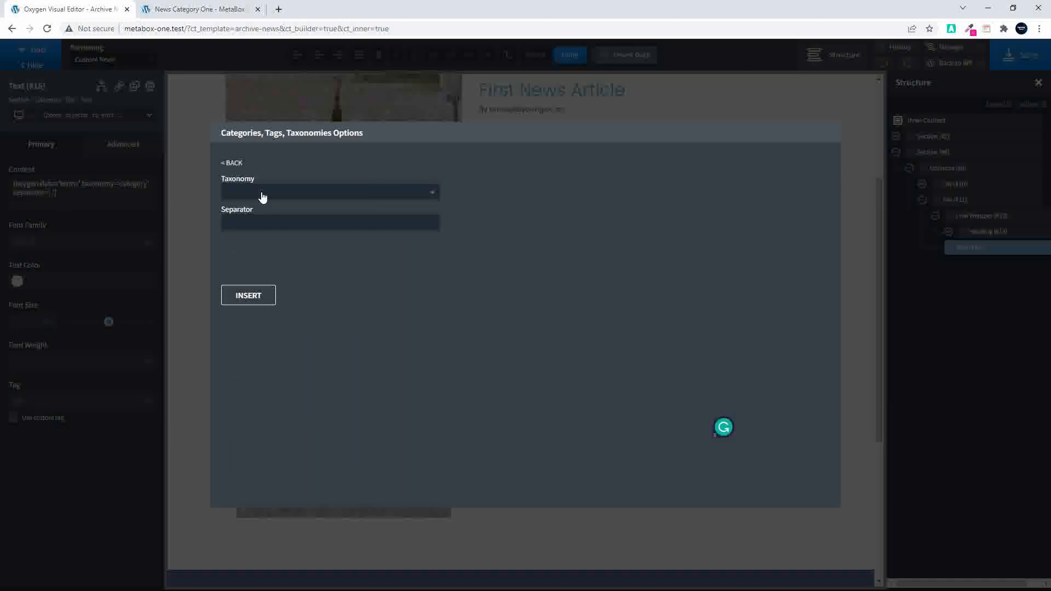
click(262, 195)
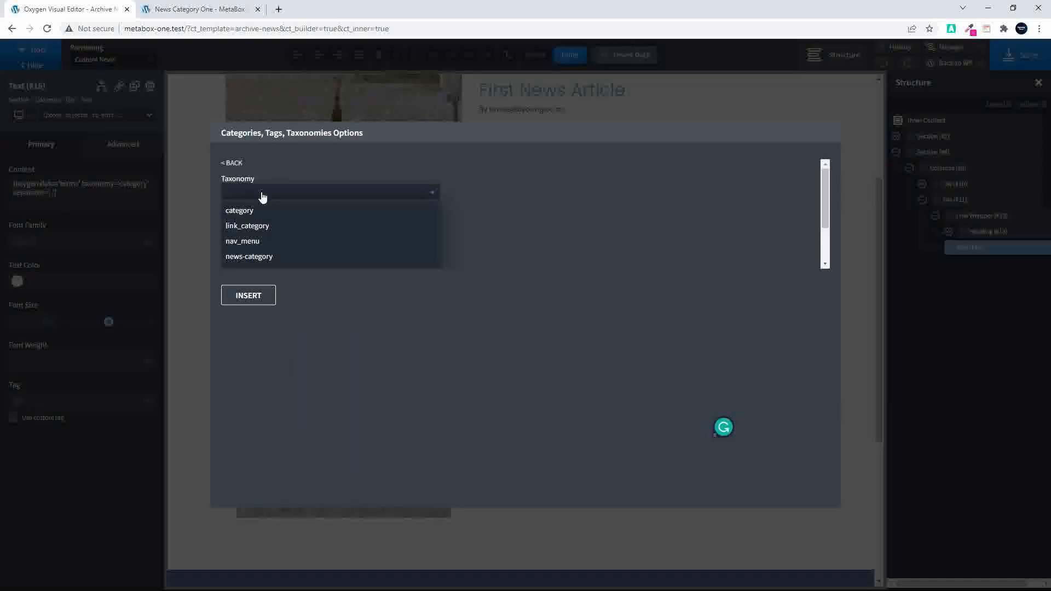
click(276, 257)
click(245, 223)
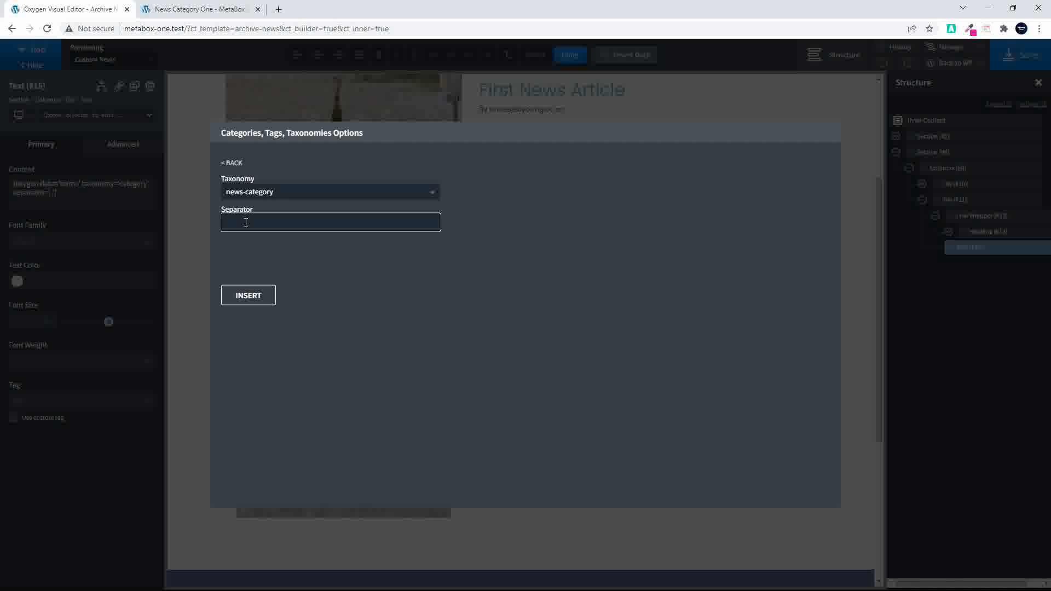
click(248, 296)
scroll(619, 361, up, 1)
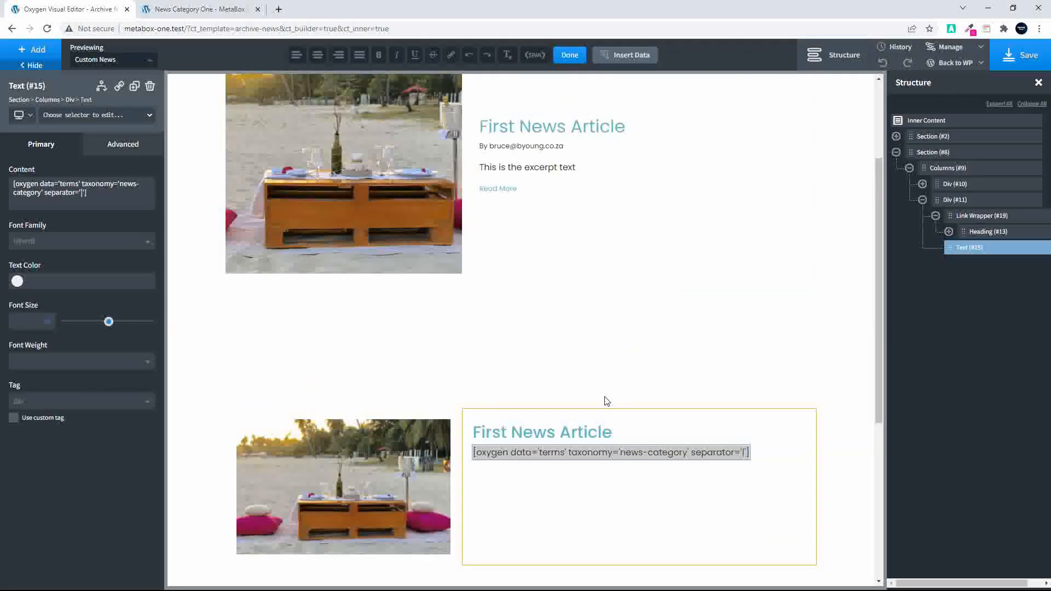
Finish the category text and add a new text element directly beneath it in the custom section's text column
click(530, 479)
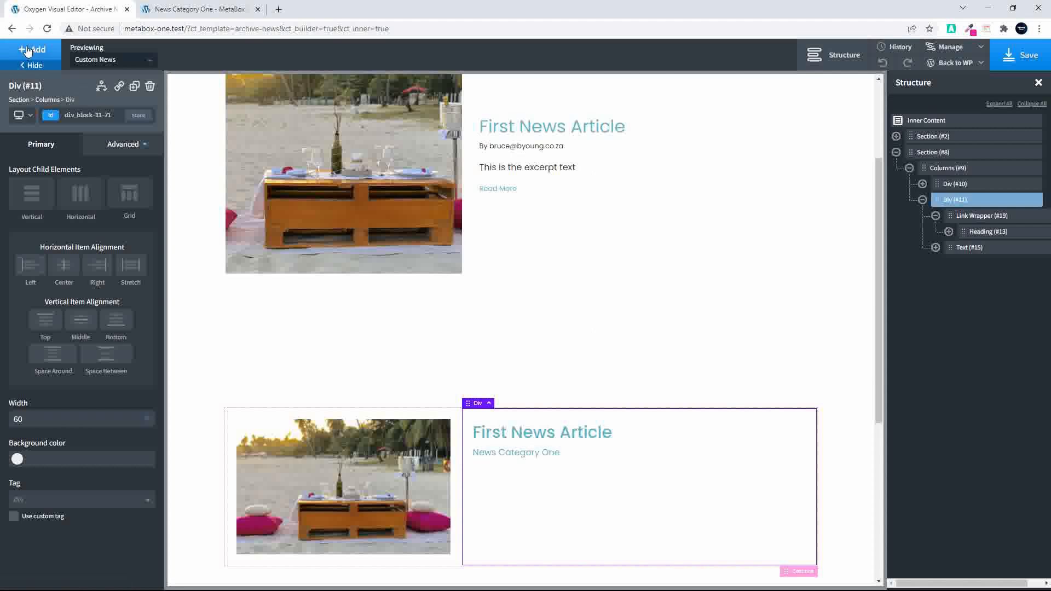
click(529, 460)
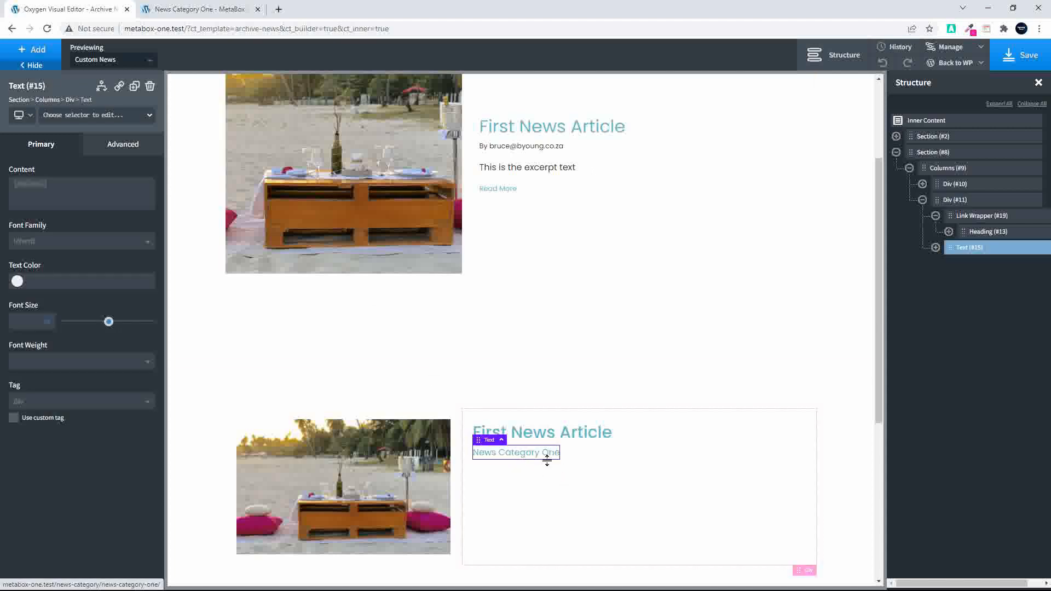
click(28, 50)
click(17, 112)
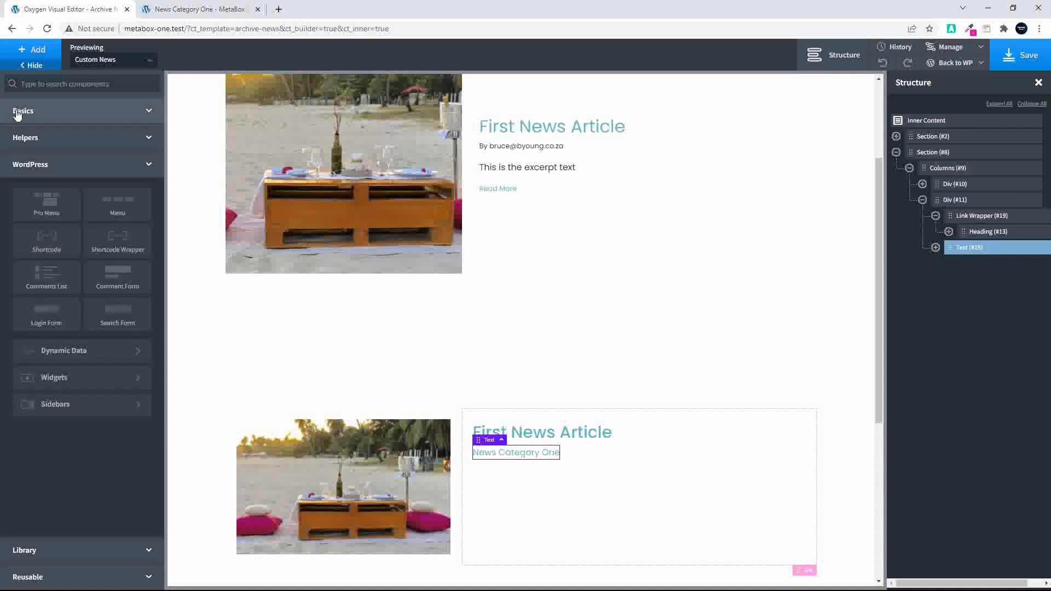
click(46, 114)
click(116, 253)
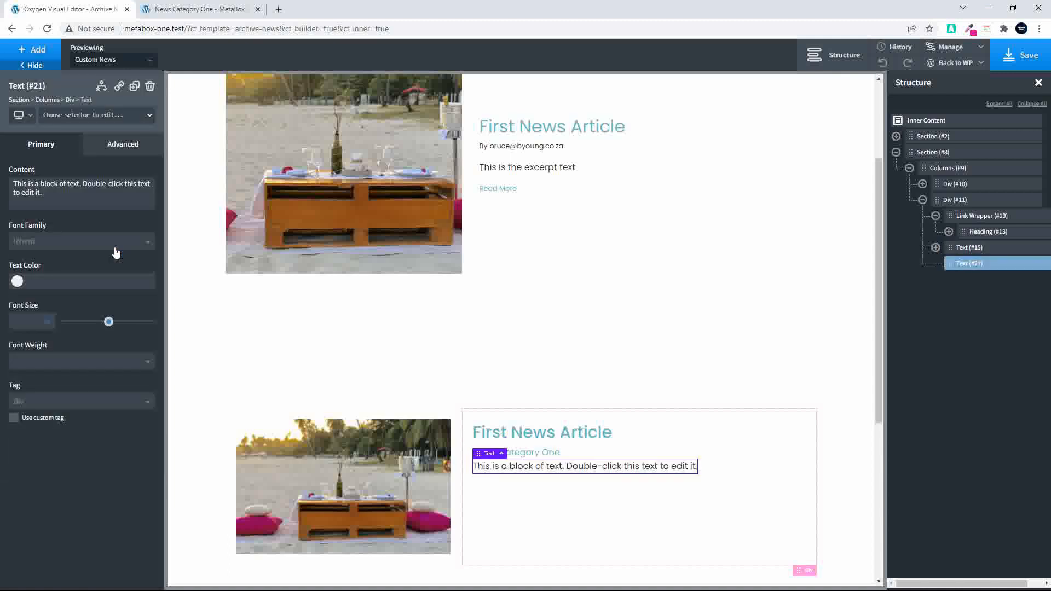
Replace the new text element's placeholder with dynamic data from the Meta Box field "Make a Choice"
double_click(547, 467)
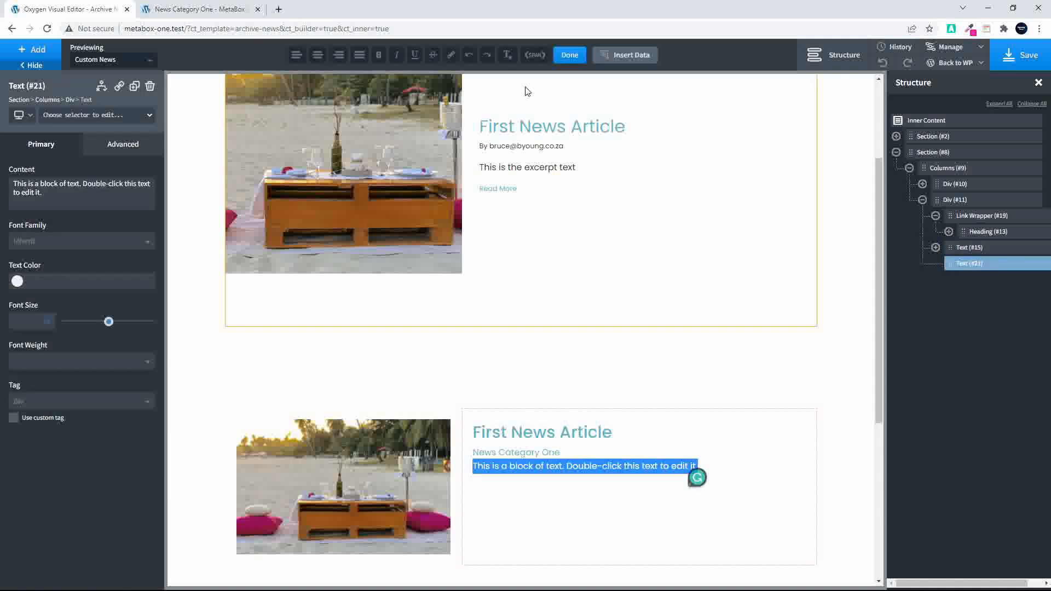
click(627, 57)
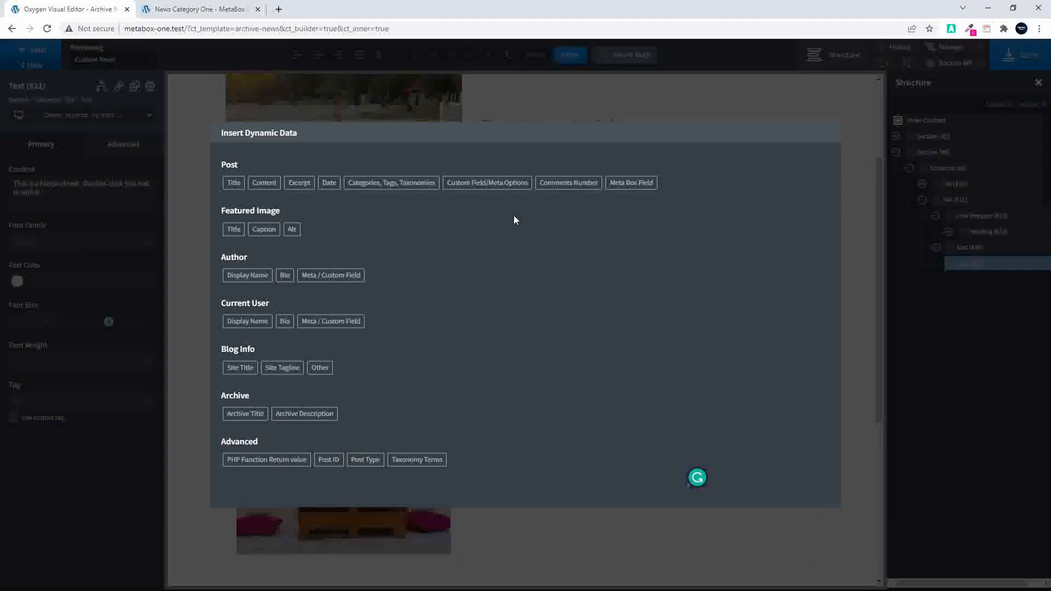
click(630, 183)
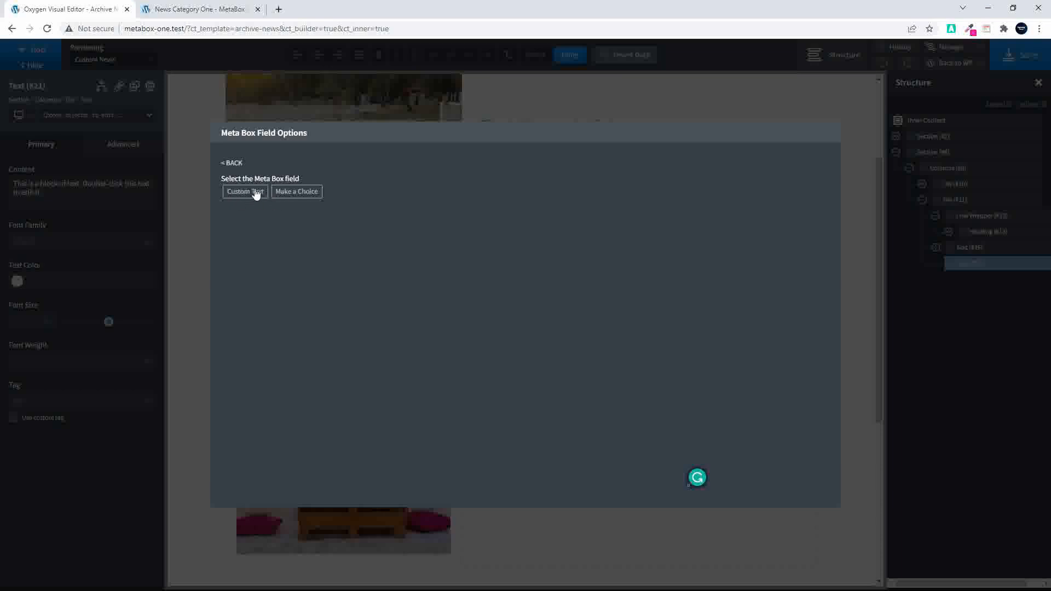
click(292, 196)
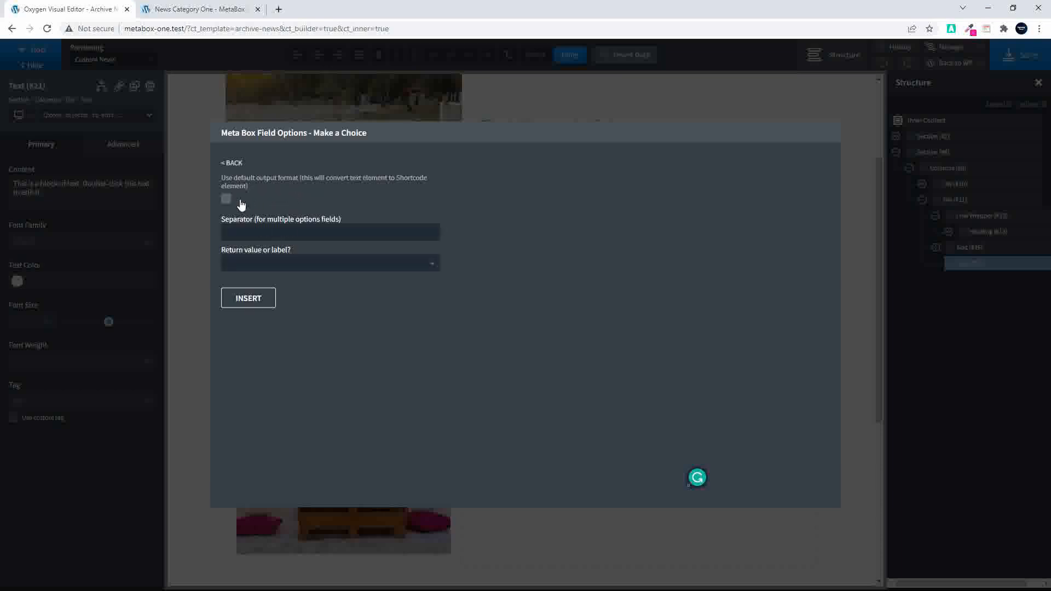
click(248, 297)
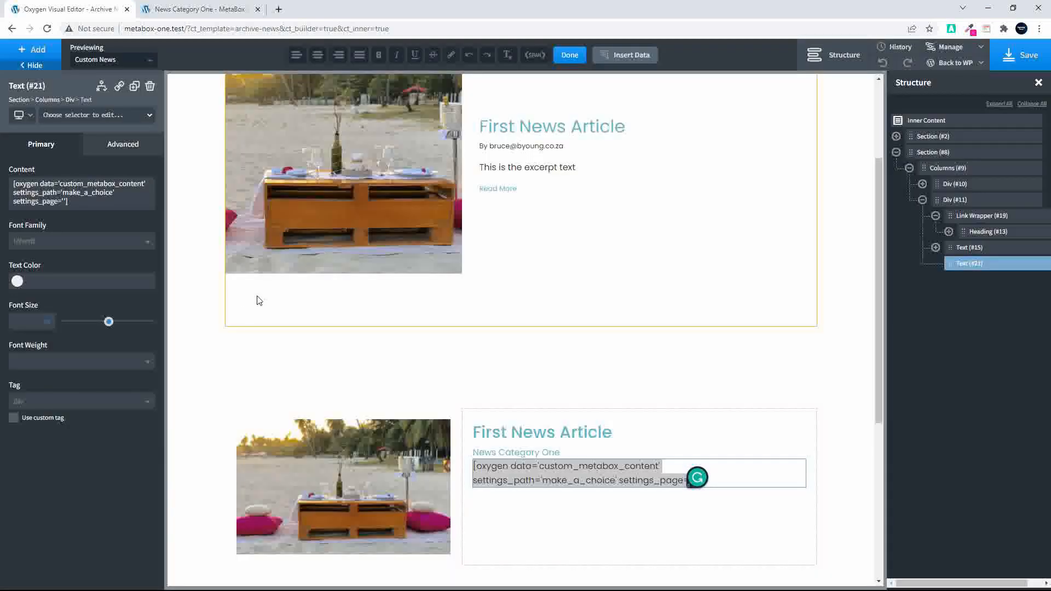
click(611, 523)
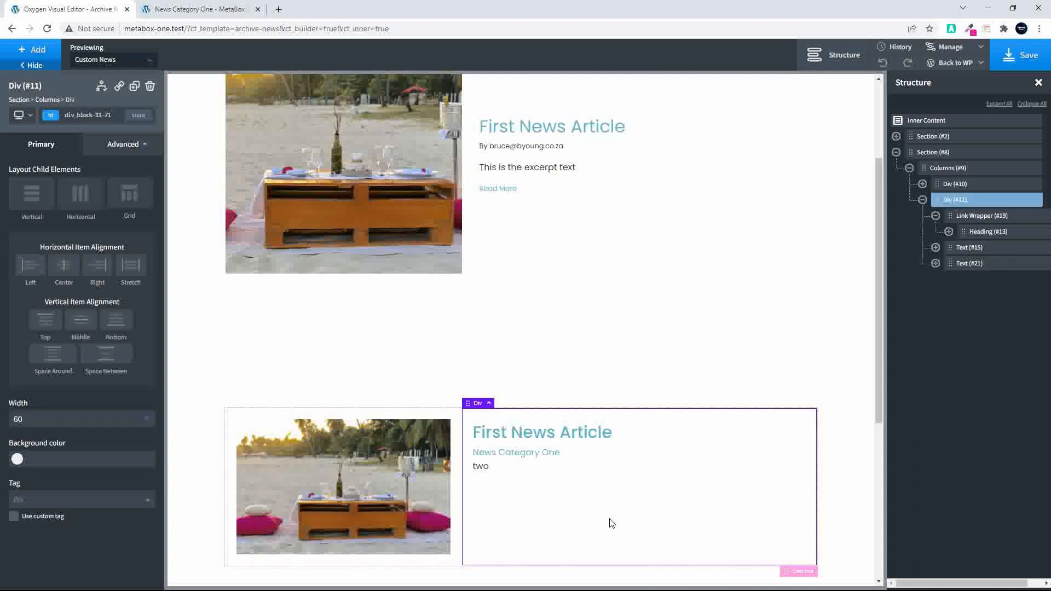
Add a button below the Make a Choice text and label it "Read more"
click(482, 467)
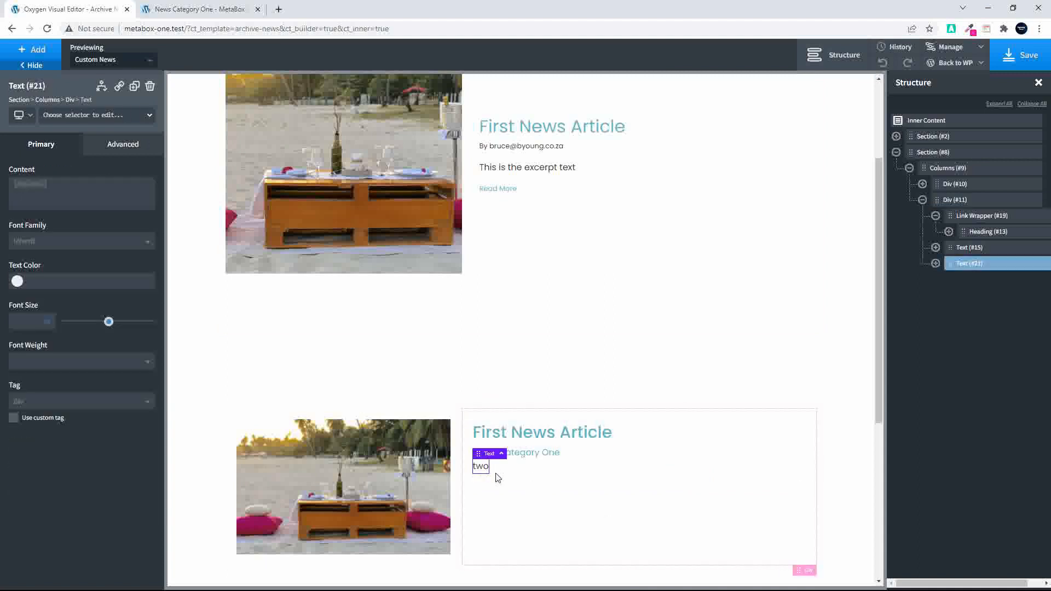
click(37, 50)
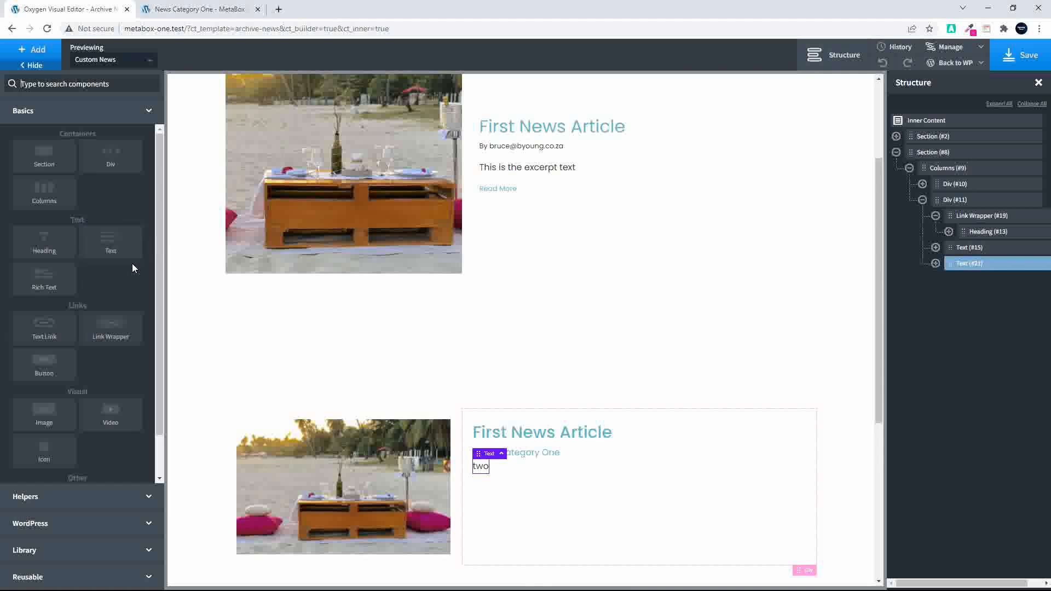
click(42, 364)
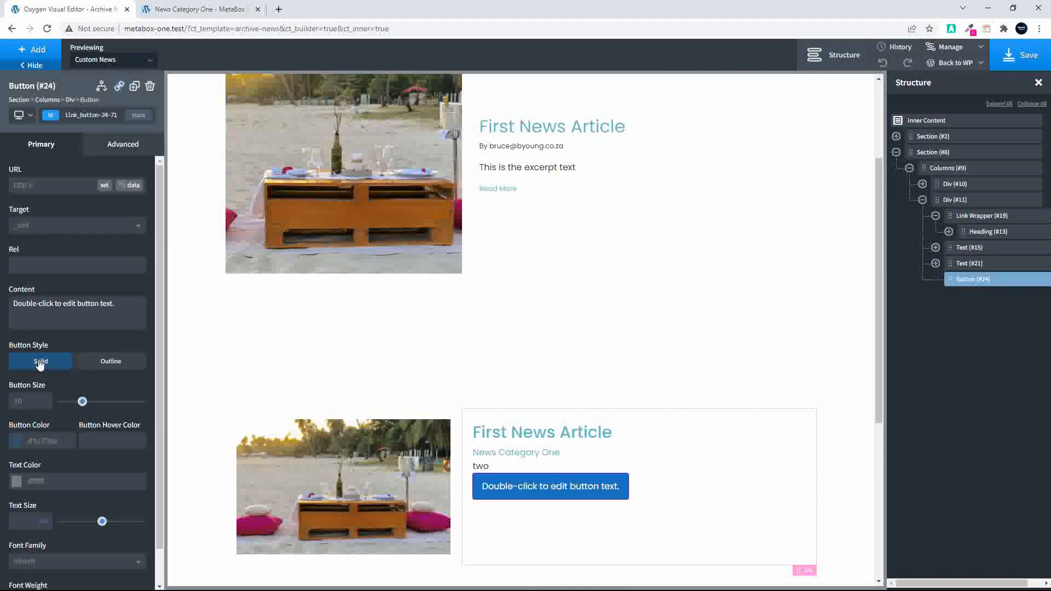
double_click(508, 486)
text(Read more)
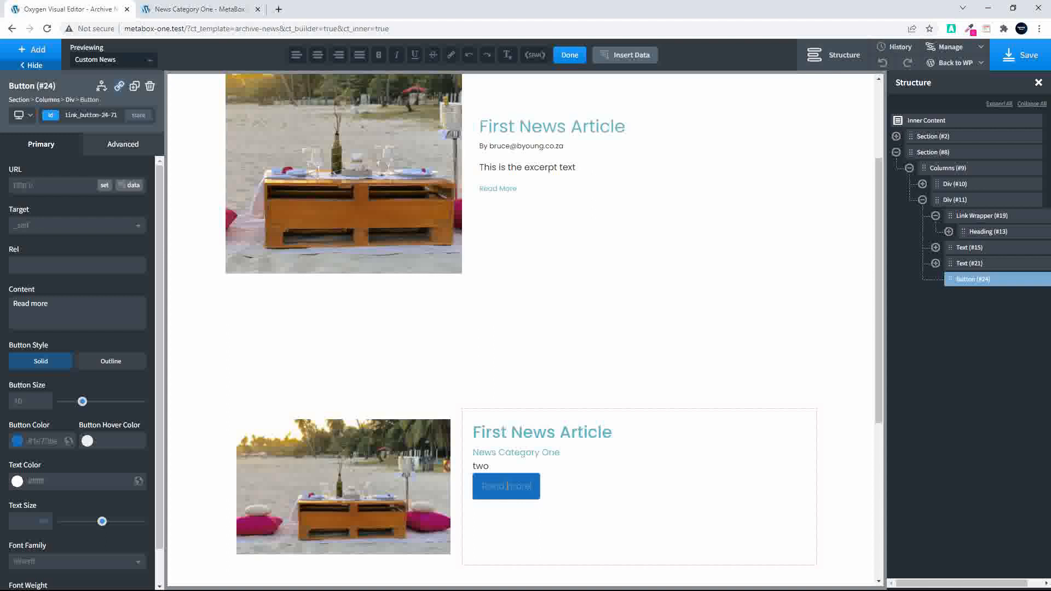
click(581, 489)
Set the Read more button's hover colour to the dark blue from the atomic palette and save the template
click(491, 487)
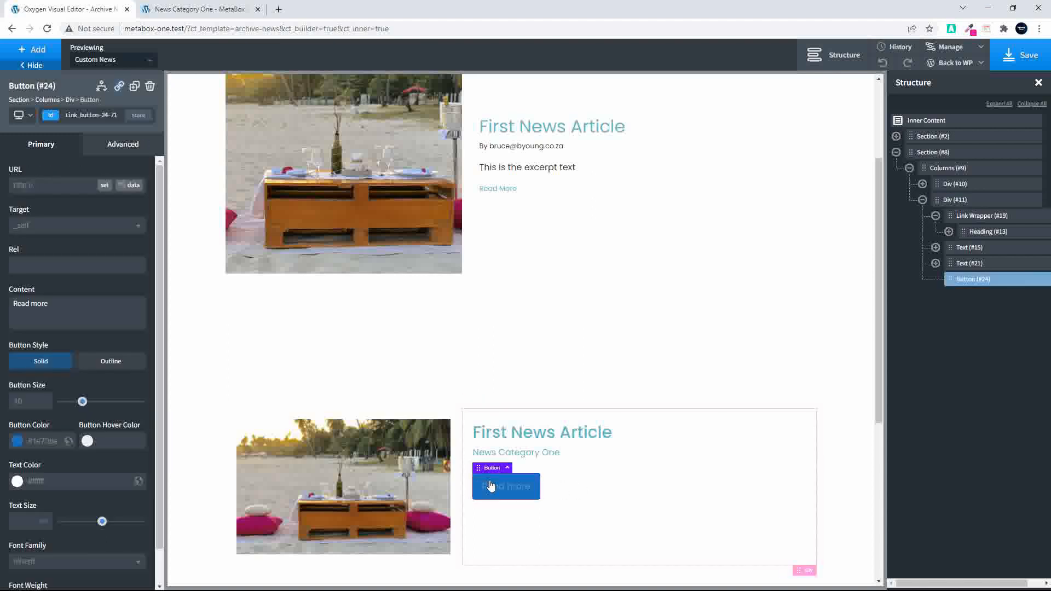
click(87, 441)
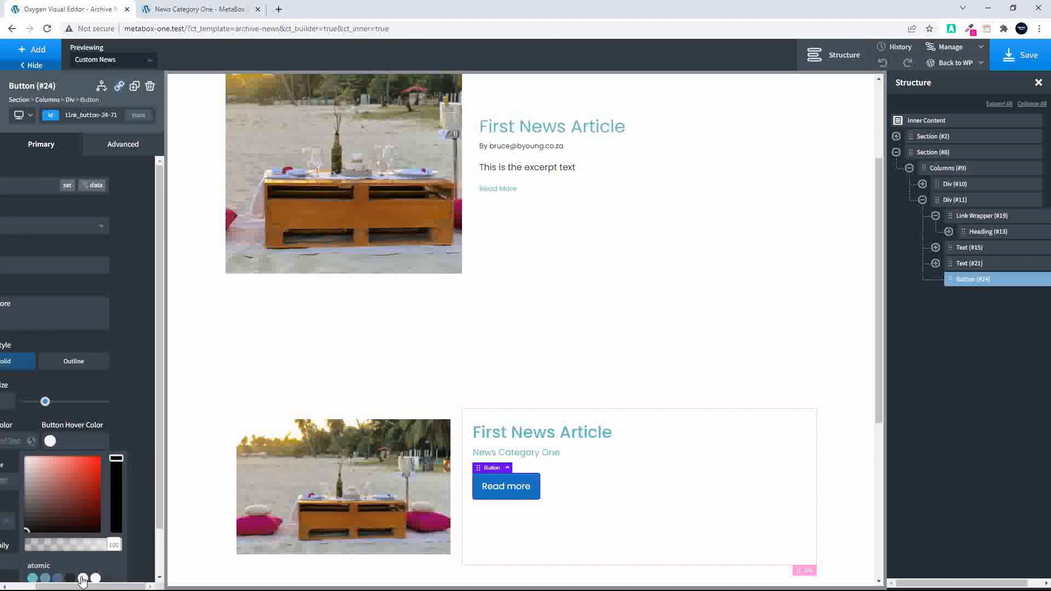
click(58, 578)
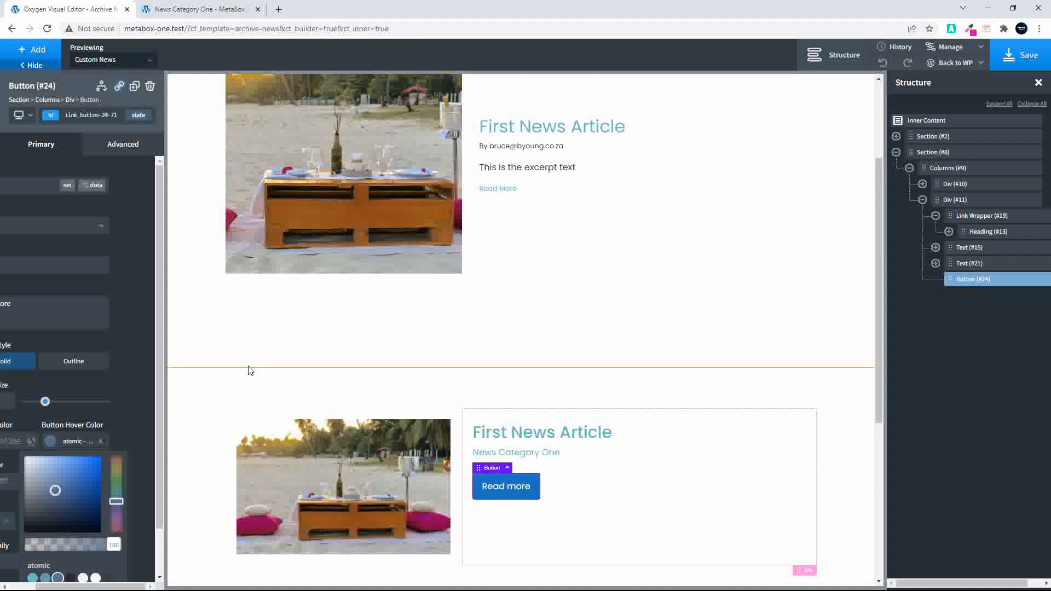
click(269, 353)
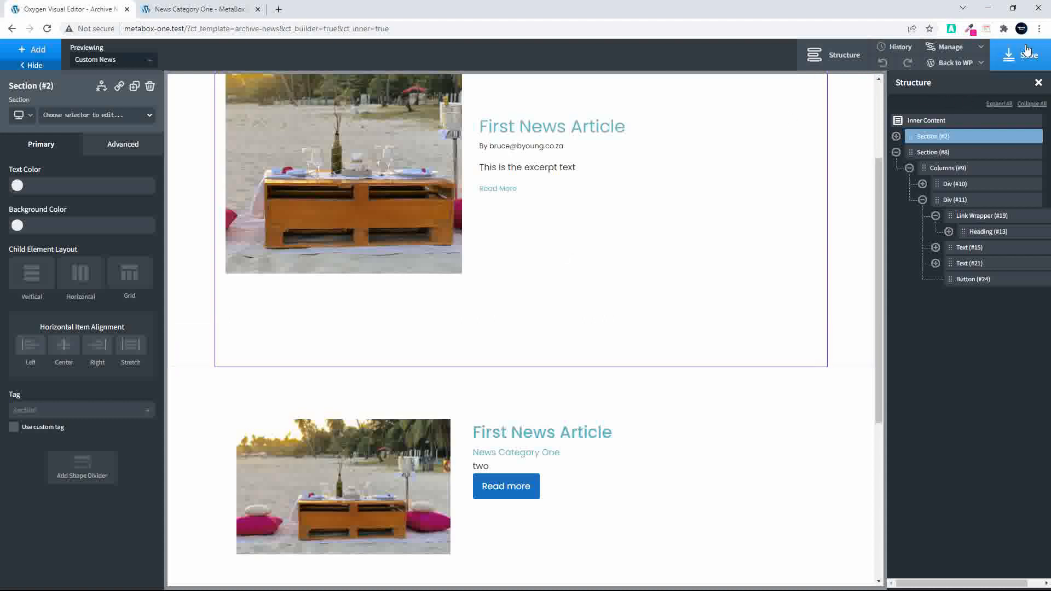
click(1021, 55)
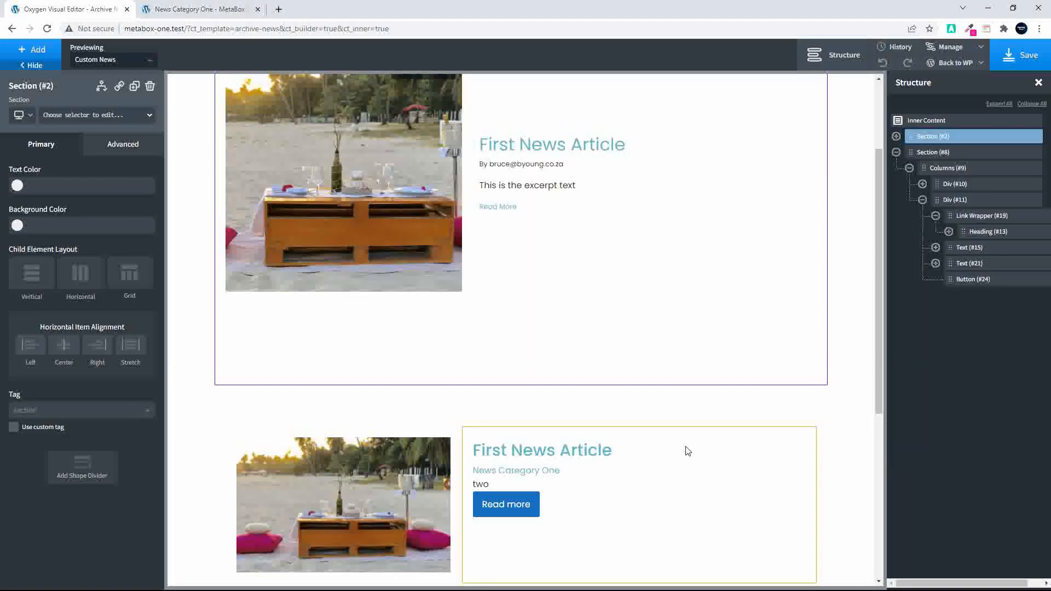
Align the text column's contents to the vertical middle and save the template
click(685, 473)
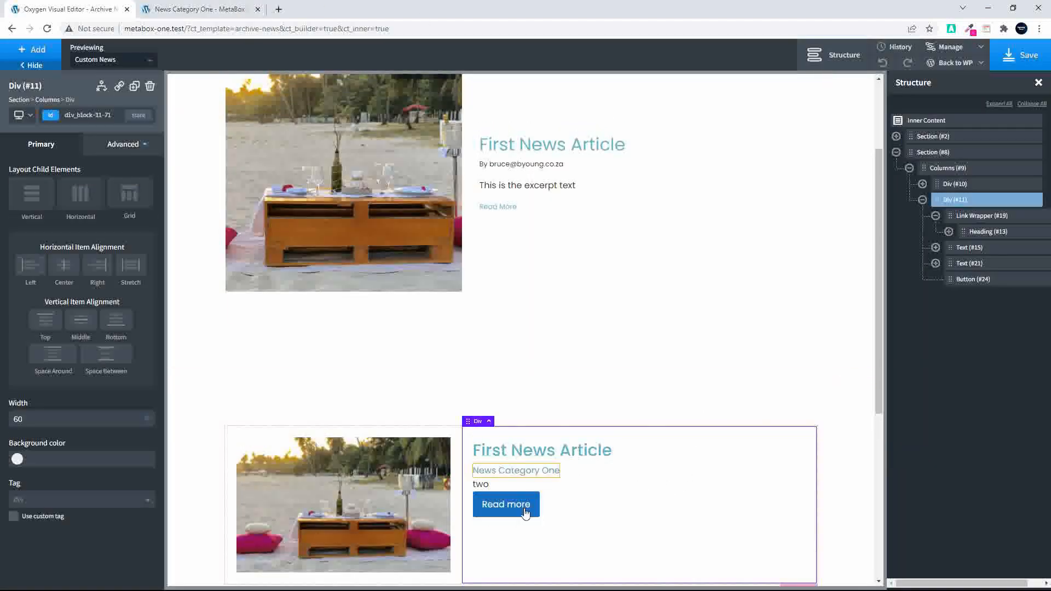
click(81, 321)
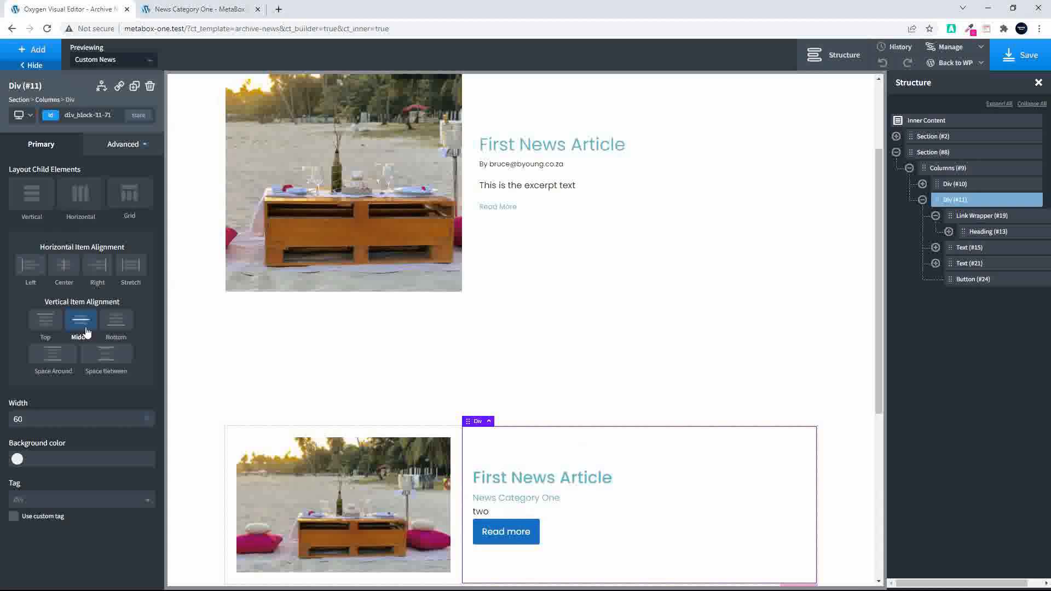
click(1034, 64)
Reload the live News Category One page and check the layout of the custom news section
click(197, 10)
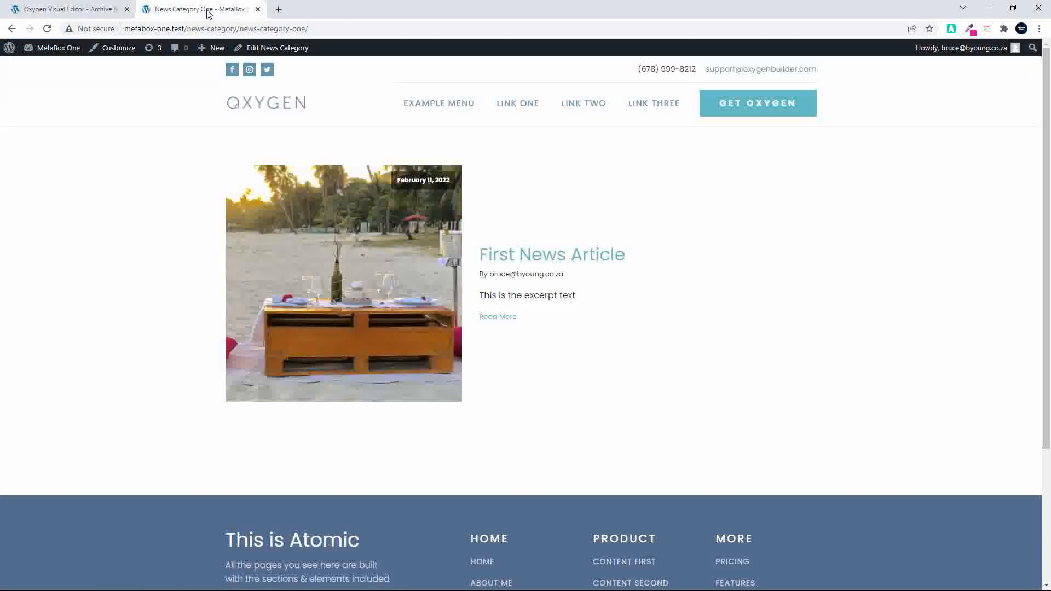
click(47, 29)
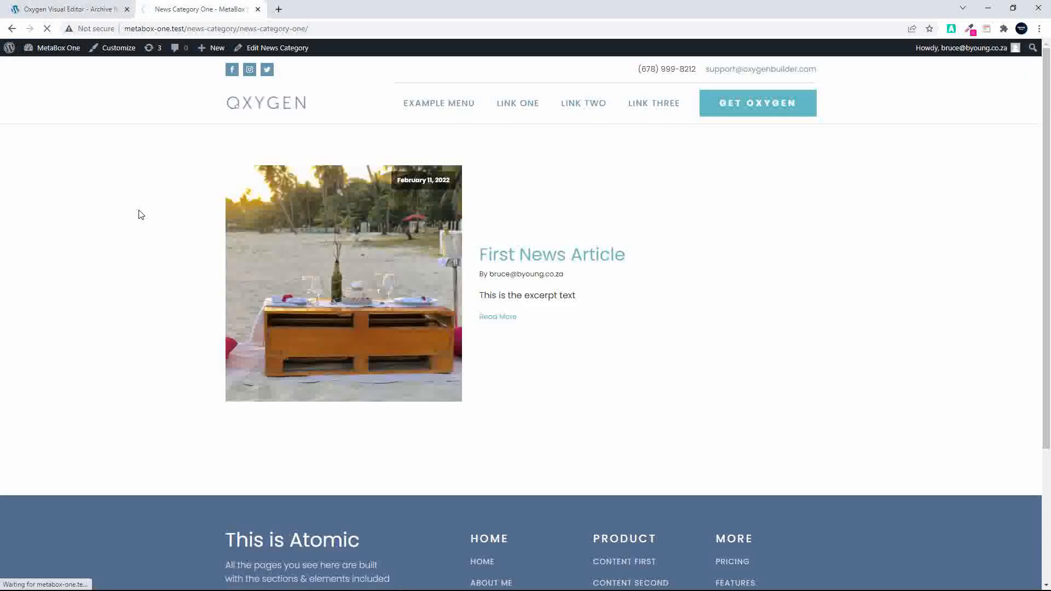
scroll(144, 245, down, 5)
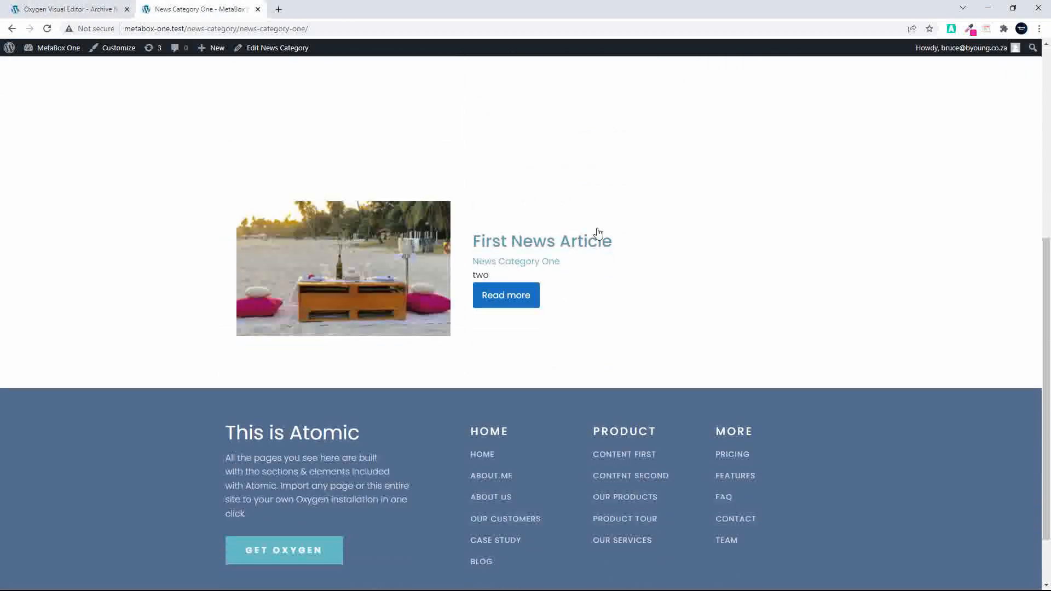
Back in the Oxygen editor, set the padding of the featured-image column to 0 on all four sides
click(69, 9)
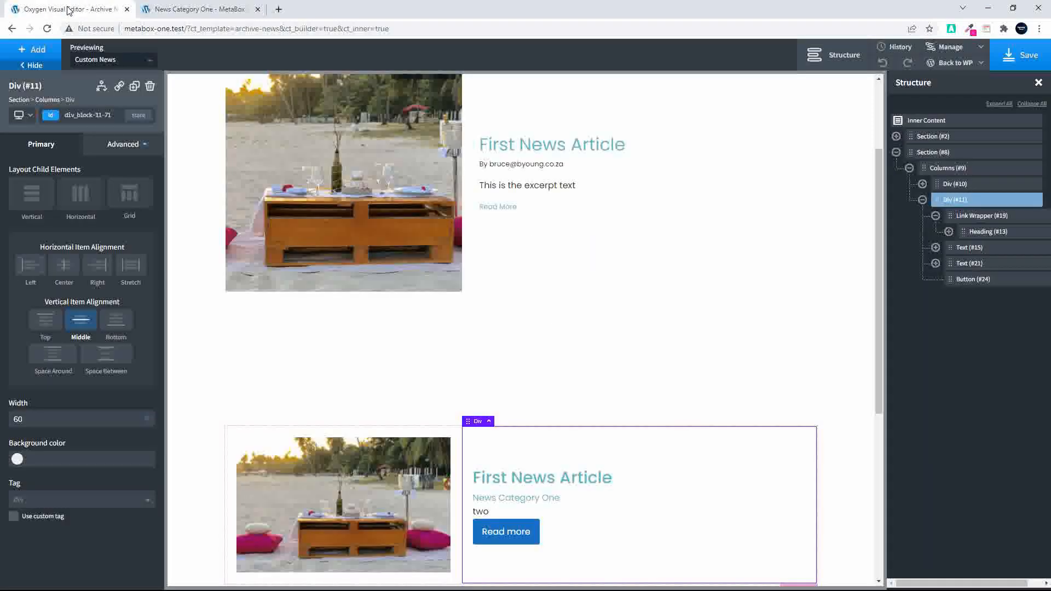
click(444, 438)
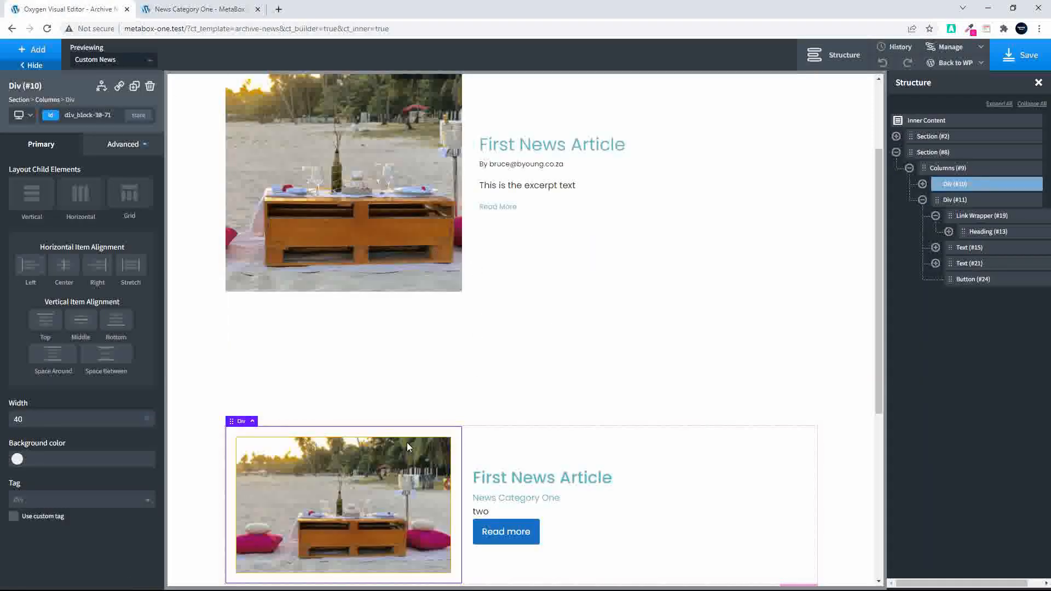
click(125, 145)
click(77, 206)
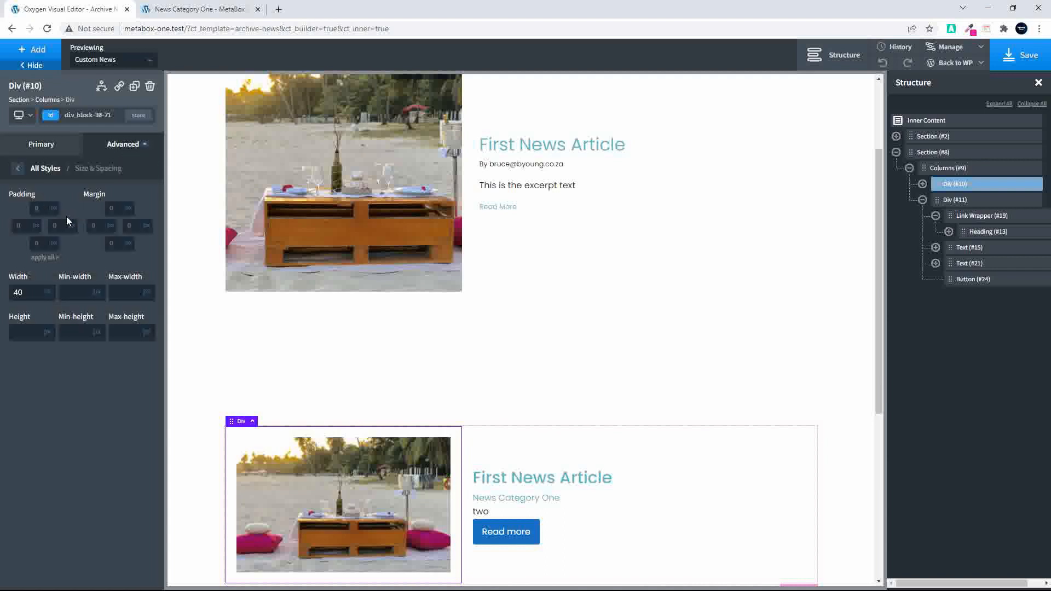
click(36, 208)
text(00)
click(59, 226)
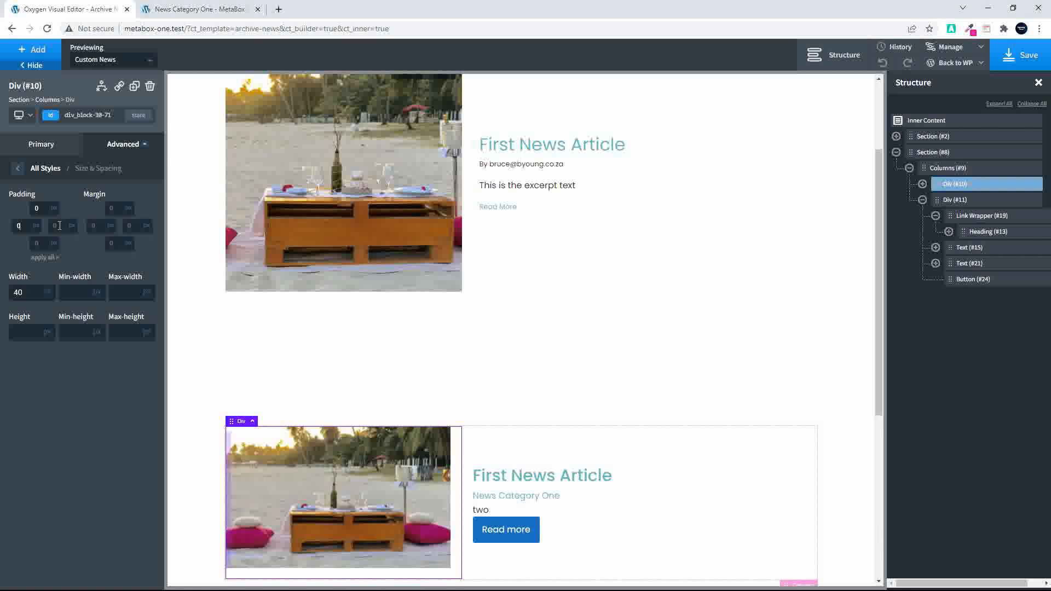
text(0)
click(46, 247)
text(0)
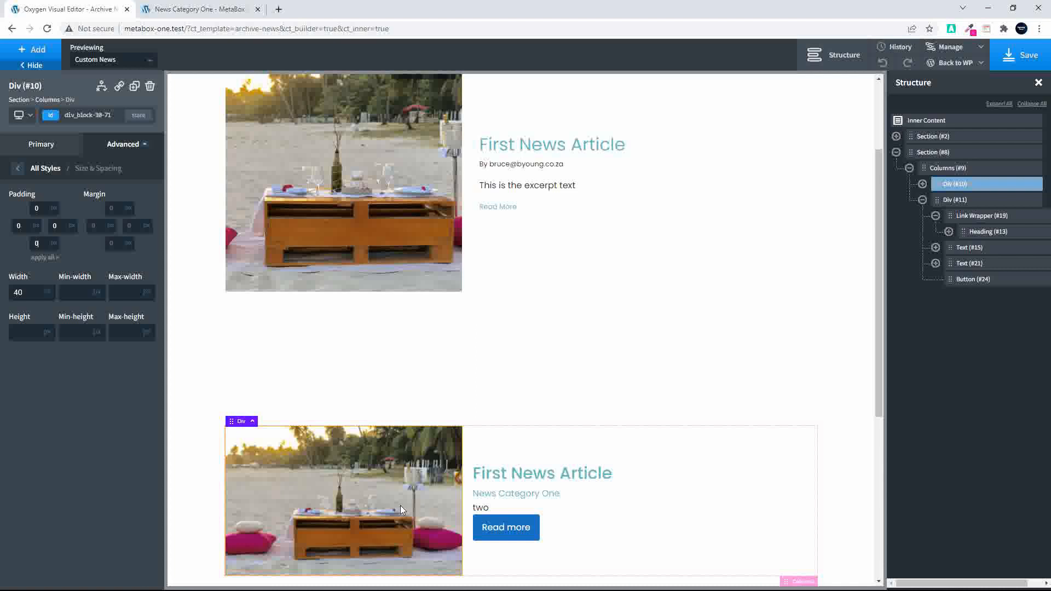
Set the line height of the custom section's title heading to 1.2
scroll(602, 483, down, 2)
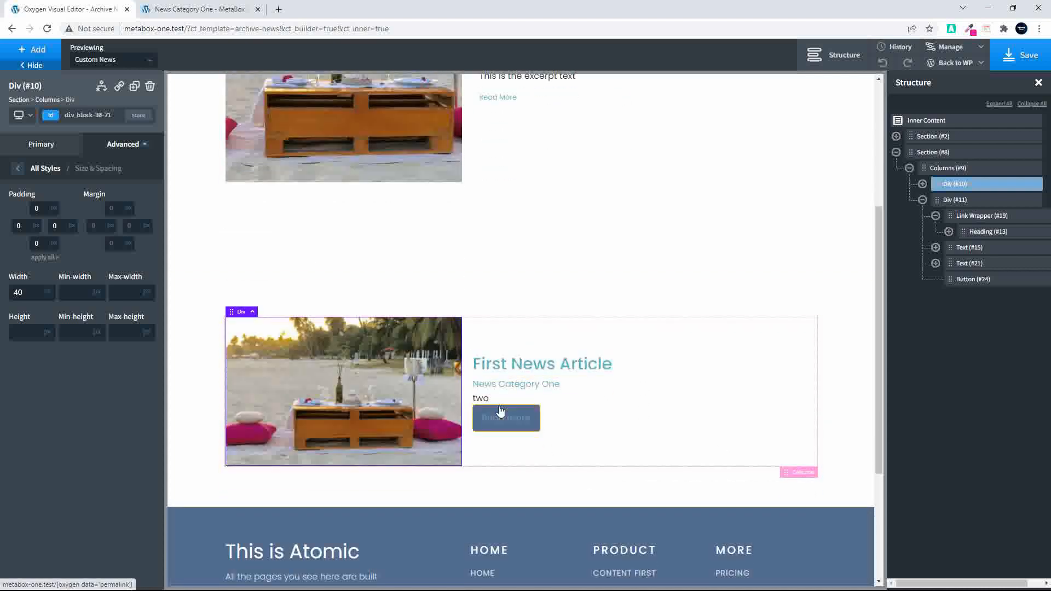
click(513, 367)
click(132, 143)
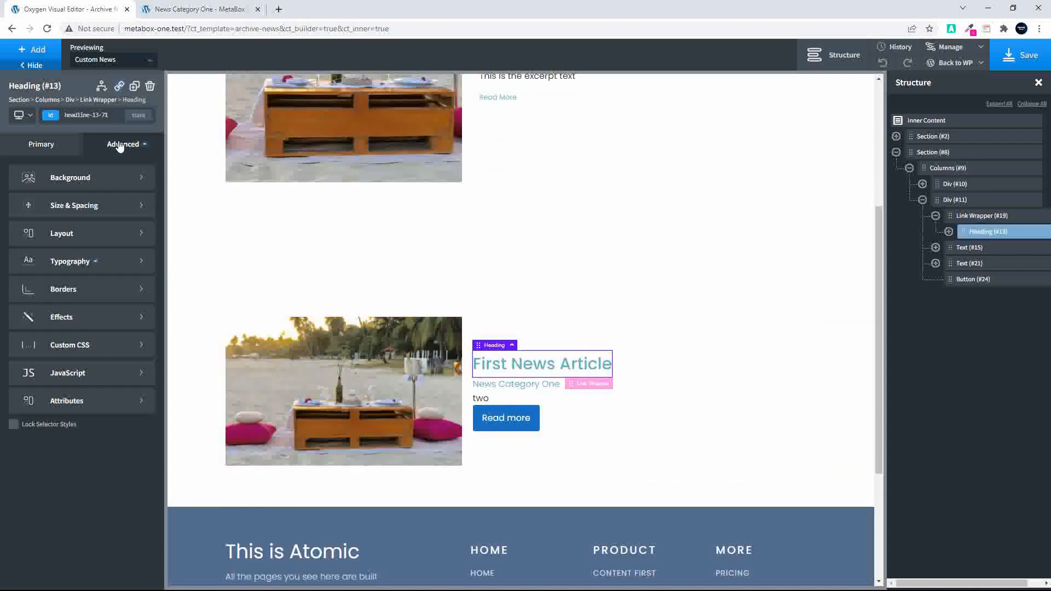
click(85, 259)
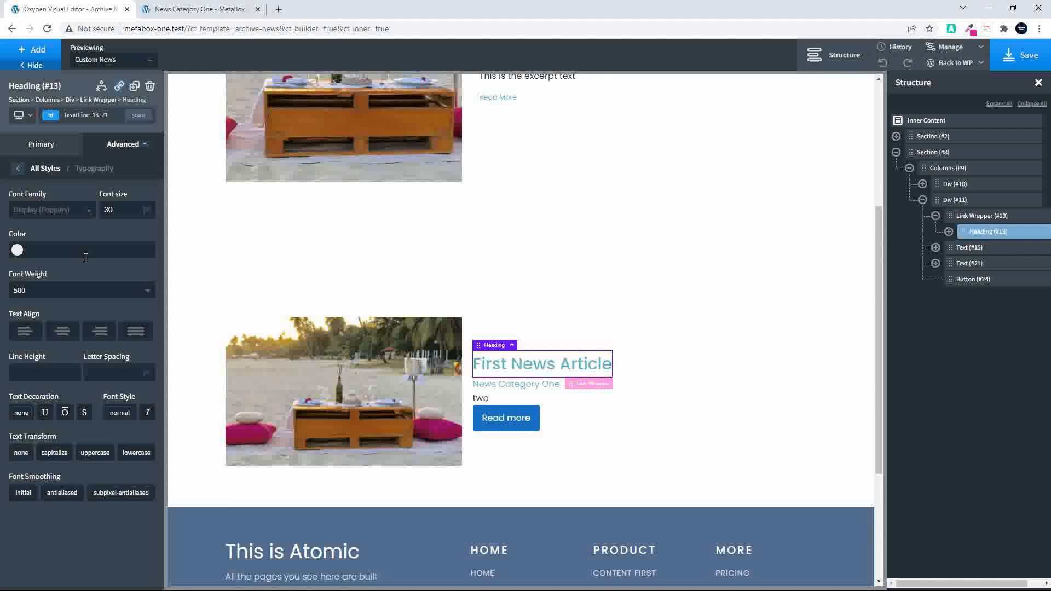
click(29, 373)
text(1.2)
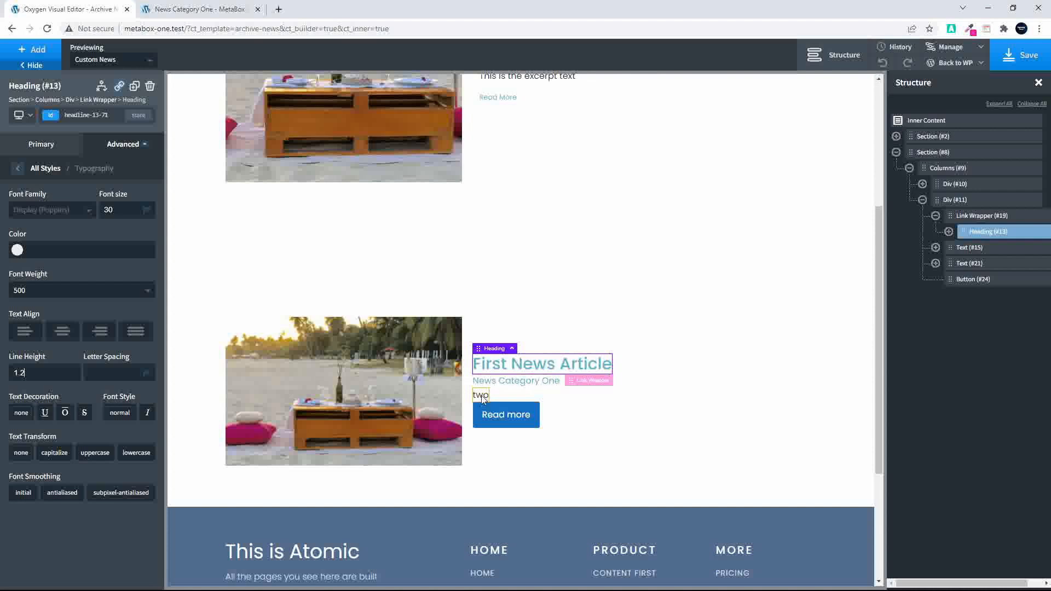
Give the news category text under the title a bottom margin of 20
click(487, 382)
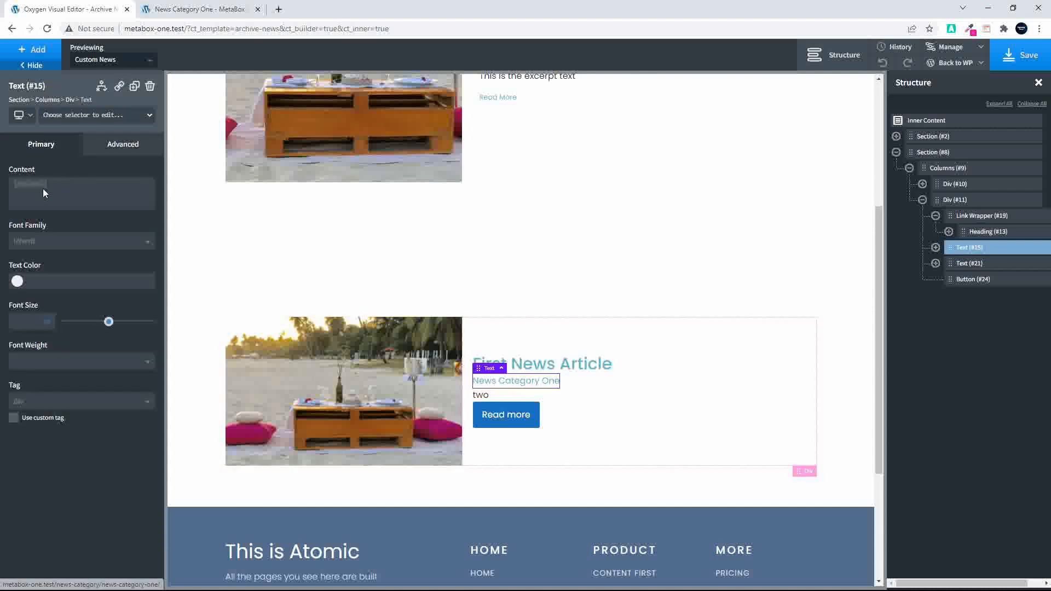
click(121, 145)
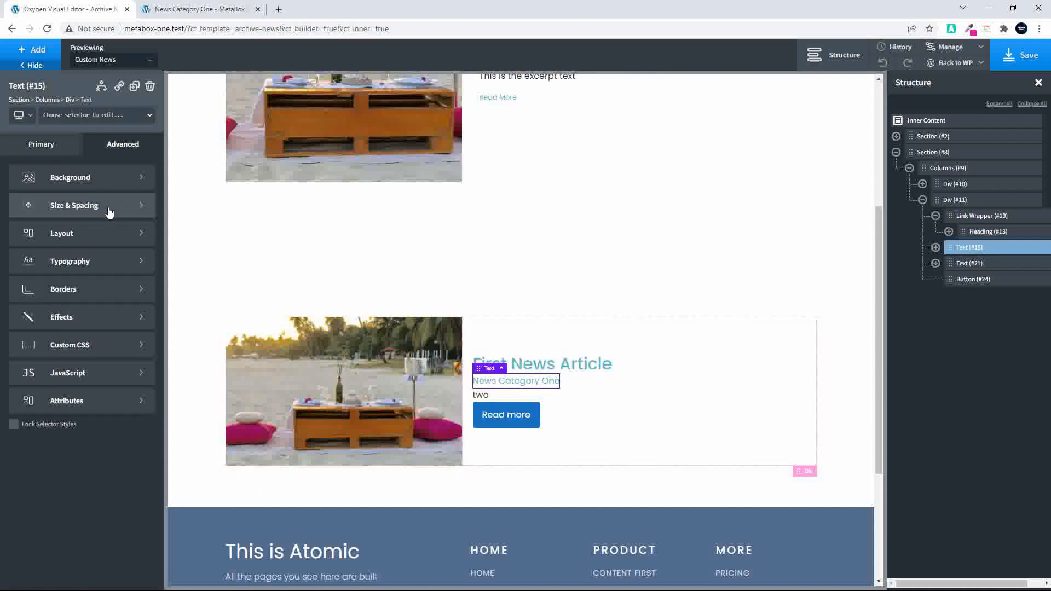
click(70, 213)
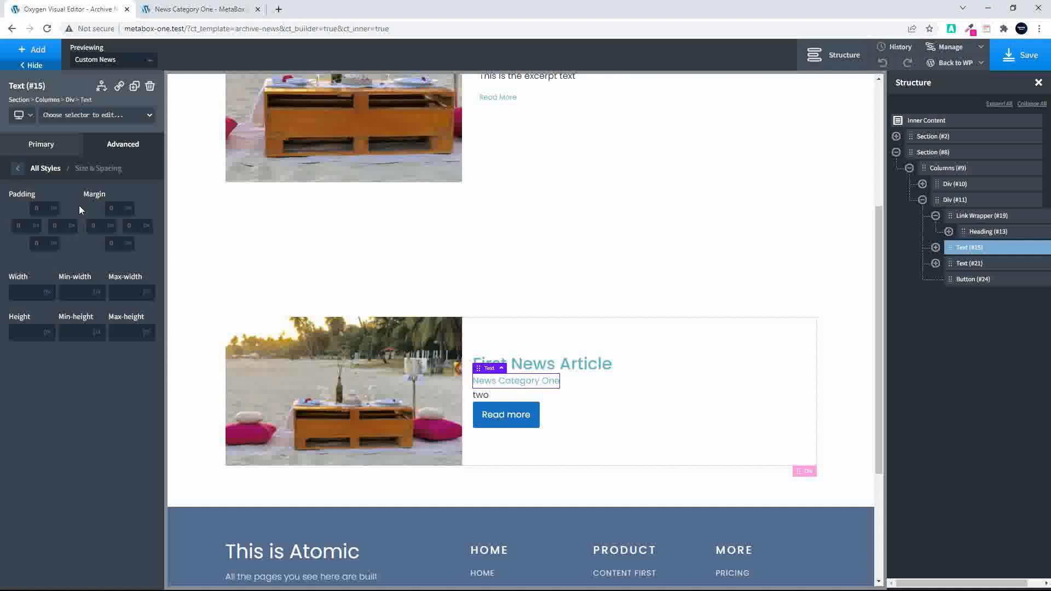
click(112, 243)
text(20)
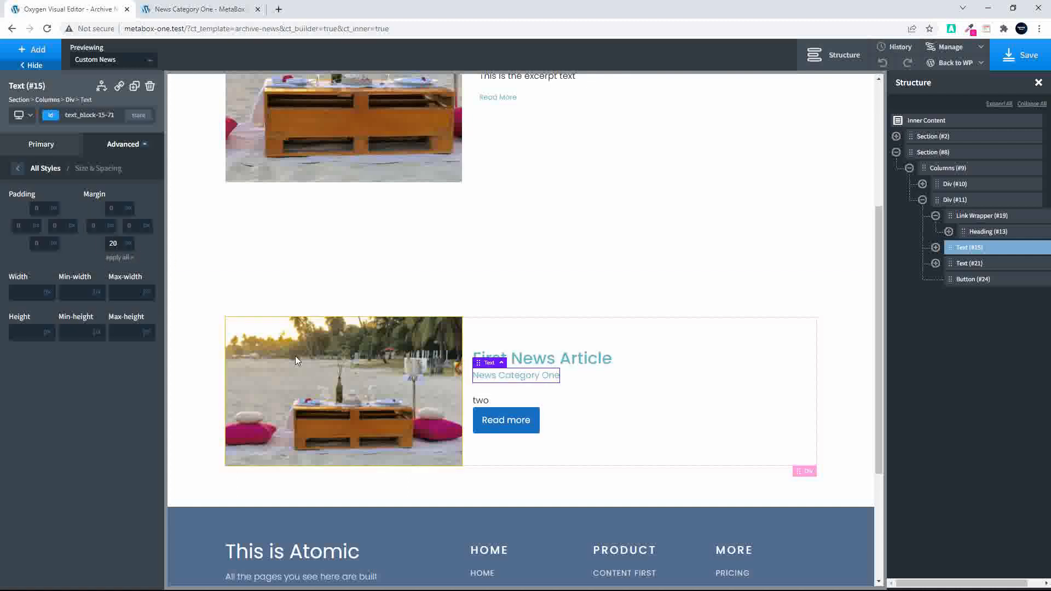
Give the Meta Box field text below the category a bottom margin of 20
click(489, 404)
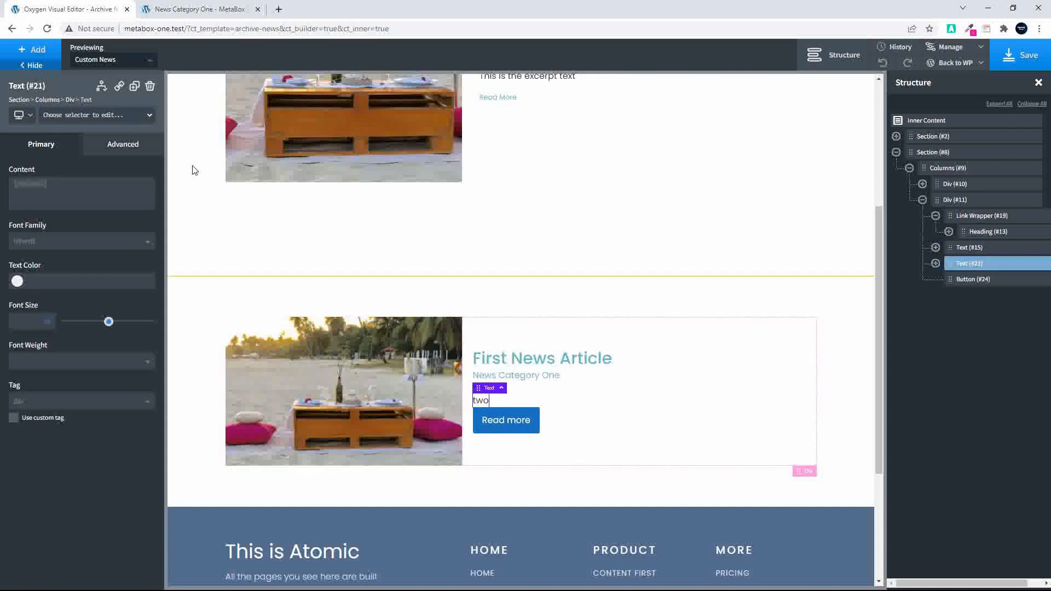
click(123, 144)
click(87, 203)
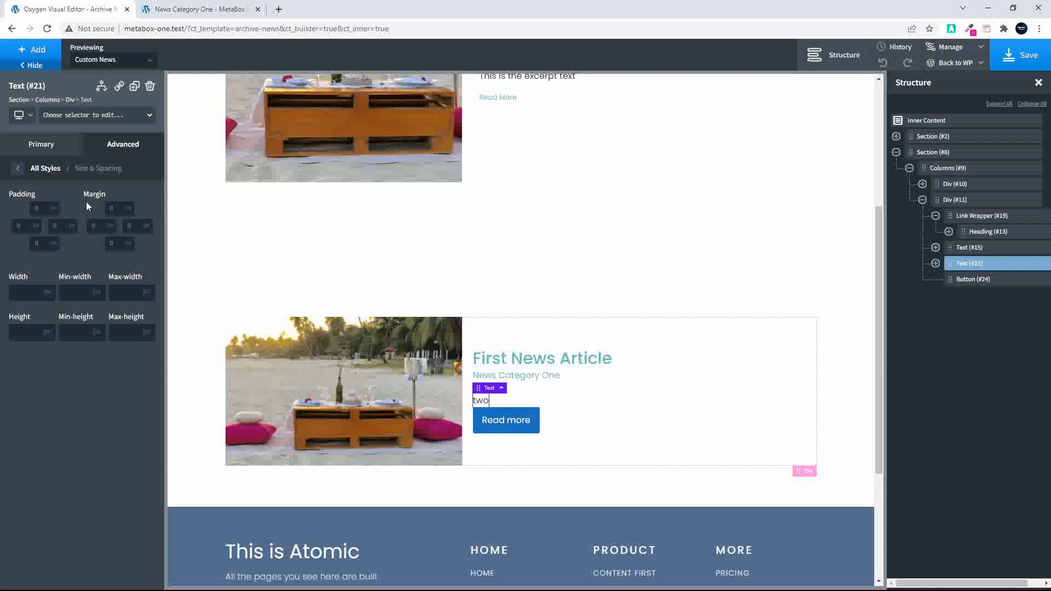
click(119, 242)
text(20)
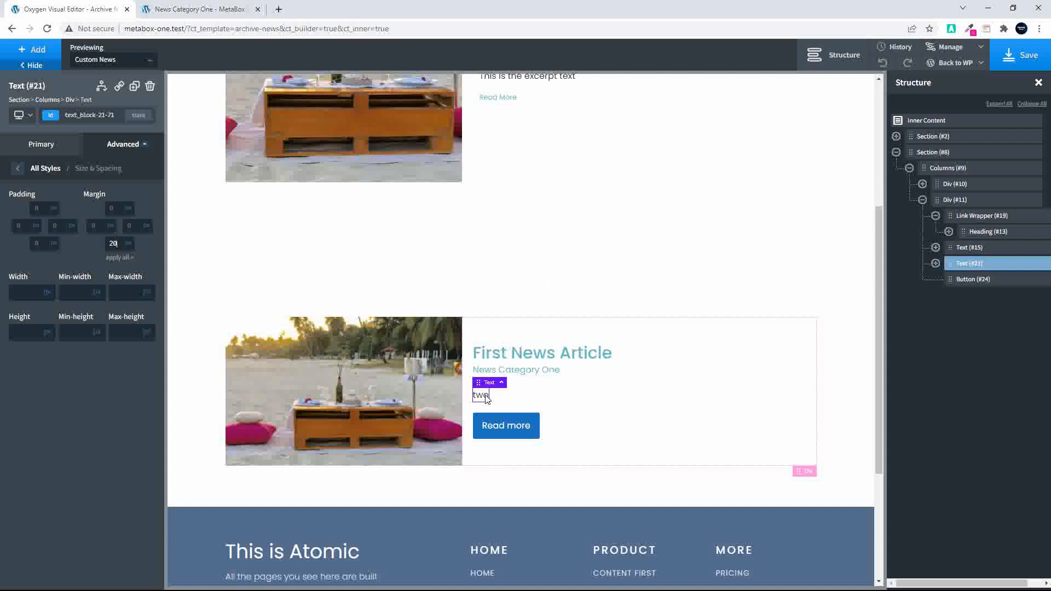
Wrap the Meta Box field text in a div
click(1041, 263)
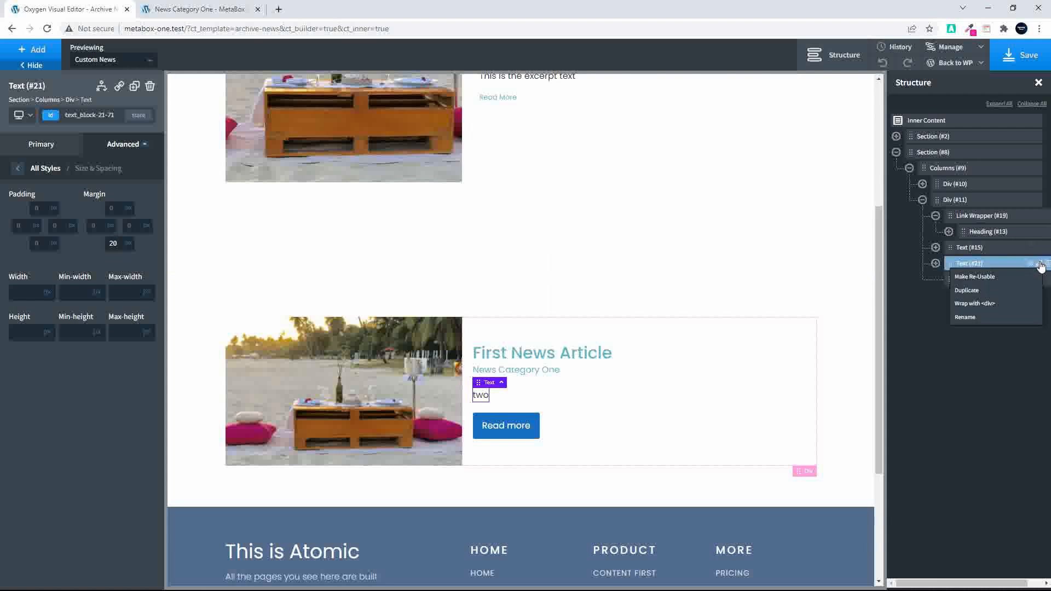
click(1008, 303)
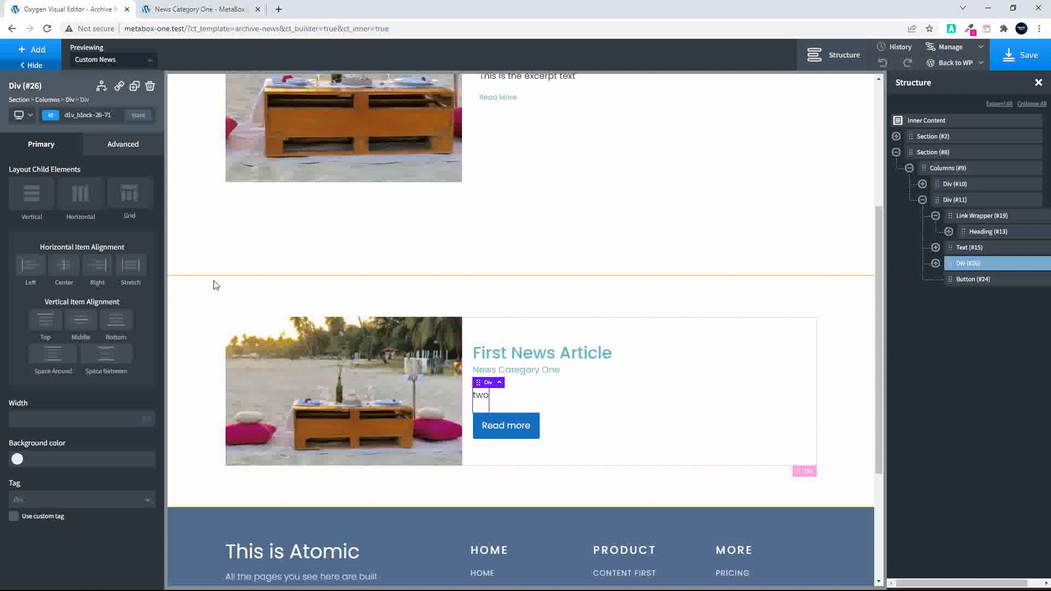
scroll(537, 436, up, 1)
click(122, 145)
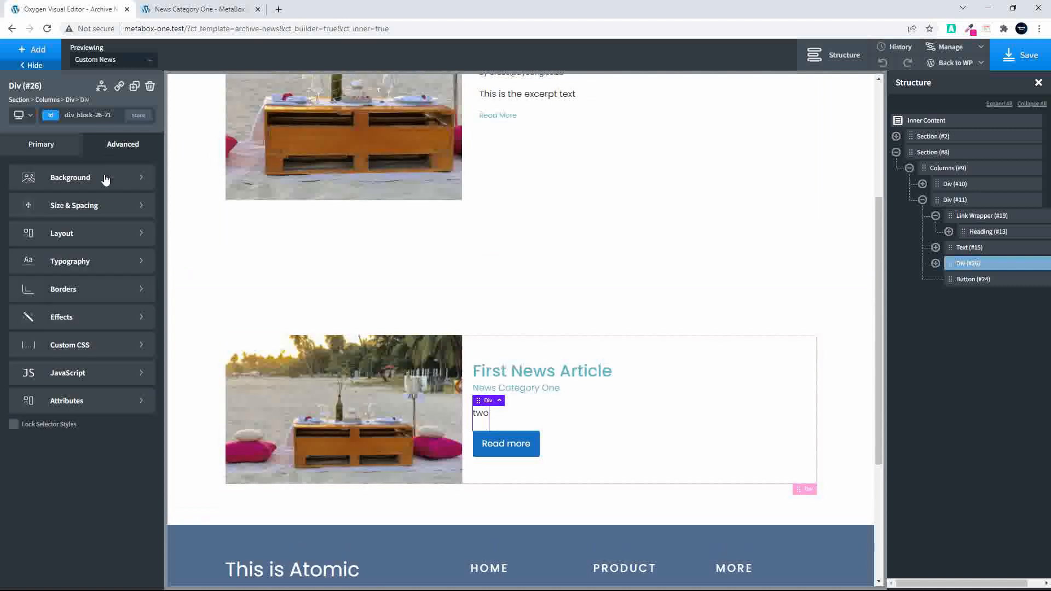
Add a text element reading "The Title for the Selection:" inside the wrapping div and place it before the Meta Box field text
click(27, 52)
click(109, 241)
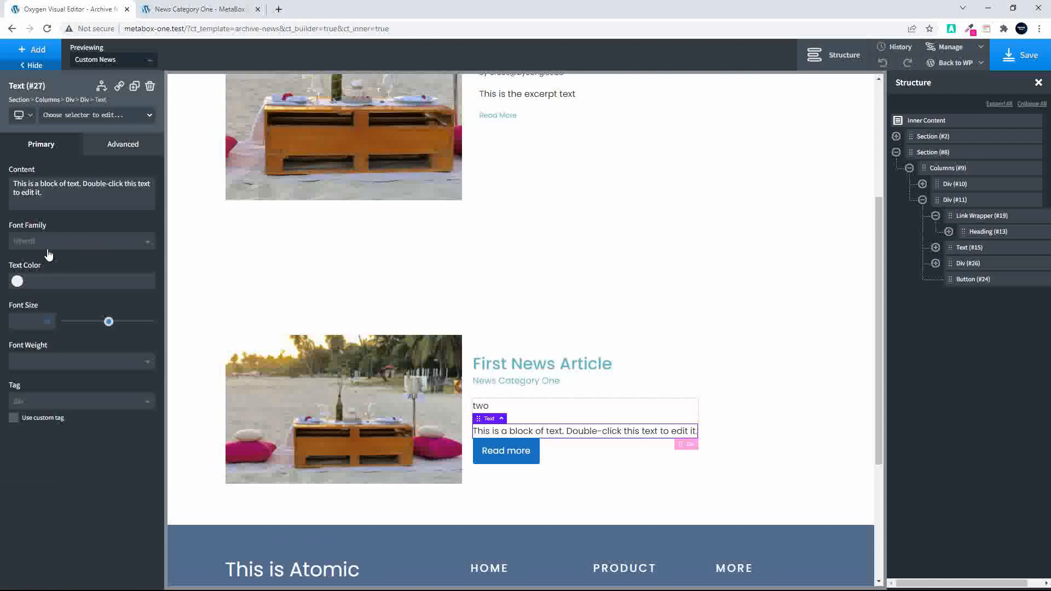
drag(57, 197, 2, 182)
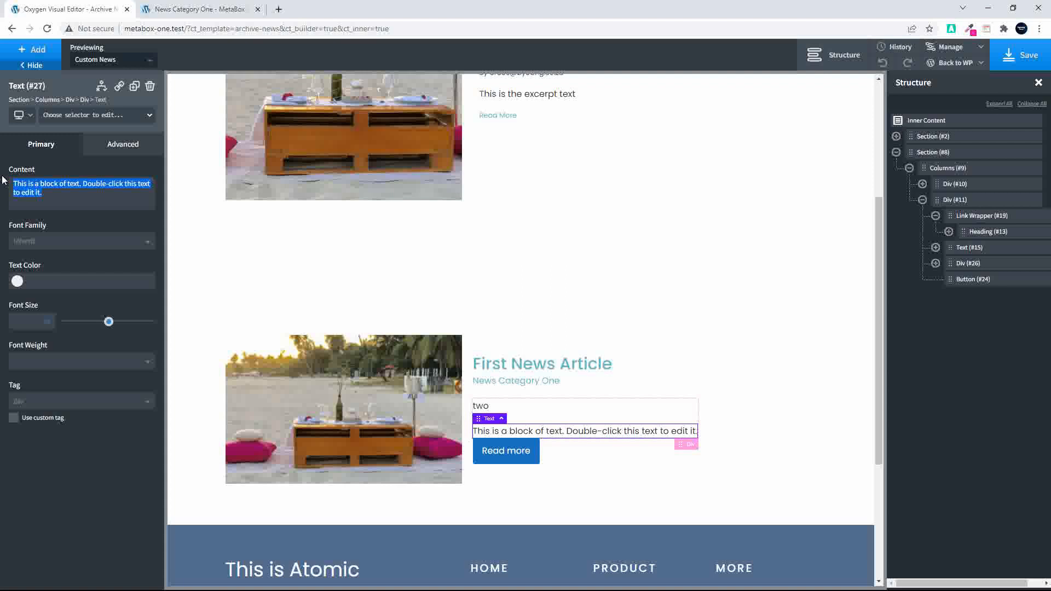
text(The)
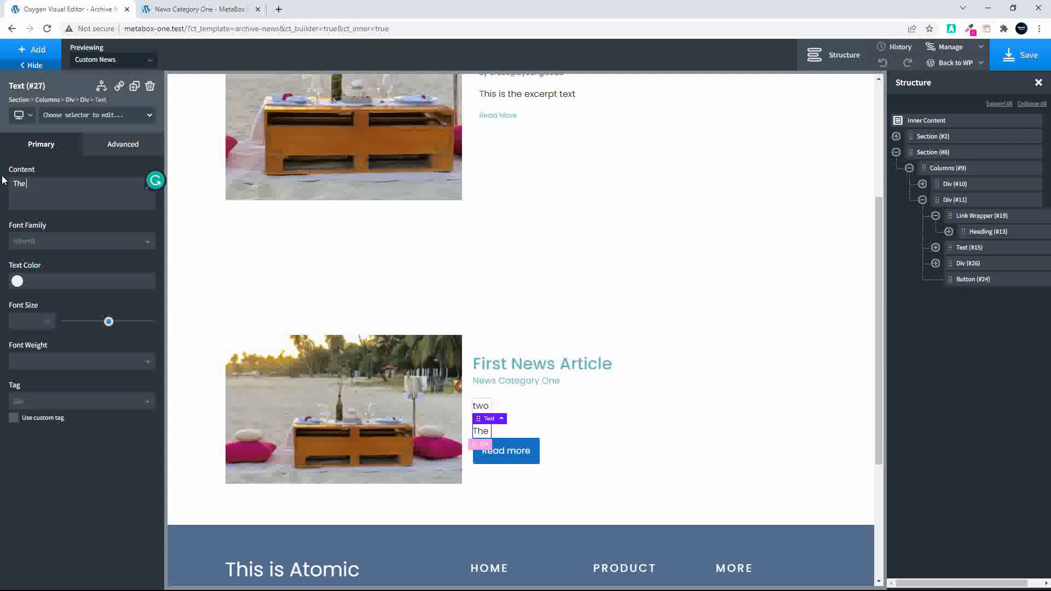
text( Title for the Selection)
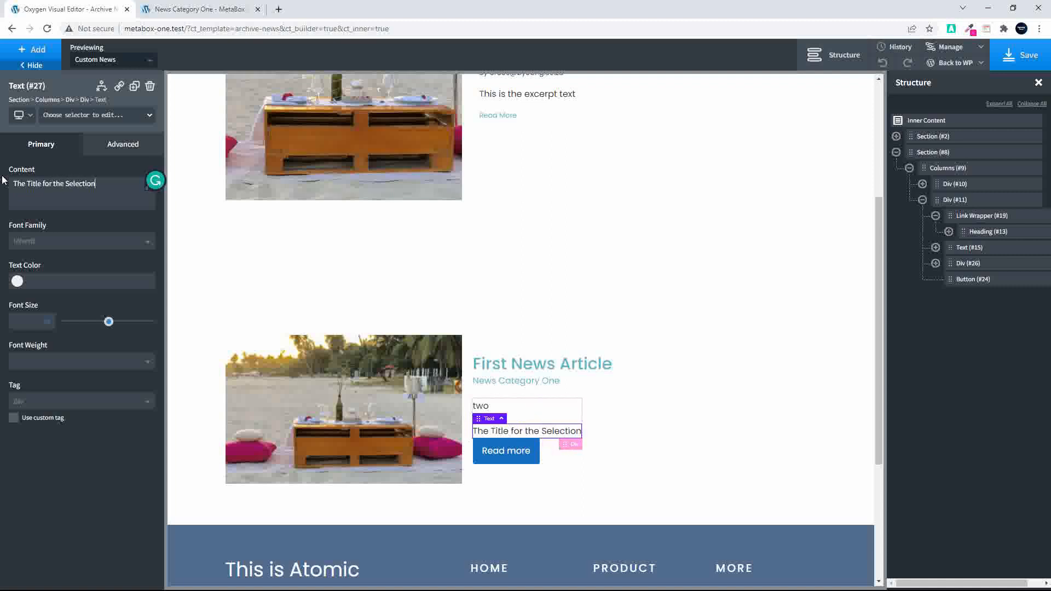
text(:)
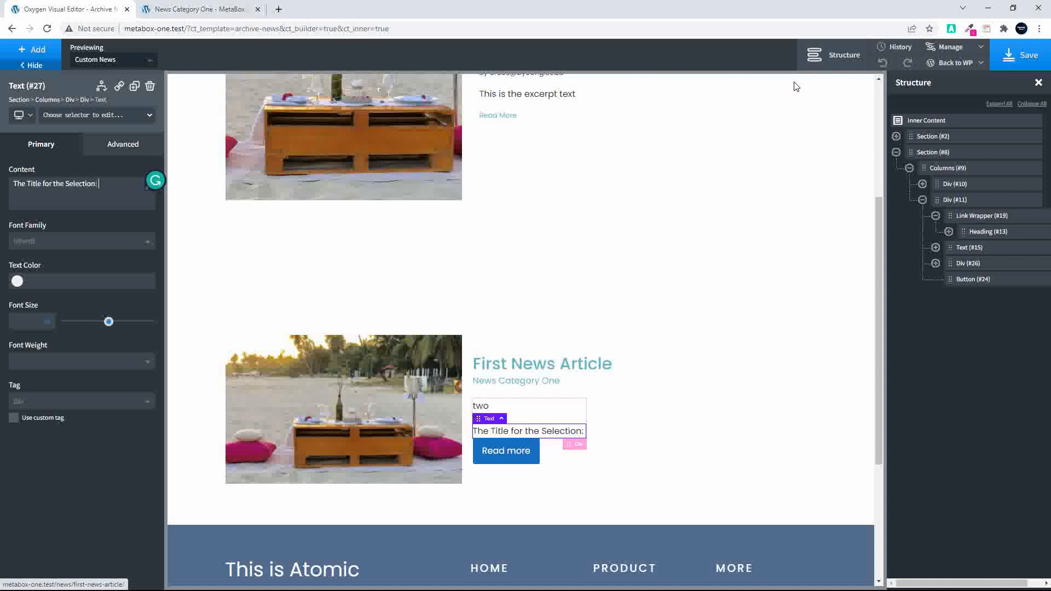
click(935, 263)
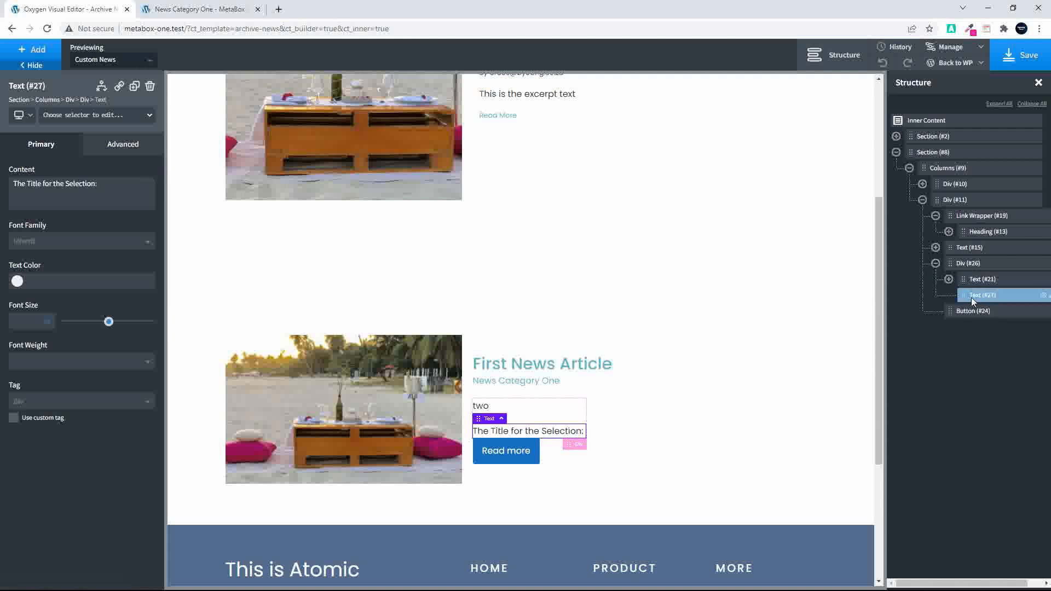
drag(965, 296, 971, 278)
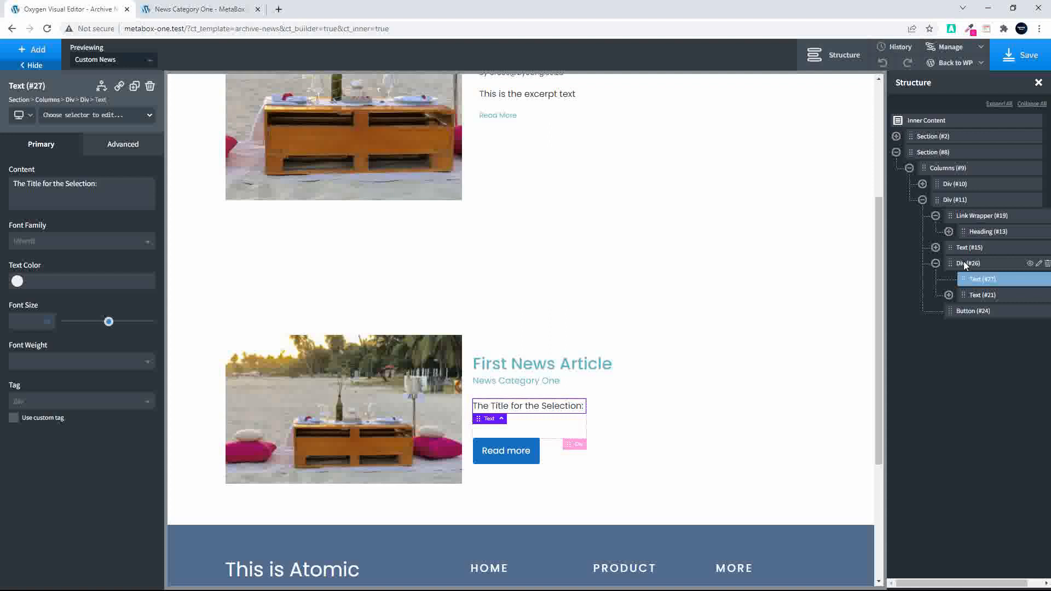
Set the wrapping div's width to 100% and lay out its child elements horizontally
click(964, 261)
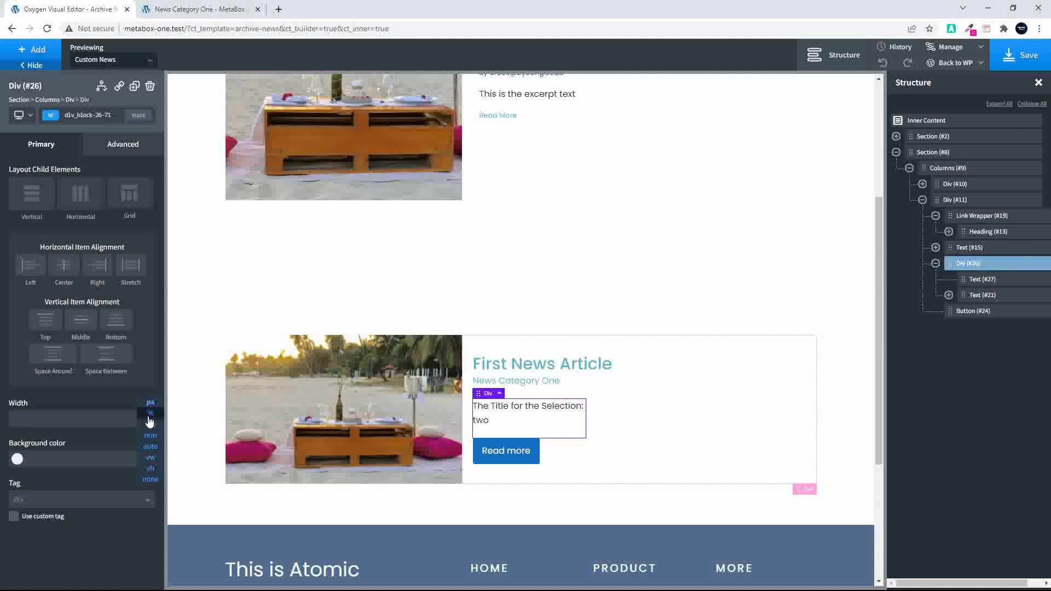
text(100)
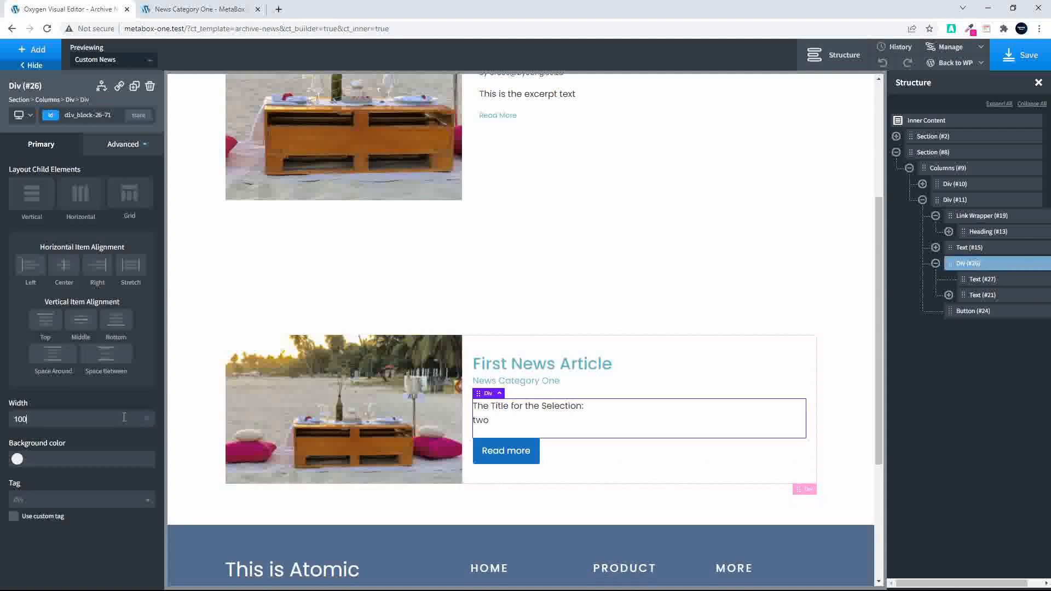
click(80, 199)
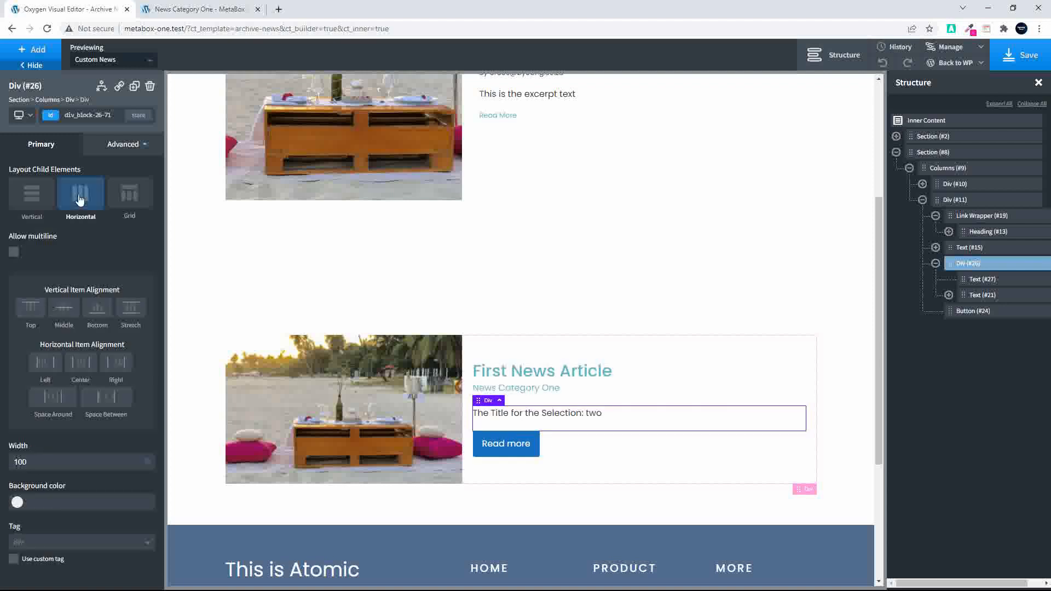
Clear the bottom margin of the Meta Box field text inside the div
click(972, 296)
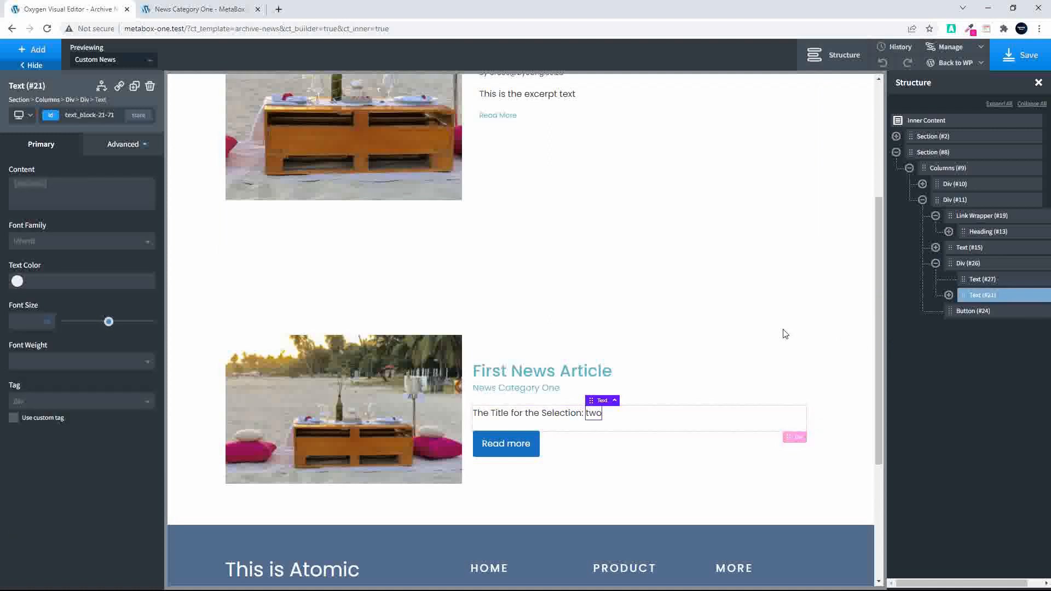
click(119, 144)
click(69, 205)
double_click(110, 243)
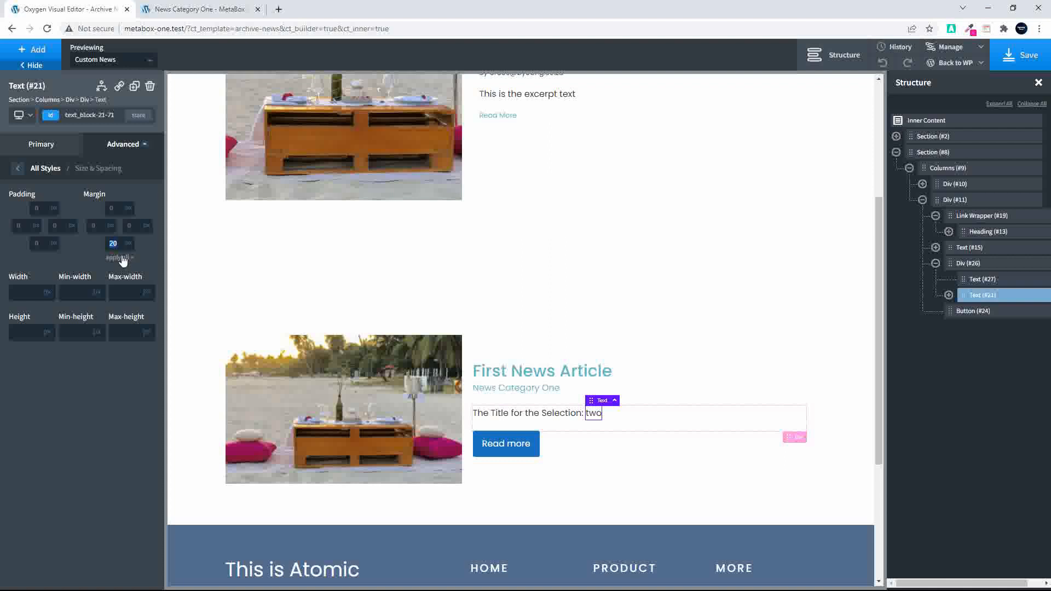
Set the bottom margin of the div around the label and field to 20 and save the template
click(979, 267)
click(122, 144)
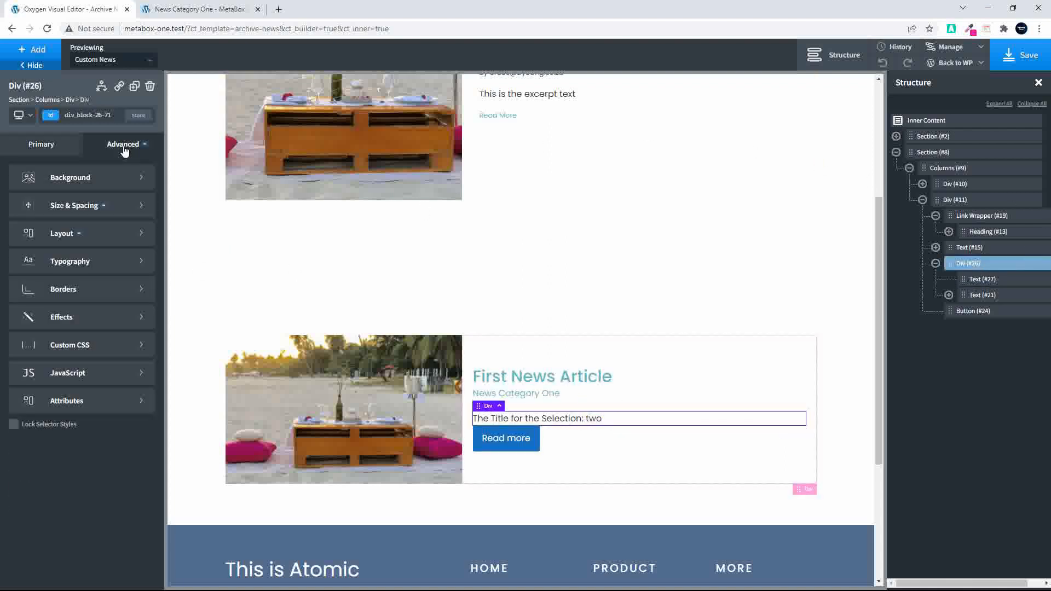
click(81, 211)
click(116, 244)
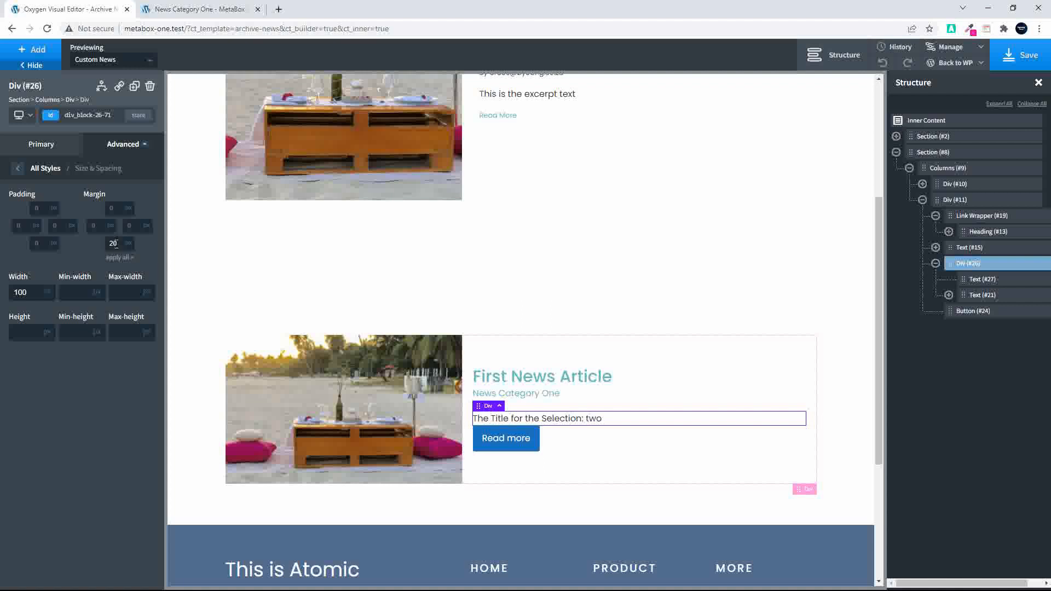
text(20)
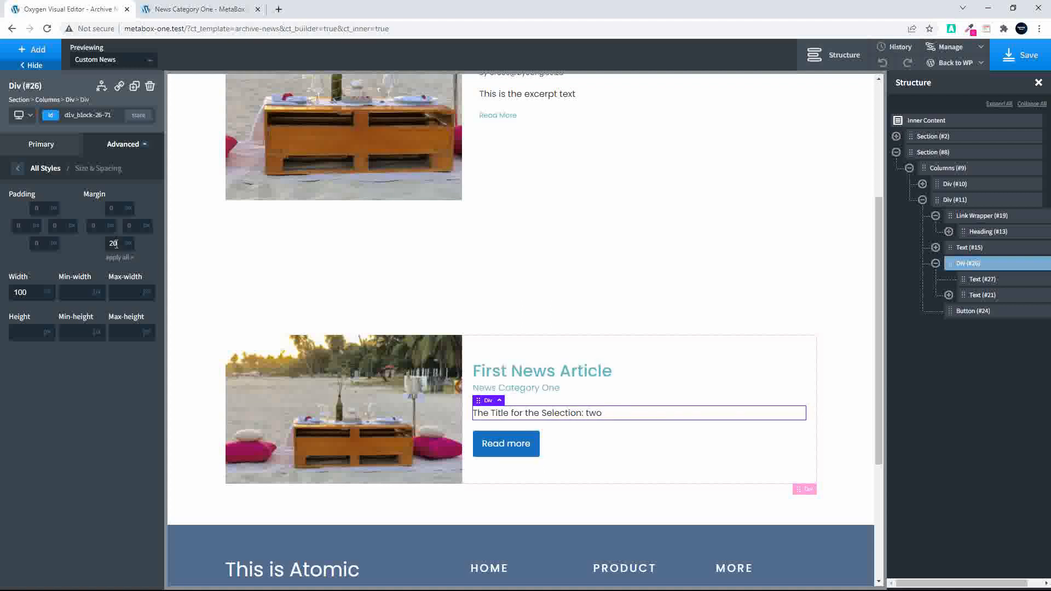
click(1004, 64)
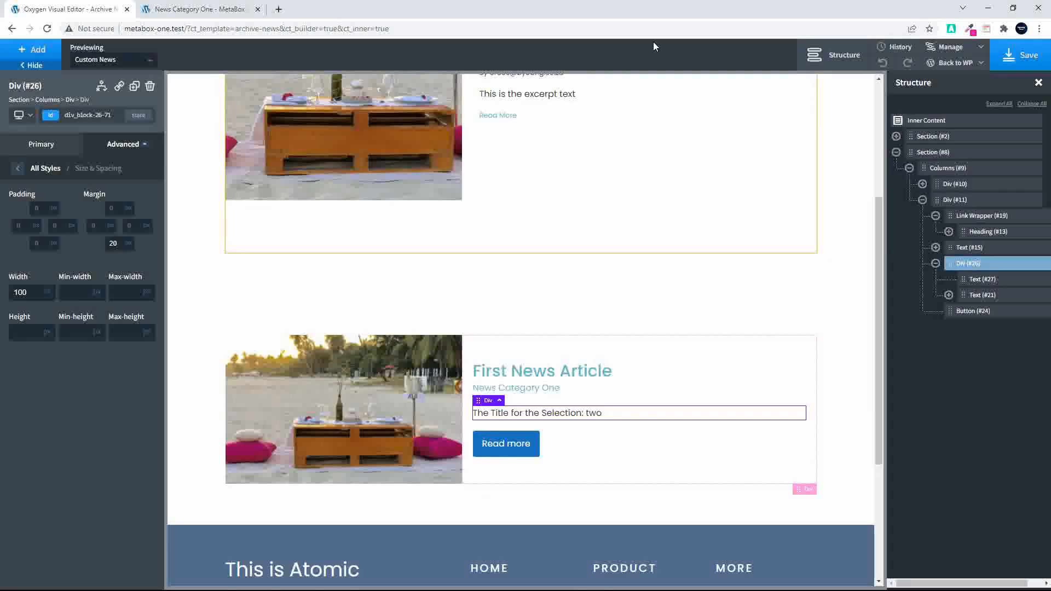
Reload the live News Category One page, test the custom section's Read more button and return to the category page
click(200, 10)
click(47, 28)
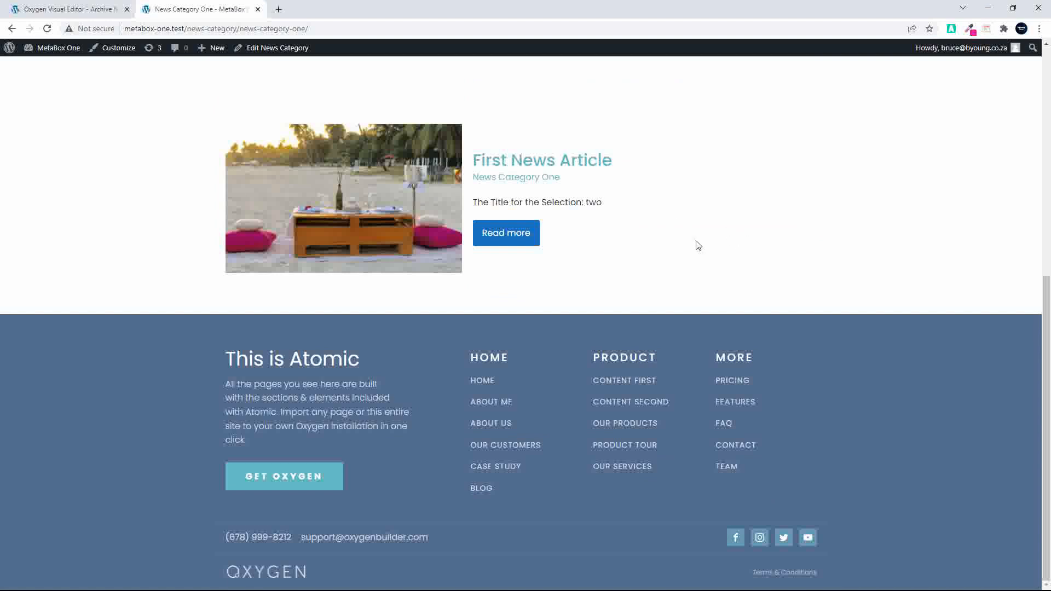
click(507, 237)
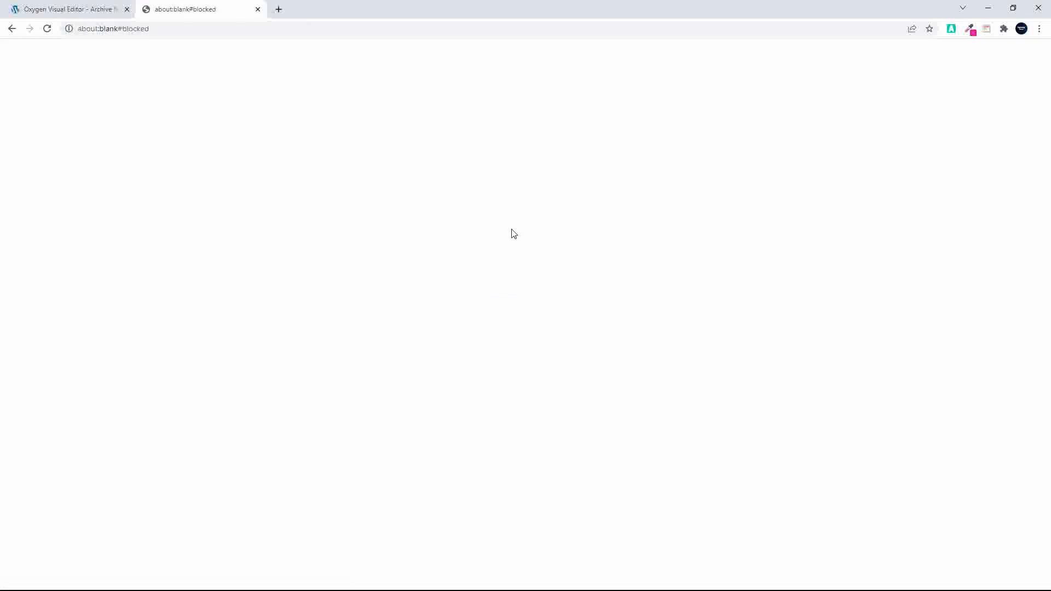
click(11, 29)
Back in the Oxygen editor, link the Read more button's URL to the post's dynamic Permalink and save the template
click(48, 9)
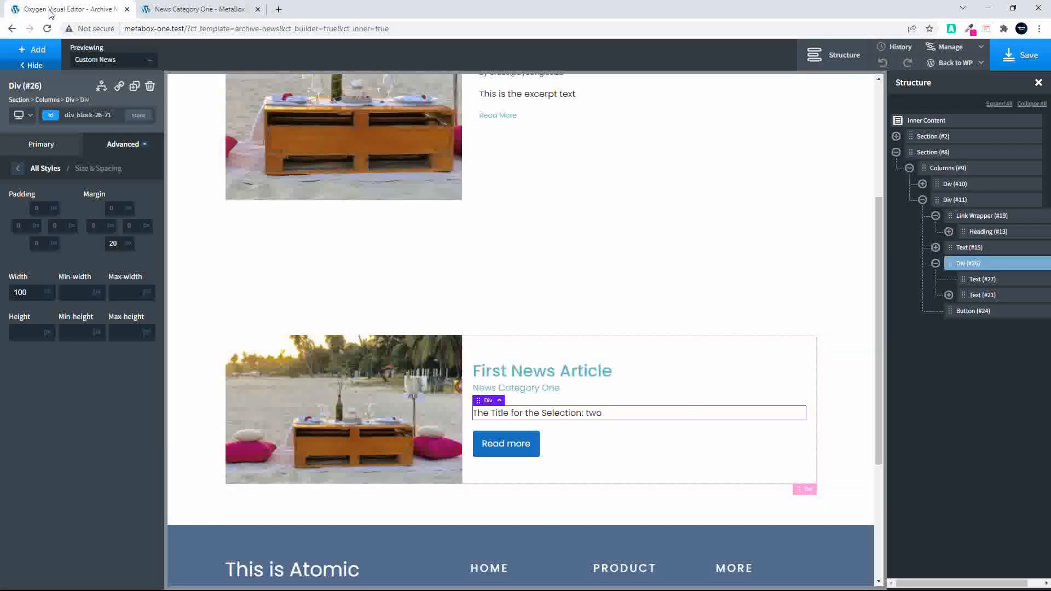
click(510, 452)
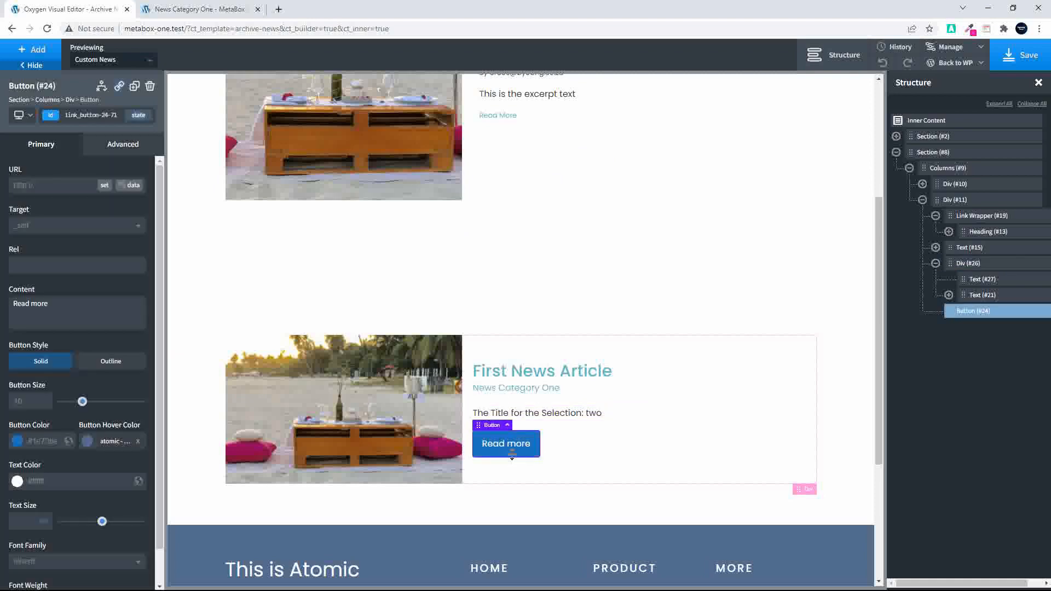
click(133, 187)
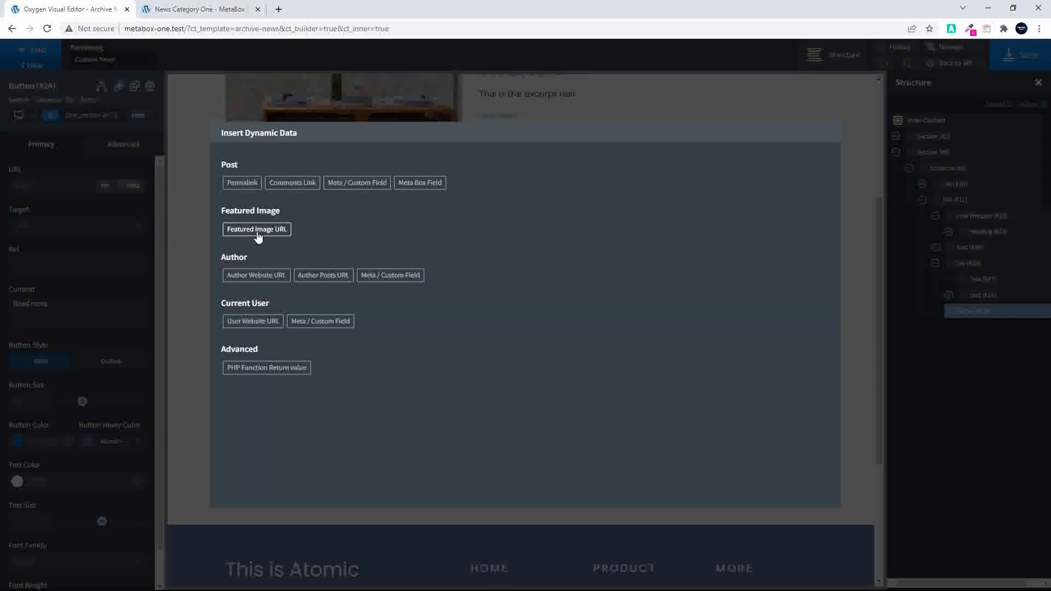
click(240, 182)
click(1020, 54)
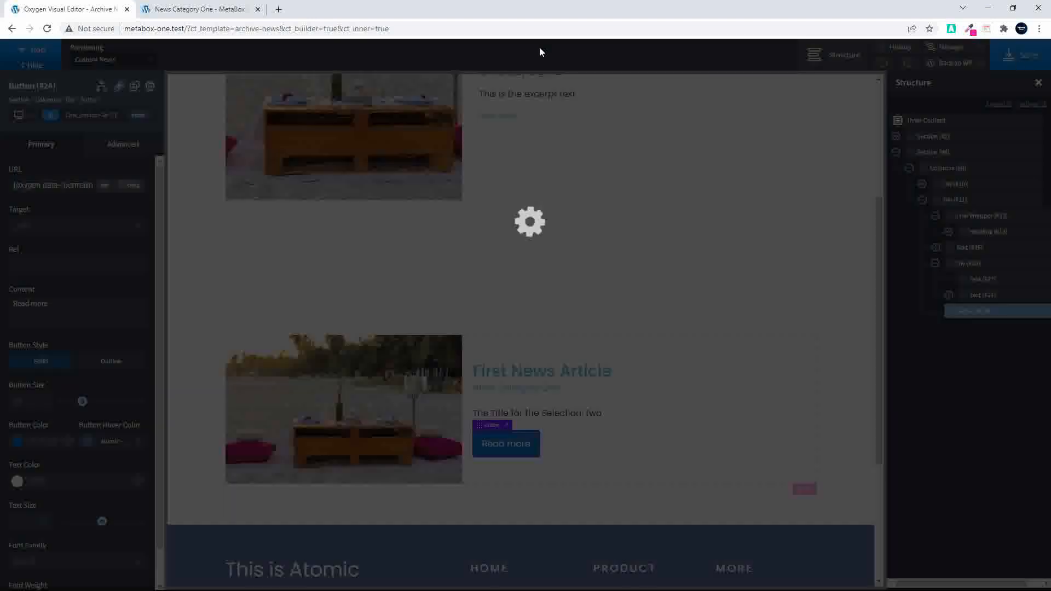
Reload the live News Category One page, open the article through Read more and follow its category link back
click(197, 9)
click(47, 29)
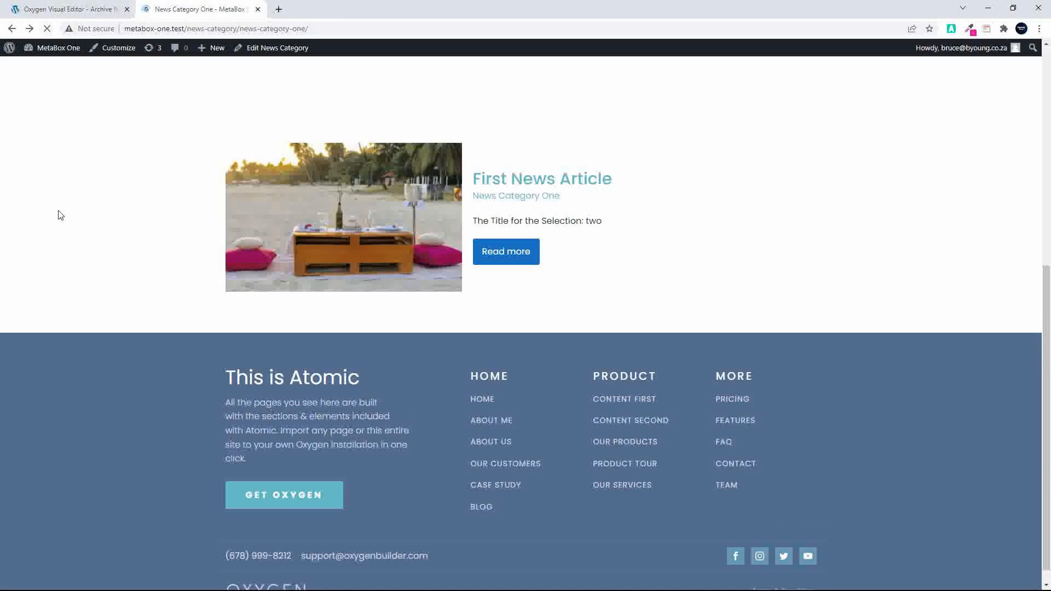
click(497, 262)
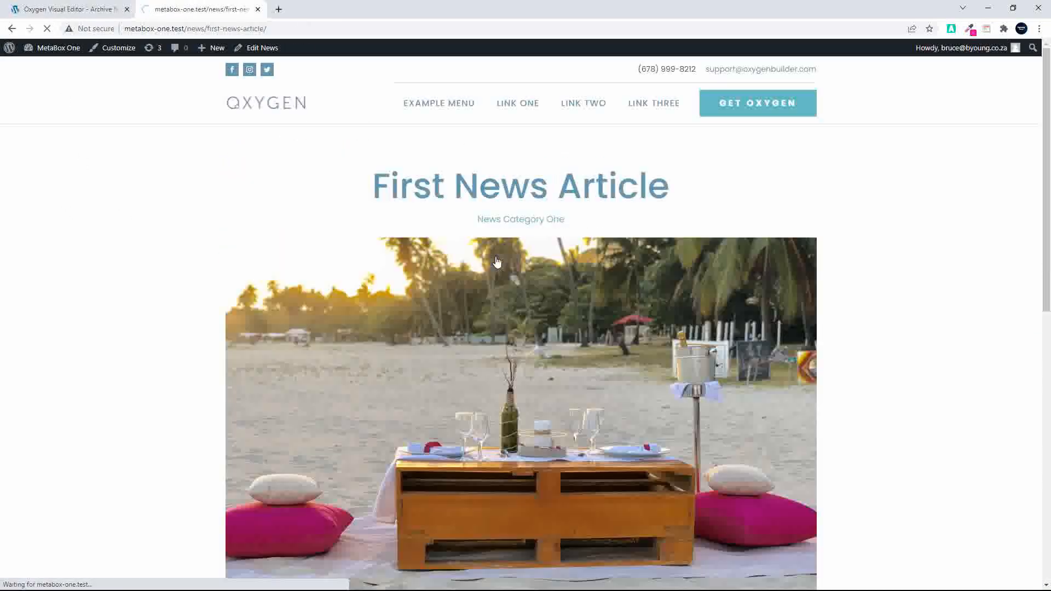
click(502, 219)
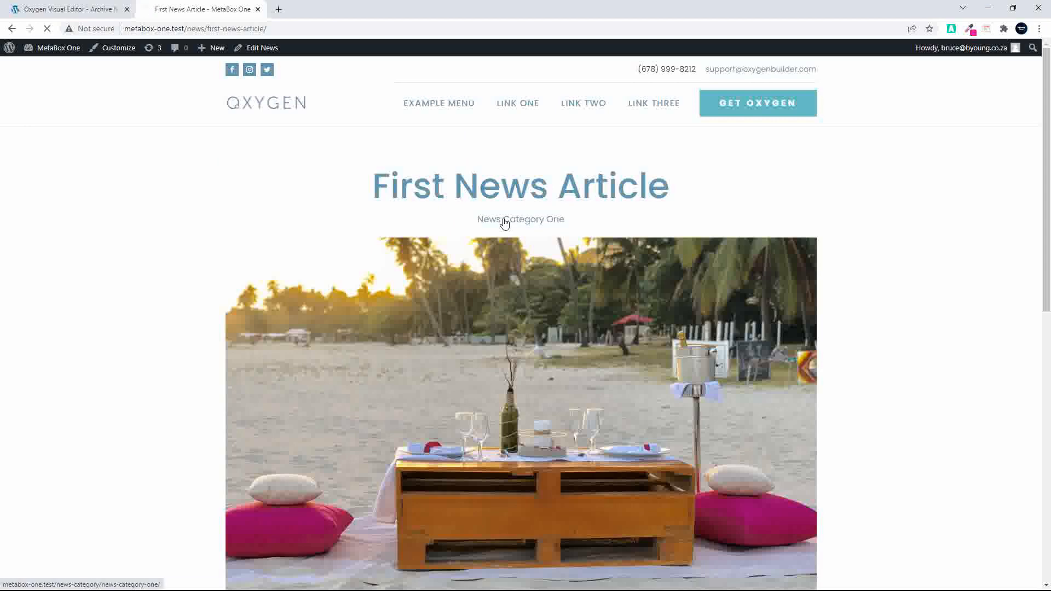
Back in the Oxygen editor, add a div below the image in the custom section's image column and place a text element inside it
scroll(591, 385, down, 8)
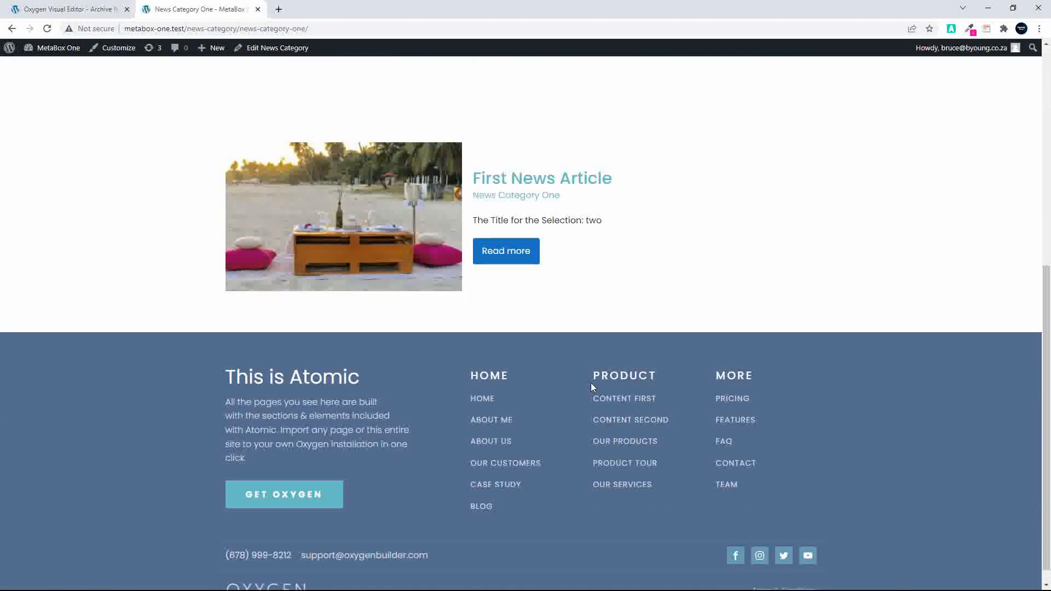
scroll(591, 387, up, 10)
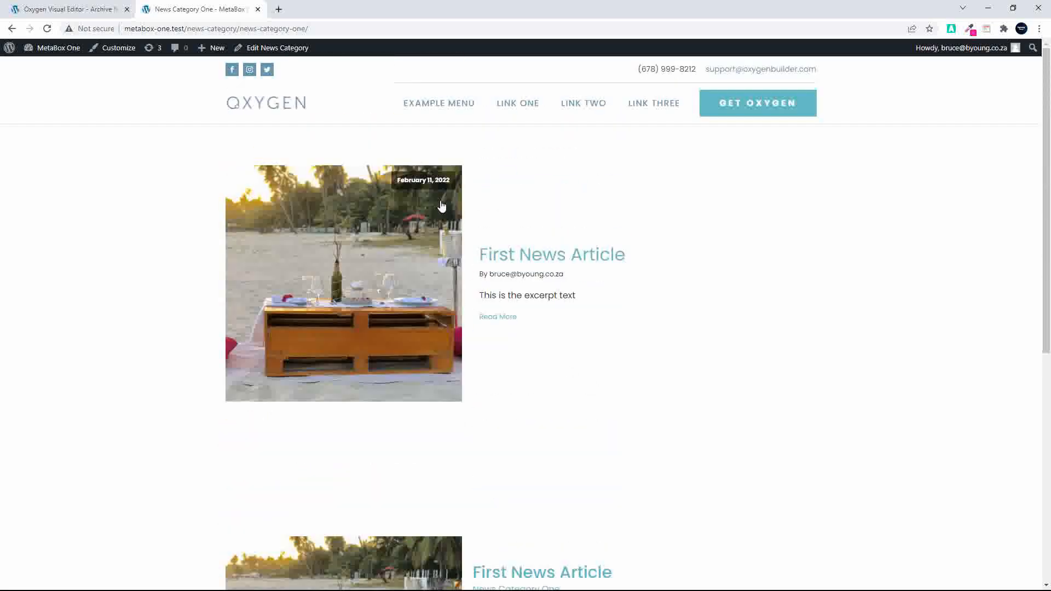
click(57, 9)
click(414, 354)
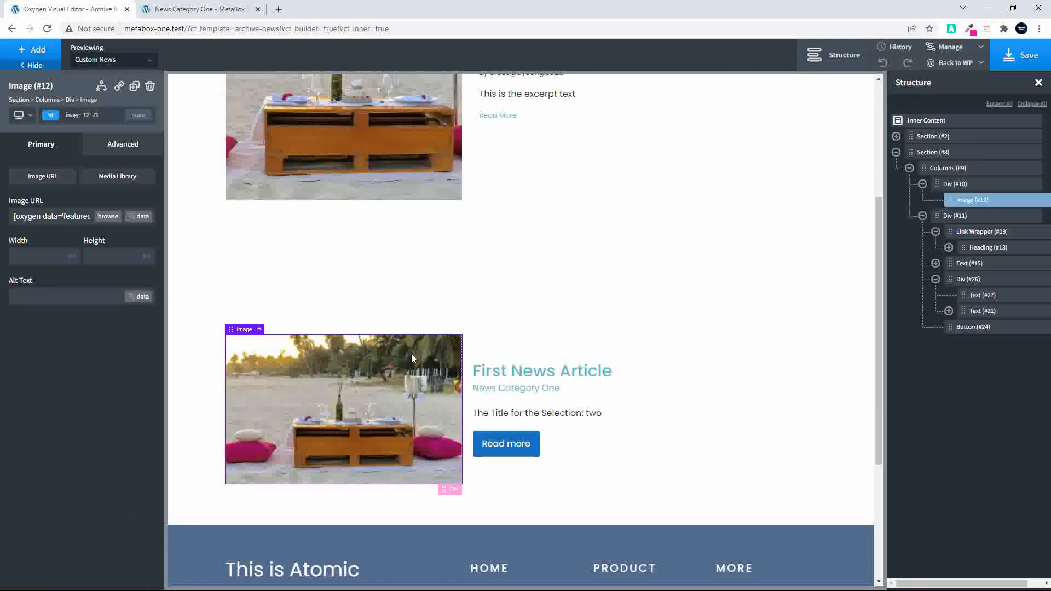
click(957, 185)
click(23, 54)
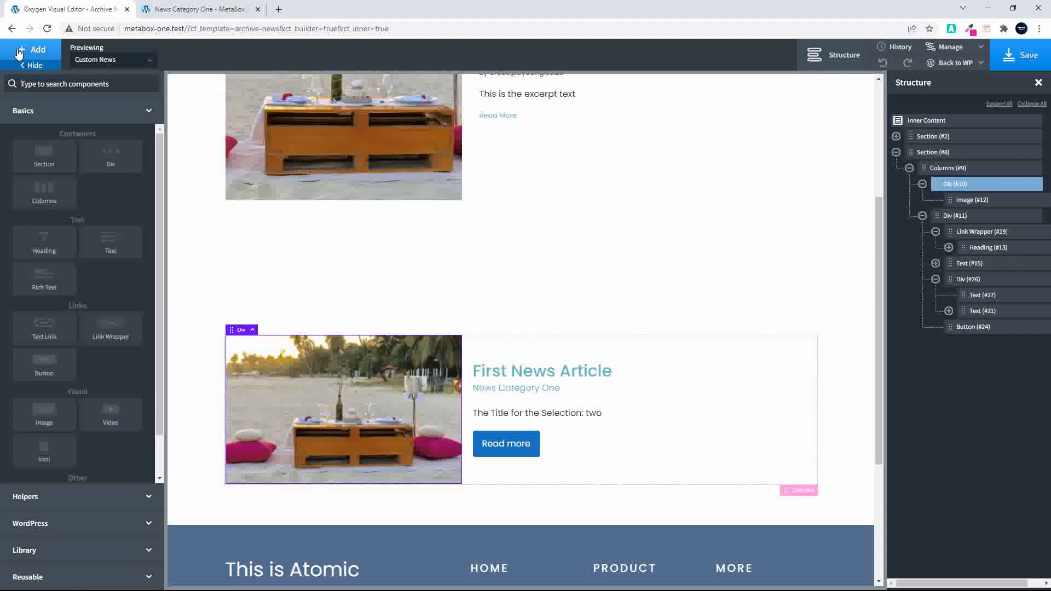
click(110, 161)
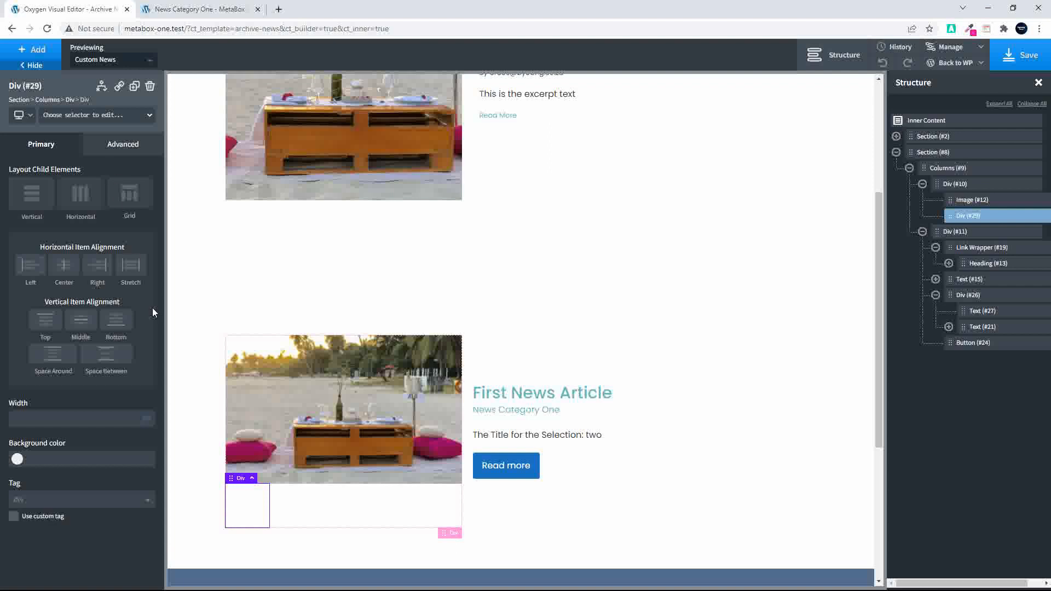
click(22, 52)
click(112, 246)
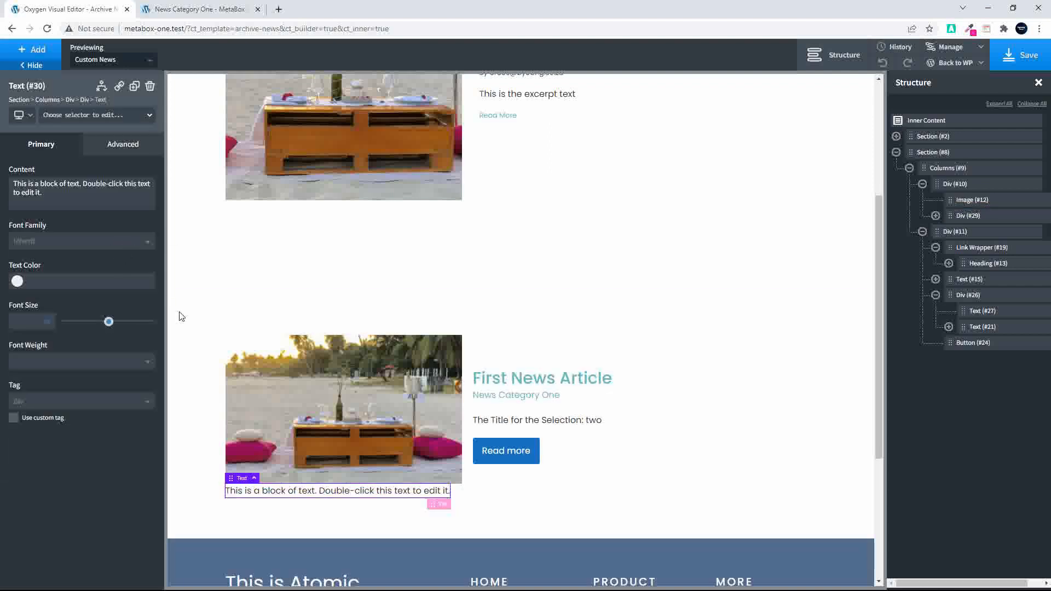
Replace the new text element's placeholder with the post's dynamic Date in the format d-m-Y
scroll(330, 479, up, 1)
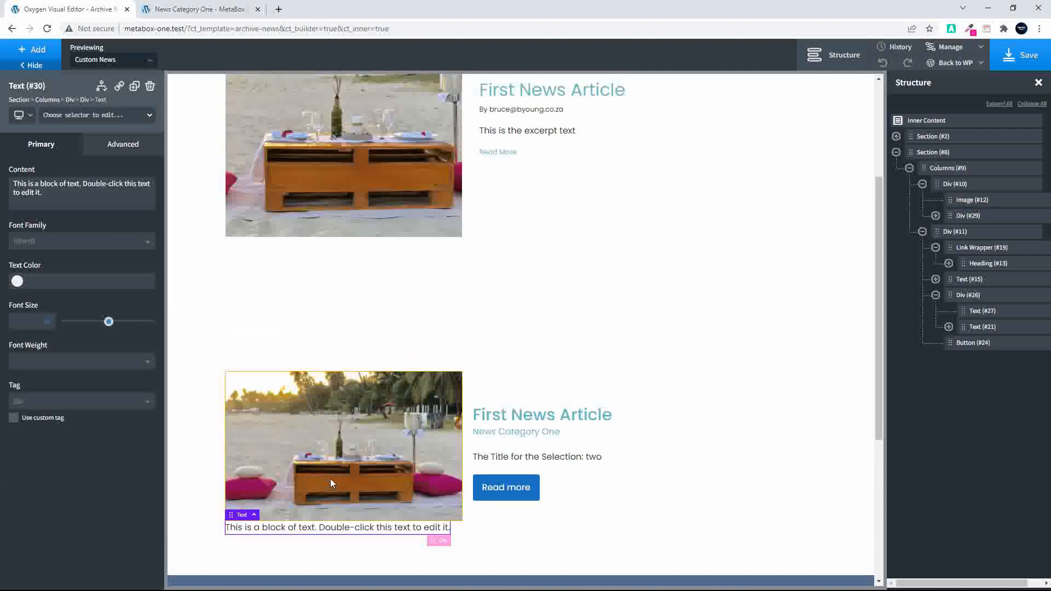
double_click(318, 527)
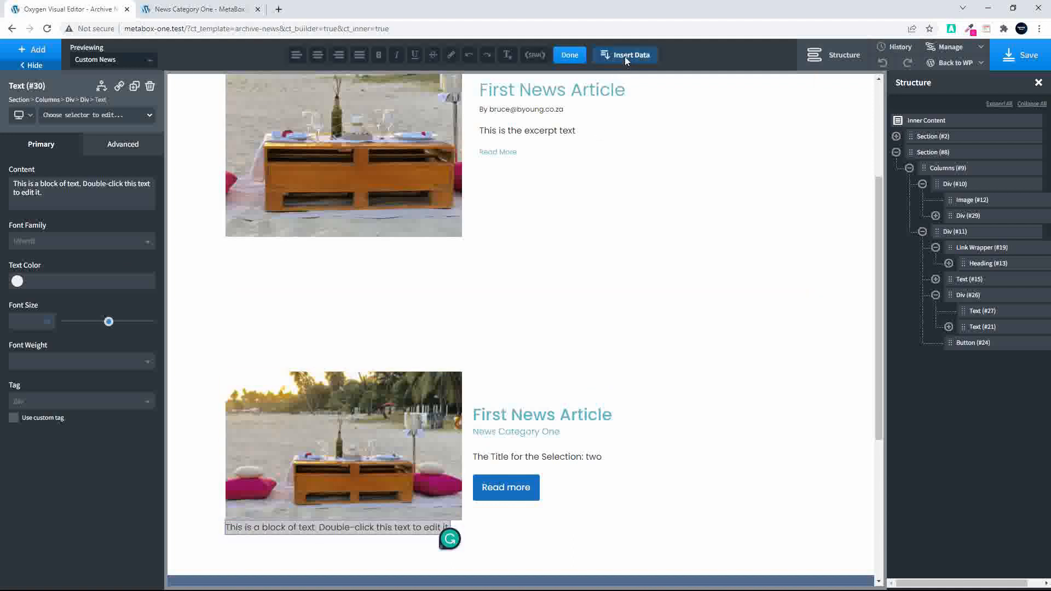
click(625, 55)
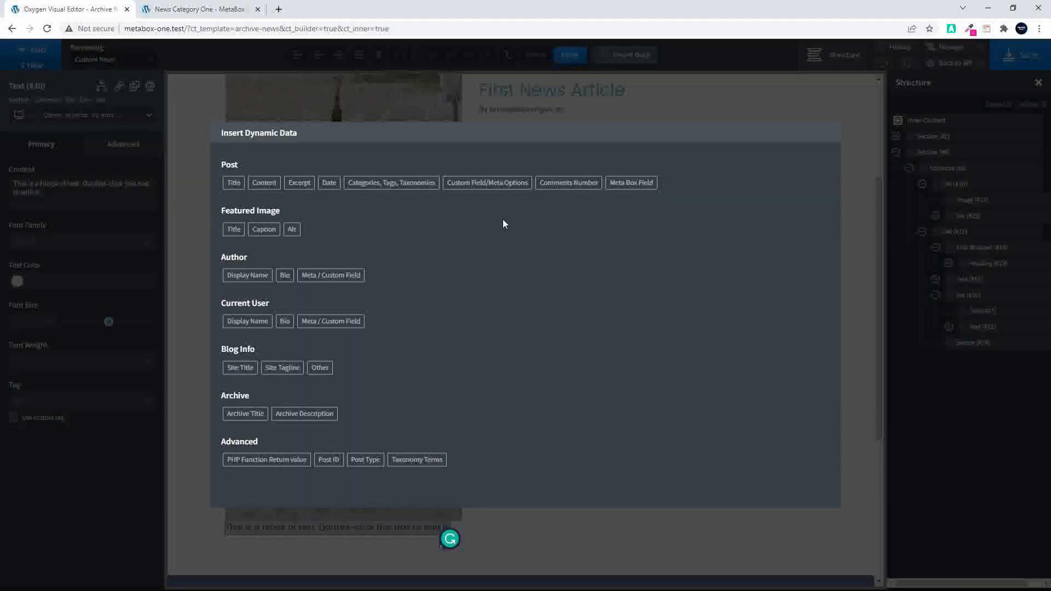
click(329, 185)
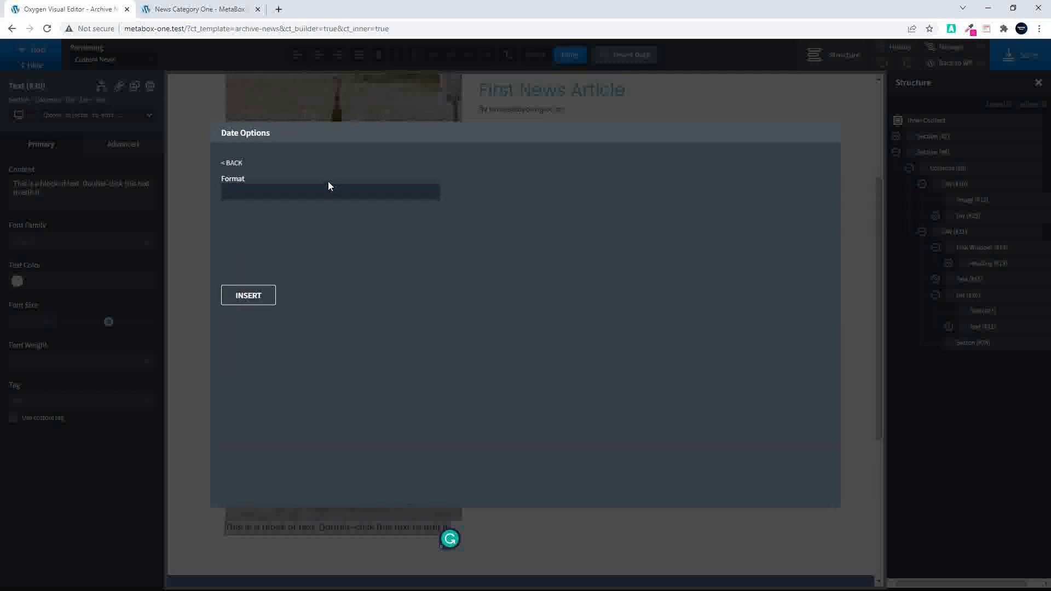
click(253, 192)
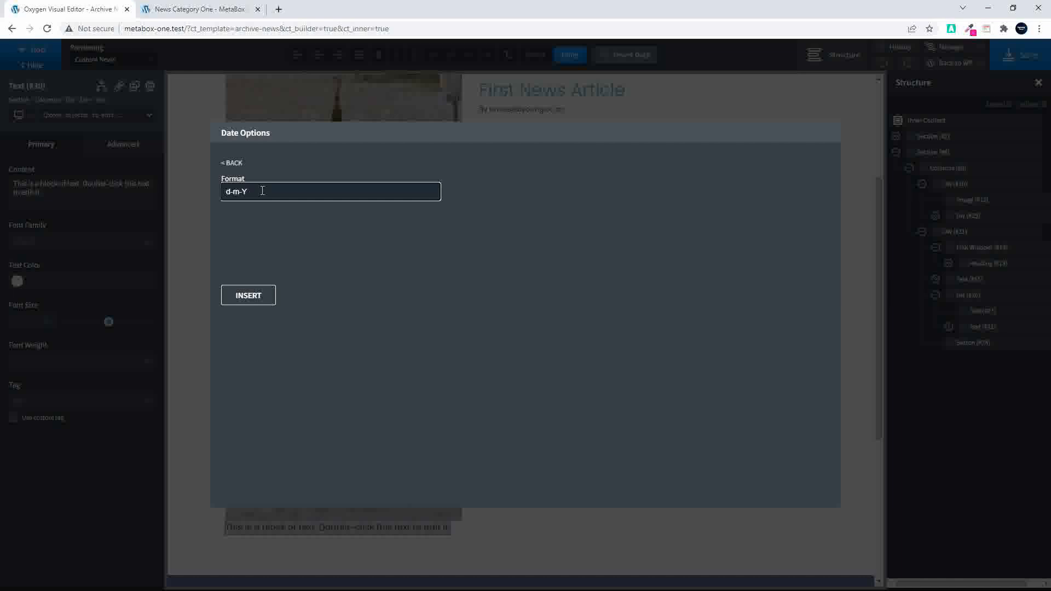
click(248, 296)
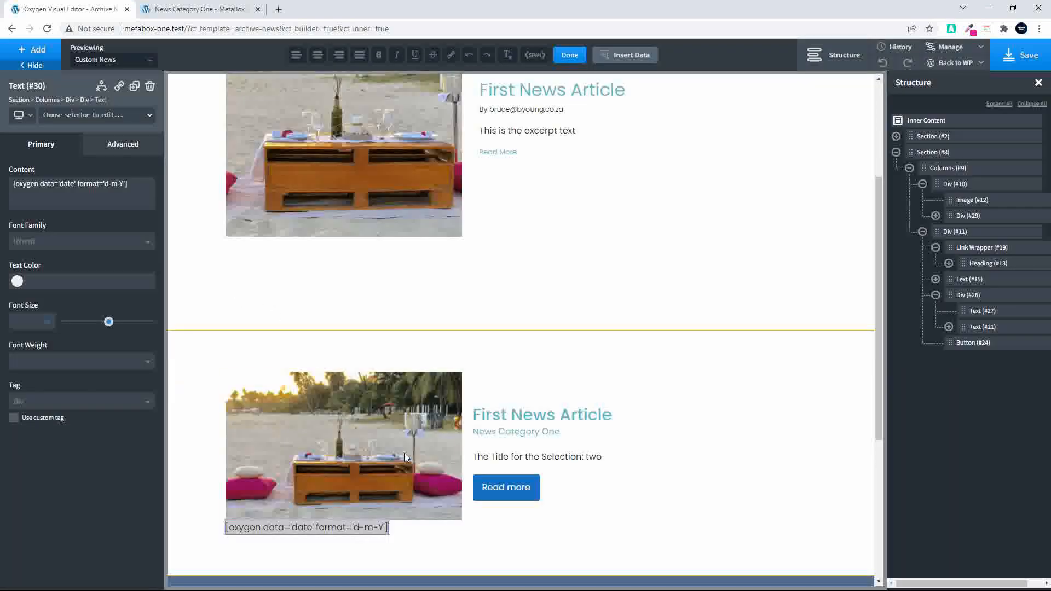
Give the date text the atomic Secondary background color and the atomic Alt White text color
scroll(416, 466, up, 1)
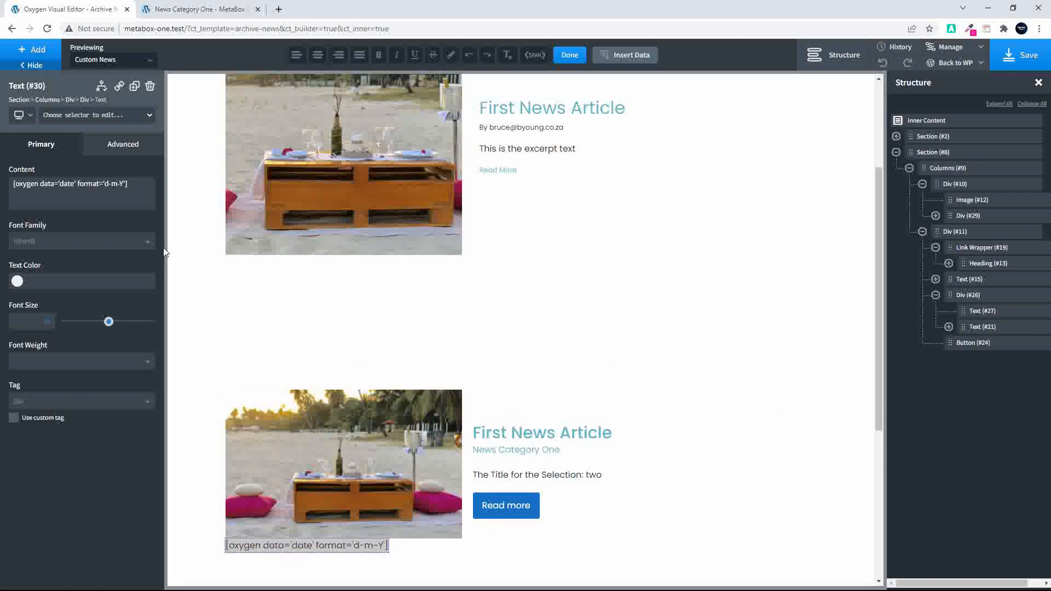
click(115, 146)
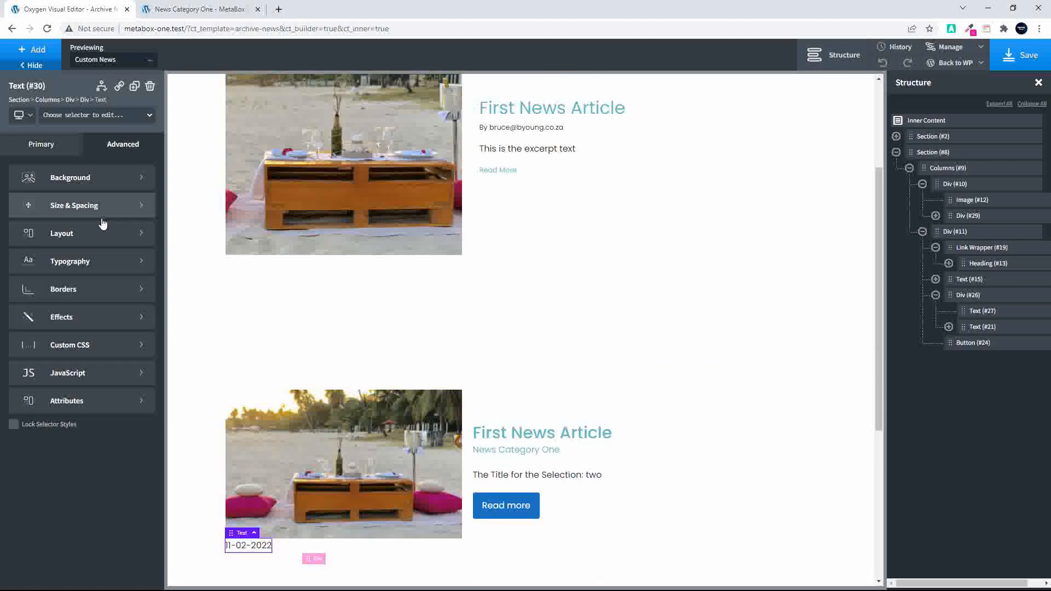
click(75, 188)
click(16, 210)
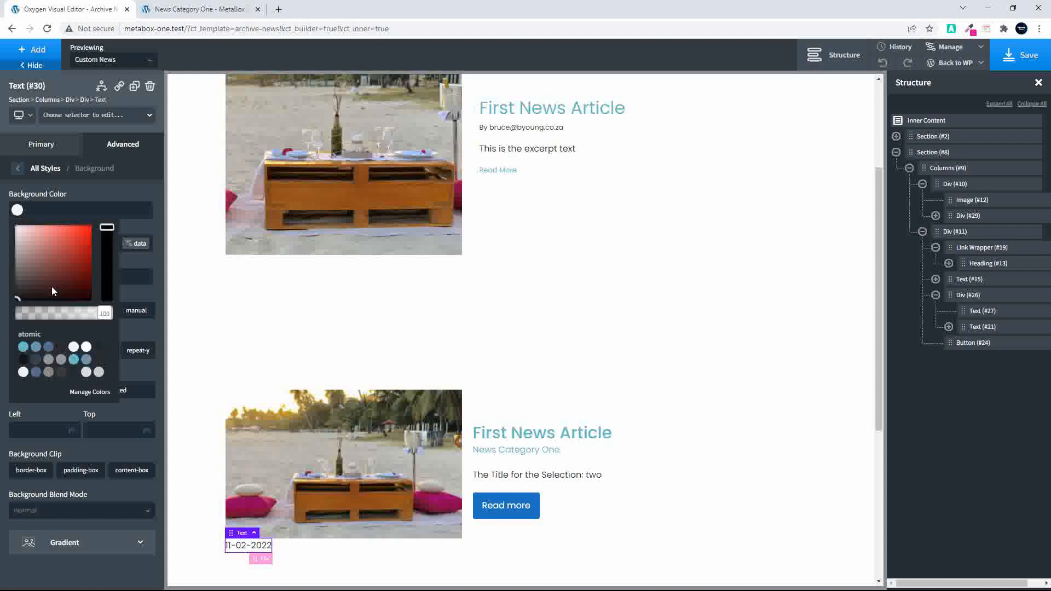
click(48, 349)
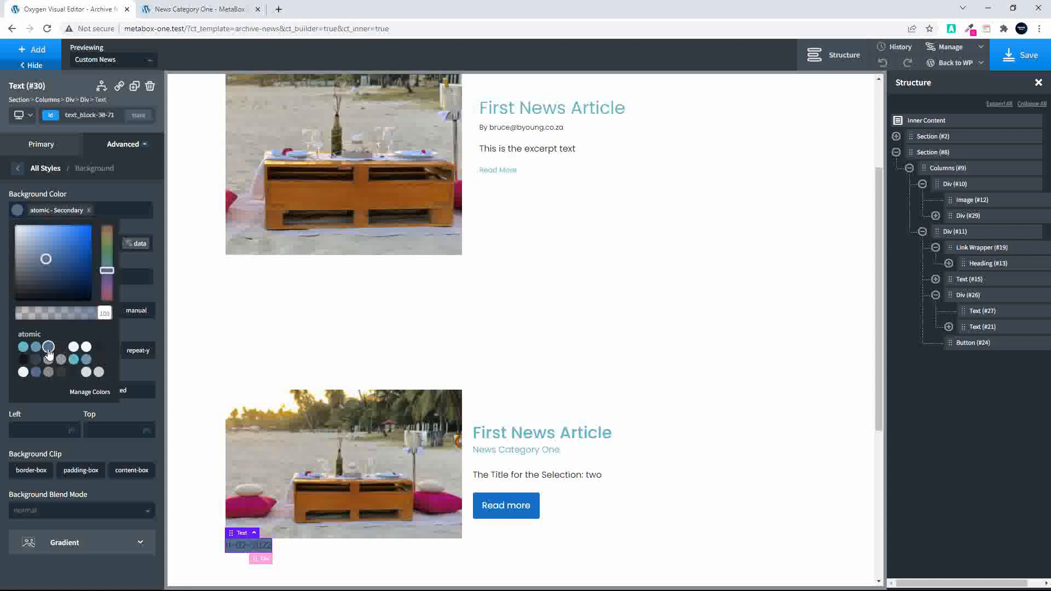
click(60, 189)
click(38, 149)
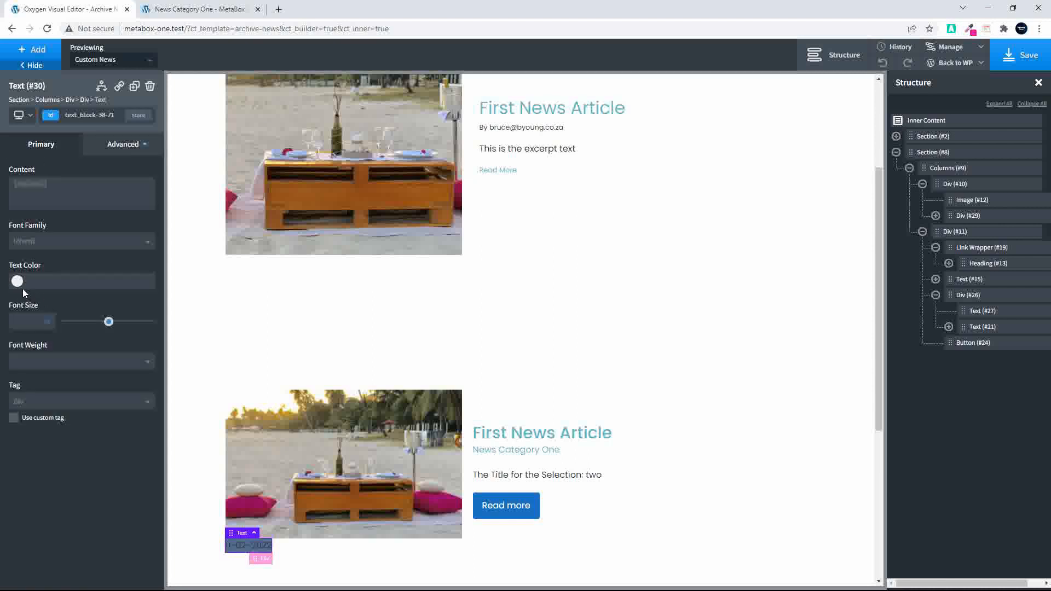
click(17, 281)
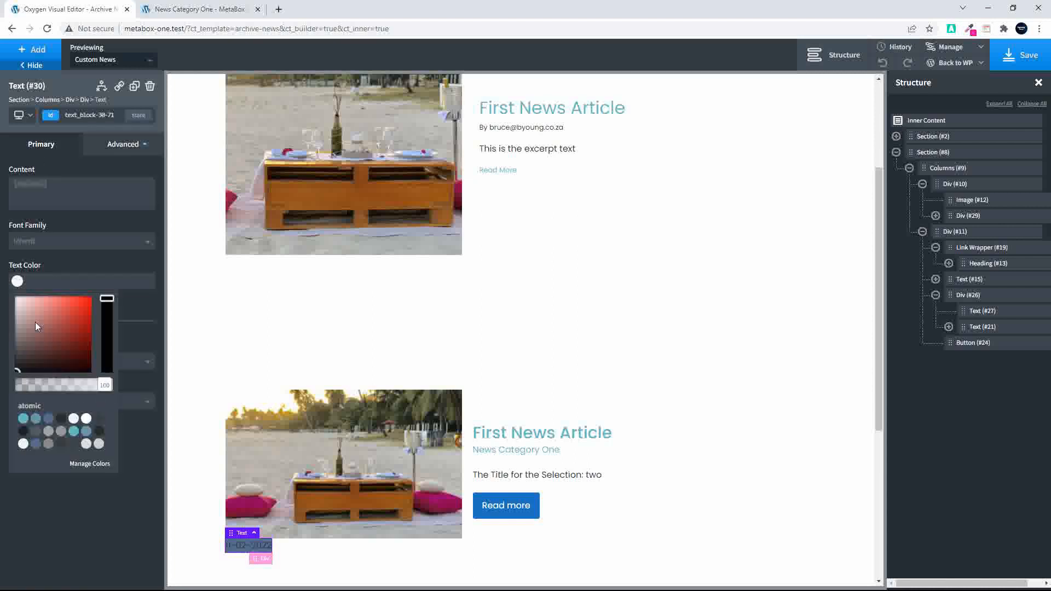
click(86, 418)
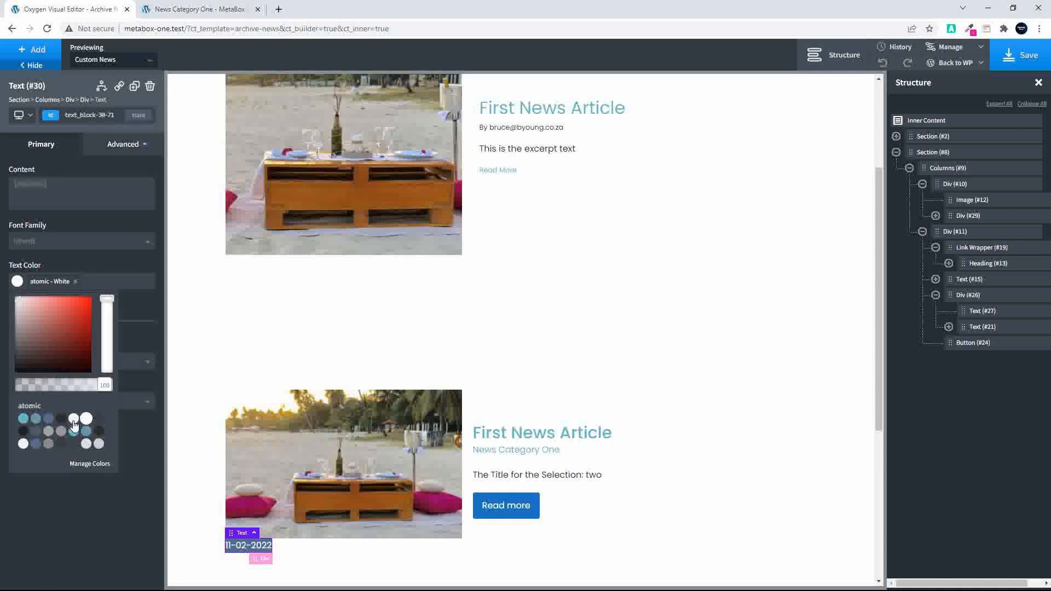
Set the date text's padding to 10 on all sides and its border radius to 5
click(121, 145)
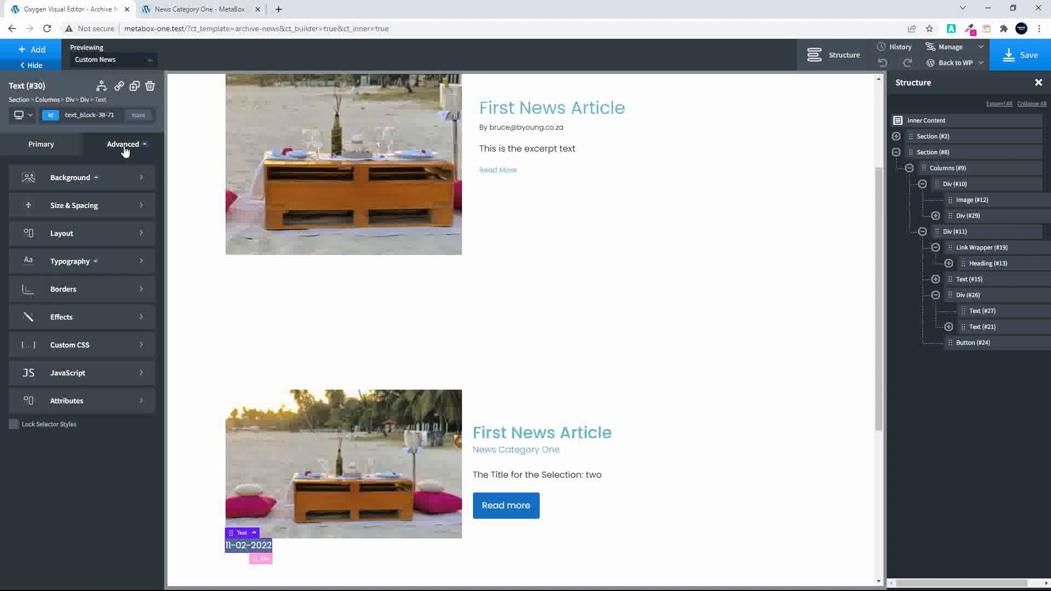
click(51, 211)
mouse_move(63, 221)
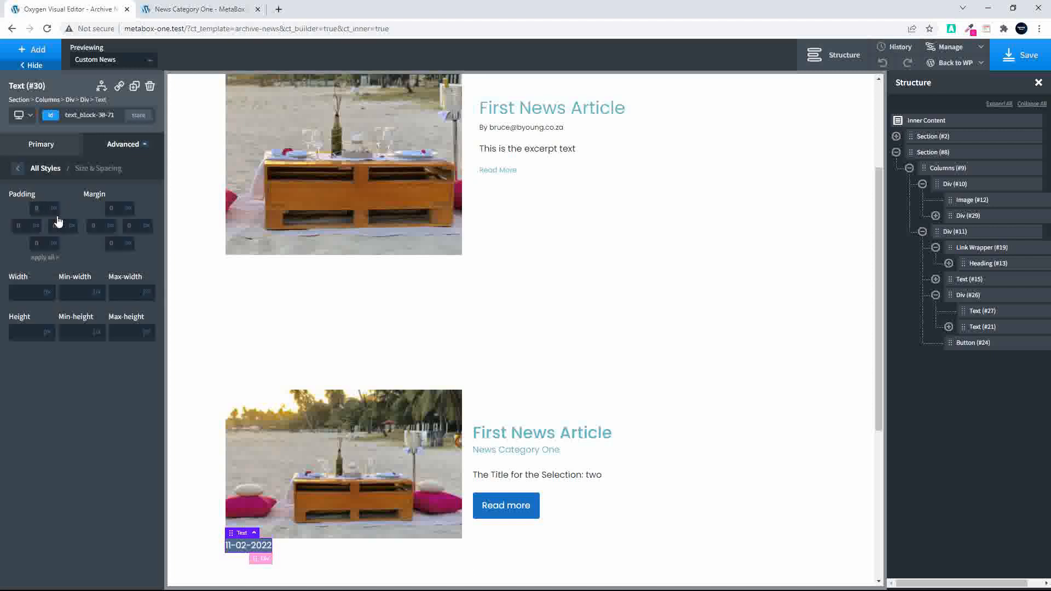
text(10)
click(43, 259)
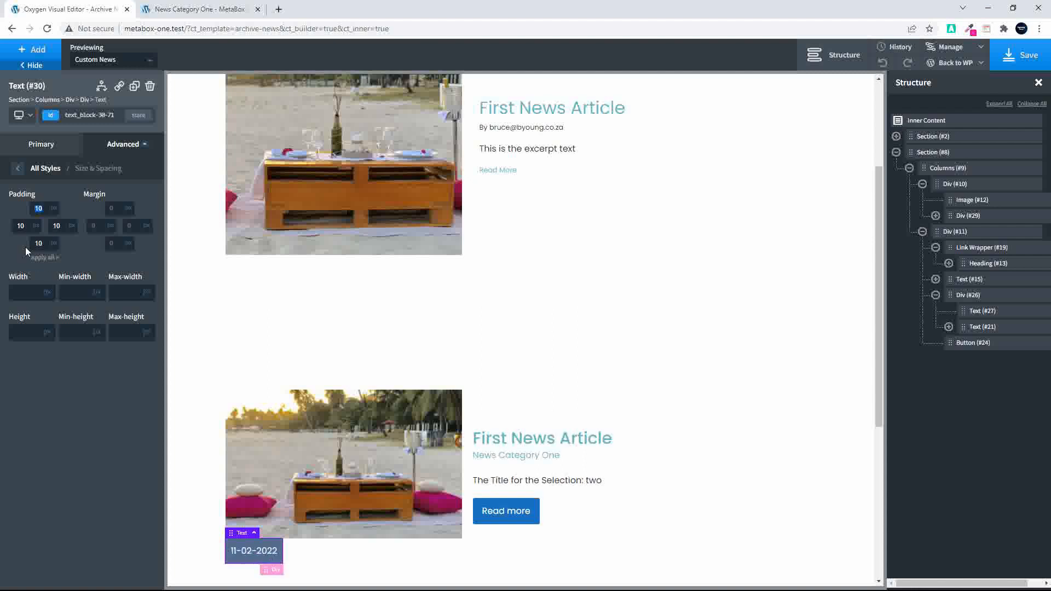
click(18, 169)
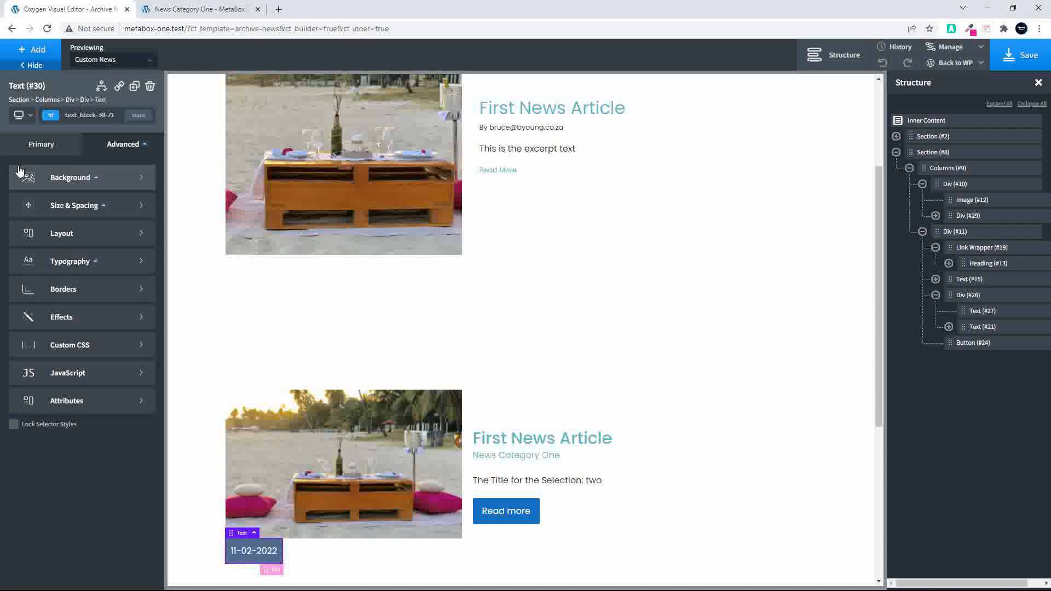
click(57, 290)
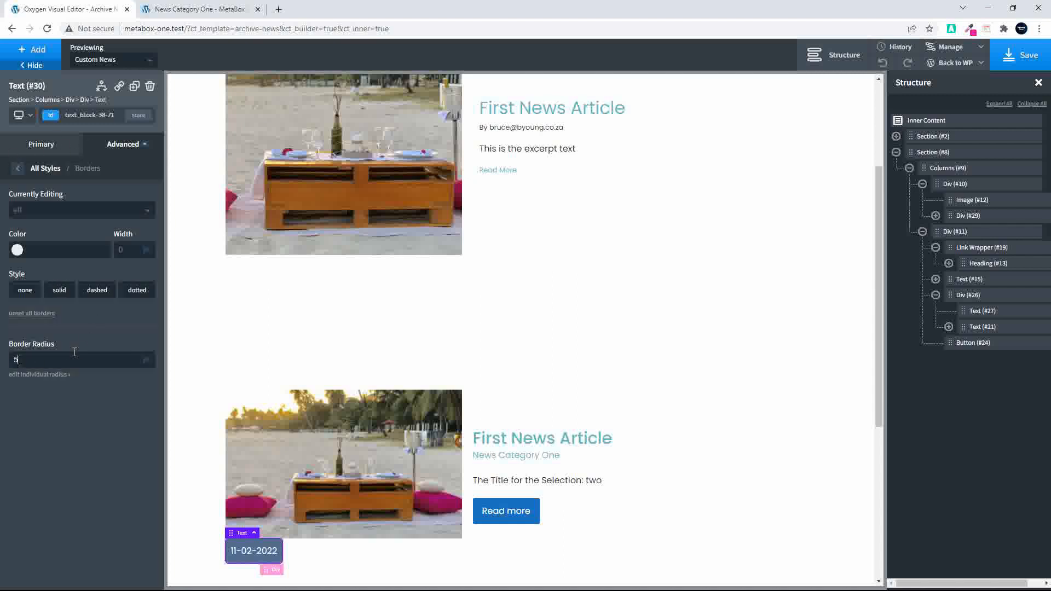
Set the date text's position to absolute, with a right offset of 20 and a top offset of 20
click(35, 147)
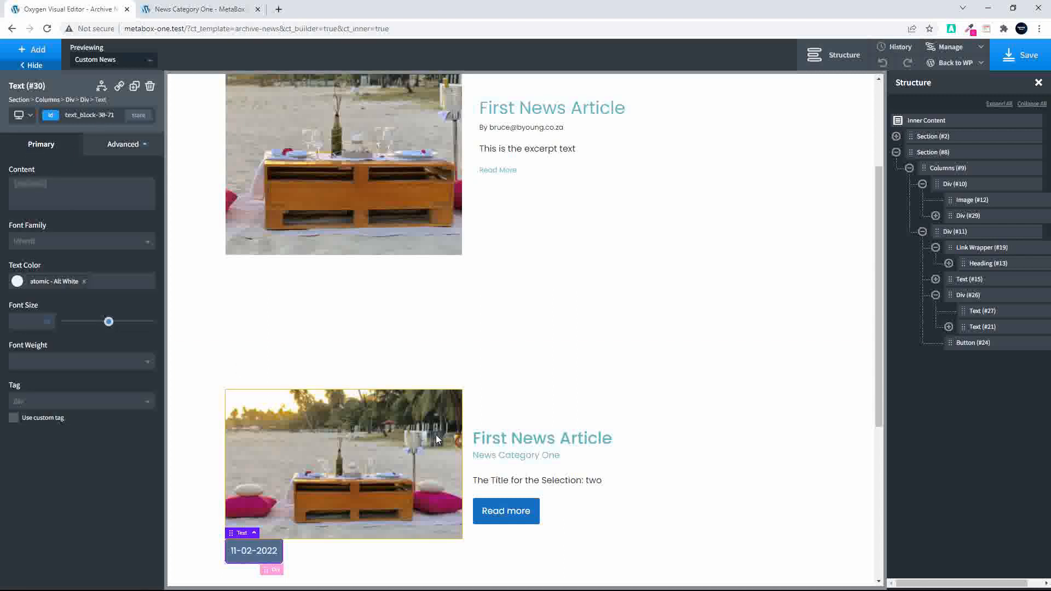
click(115, 146)
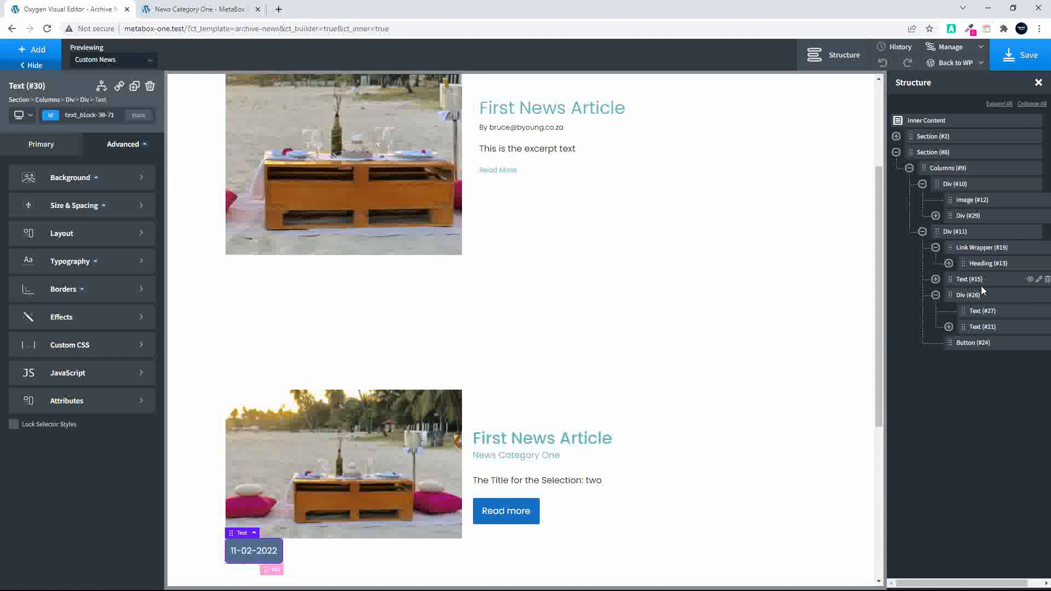
click(935, 279)
scroll(339, 548, up, 1)
scroll(389, 497, down, 2)
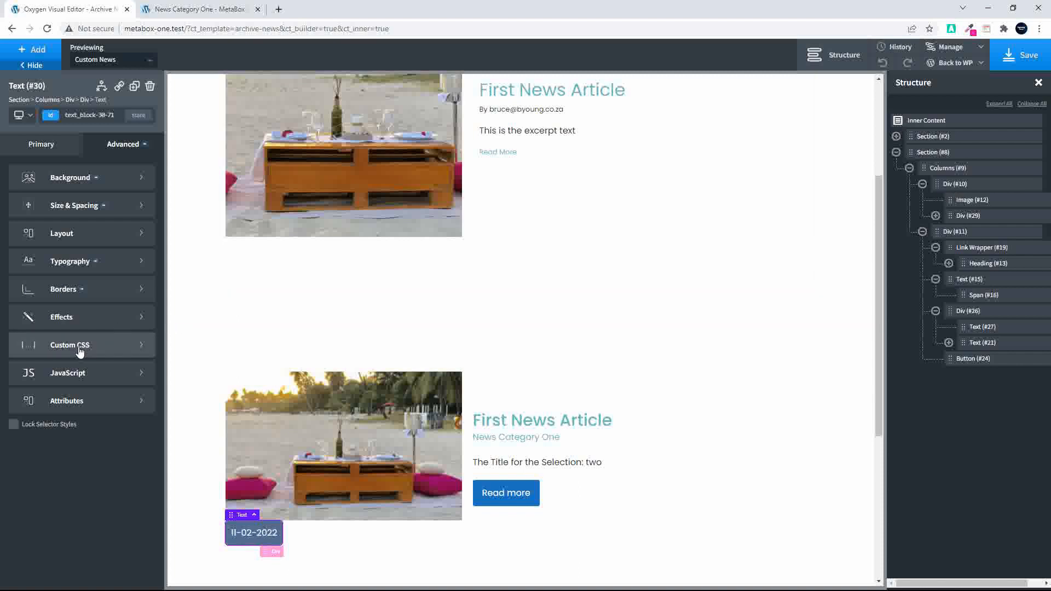
click(64, 233)
scroll(64, 416, down, 1)
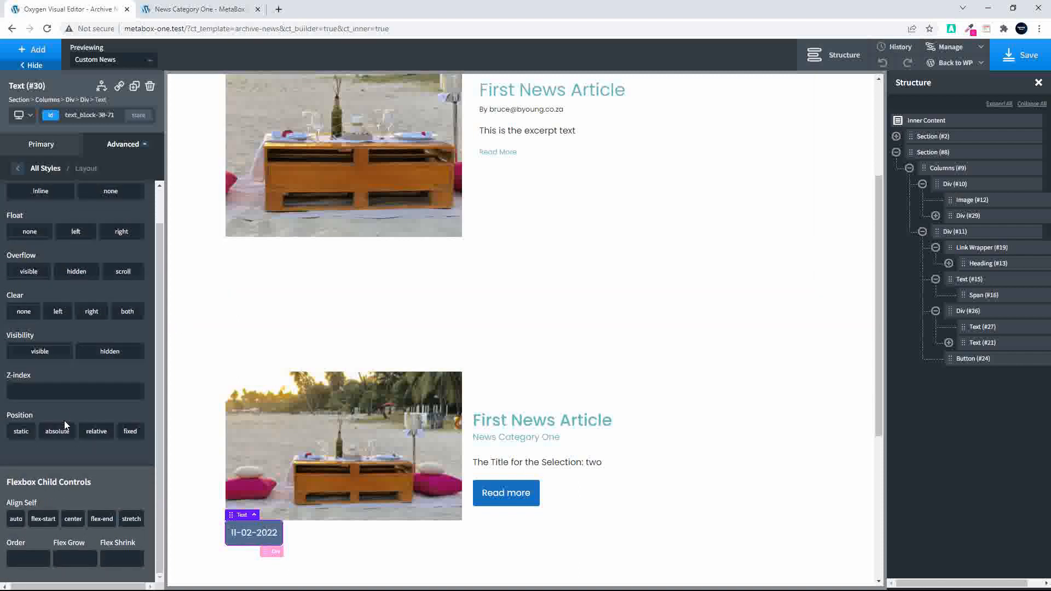
click(57, 432)
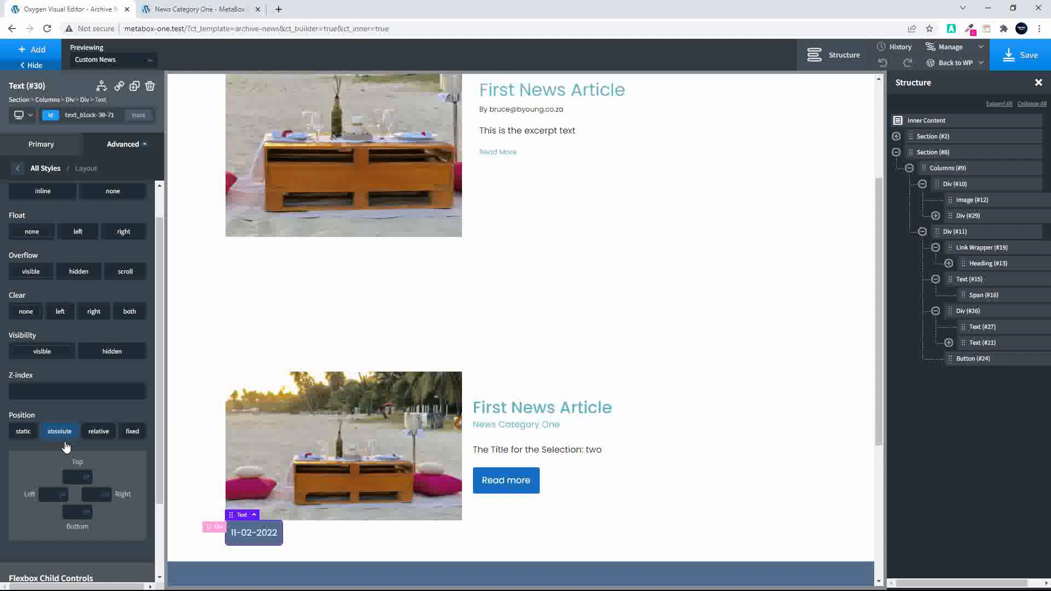
click(90, 500)
text(20)
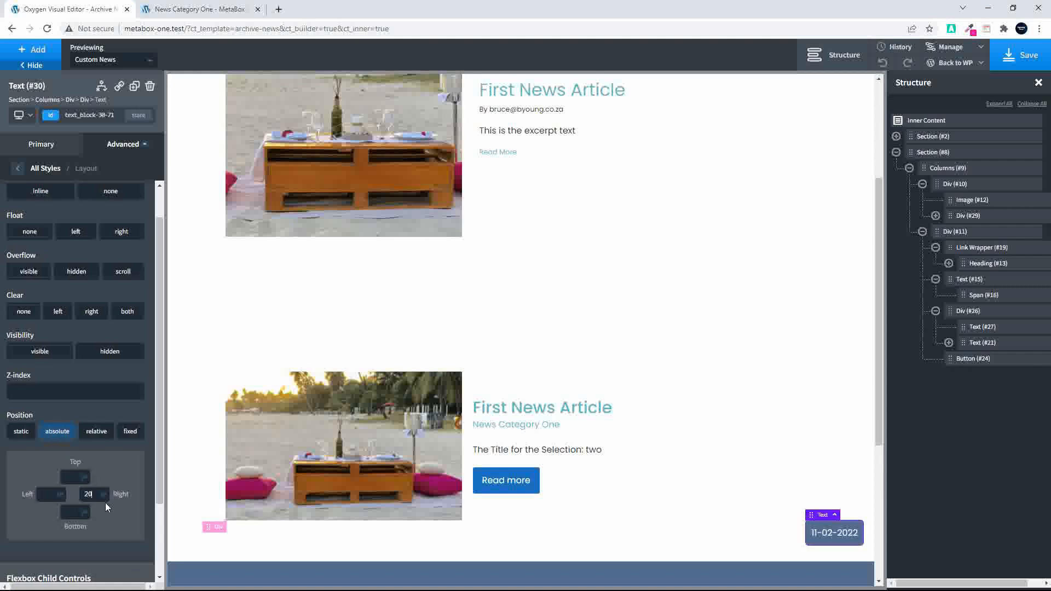
click(66, 476)
text(20)
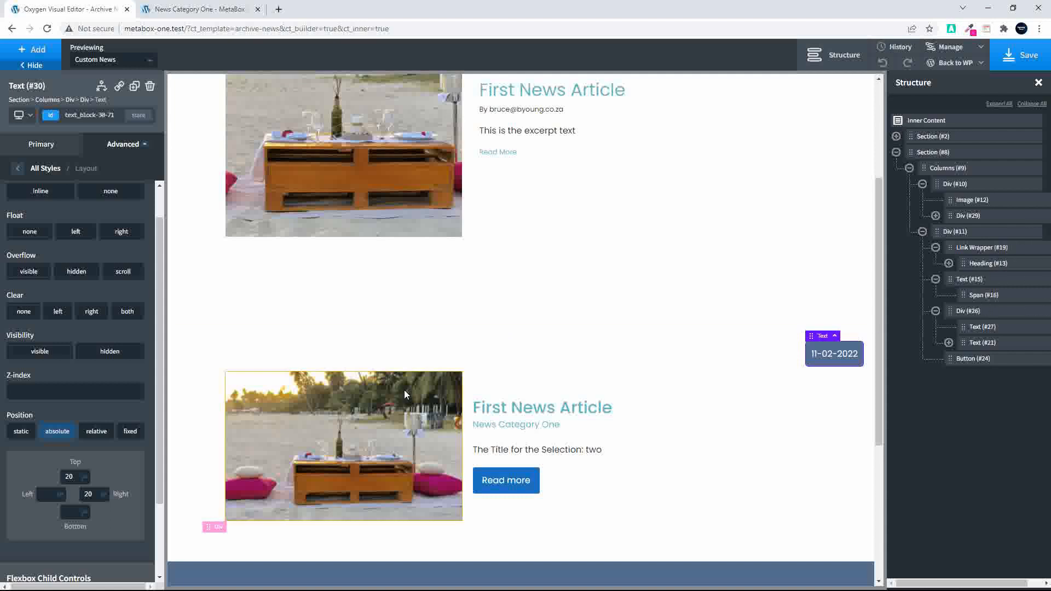
Set the position of the image column's div to relative so the date badge sits over the image, and save the template
click(957, 185)
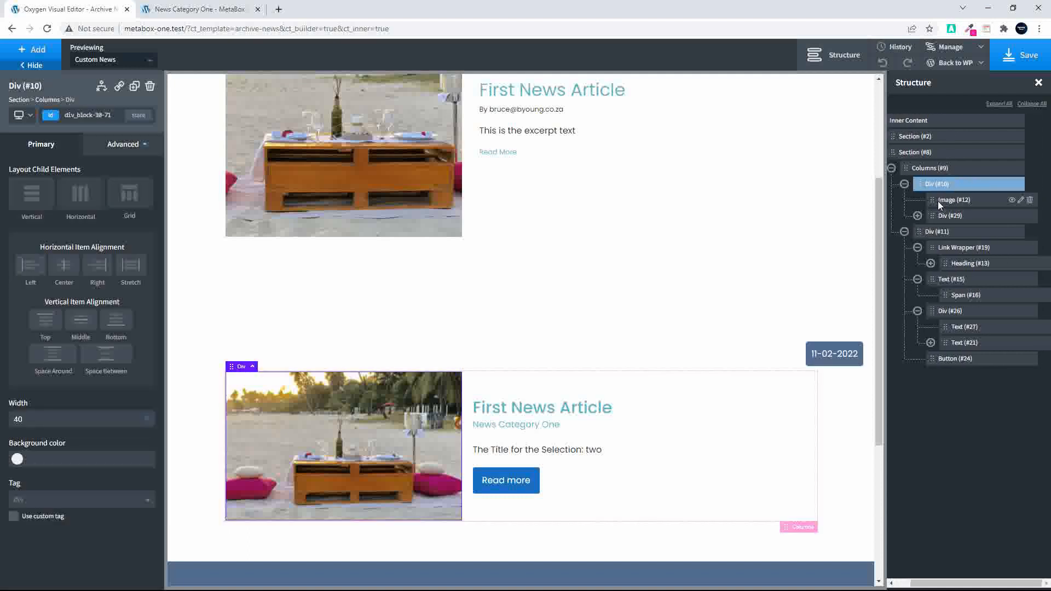
click(945, 217)
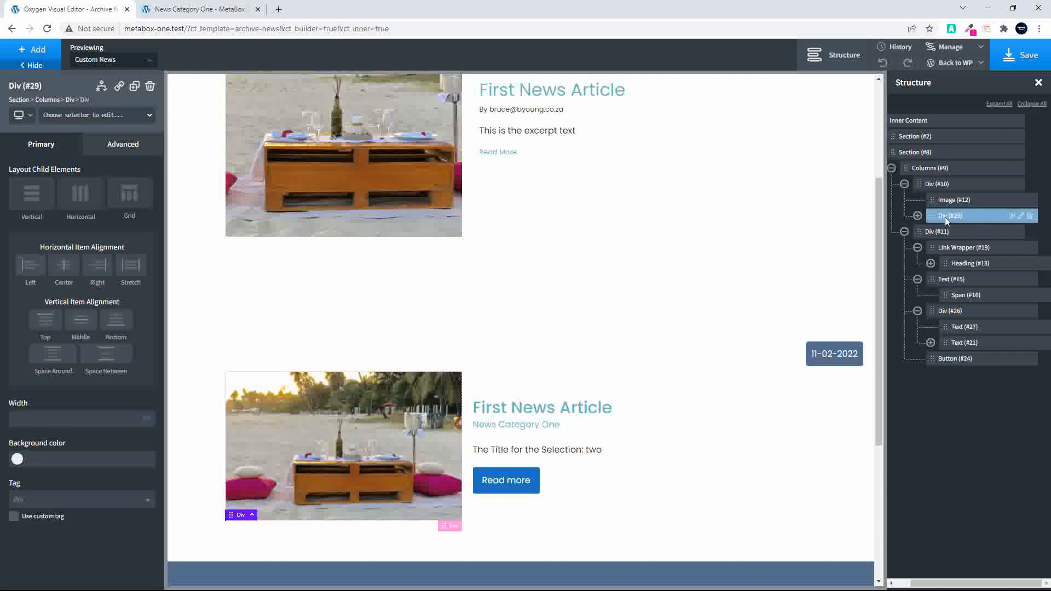
click(935, 183)
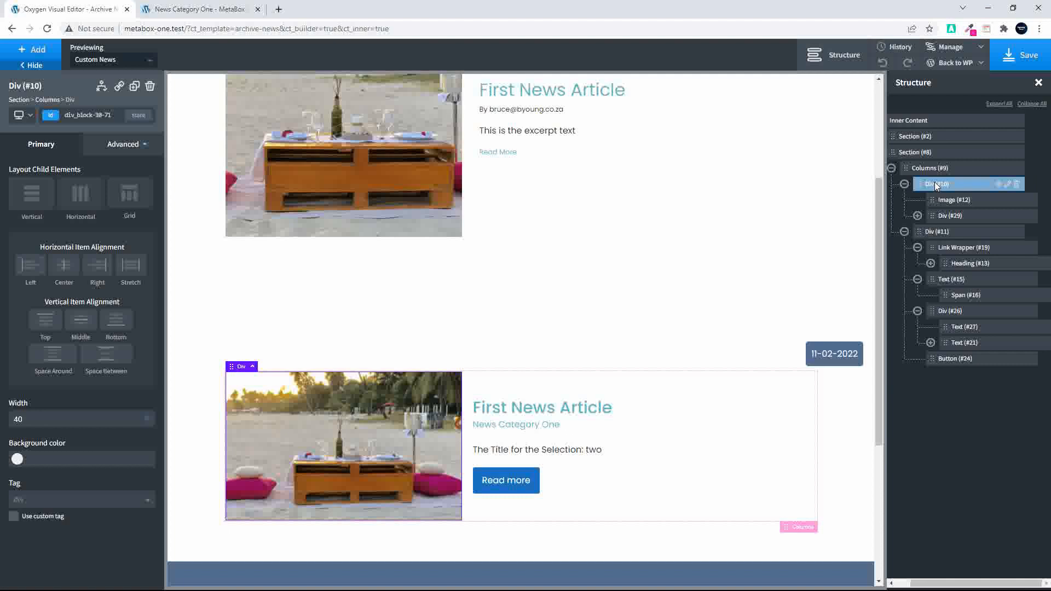
click(124, 144)
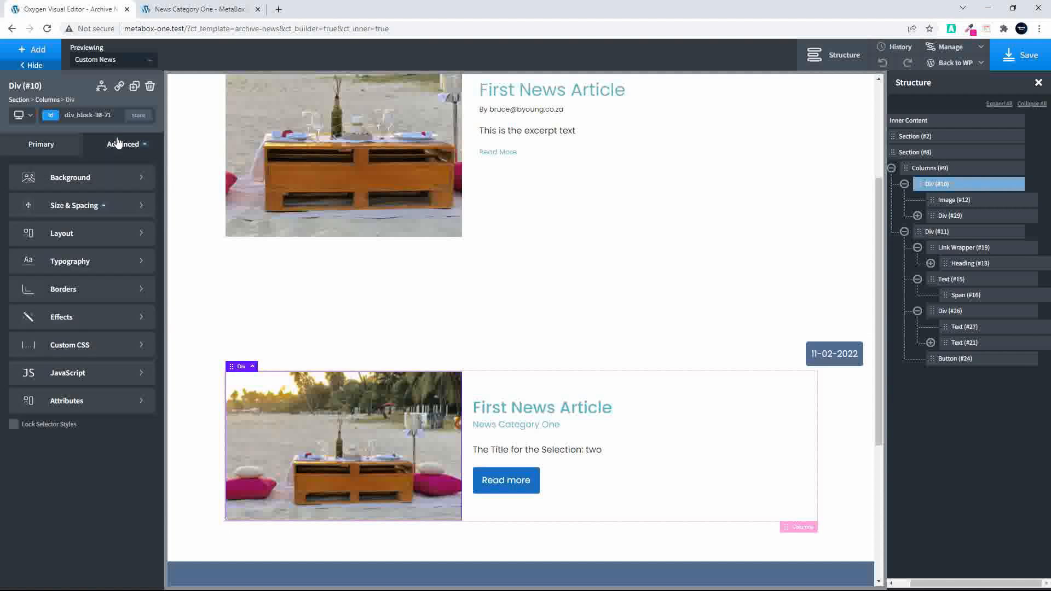
click(68, 234)
scroll(87, 364, down, 5)
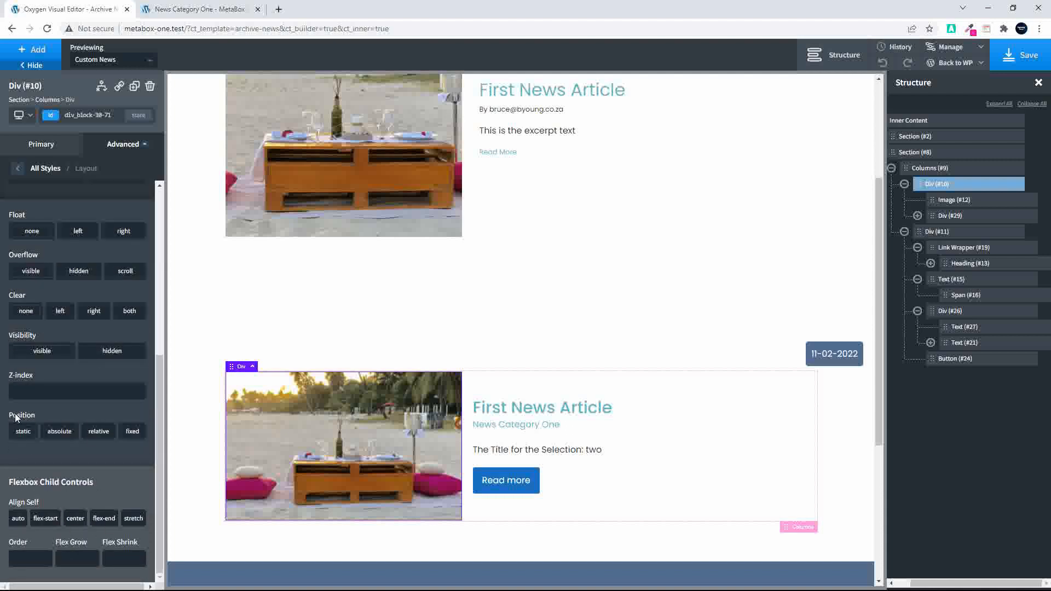
click(96, 431)
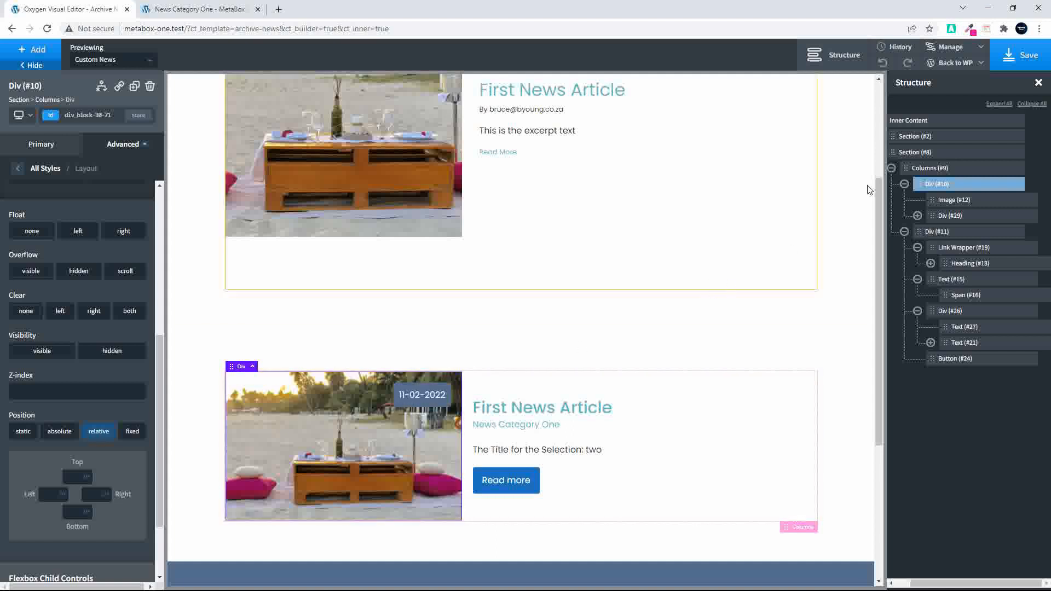
click(1028, 55)
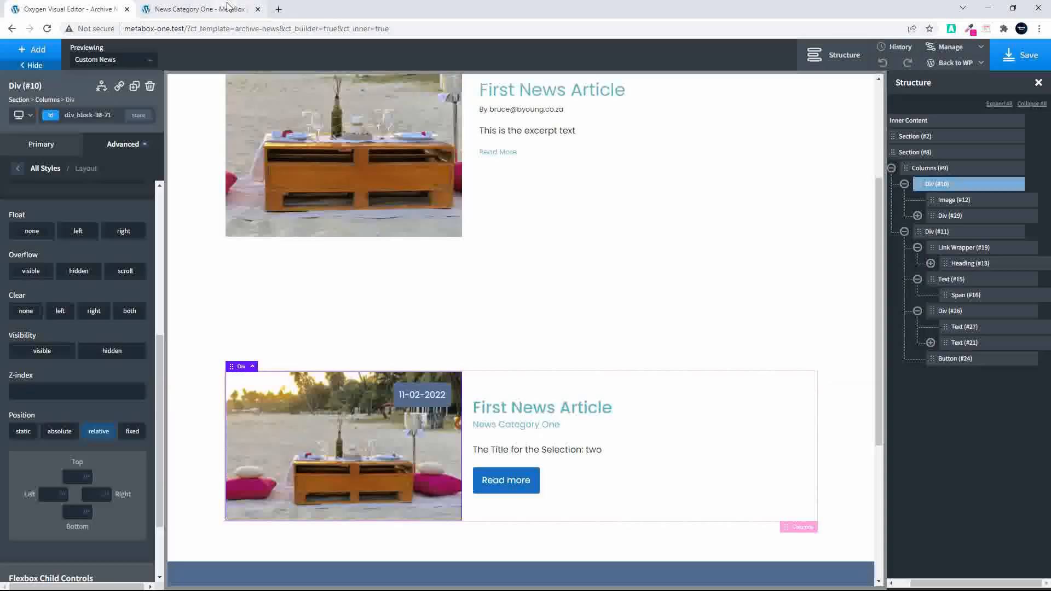
Reload the live News Category One page and check the date badge's placement on the lower article's image
click(197, 9)
click(47, 29)
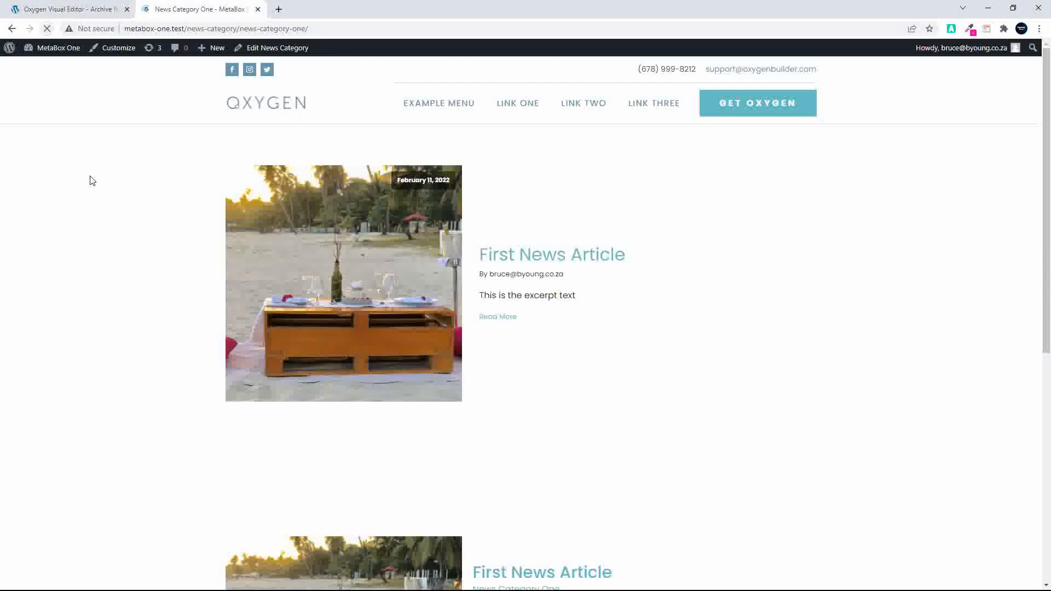
scroll(107, 213, down, 1)
scroll(522, 294, down, 5)
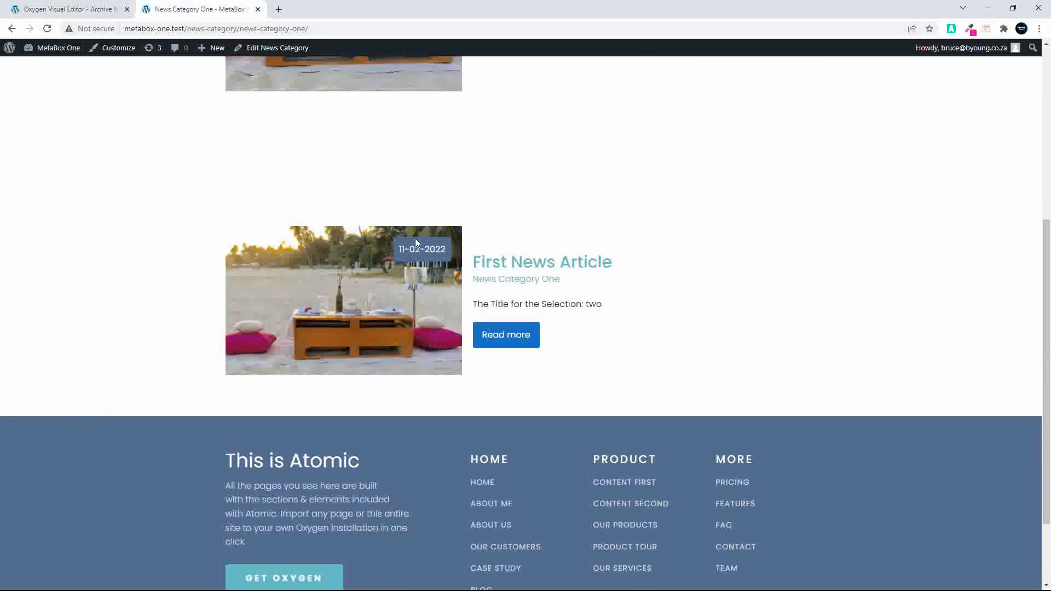
Wrap the article's featured image in a link using the post's dynamic Permalink, and save the template
click(78, 7)
click(300, 403)
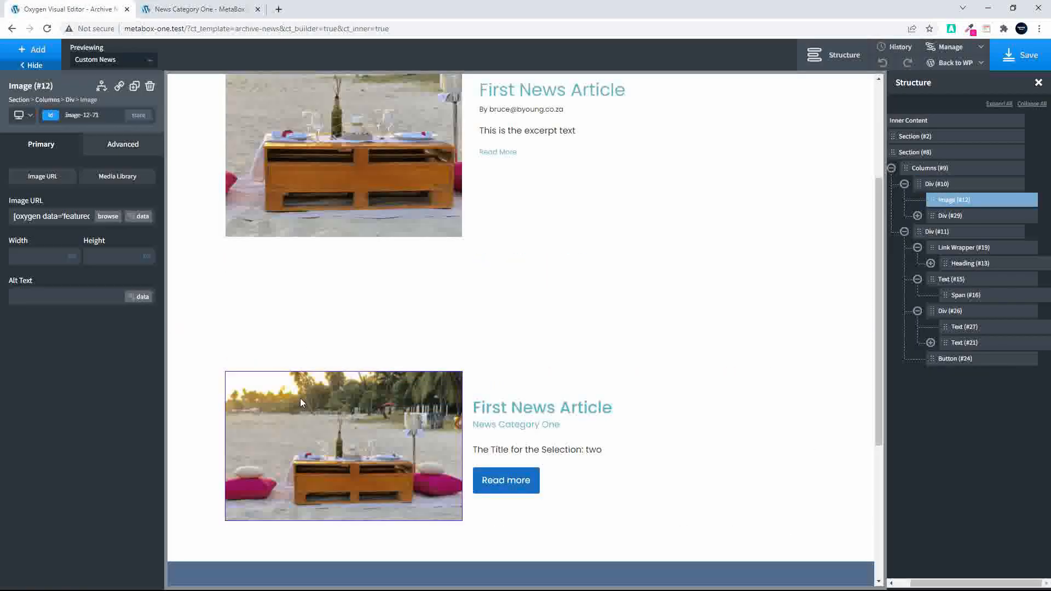
click(116, 87)
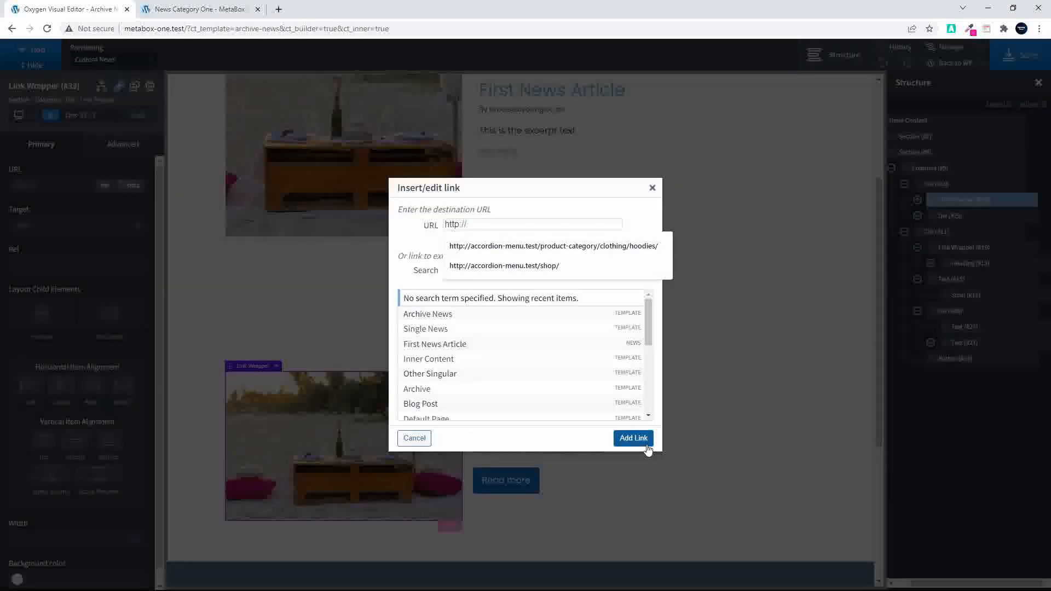
click(629, 439)
click(124, 185)
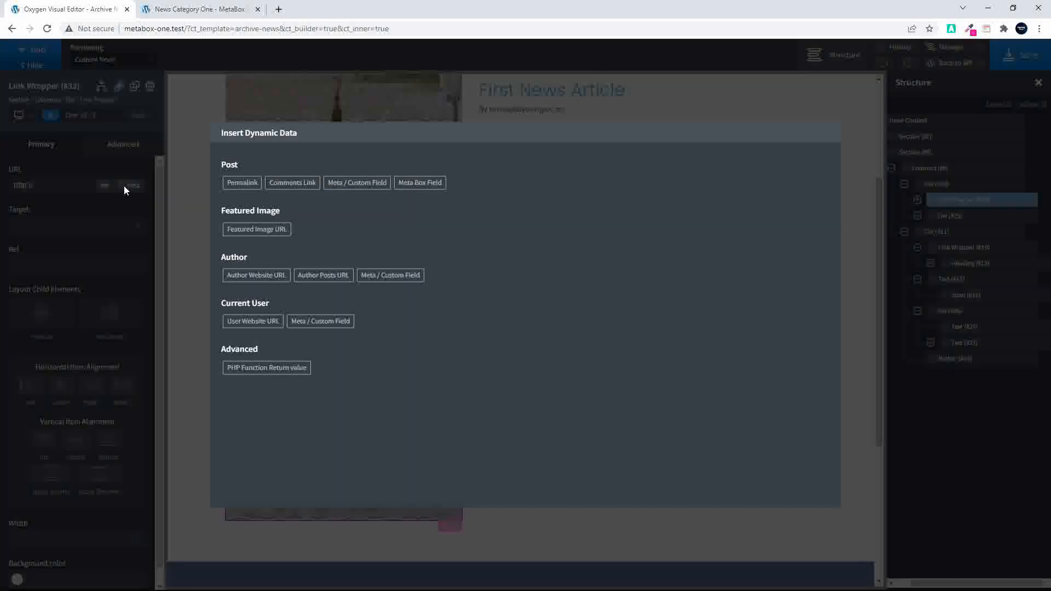
click(241, 182)
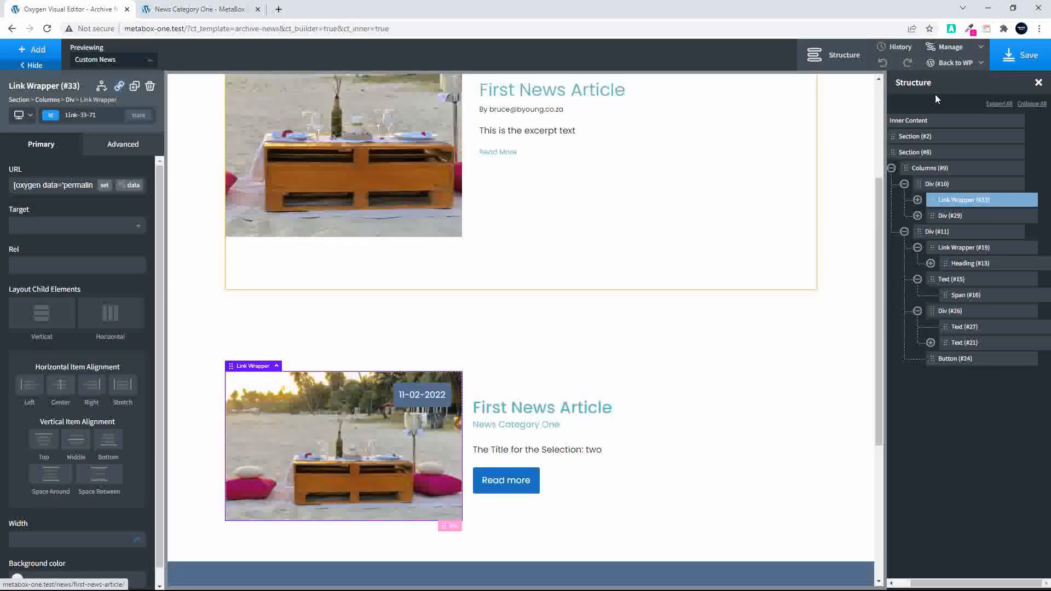
click(1021, 61)
Reload the live category page, test the image link to the single article, and return through its News Category One link
click(186, 9)
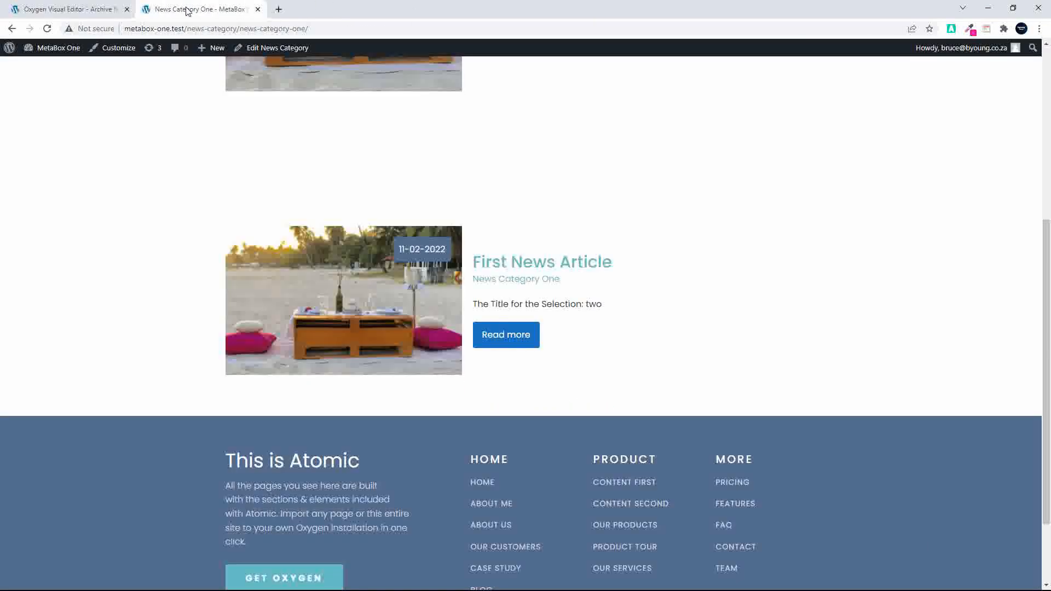
click(47, 29)
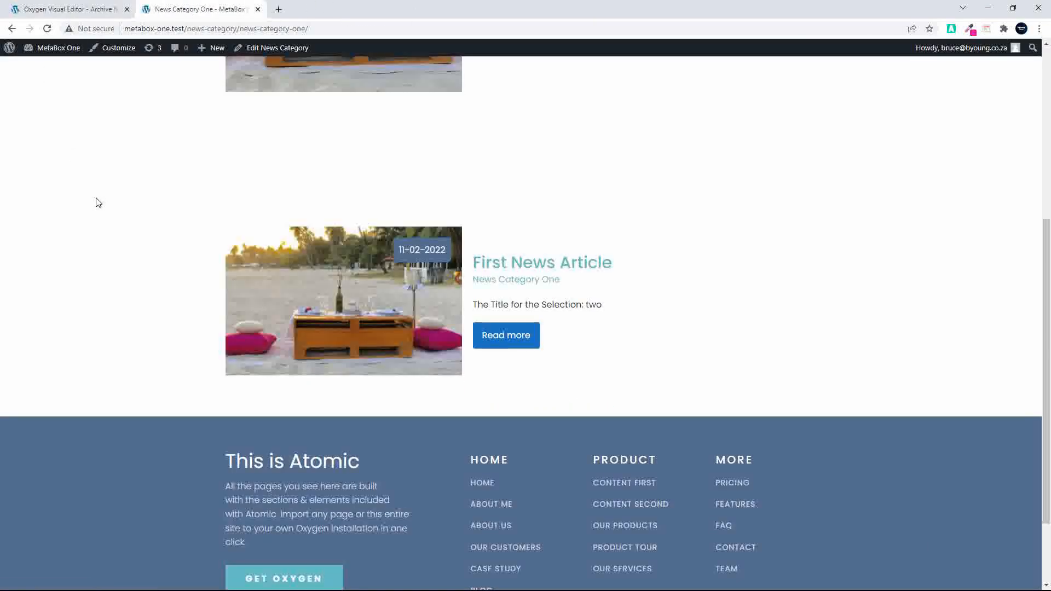
click(313, 343)
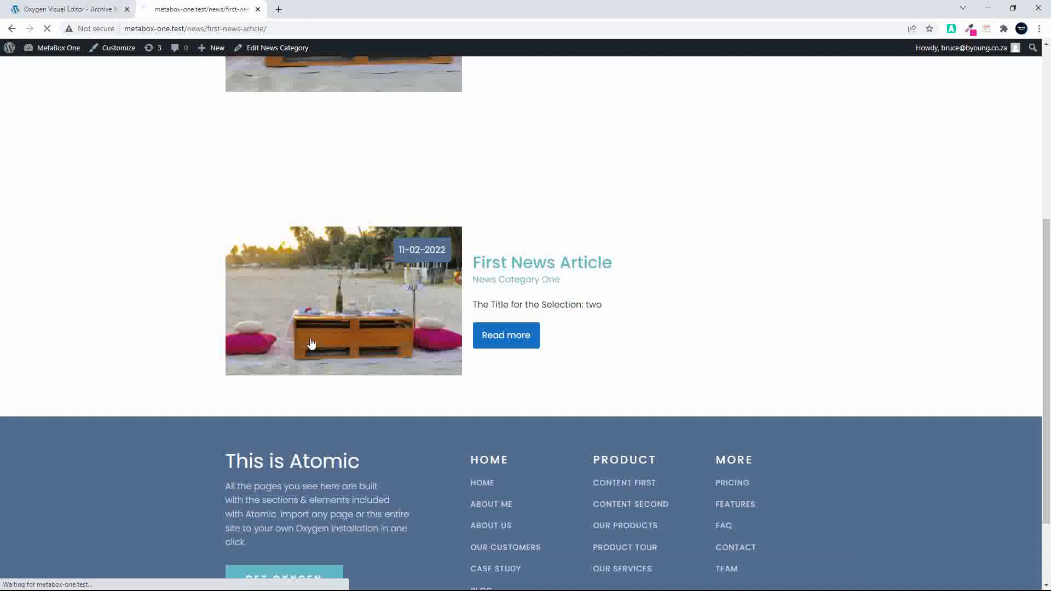
scroll(312, 339, down, 5)
scroll(311, 340, down, 5)
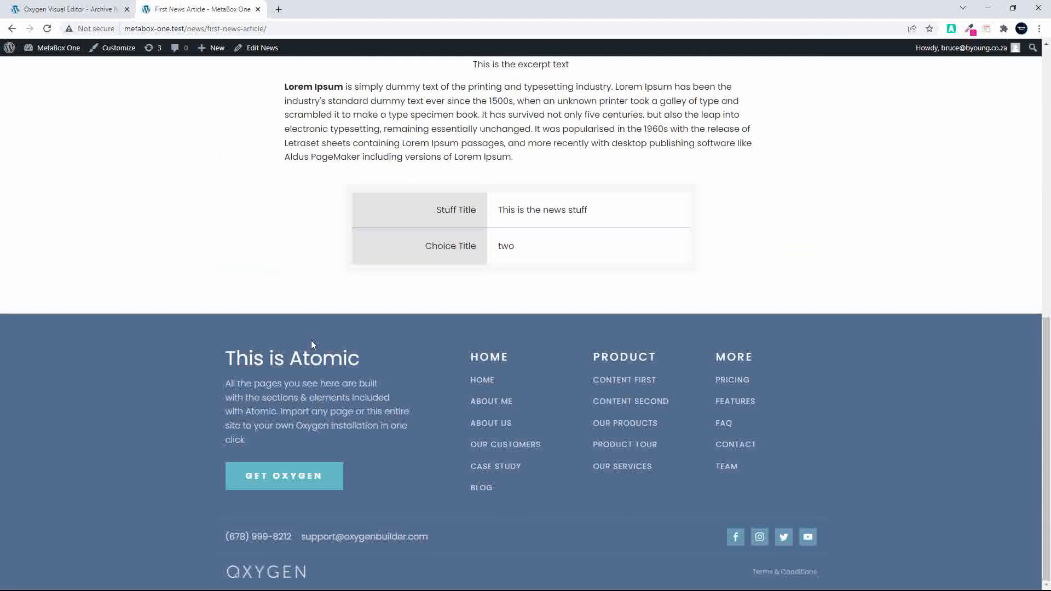
scroll(311, 340, up, 11)
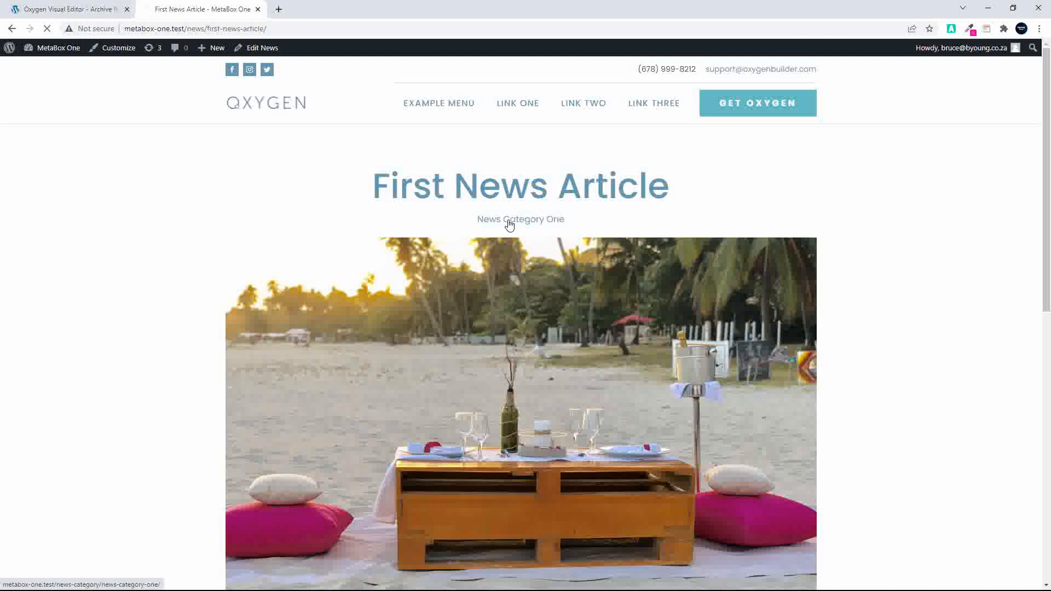
click(509, 221)
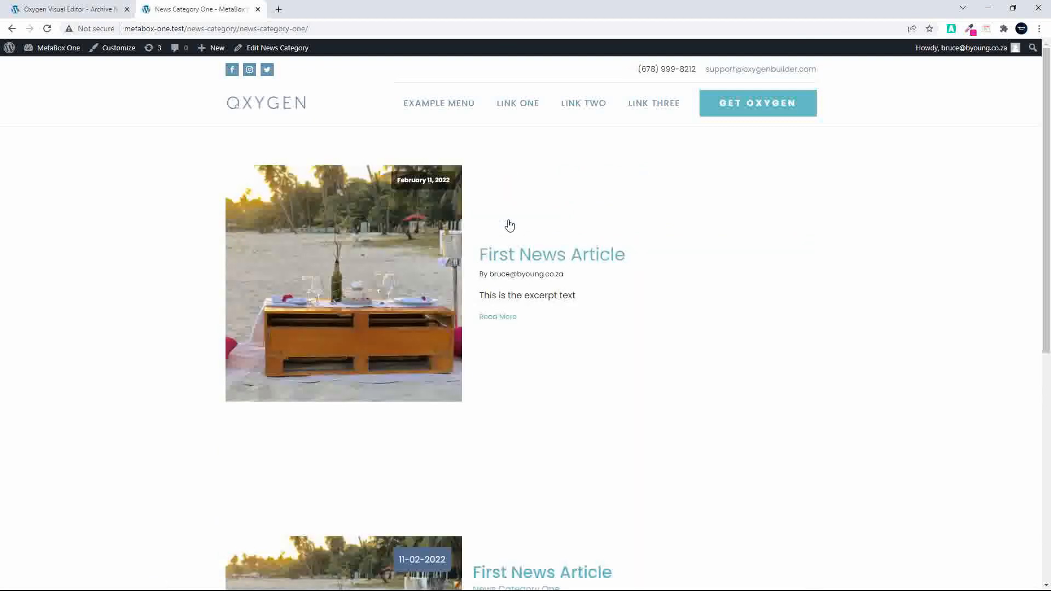
Delete the original upper news listing section from the Archive News template and save it
click(87, 10)
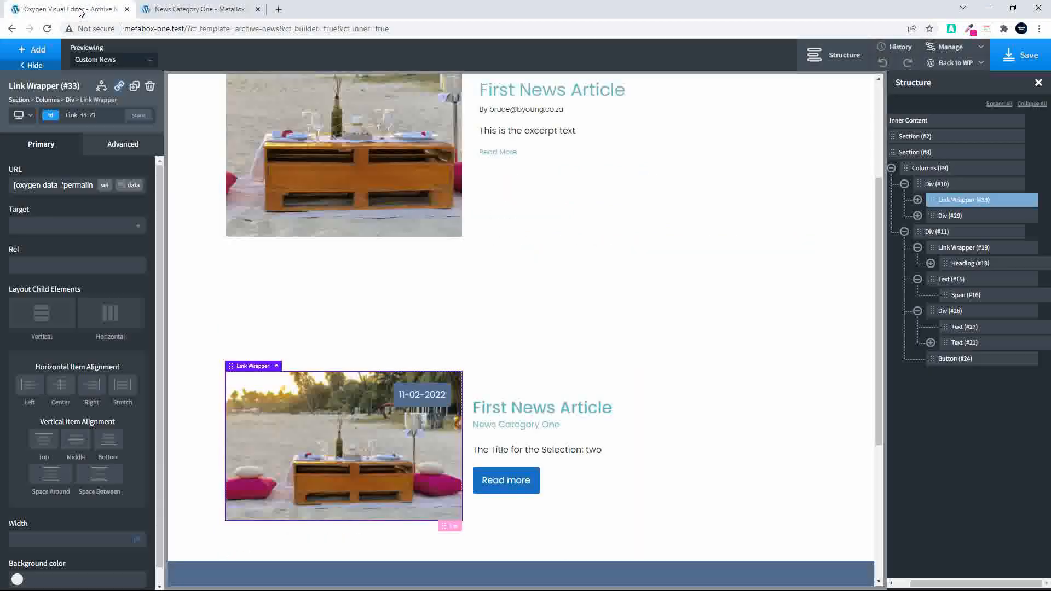
click(852, 266)
click(150, 86)
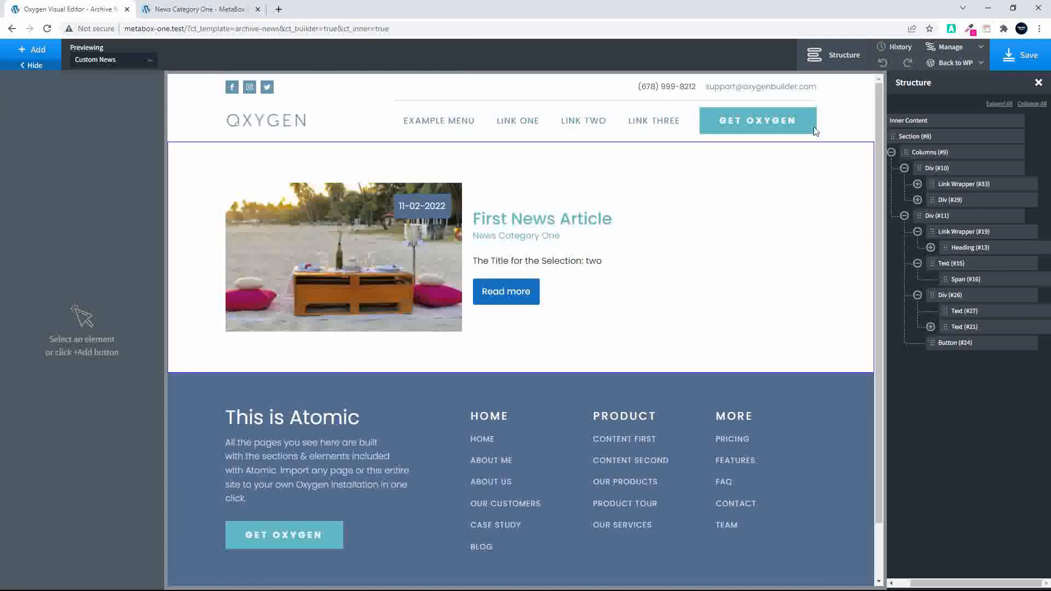
click(1028, 57)
Add a Heading element and move it into the remaining section, above the columns
click(20, 51)
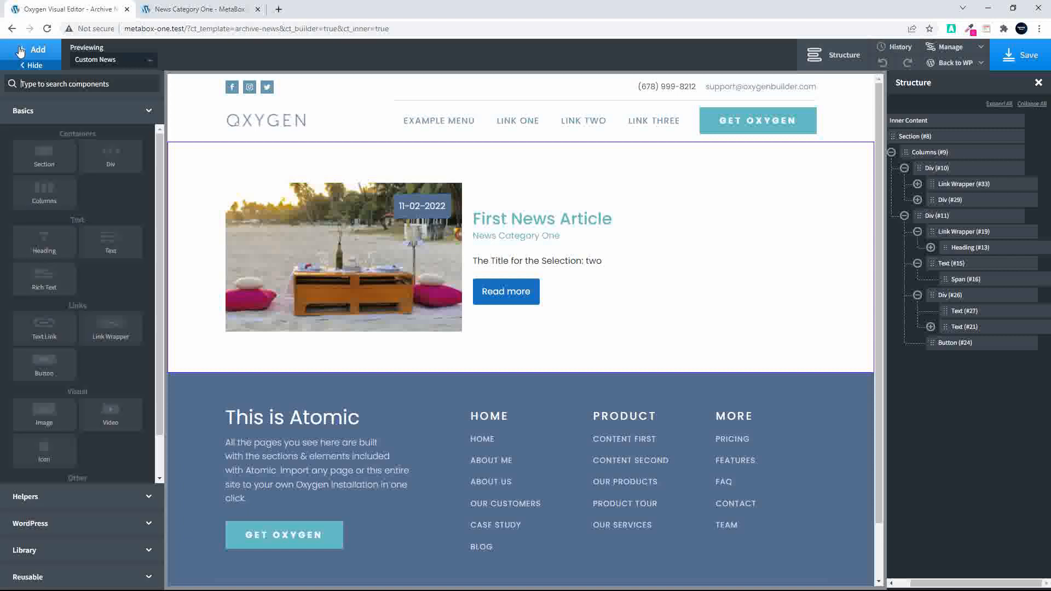
click(48, 251)
drag(896, 359, 930, 150)
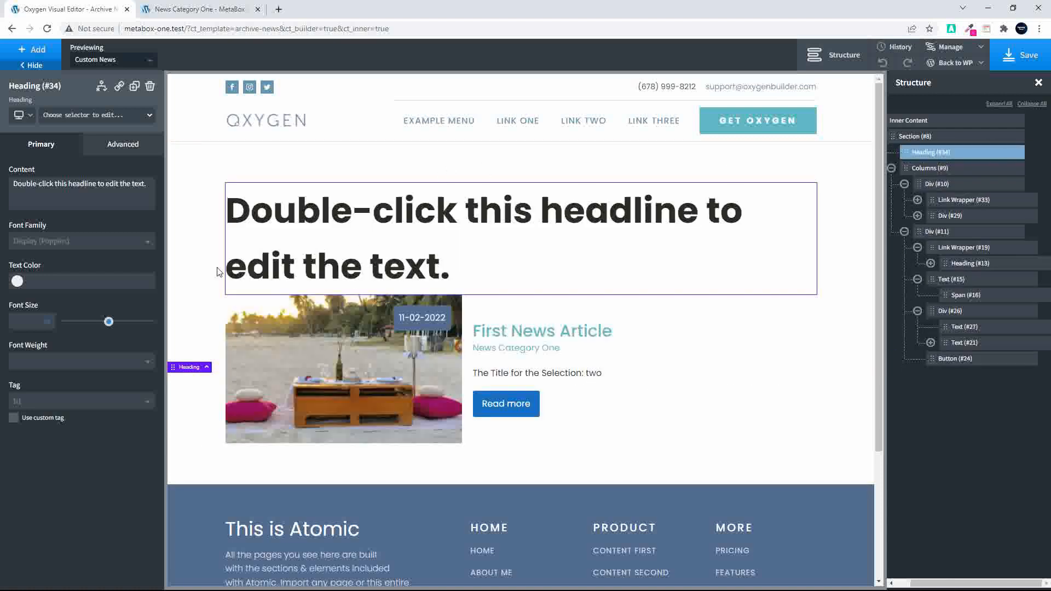
Style the new heading with the atomic Secondary text color, font size 40 and font weight 500
click(18, 281)
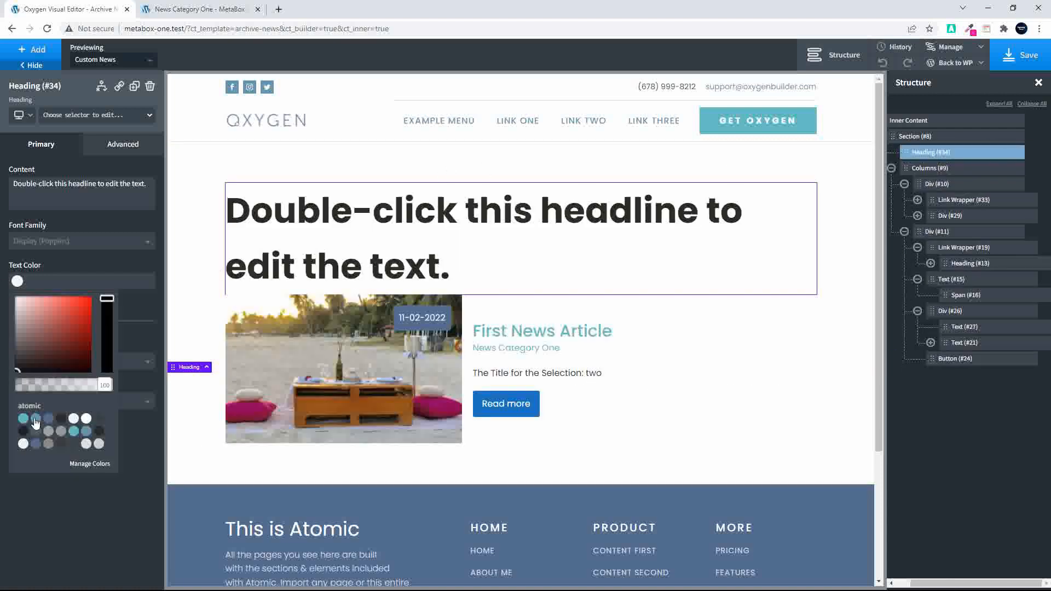
click(35, 419)
click(93, 260)
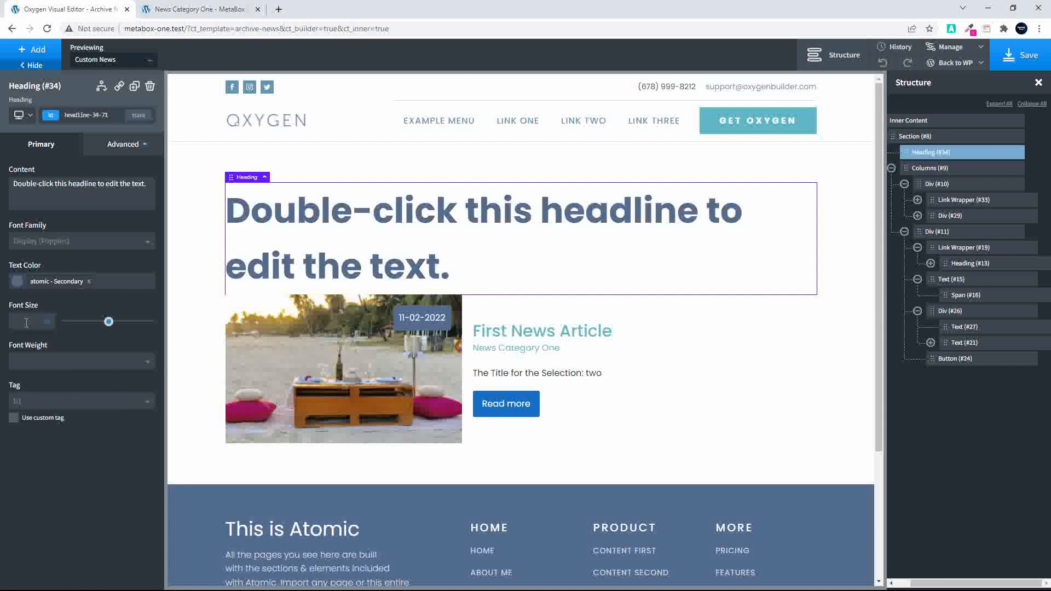
click(27, 322)
text(40)
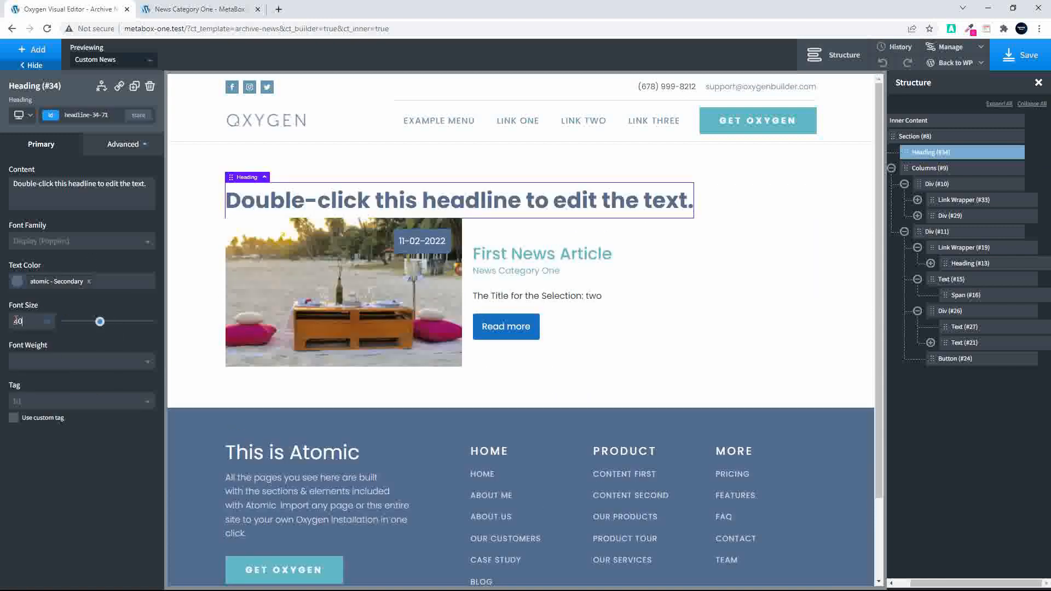
click(27, 362)
click(36, 458)
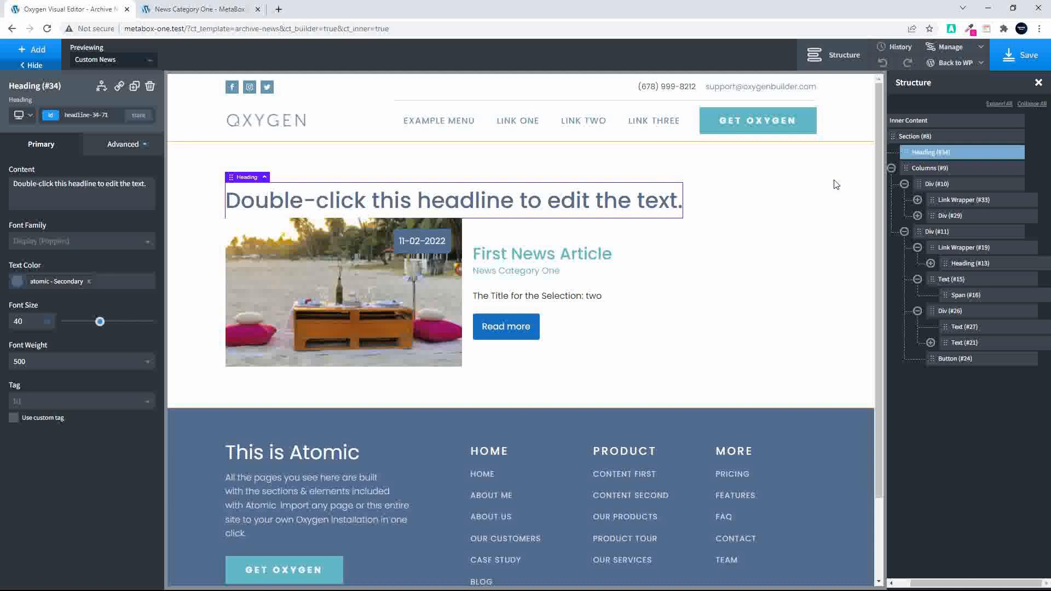
Center the section's child items horizontally and open the section's size and spacing settings
click(932, 136)
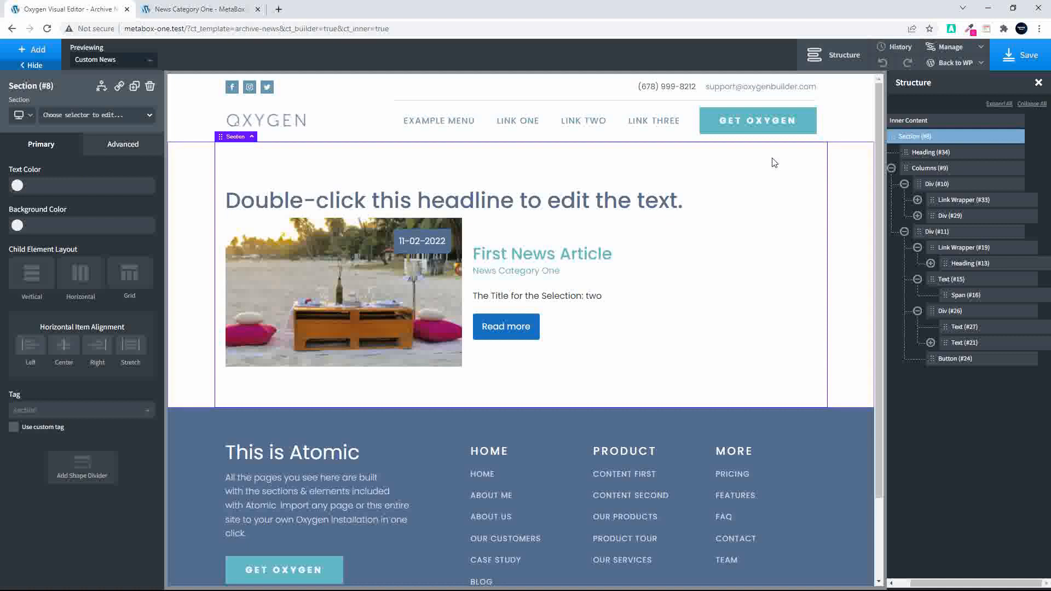
click(63, 346)
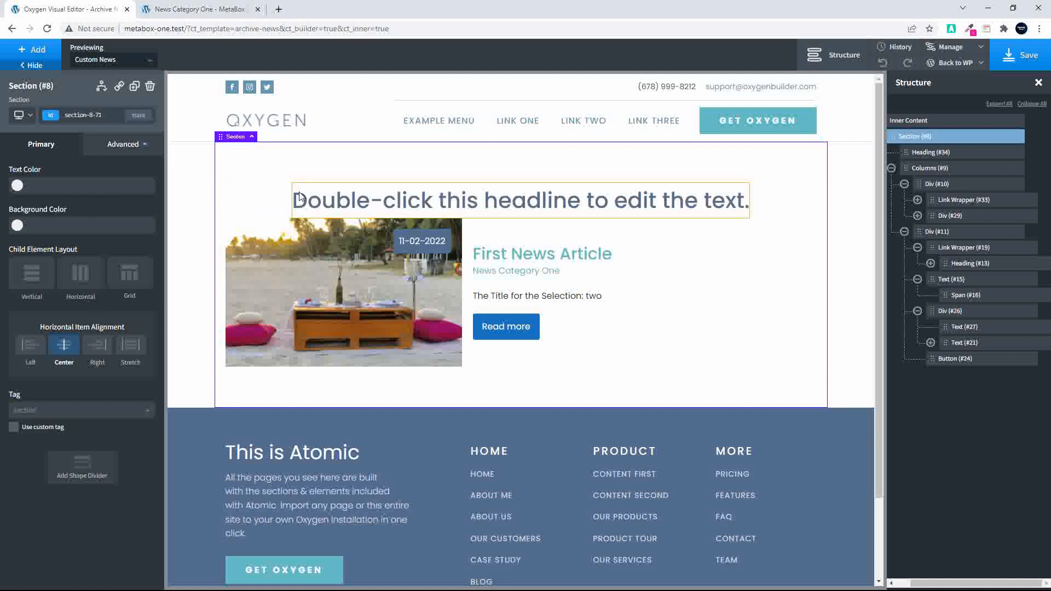
click(104, 149)
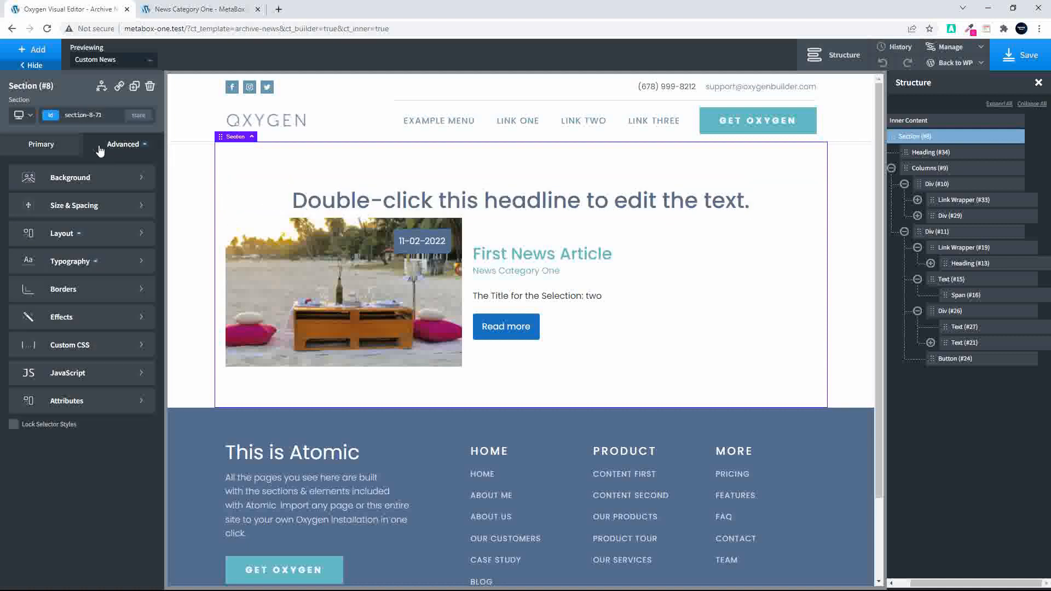
click(74, 212)
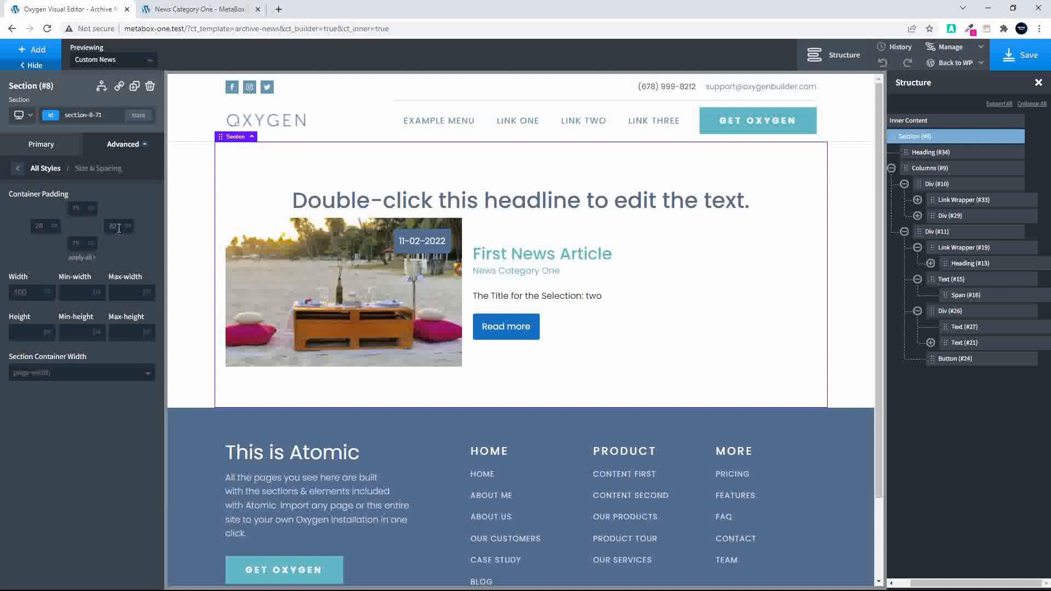
Set the new heading's bottom margin to 20
click(508, 213)
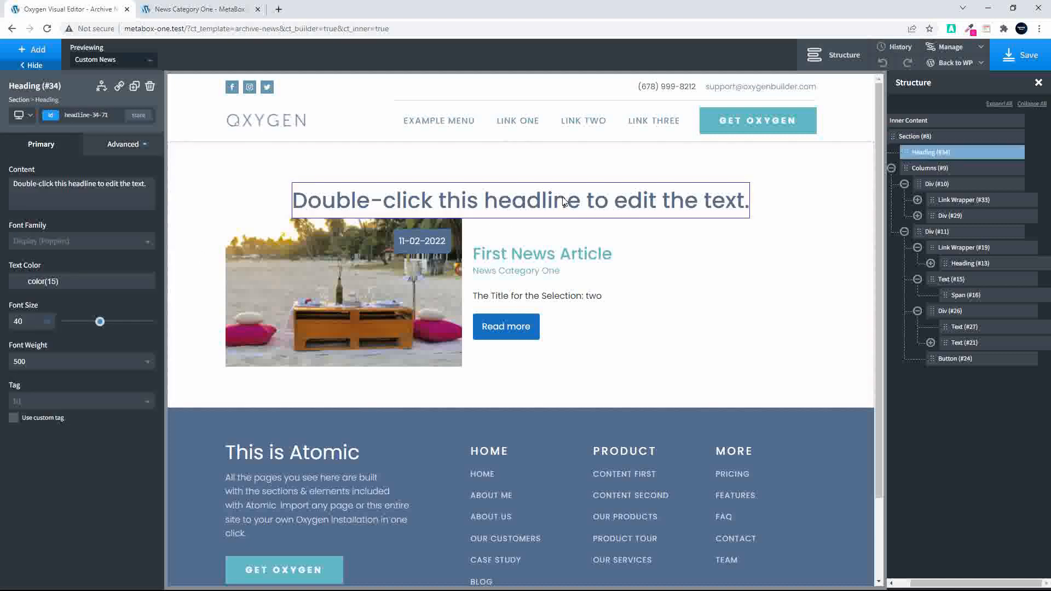
click(111, 147)
click(93, 206)
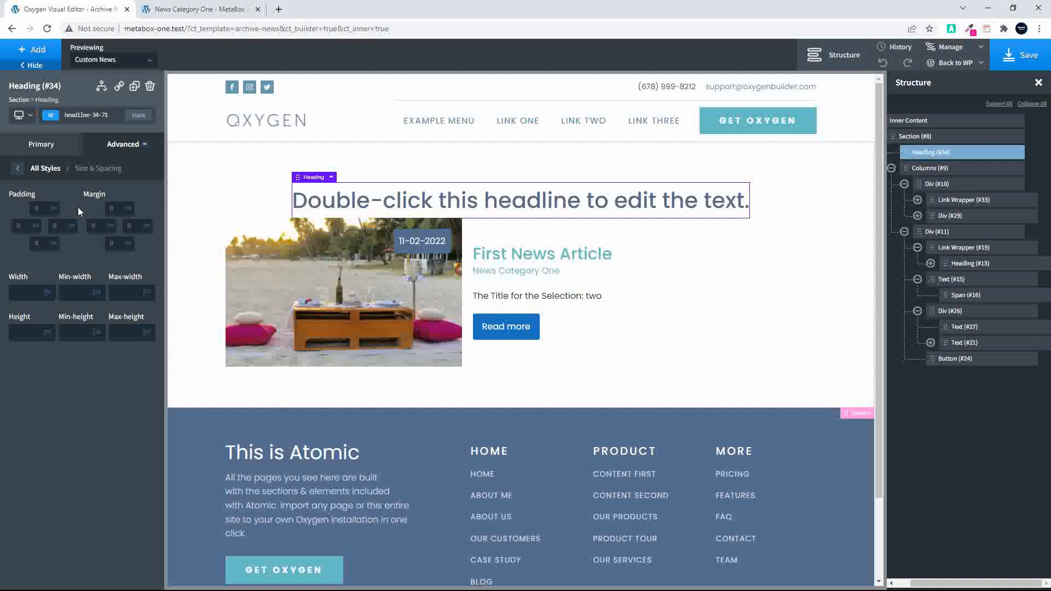
click(112, 243)
text(20)
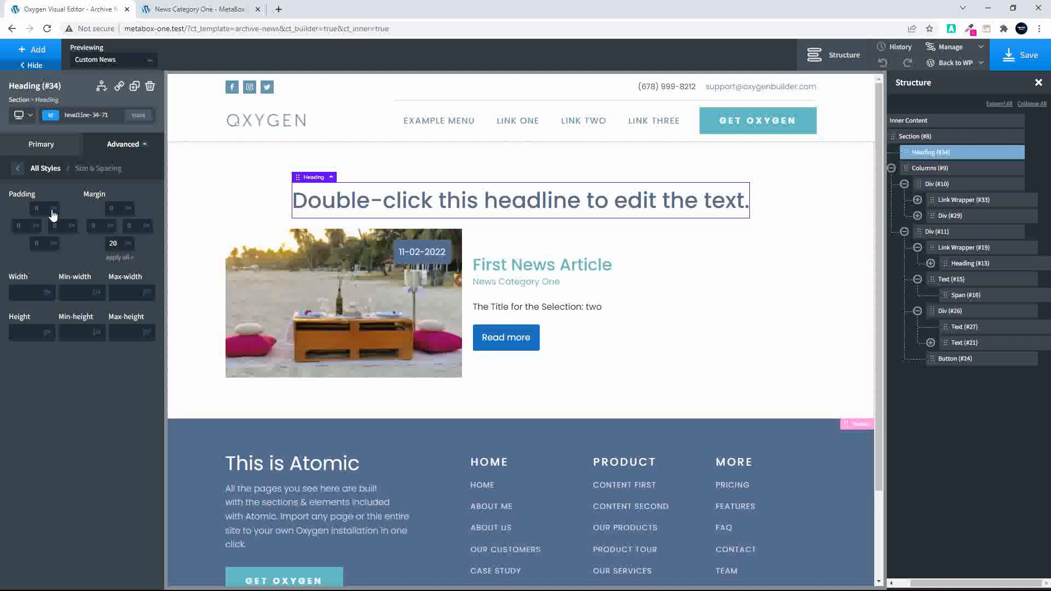
click(17, 168)
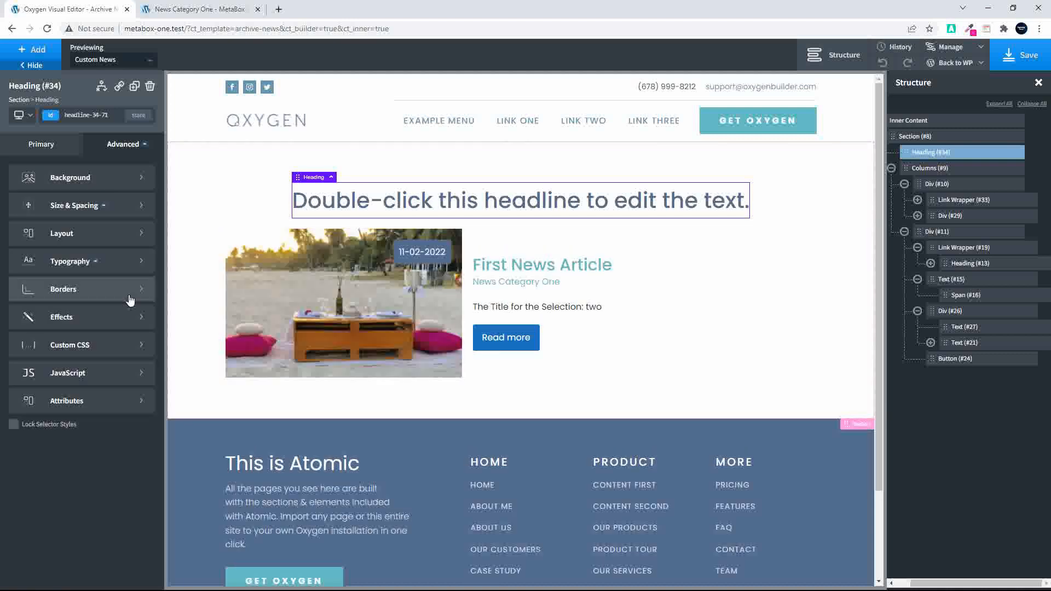
Set the new heading's line height to 1.2 in its typography settings
click(93, 263)
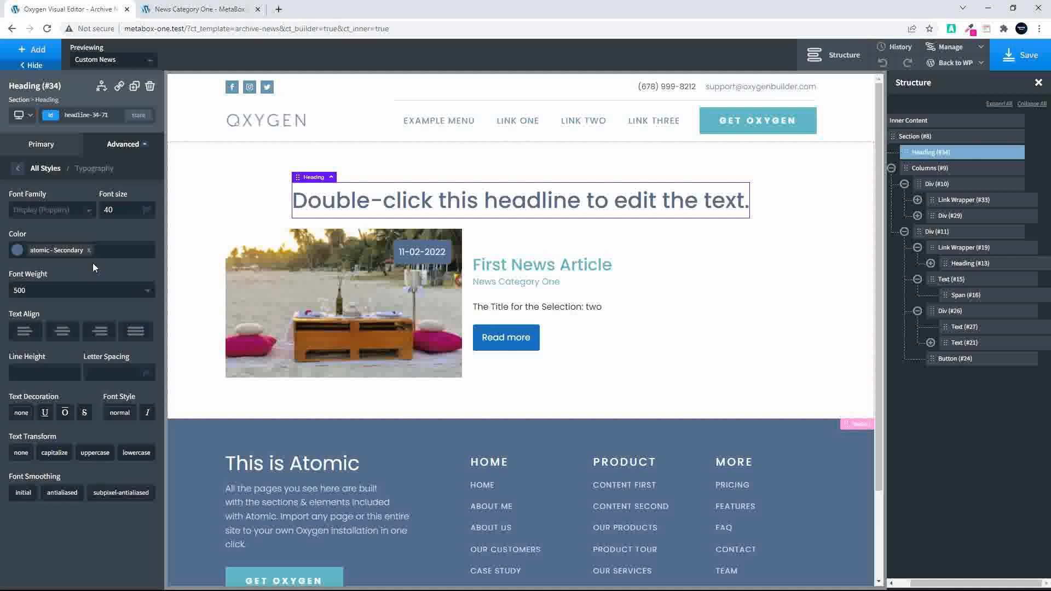
click(27, 373)
text(1.2)
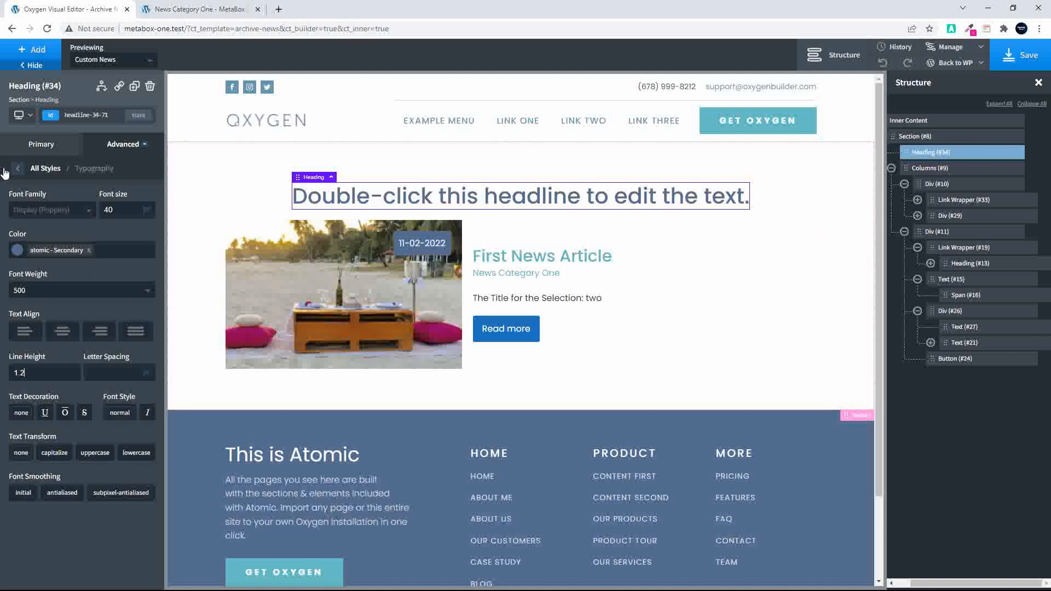
Check the heading and news card layout at less than 480px, and return to the all-devices view
click(26, 116)
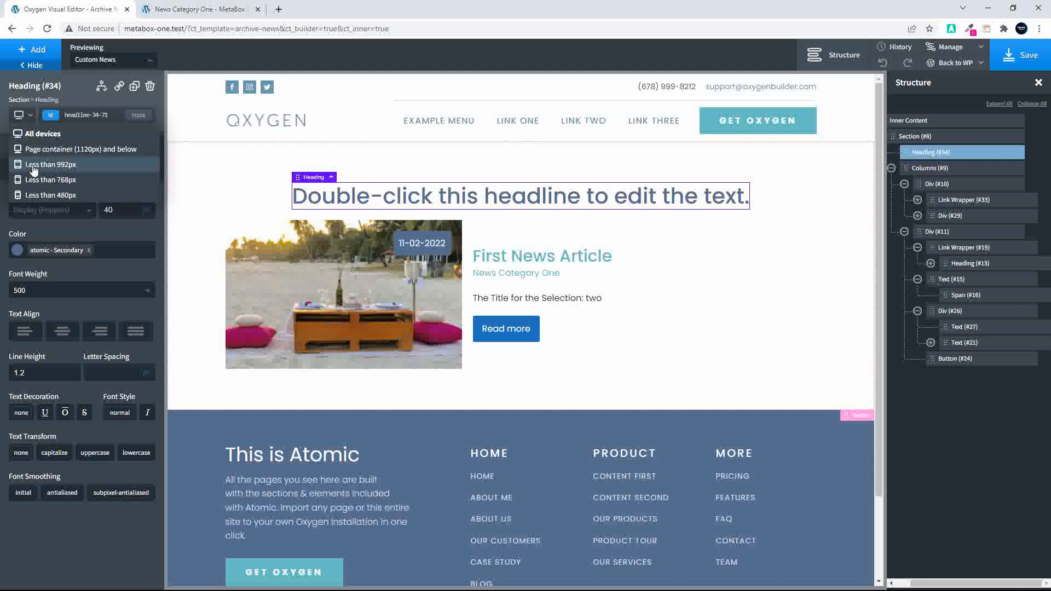
click(33, 195)
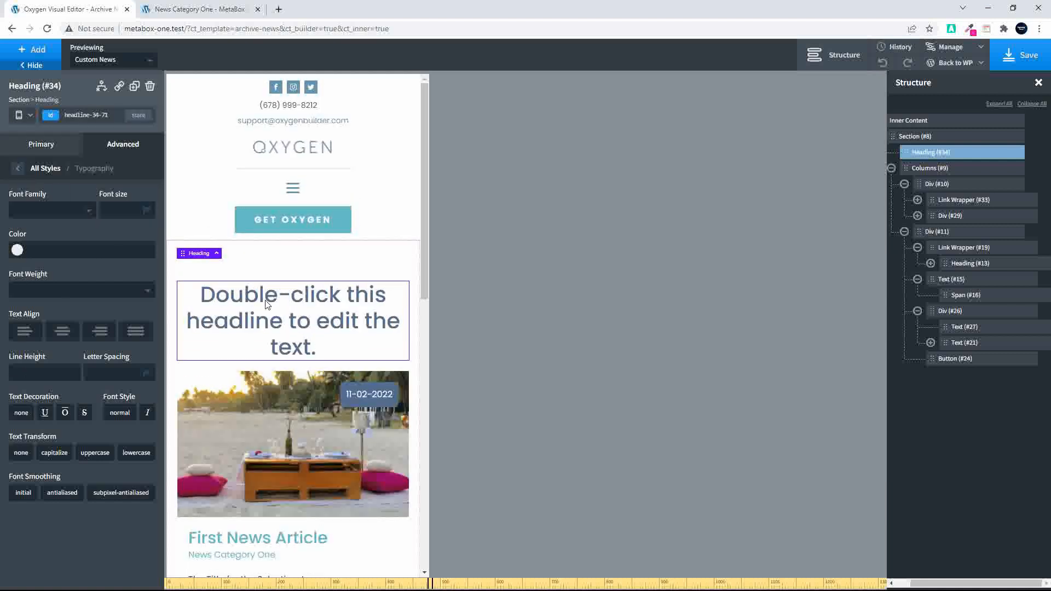
scroll(291, 322, down, 1)
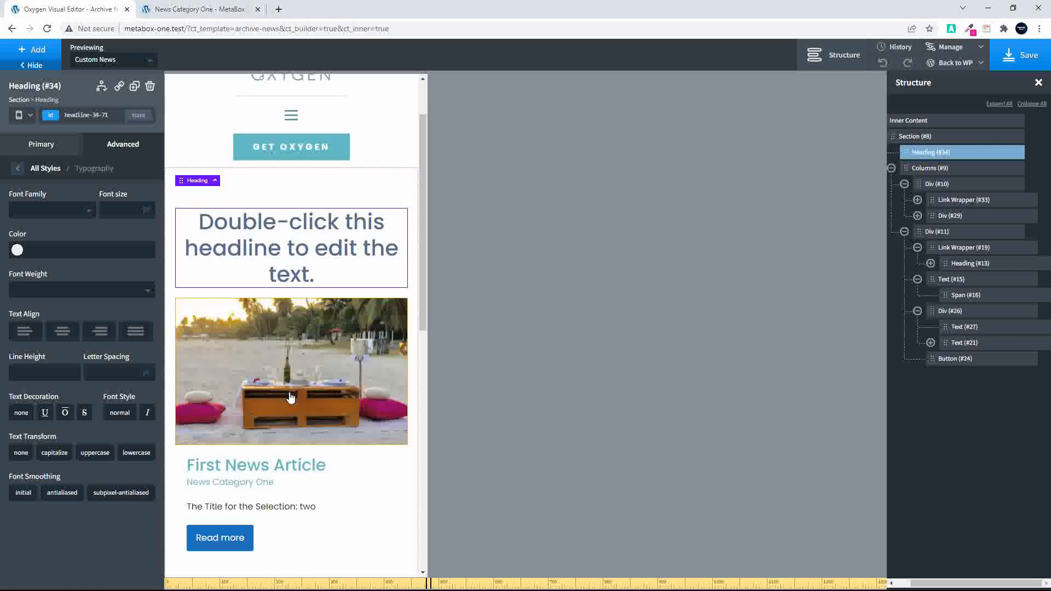
scroll(290, 398, down, 3)
scroll(287, 399, up, 4)
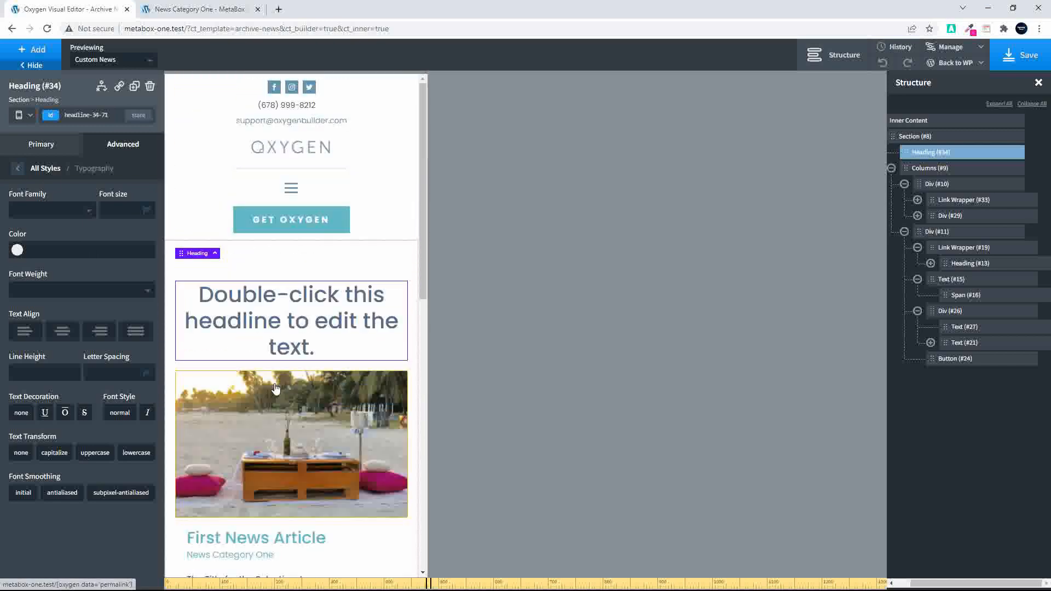
click(16, 169)
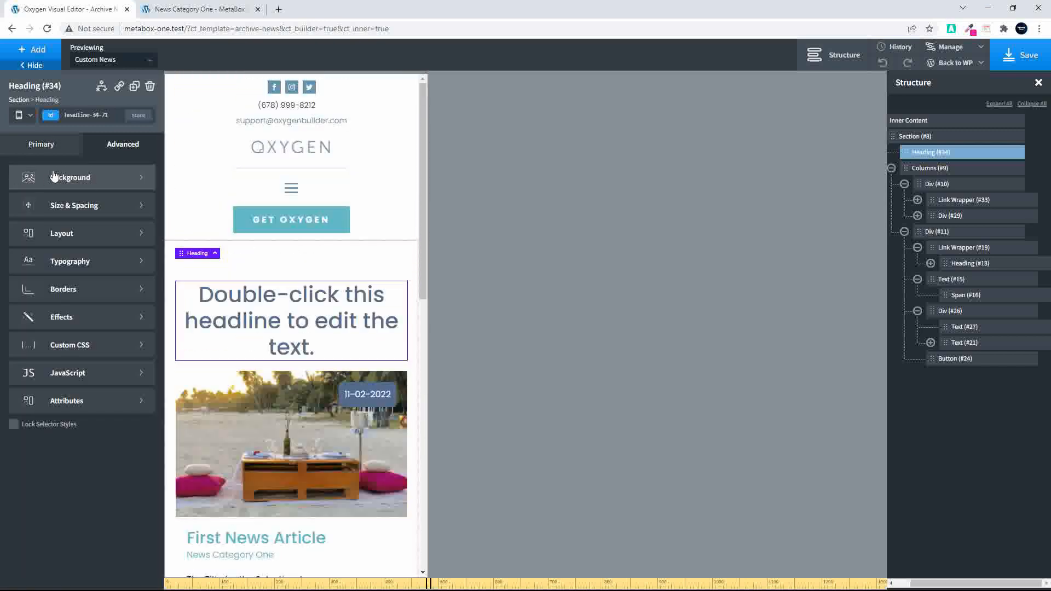
click(29, 115)
click(38, 133)
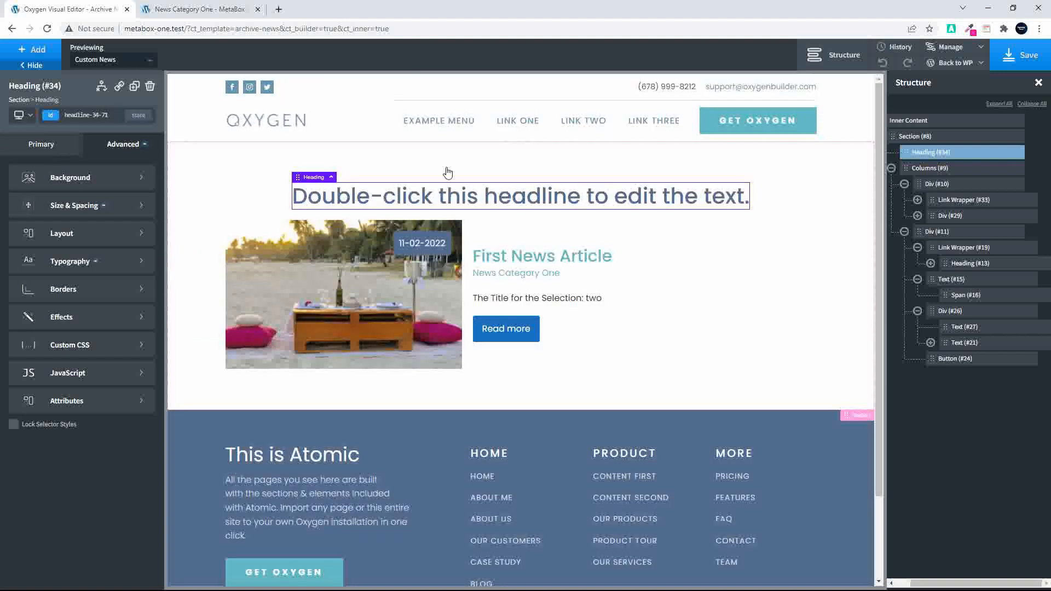
Replace the heading's placeholder text with the dynamic Archive Title
double_click(467, 198)
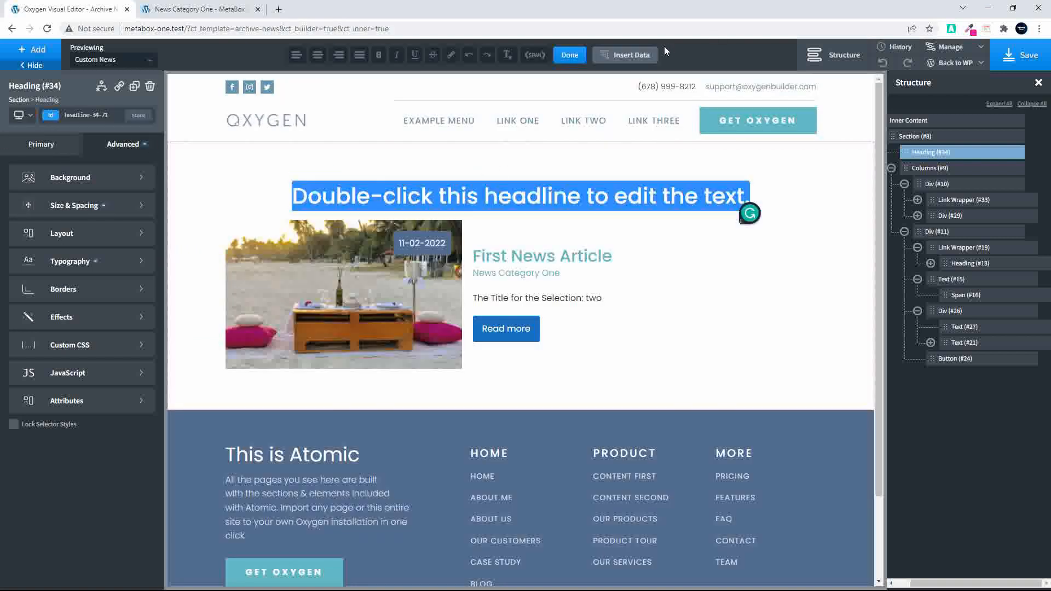
click(628, 54)
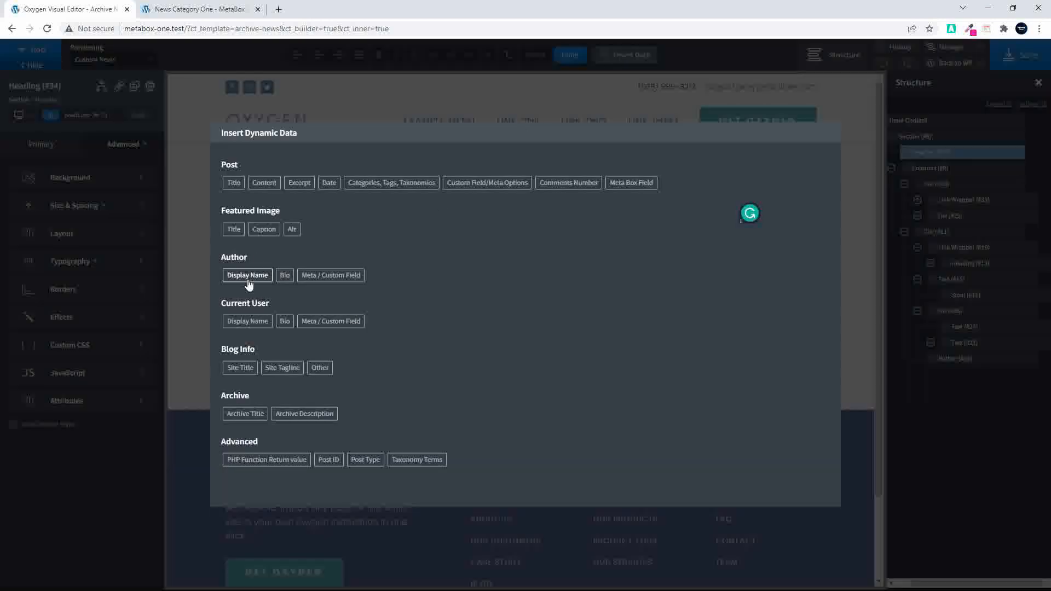
click(245, 414)
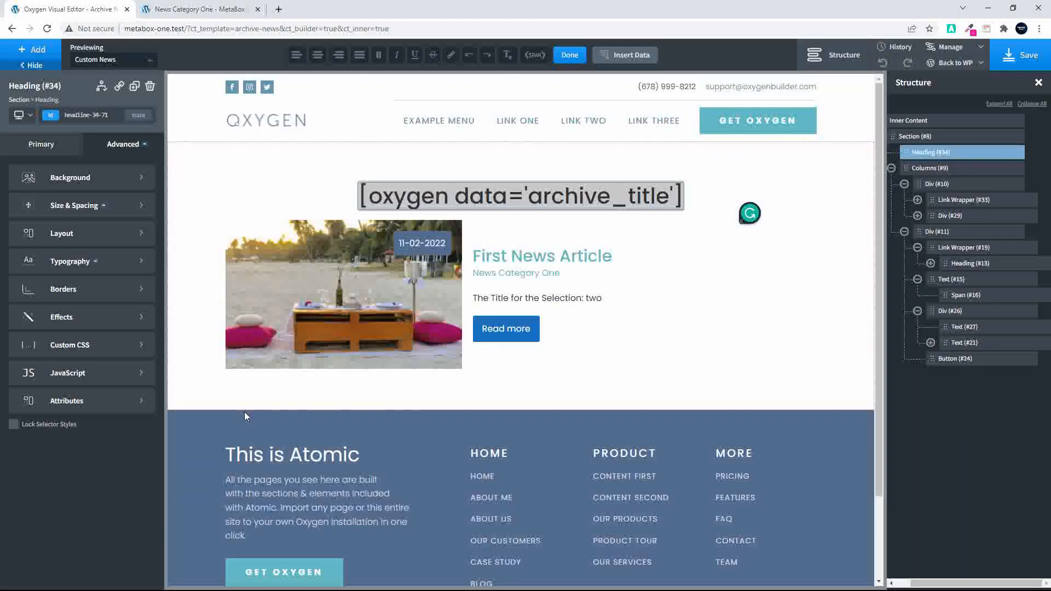
click(644, 258)
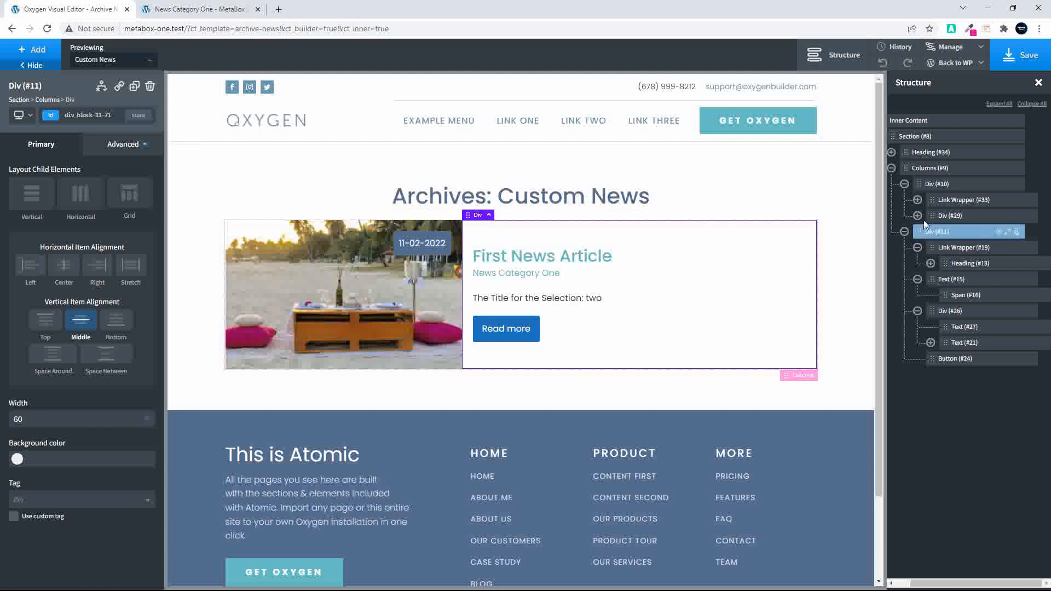
Set the bottom margin of the Columns element to 20
click(920, 166)
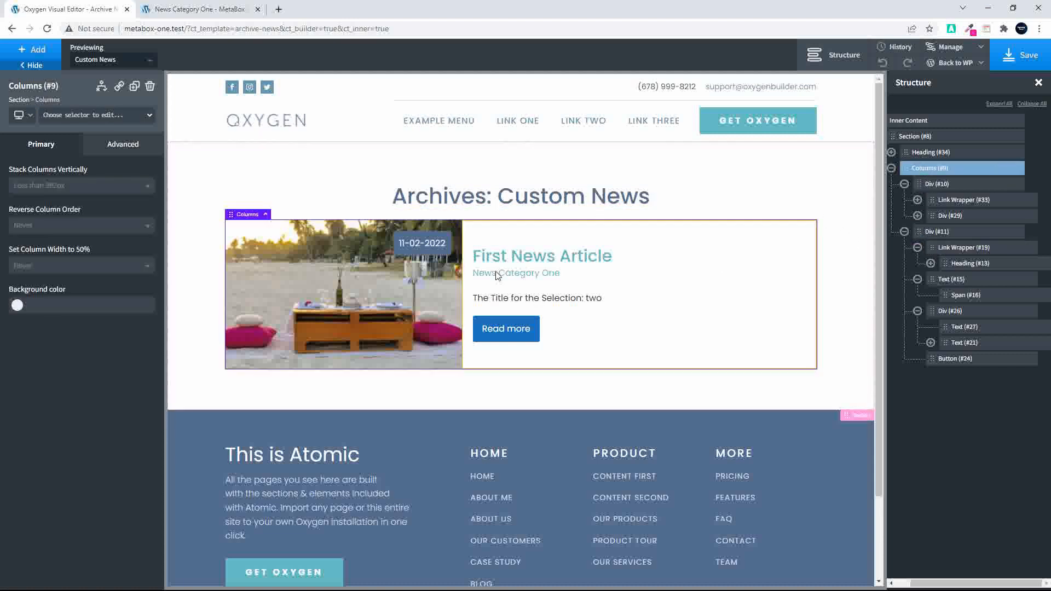
click(118, 155)
click(116, 204)
click(115, 244)
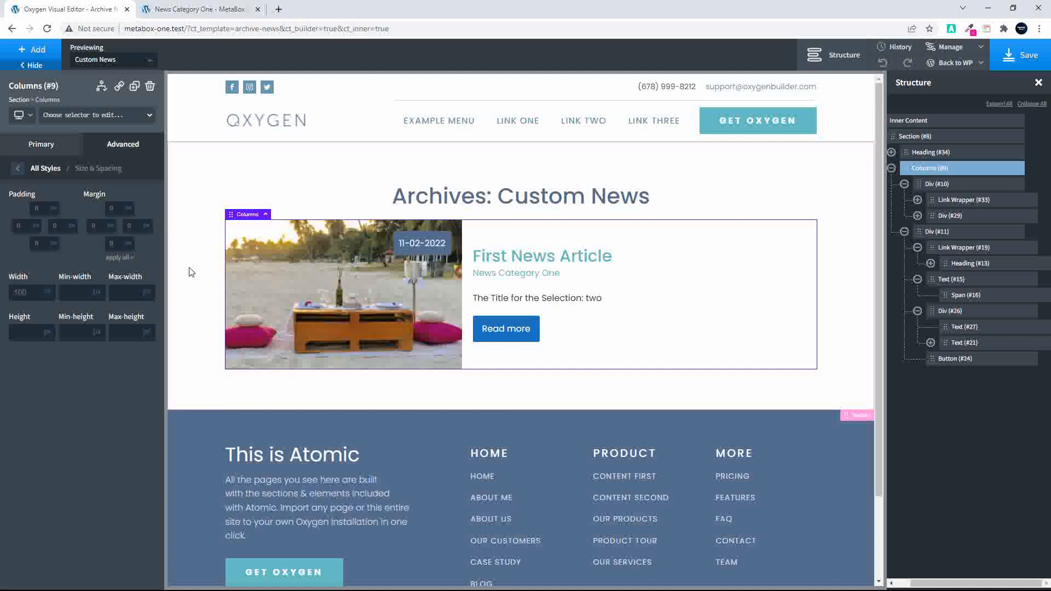
text(20)
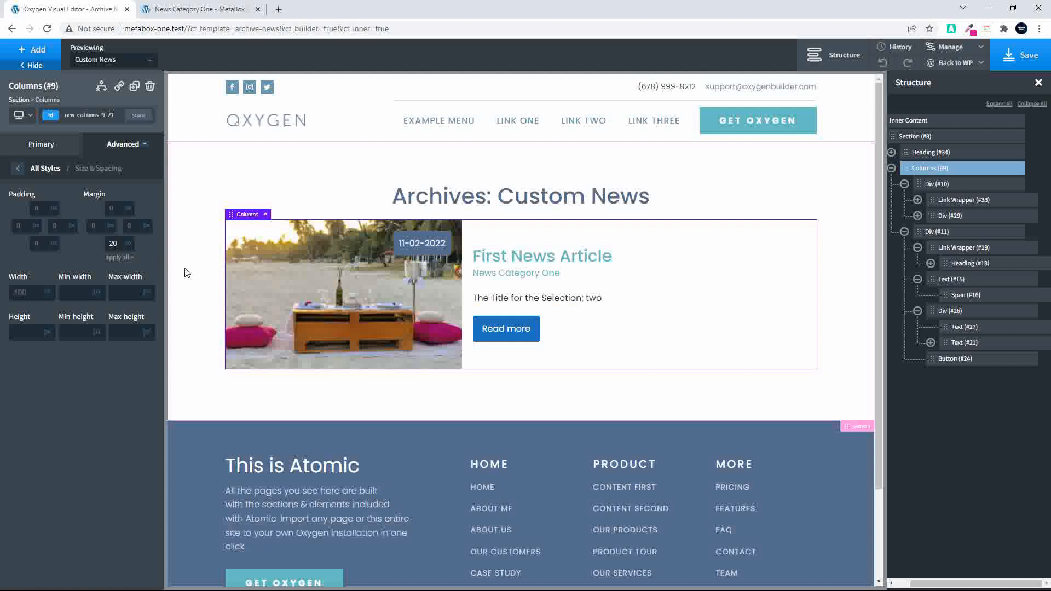
Give the Columns element a box shadow color of rgba(0,0,0,0.21)
click(17, 170)
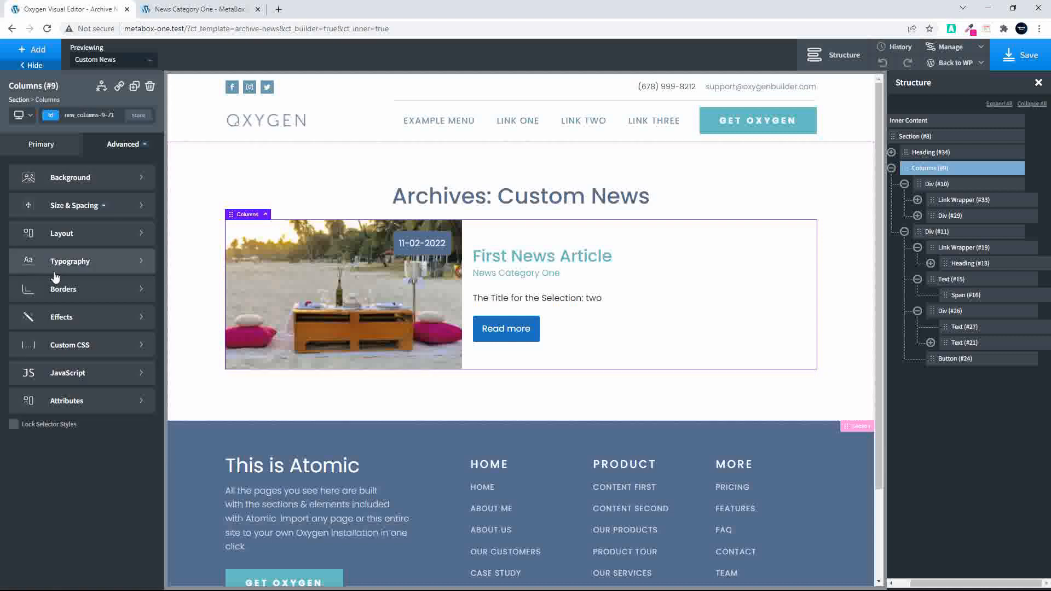
click(66, 316)
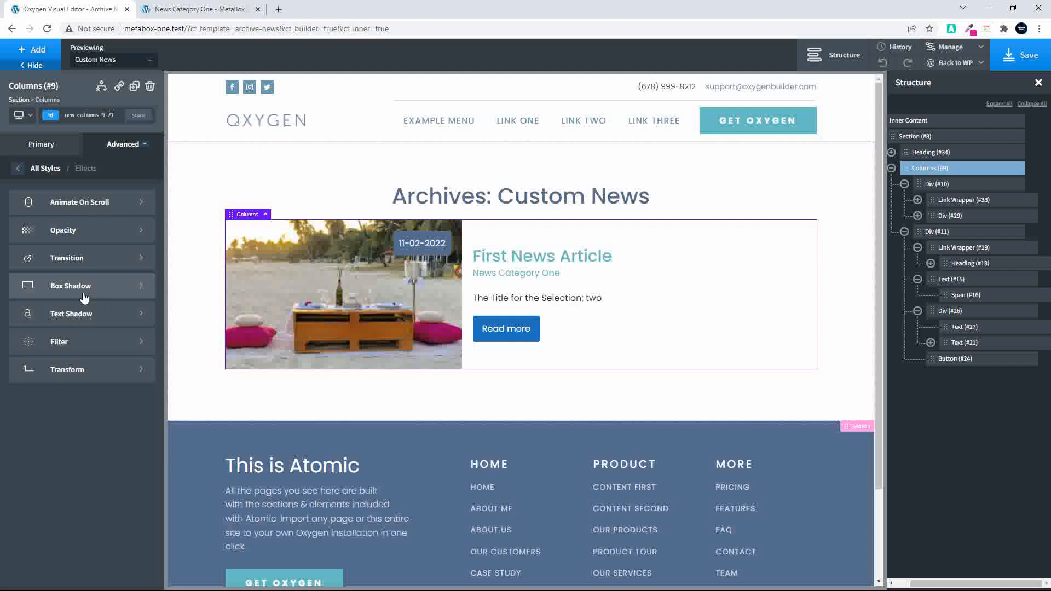
click(53, 293)
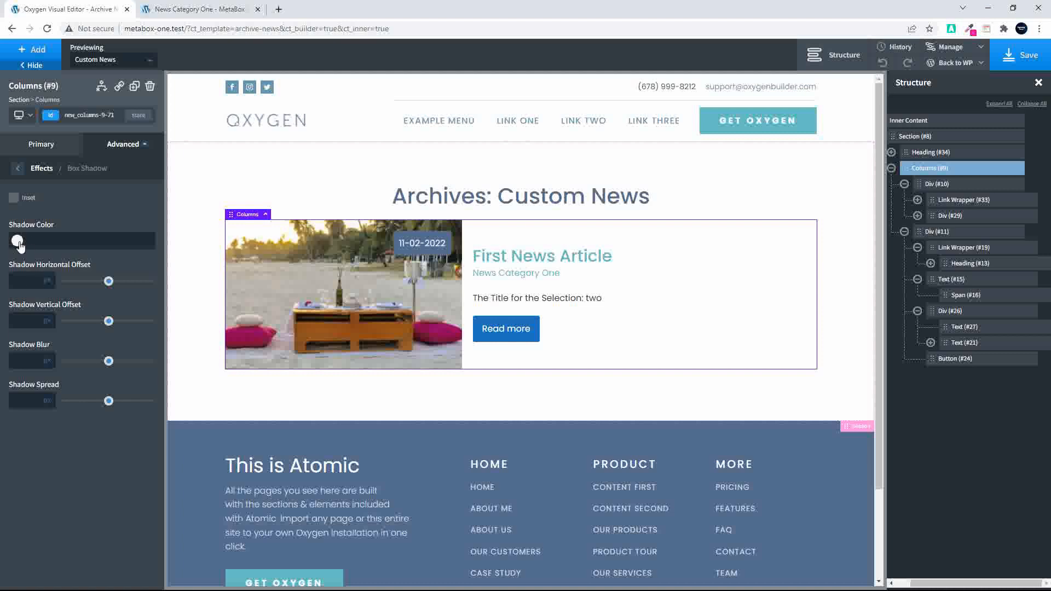
click(17, 240)
drag(104, 343, 28, 343)
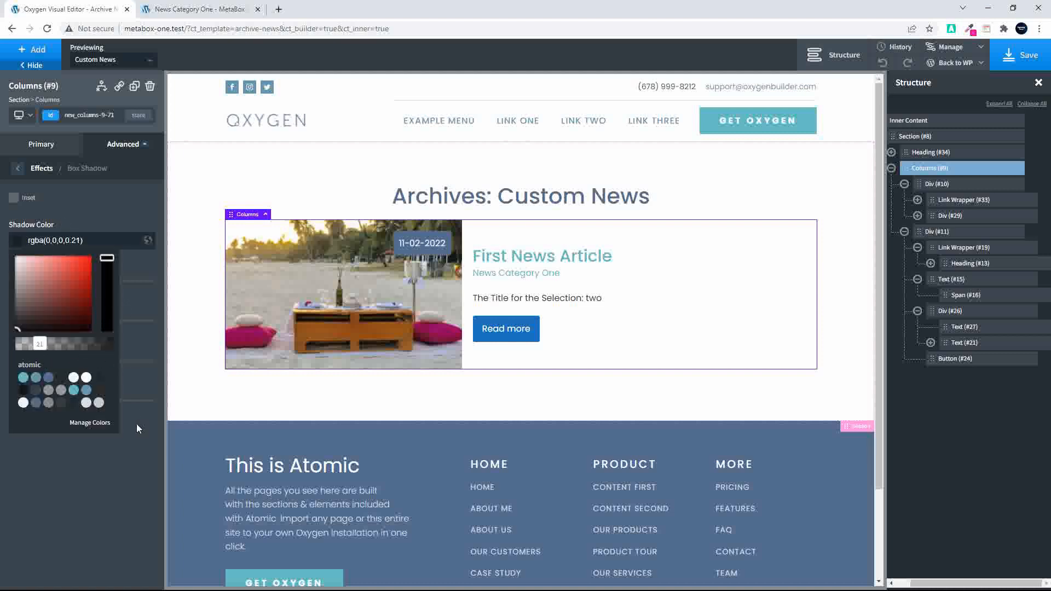
click(127, 449)
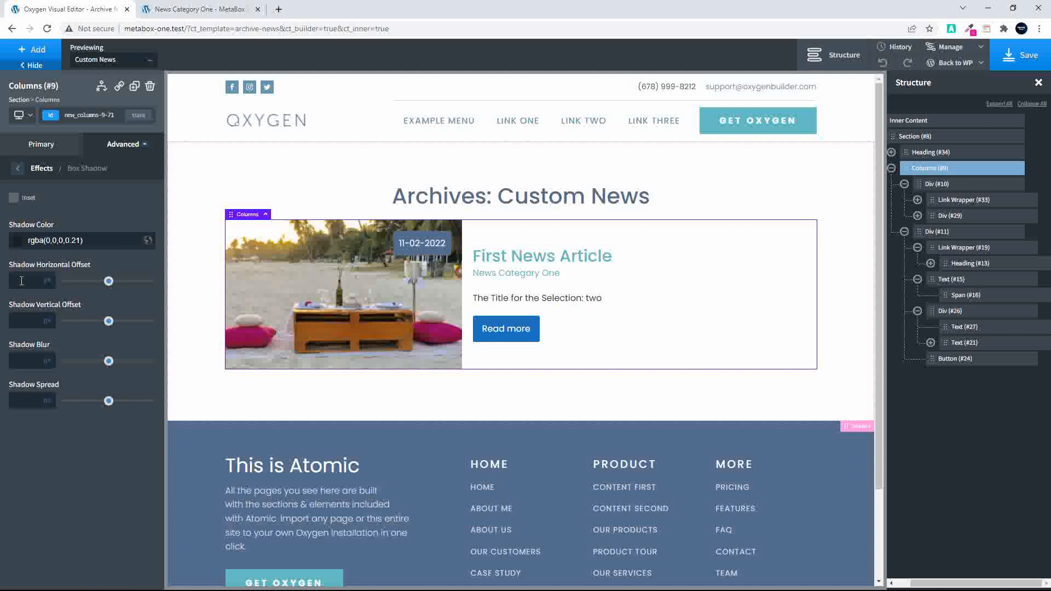
Set the box shadow's horizontal offset to 0, vertical offset to 5 and blur to 5
text(0)
click(24, 321)
text(5)
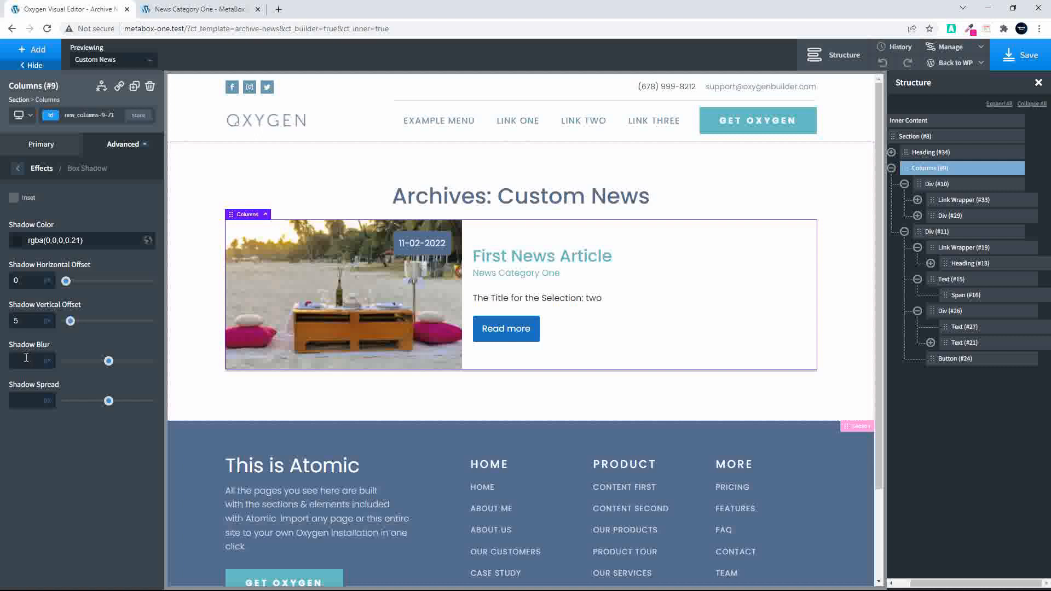
text(5)
click(196, 393)
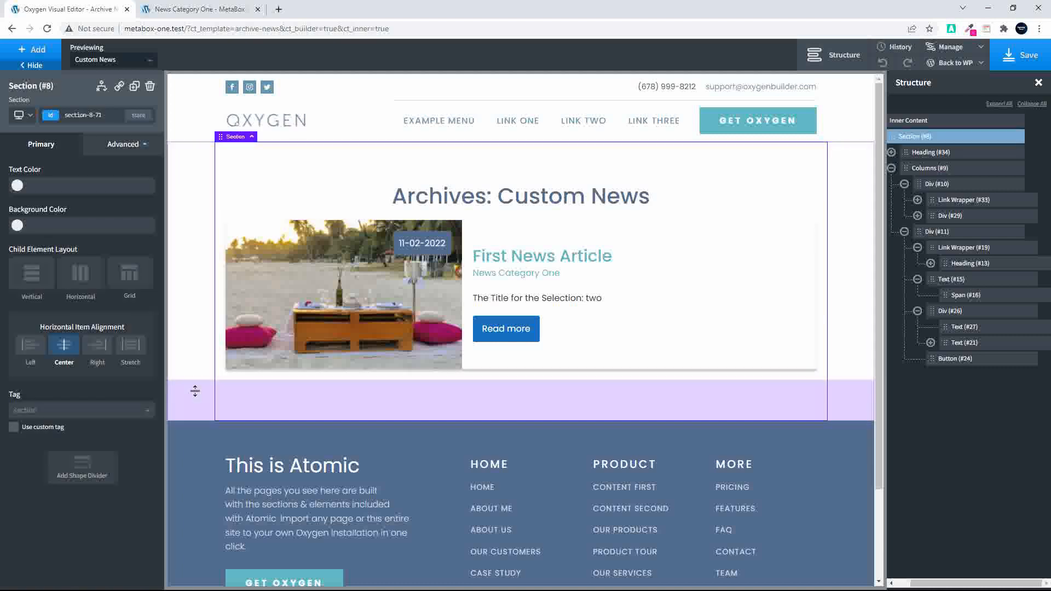
Reduce the vertical offset of the Columns element's box shadow to 3
click(929, 167)
click(121, 144)
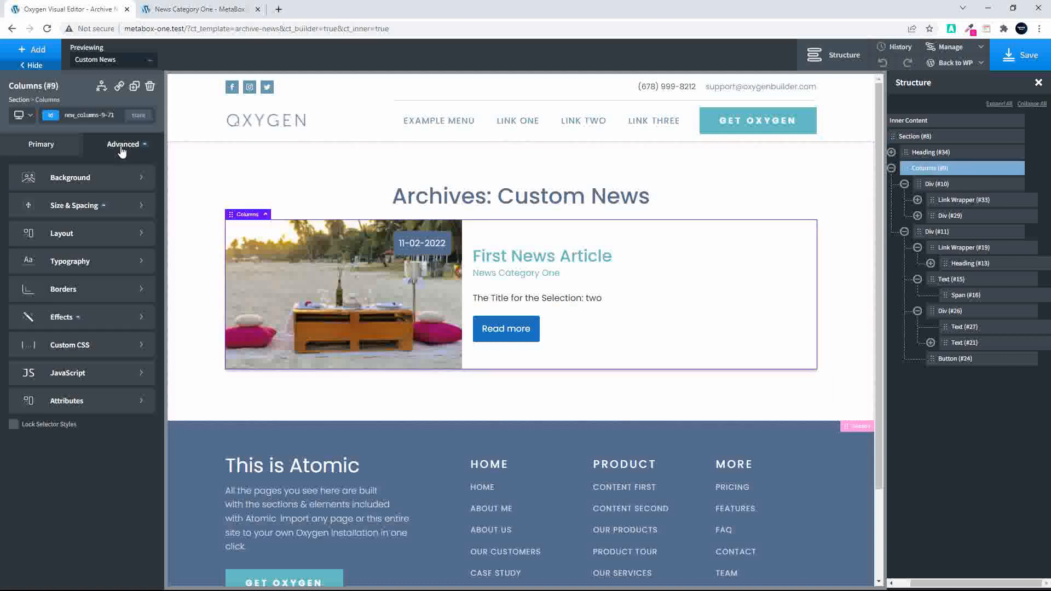
click(77, 318)
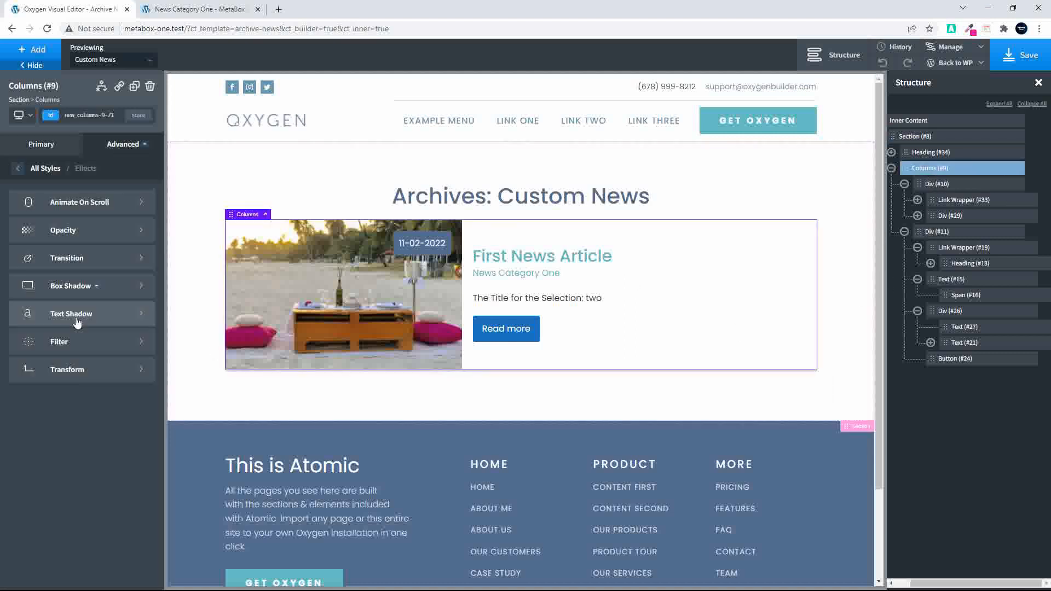
click(71, 285)
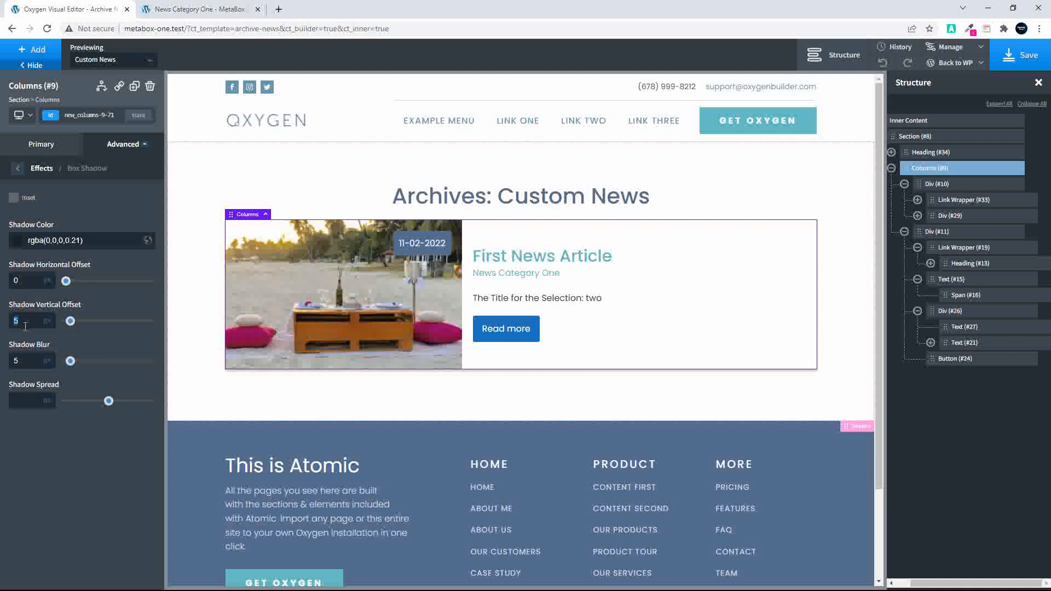
text(3)
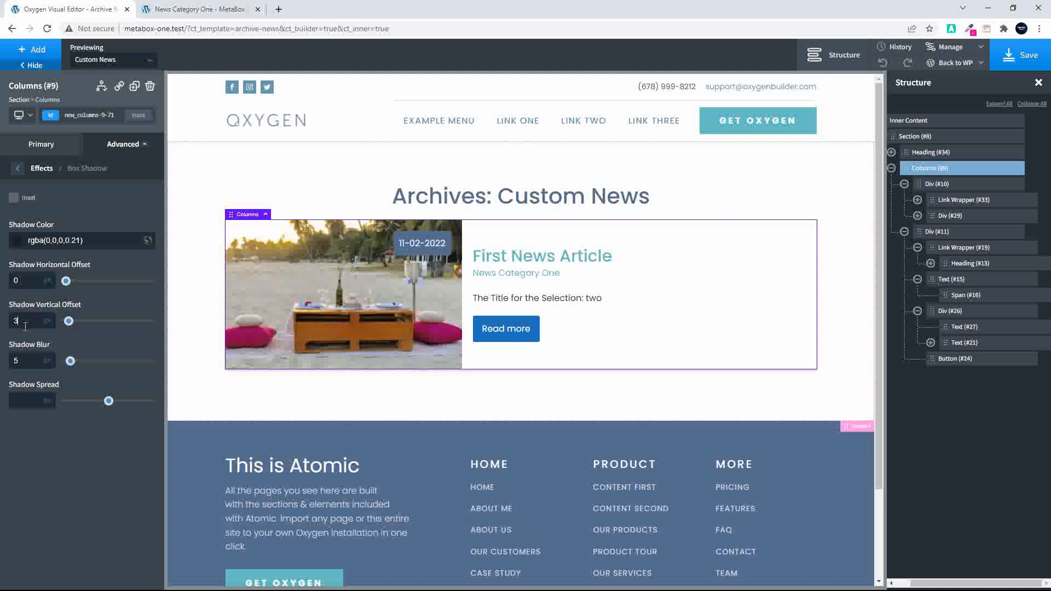
click(196, 367)
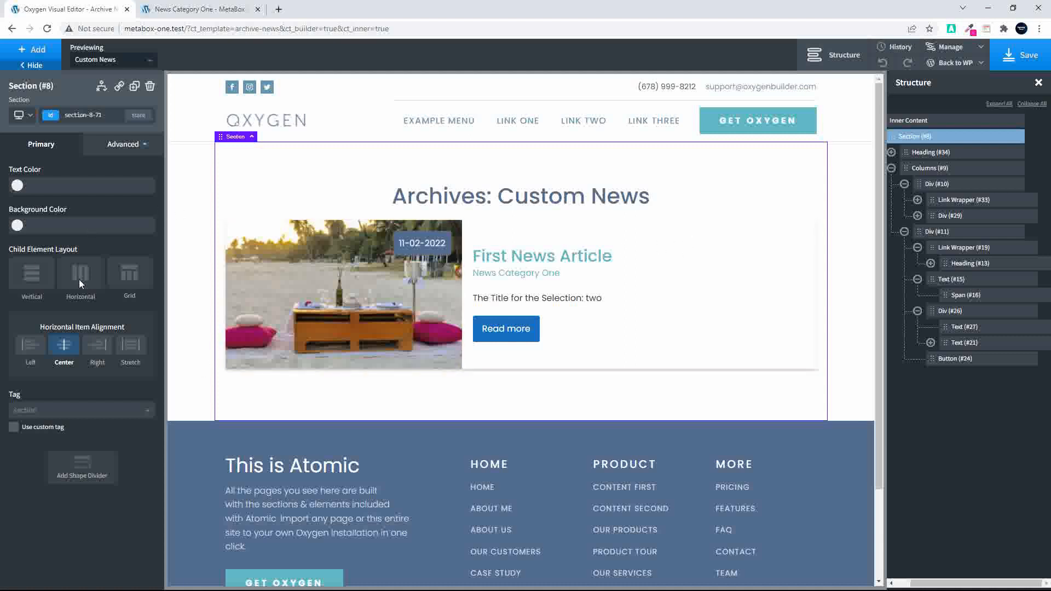
Darken the Columns element's box shadow by raising its color opacity to rgba(0,0,0,0.32)
click(921, 167)
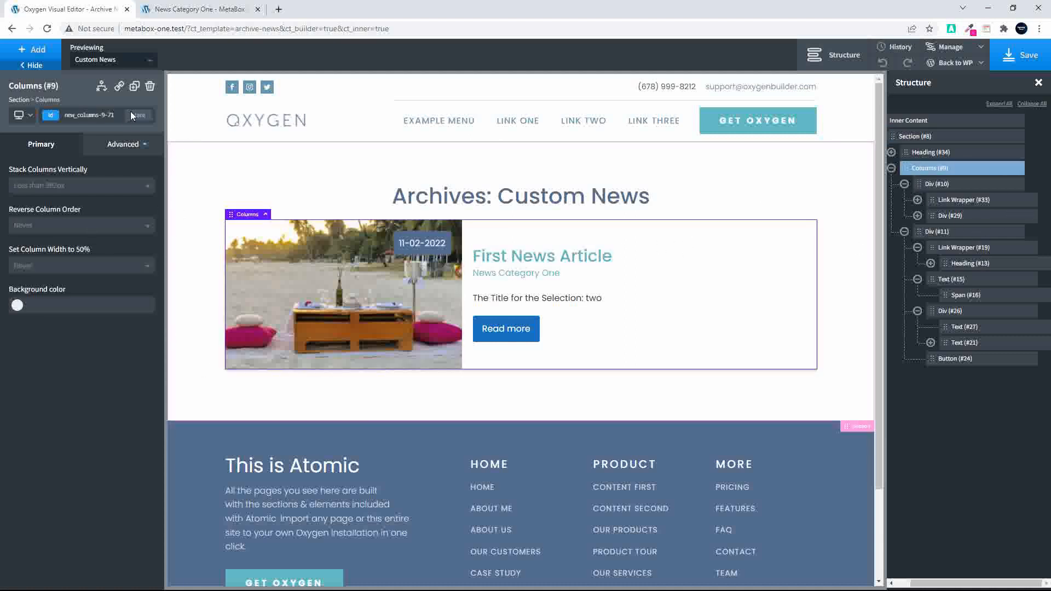
click(120, 144)
click(64, 316)
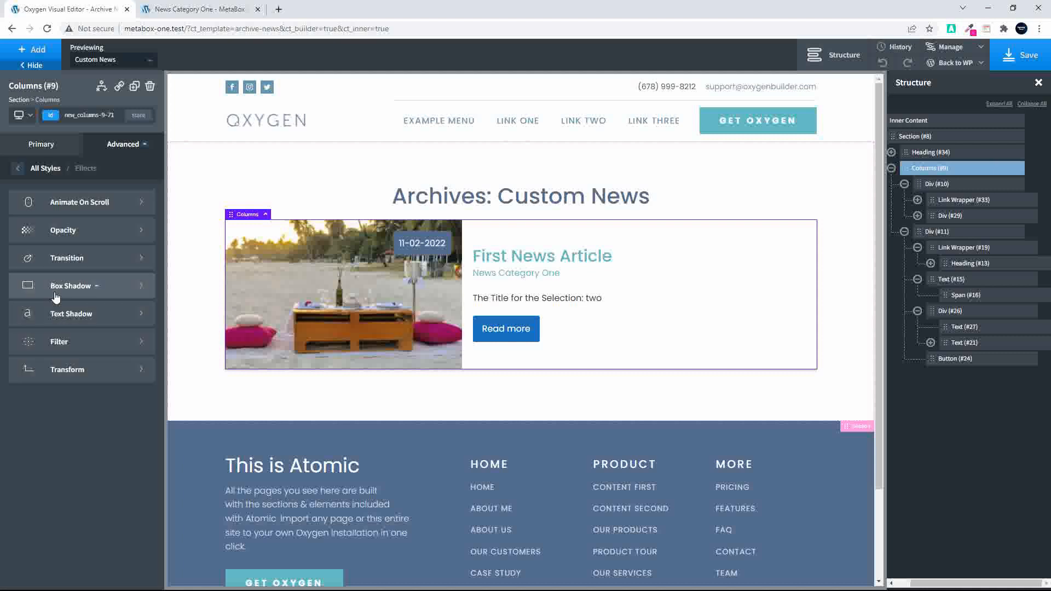
click(60, 286)
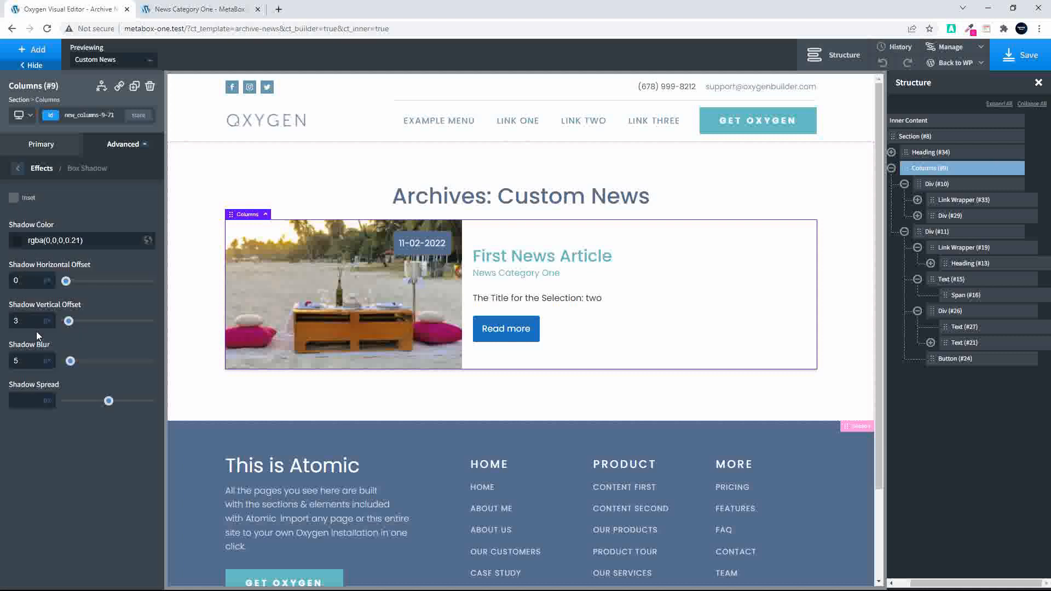
click(18, 241)
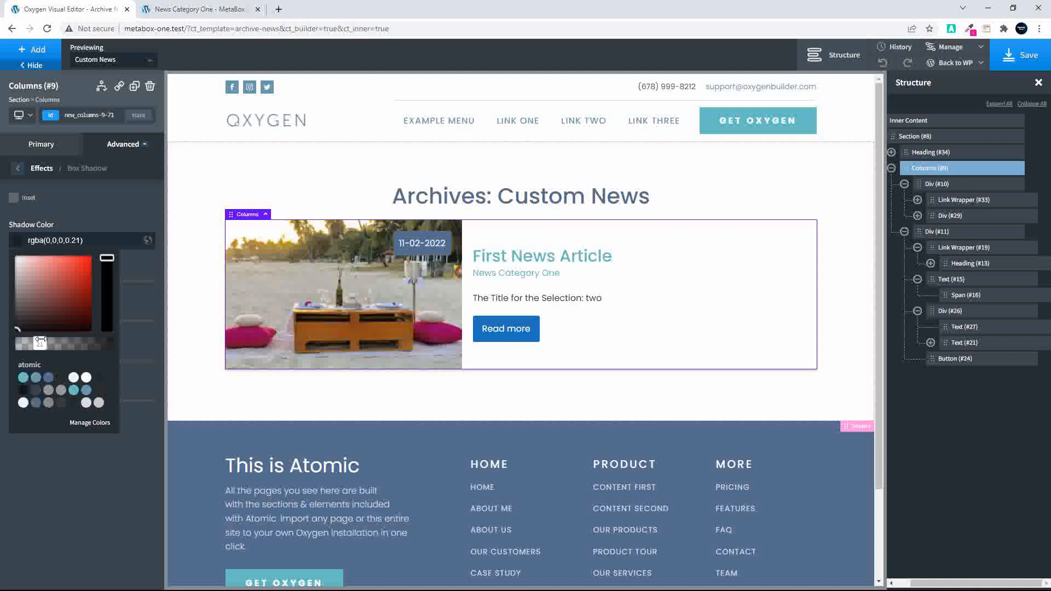
drag(41, 343, 49, 348)
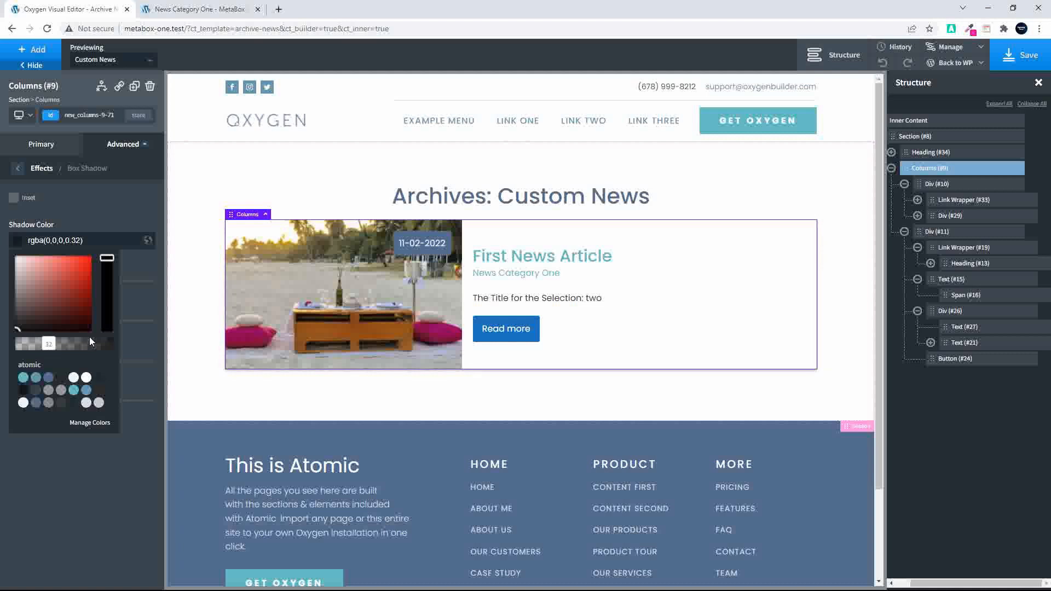
click(188, 277)
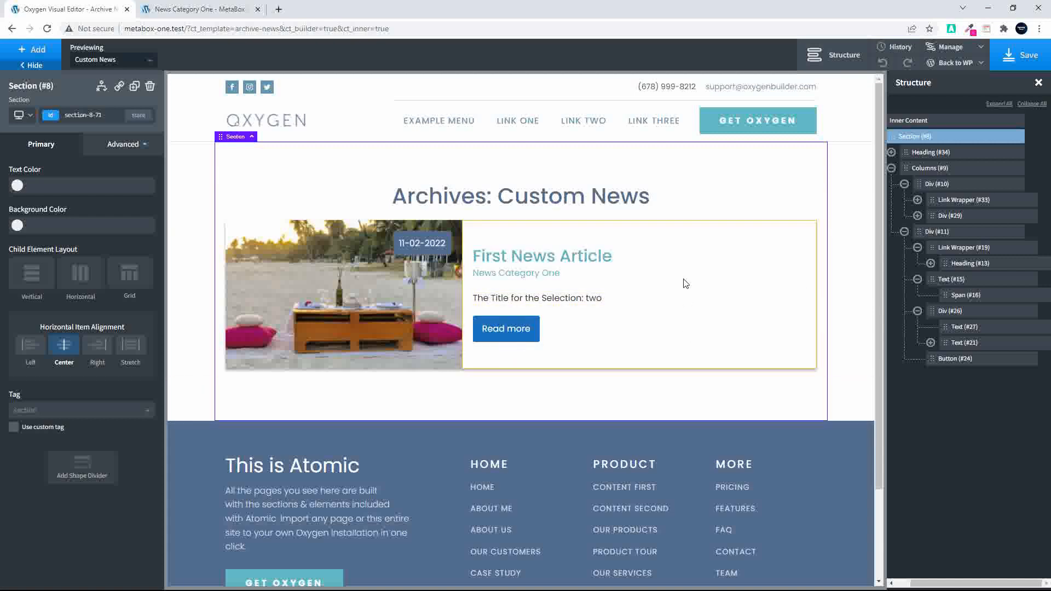
Save the Archive News template and switch to the open News Category One page
click(1024, 54)
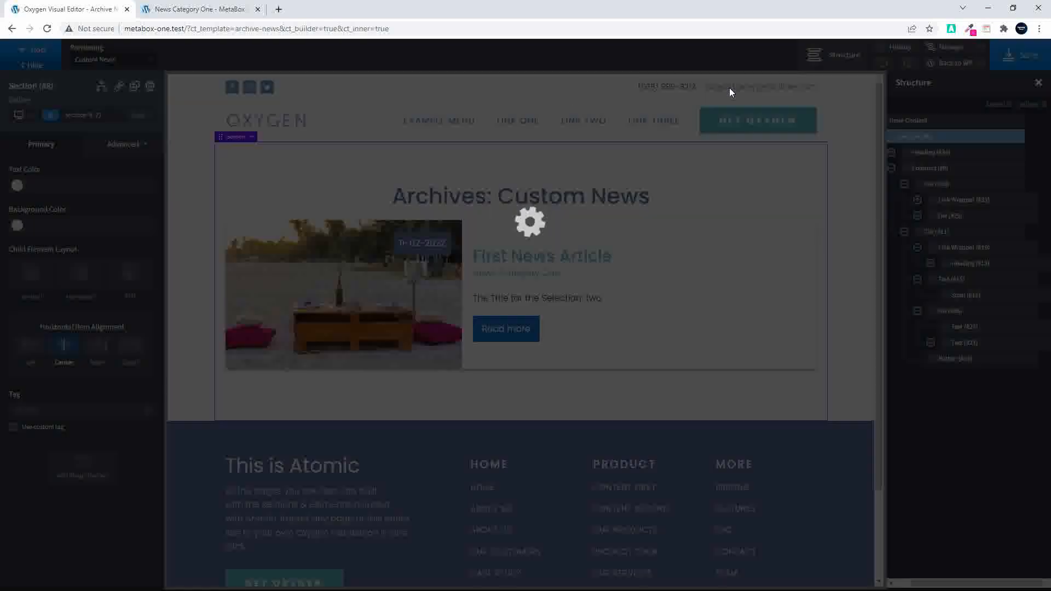
click(217, 9)
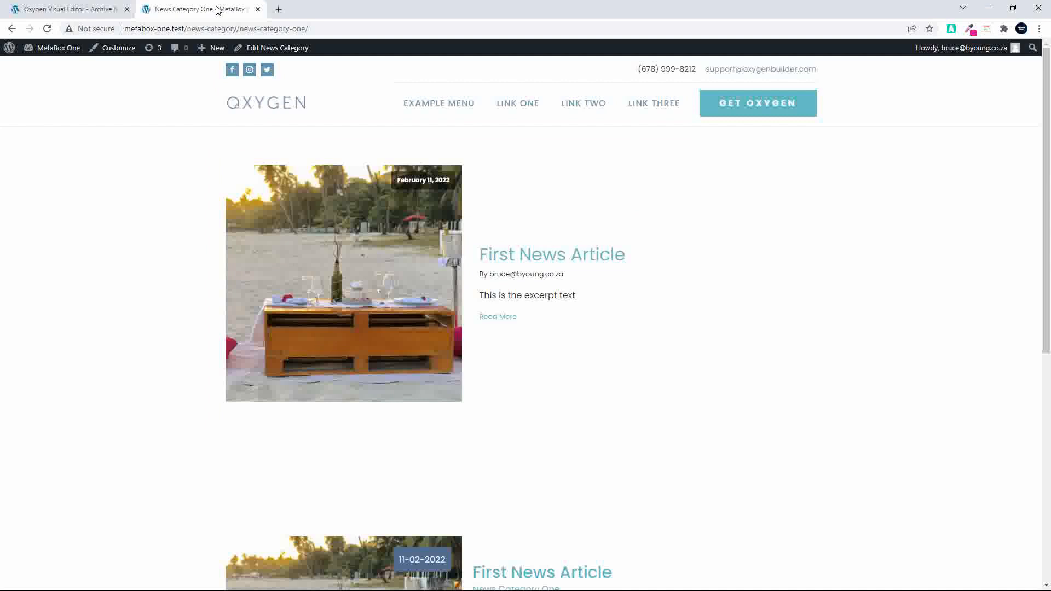
Reload the News Category One page, and open the Custom News archive in a new tab from the WordPress admin
click(47, 28)
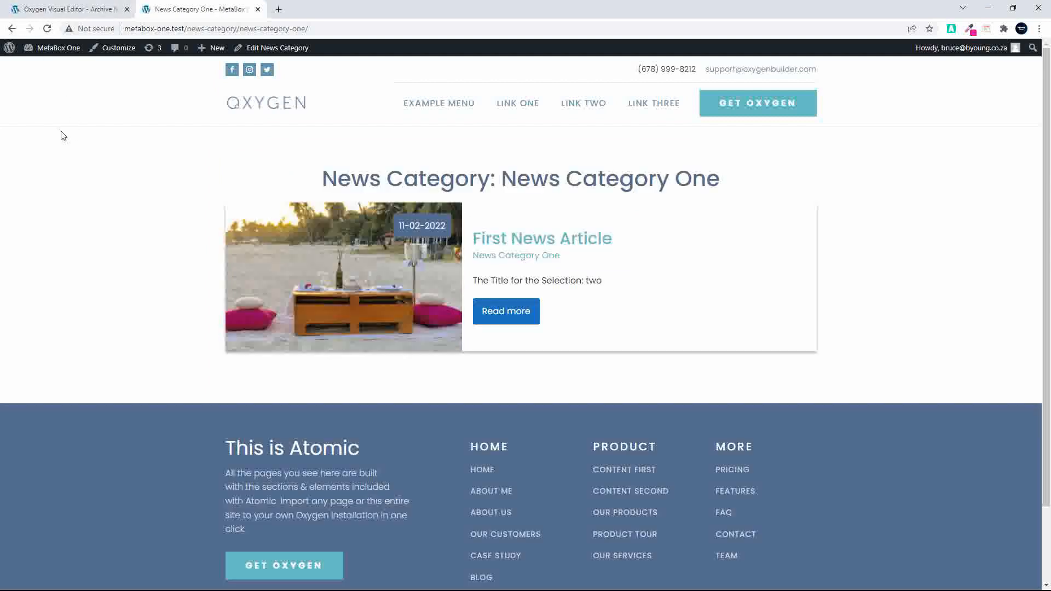
click(60, 48)
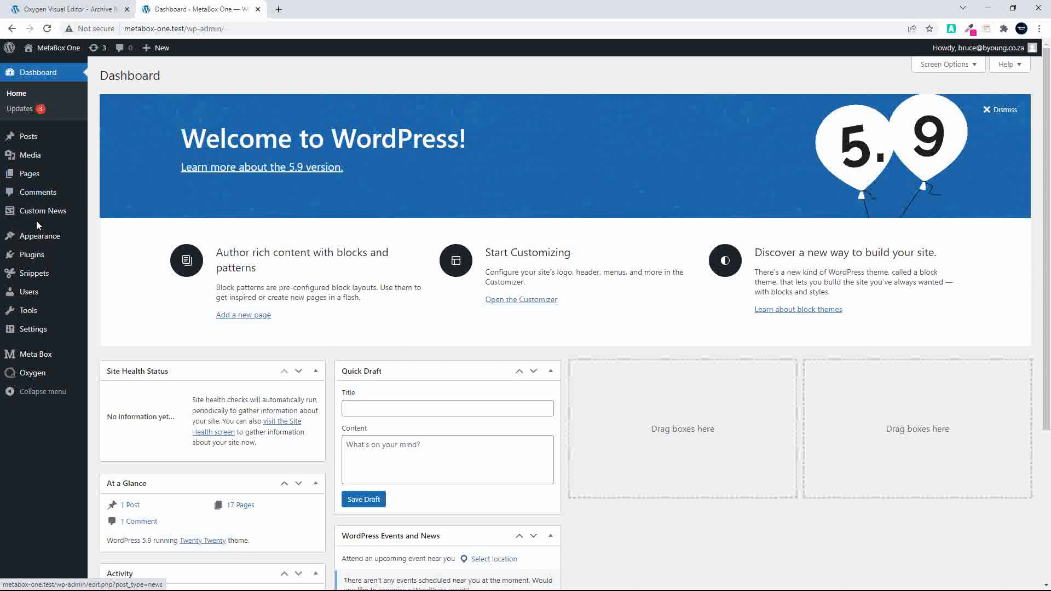
click(118, 210)
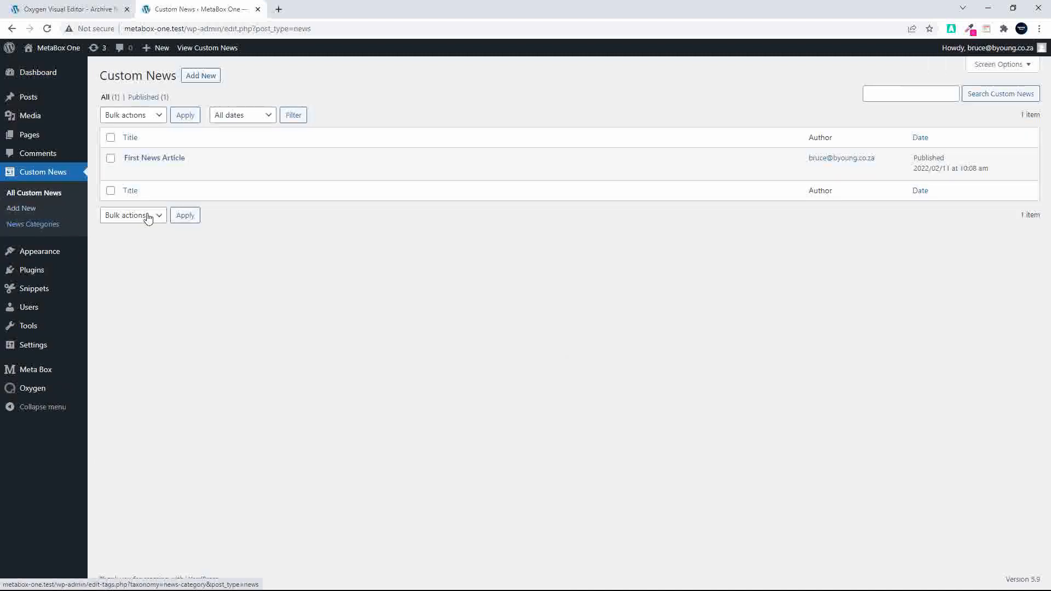
right_click(208, 49)
click(249, 60)
click(305, 10)
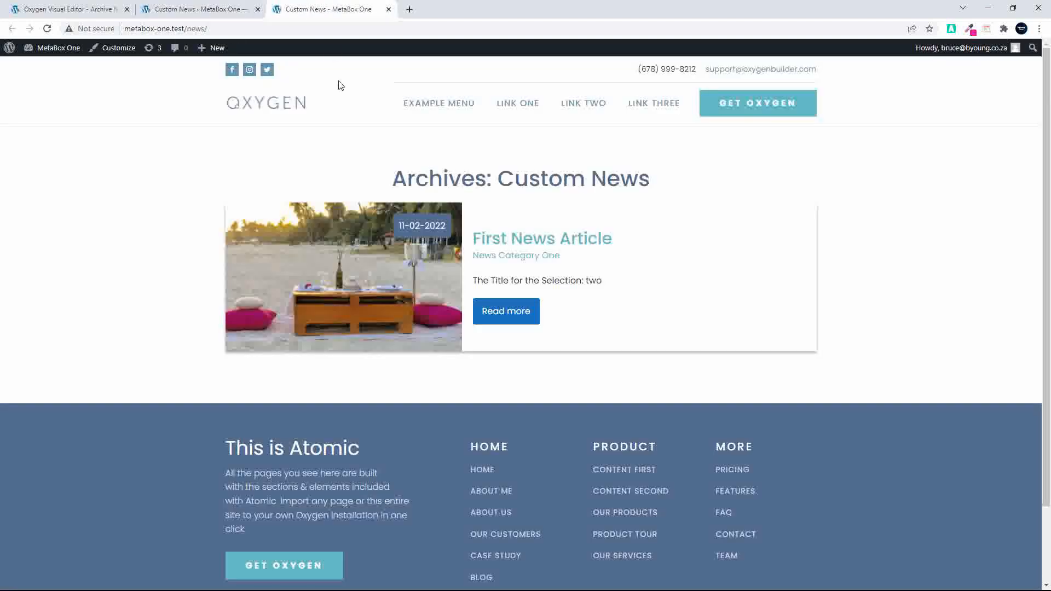
Open the byoung.co.za website in a new browser tab
click(410, 9)
text(bruce)
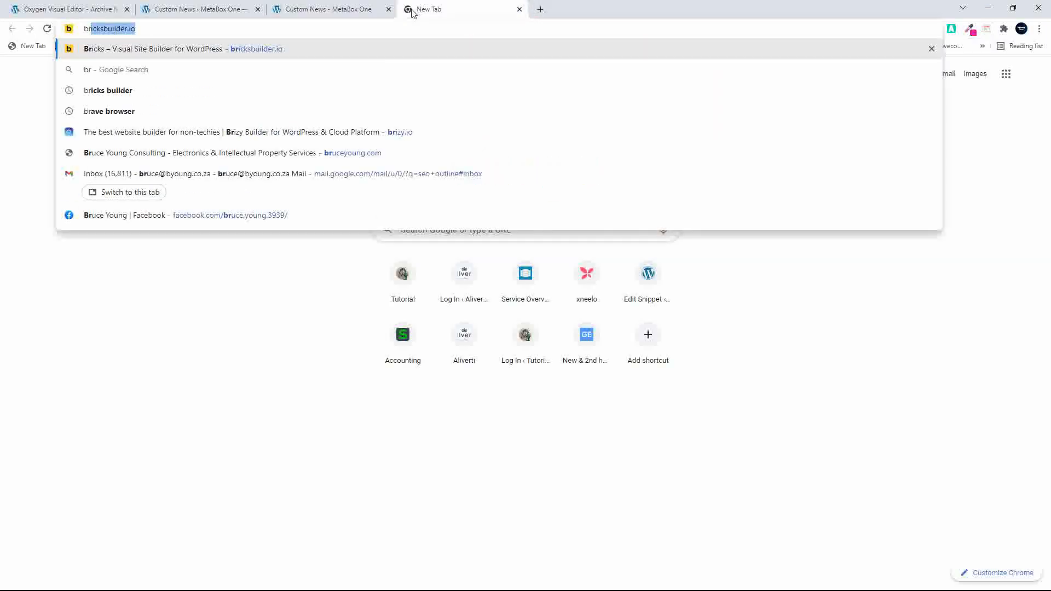
key(BackSpace)
key(BackSpace)
key(BackSpace)
key(BackSpace)
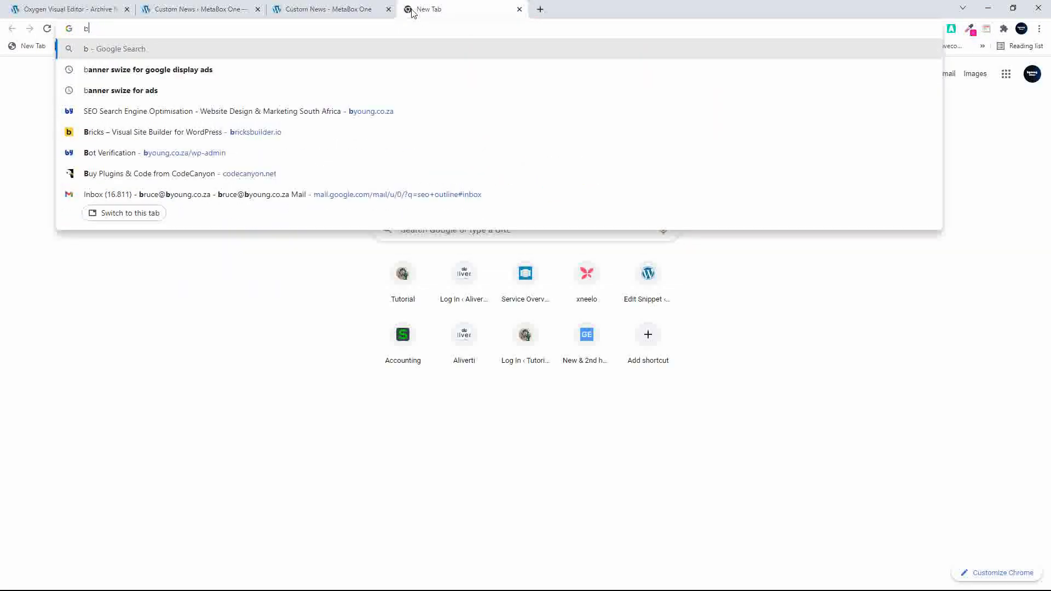
text(young.co.za)
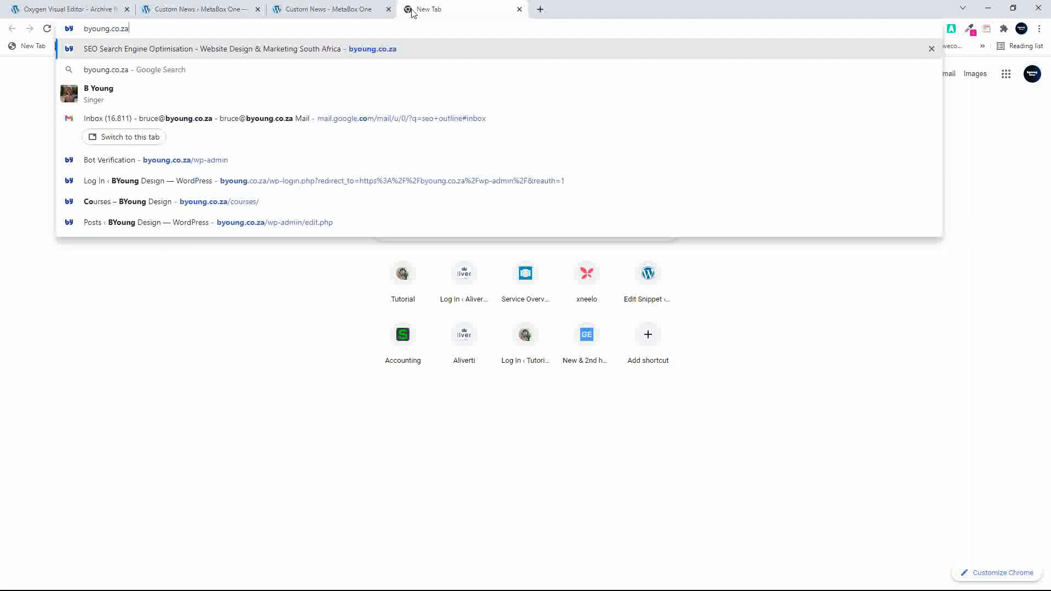
key(Return)
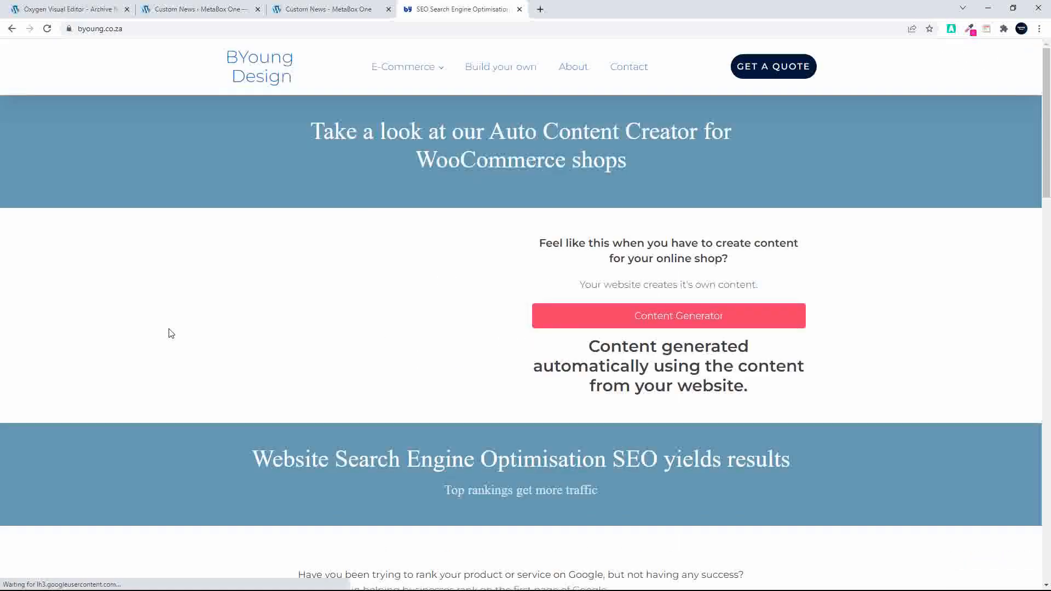
Open the "Remove prefix from archive pages" article from the website's blog
scroll(285, 350, down, 7)
scroll(285, 351, down, 15)
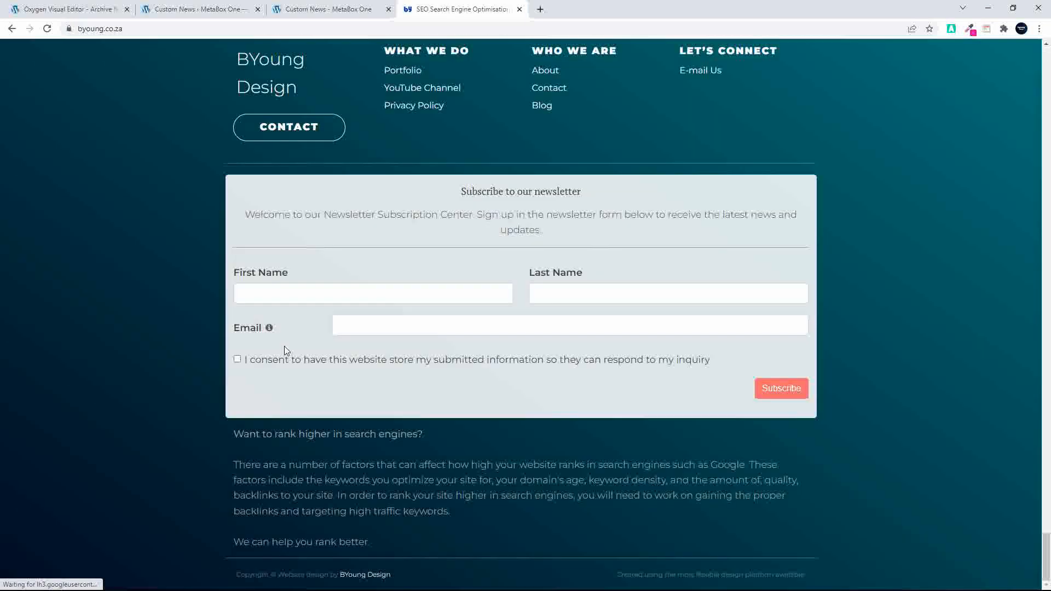
click(541, 107)
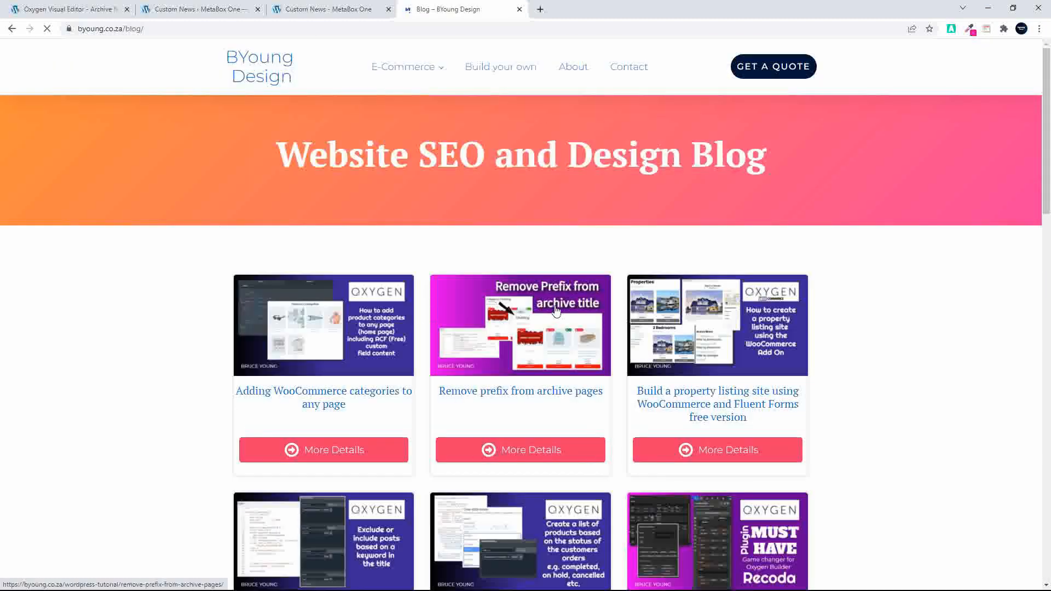
click(556, 310)
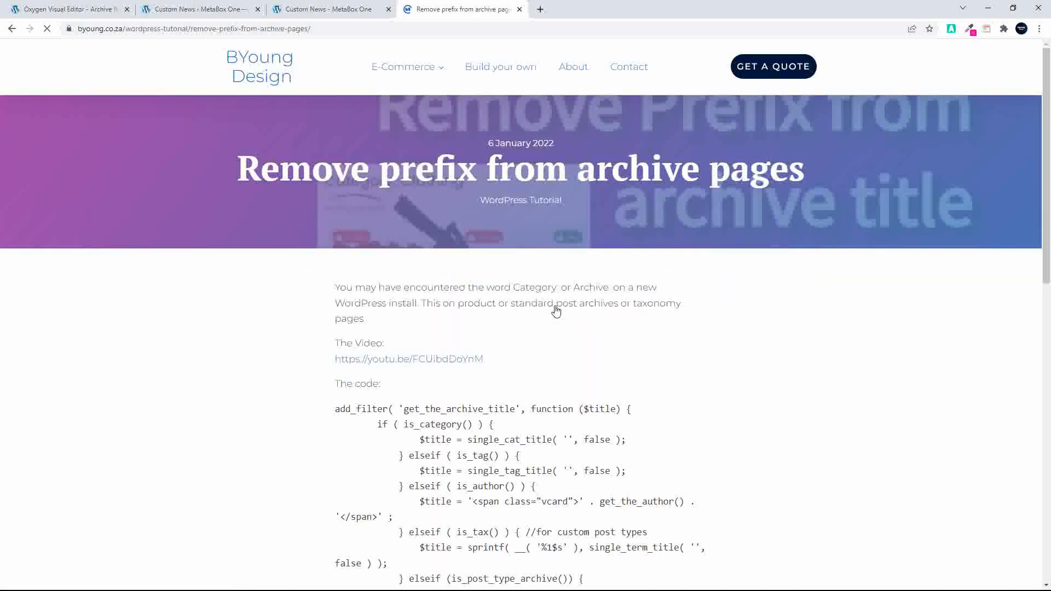
Copy the article's complete get_the_archive_title filter code
scroll(554, 318, down, 7)
scroll(529, 340, down, 3)
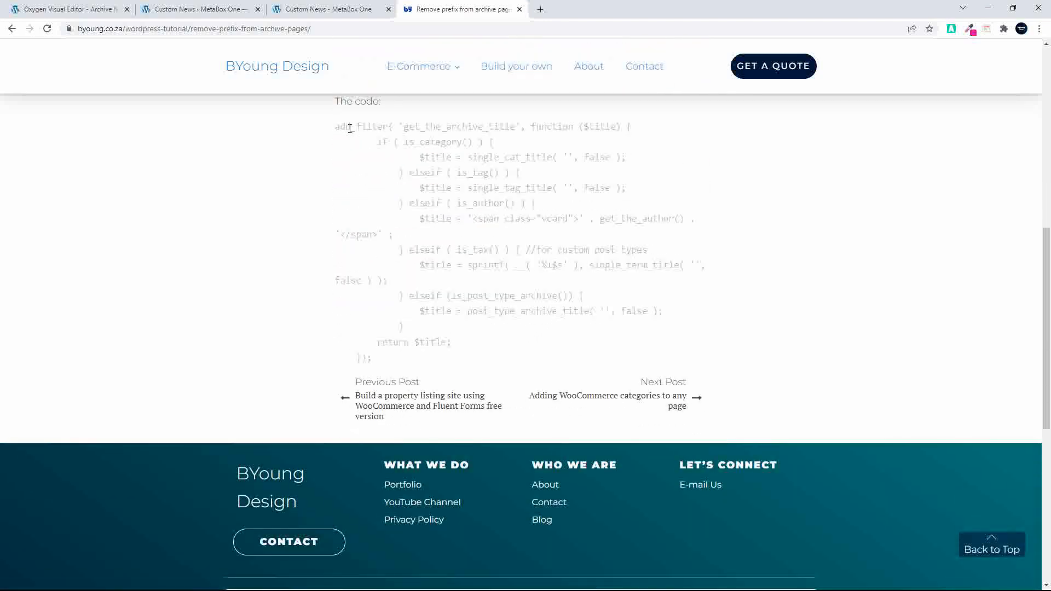
drag(339, 126, 353, 137)
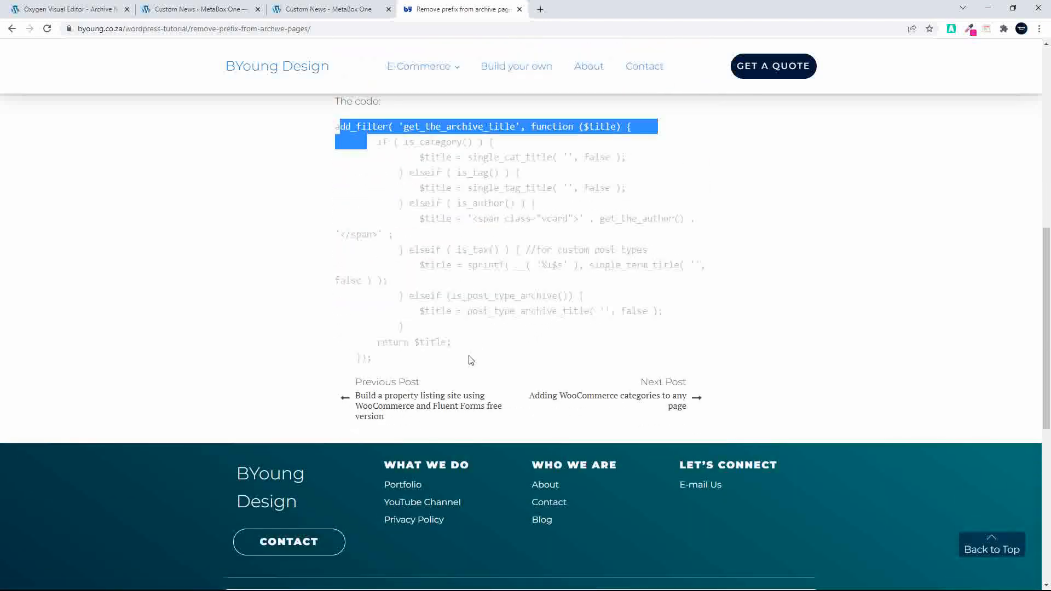
drag(405, 359, 338, 117)
key(ctrl+c)
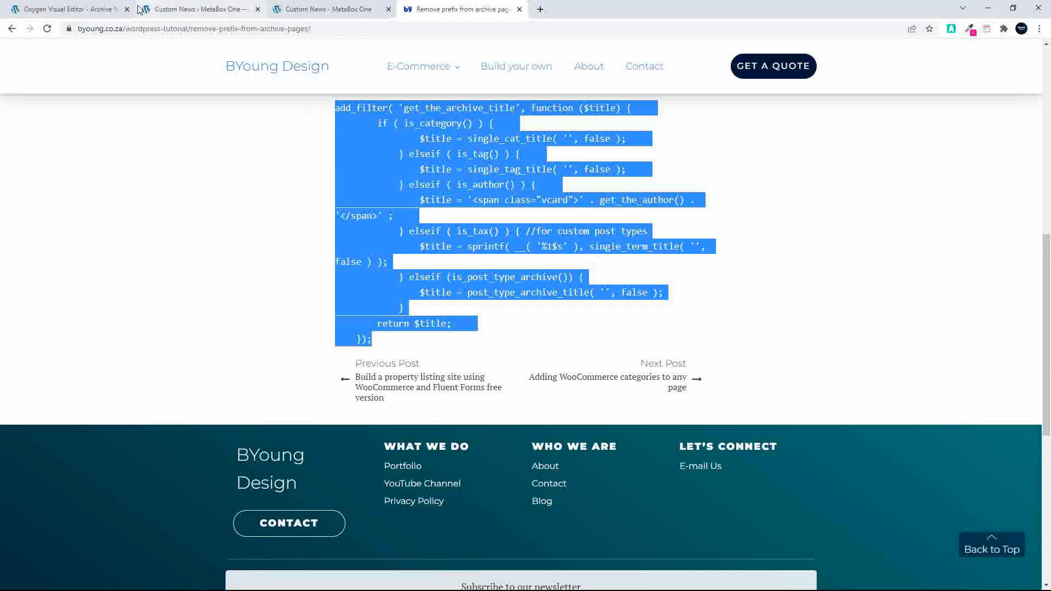
Add a new code snippet titled "Remove the Prefix" in the WordPress admin
click(77, 9)
click(181, 8)
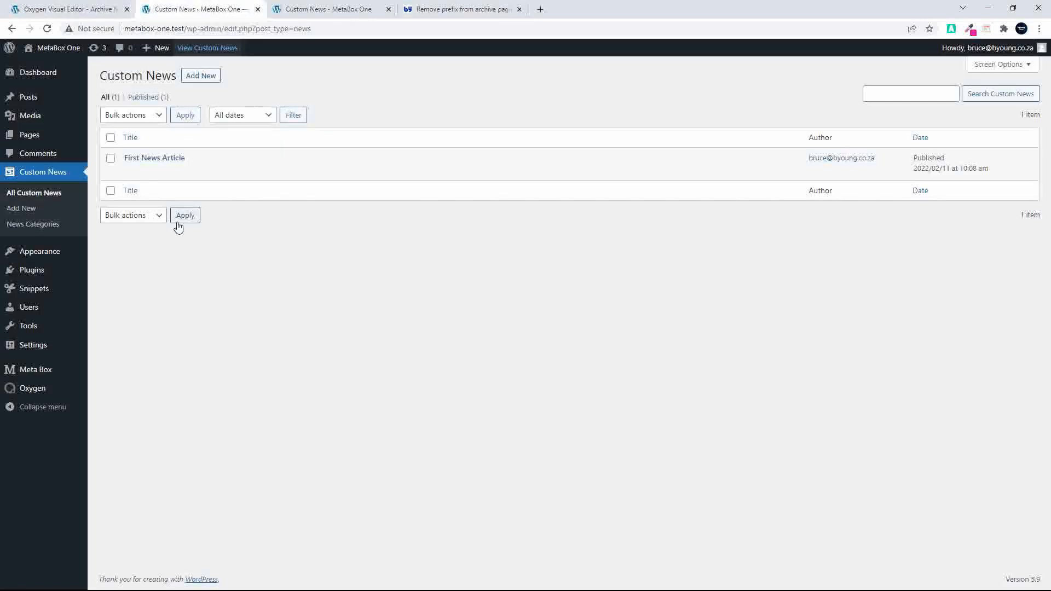
click(39, 292)
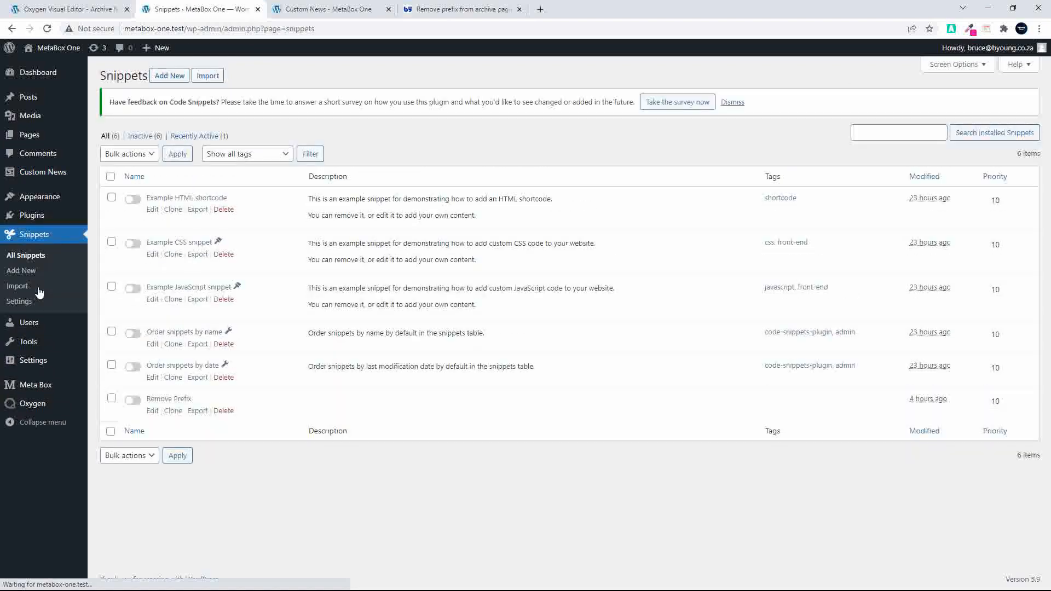
click(168, 76)
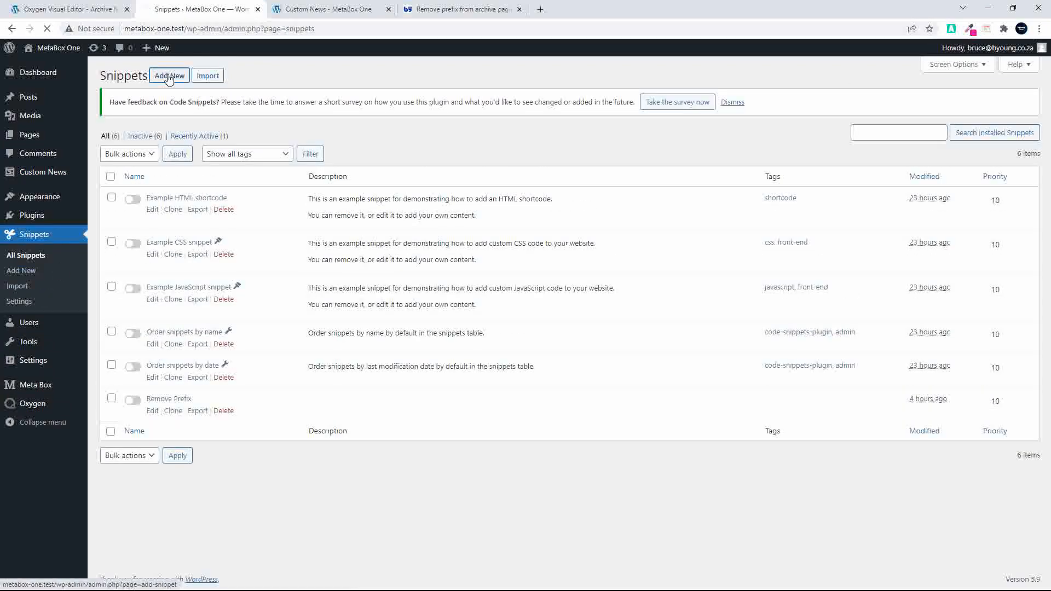
click(173, 102)
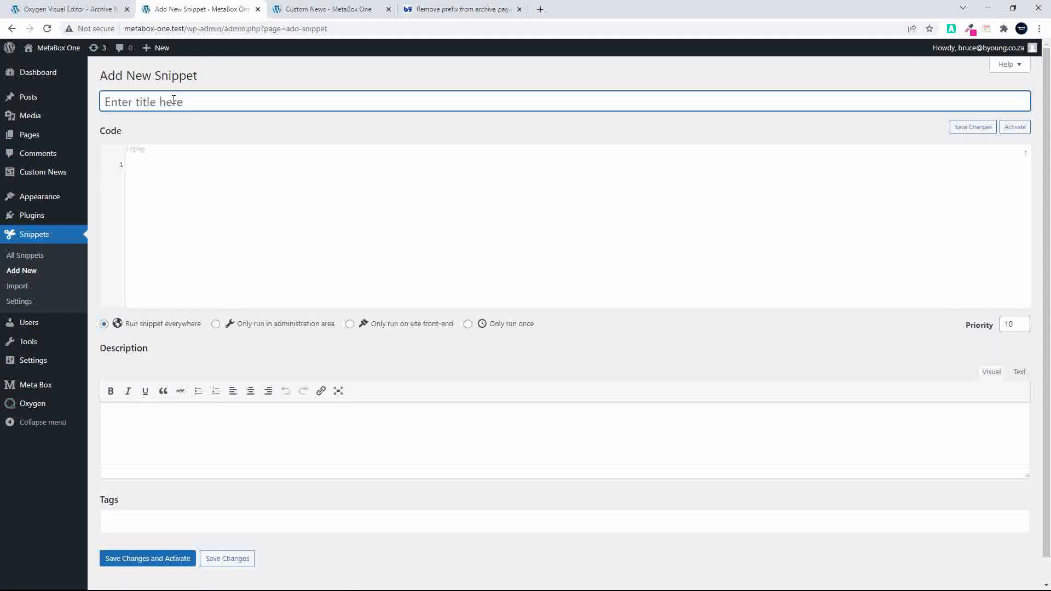
text(Remove the Prefix)
Paste the copied archive title filter code into the snippet, and save and activate it
click(179, 194)
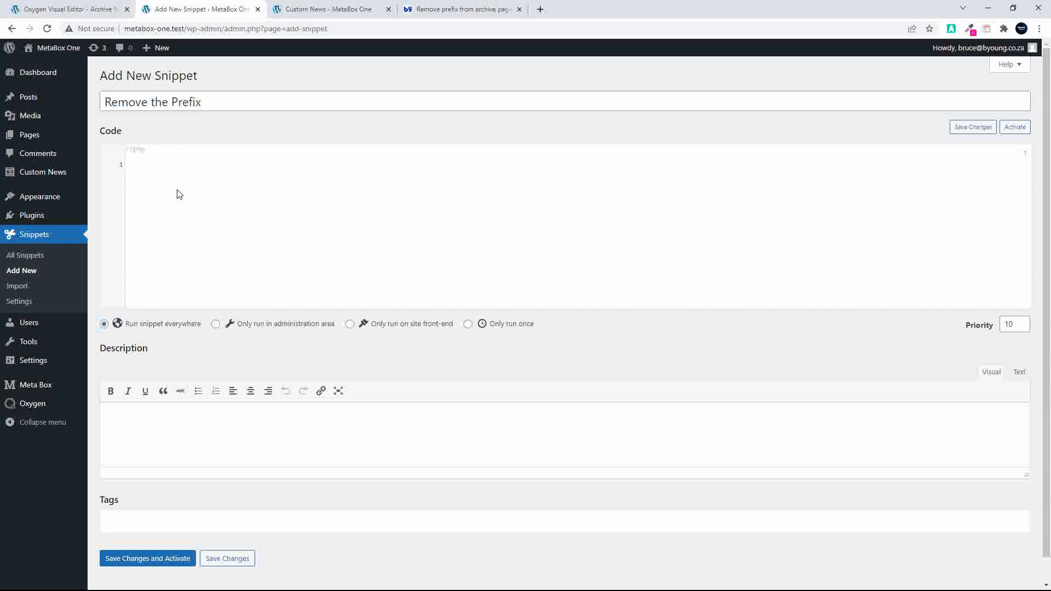
key(ctrl+v)
click(144, 560)
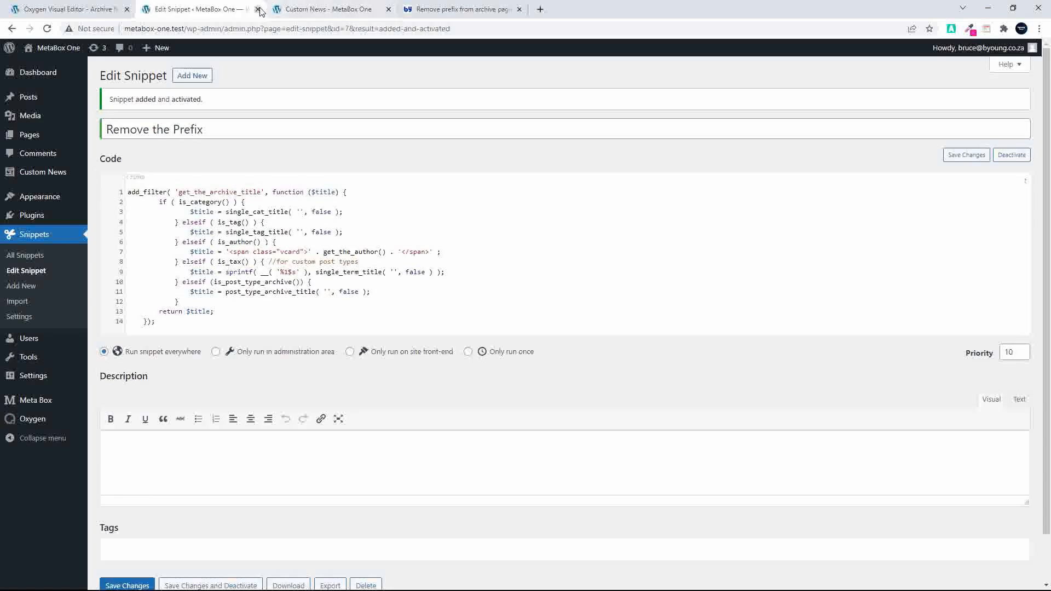
Close the snippet page, reload the Custom News archive and open the News Category One archive to check their titles
click(275, 10)
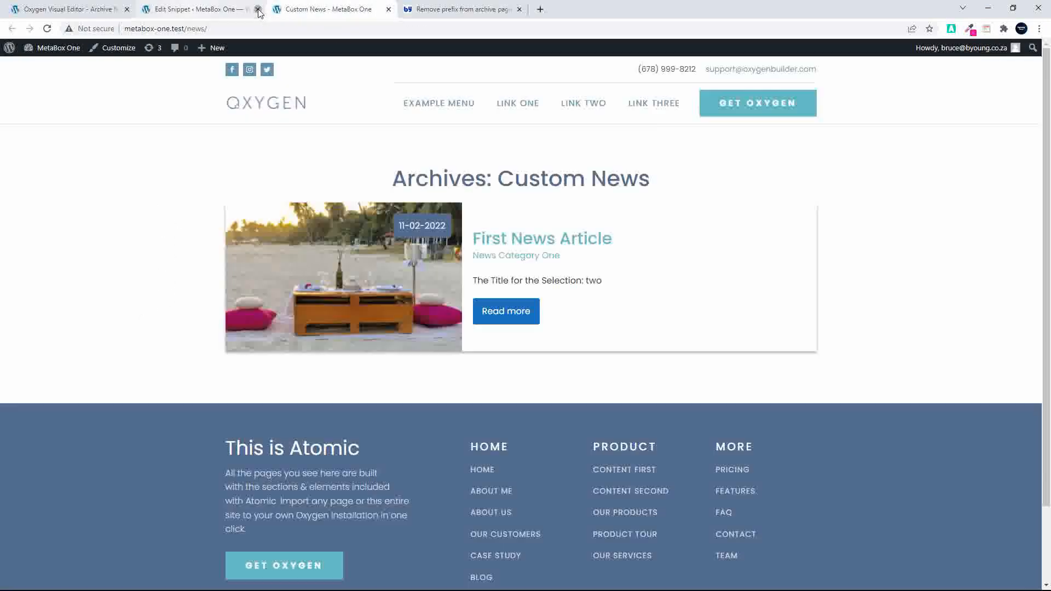
click(258, 9)
click(47, 28)
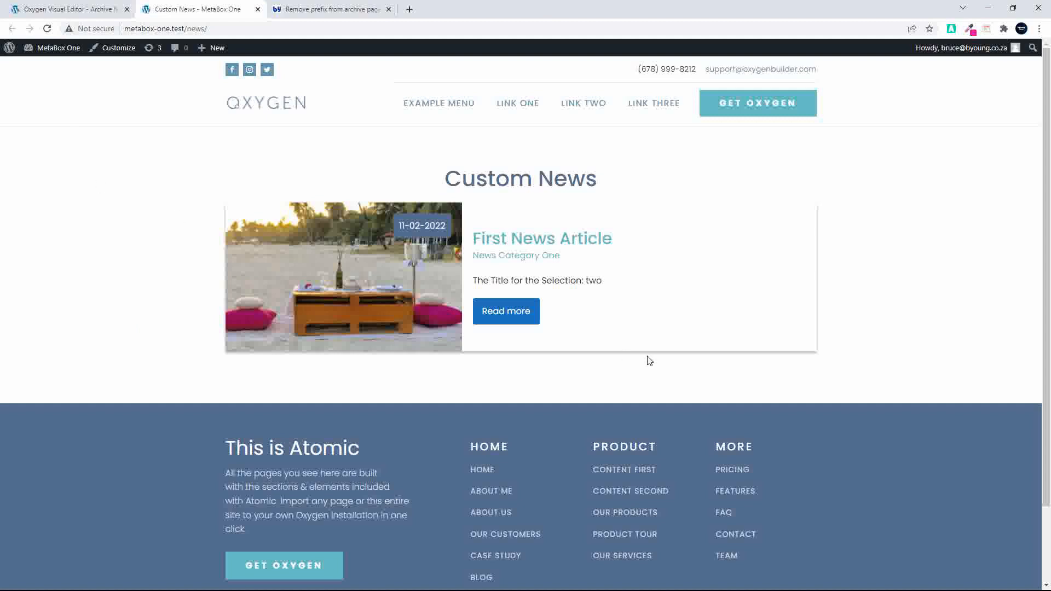
click(523, 256)
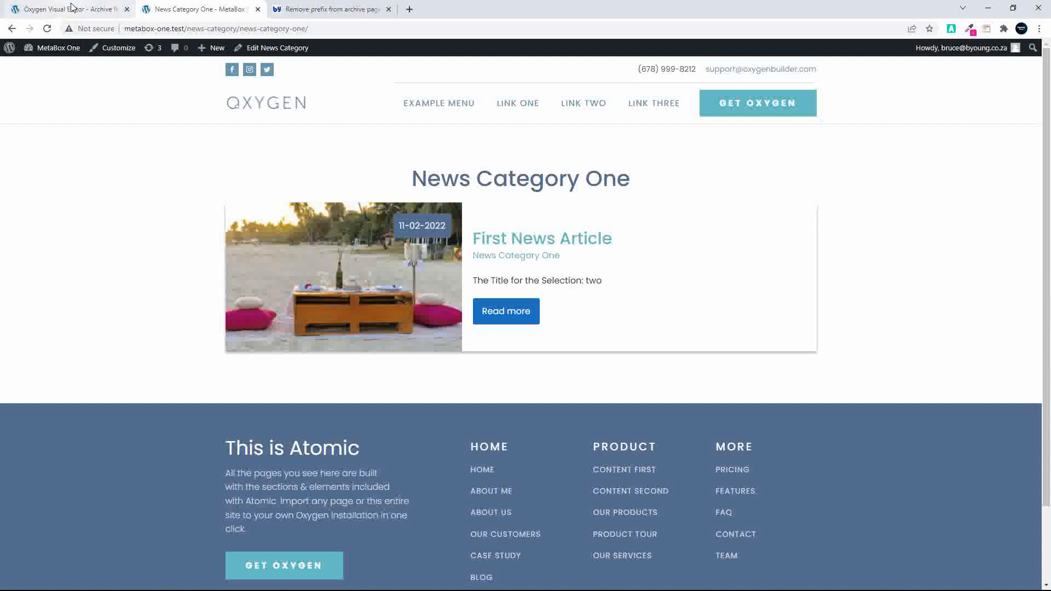
Review the First News Article page from title to footer, and return to the archive through its News Category One link
click(564, 249)
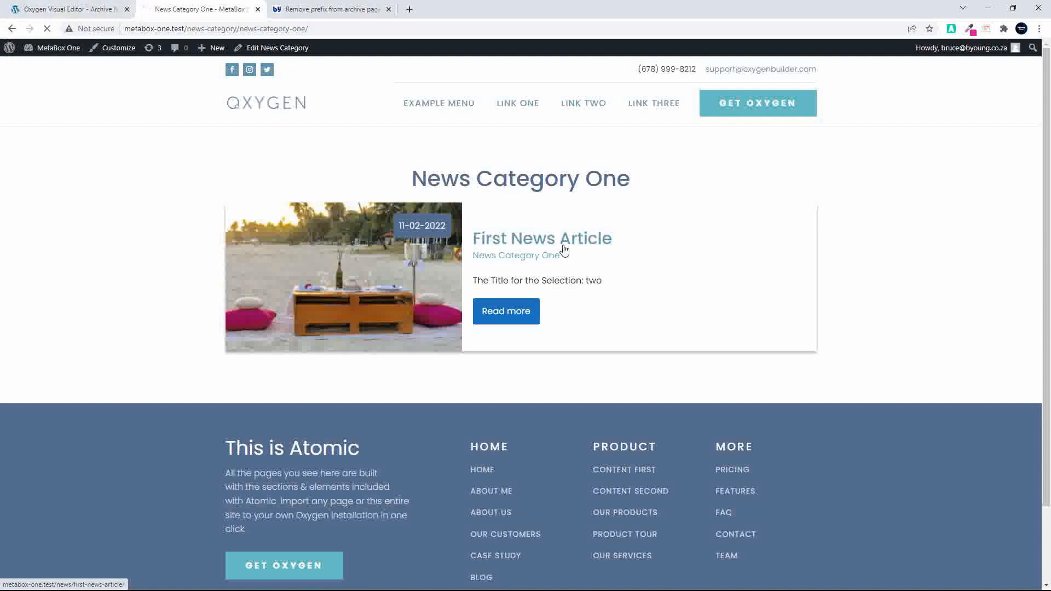
scroll(564, 274, down, 6)
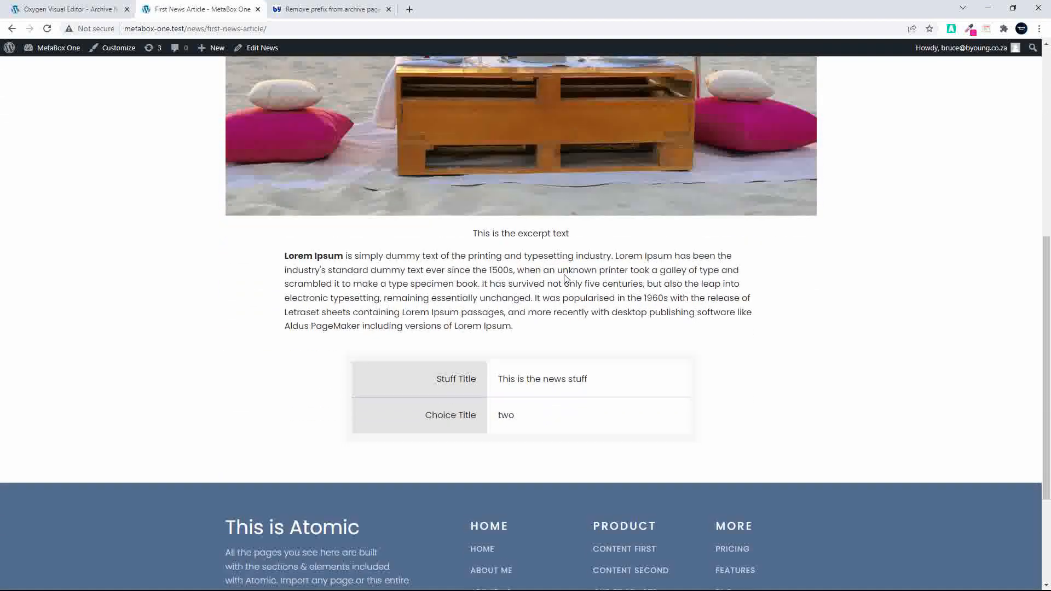
scroll(565, 279, down, 3)
scroll(564, 275, up, 10)
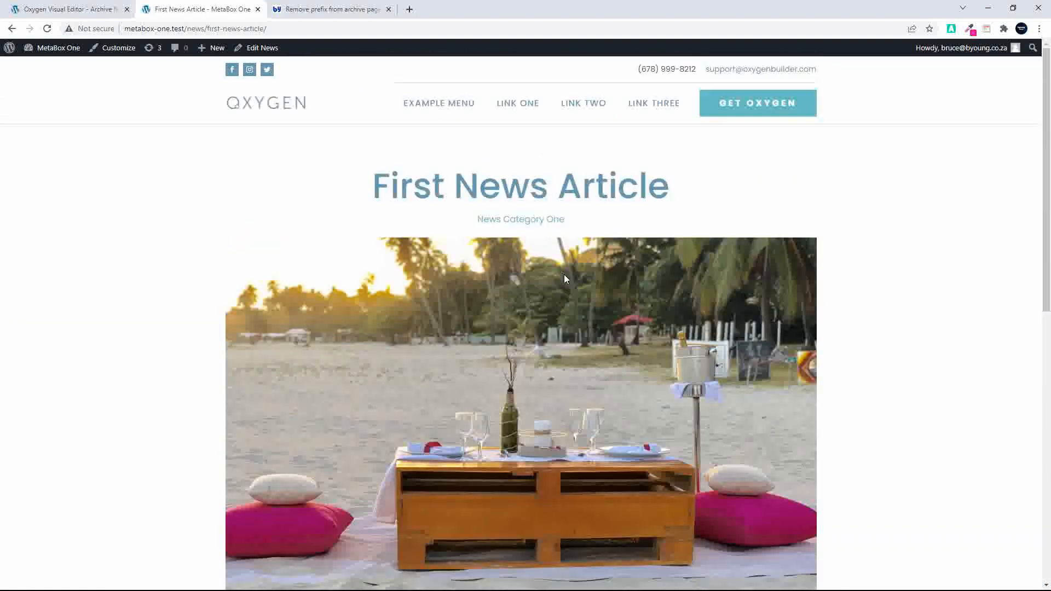
click(529, 221)
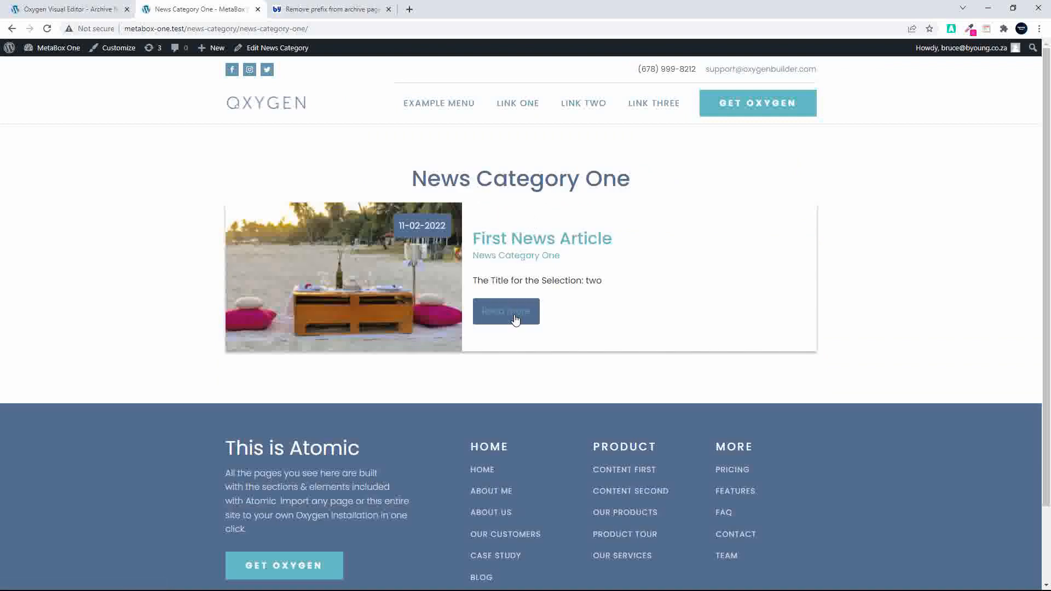
Close the prefix-removal article and return to the Archive News template in the Oxygen editor
click(389, 10)
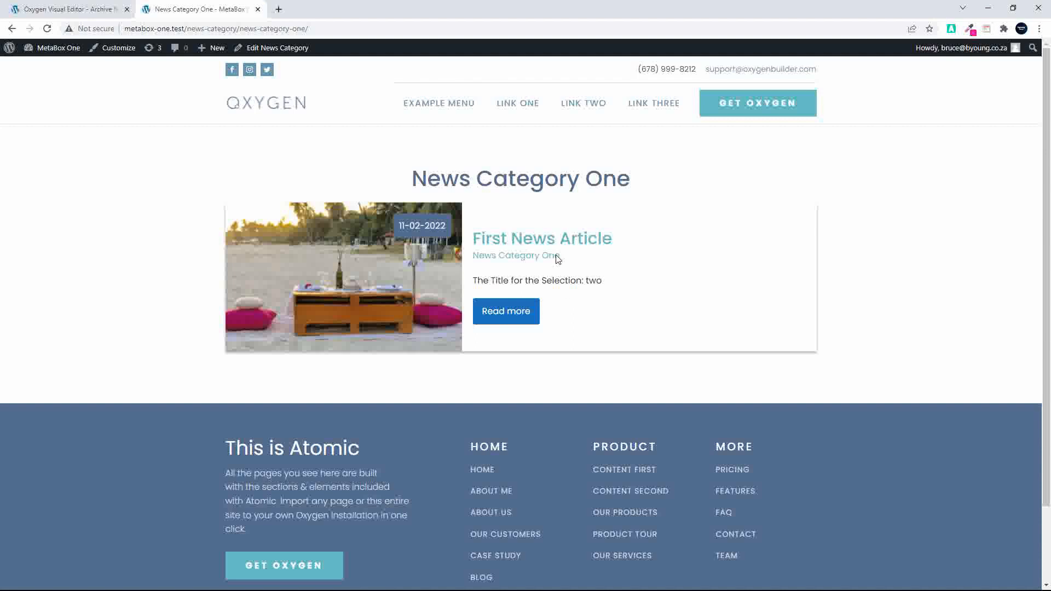
click(86, 10)
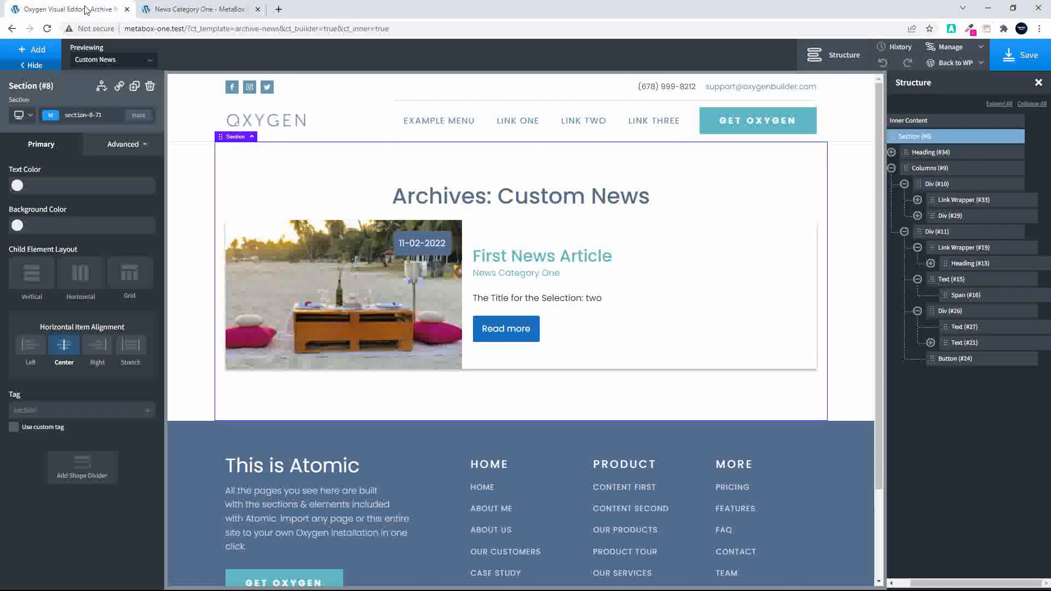